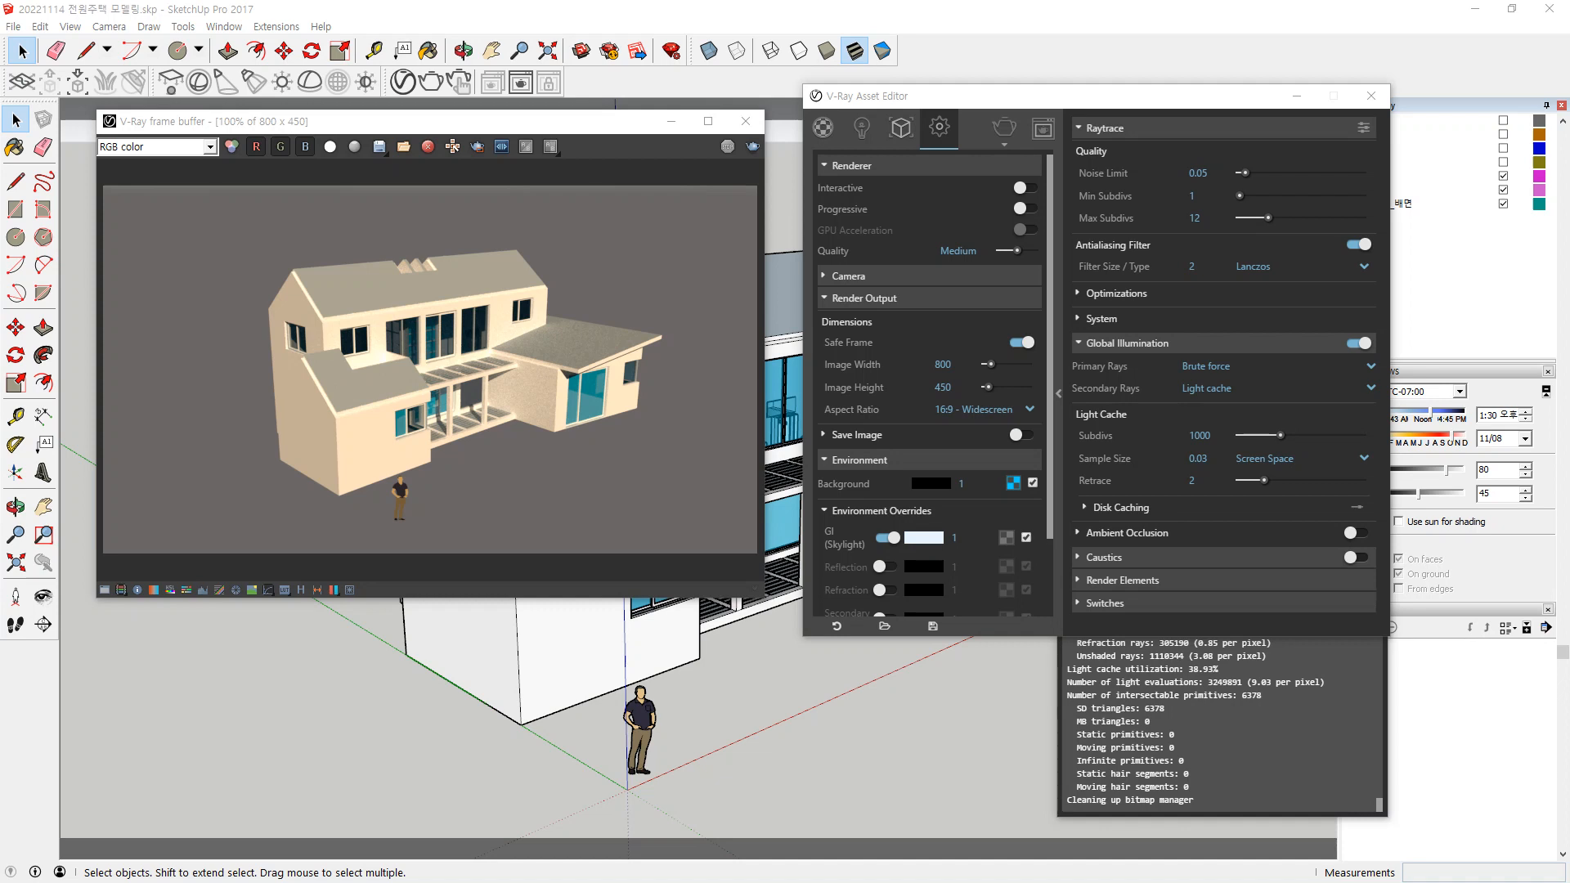
Set the render output's image width to 297 and its aspect ratio to 4:3 - Picture.
{"action": "left_click", "coordinate": [943, 364]}
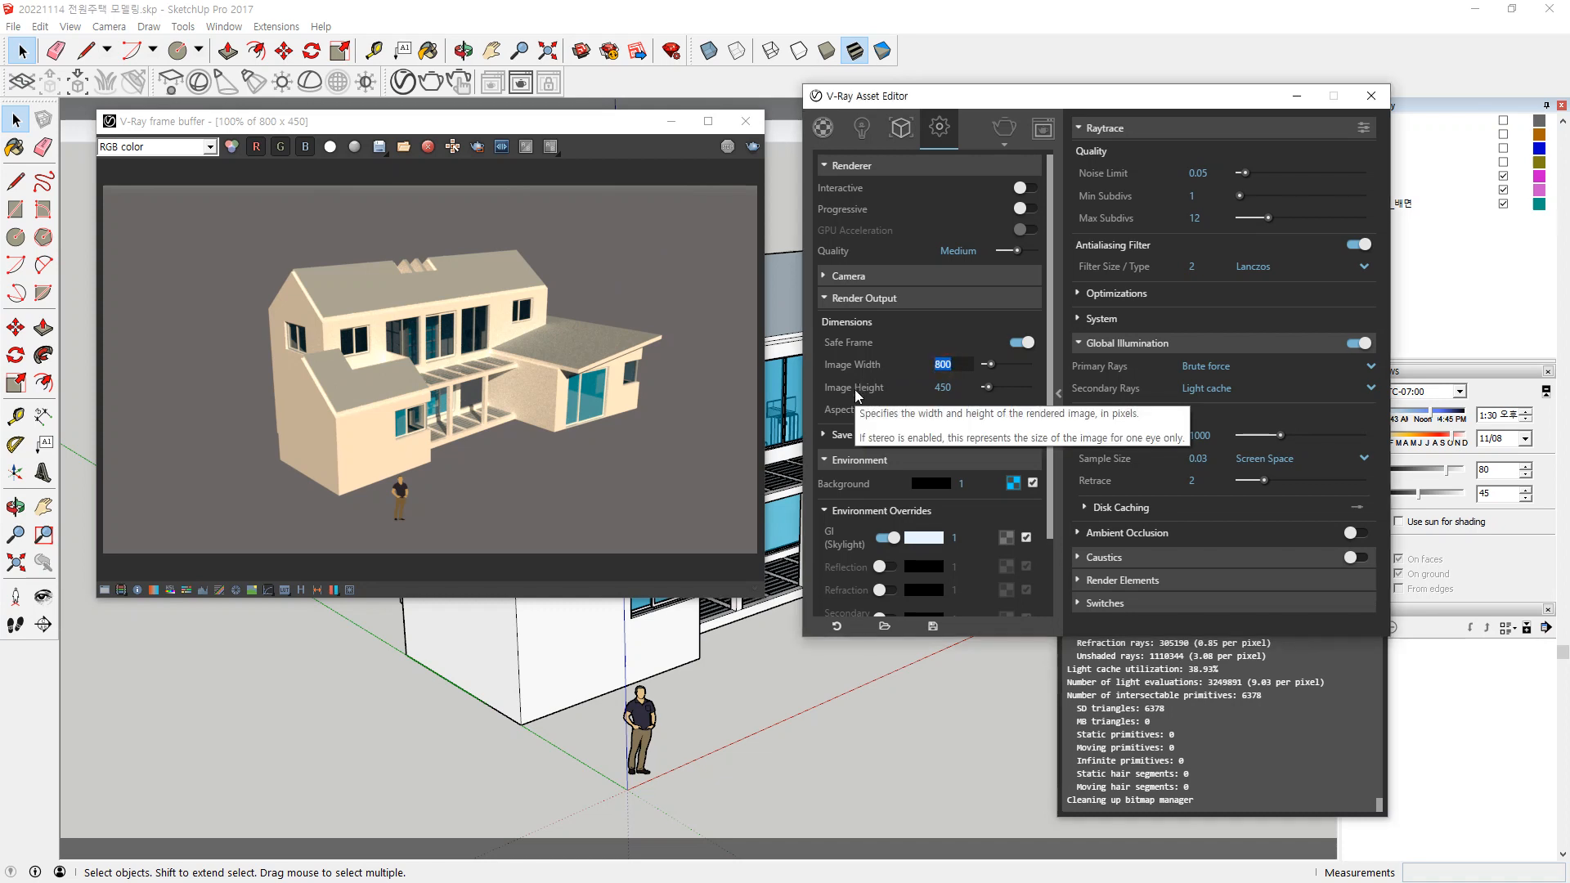
{"action": "type", "text": "297"}
{"action": "key", "text": "Return"}
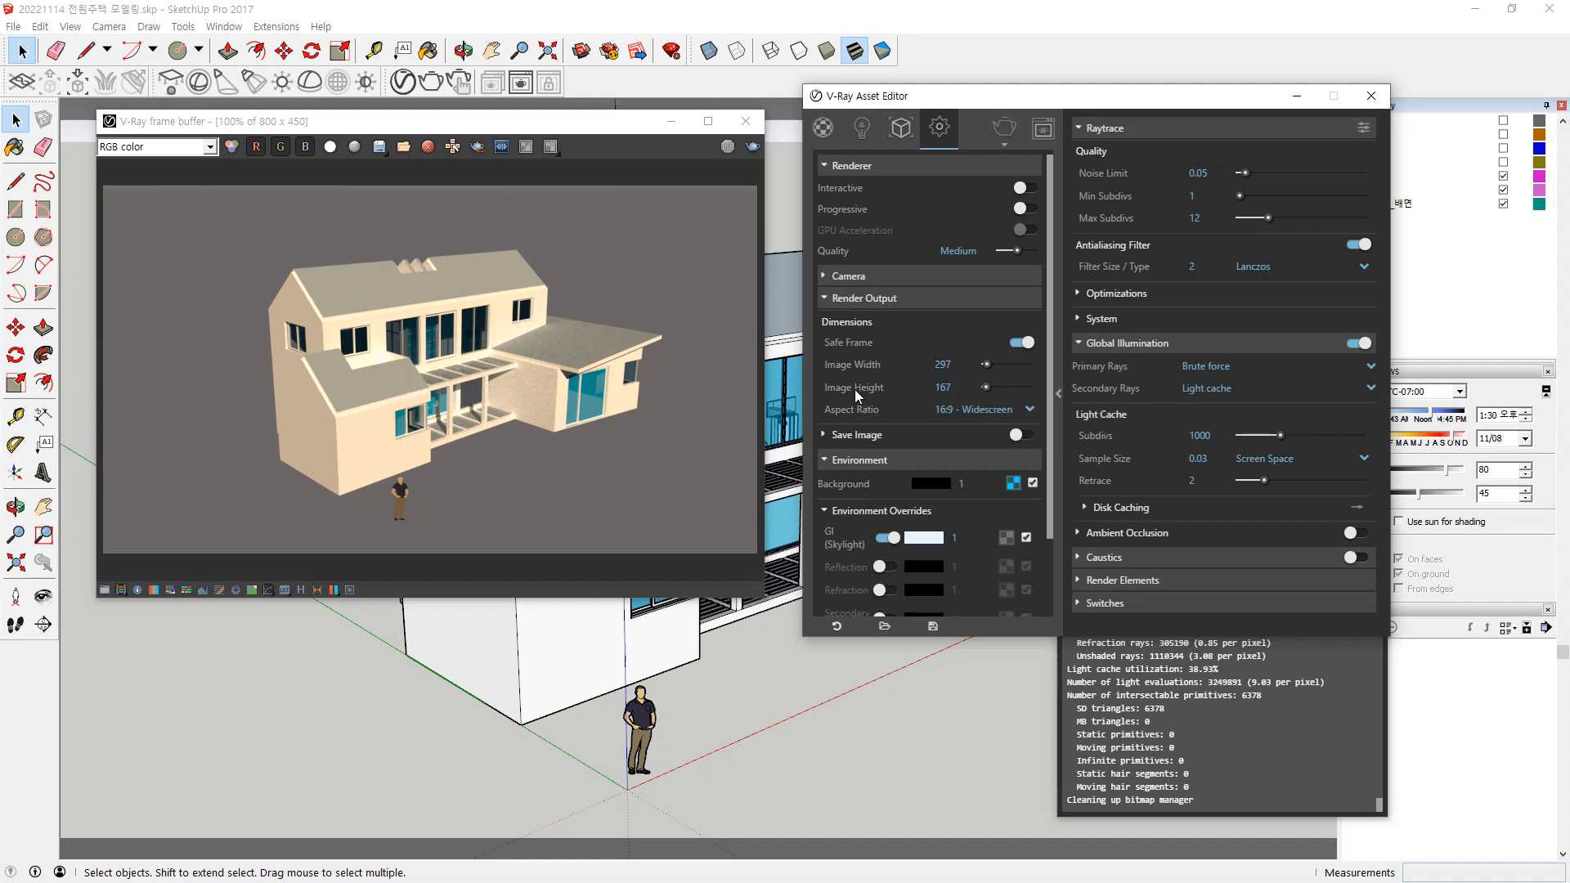
{"action": "left_click", "coordinate": [956, 389]}
{"action": "left_click", "coordinate": [1004, 415]}
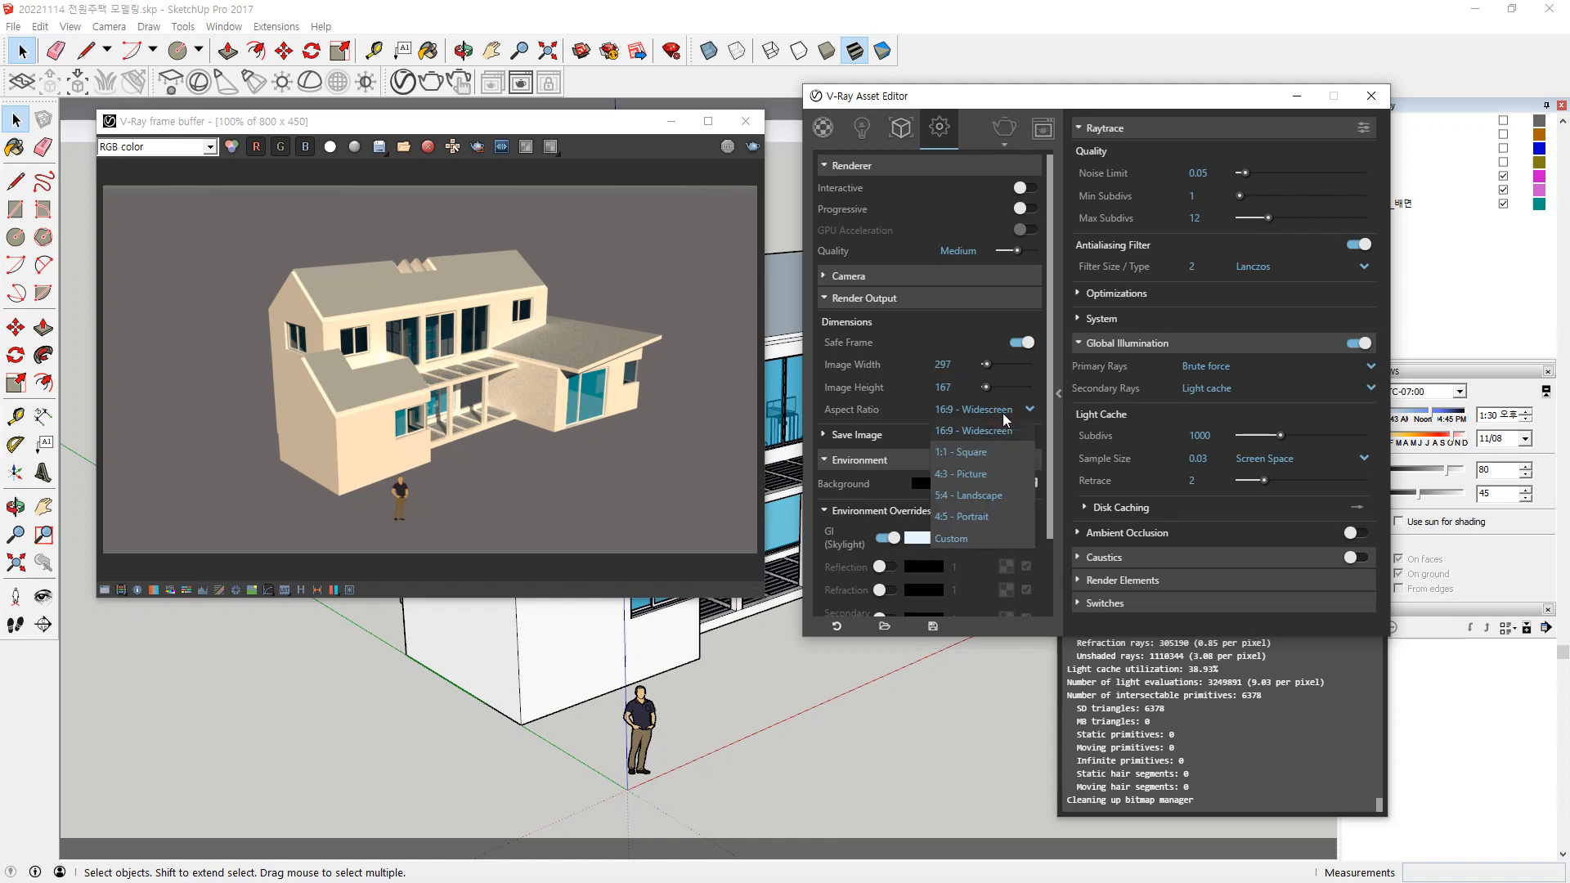
{"action": "left_click", "coordinate": [990, 475]}
Set the render output's image width to 2970.
{"action": "left_click_drag", "start_coordinate": [955, 365], "coordinate": [906, 389]}
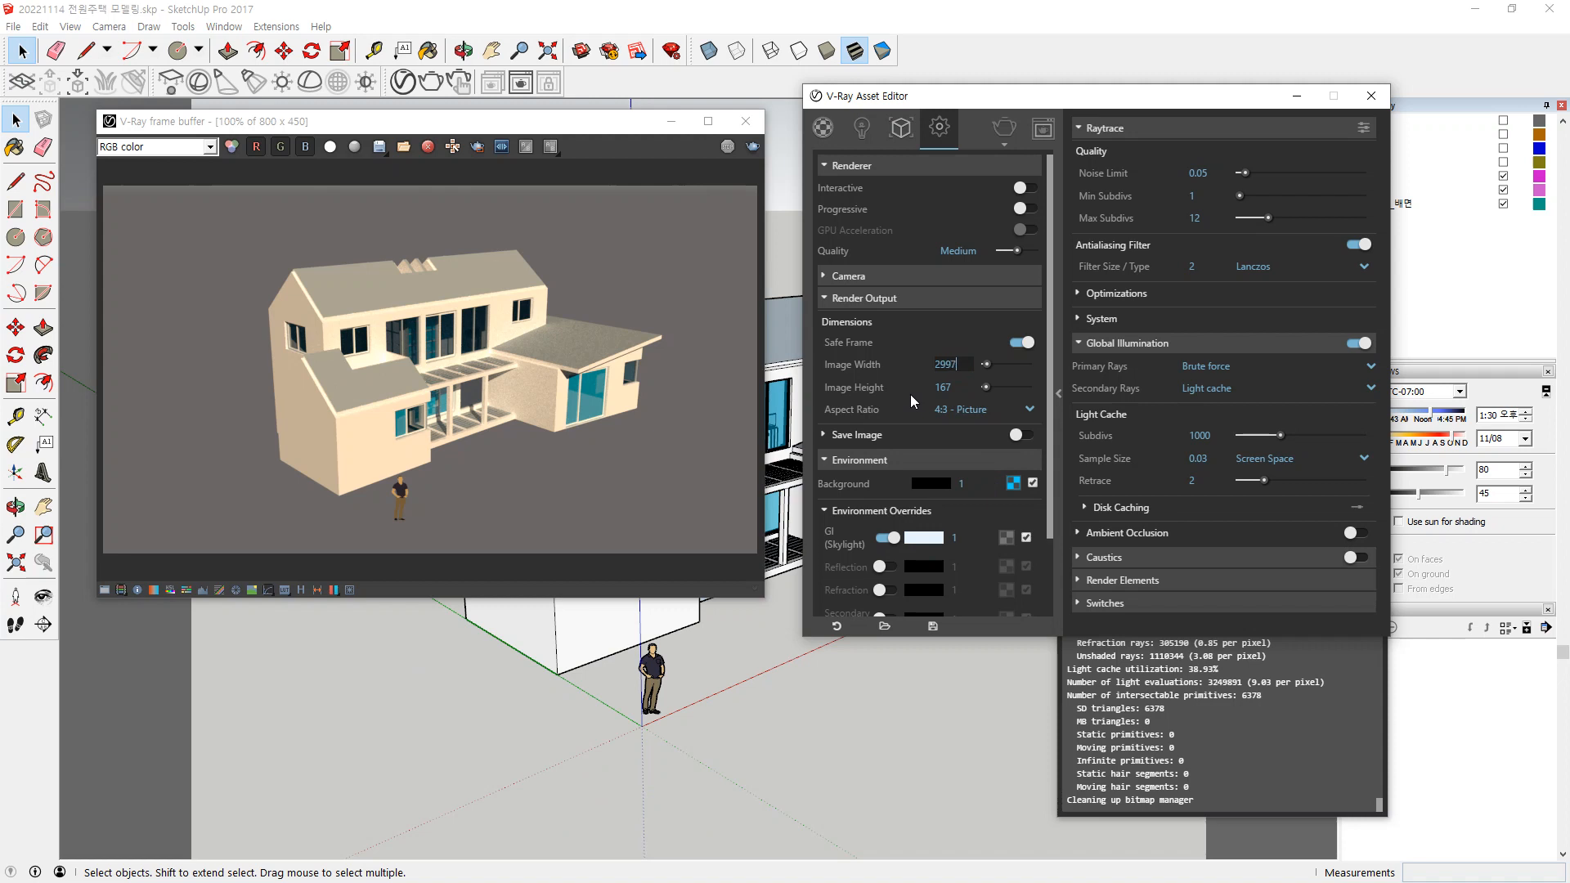
{"action": "type", "text": "297"}
{"action": "key", "text": "Return"}
{"action": "left_click", "coordinate": [965, 363]}
{"action": "type", "text": "0"}
{"action": "key", "text": "Return"}
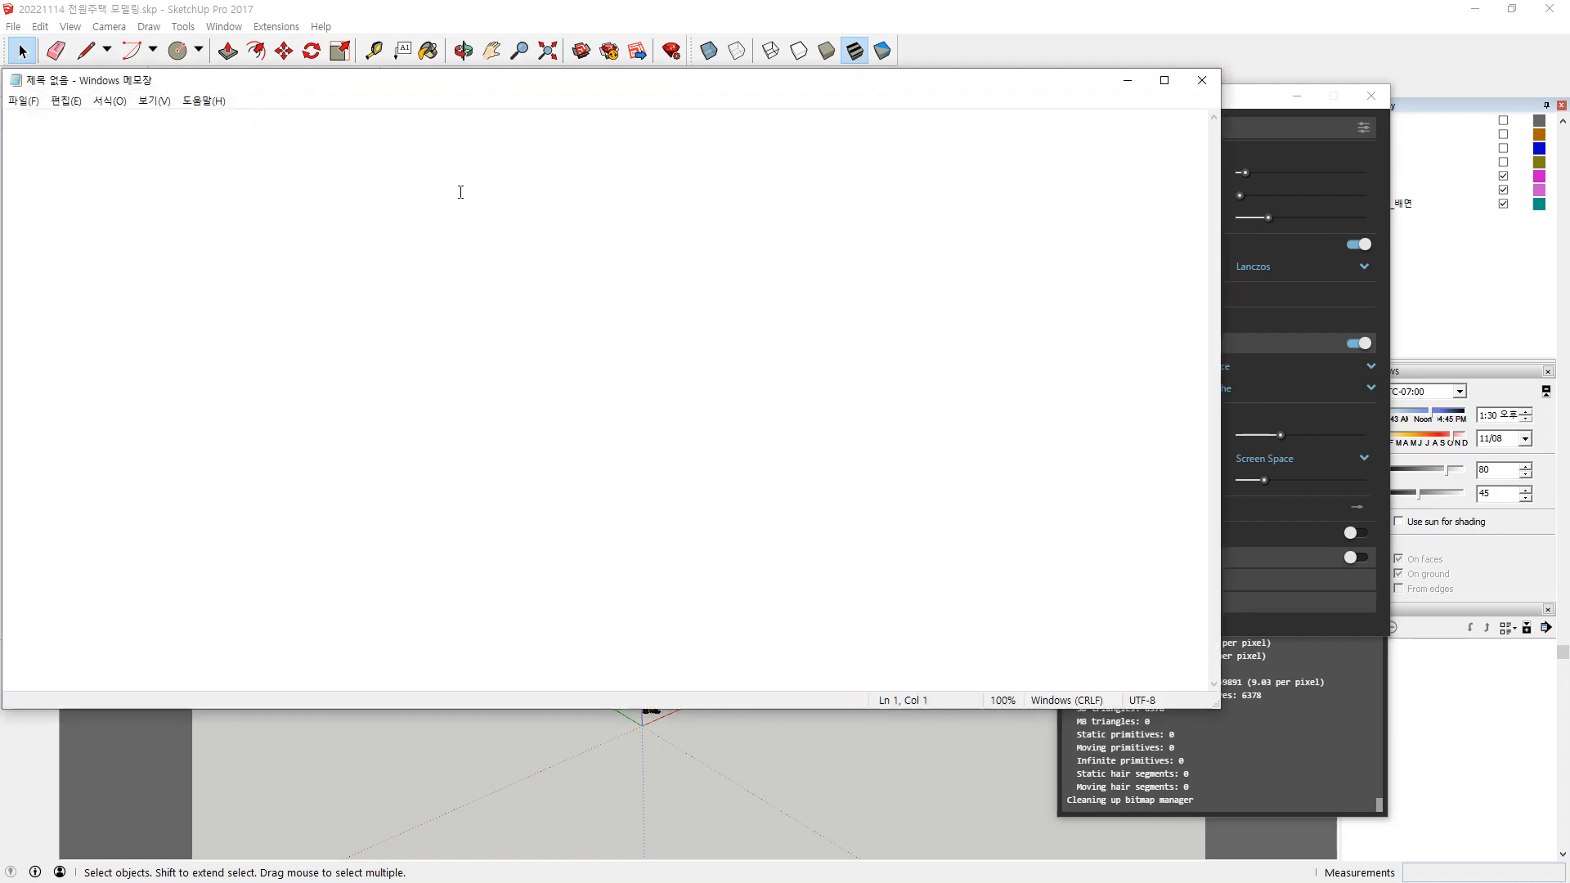
Switch to an empty Notepad document and write the line "A4 150dip 2480 x 1754 px".
{"action": "left_click", "coordinate": [518, 280]}
{"action": "left_click_drag", "start_coordinate": [362, 81], "coordinate": [552, 187]}
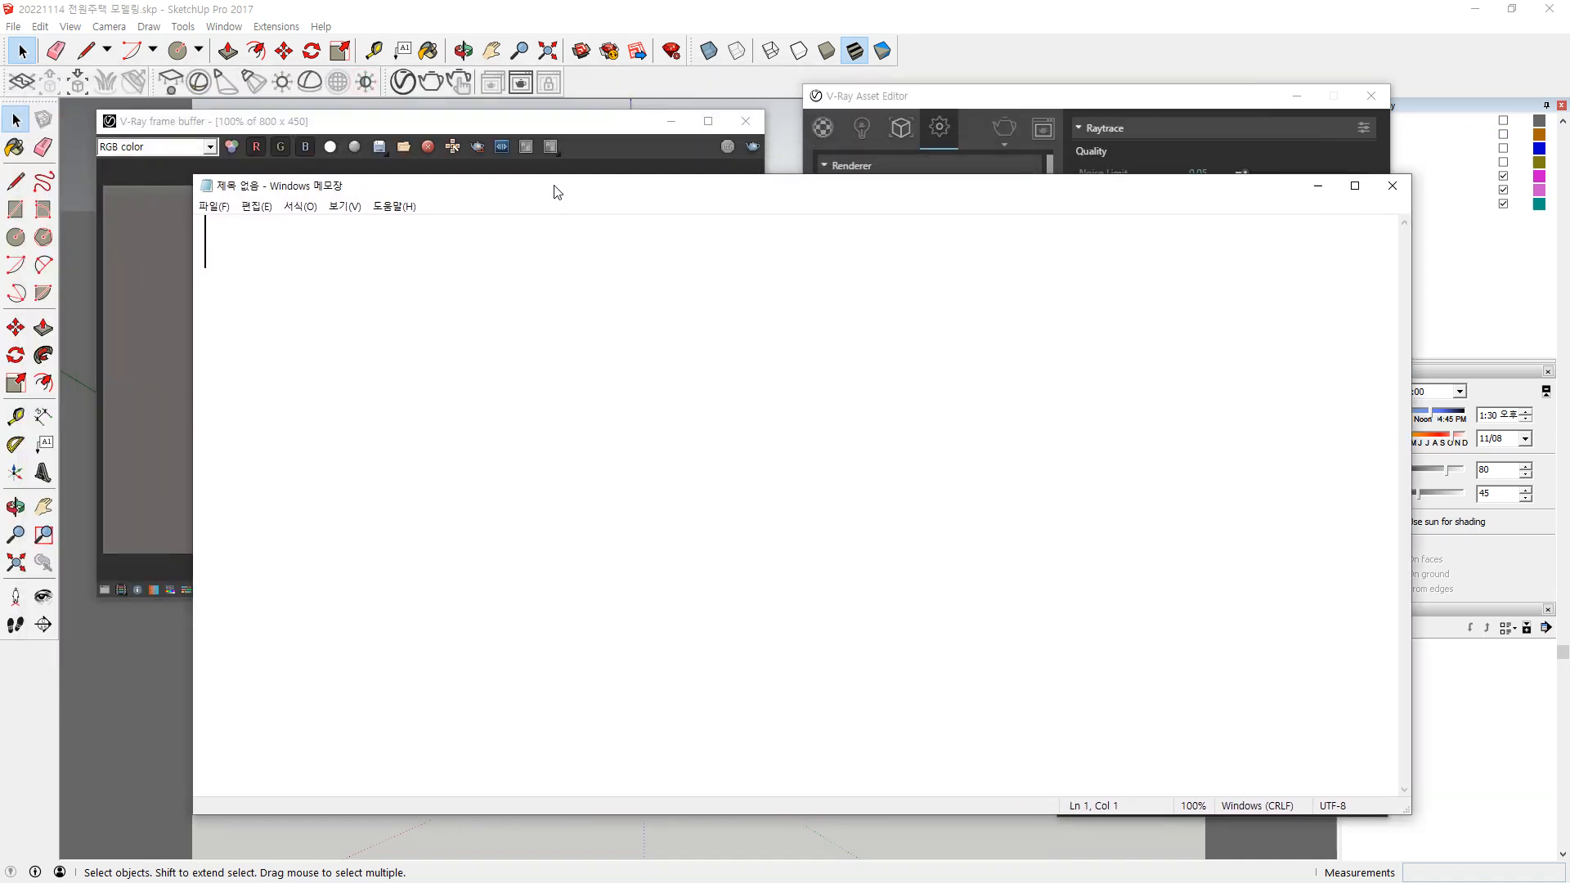
{"action": "type", "text": "A4 150"}
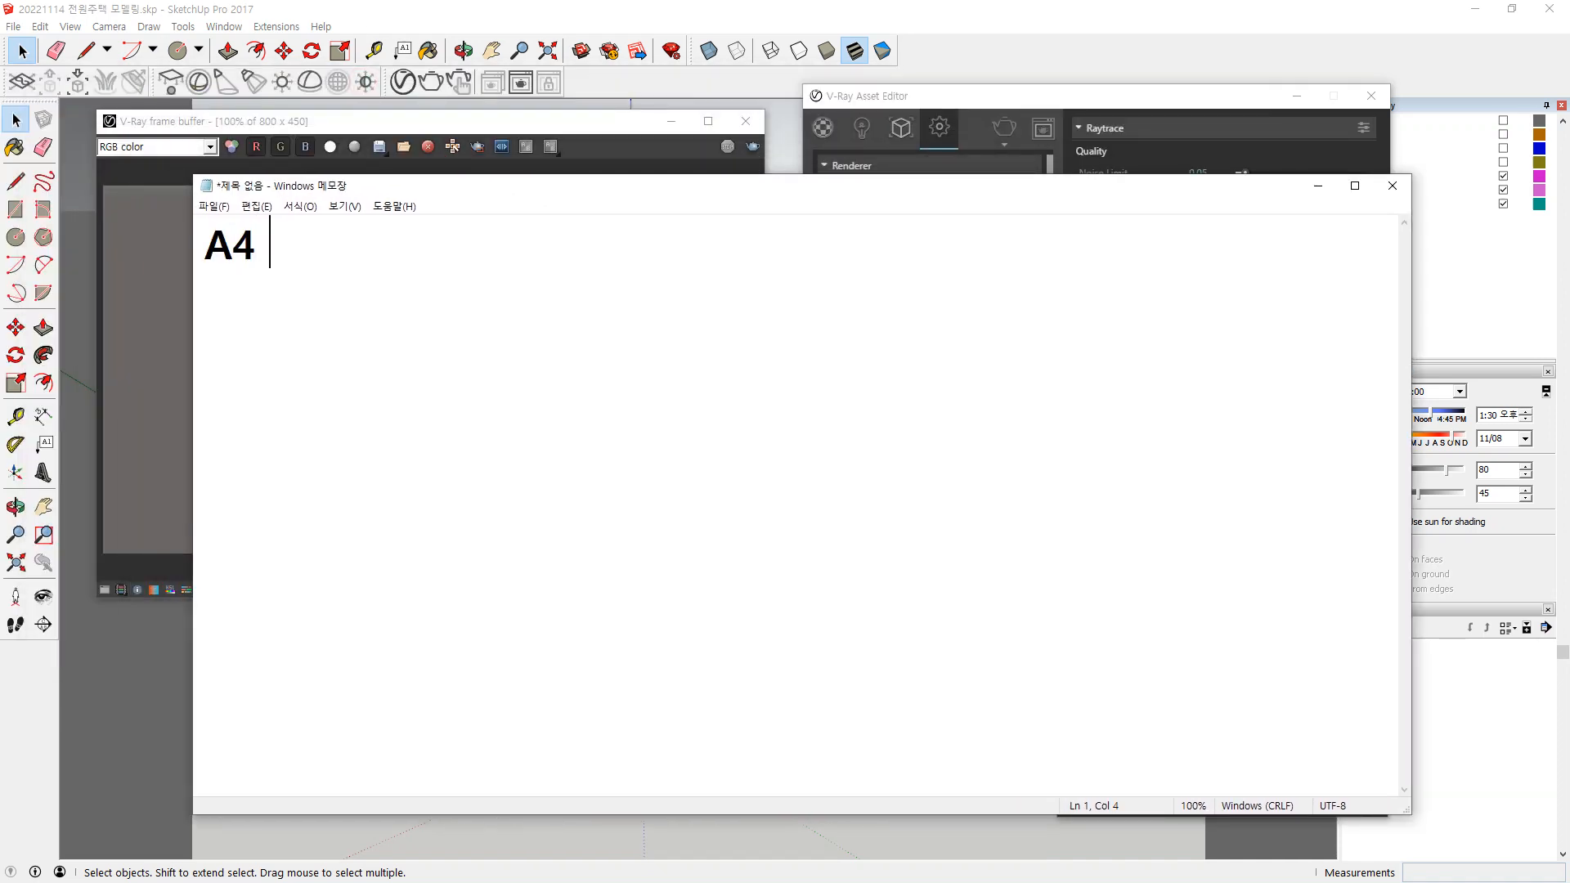
{"action": "type", "text": "dip "}
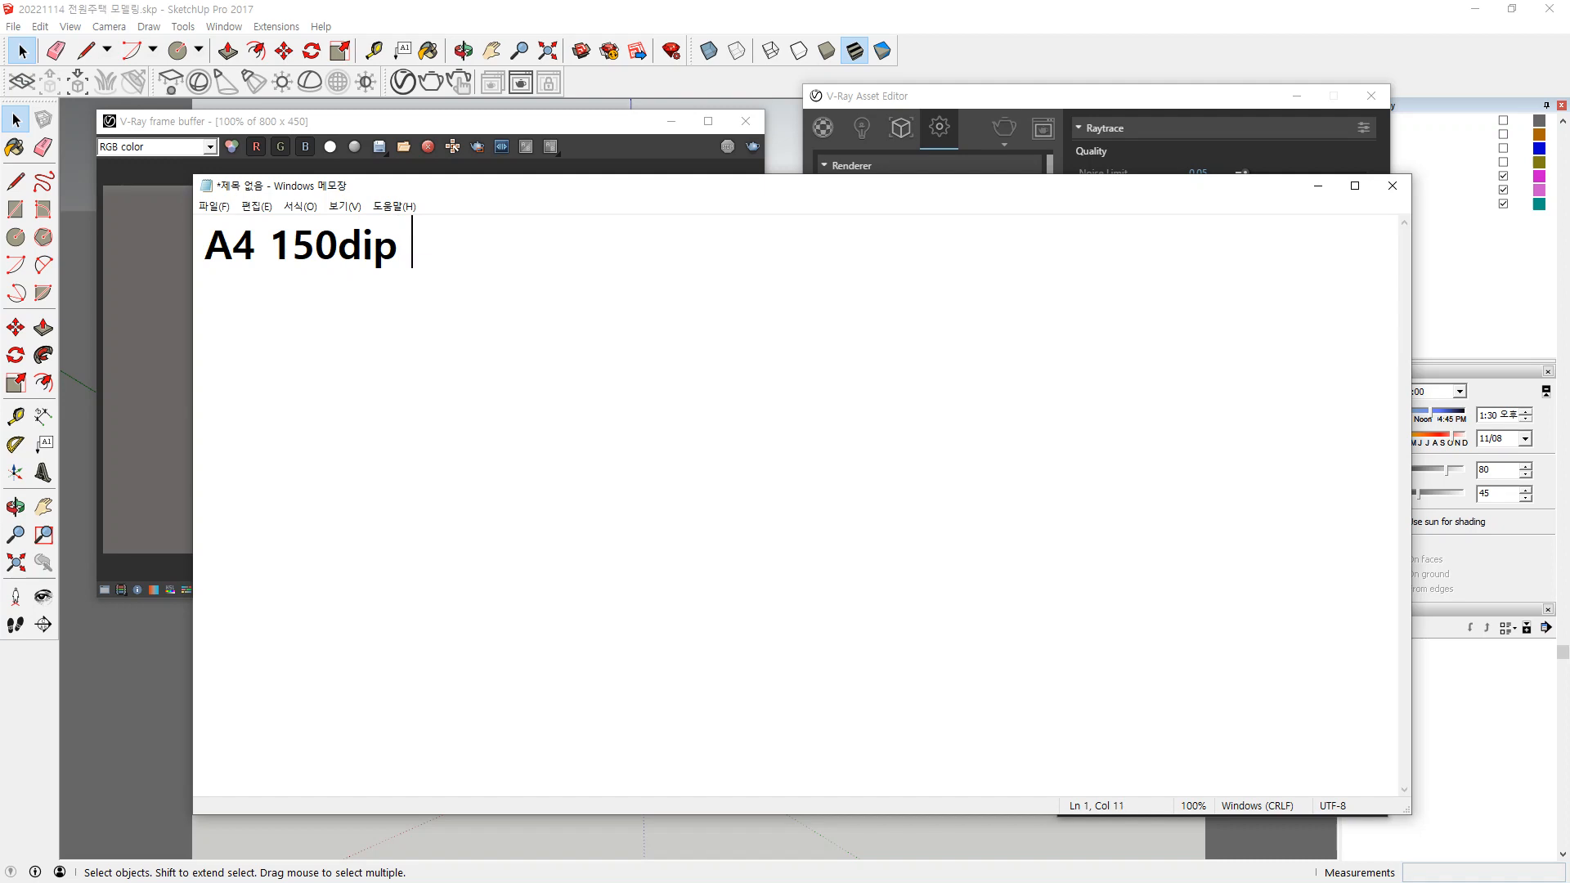
{"action": "type", "text": "2480 "}
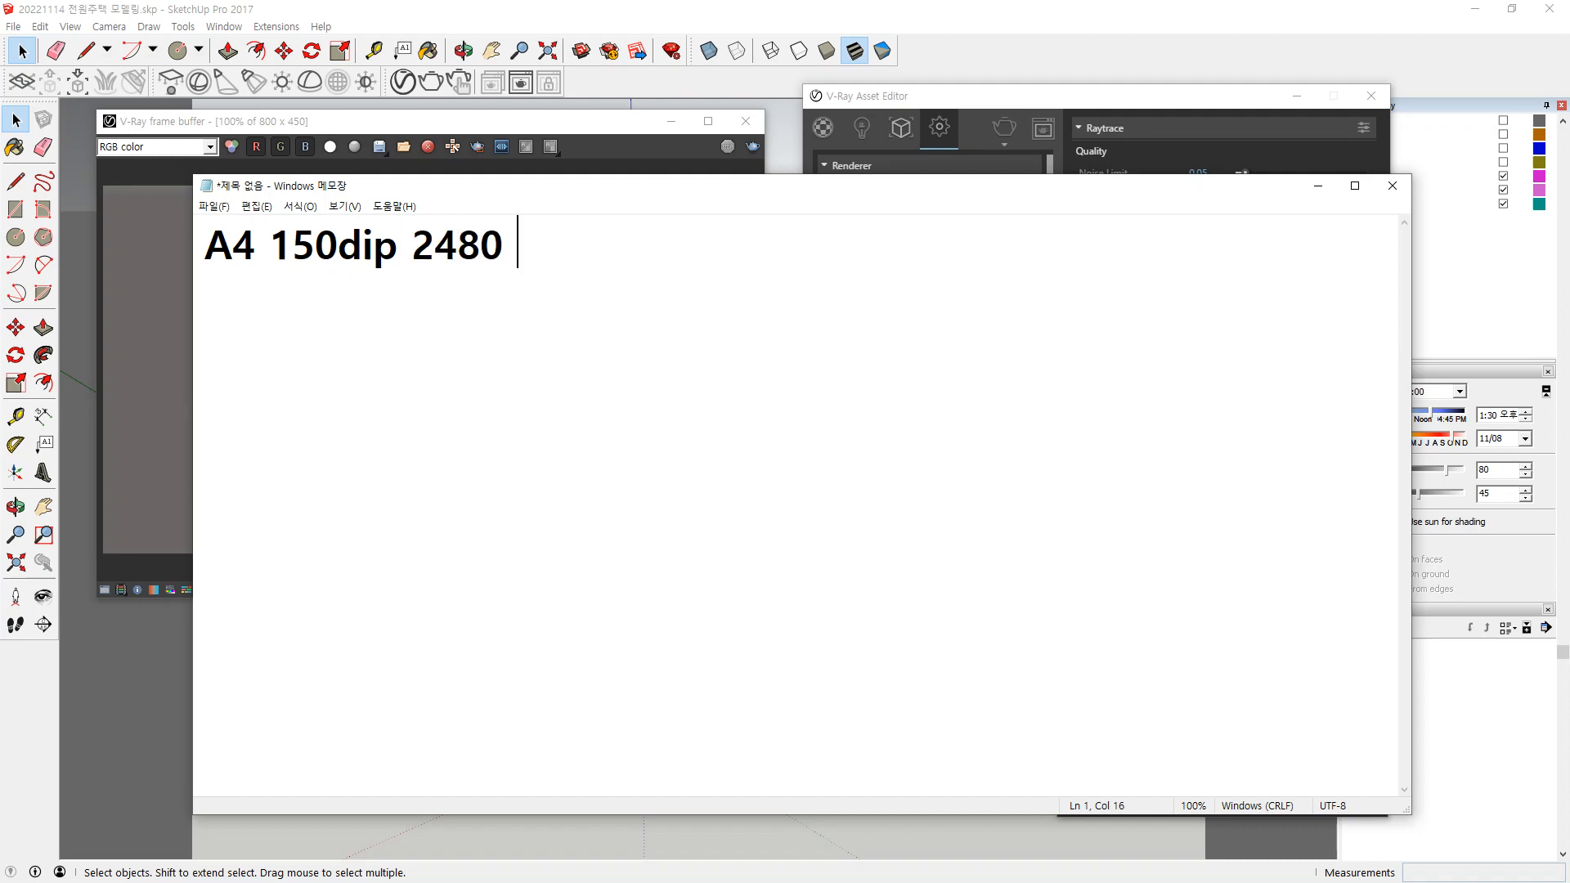
{"action": "type", "text": "x 1754 px"}
{"action": "key", "text": "Return"}
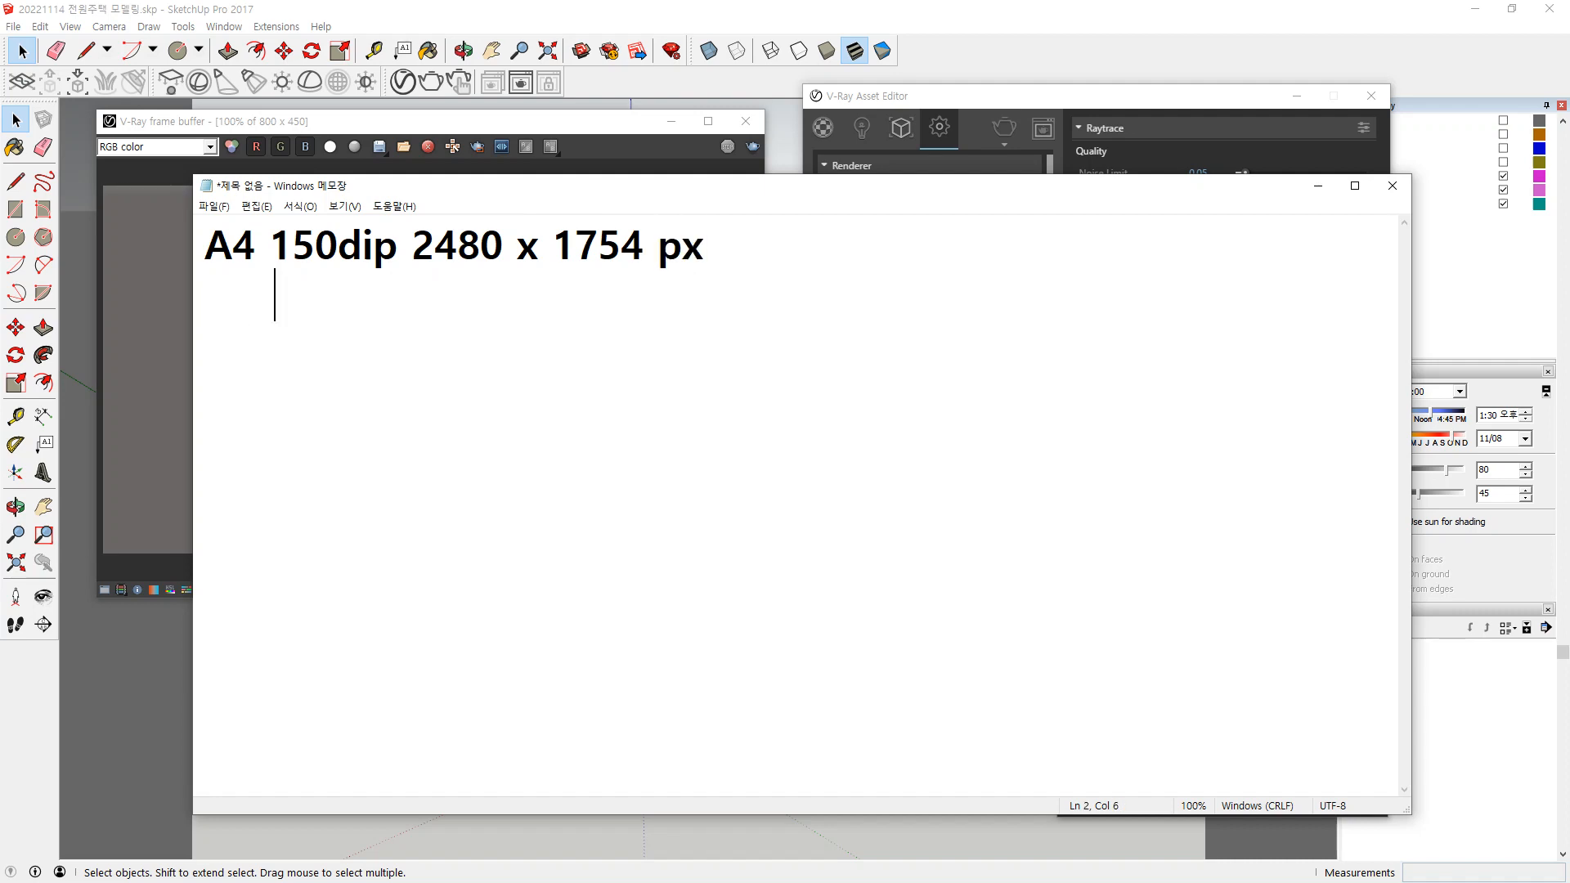
Add the line "300dpi 2480 x 3508px" below and correct "150dip" to "150dpi" in the first line.
{"action": "type", "text": "300dpi"}
{"action": "key", "text": "Up"}
{"action": "key", "text": "BackSpace"}
{"action": "key", "text": "BackSpace"}
{"action": "type", "text": "pi"}
{"action": "key", "text": "Down"}
{"action": "key", "text": "End"}
{"action": "type", "text": "2480 x 3508px"}
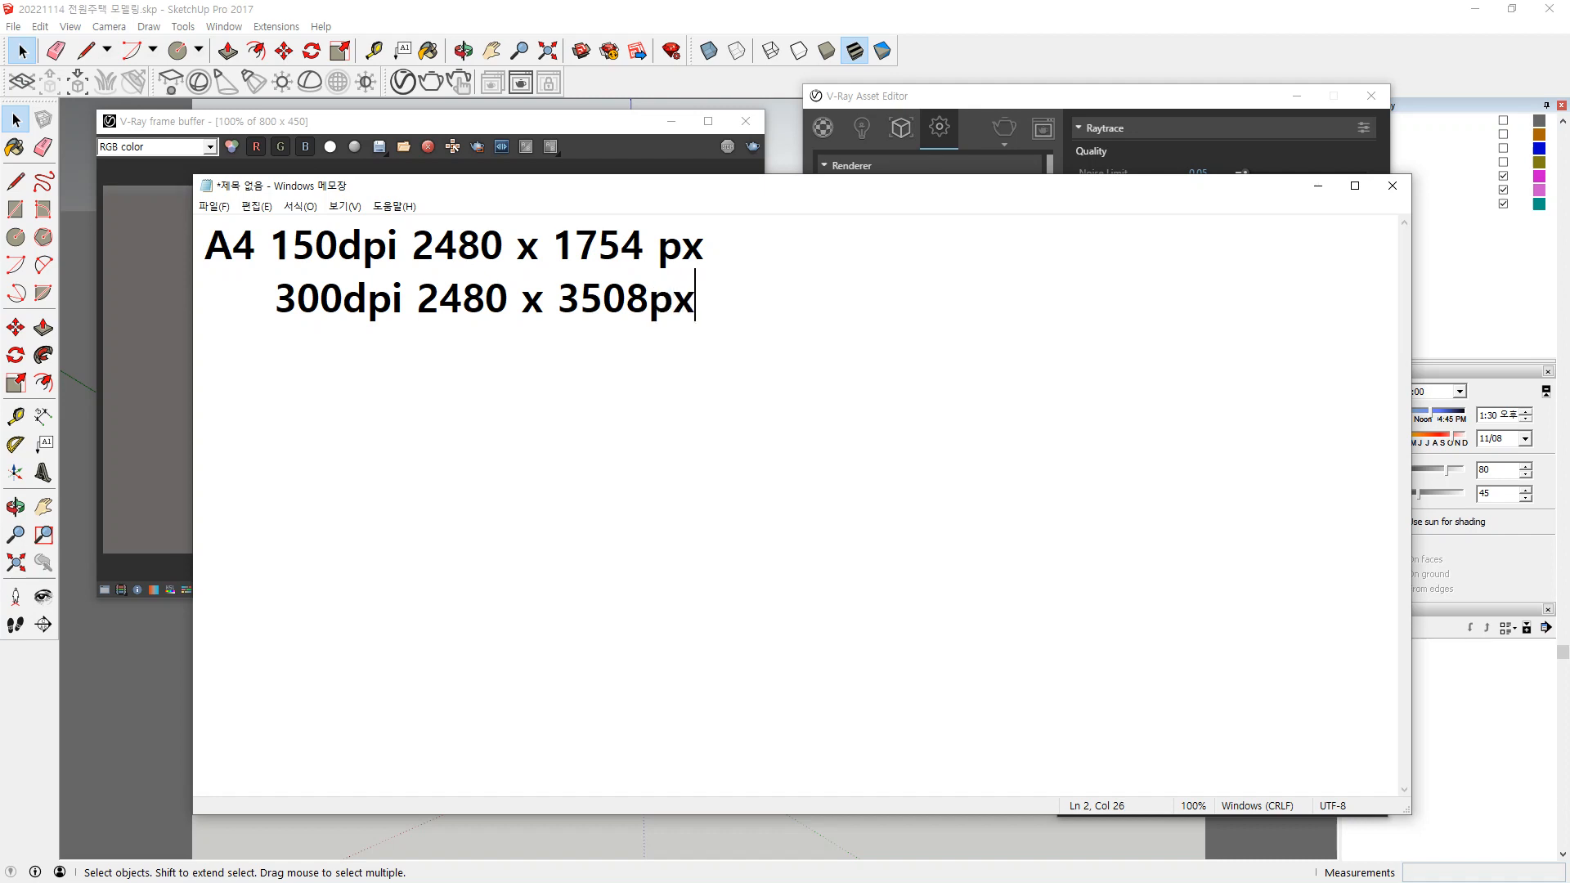
Put the 150dpi entry on its own aligned line and add "210 x 297" after the A4 heading.
{"action": "key", "text": "Up"}
{"action": "key", "text": "Home"}
{"action": "key", "text": "Right"}
{"action": "key", "text": "Right"}
{"action": "key", "text": "Return"}
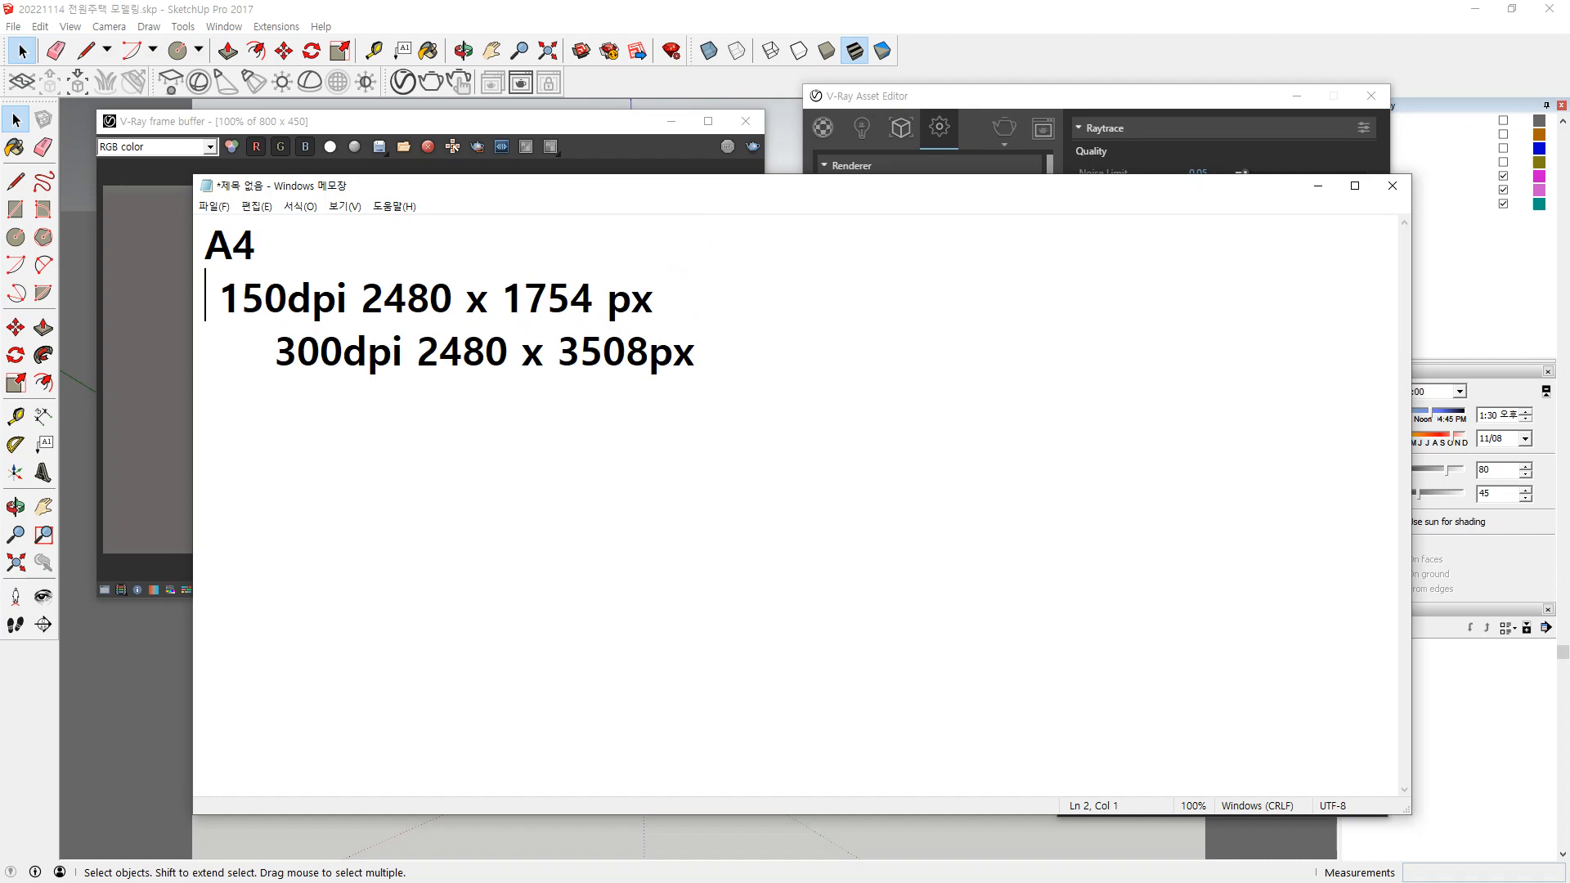
{"action": "key", "text": "Up"}
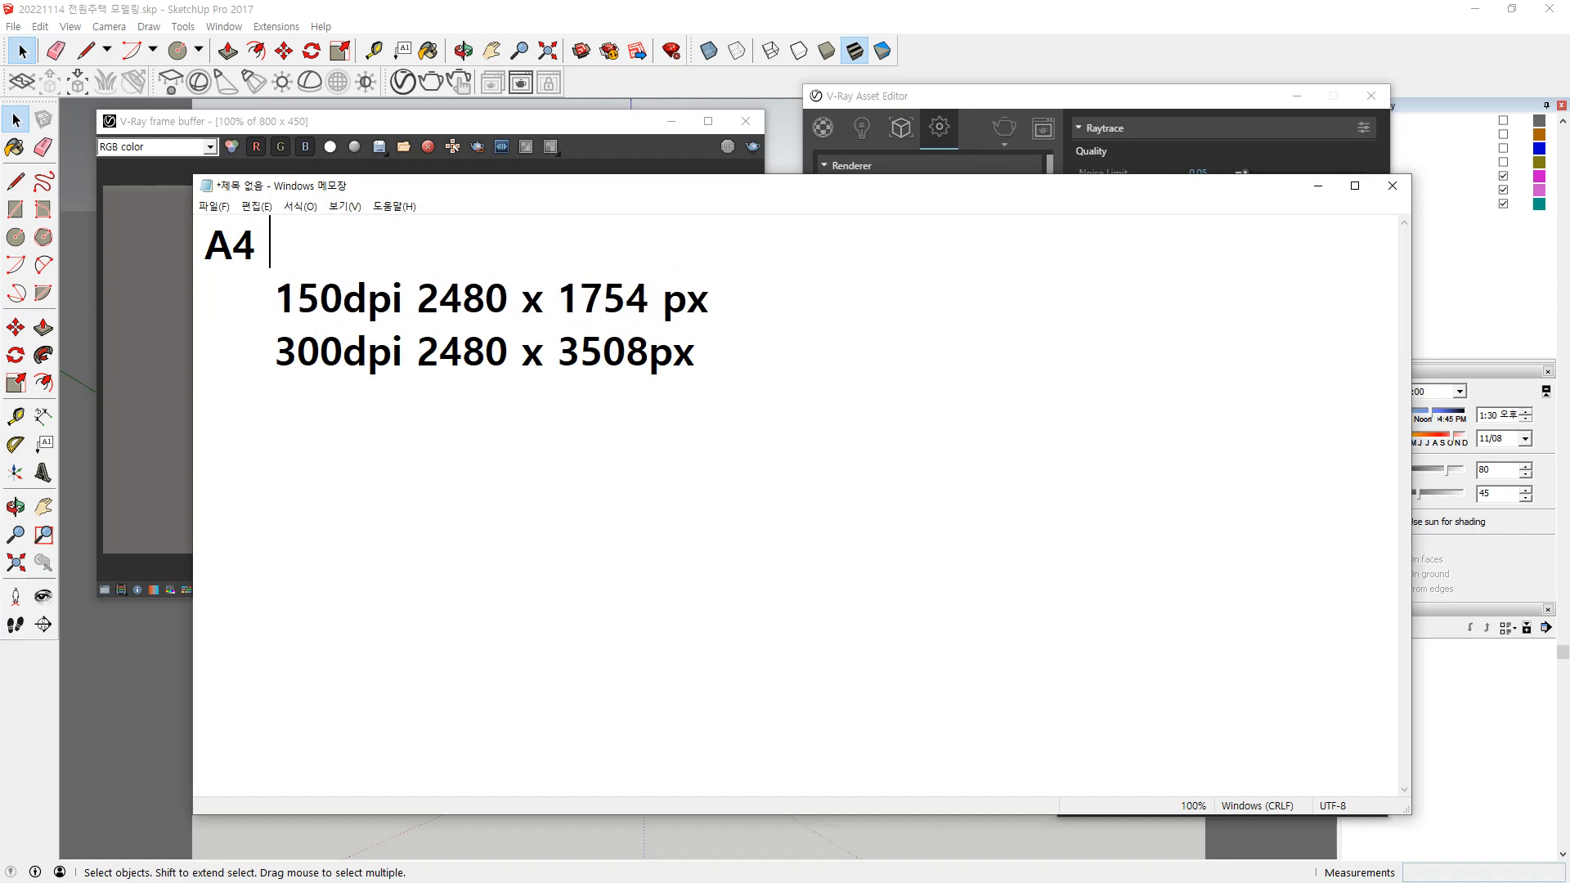
{"action": "type", "text": "210 x 297"}
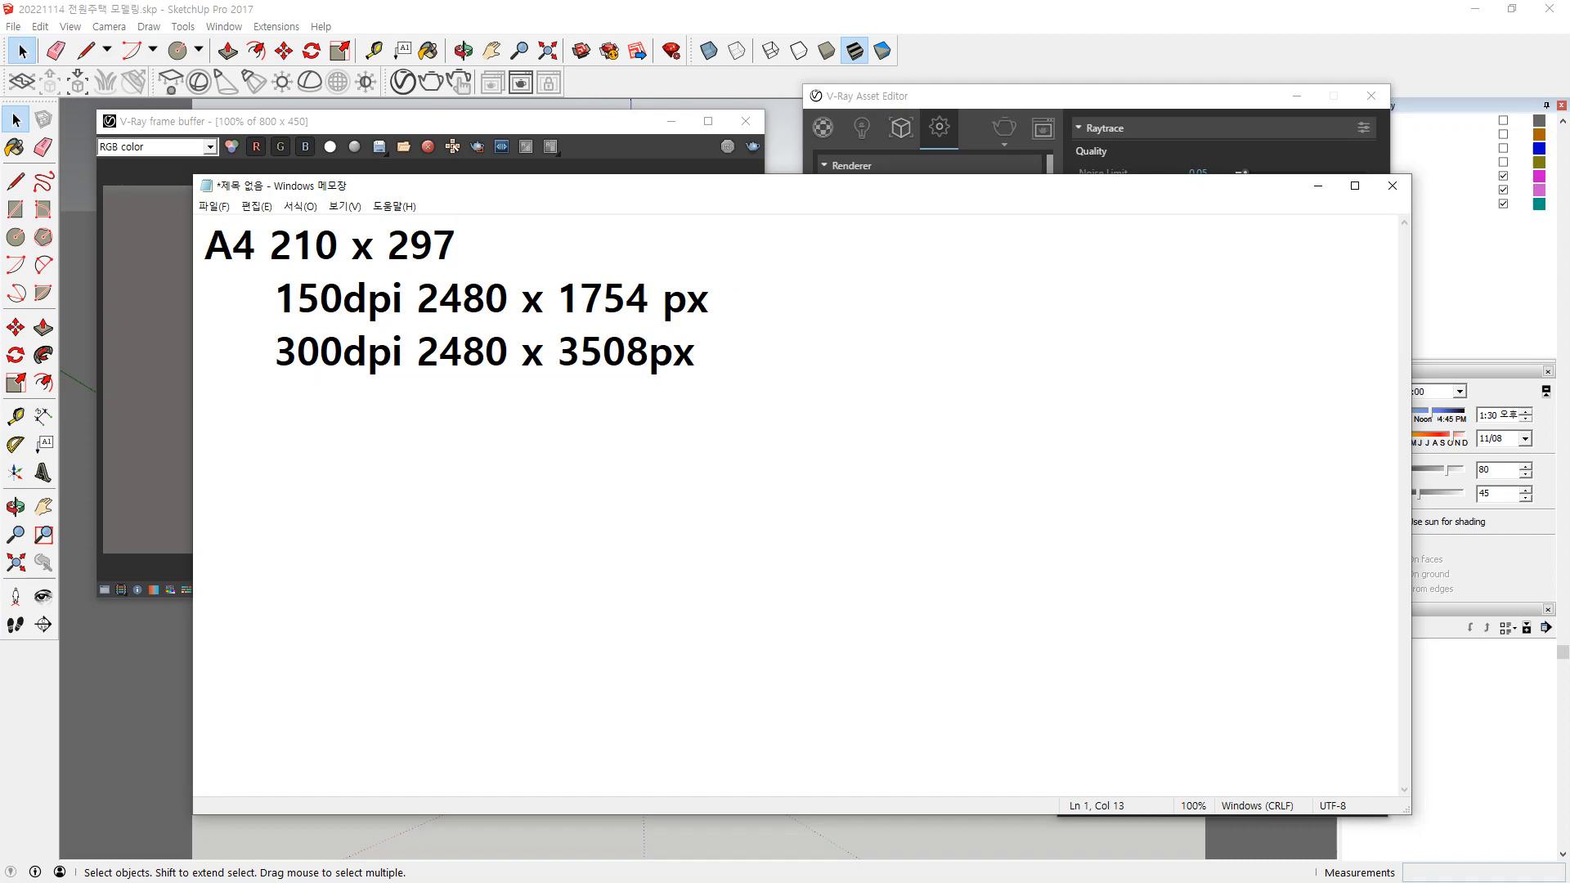
Add an "A3" heading below the A4 entries with the line "150dpi 1754 x 2480" beneath it.
{"action": "key", "text": "Down"}
{"action": "key", "text": "Down"}
{"action": "key", "text": "End"}
{"action": "key", "text": "Return"}
{"action": "mouse_move", "coordinate": [798, 329]}
{"action": "left_mouse_down"}
{"action": "mouse_move", "coordinate": [725, 339]}
{"action": "mouse_move", "coordinate": [739, 361]}
{"action": "left_mouse_up"}
{"action": "type", "text": "A3"}
{"action": "key", "text": "Return"}
{"action": "type", "text": "150"}
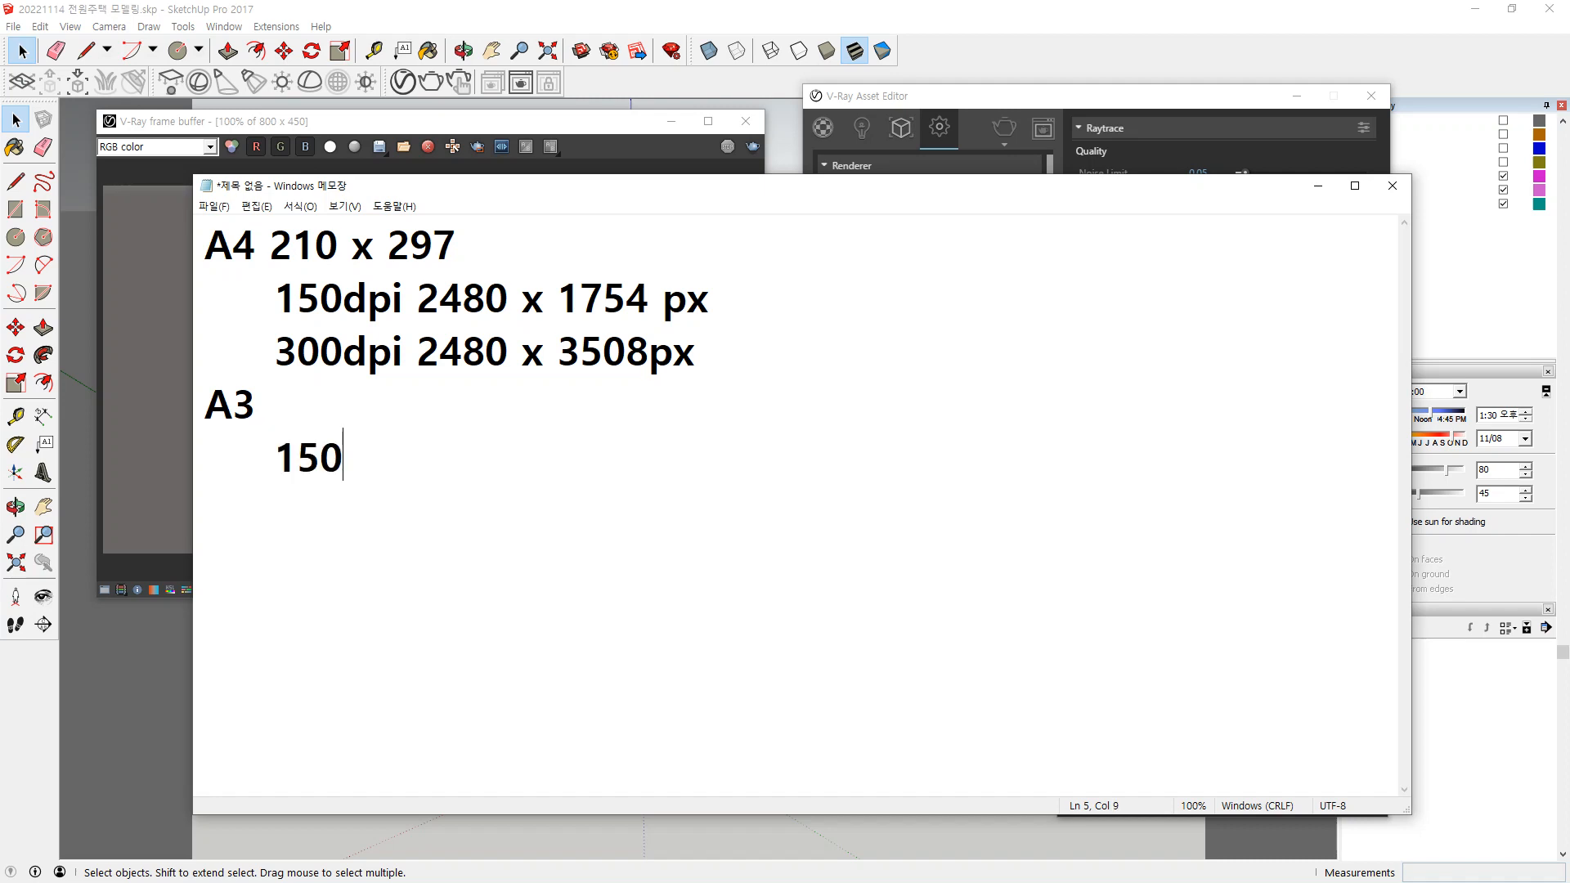
{"action": "key", "text": "BackSpace"}
{"action": "type", "text": "dpi "}
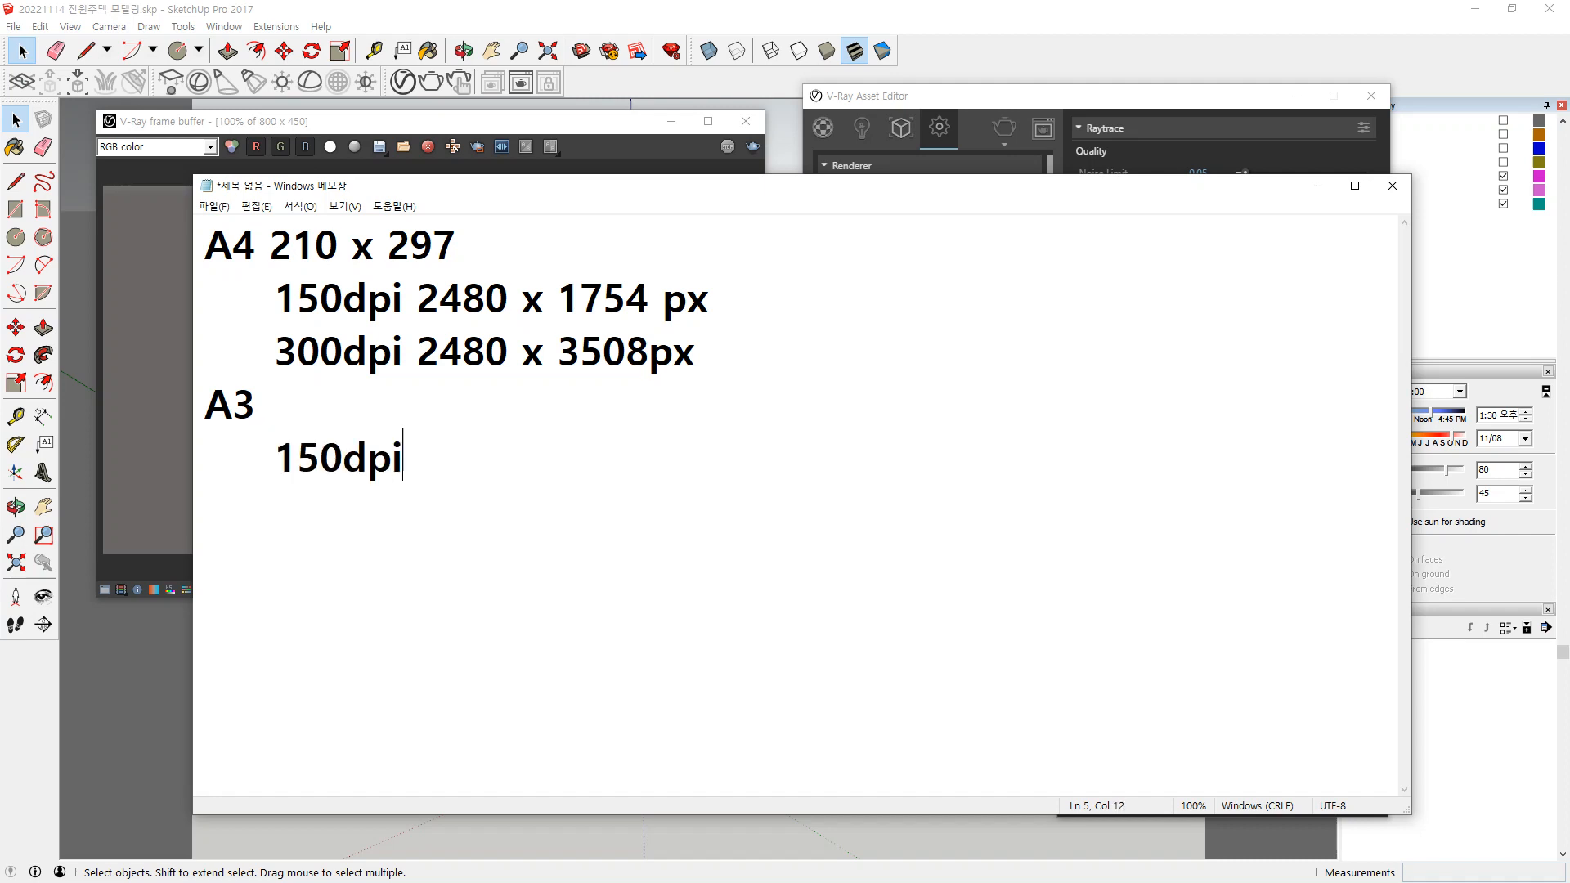
{"action": "type", "text": "1754 x "}
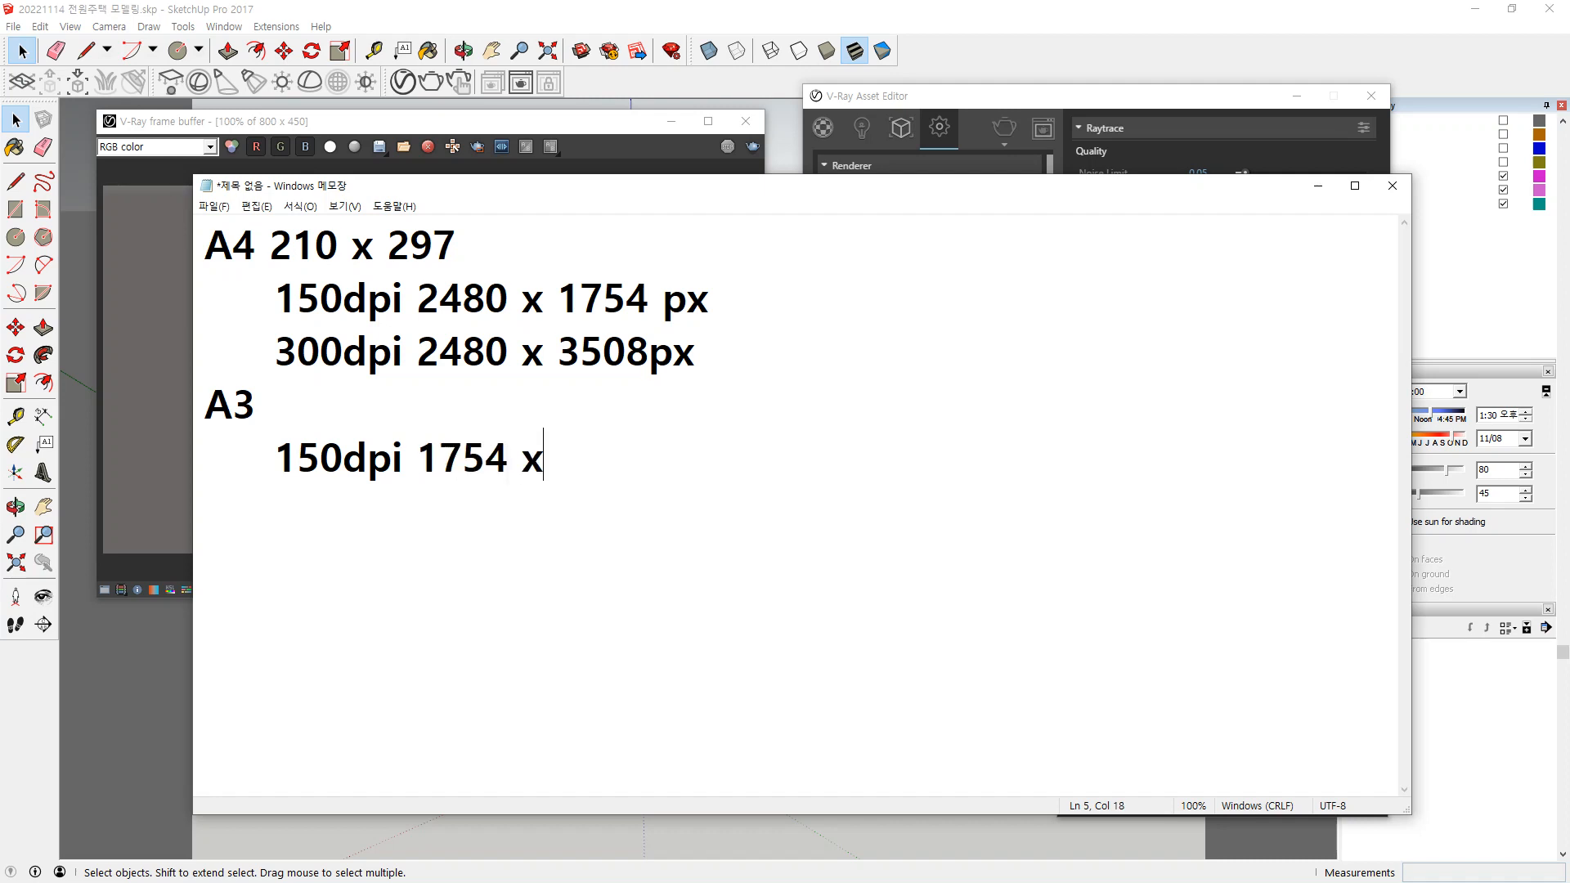
{"action": "type", "text": "2480"}
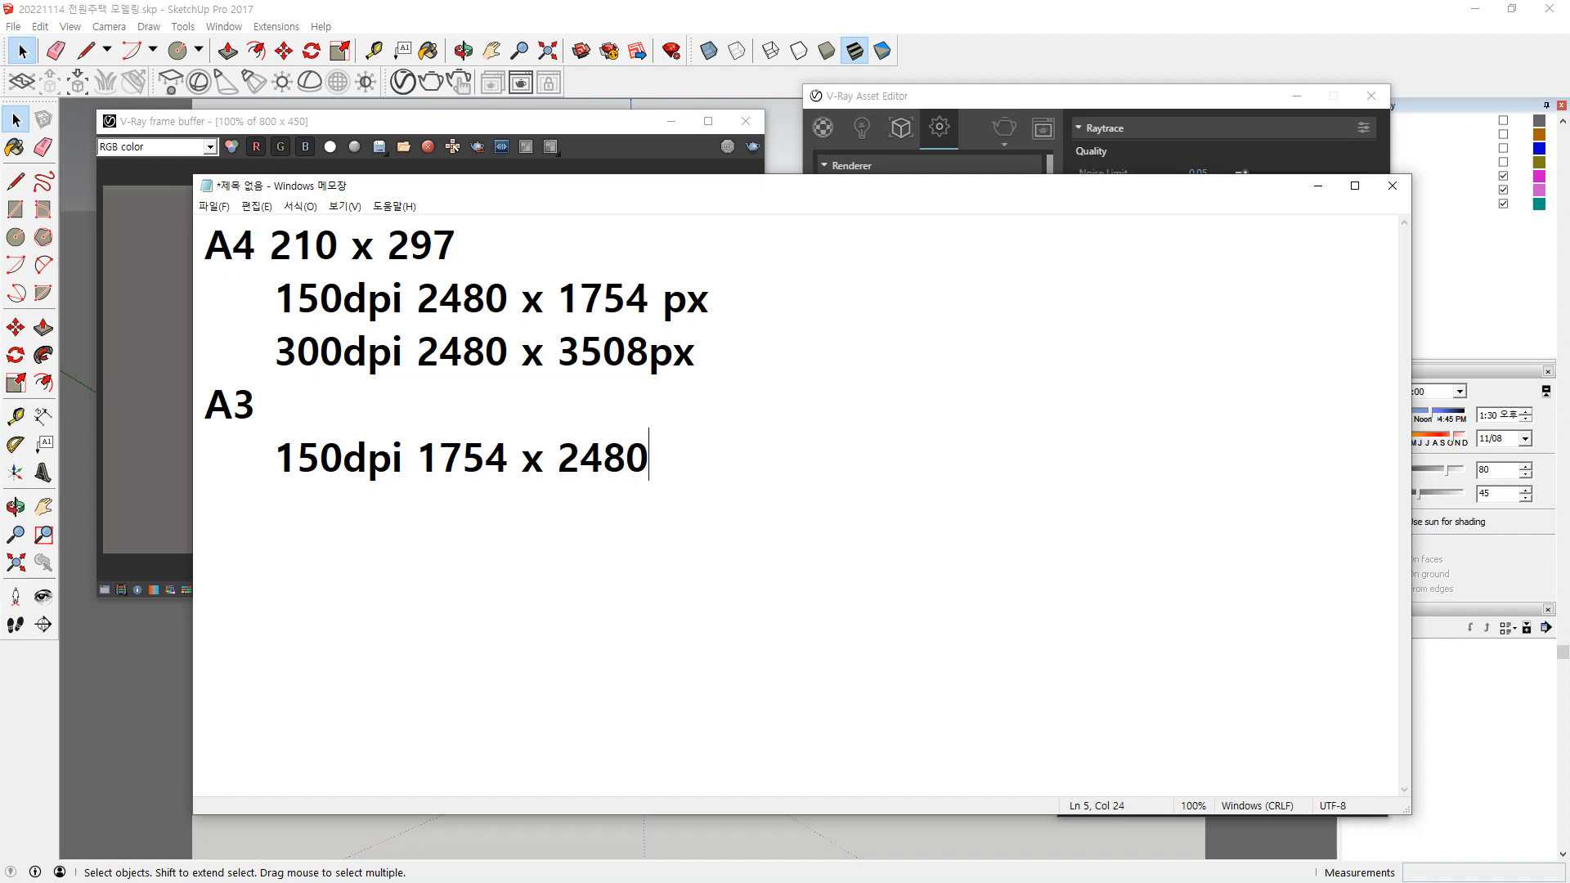
Add the line "300dpi 3508 x 4961" below the A3 150dpi entry.
{"action": "key", "text": "Return"}
{"action": "type", "text": "300"}
{"action": "type", "text": "pd"}
{"action": "key", "text": "BackSpace"}
{"action": "key", "text": "BackSpace"}
{"action": "type", "text": "dp"}
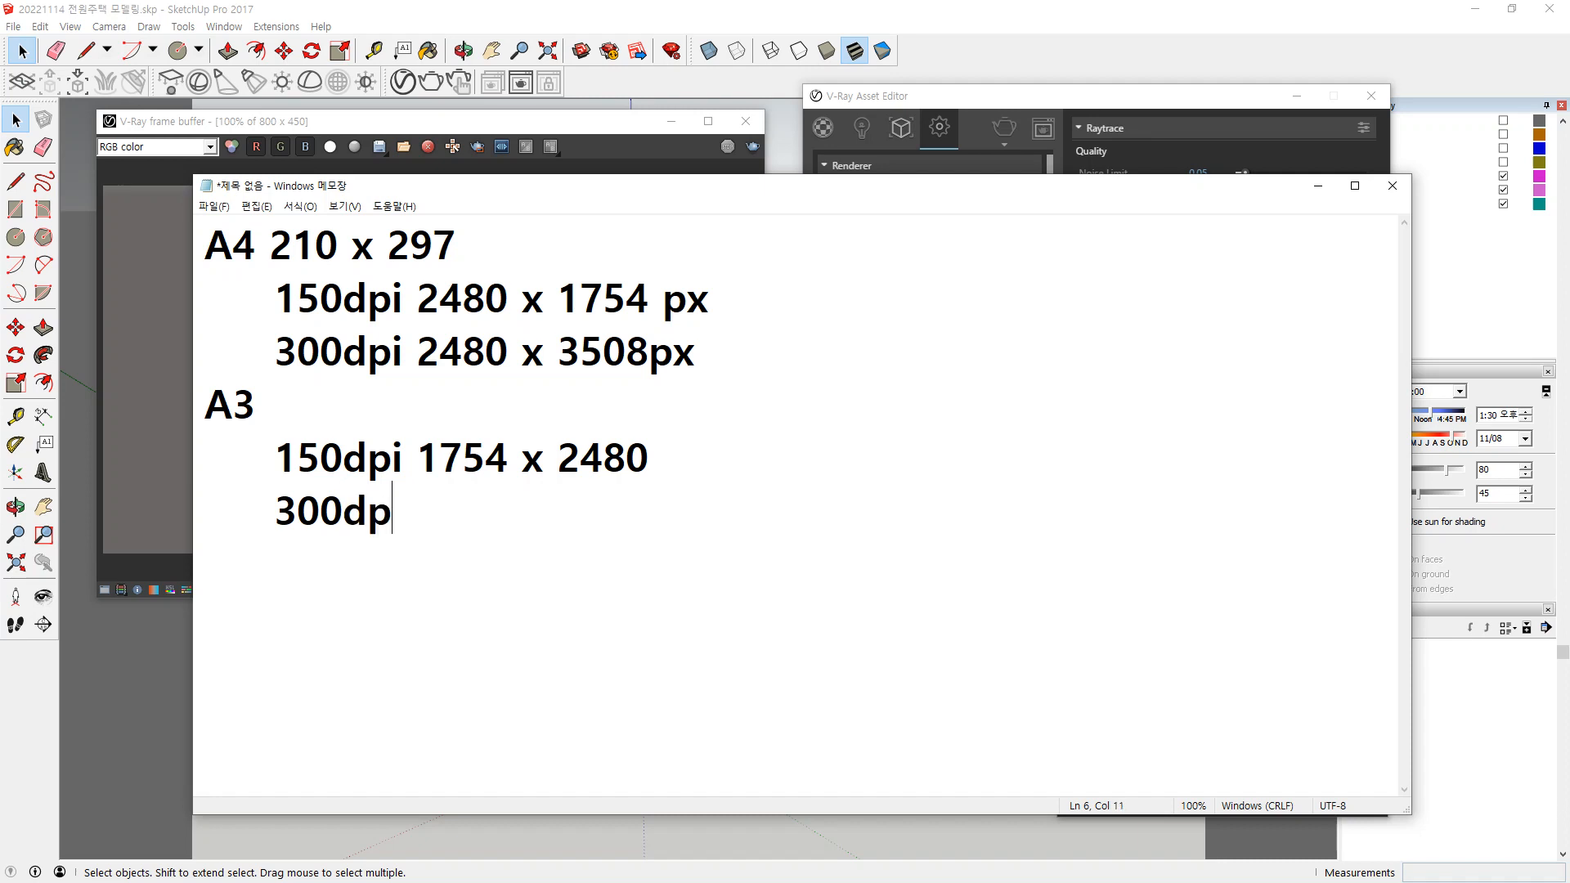
{"action": "type", "text": "i 30"}
{"action": "key", "text": "BackSpace"}
{"action": "type", "text": "508 x "}
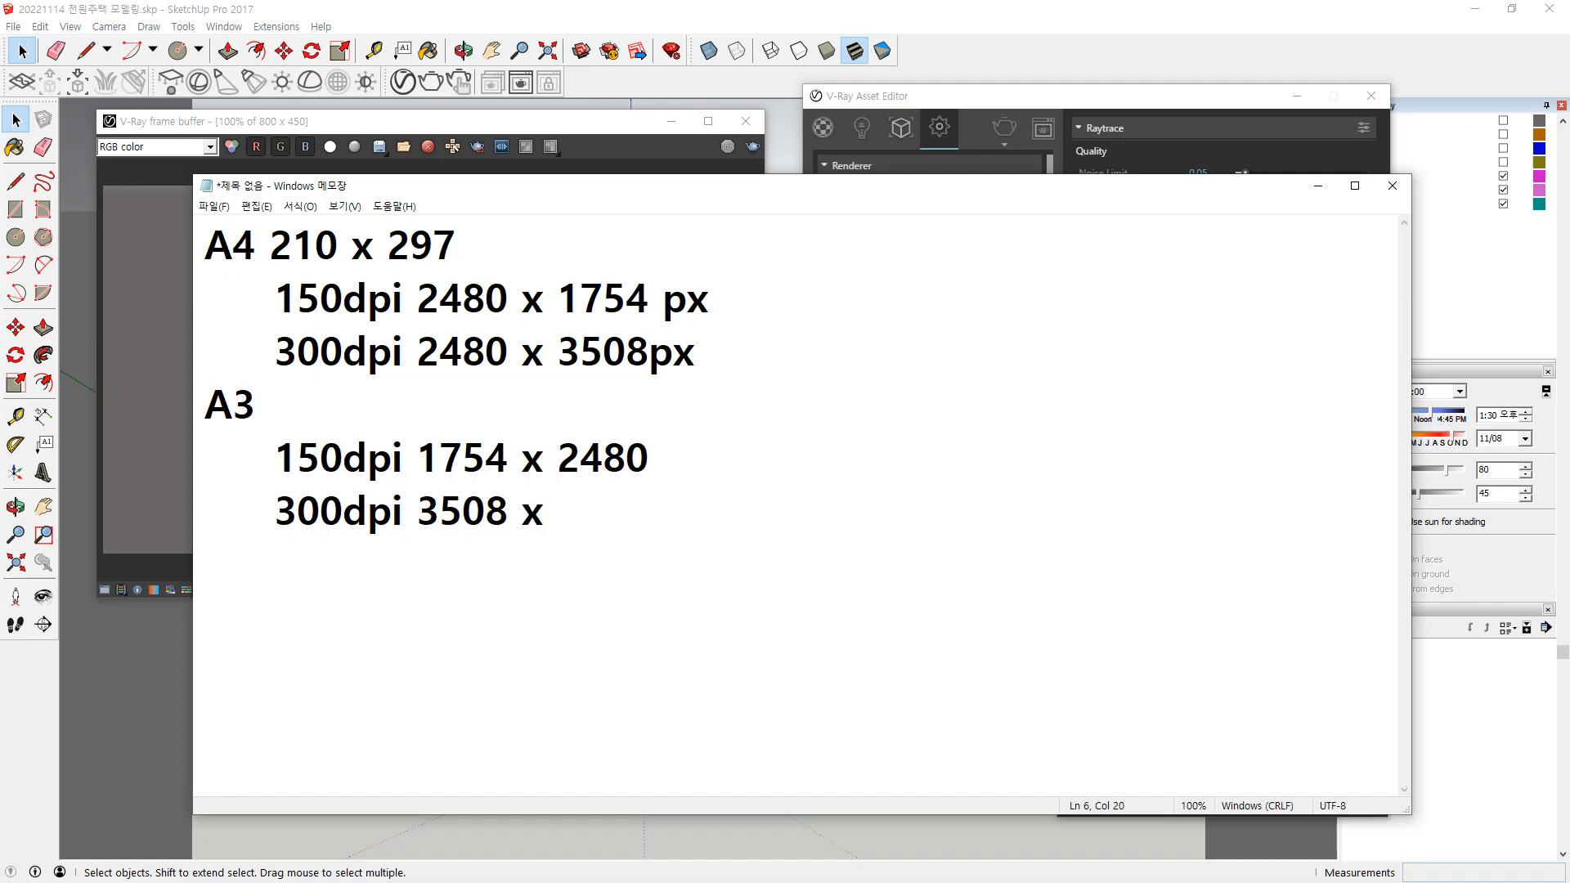
{"action": "type", "text": "4961"}
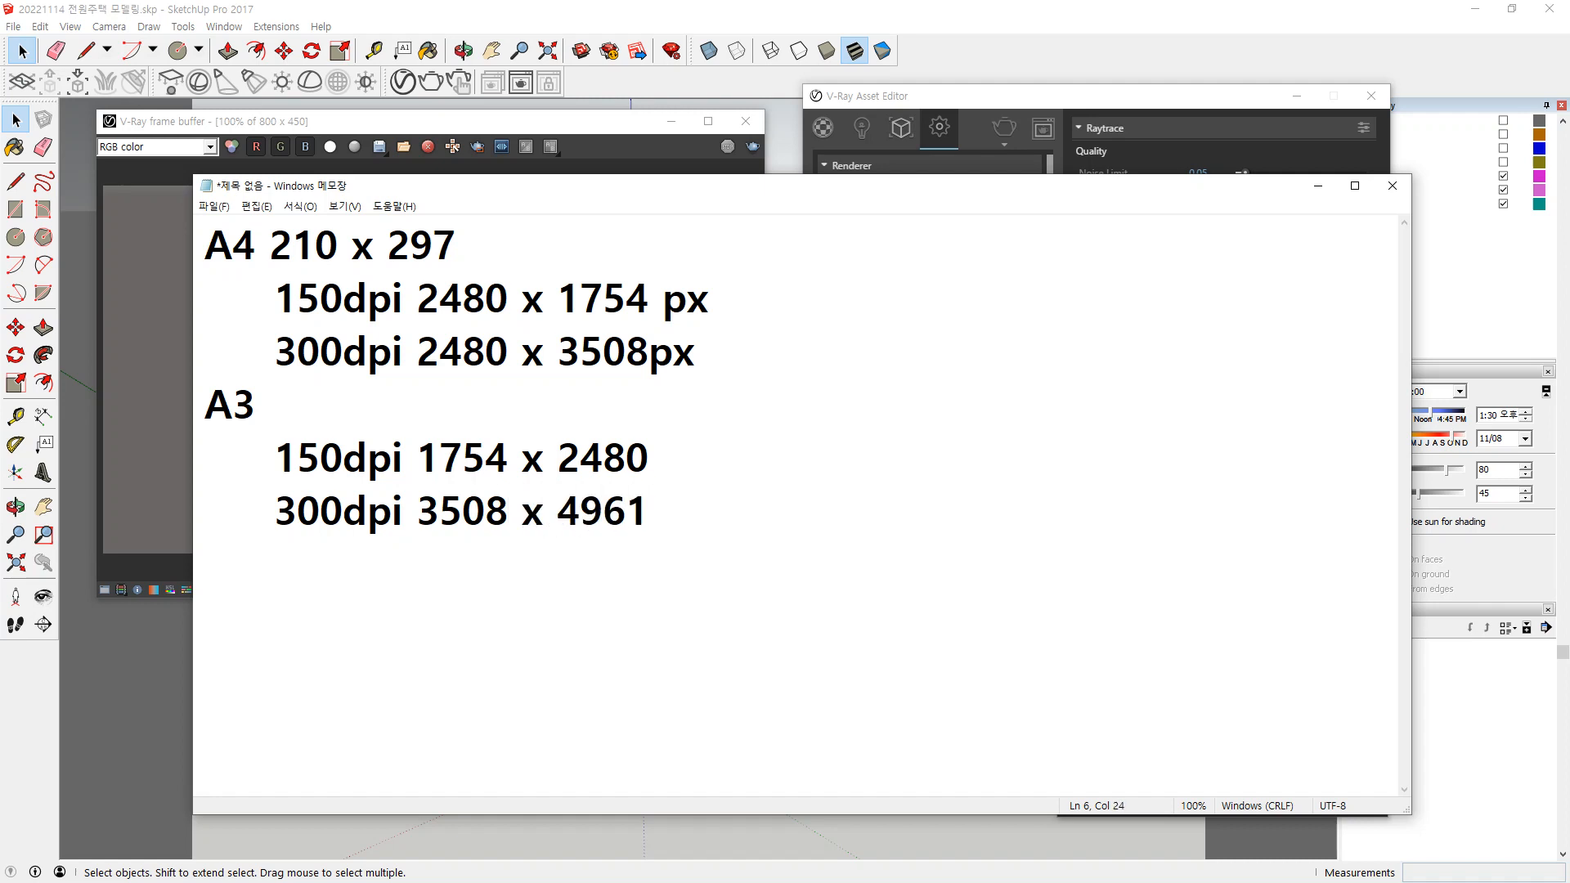
Insert the line "2100 x 2970" below the A4 300dpi entry.
{"action": "left_click", "coordinate": [704, 431]}
{"action": "key", "text": "Up"}
{"action": "key", "text": "Up"}
{"action": "key", "text": "Down"}
{"action": "left_click", "coordinate": [723, 346]}
{"action": "key", "text": "Return"}
{"action": "type", "text": "210"}
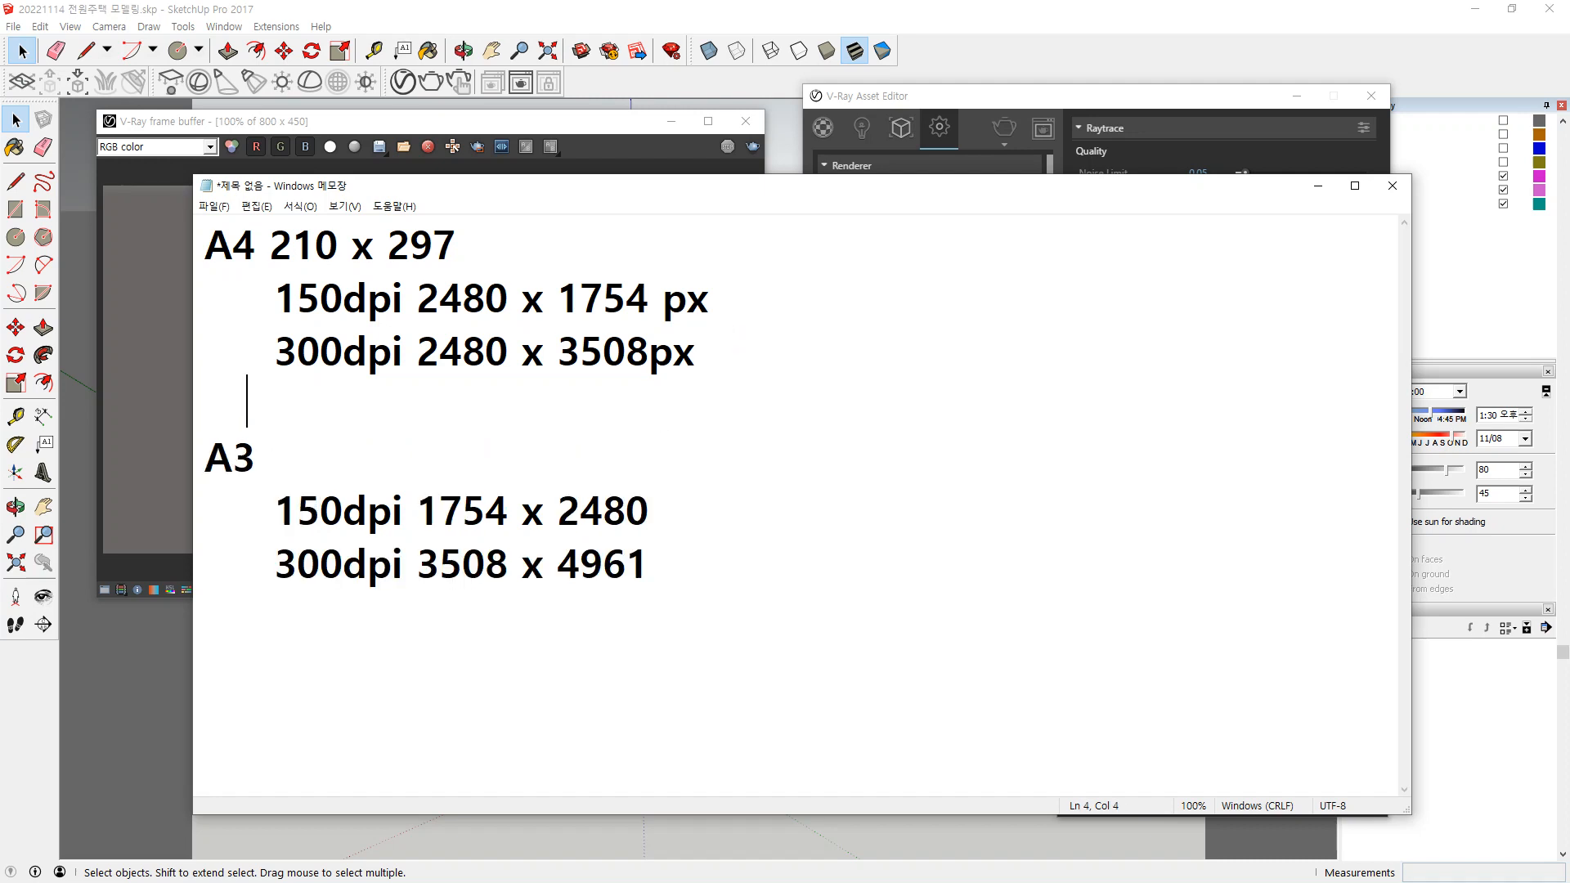
{"action": "type", "text": "0 x "}
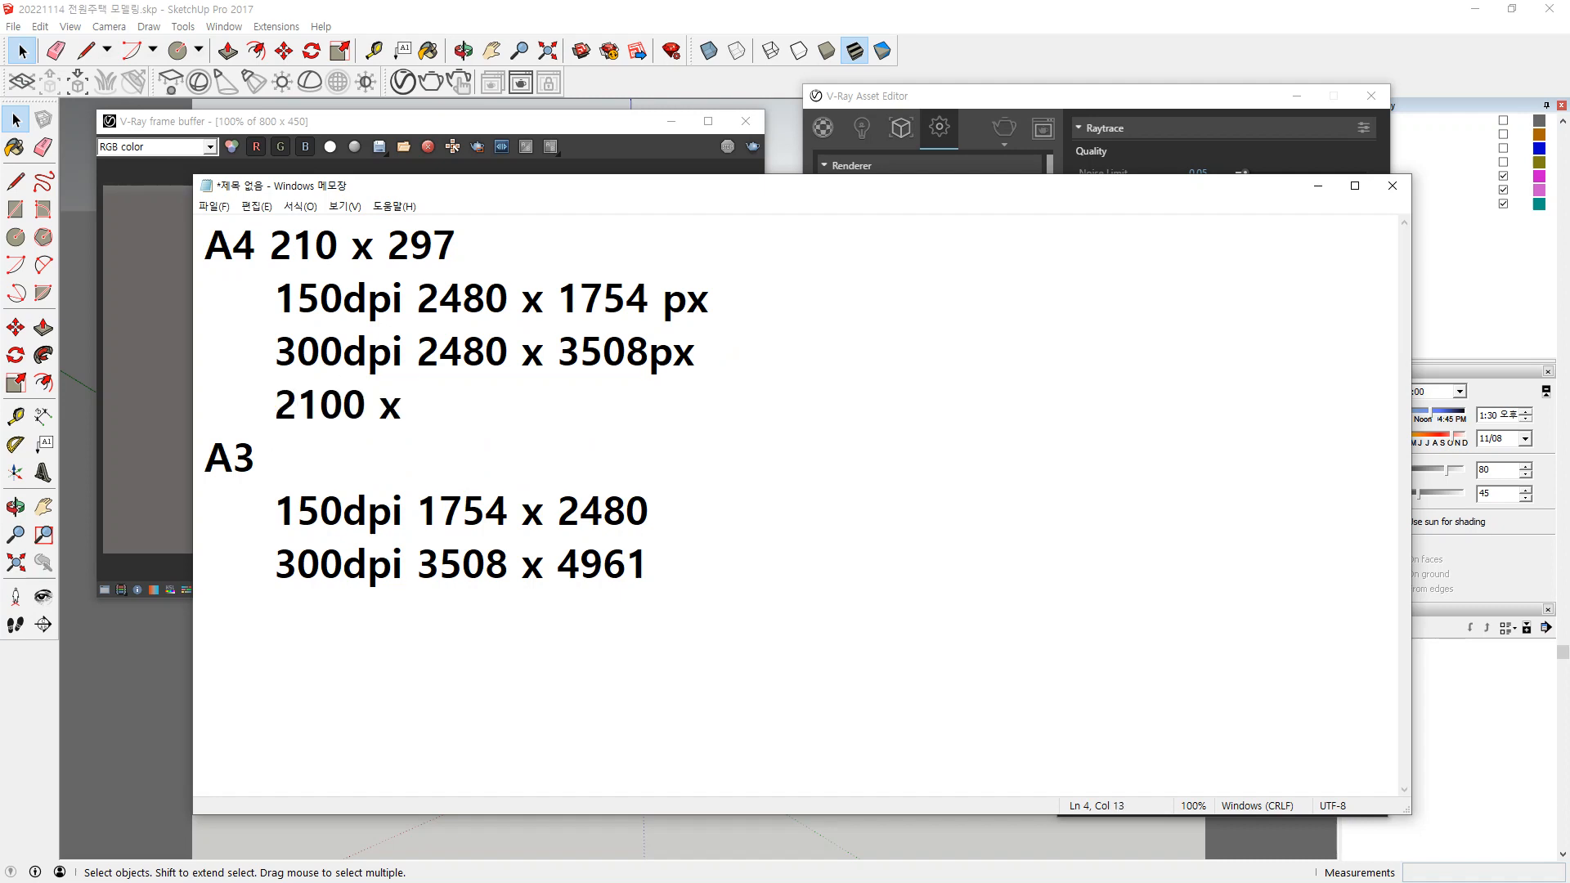
{"action": "type", "text": "2970"}
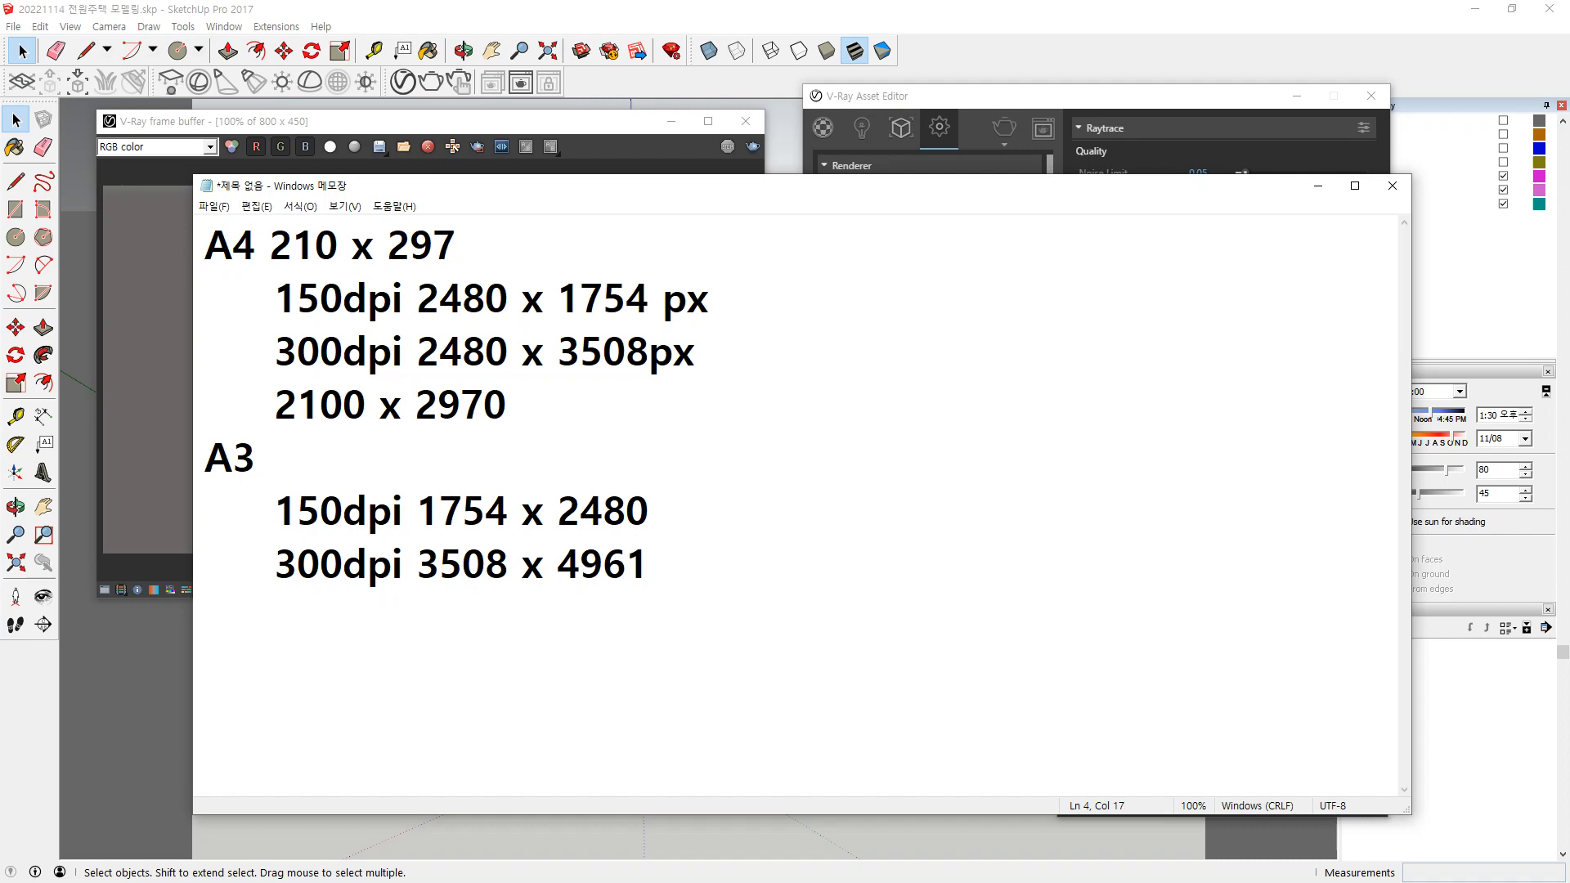
Add the line "297 x 420" below the A3 300dpi entry.
{"action": "key", "text": "Down"}
{"action": "key", "text": "Down"}
{"action": "key", "text": "Down"}
{"action": "key", "text": "End"}
{"action": "key", "text": "Return"}
{"action": "type", "text": "297 x "}
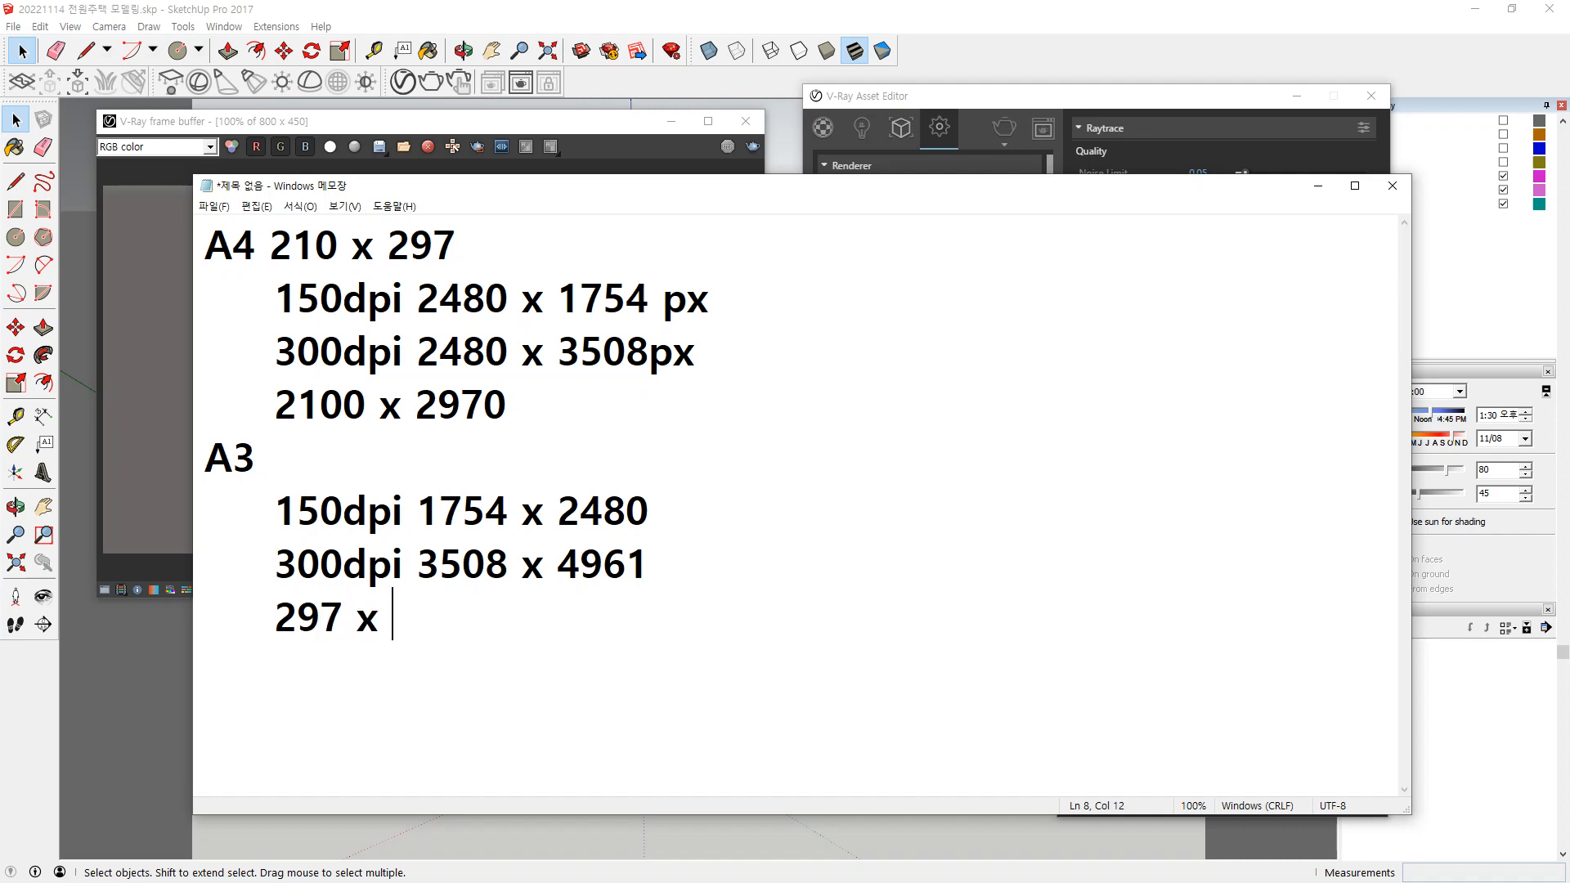
{"action": "type", "text": " 420"}
Change the last A3 line to "2970 x 4200".
{"action": "key", "text": "Left"}
{"action": "key", "text": "Left"}
{"action": "key", "text": "Left"}
{"action": "key", "text": "Left"}
{"action": "key", "text": "Left"}
{"action": "key", "text": "Left"}
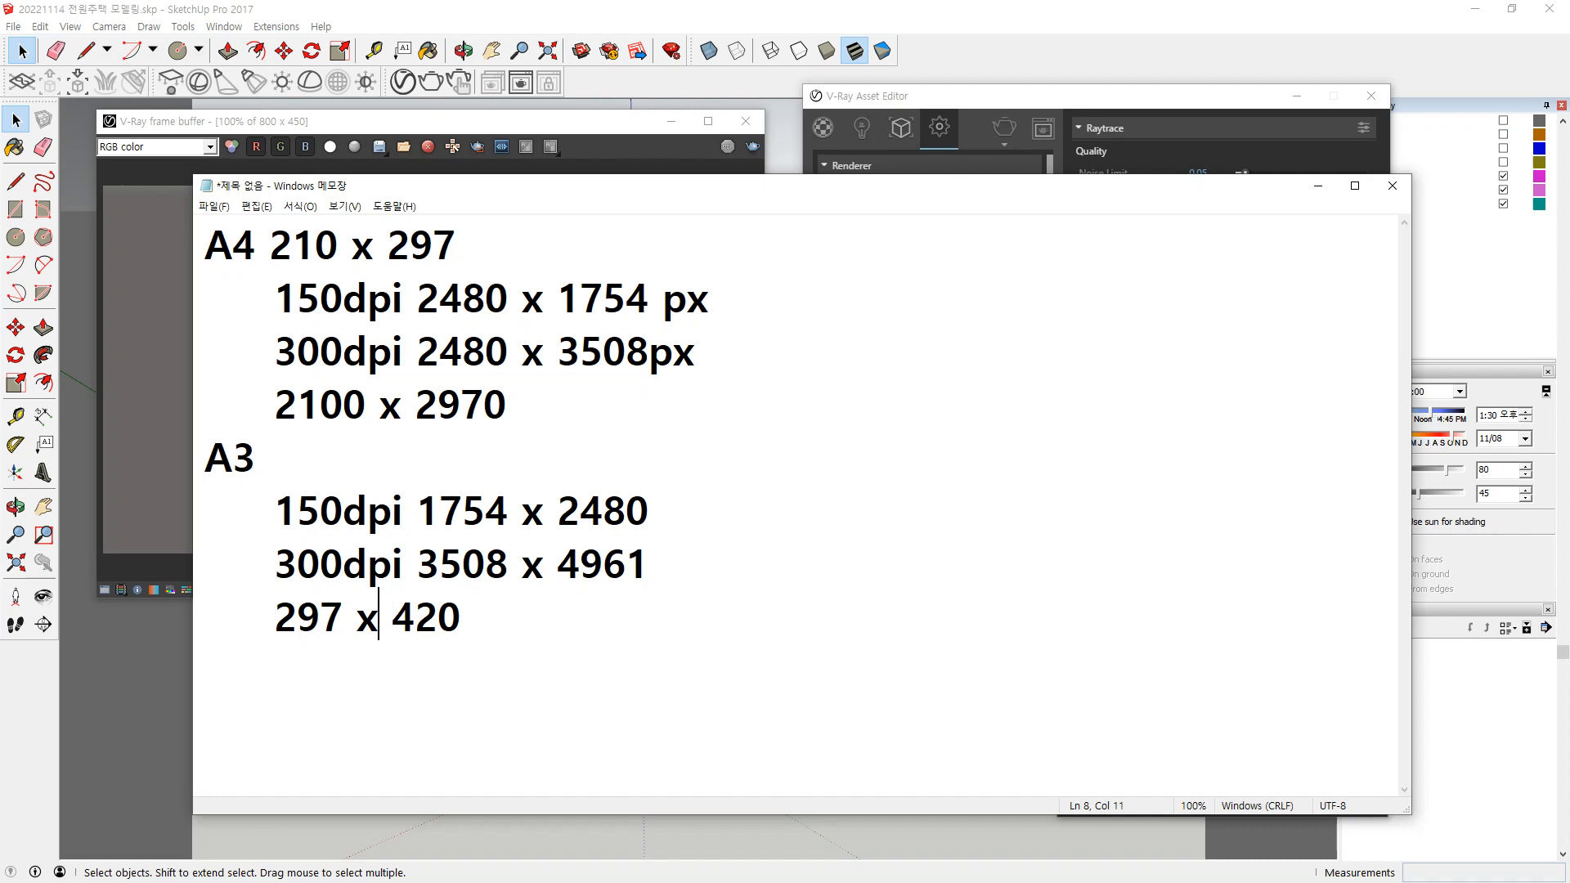
{"action": "type", "text": "0"}
{"action": "key", "text": "Right"}
{"action": "key", "text": "Right"}
{"action": "key", "text": "Right"}
{"action": "key", "text": "Right"}
{"action": "key", "text": "Right"}
{"action": "key", "text": "Right"}
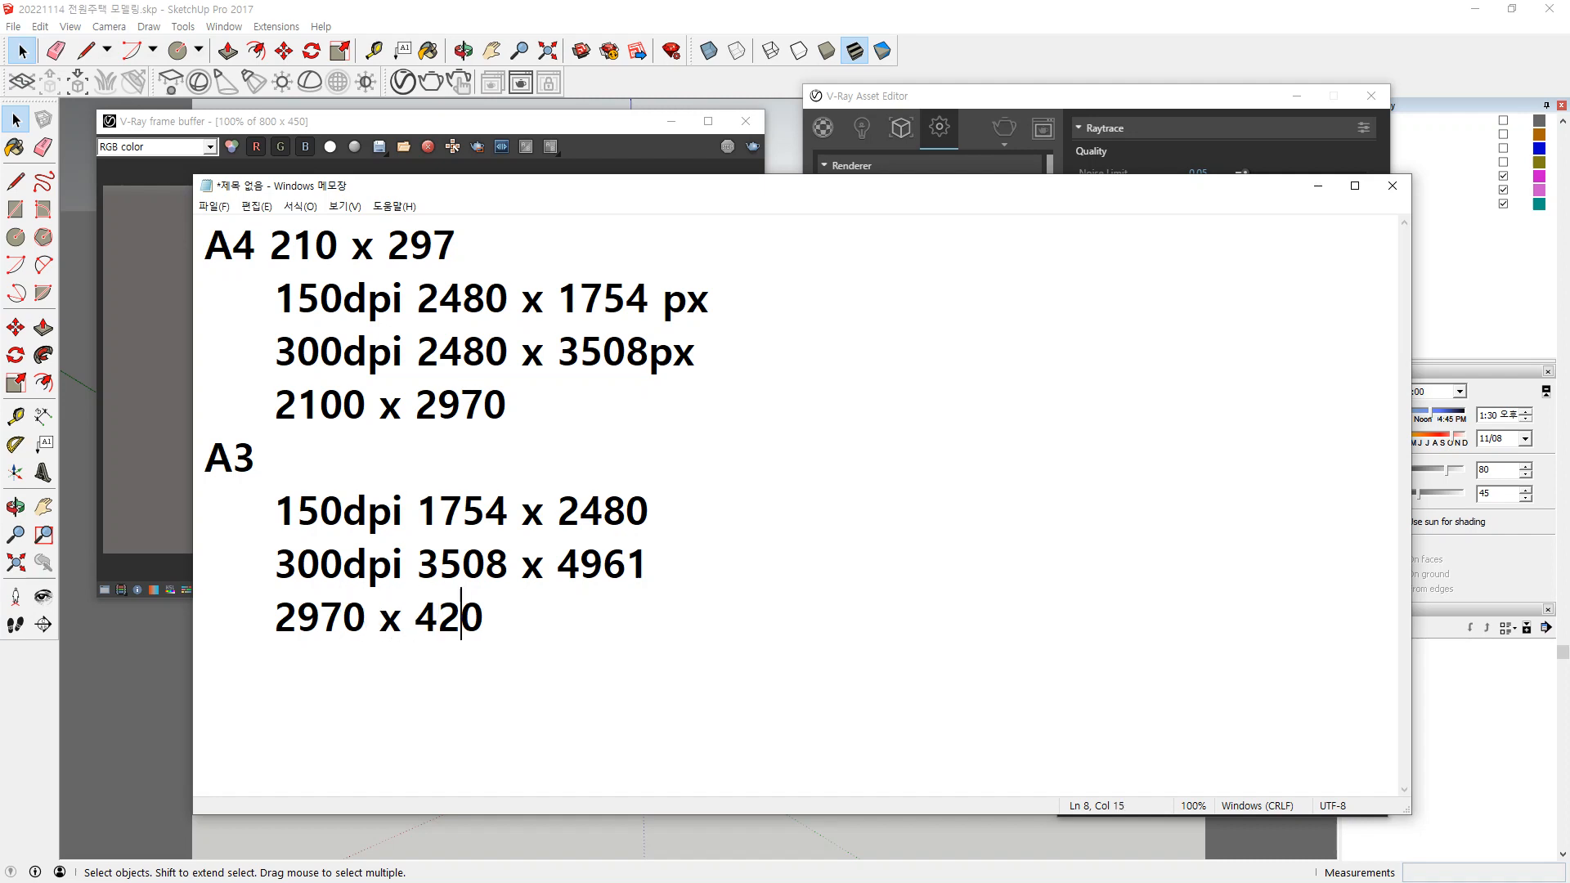
{"action": "type", "text": "0"}
Switch to the V-Ray Asset Editor and set the render quality to Very High.
{"action": "left_click", "coordinate": [1063, 120]}
{"action": "left_click", "coordinate": [945, 364]}
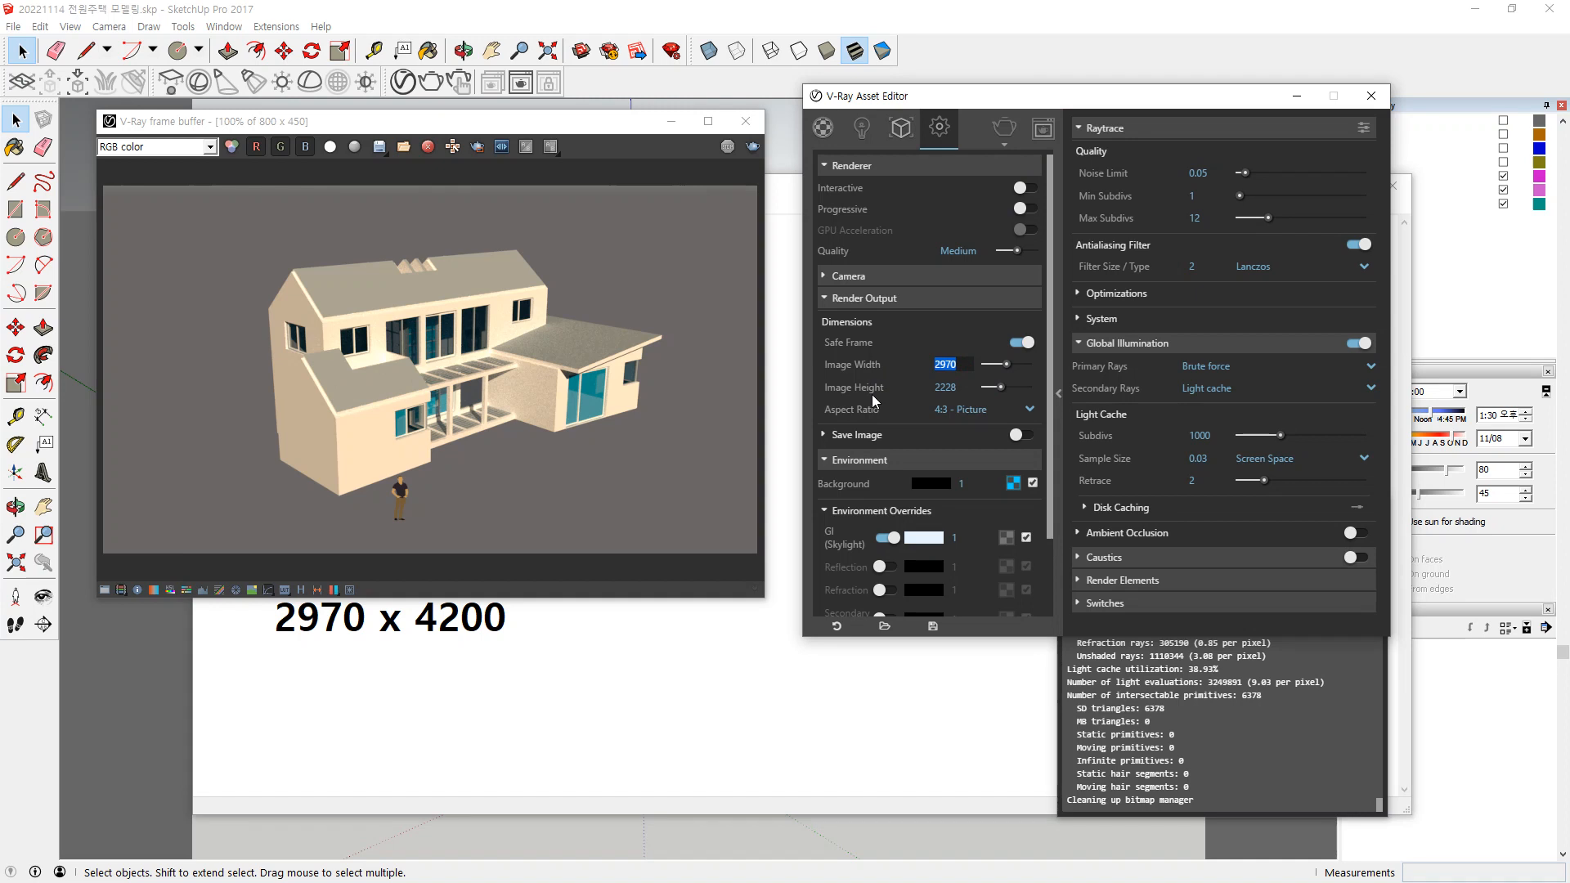
{"action": "left_click", "coordinate": [1035, 251]}
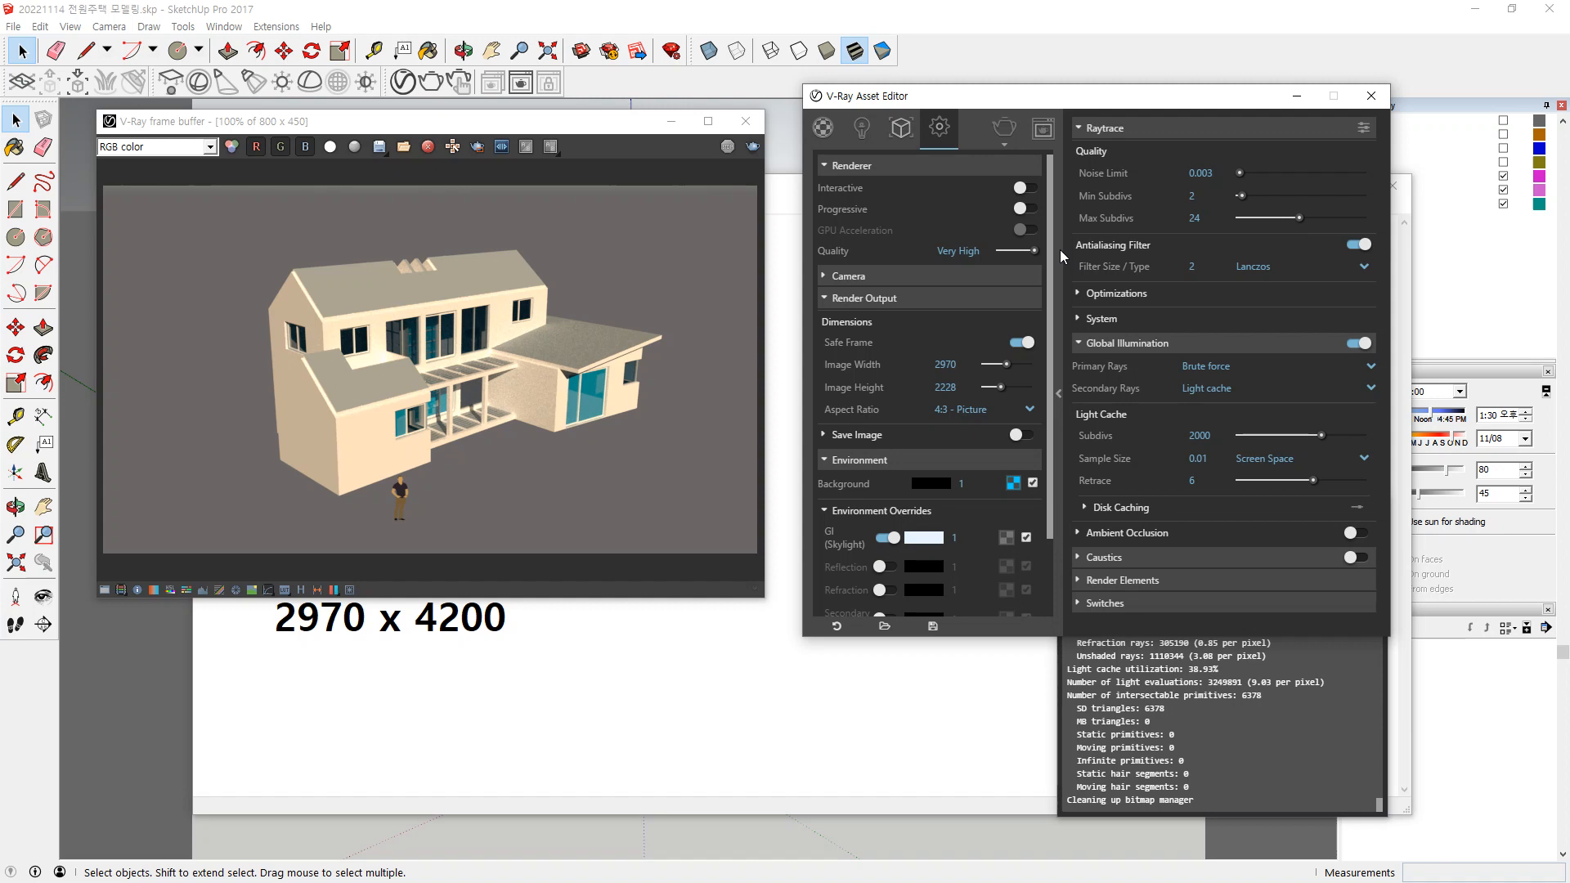
Enable Save Image for the render output and open the output file chooser, closing it without choosing a file.
{"action": "left_click", "coordinate": [823, 435]}
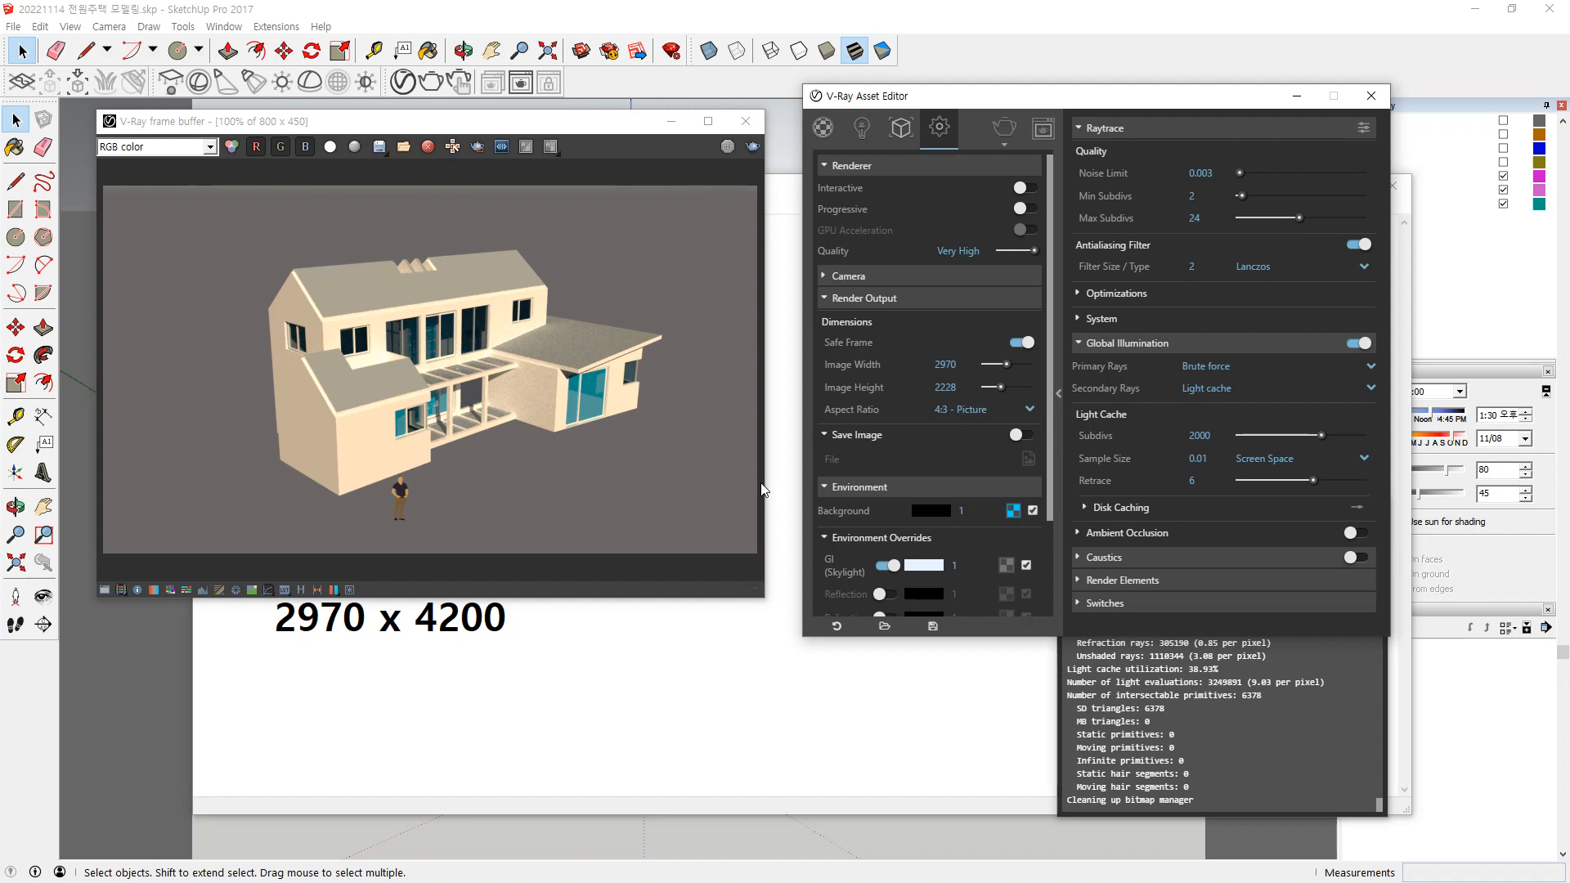
{"action": "left_click", "coordinate": [855, 459]}
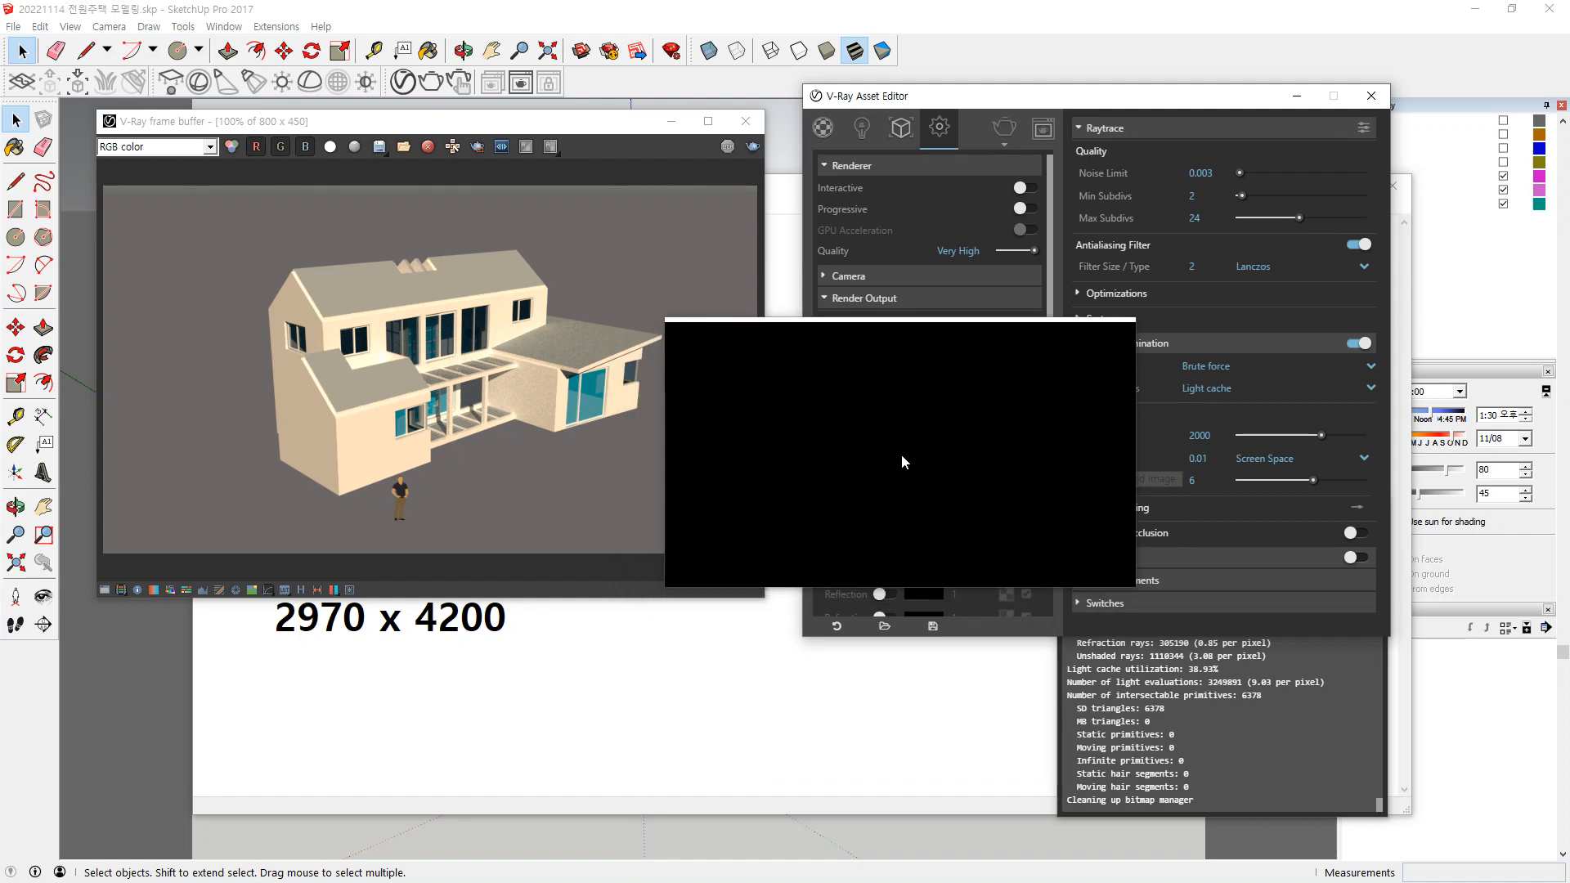
{"action": "left_click_drag", "start_coordinate": [1006, 458], "coordinate": [293, 541]}
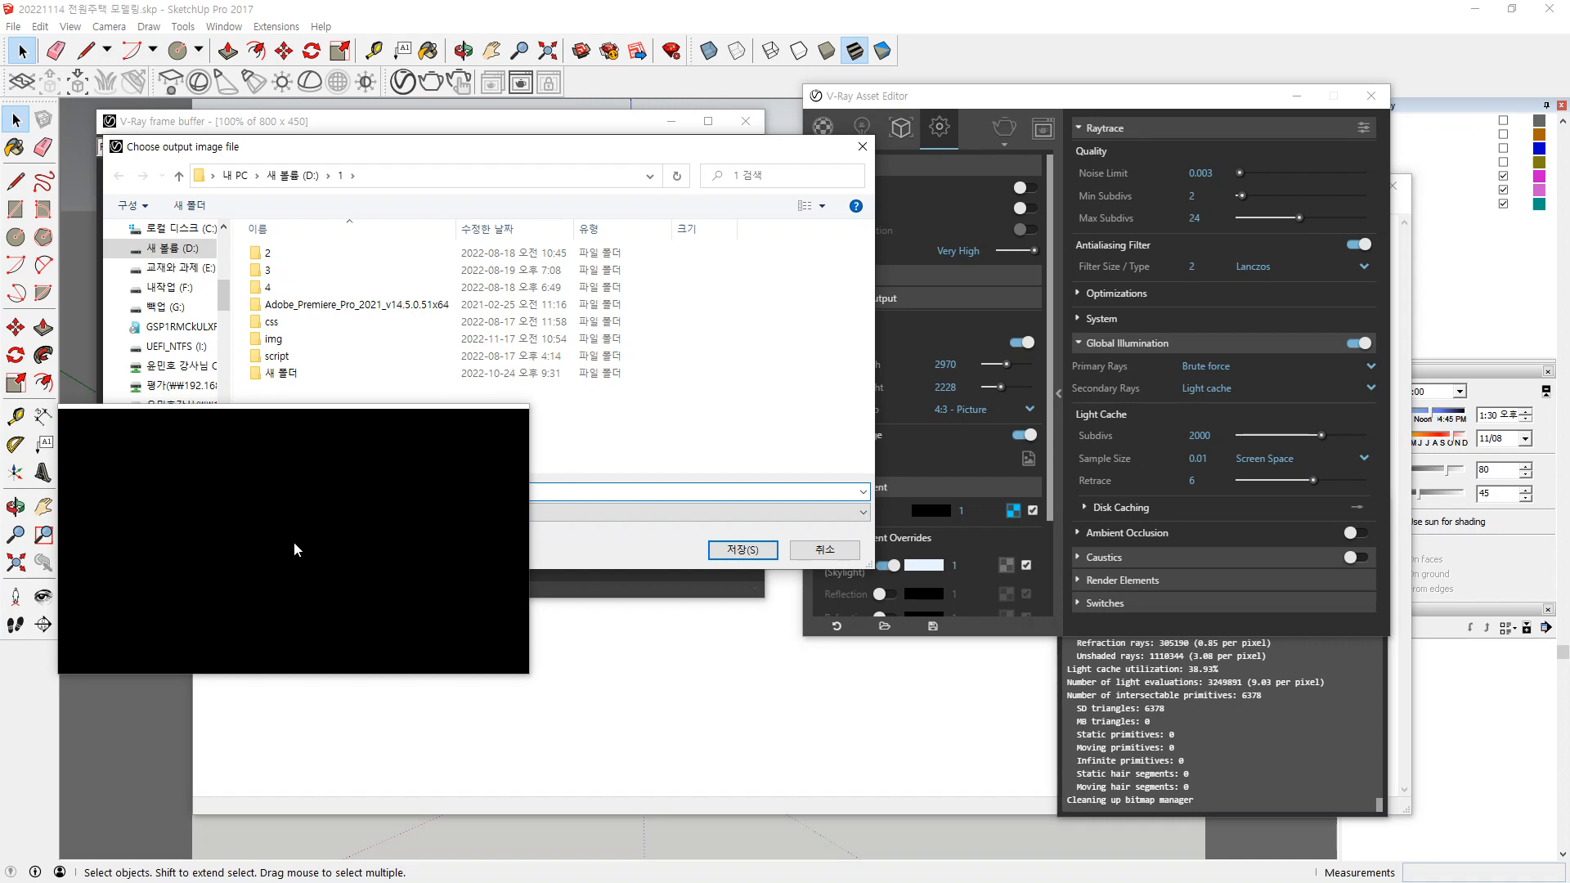
{"action": "key", "text": "Escape"}
{"action": "left_click_drag", "start_coordinate": [293, 542], "coordinate": [299, 563]}
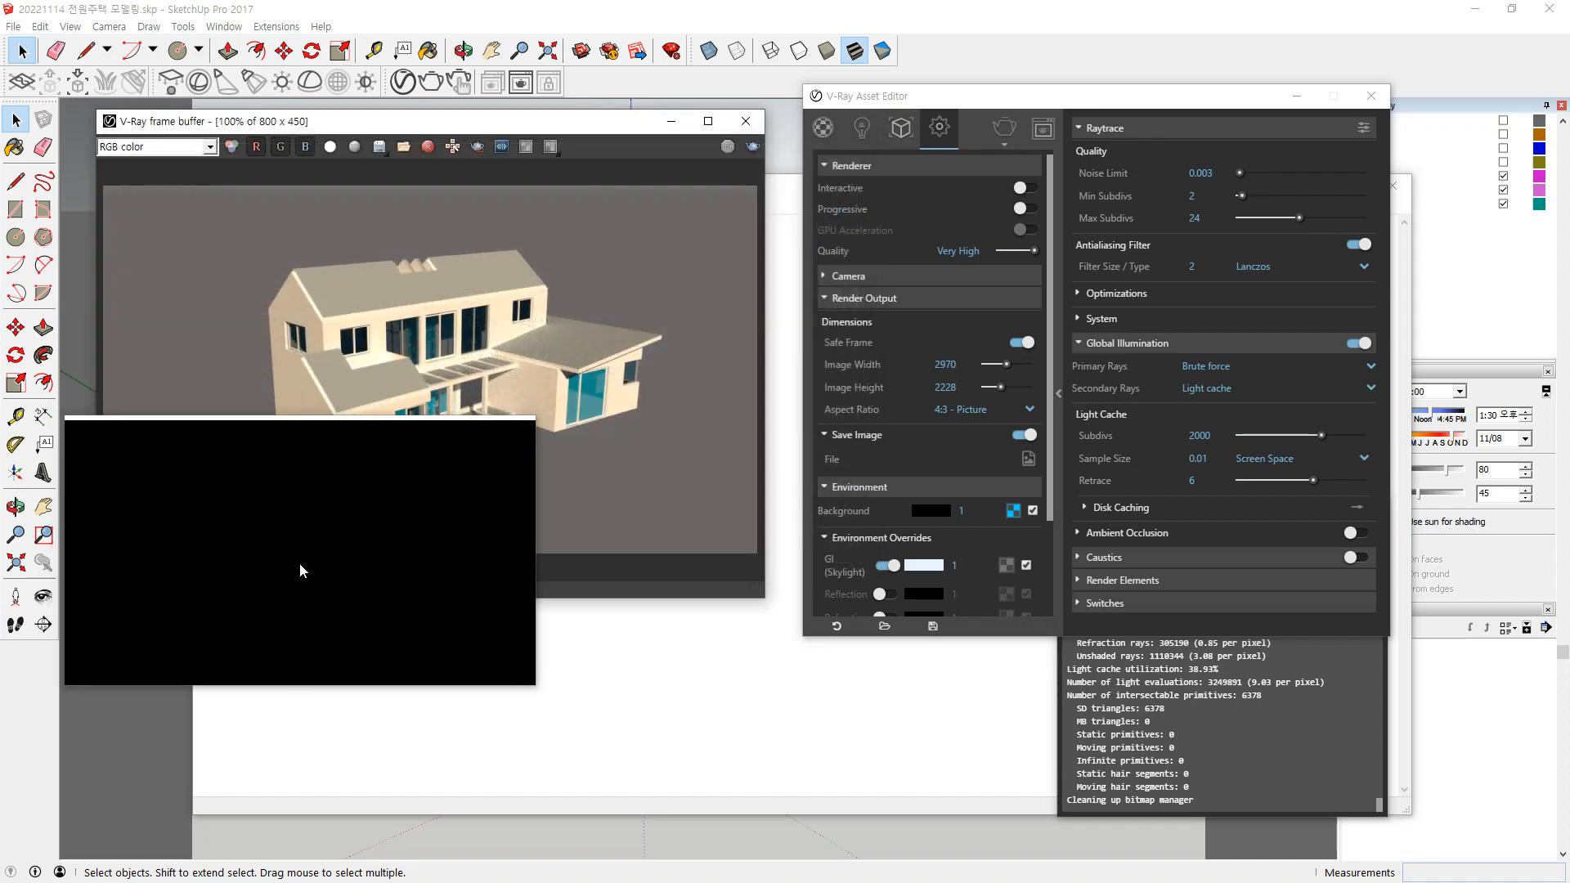
Switch to Notepad and, after a blank line below "2970 x 4200", add the lines "8bit", "16bit", "24bit" and "32bit".
{"action": "left_click", "coordinate": [652, 604]}
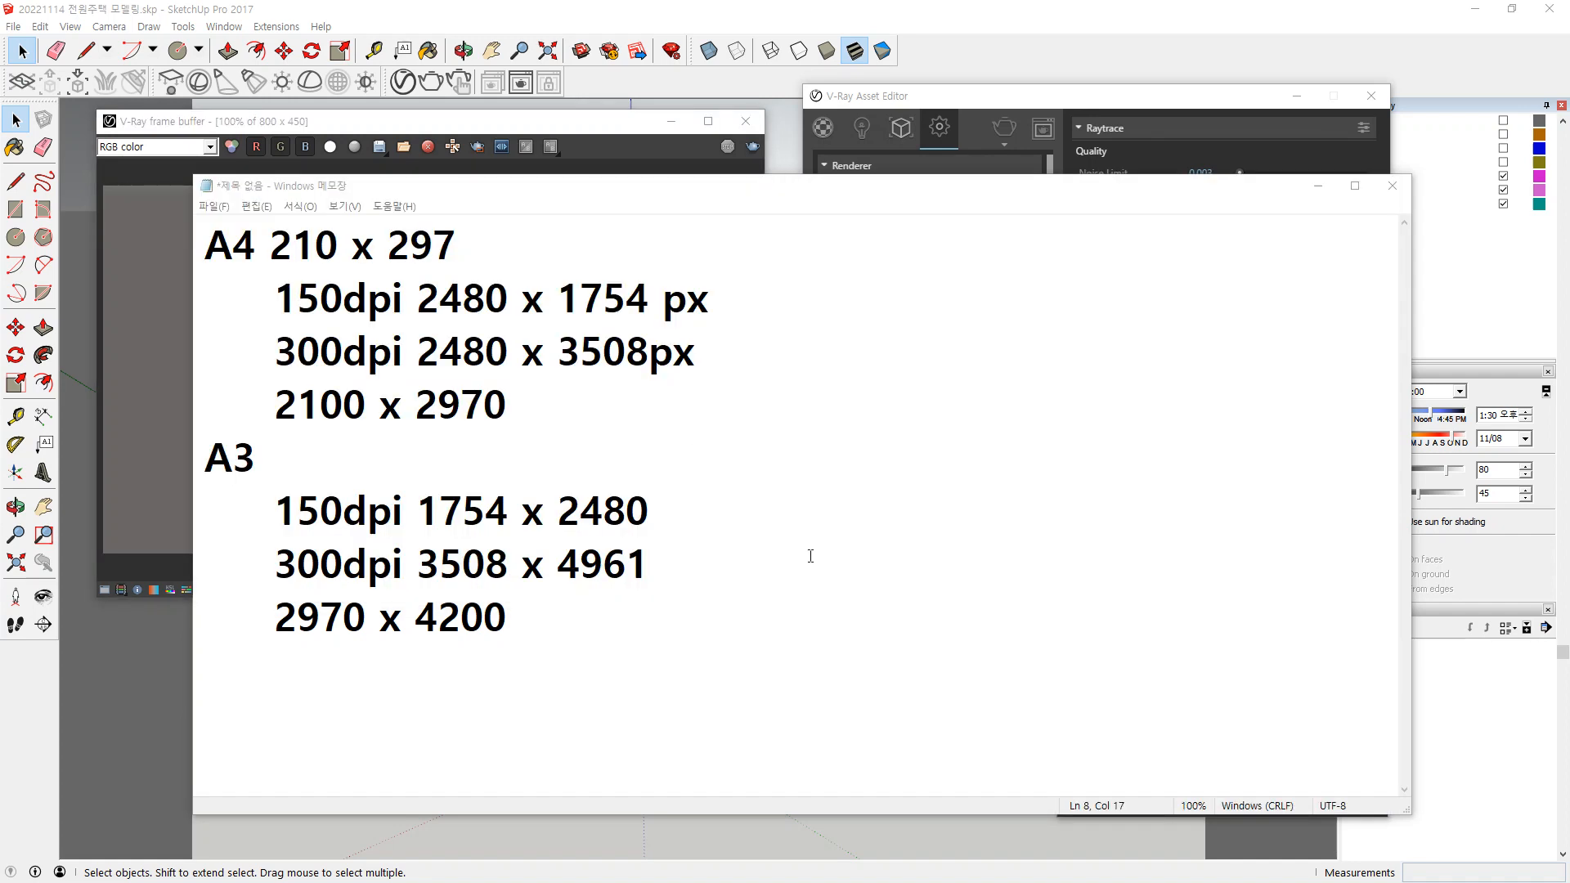
{"action": "key", "text": "Return"}
{"action": "key", "text": "Return"}
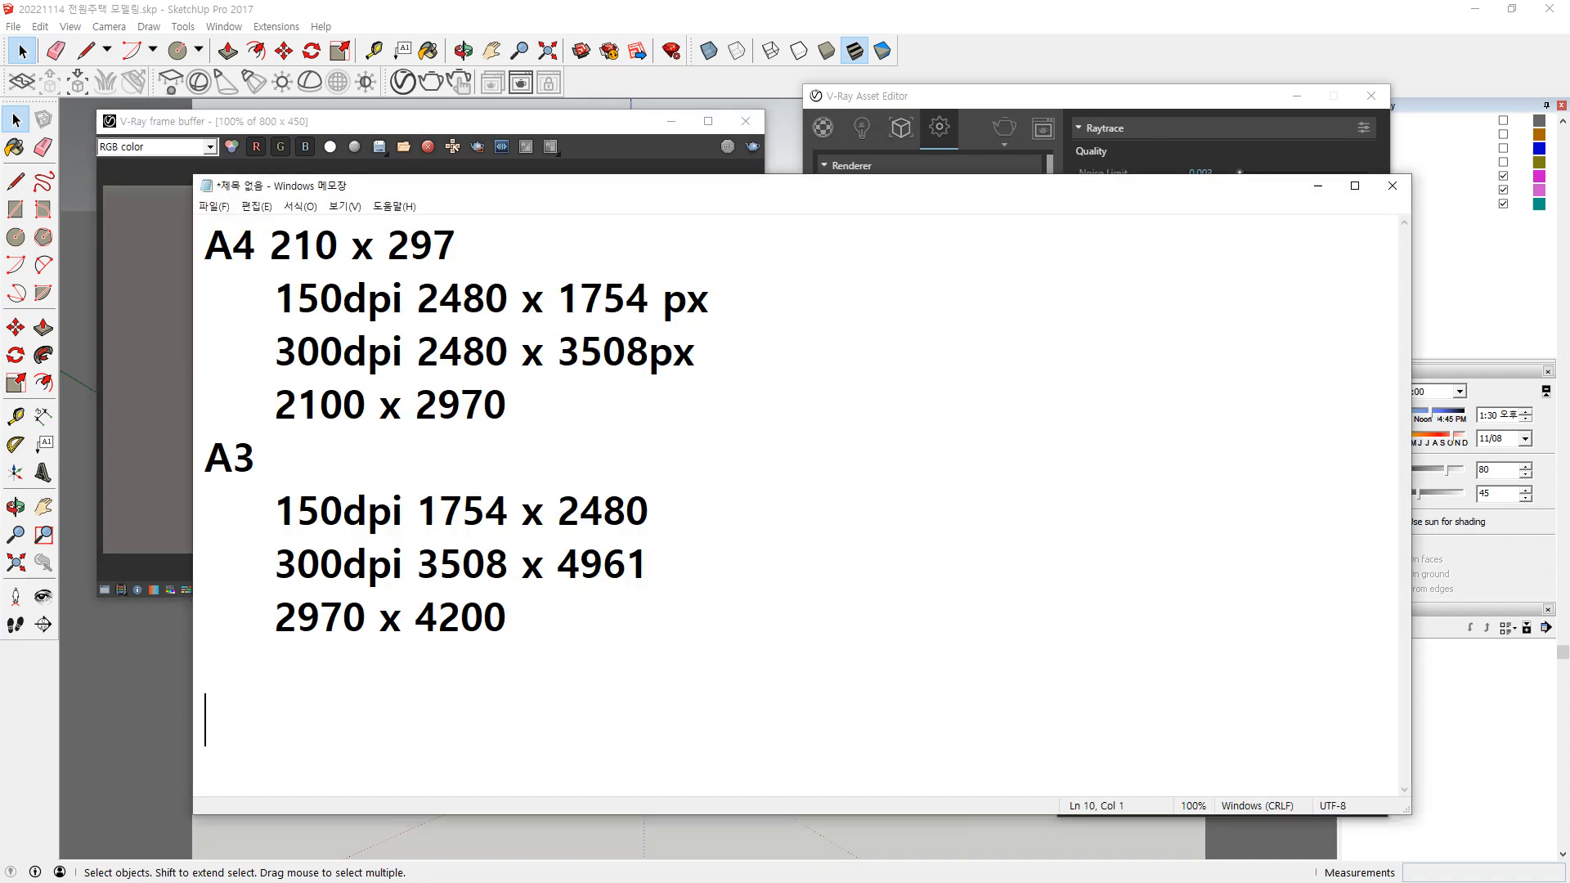
{"action": "type", "text": "8bit"}
{"action": "key", "text": "Return"}
{"action": "type", "text": "16bit"}
{"action": "key", "text": "Return"}
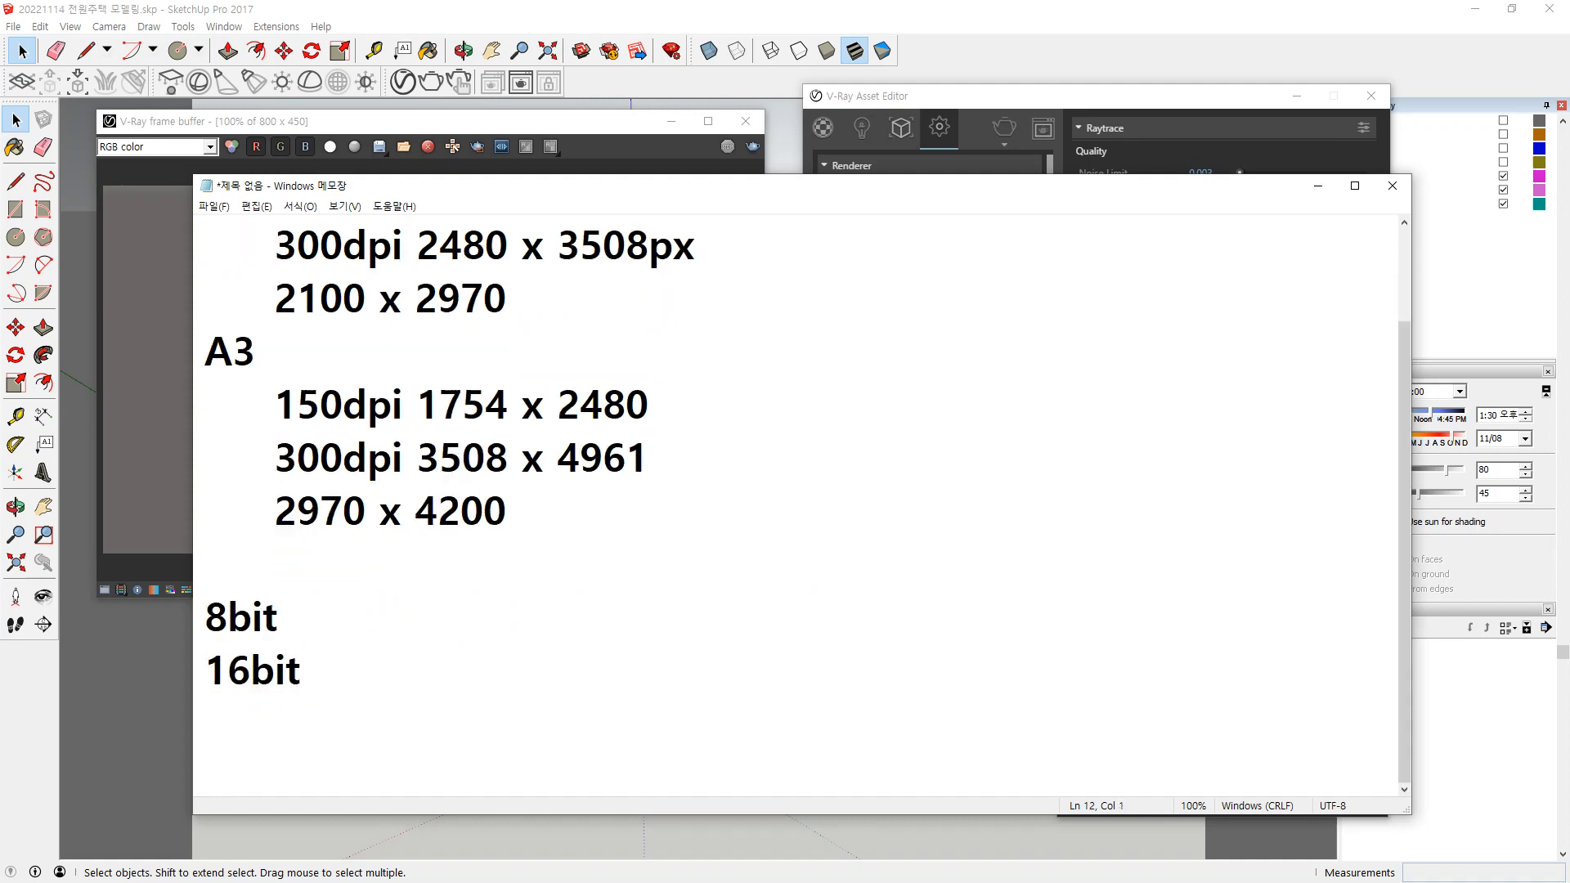
{"action": "type", "text": "24bit"}
{"action": "key", "text": "Return"}
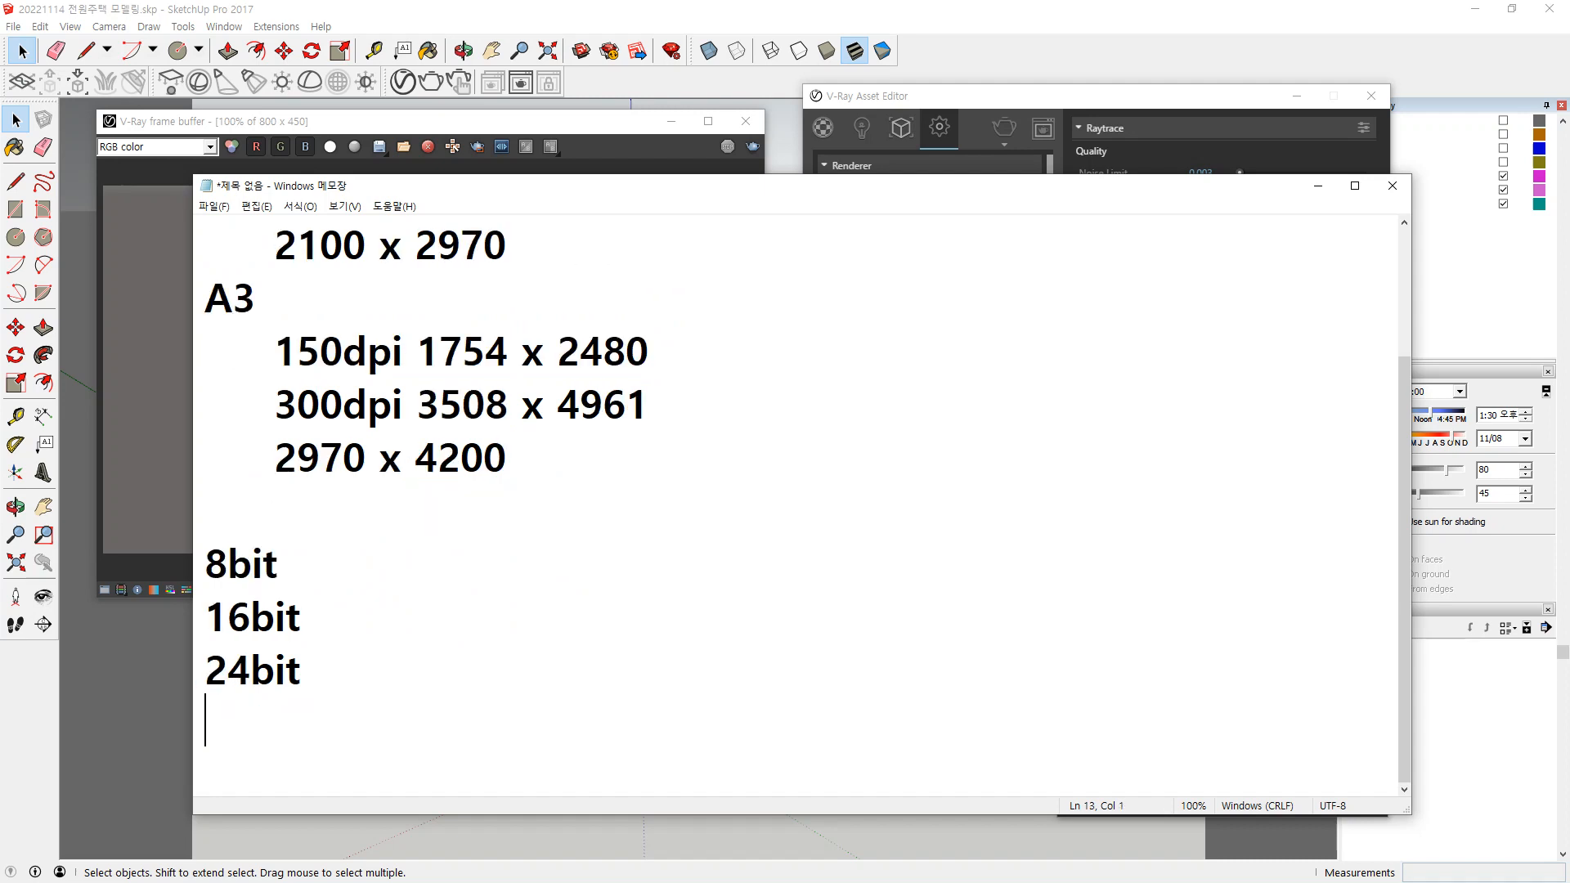
{"action": "type", "text": "32bit"}
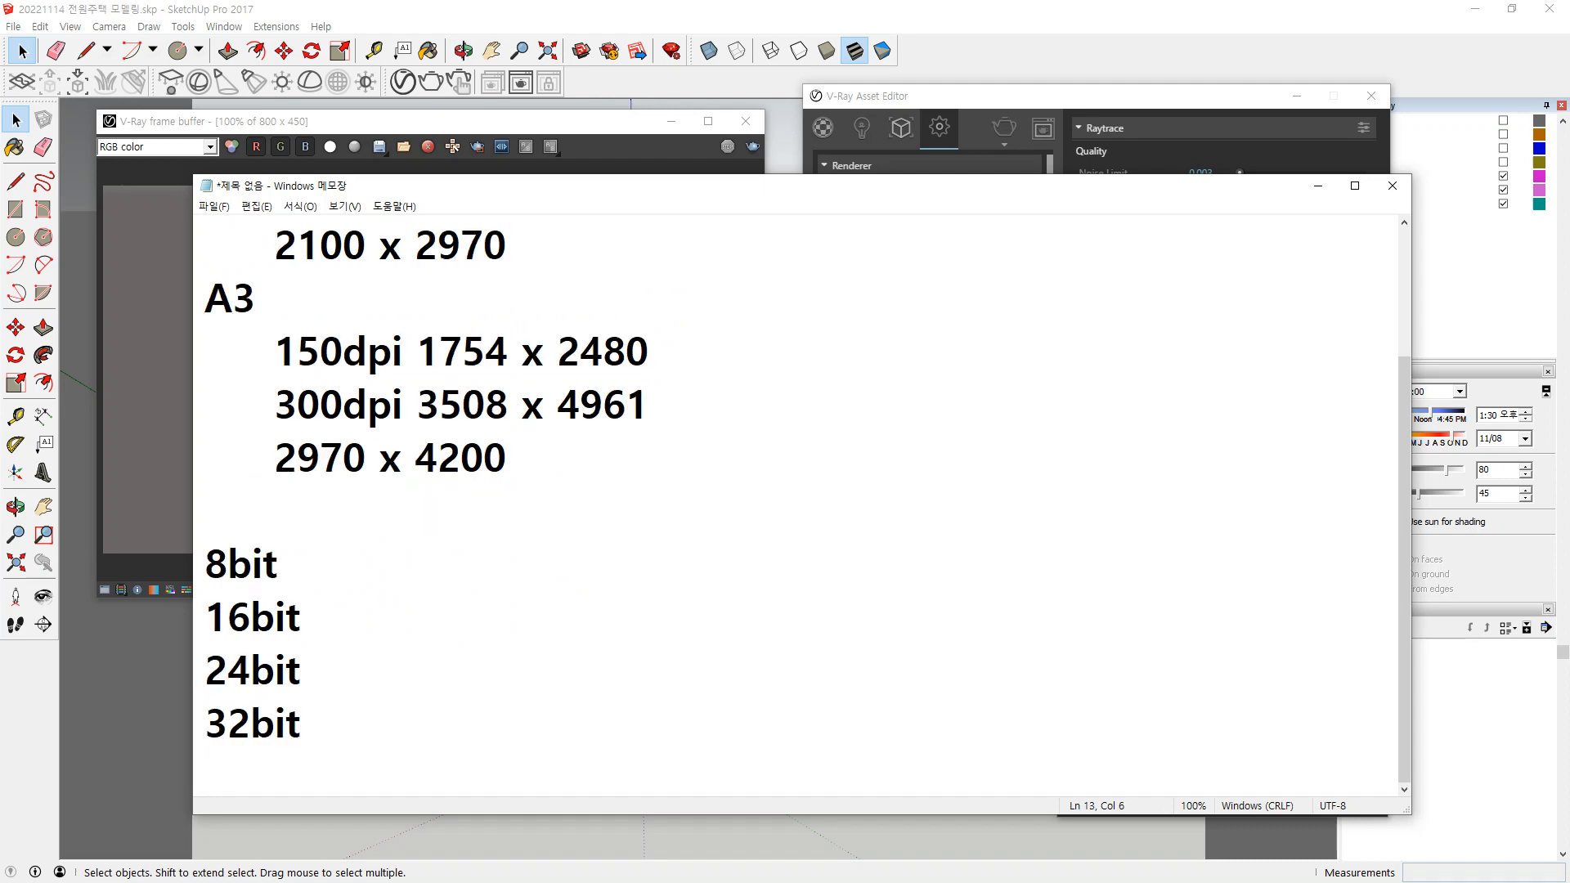
Extend the 8bit line so it reads "8bit = 256개 = index color".
{"action": "key", "text": "Up"}
{"action": "key", "text": "Up"}
{"action": "key", "text": "Up"}
{"action": "type", "text": "= 26"}
{"action": "key", "text": "BackSpace"}
{"action": "type", "text": "56개"}
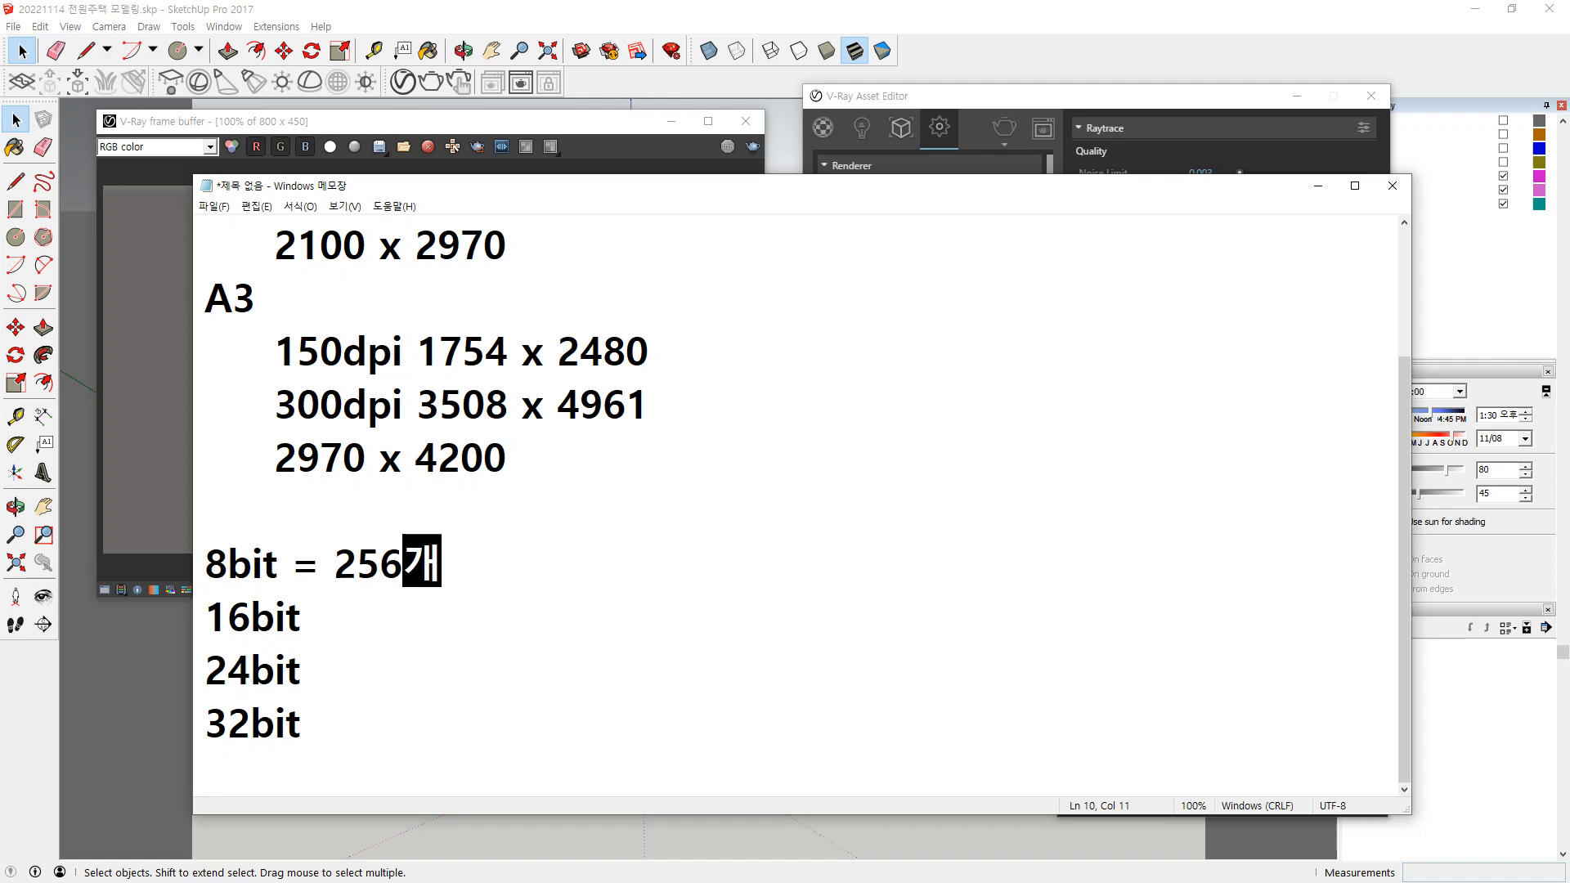
{"action": "type", "text": " = in"}
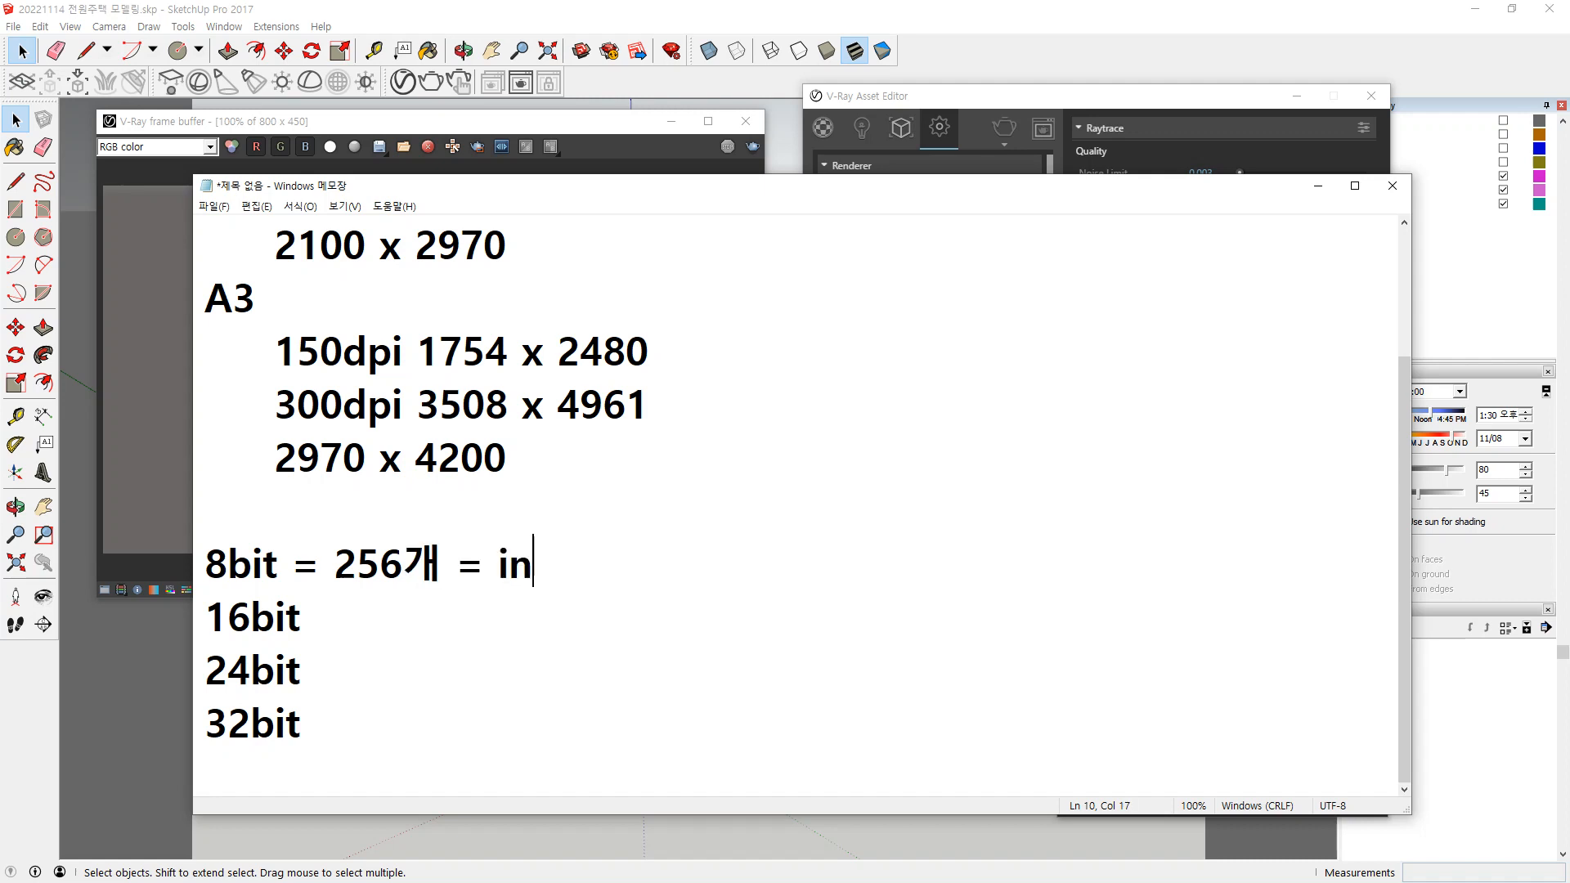
{"action": "type", "text": "dex color"}
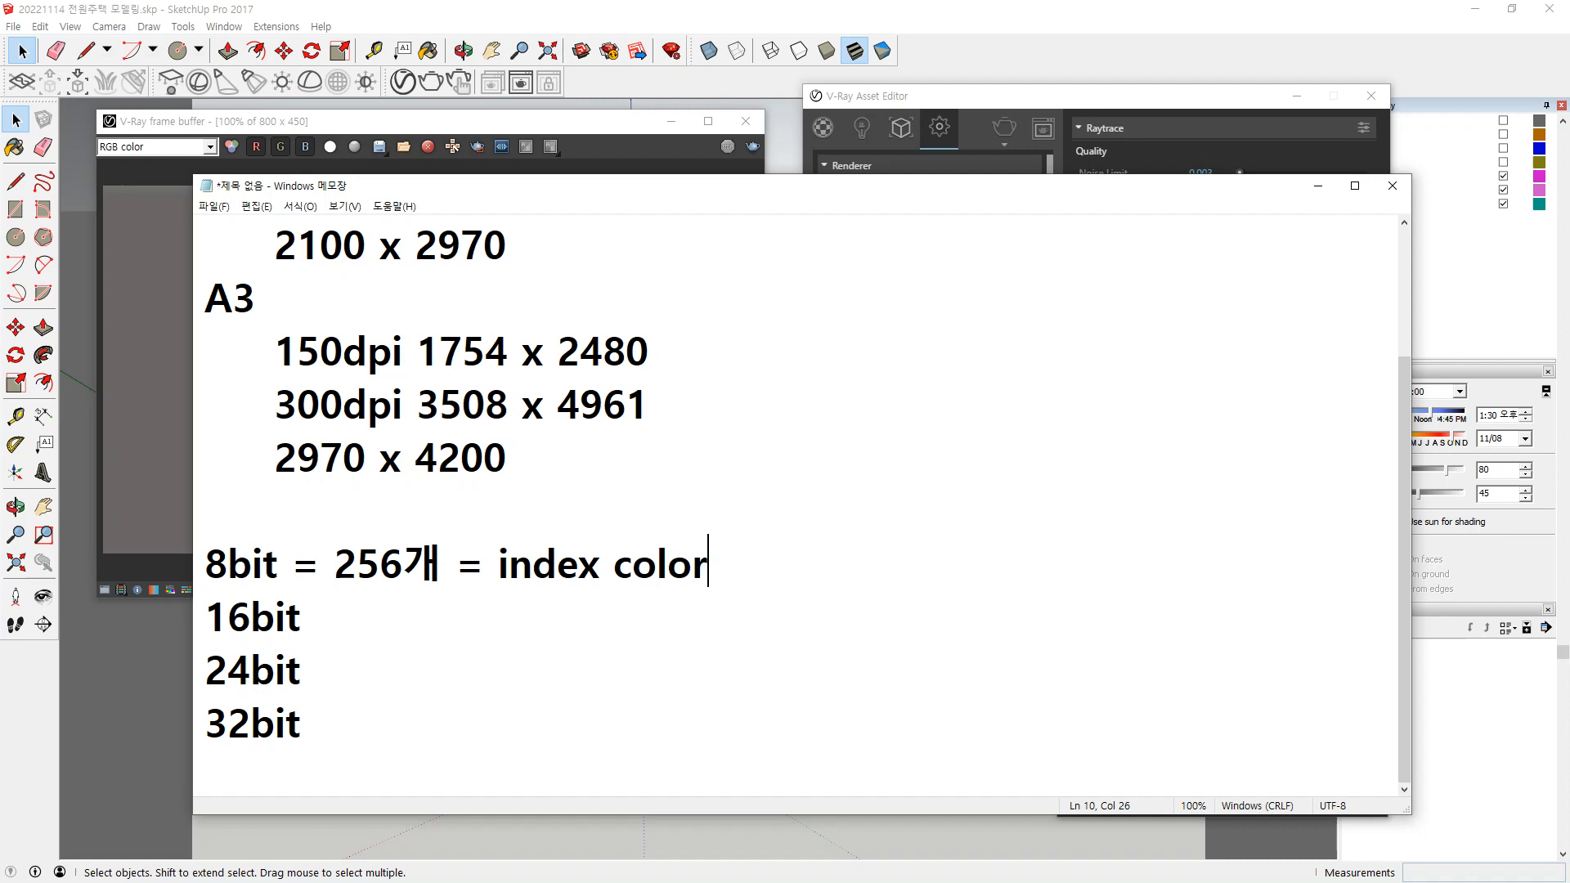
Extend the 16bit line with "= 64,000개".
{"action": "left_click", "coordinate": [301, 617]}
{"action": "type", "text": "= 64,00"}
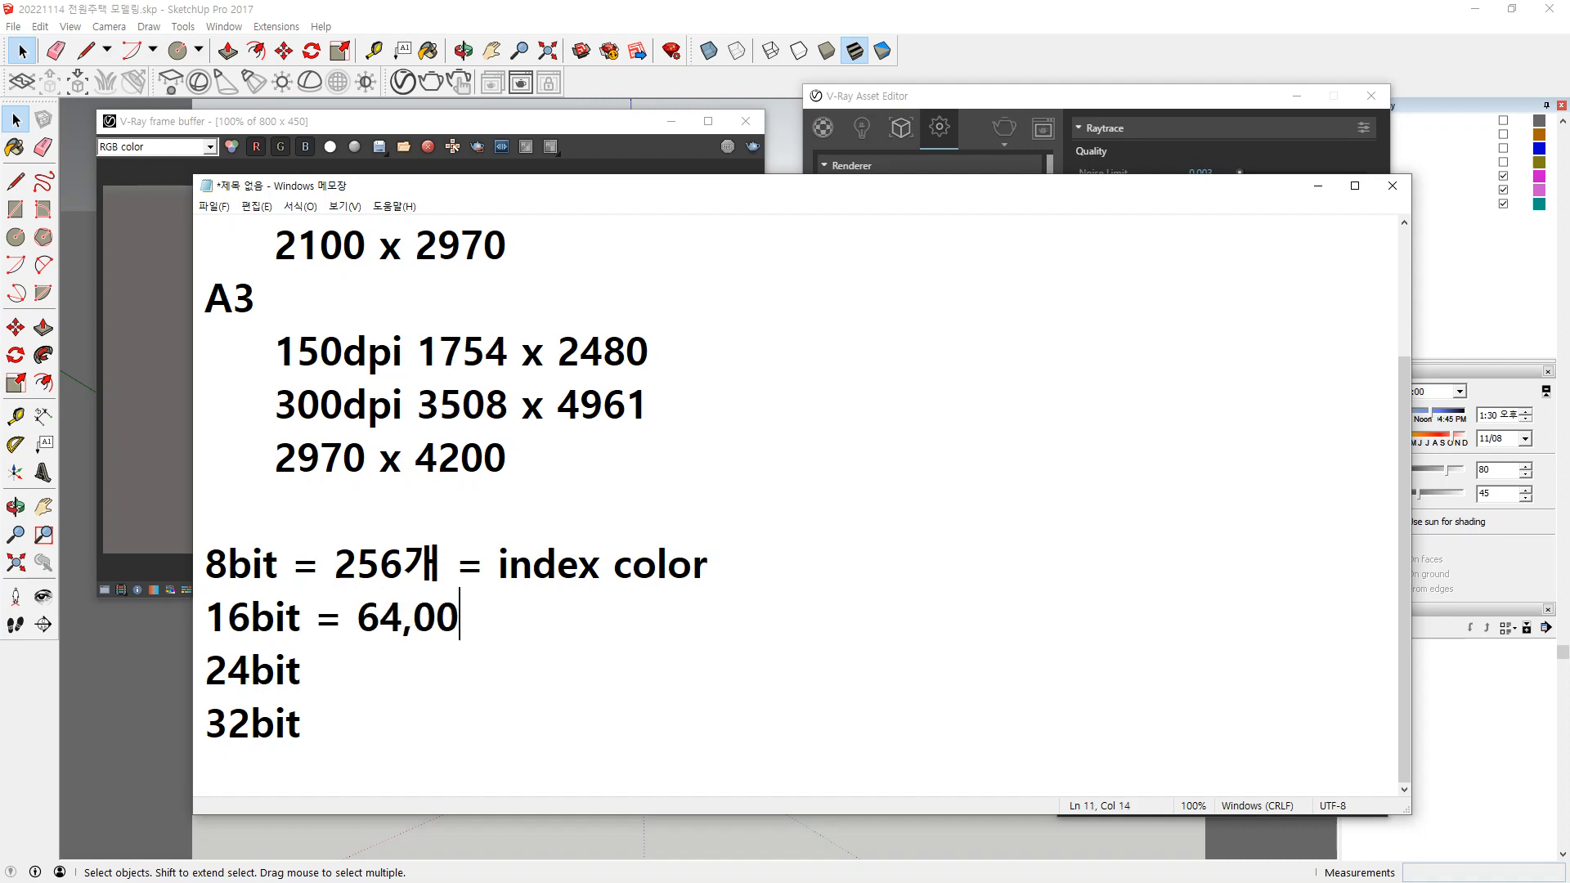
{"action": "type", "text": "0개"}
{"action": "key", "text": "Down"}
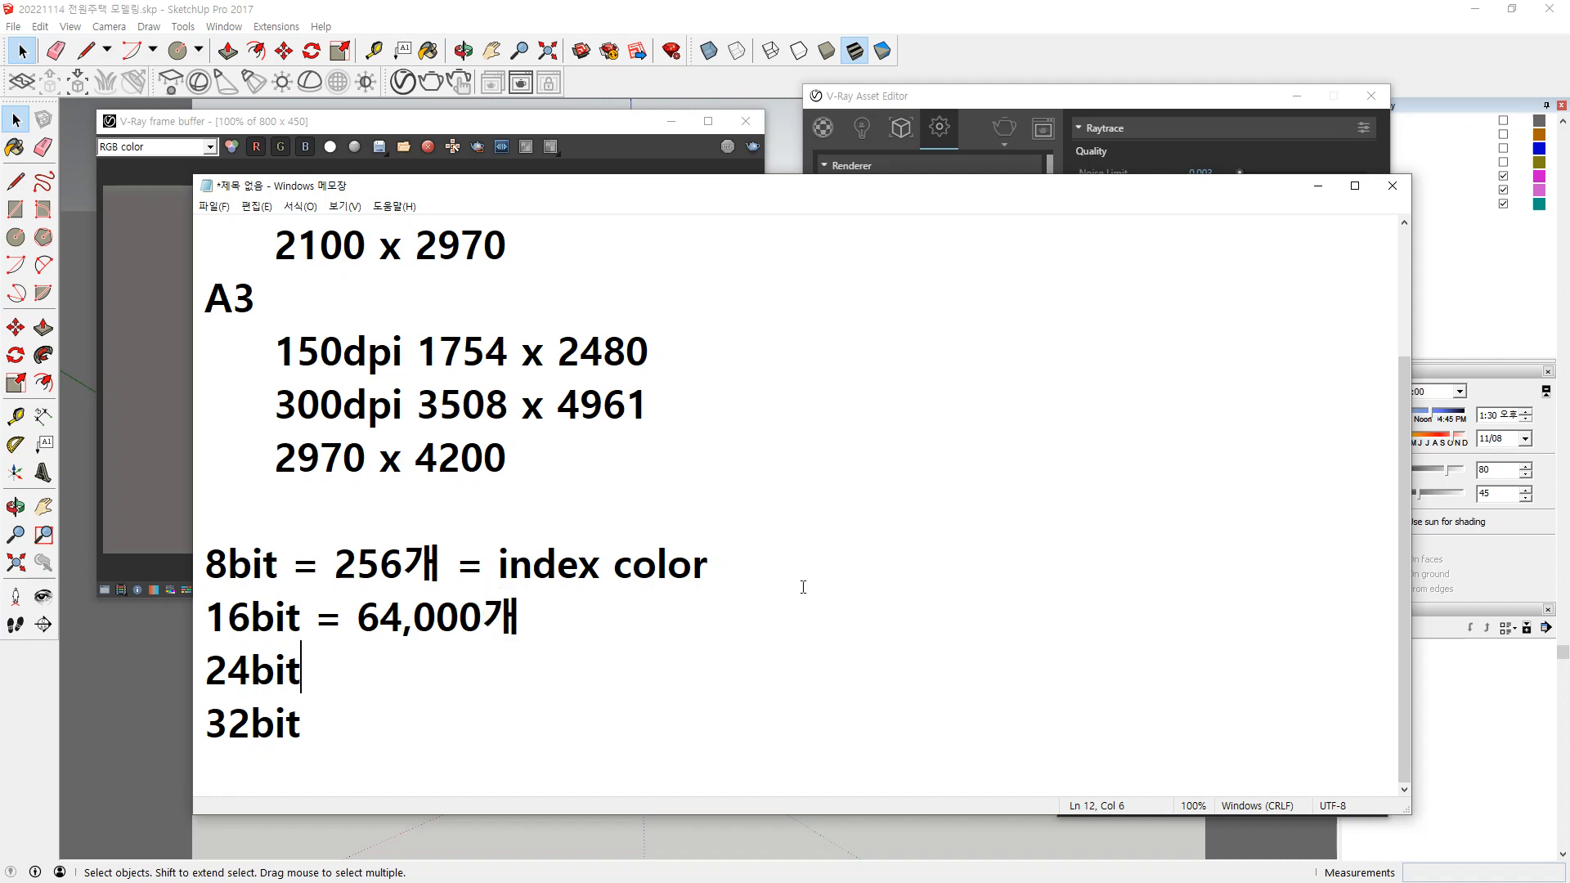
Append "= 1,600만개" to both the 24bit line and the 32bit line.
{"action": "type", "text": "= "}
{"action": "type", "text": "1,60"}
{"action": "type", "text": "0만개"}
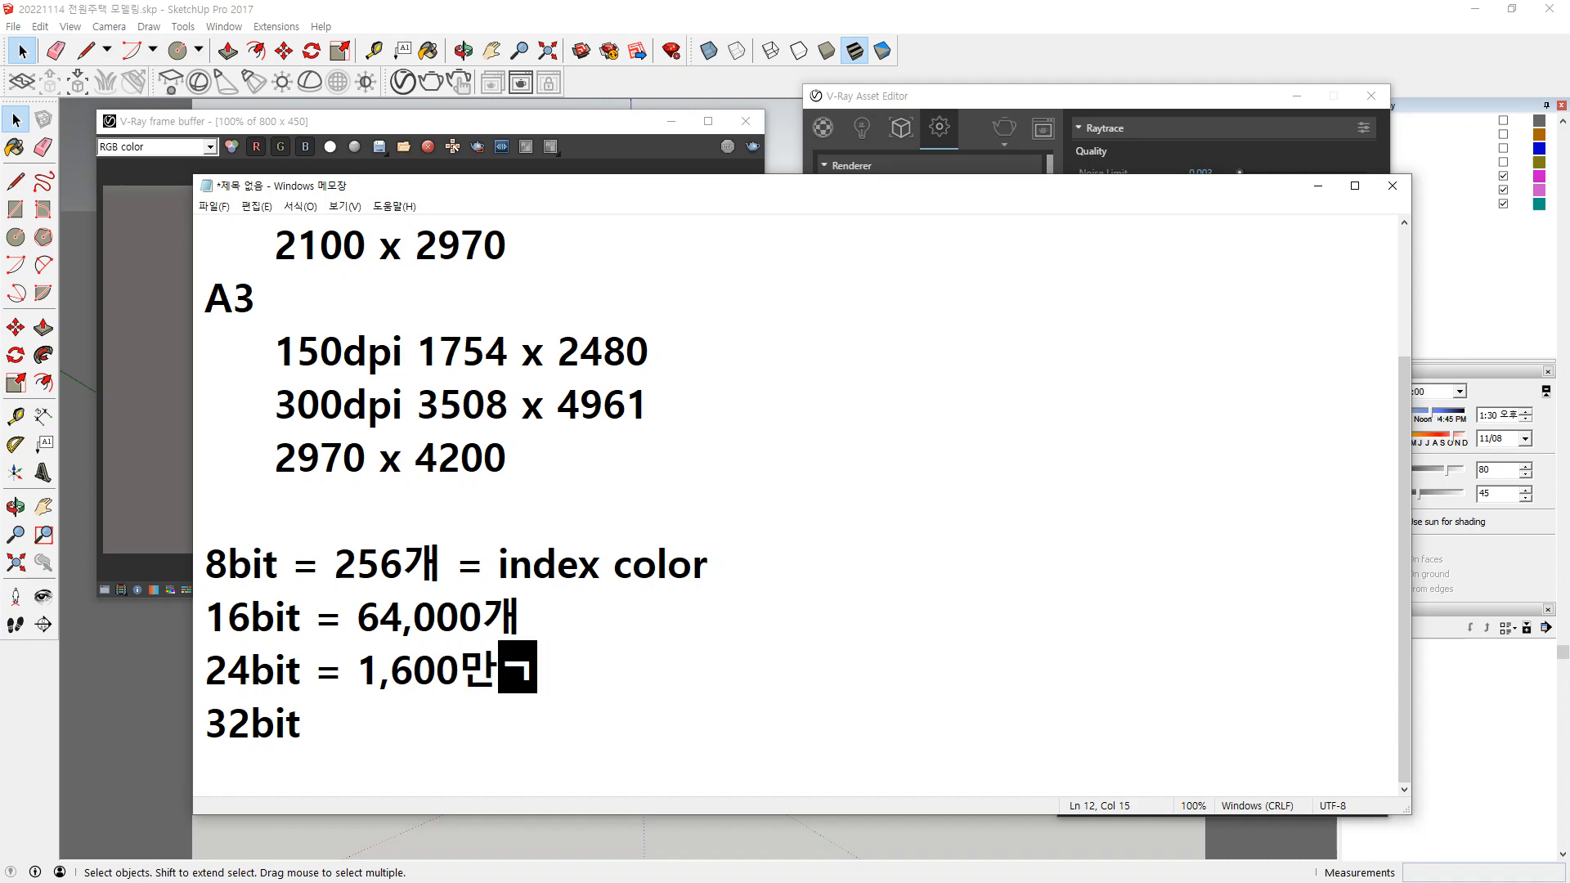
{"action": "key", "text": "Down"}
{"action": "type", "text": "= "}
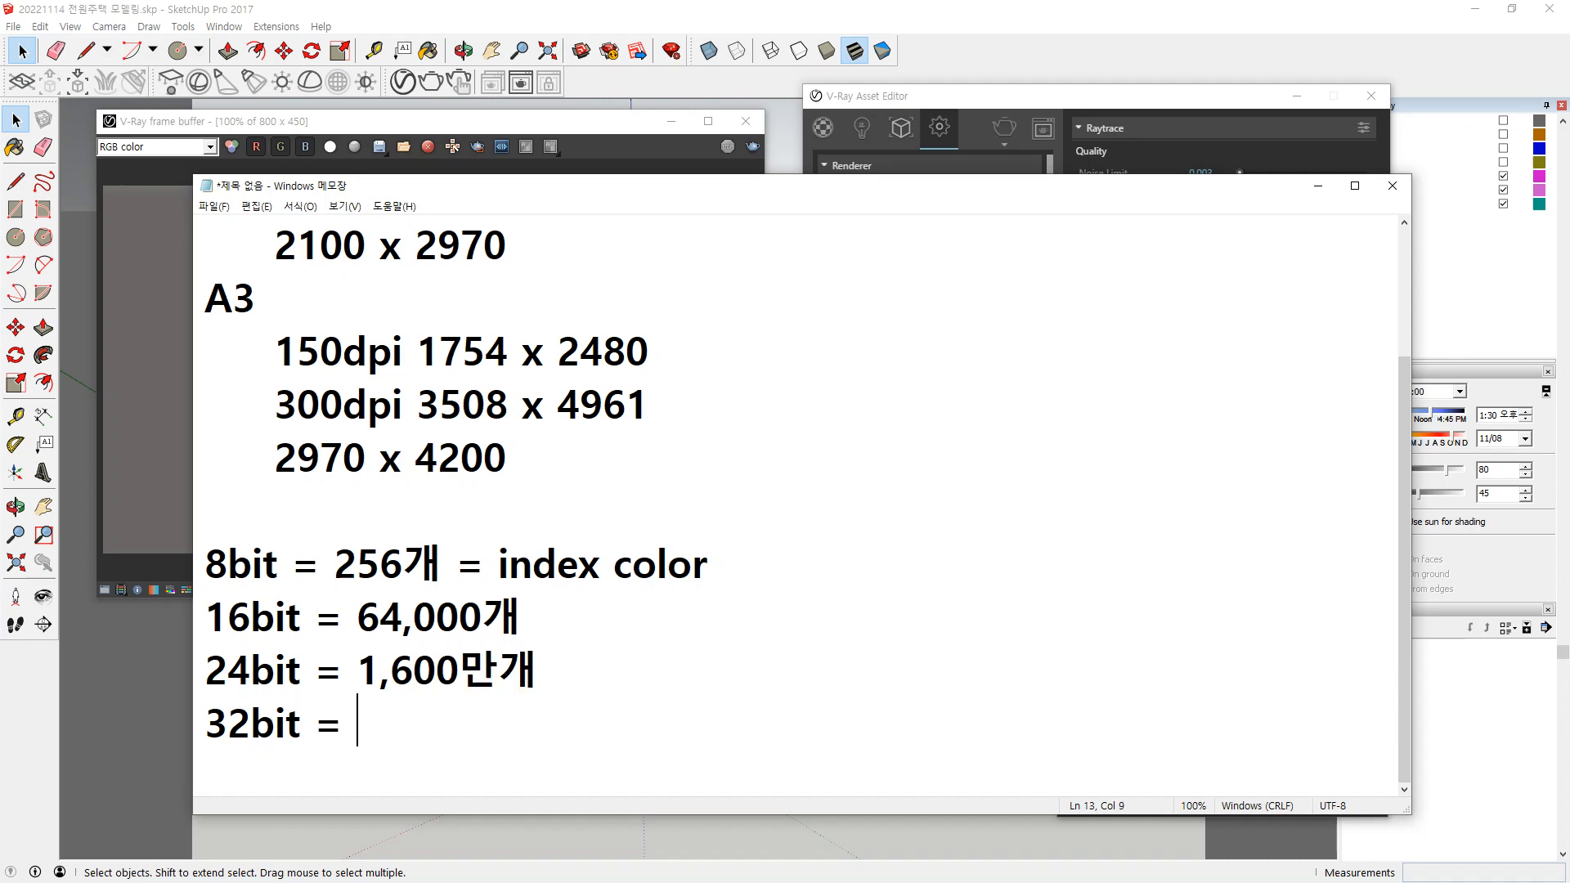
{"action": "type", "text": "1,600"}
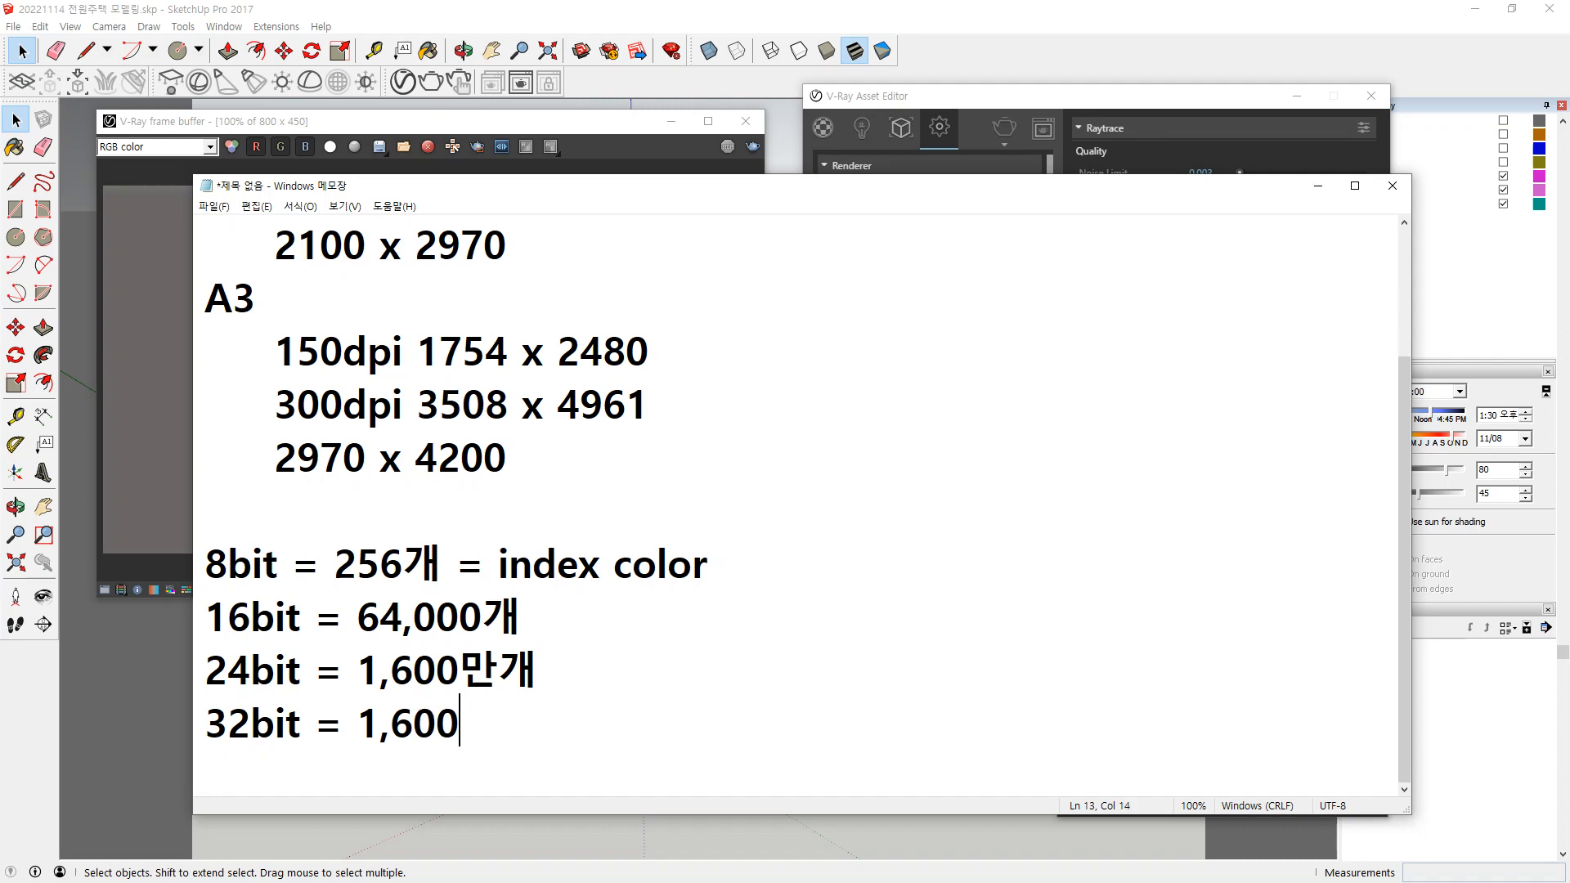
{"action": "type", "text": "만개"}
Append "= True color" to the end of the 24bit line.
{"action": "key", "text": "Up"}
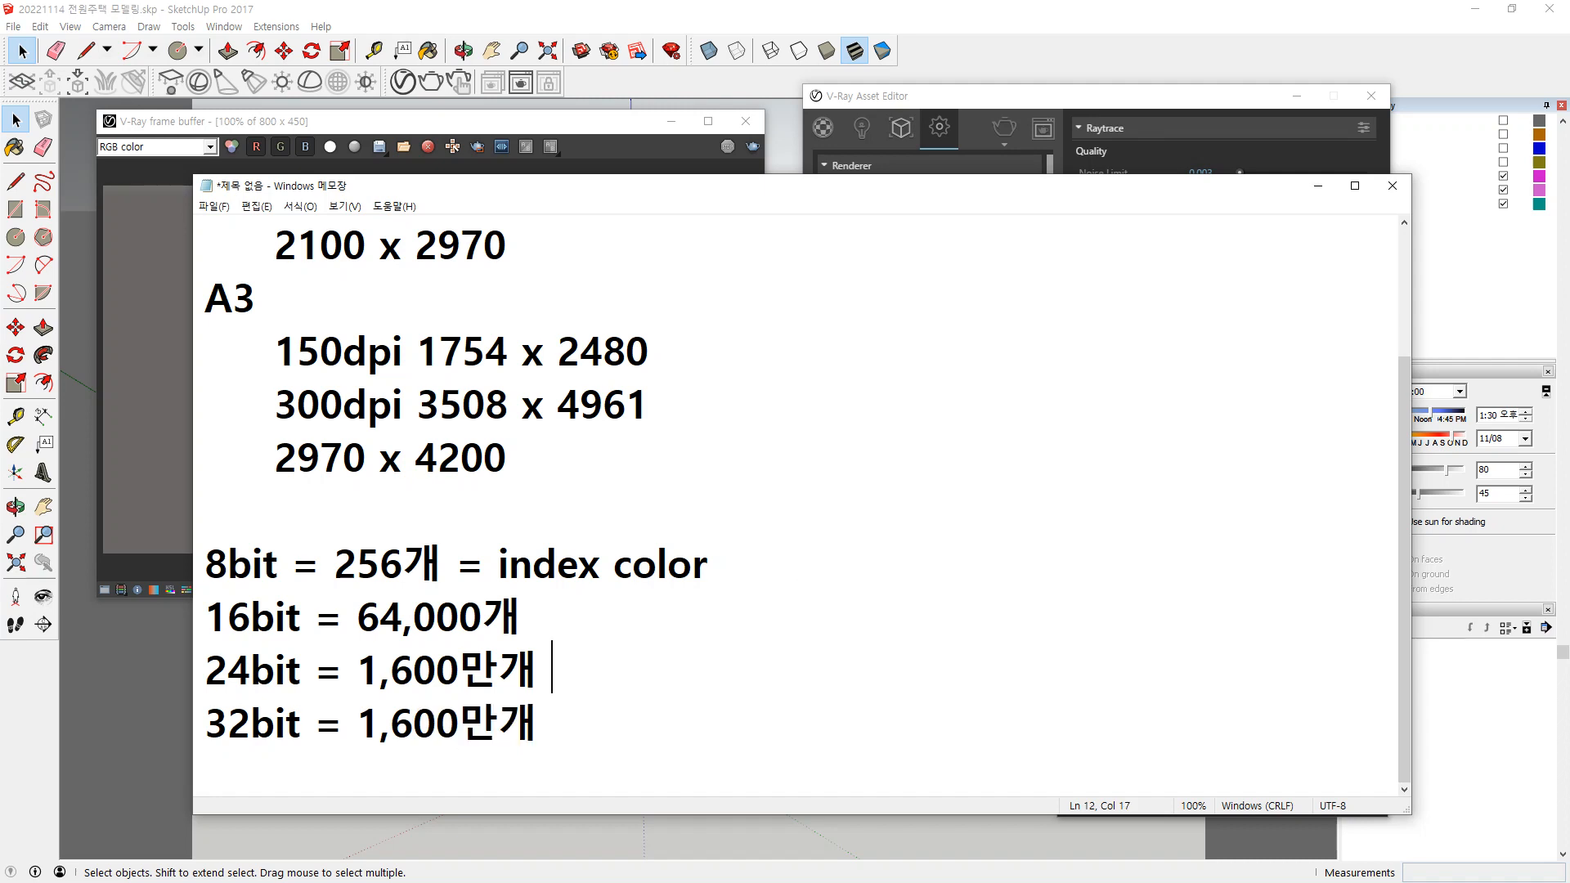
{"action": "type", "text": "= "}
{"action": "type", "text": "True"}
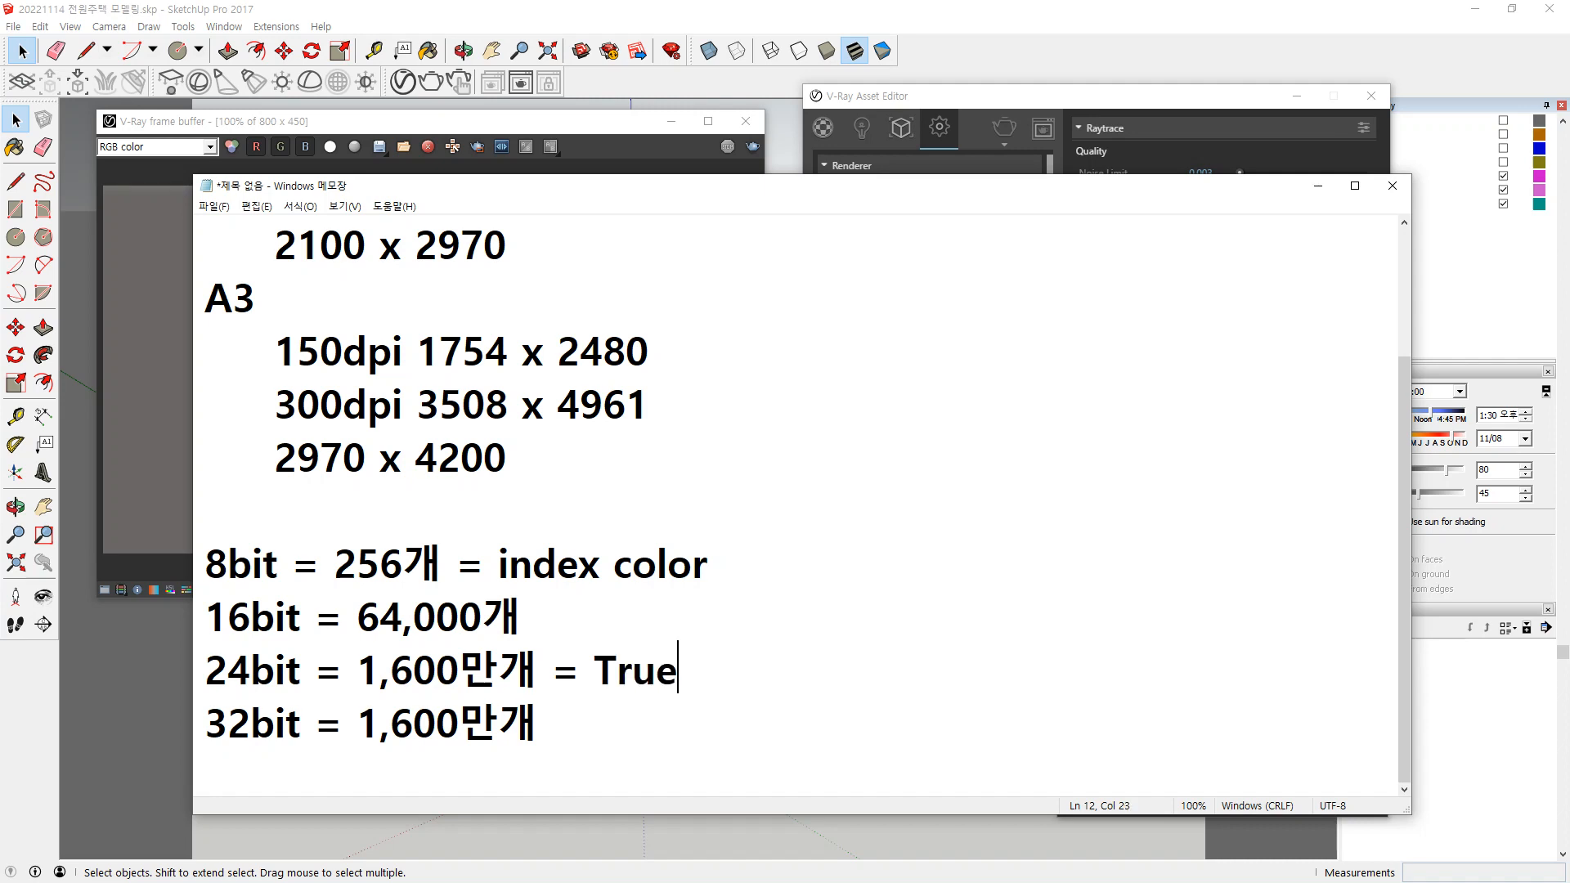
{"action": "type", "text": " color"}
{"action": "key", "text": "Up"}
{"action": "key", "text": "Up"}
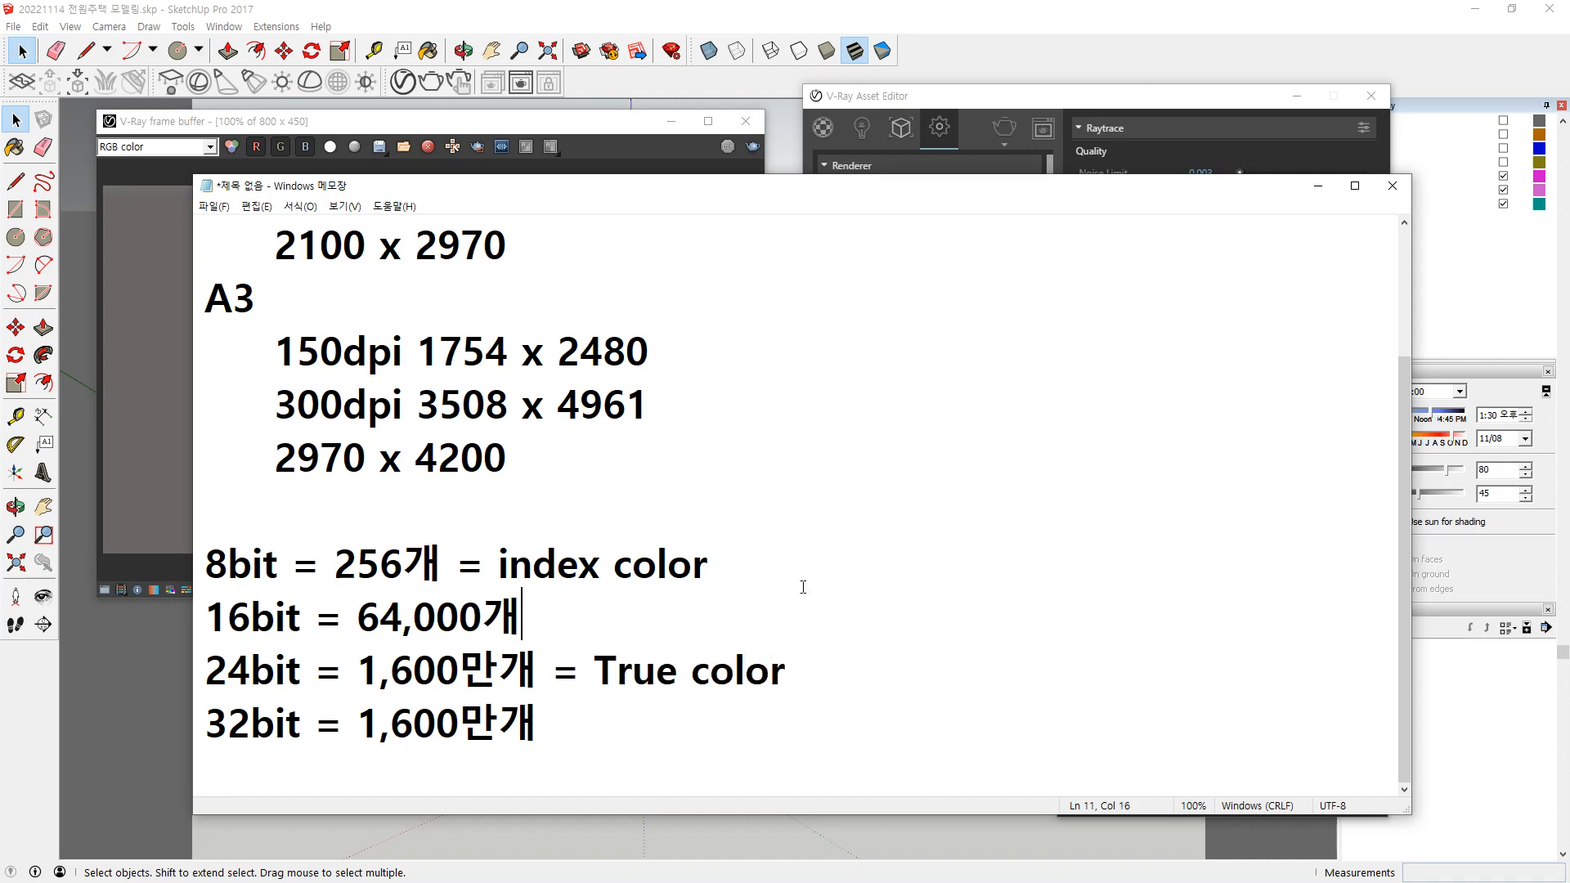
Append "= 24bit x 8bit(투명도 alpha)" to the end of the 32bit line.
{"action": "key", "text": "Down"}
{"action": "key", "text": "Down"}
{"action": "key", "text": "Down"}
{"action": "type", "text": "= 24bit x "}
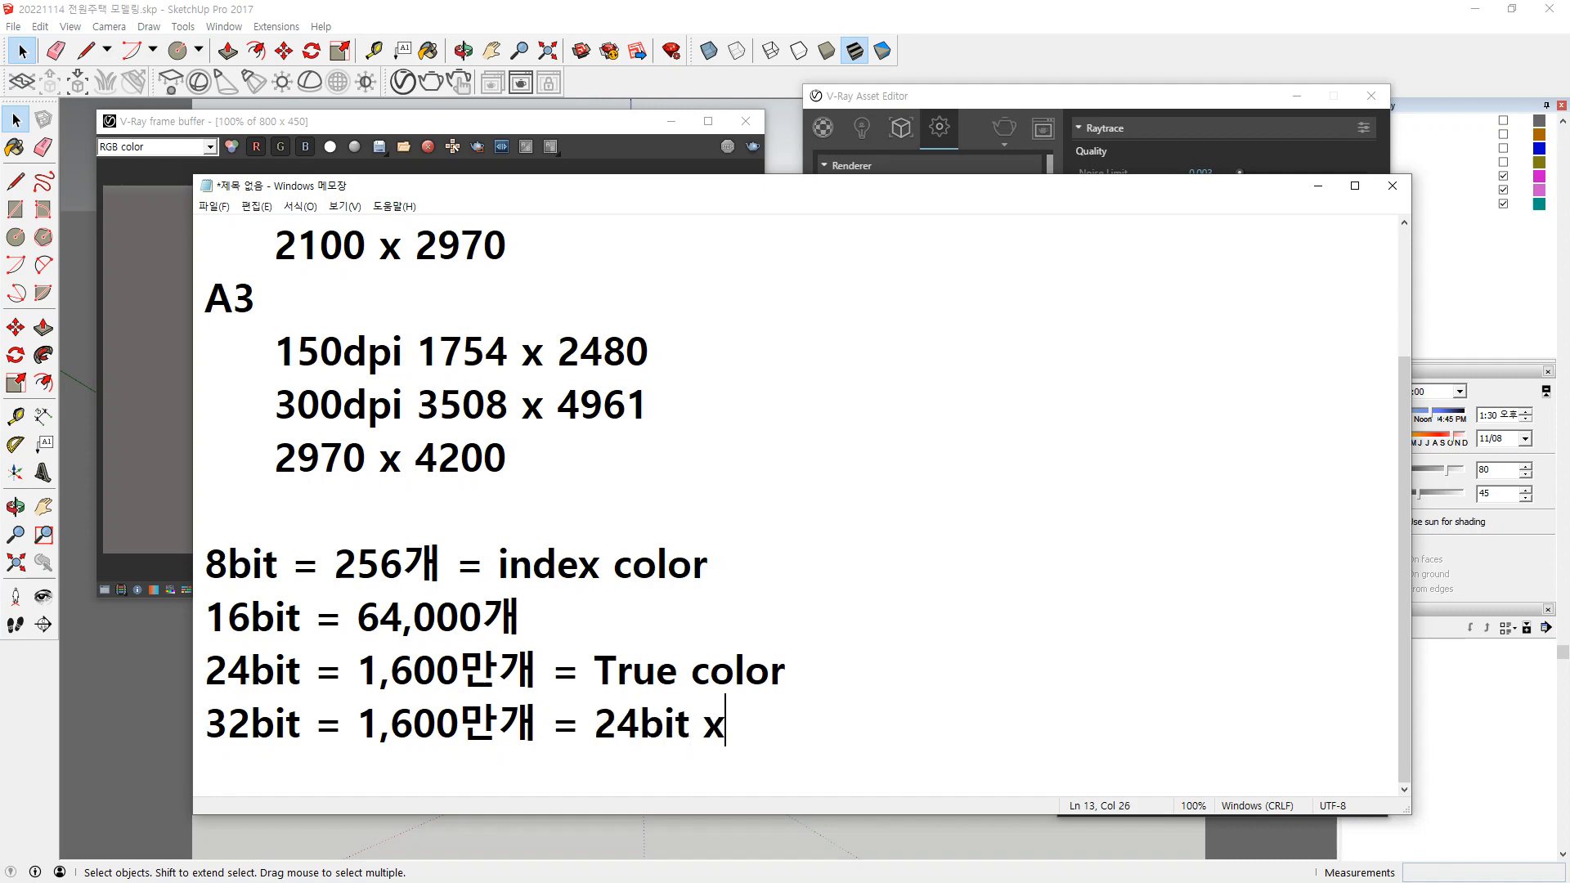
{"action": "type", "text": "8bi"}
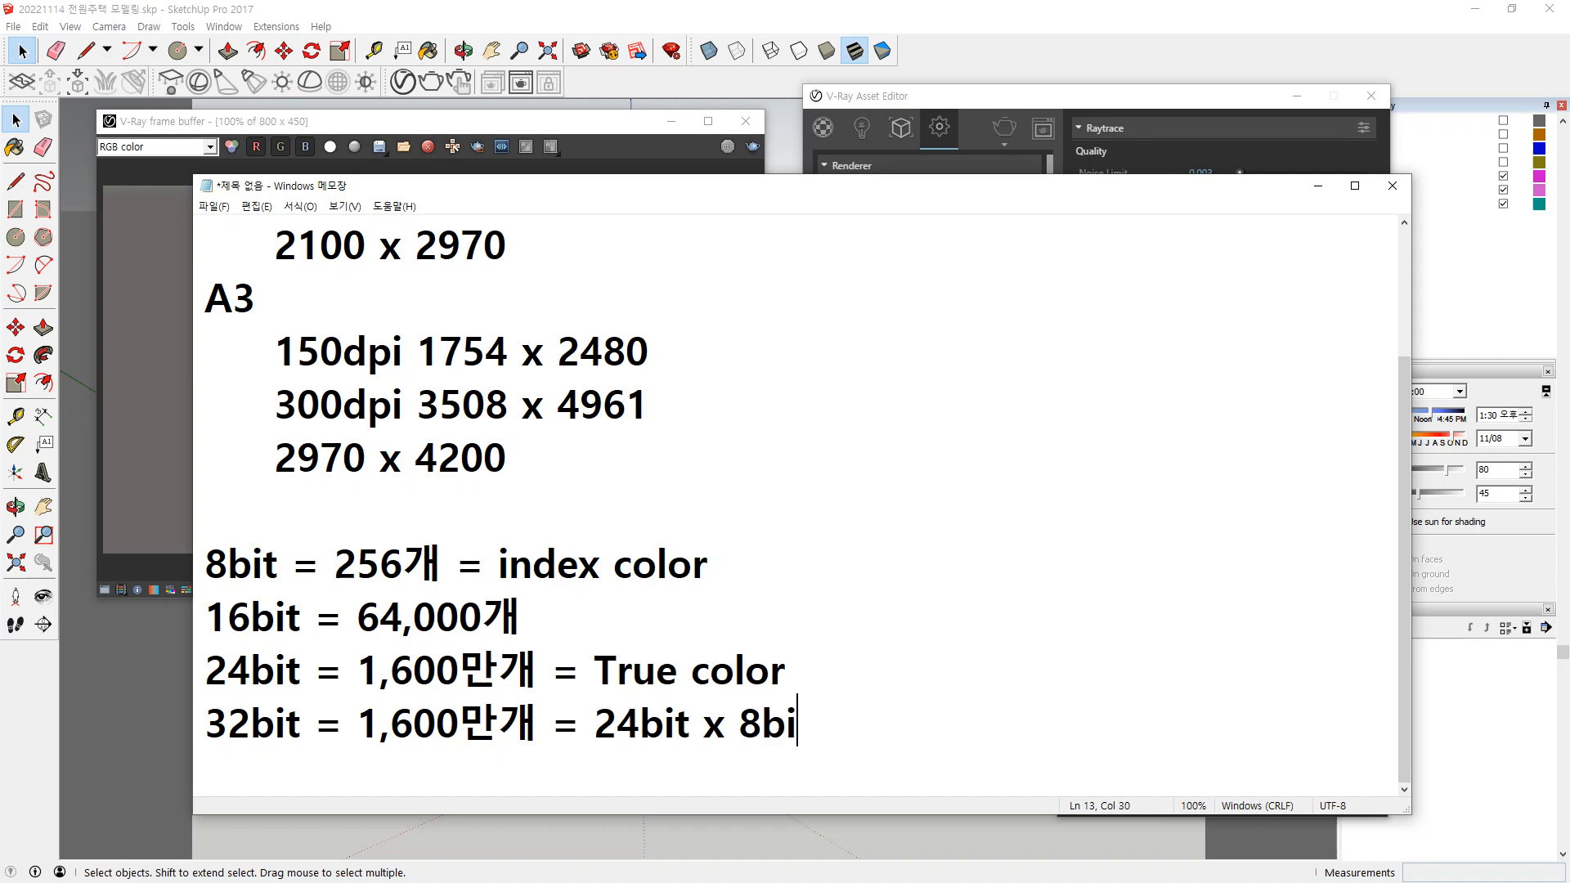
{"action": "type", "text": "t("}
{"action": "type", "text": "두명ㄷ"}
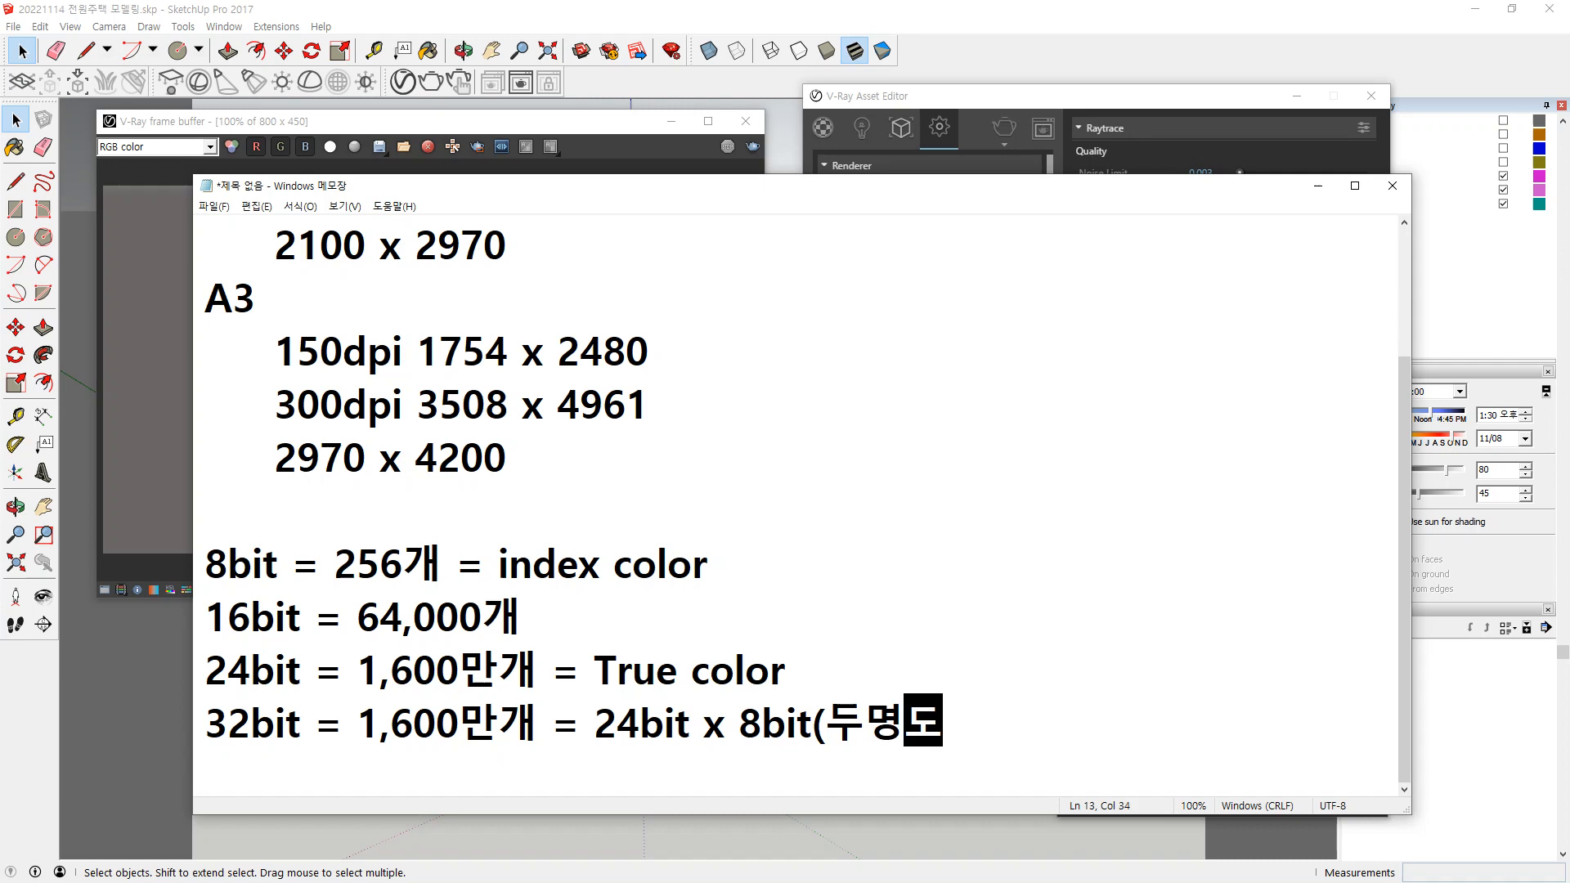
{"action": "key", "text": "BackSpace"}
{"action": "key", "text": "BackSpace"}
{"action": "key", "text": "BackSpace"}
{"action": "type", "text": "투명도 alp"}
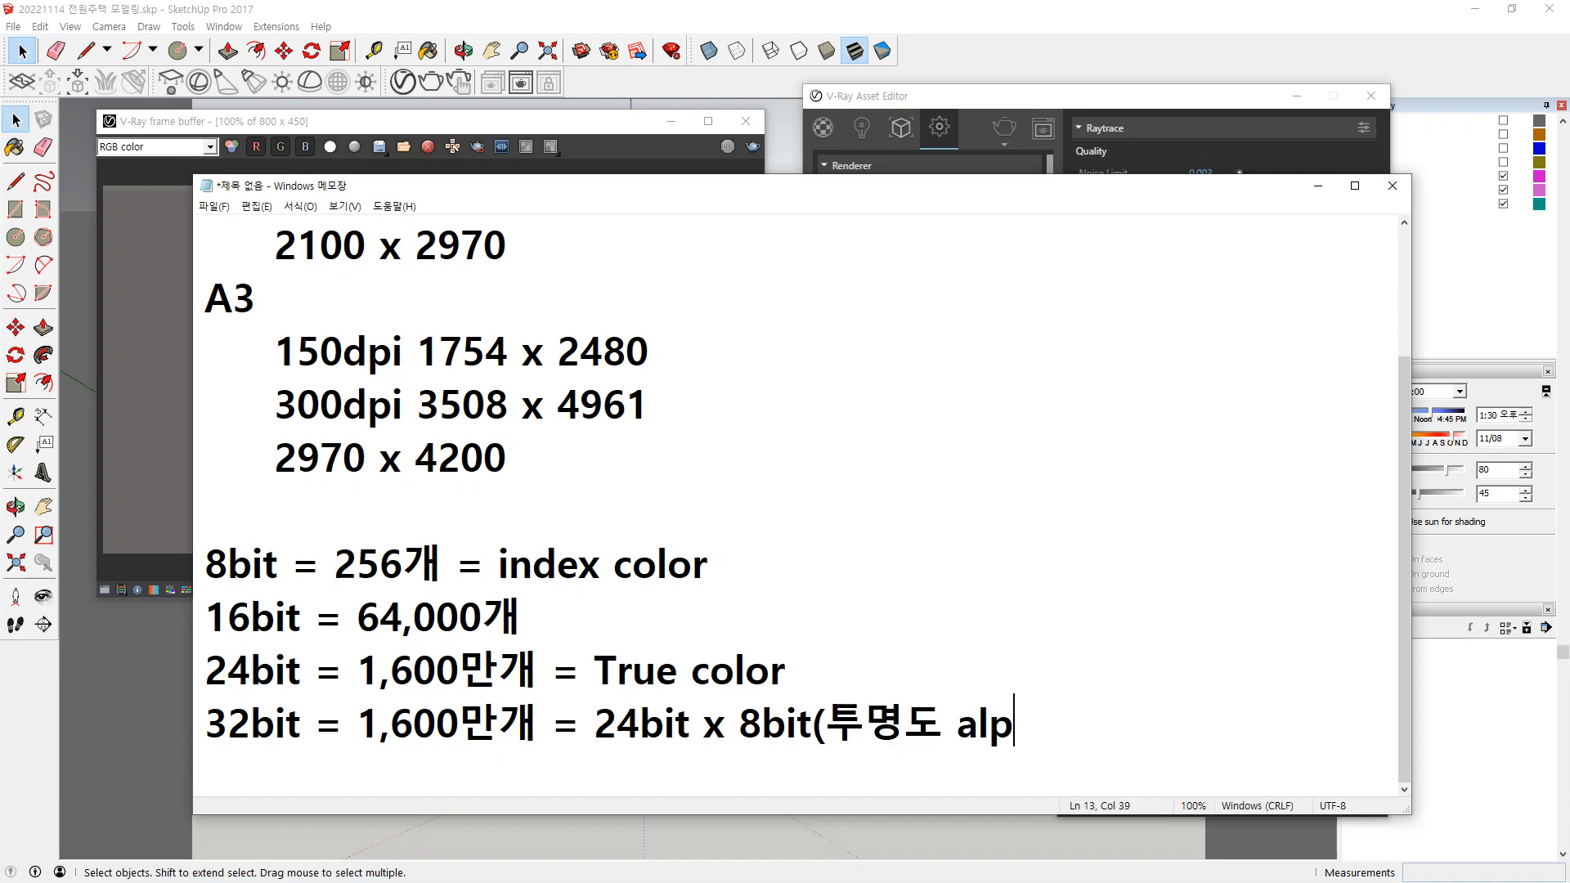
{"action": "type", "text": "ha)"}
Add the file format "Gif" to the end of the 8bit line and "jpg" to the end of the 16bit line.
{"action": "left_click", "coordinate": [803, 587]}
{"action": "key", "text": "Up"}
{"action": "key", "text": "End"}
{"action": "type", "text": "Gif"}
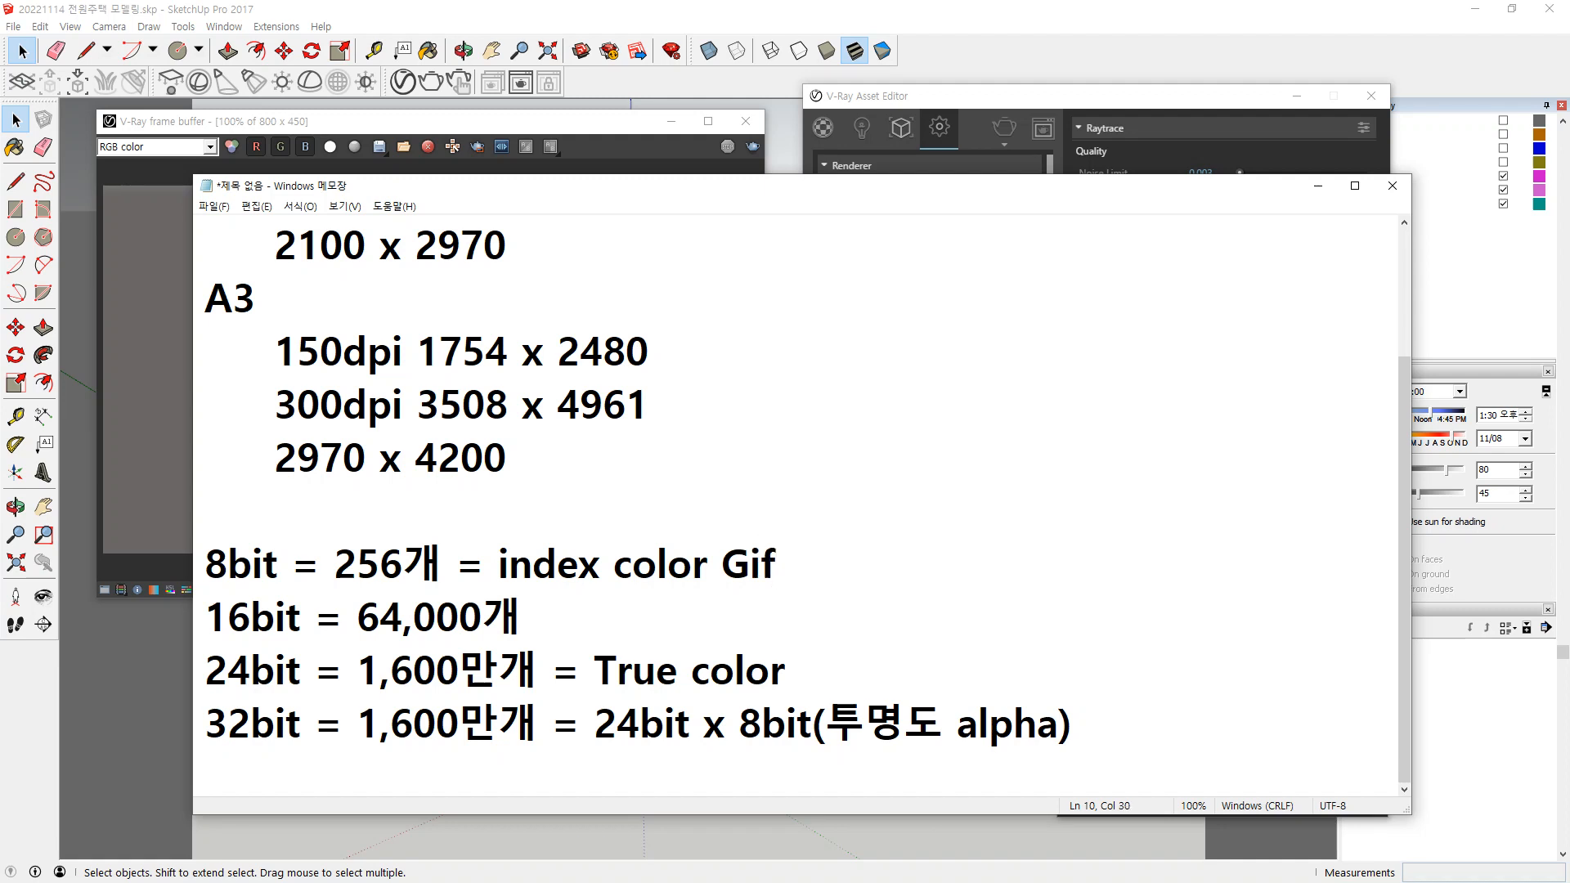
{"action": "key", "text": "Down"}
{"action": "type", "text": "jpg"}
Add the file formats "tif, bmp" to the end of the 24bit line and "tga, png" to the end of the 32bit line.
{"action": "key", "text": "Down"}
{"action": "key", "text": "End"}
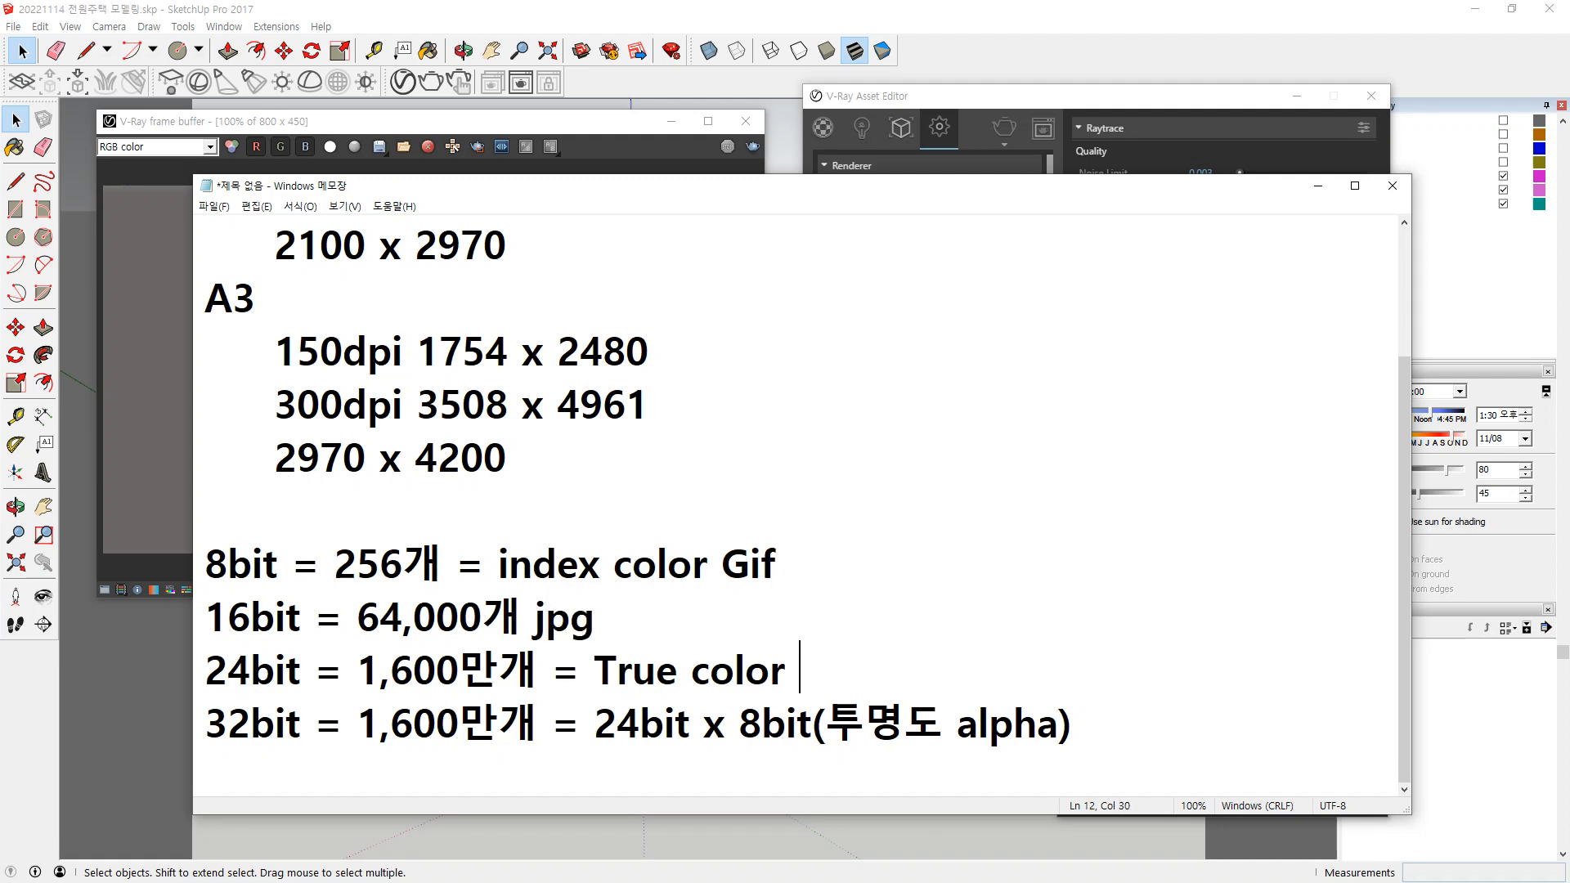
{"action": "type", "text": "tif, bmp"}
{"action": "key", "text": "Down"}
{"action": "key", "text": "End"}
{"action": "type", "text": "tg"}
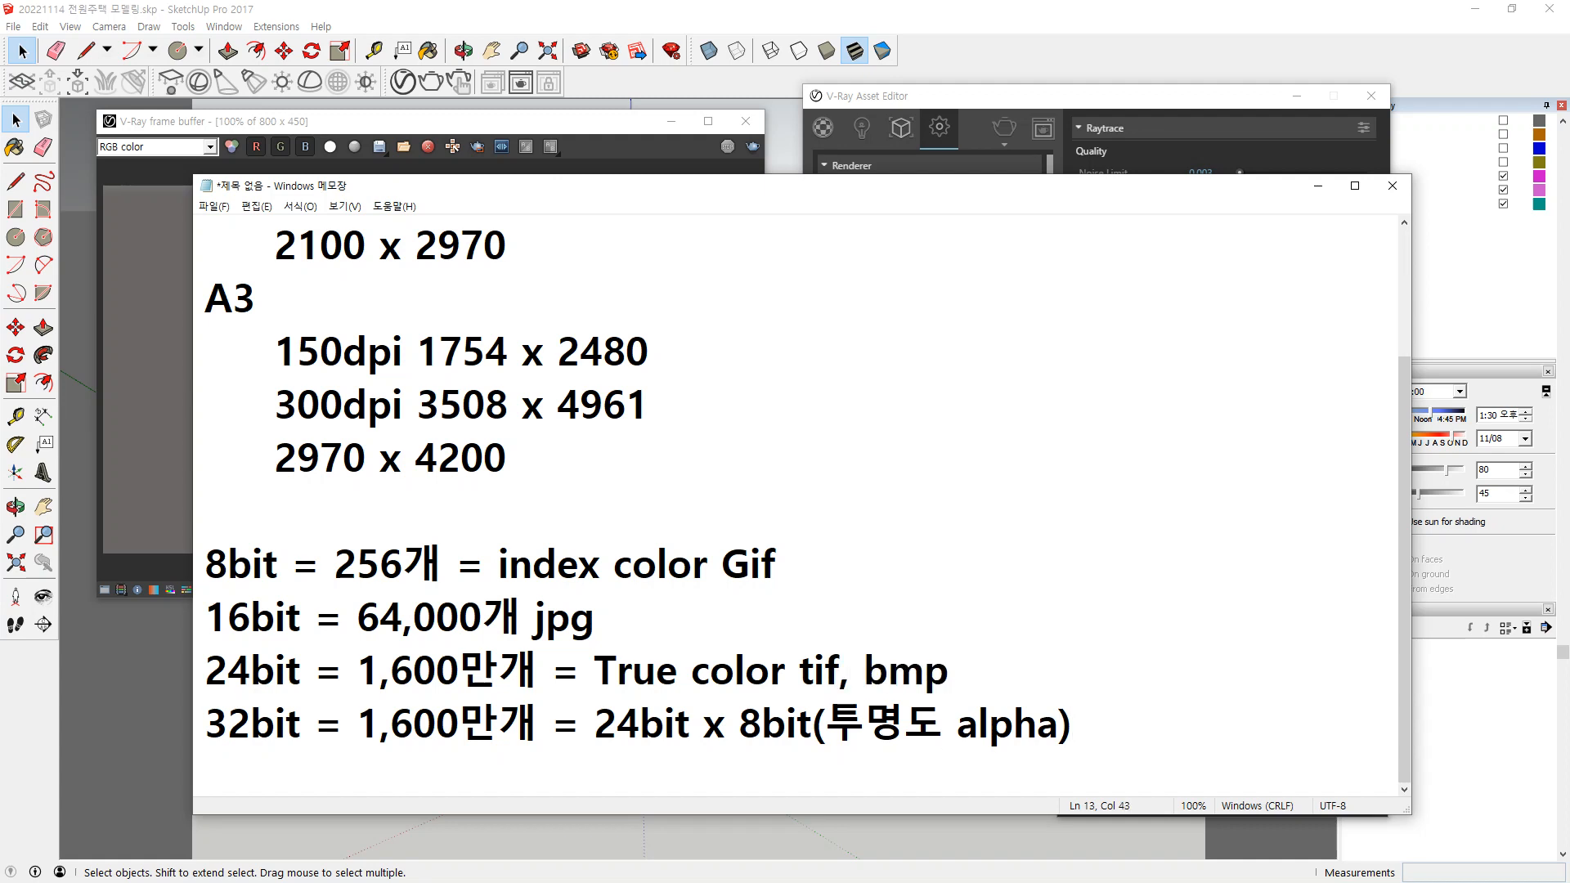
{"action": "type", "text": "a, png"}
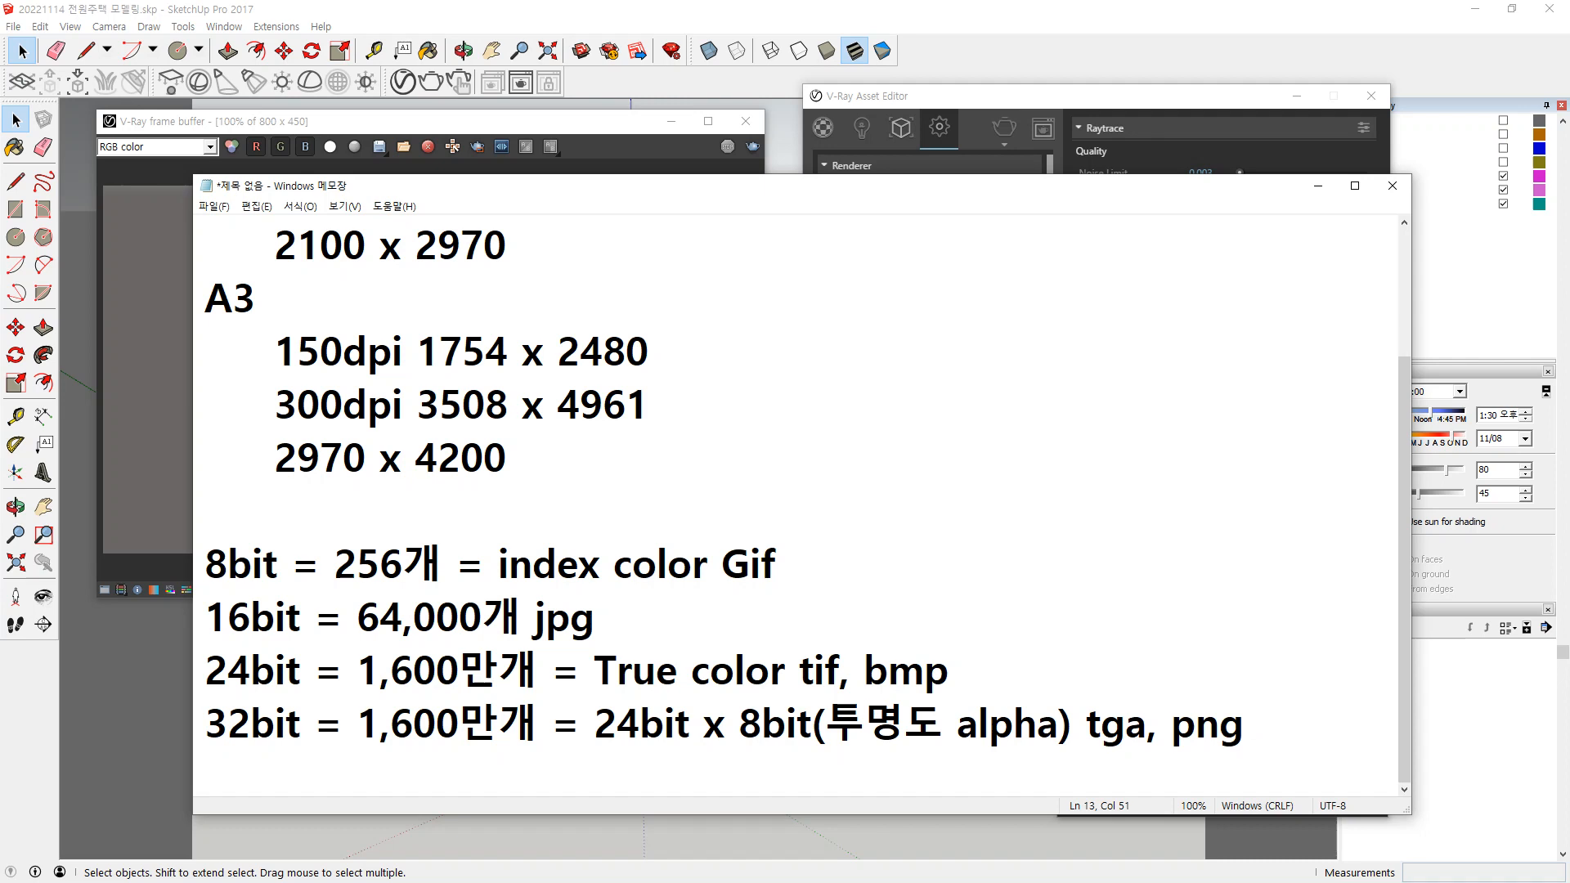
Switch to the V-Ray frame buffer and review the file formats offered for saving the rendered image, closing the file chooser without saving.
{"action": "left_click", "coordinate": [401, 123]}
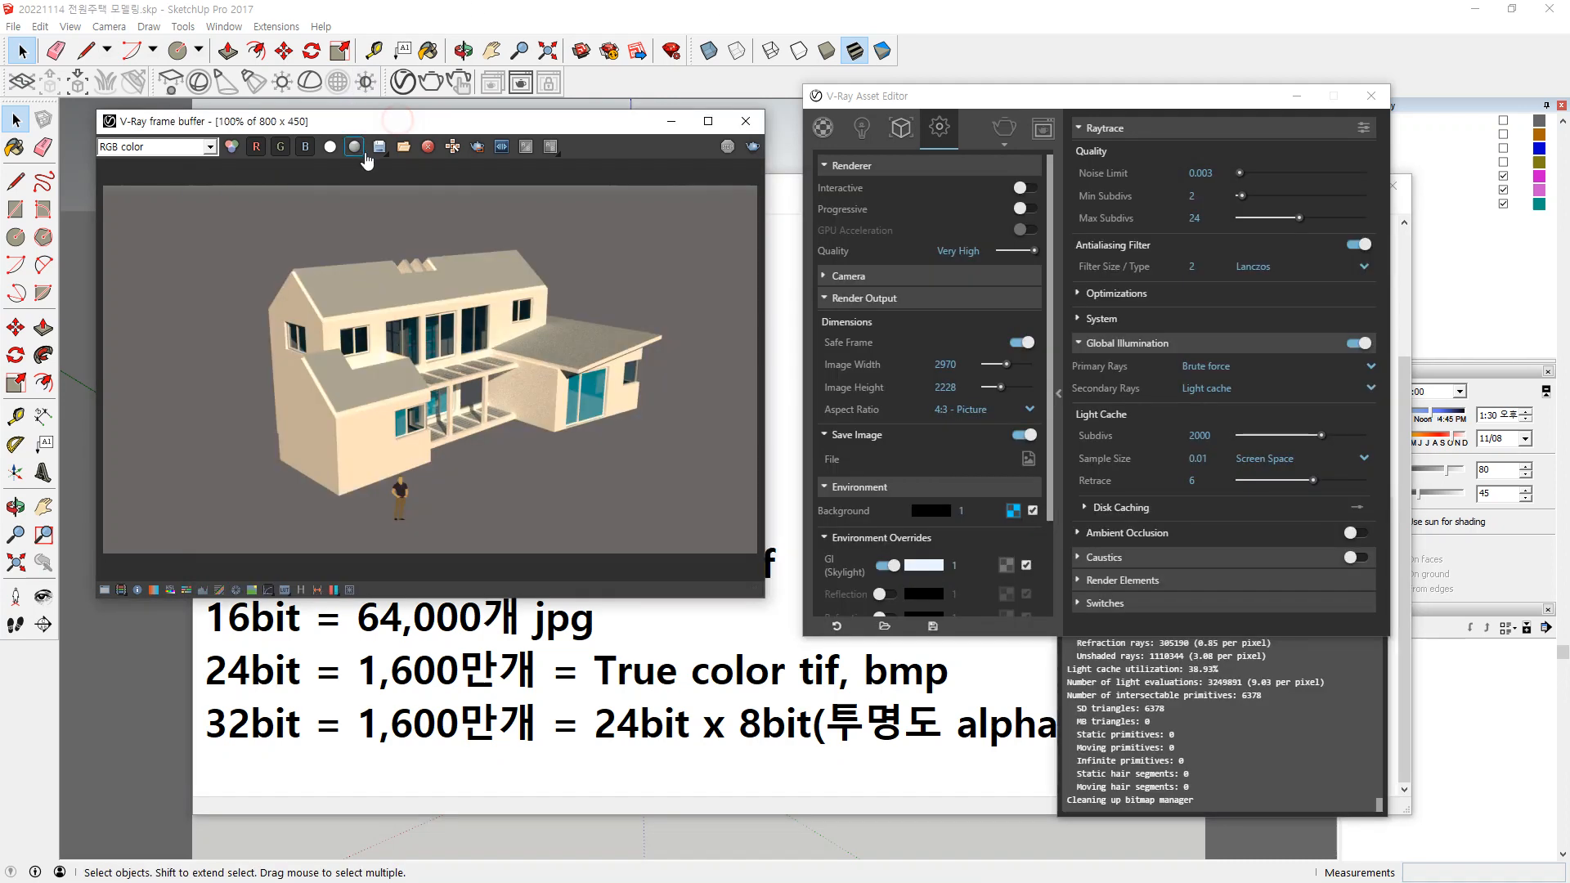
{"action": "left_click", "coordinate": [380, 148]}
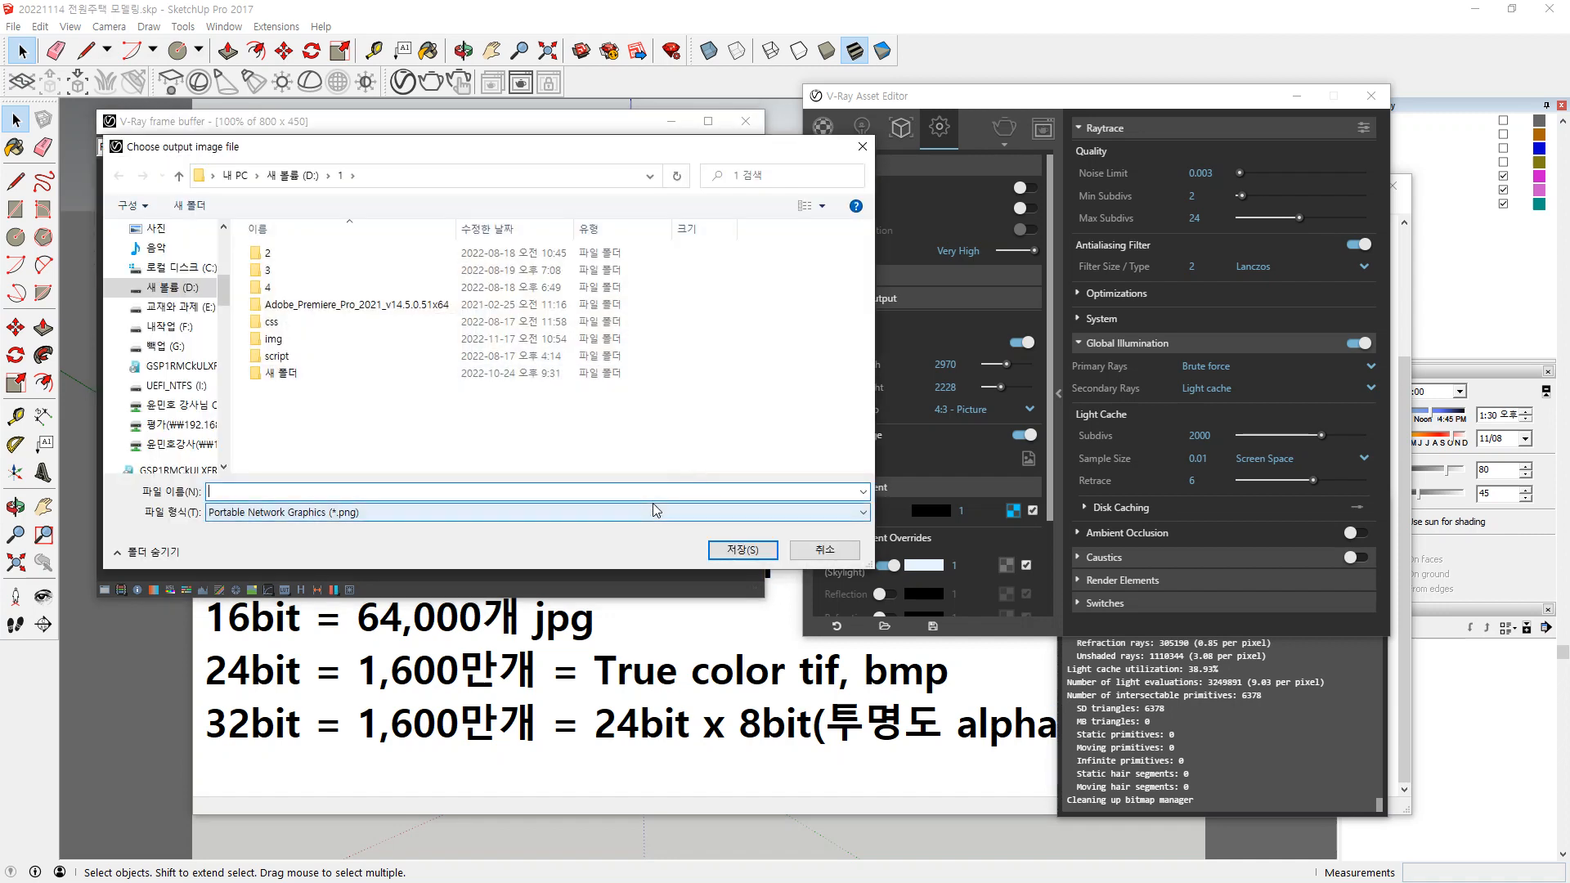
{"action": "left_click", "coordinate": [653, 511]}
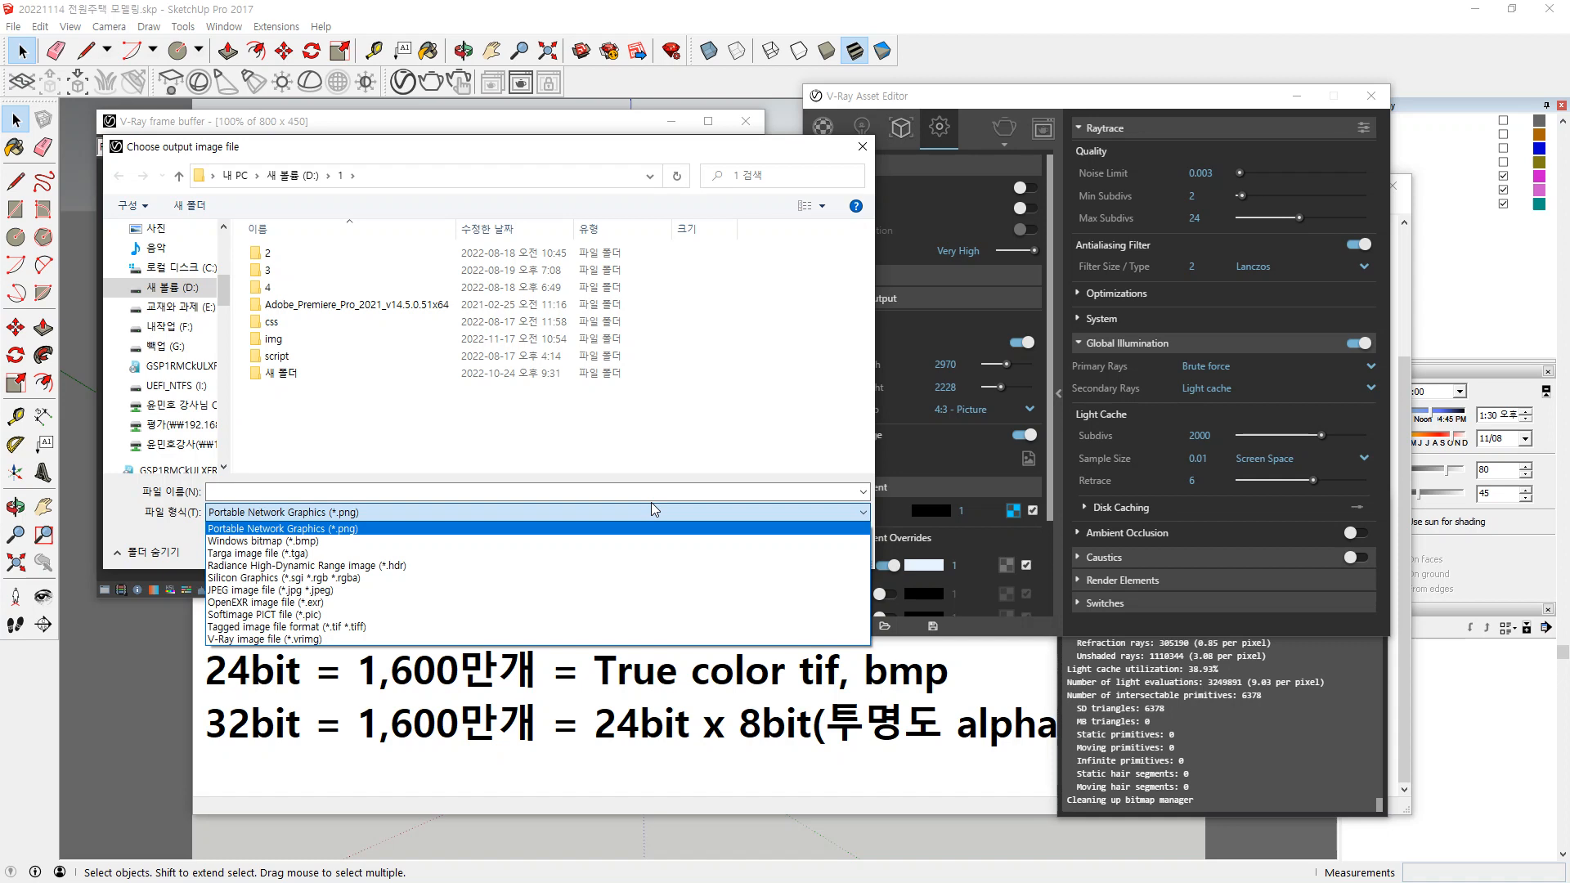
{"action": "left_click", "coordinate": [651, 510]}
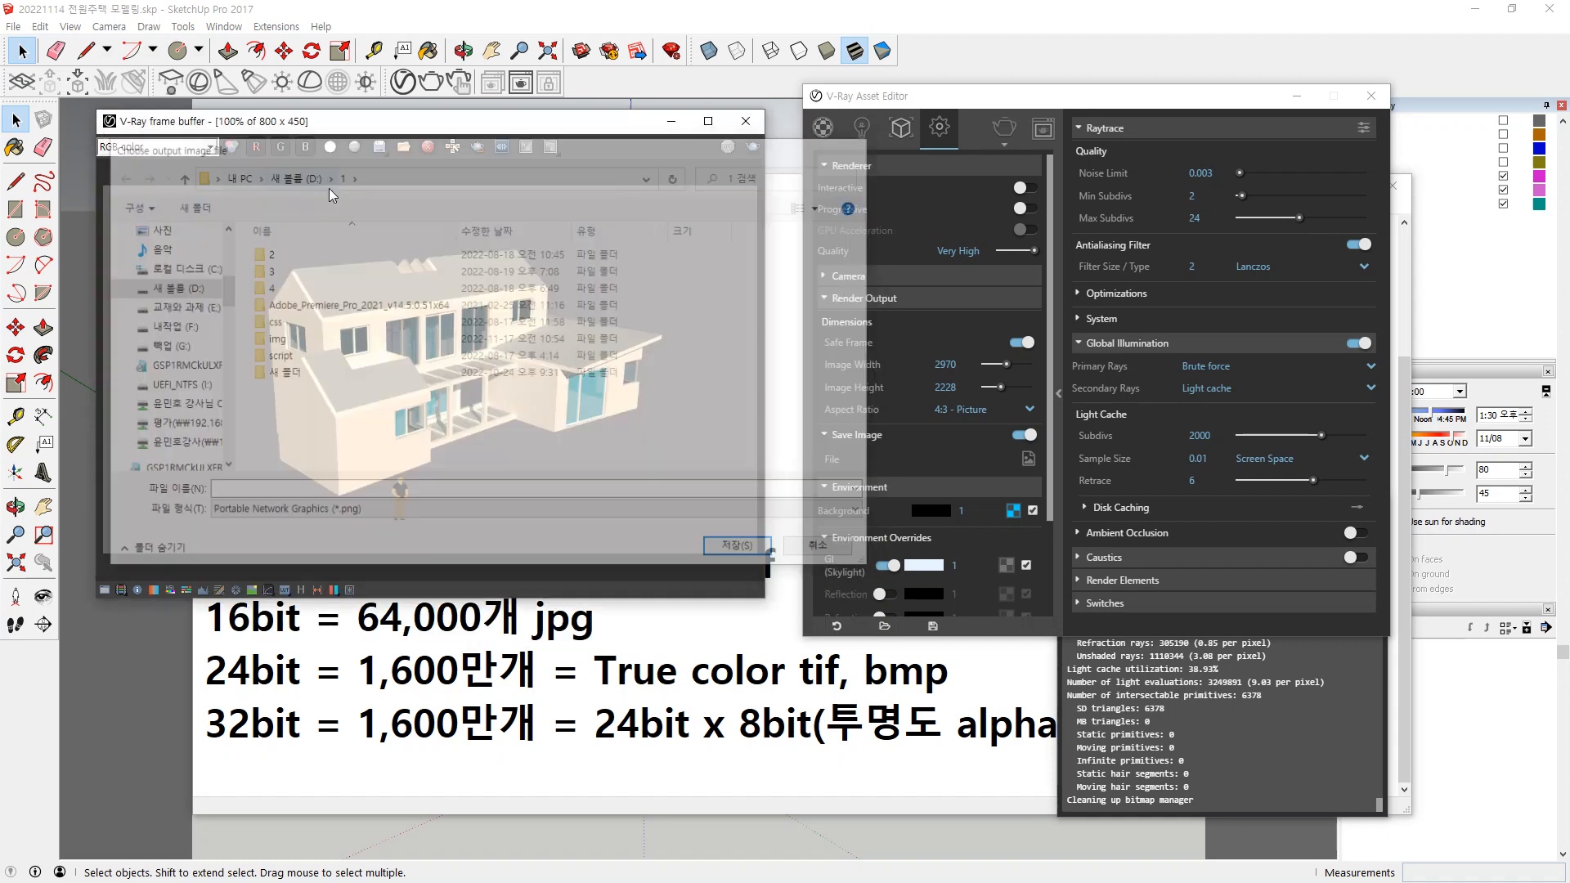
{"action": "mouse_move", "coordinate": [401, 136]}
{"action": "left_mouse_down"}
{"action": "mouse_move", "coordinate": [395, 166]}
{"action": "mouse_move", "coordinate": [372, 128]}
{"action": "left_mouse_up"}
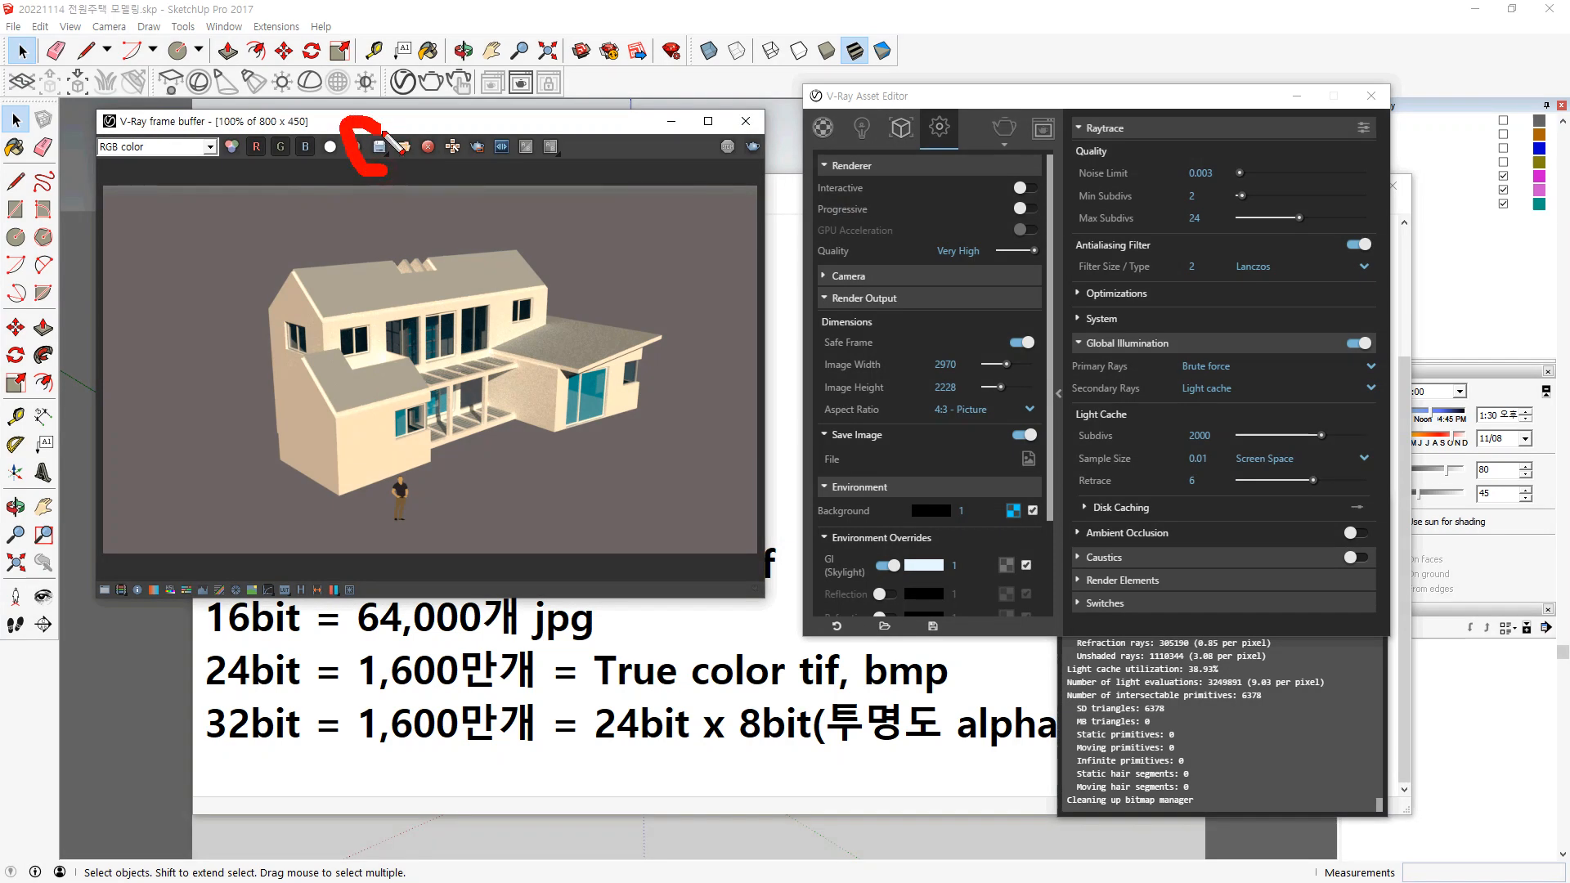
Set the render output's image width to 1024 in the V-Ray Asset Editor.
{"action": "left_click", "coordinate": [967, 370]}
{"action": "type", "text": "1024"}
{"action": "key", "text": "Return"}
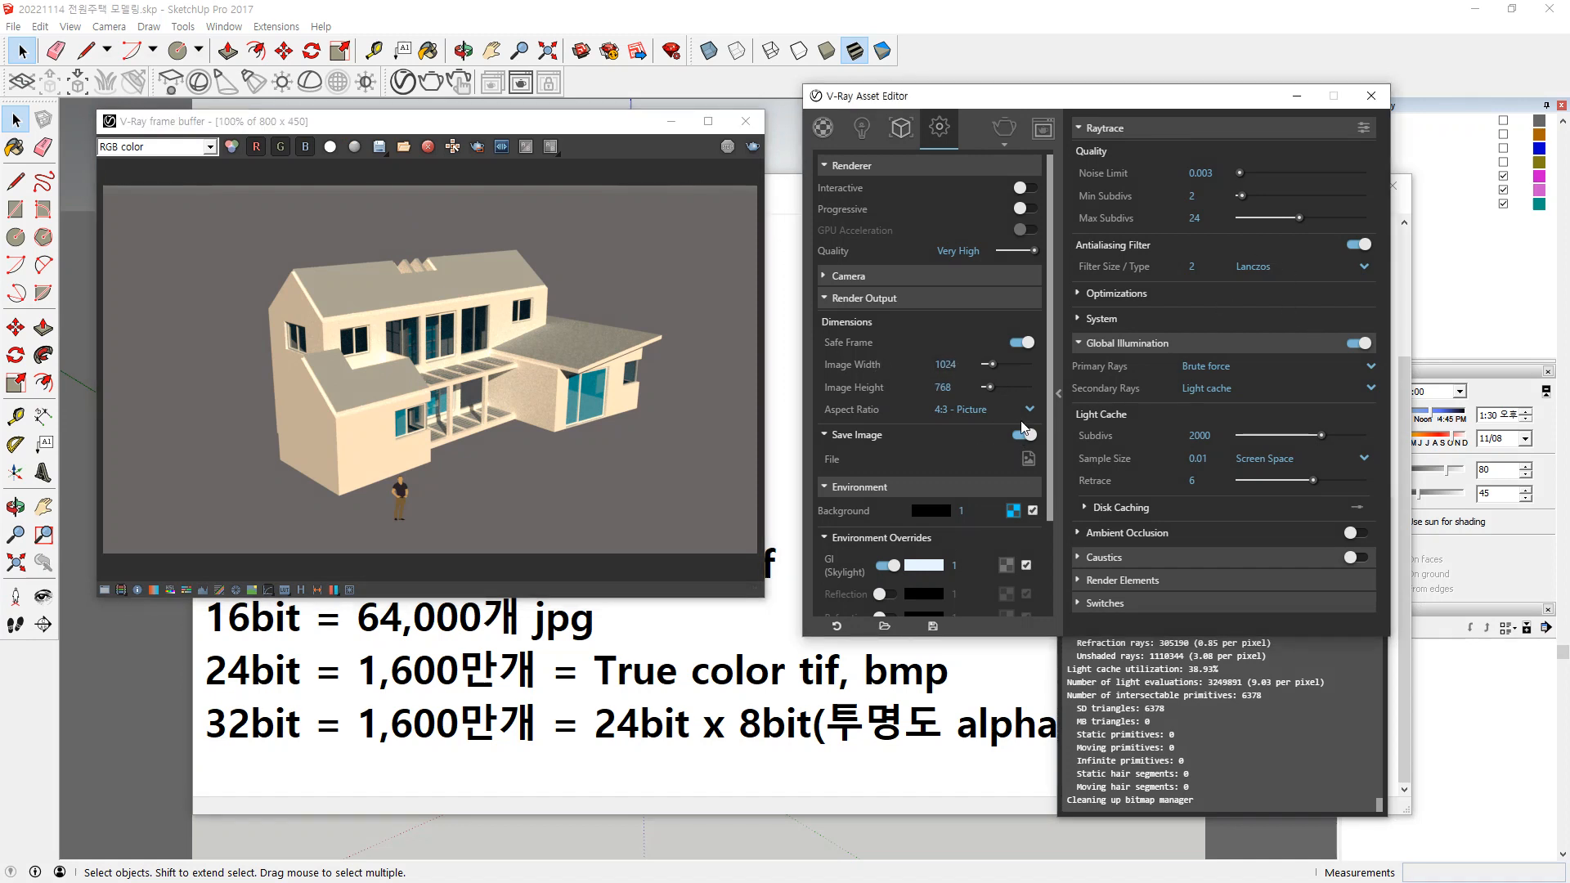
Set the automatically saved render's output file to test.png in the D:\sample folder, using the PNG format.
{"action": "left_click", "coordinate": [1028, 462]}
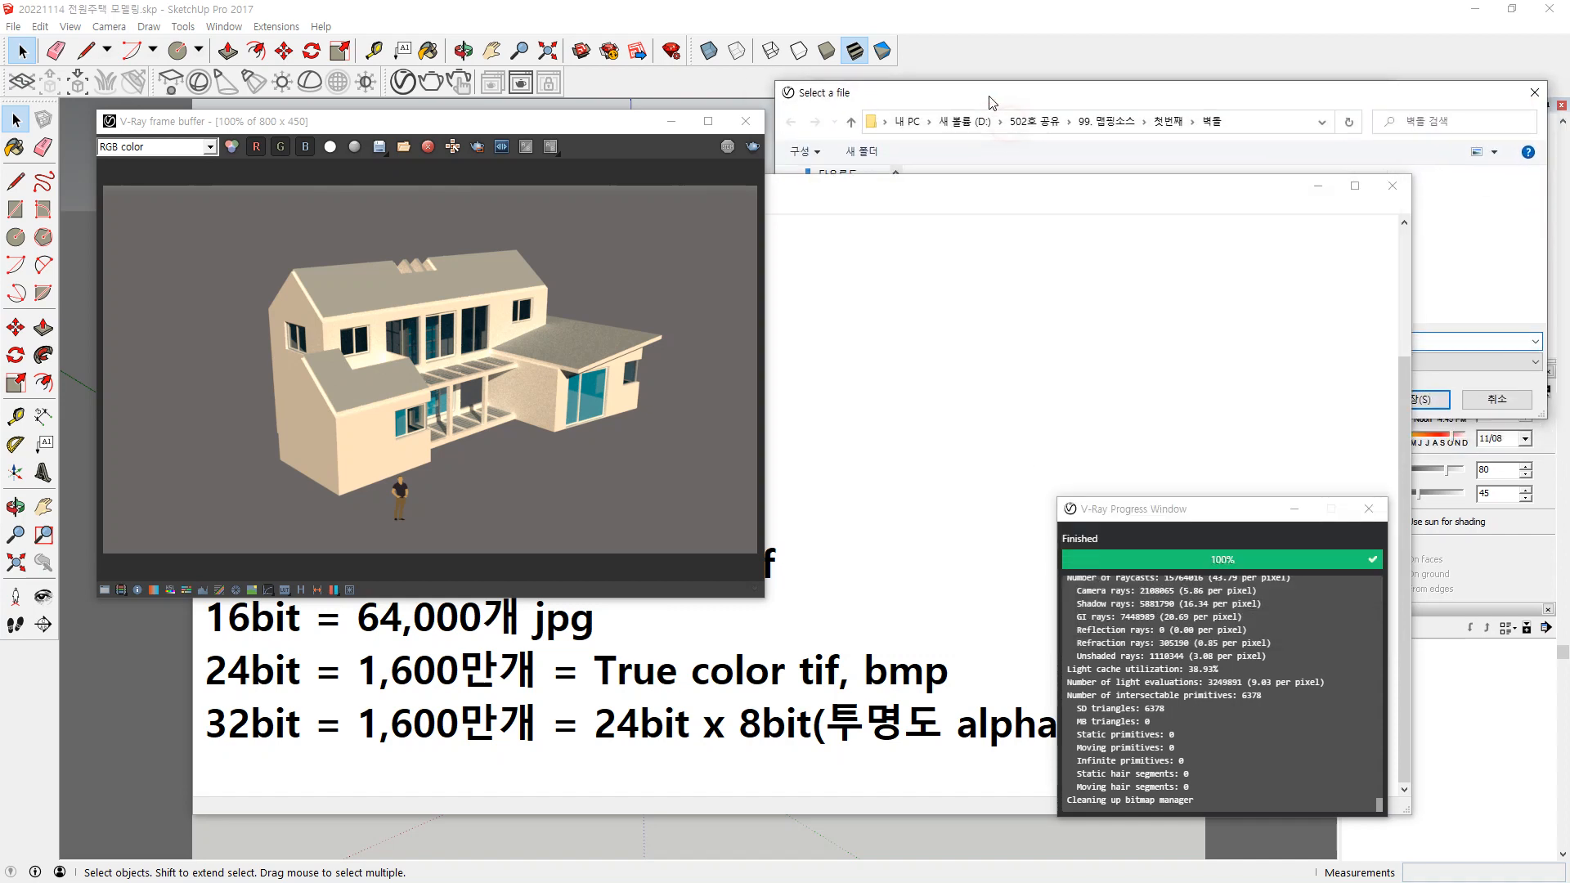
{"action": "mouse_move", "coordinate": [1232, 195]}
{"action": "left_mouse_down"}
{"action": "mouse_move", "coordinate": [229, 340]}
{"action": "mouse_move", "coordinate": [0, 327]}
{"action": "left_mouse_up"}
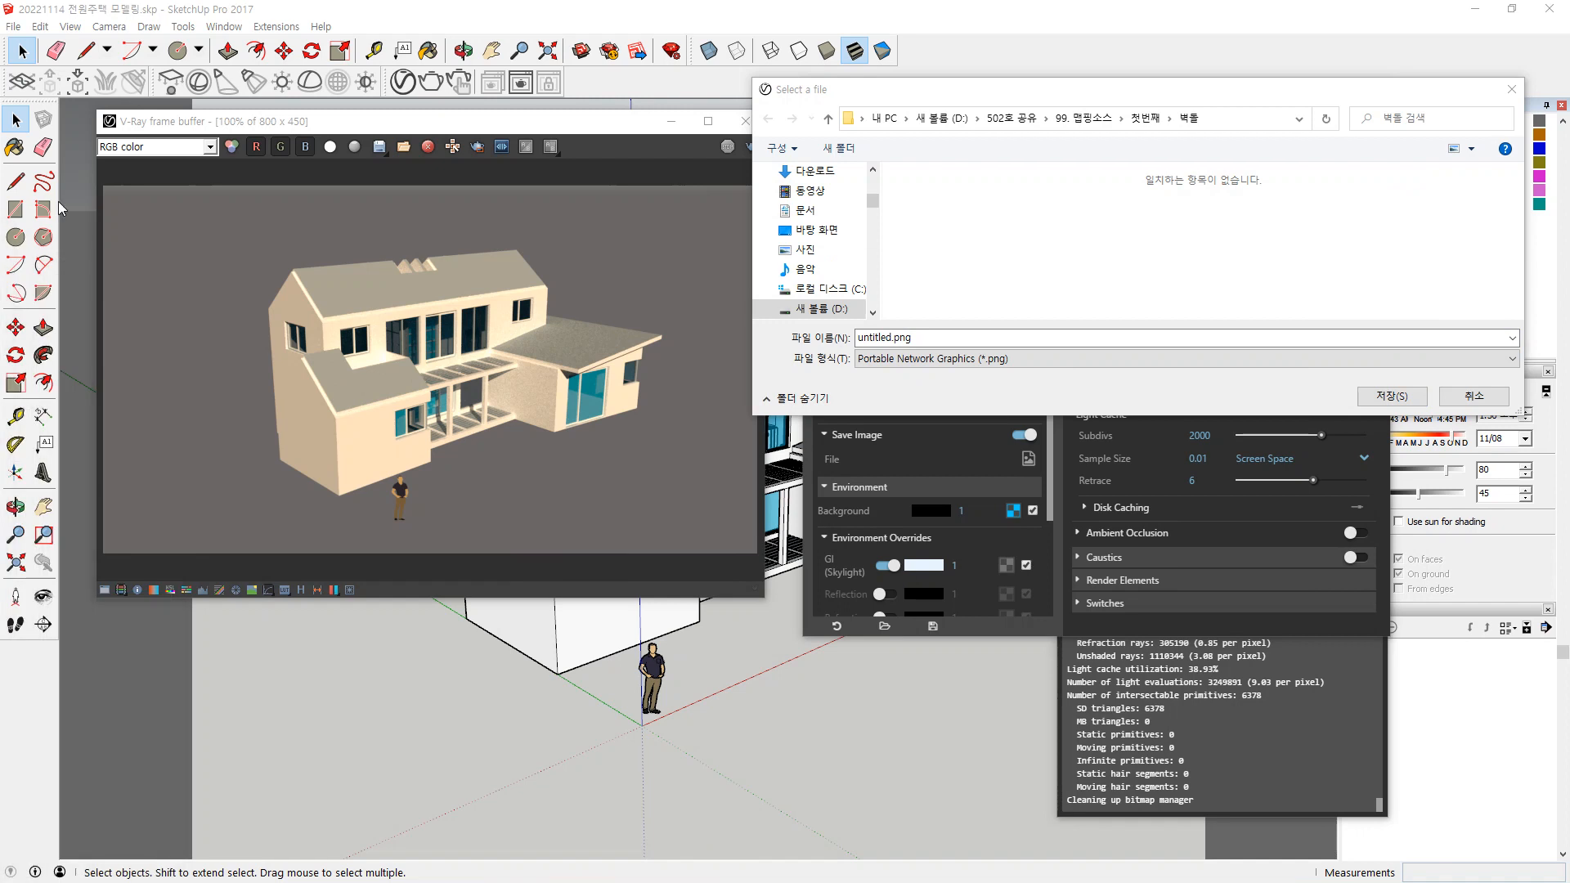
{"action": "left_click", "coordinate": [925, 117]}
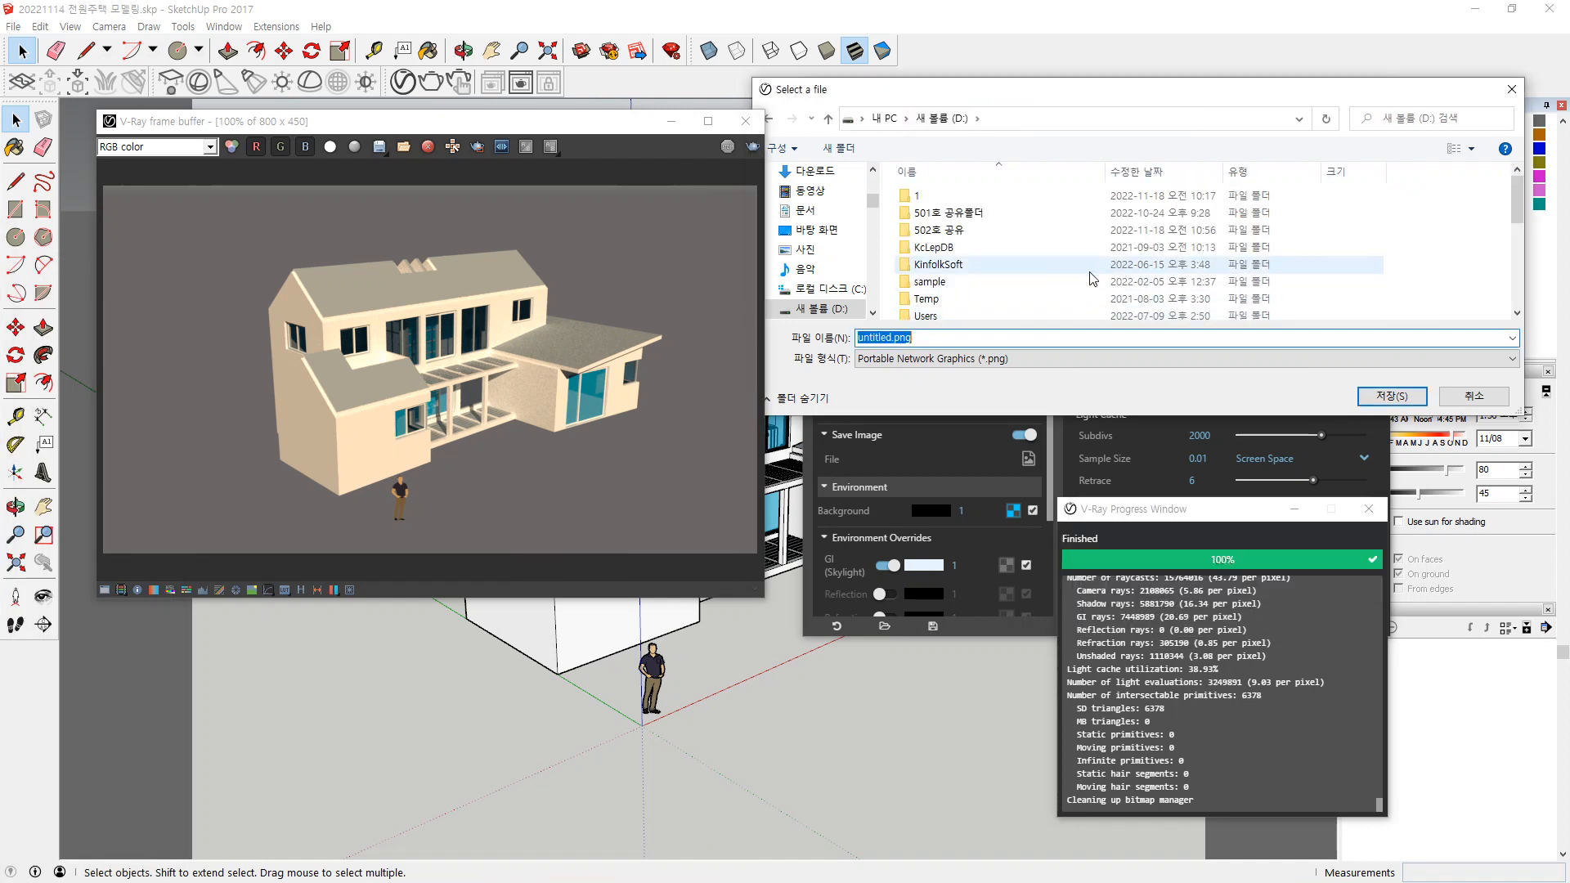
{"action": "left_click", "coordinate": [938, 283]}
{"action": "double_click", "coordinate": [941, 284]}
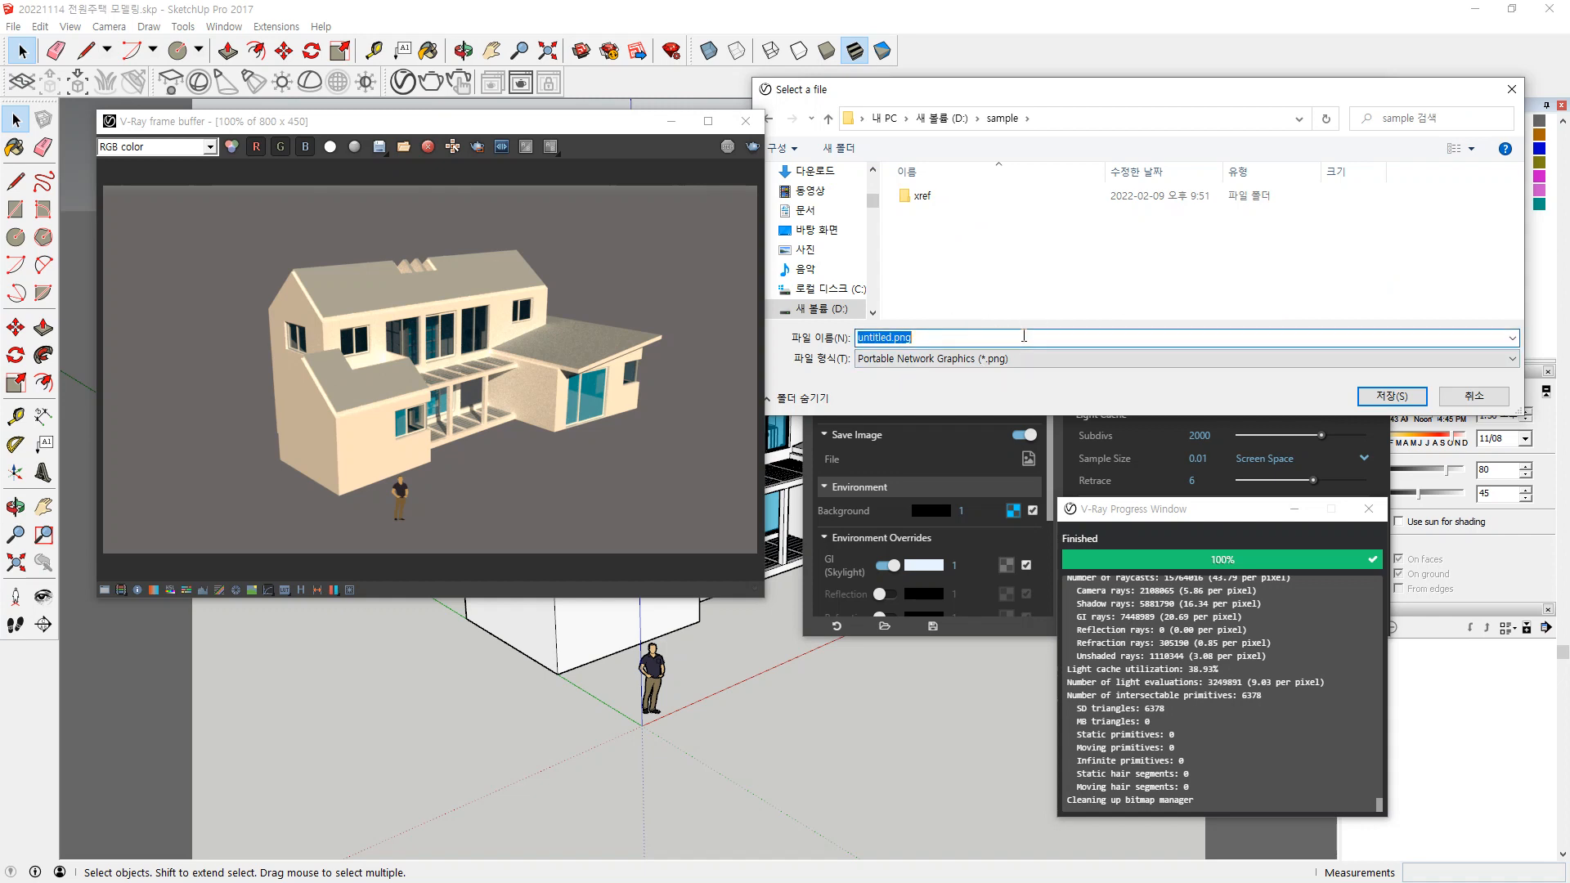
{"action": "type", "text": "test.png"}
{"action": "left_click", "coordinate": [1388, 398]}
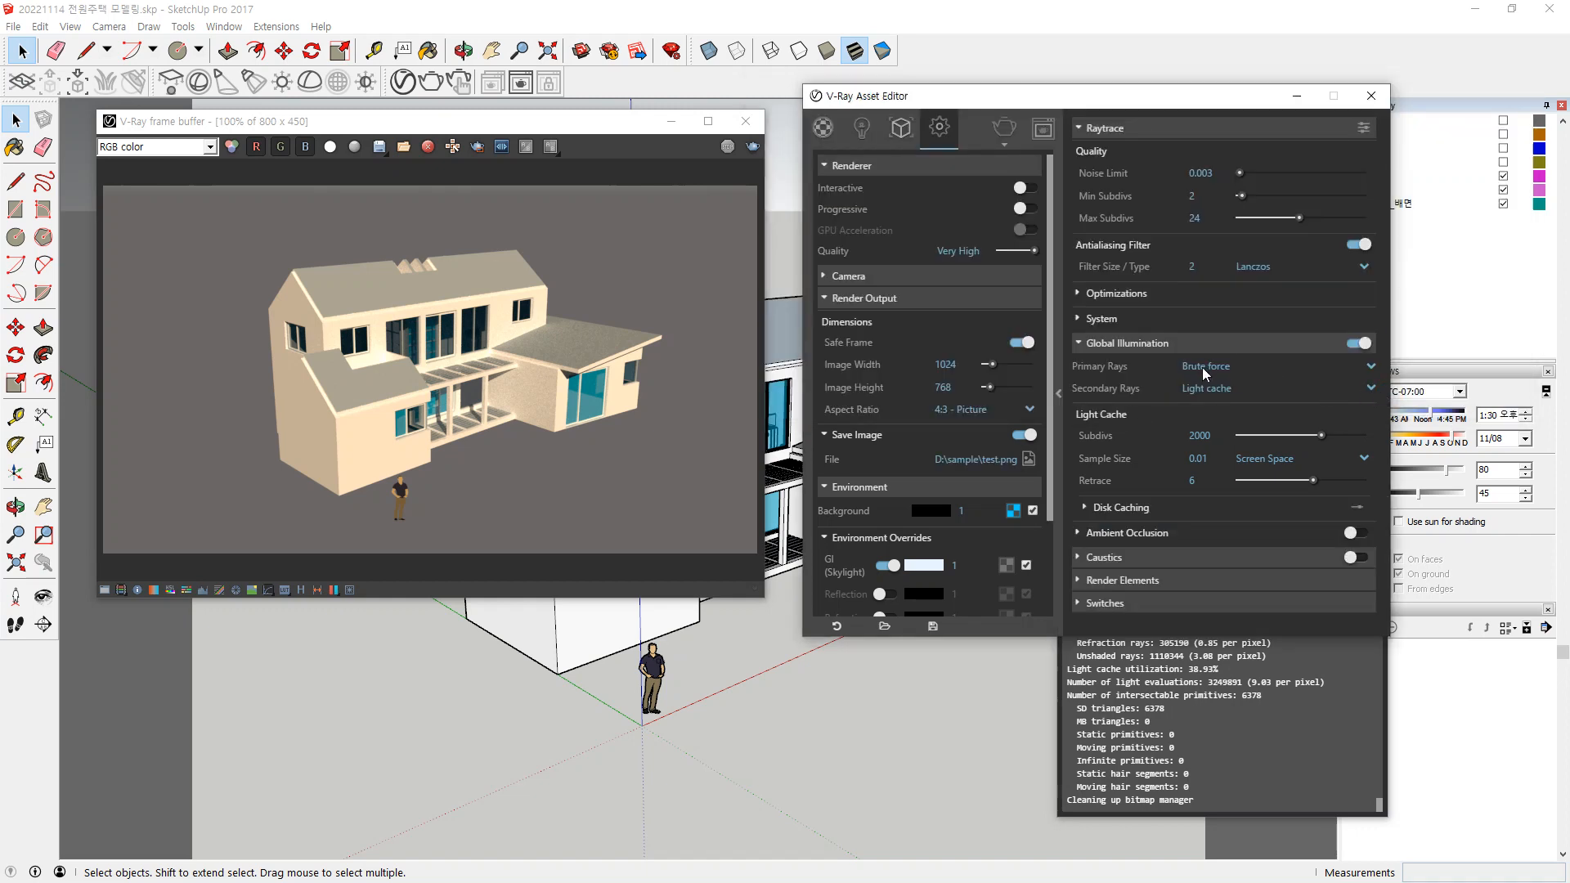
{"action": "left_click_drag", "start_coordinate": [814, 474], "coordinate": [1054, 475]}
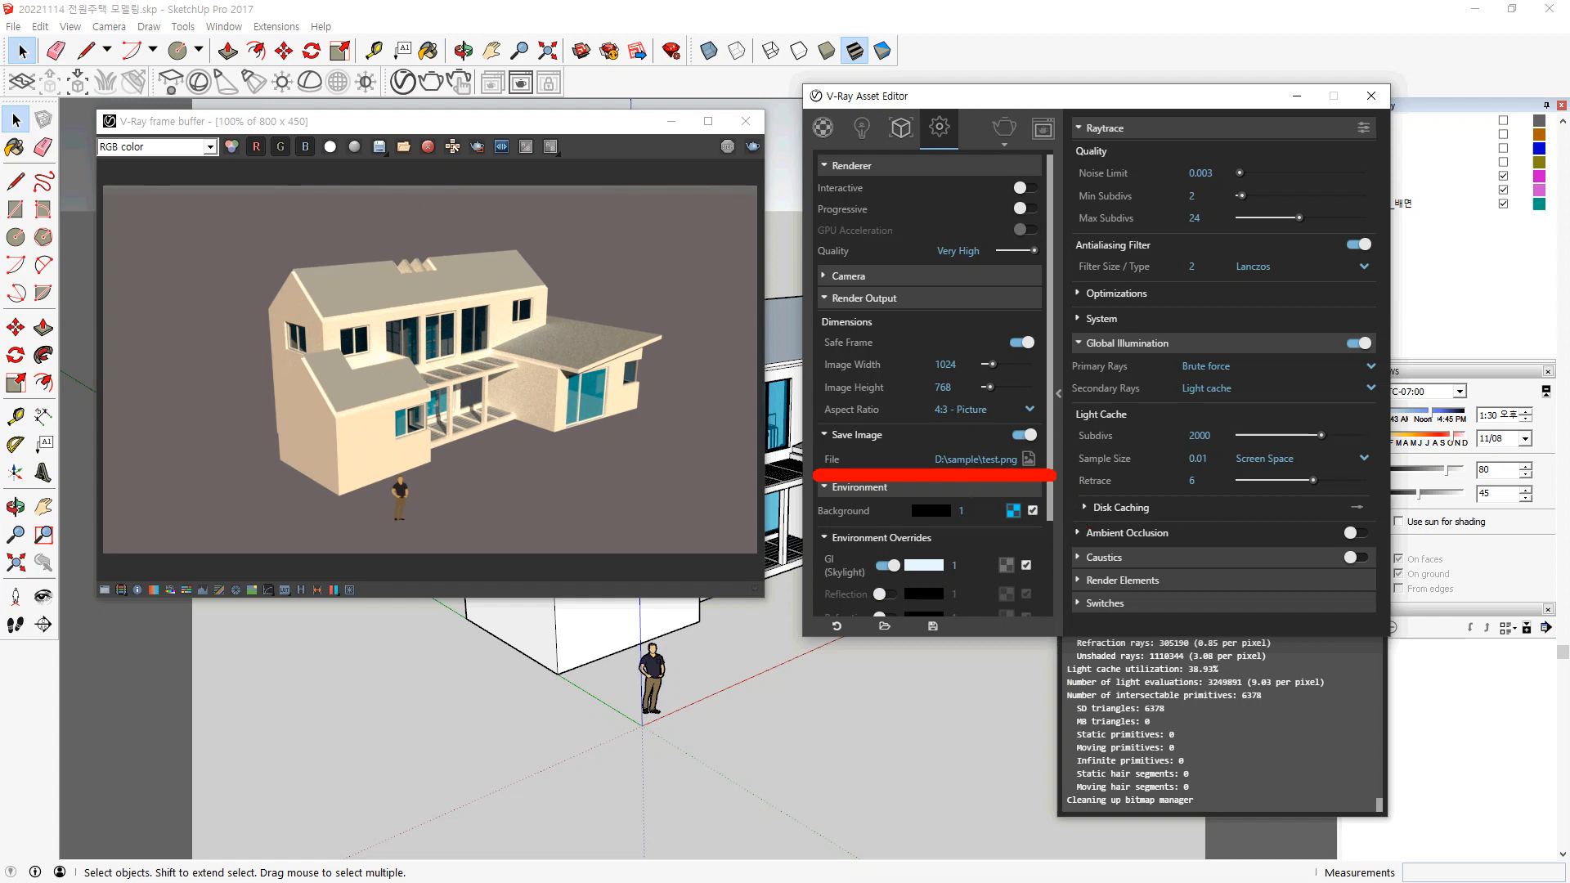
{"action": "key", "text": "Escape"}
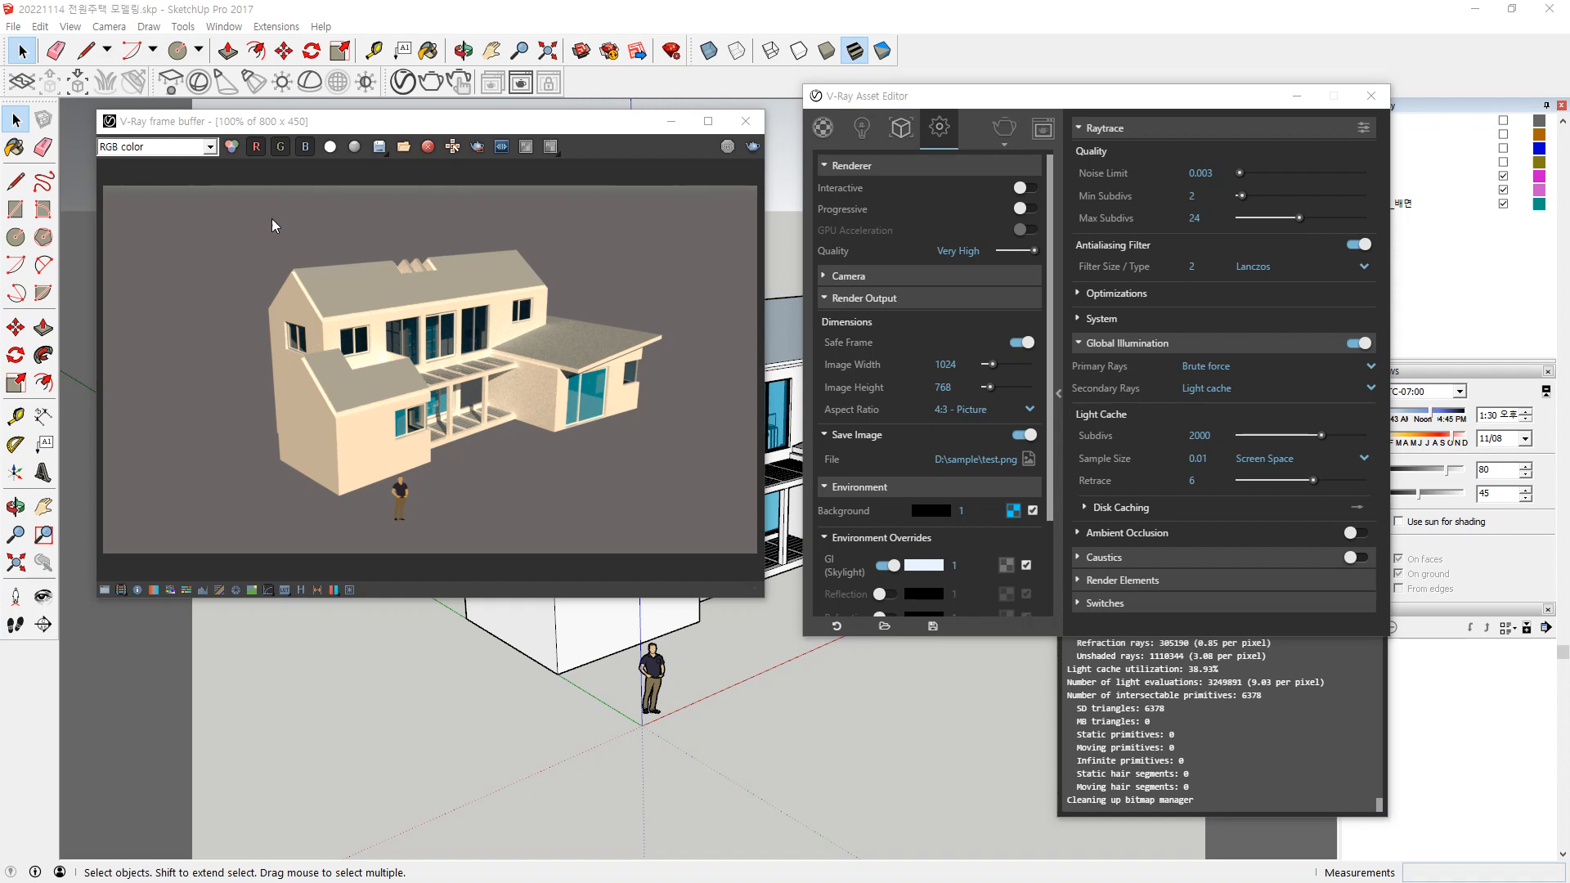
Open the D:\sample folder in File Explorer and move its window away from the V-Ray settings.
{"action": "key", "text": "super+e"}
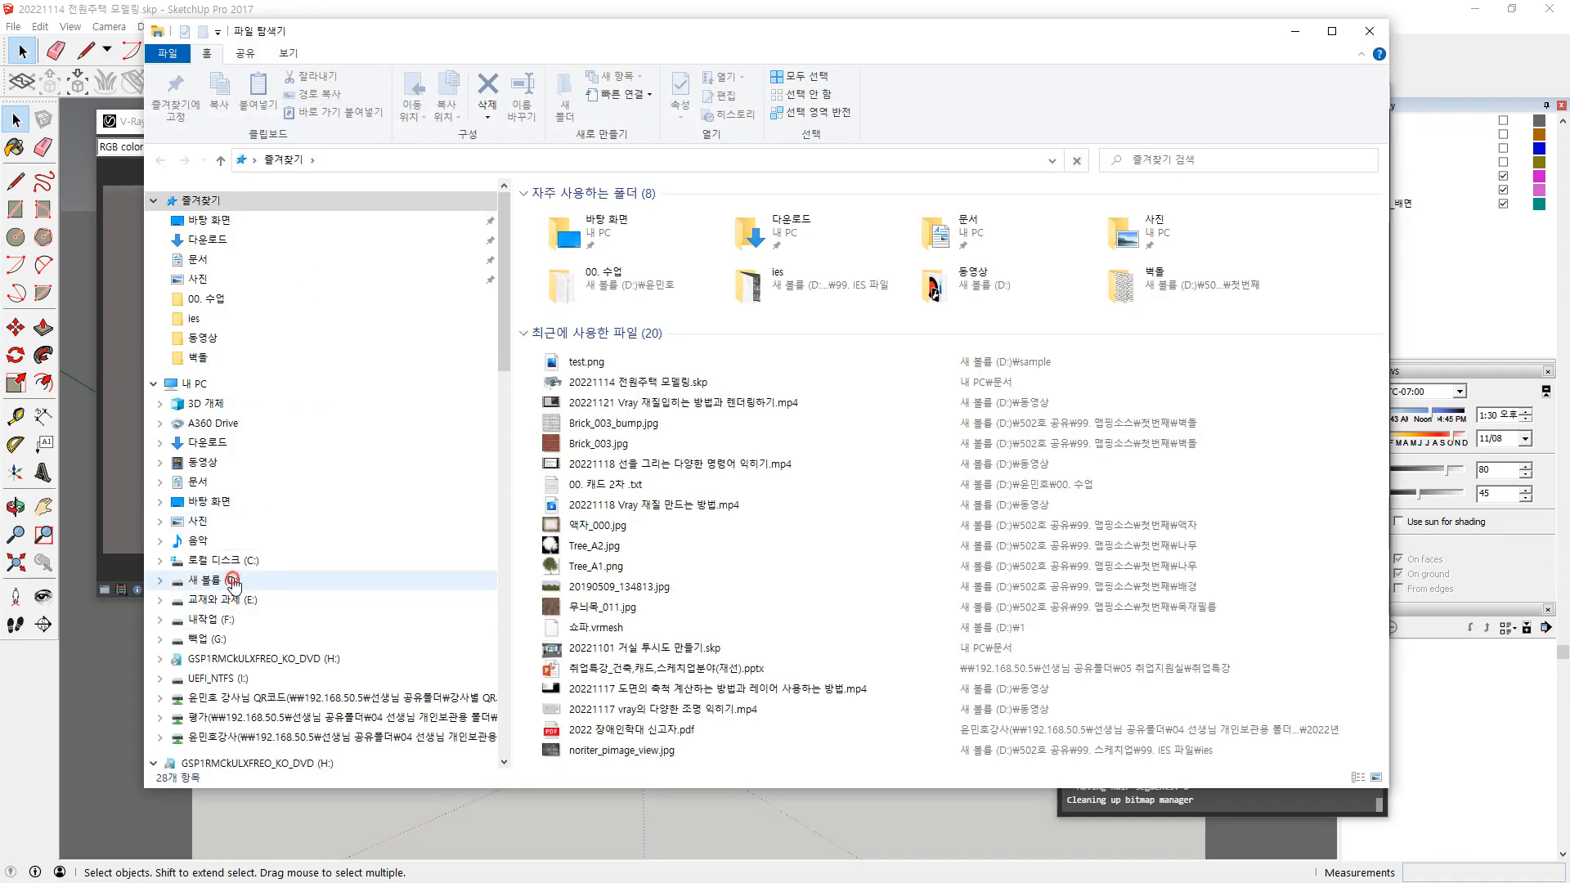
{"action": "left_click", "coordinate": [232, 582]}
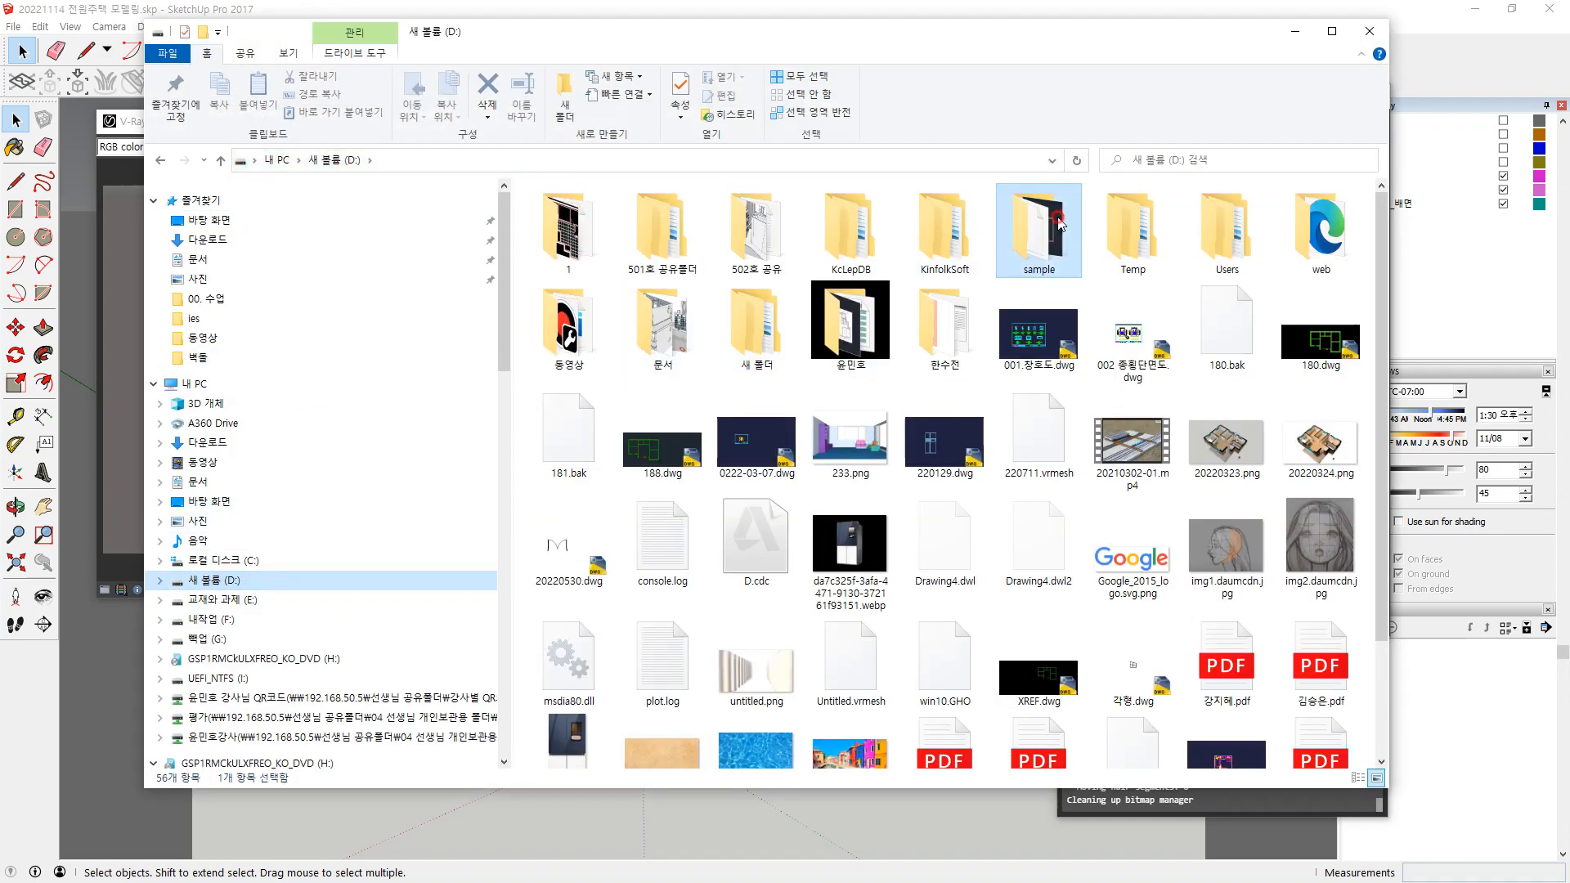
{"action": "double_click", "coordinate": [1038, 233]}
{"action": "mouse_move", "coordinate": [642, 383]}
{"action": "left_mouse_down"}
{"action": "mouse_move", "coordinate": [570, 386]}
{"action": "mouse_move", "coordinate": [711, 368]}
{"action": "mouse_move", "coordinate": [641, 420]}
{"action": "left_mouse_up"}
{"action": "key", "text": "Escape"}
{"action": "left_click_drag", "start_coordinate": [759, 22], "coordinate": [9, 217]}
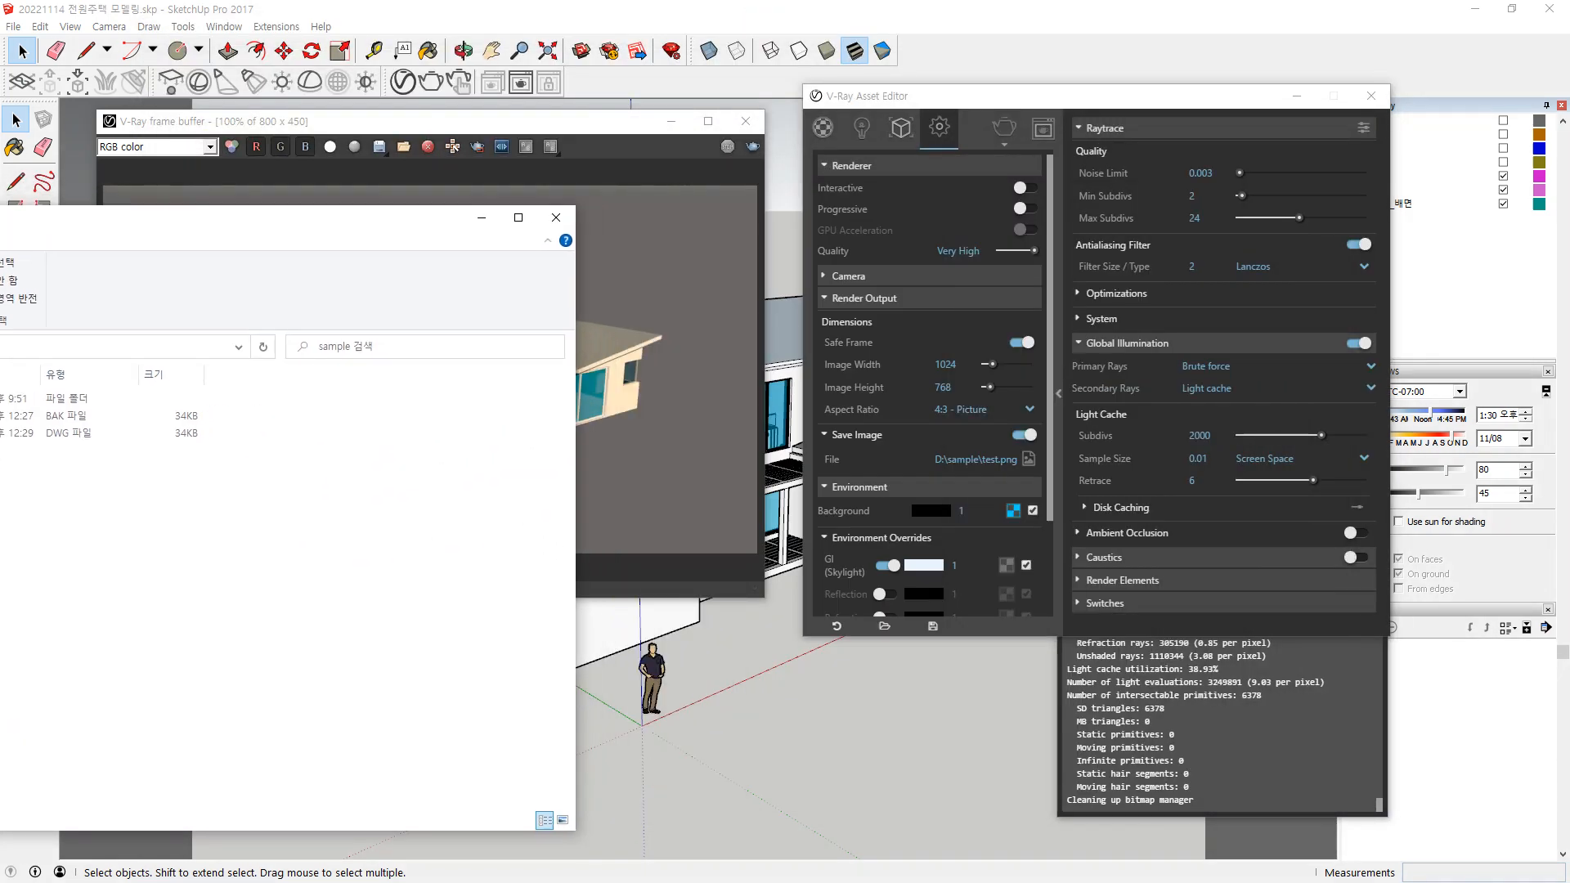
Render the house model with V-Ray and check the D:\sample folder for the automatically saved test.png.
{"action": "left_click", "coordinate": [340, 123]}
{"action": "left_click", "coordinate": [753, 148]}
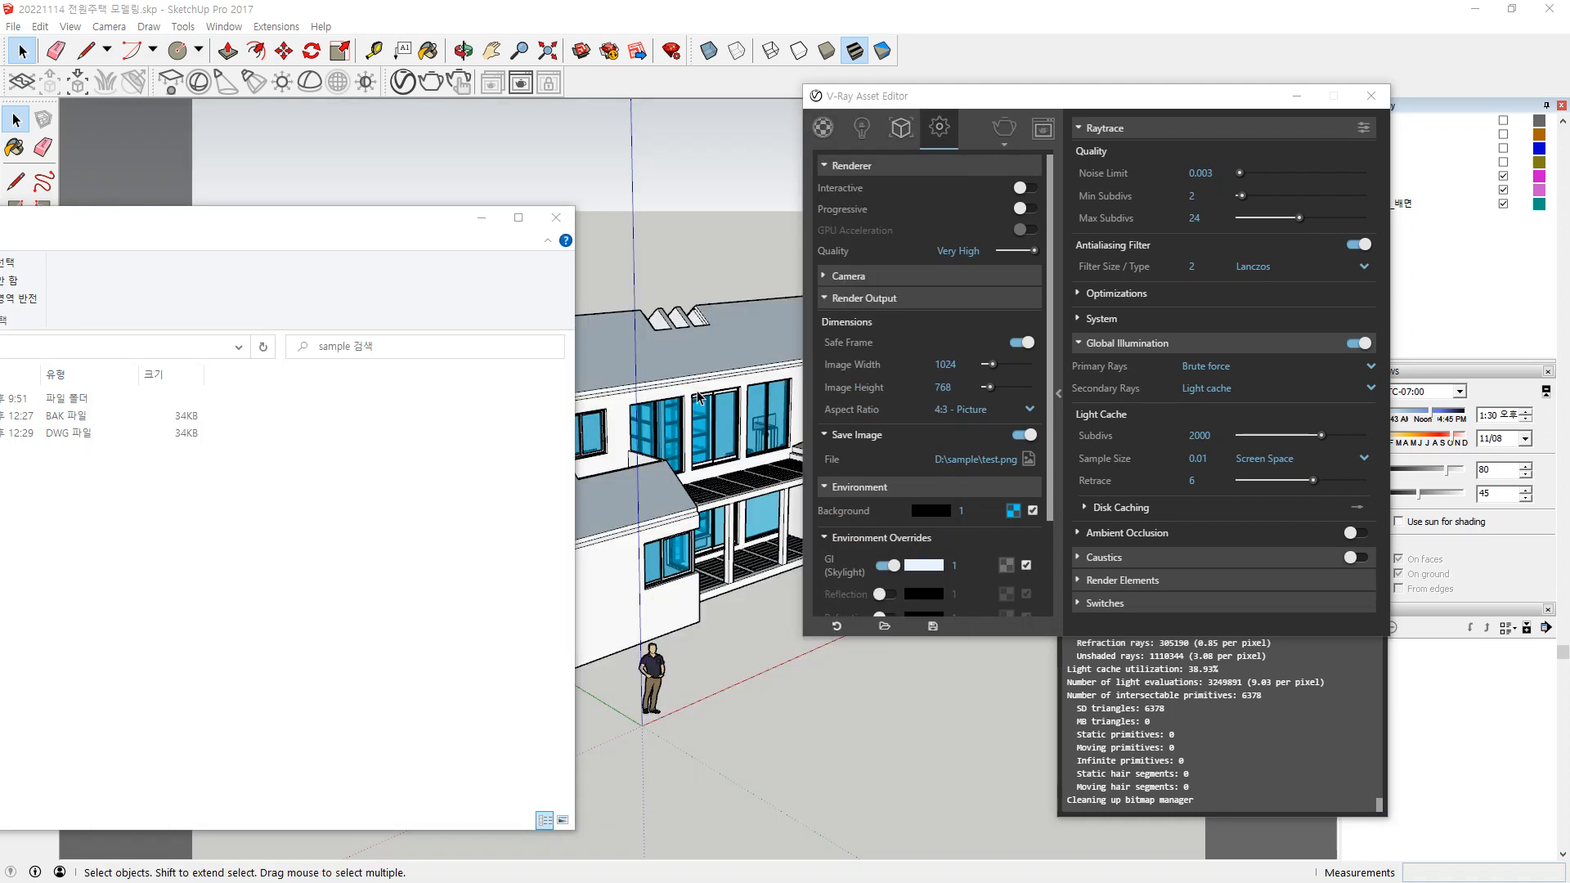
{"action": "left_click_drag", "start_coordinate": [186, 227], "coordinate": [913, 219]}
{"action": "mouse_move", "coordinate": [554, 218]}
{"action": "left_mouse_down"}
{"action": "mouse_move", "coordinate": [624, 559]}
{"action": "mouse_move", "coordinate": [571, 109]}
{"action": "mouse_move", "coordinate": [542, 336]}
{"action": "left_mouse_up"}
{"action": "left_click", "coordinate": [946, 98]}
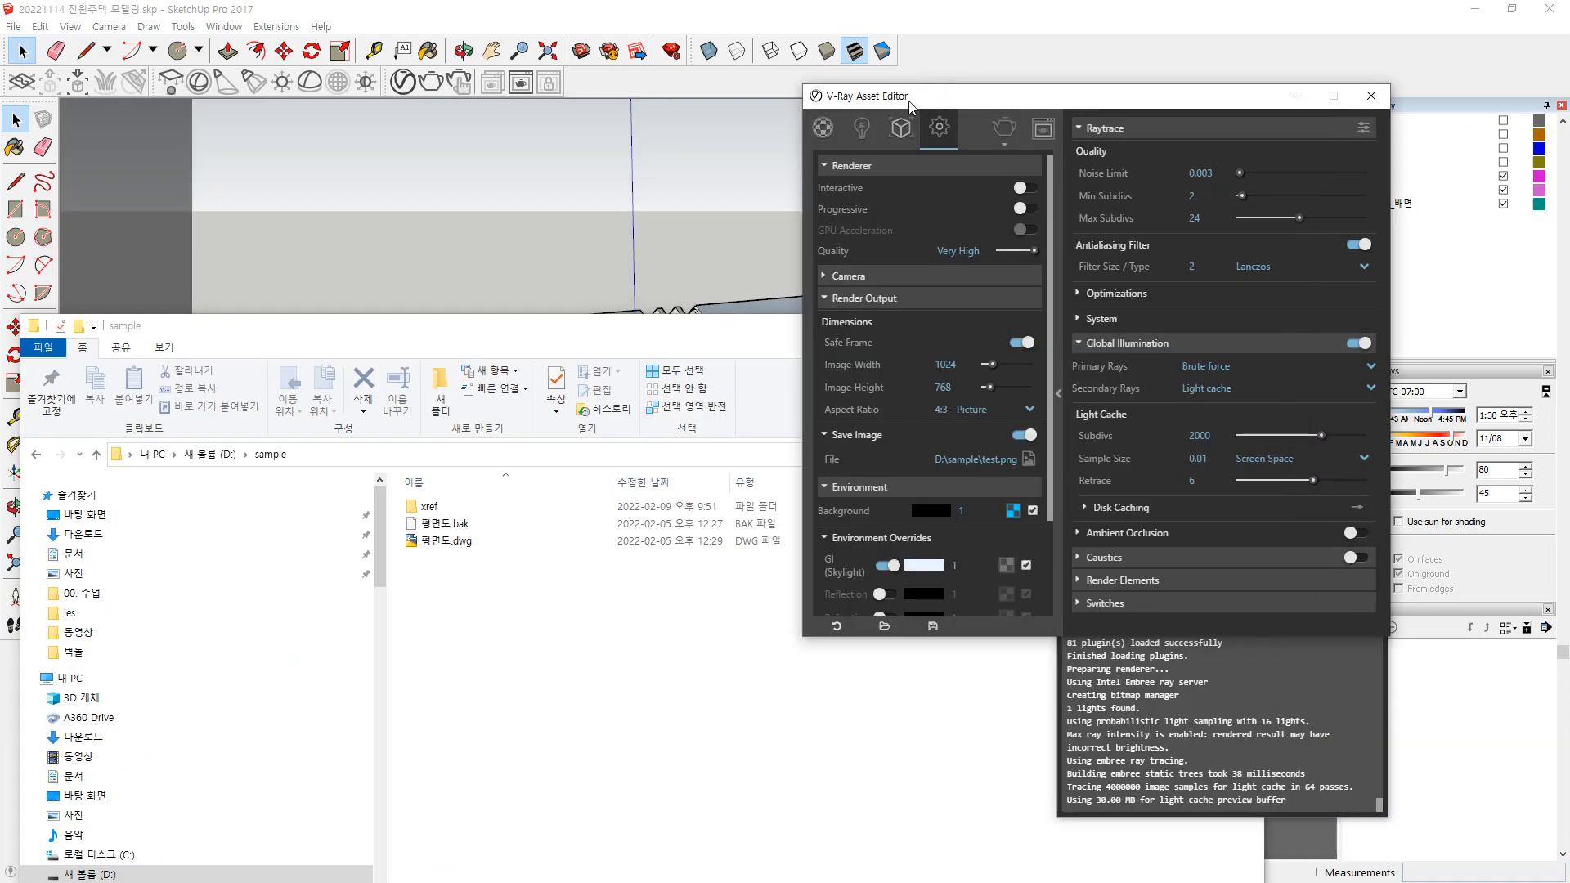
{"action": "left_click_drag", "start_coordinate": [764, 144], "coordinate": [1400, 279]}
{"action": "left_click_drag", "start_coordinate": [1266, 280], "coordinate": [1189, 272]}
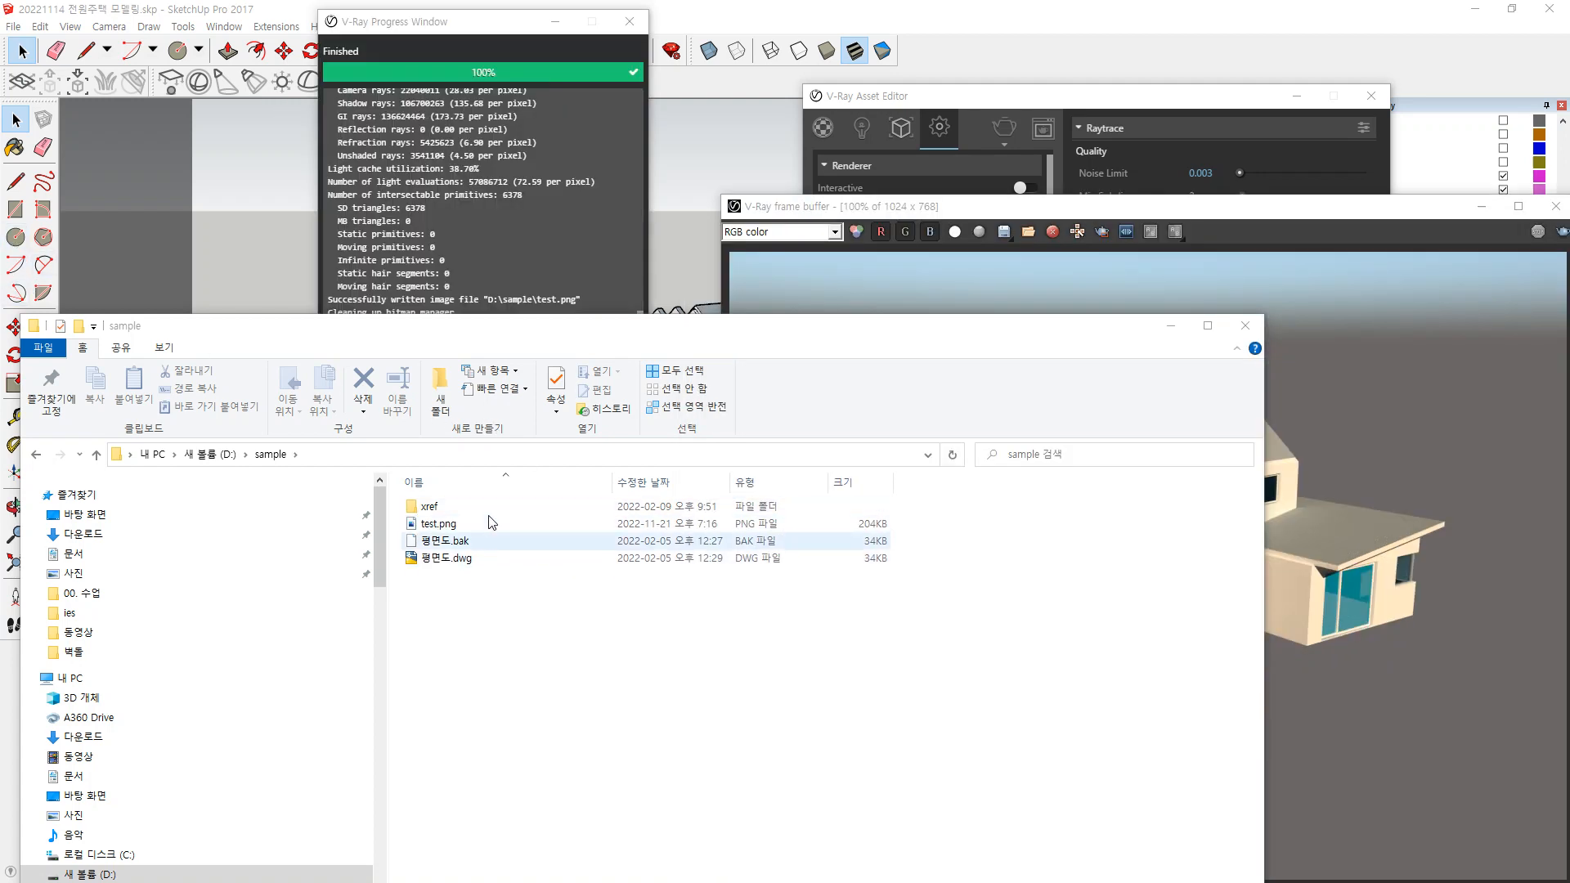
{"action": "double_click", "coordinate": [440, 539]}
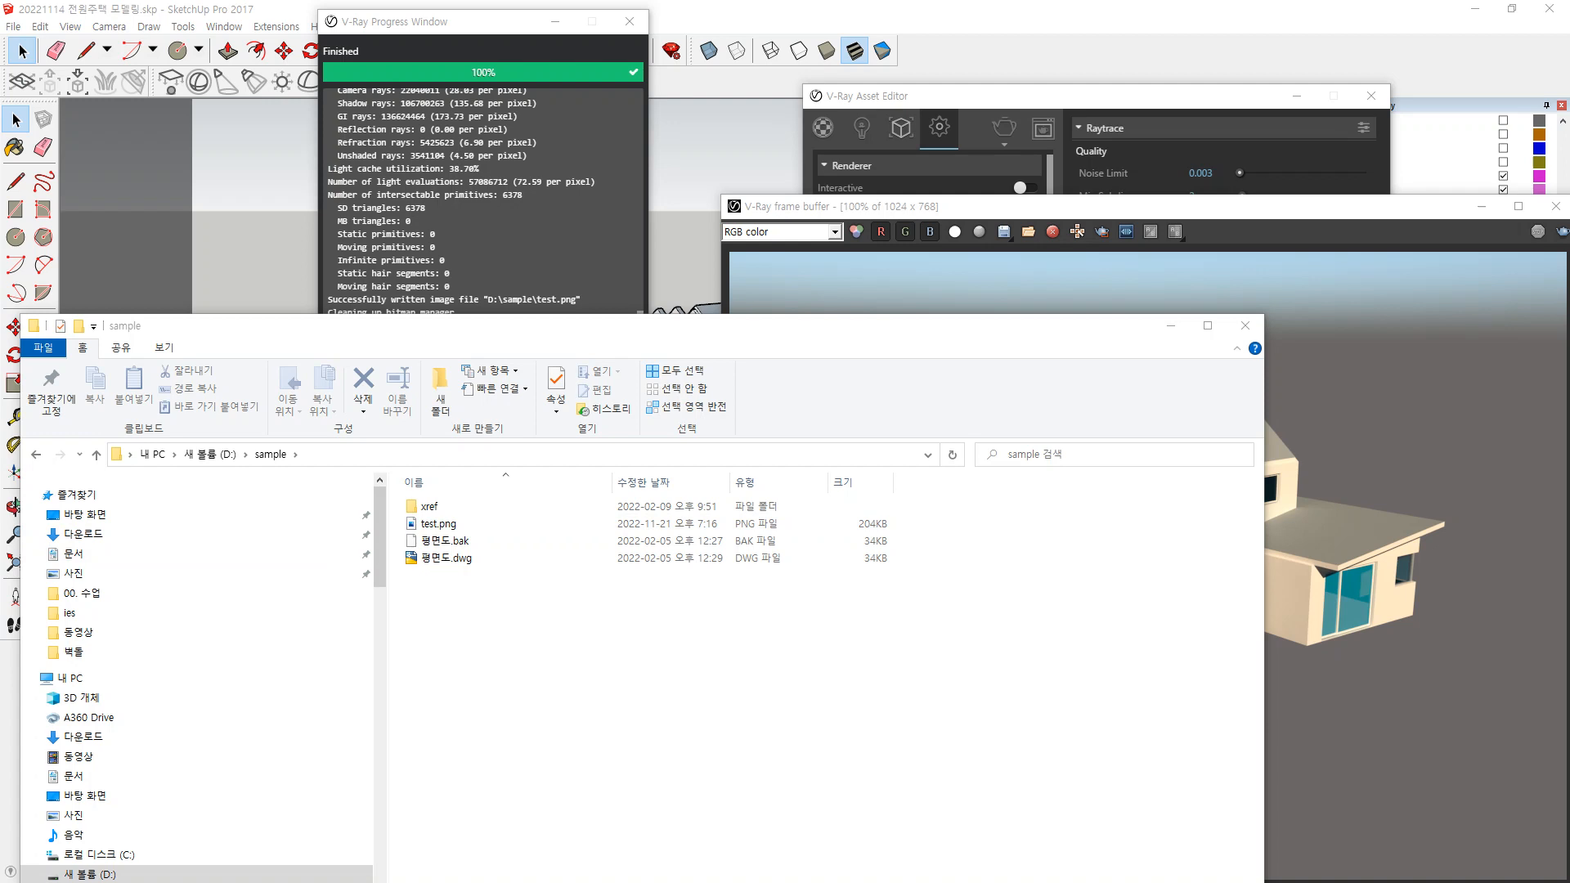
Return to the V-Ray Asset Editor and turn off automatic image saving in the render output settings.
{"action": "left_click", "coordinate": [11, 70]}
{"action": "mouse_move", "coordinate": [985, 99]}
{"action": "left_mouse_down"}
{"action": "mouse_move", "coordinate": [743, 51]}
{"action": "mouse_move", "coordinate": [396, 230]}
{"action": "left_mouse_up"}
{"action": "scroll", "coordinate": [368, 520], "scroll_direction": "down", "scroll_amount": 2}
{"action": "left_click", "coordinate": [434, 484]}
{"action": "scroll", "coordinate": [313, 582], "scroll_direction": "down", "scroll_amount": 1}
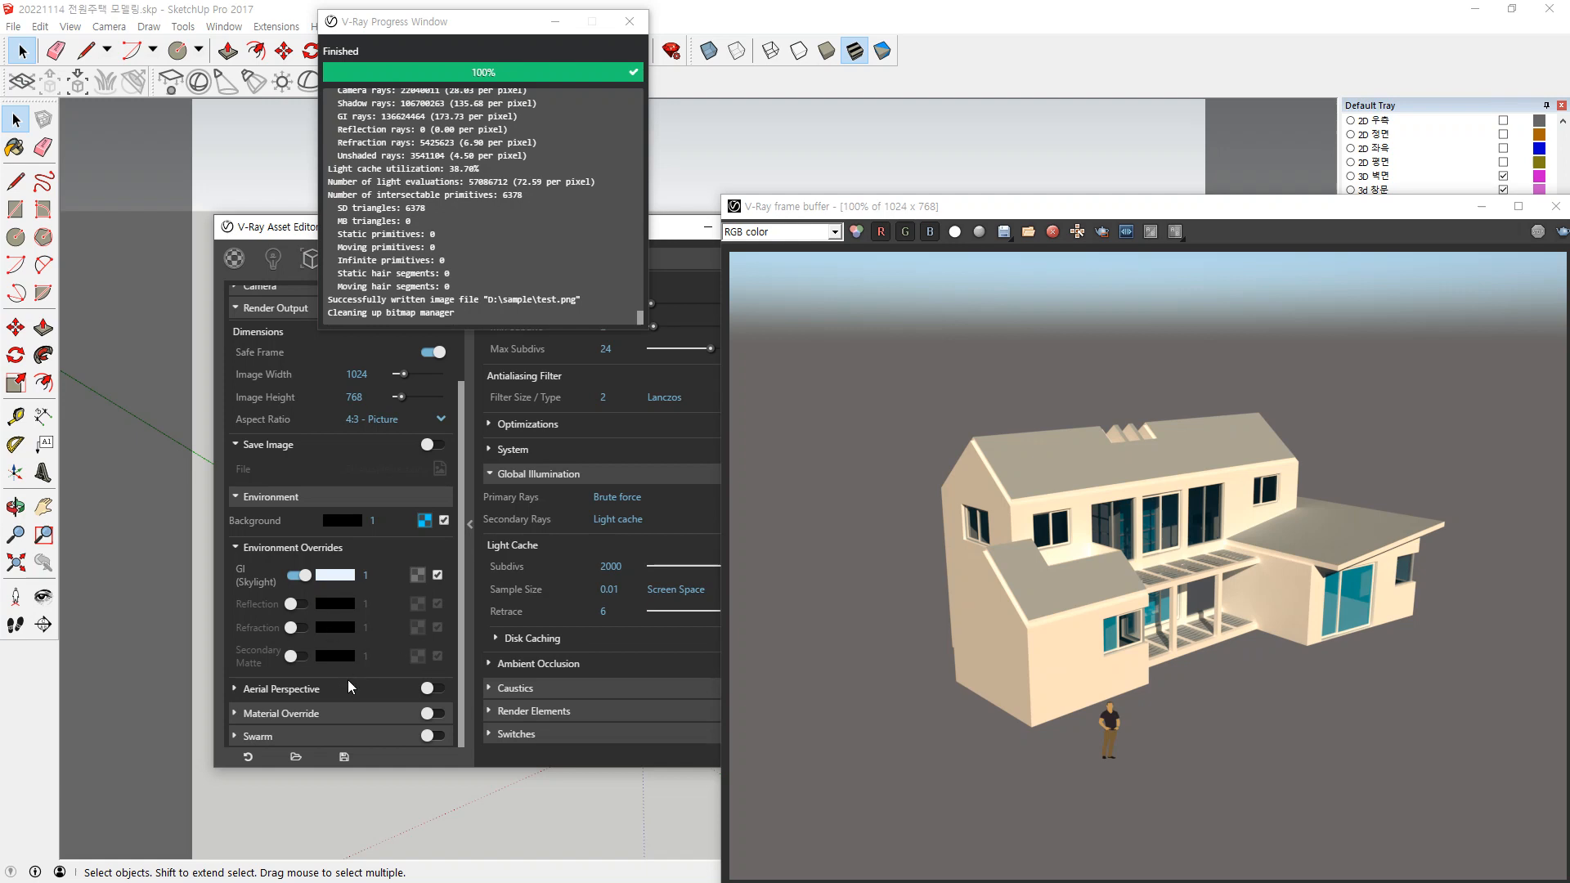
{"action": "left_click", "coordinate": [337, 515]}
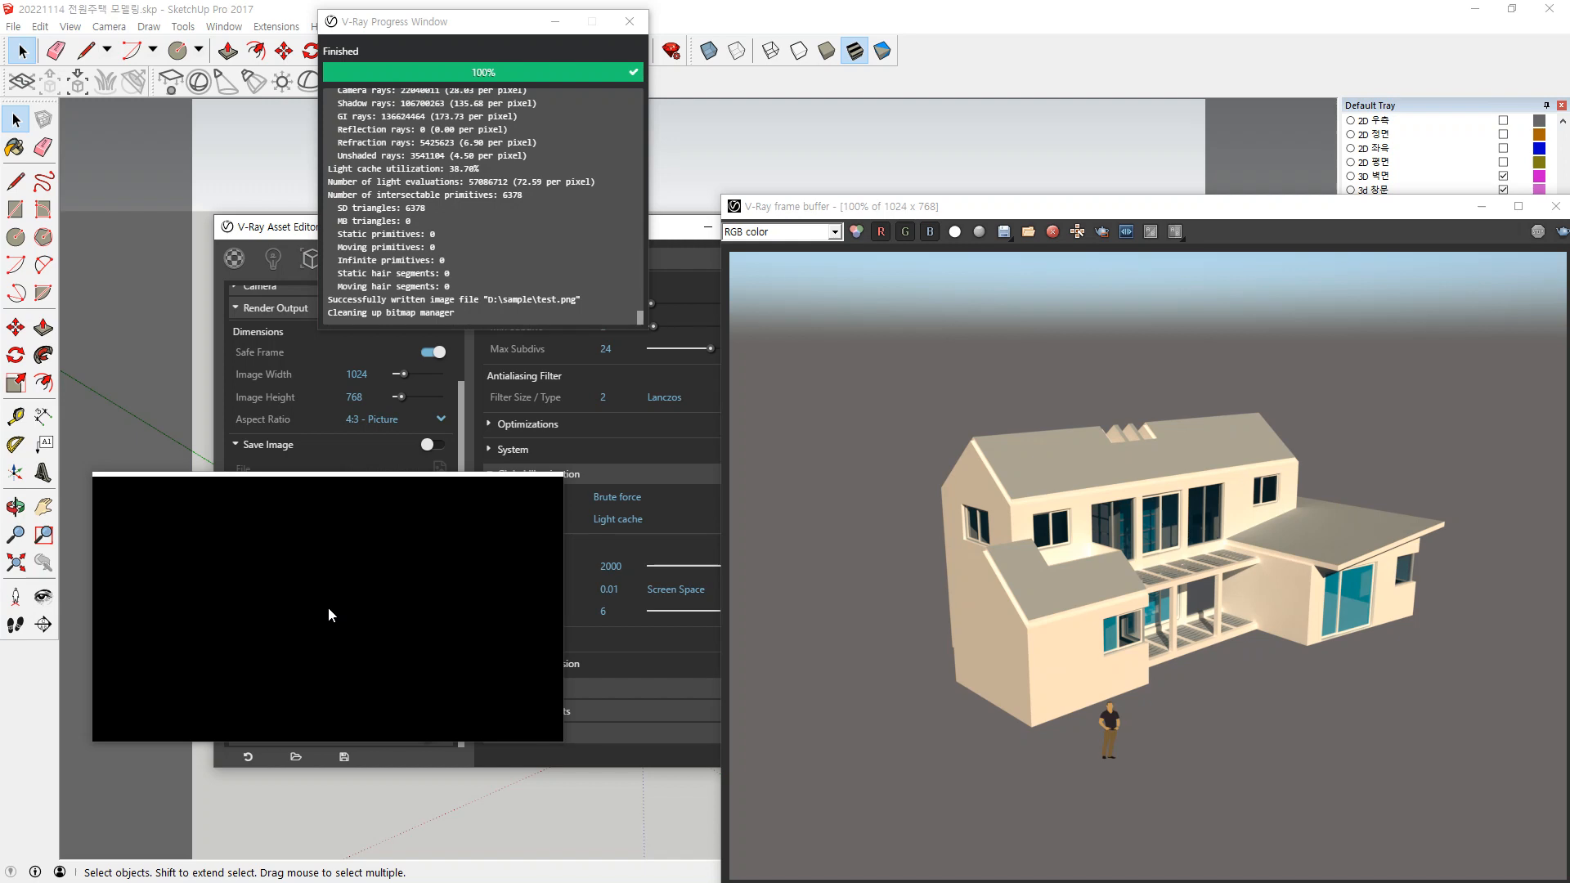
{"action": "left_click_drag", "start_coordinate": [330, 615], "coordinate": [601, 501]}
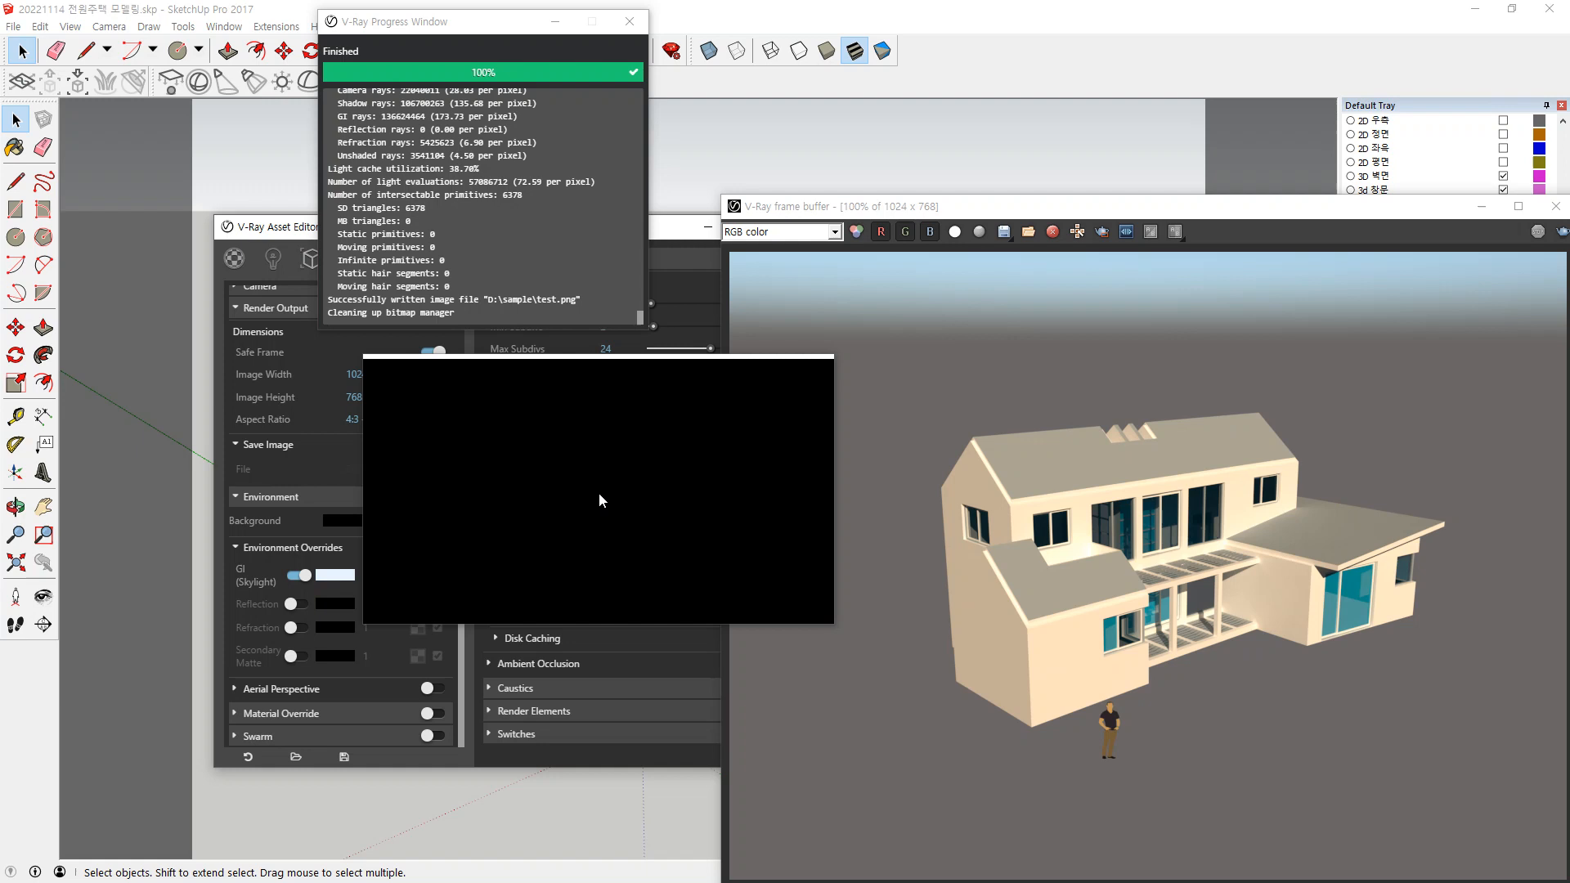
{"action": "key", "text": "super+Escape"}
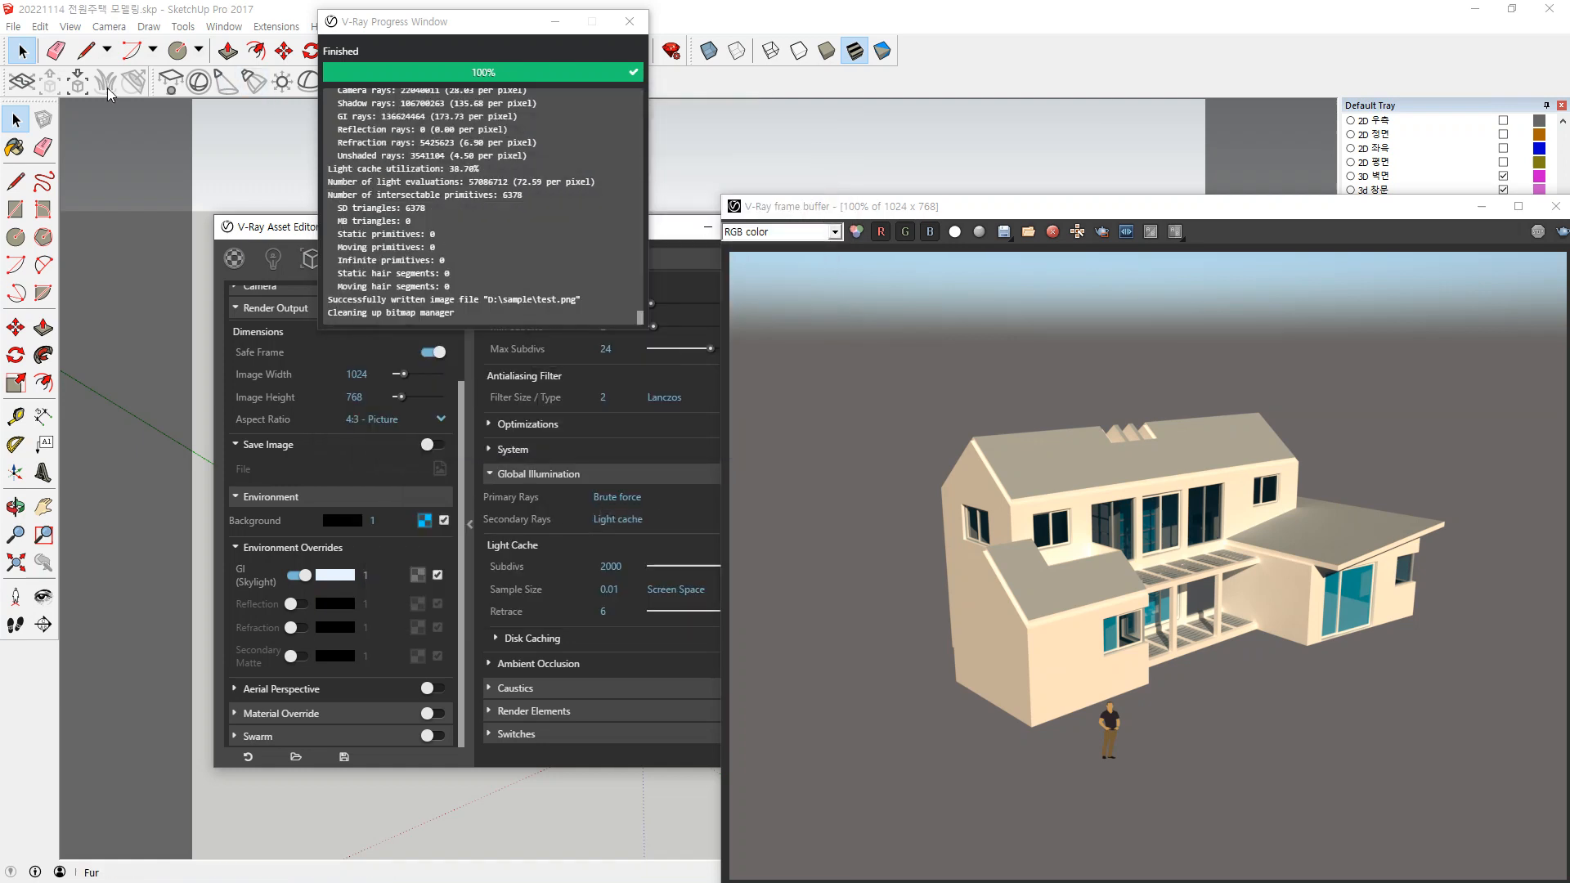
Open the living room model 20221101 거실 투시도 만들기.skp and close the leftover V-Ray progress window.
{"action": "left_click", "coordinate": [13, 26]}
{"action": "left_click", "coordinate": [98, 72]}
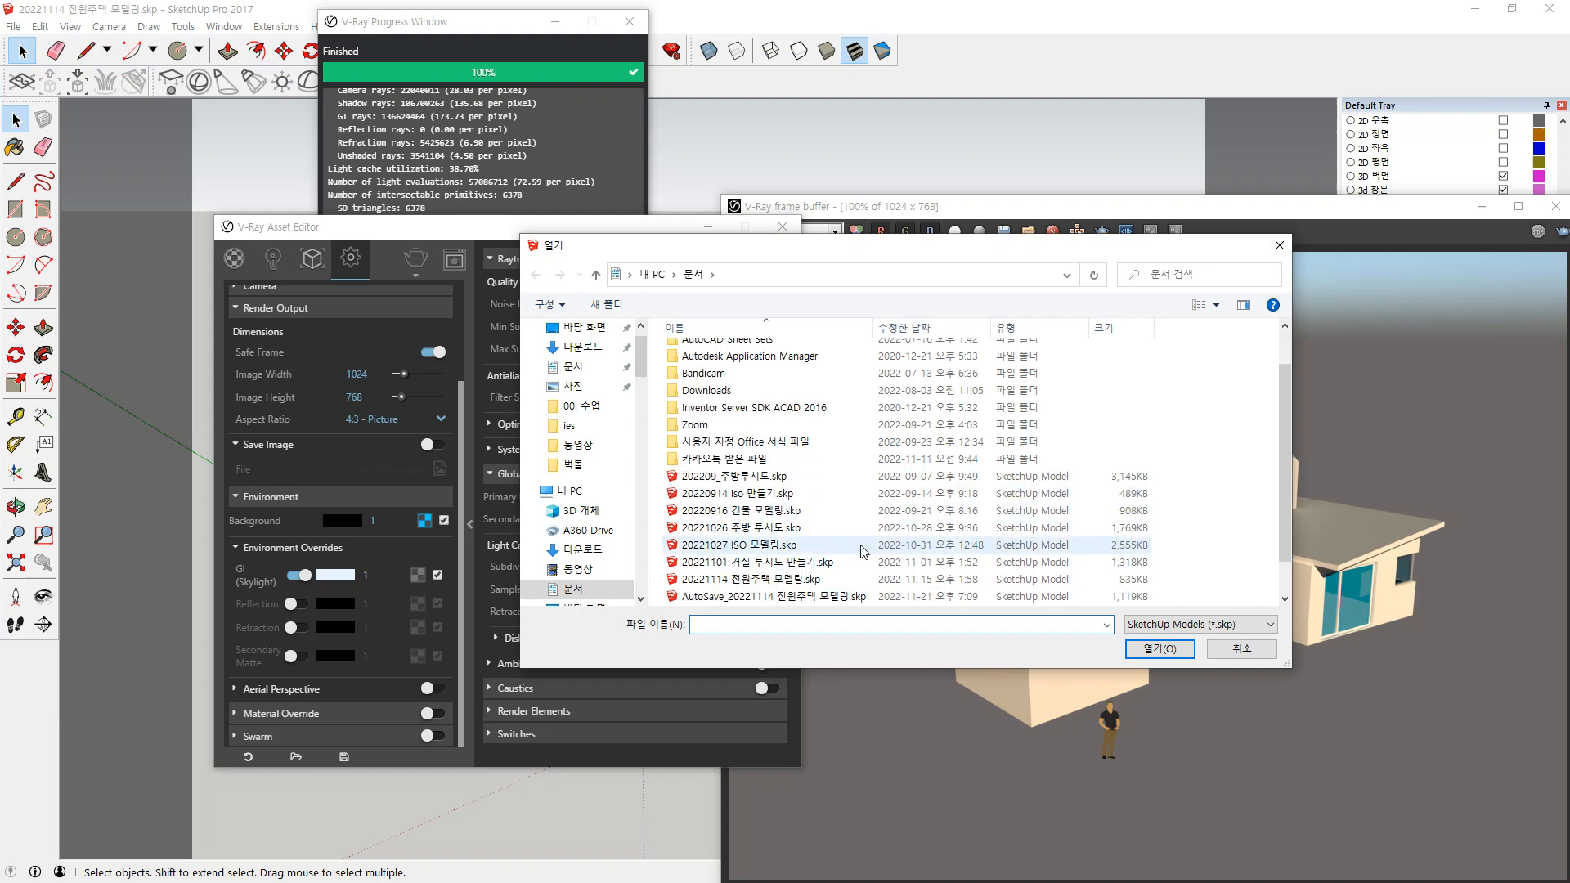
{"action": "scroll", "coordinate": [863, 552], "scroll_direction": "down", "scroll_amount": 2}
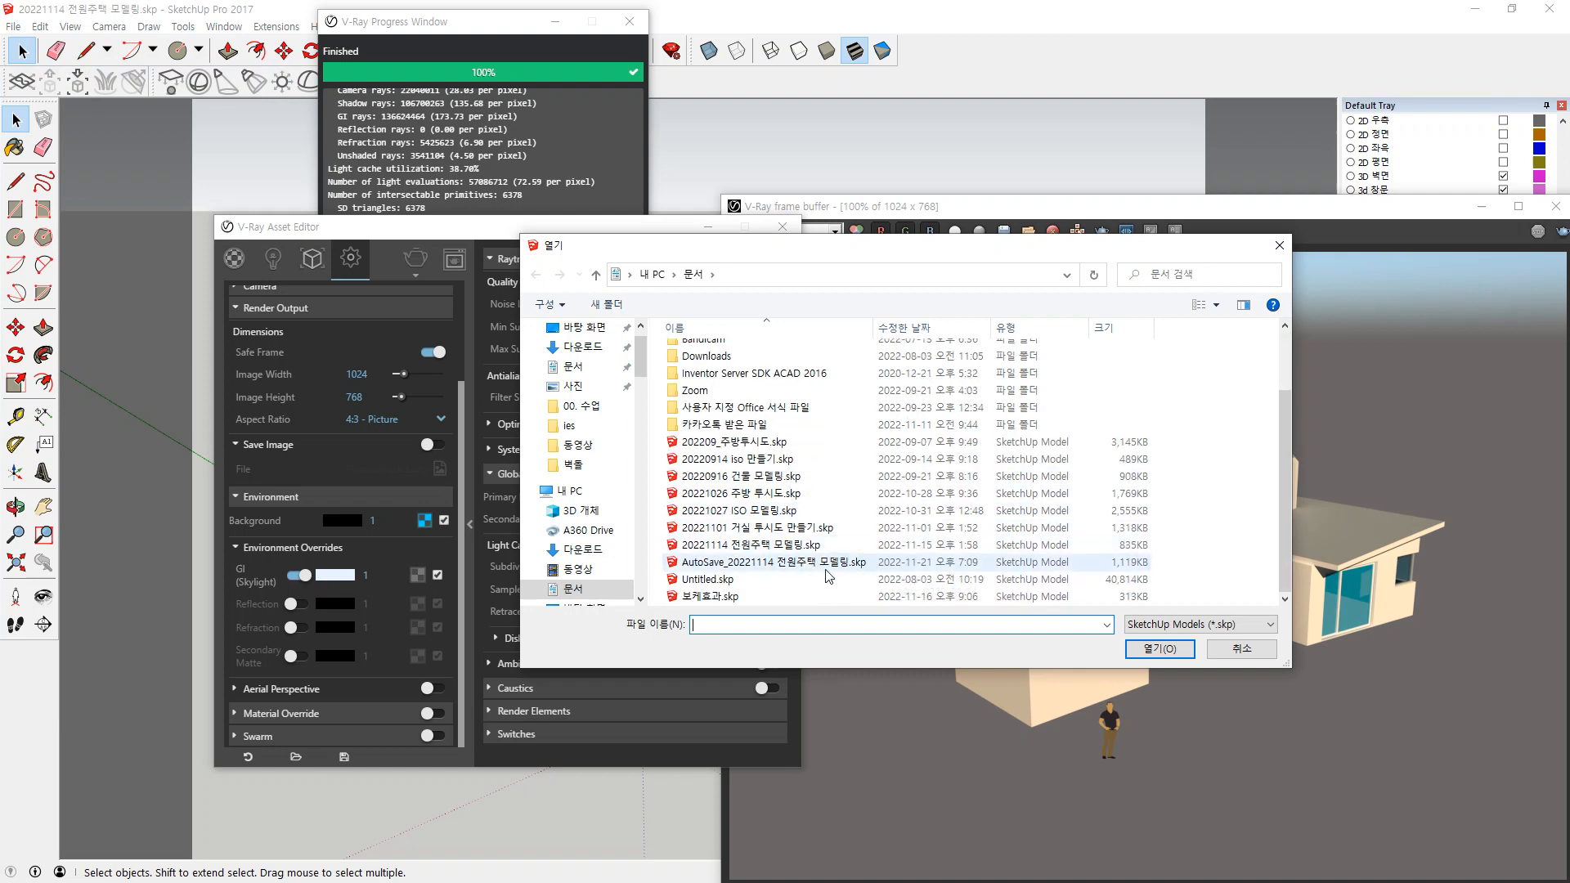
{"action": "left_click", "coordinate": [770, 530]}
{"action": "double_click", "coordinate": [771, 530]}
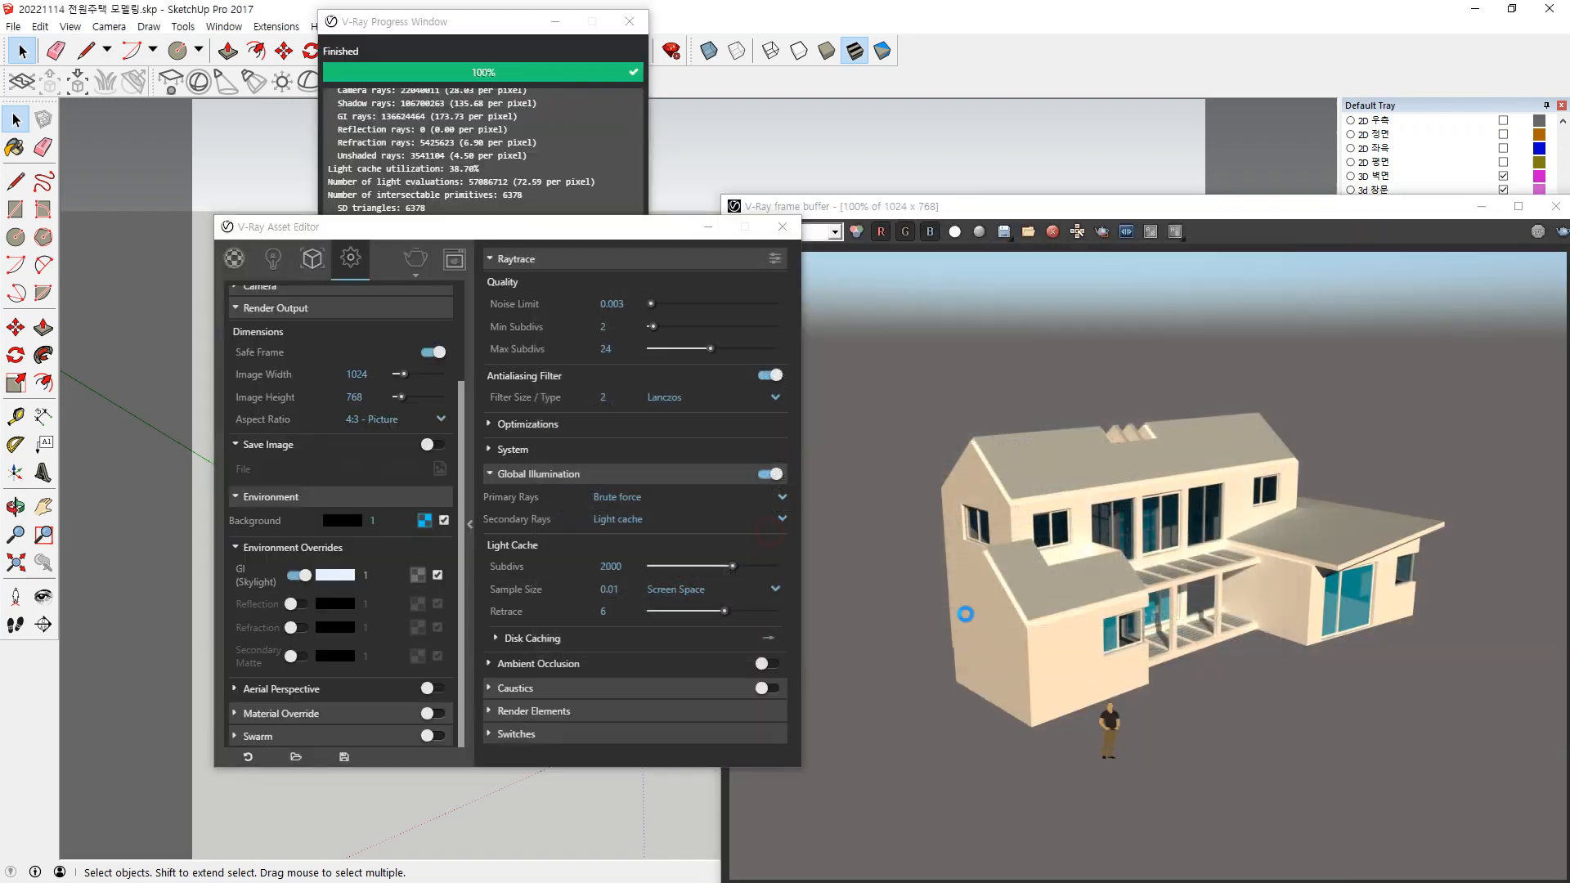
{"action": "left_click", "coordinate": [815, 482]}
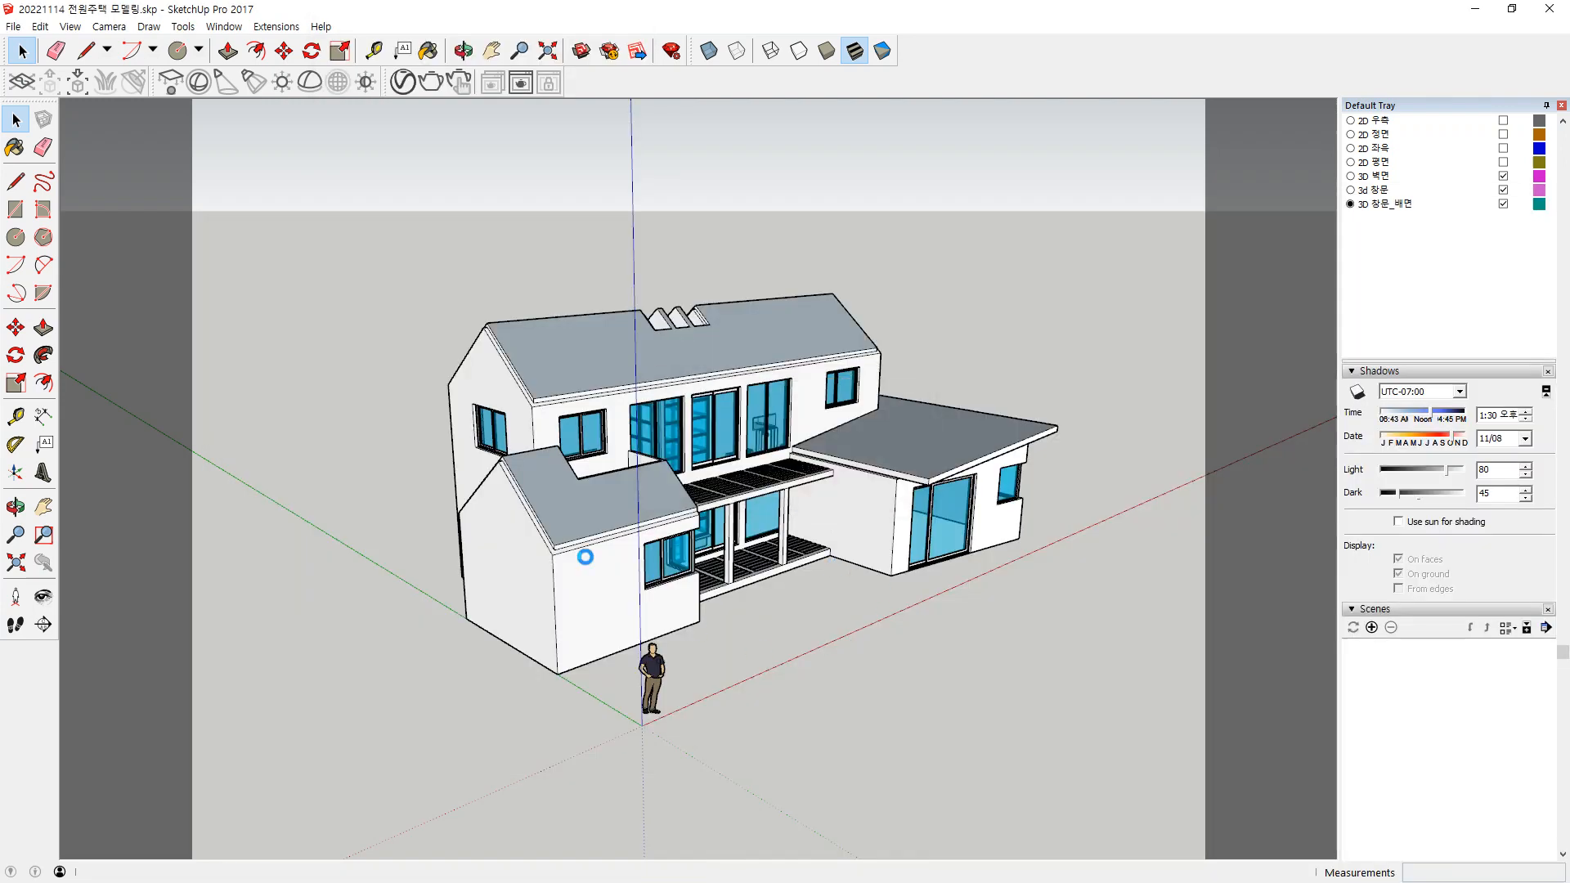
{"action": "left_click_drag", "start_coordinate": [1284, 214], "coordinate": [538, 326]}
{"action": "left_click", "coordinate": [812, 318]}
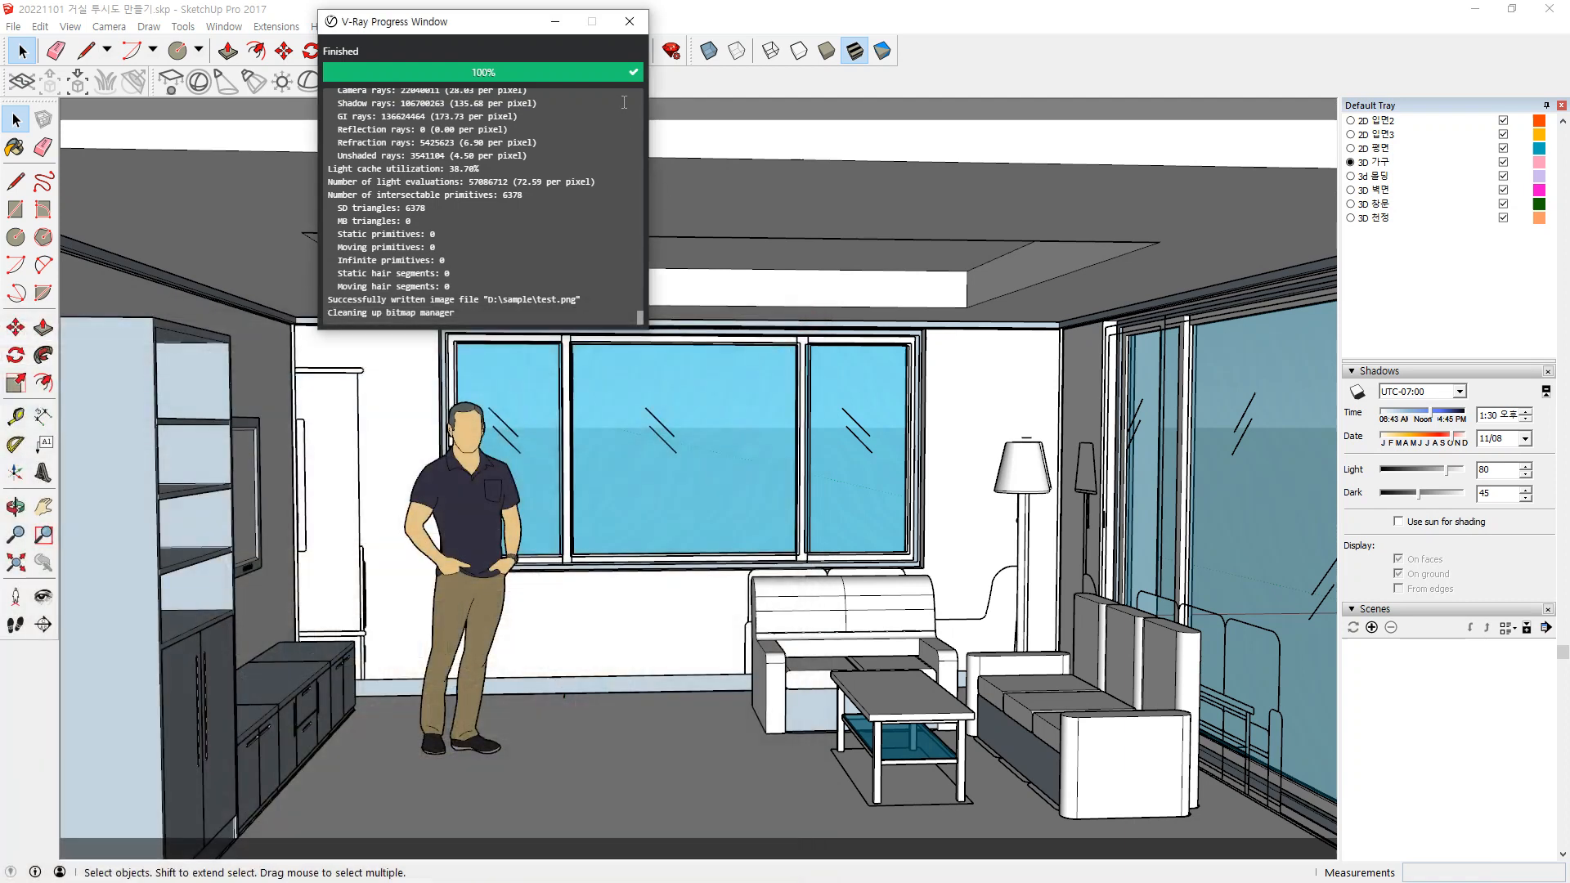
{"action": "left_click", "coordinate": [629, 24]}
Open the V-Ray Asset Editor for the living room model and turn off progressive rendering.
{"action": "left_click", "coordinate": [402, 81]}
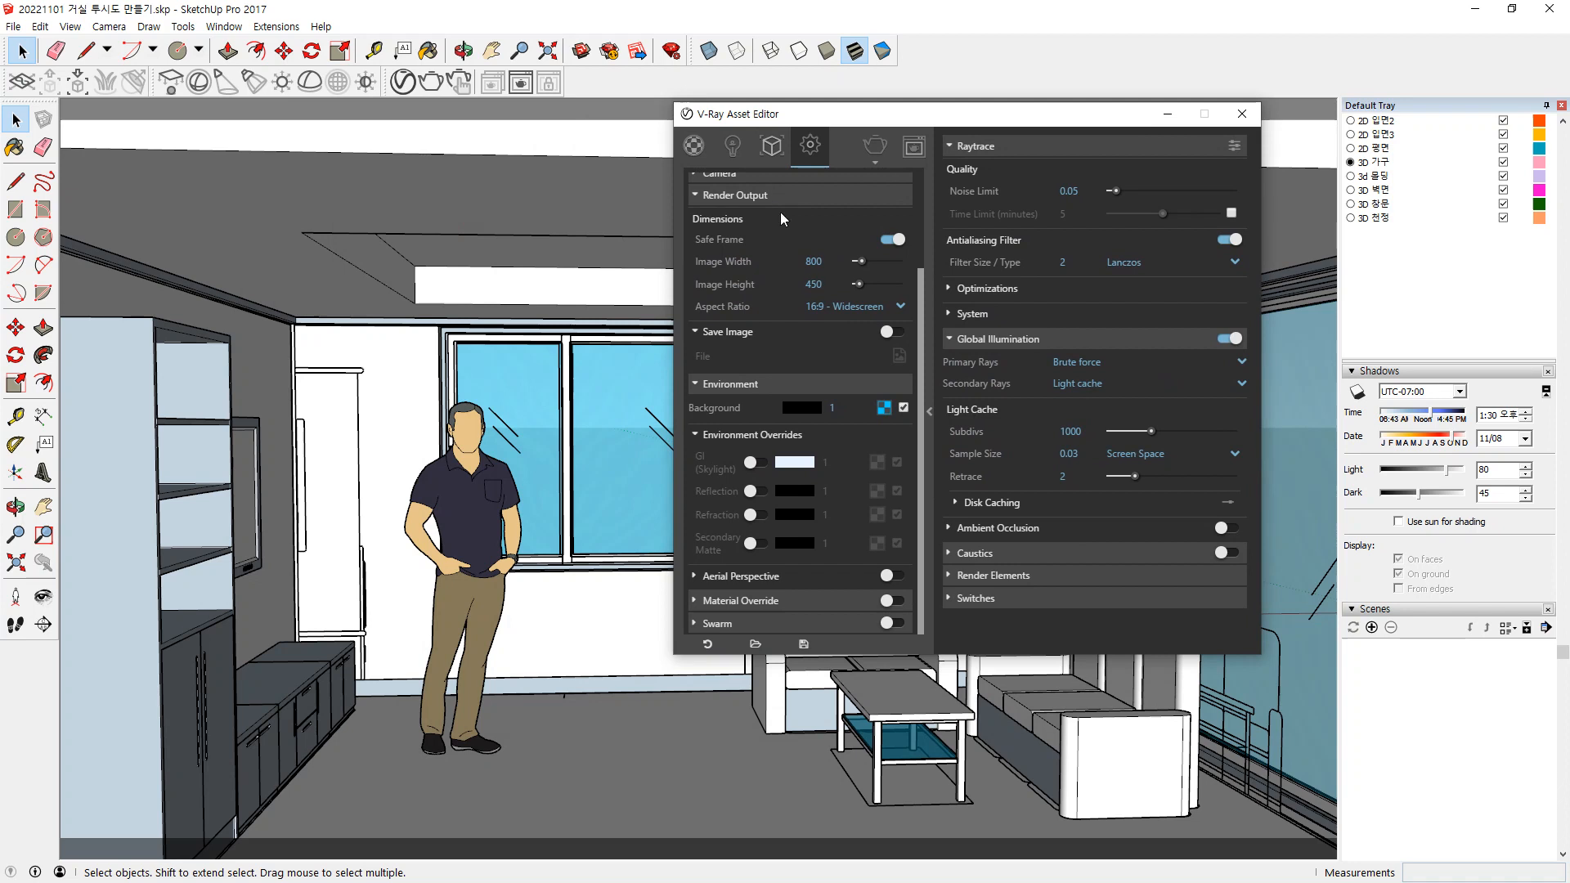
{"action": "scroll", "coordinate": [778, 193], "scroll_direction": "up", "scroll_amount": 3}
{"action": "left_click", "coordinate": [894, 227]}
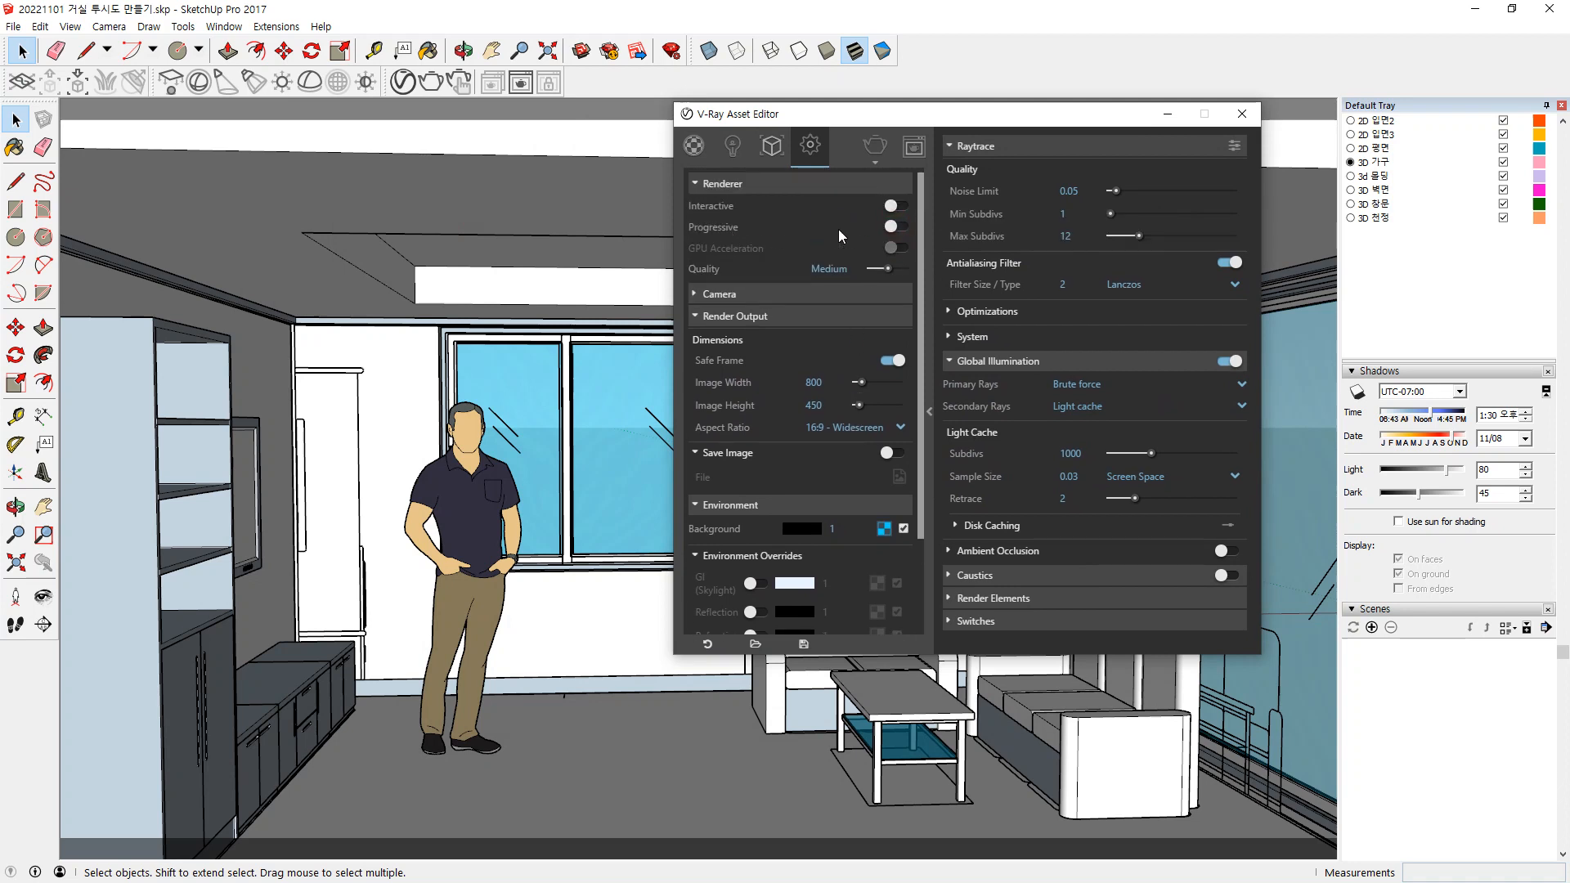
Expand the V-Ray camera settings and examine the camera, render output and environment override options.
{"action": "left_click", "coordinate": [736, 293]}
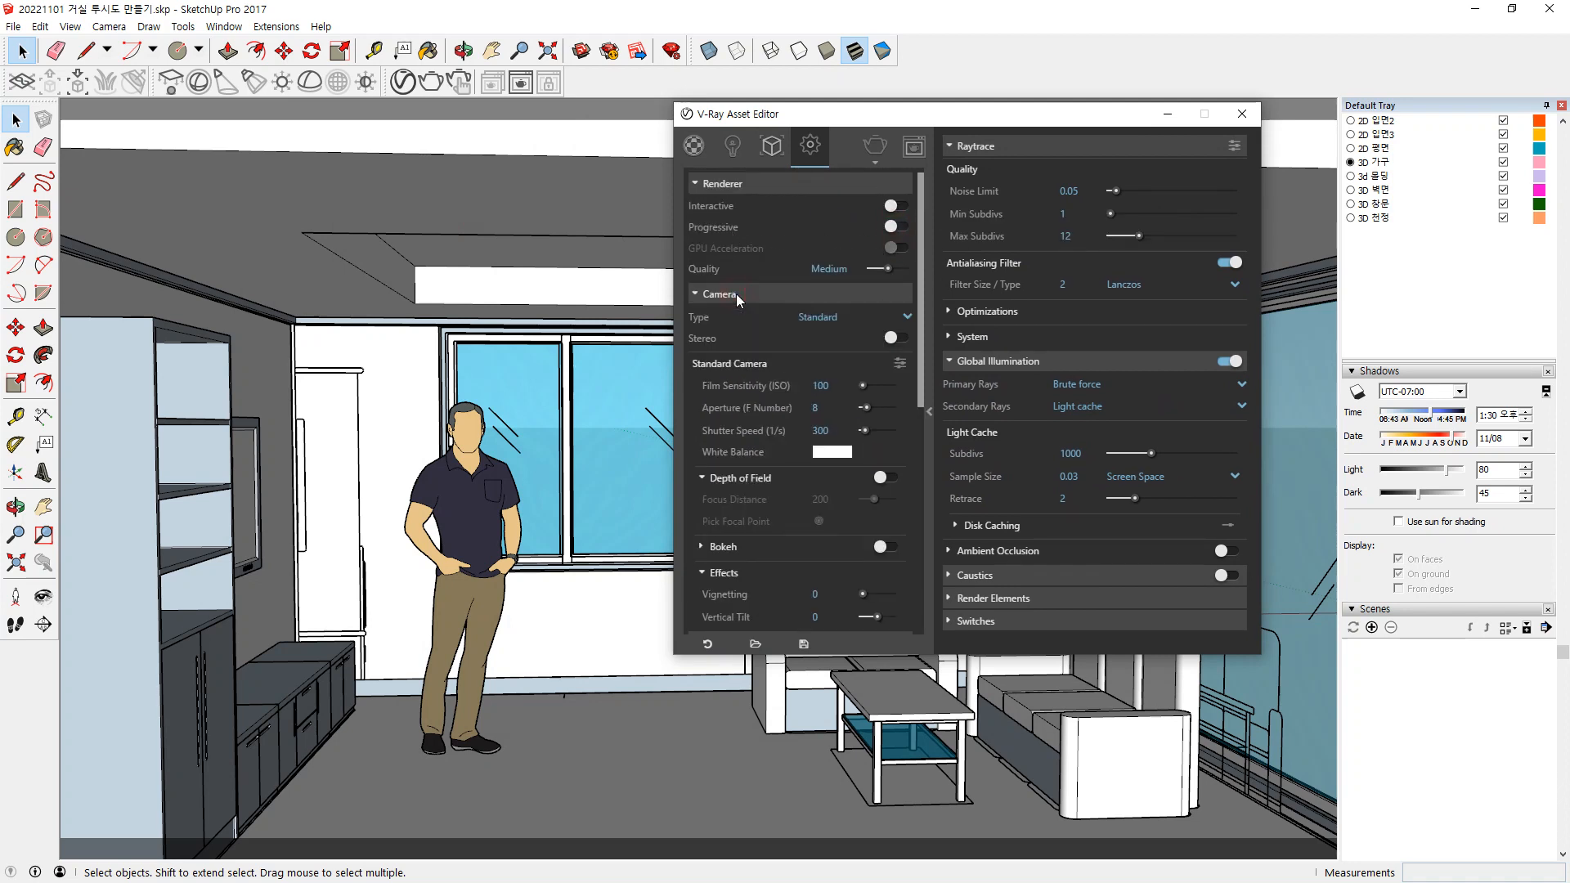
{"action": "scroll", "coordinate": [845, 507], "scroll_direction": "down", "scroll_amount": 1}
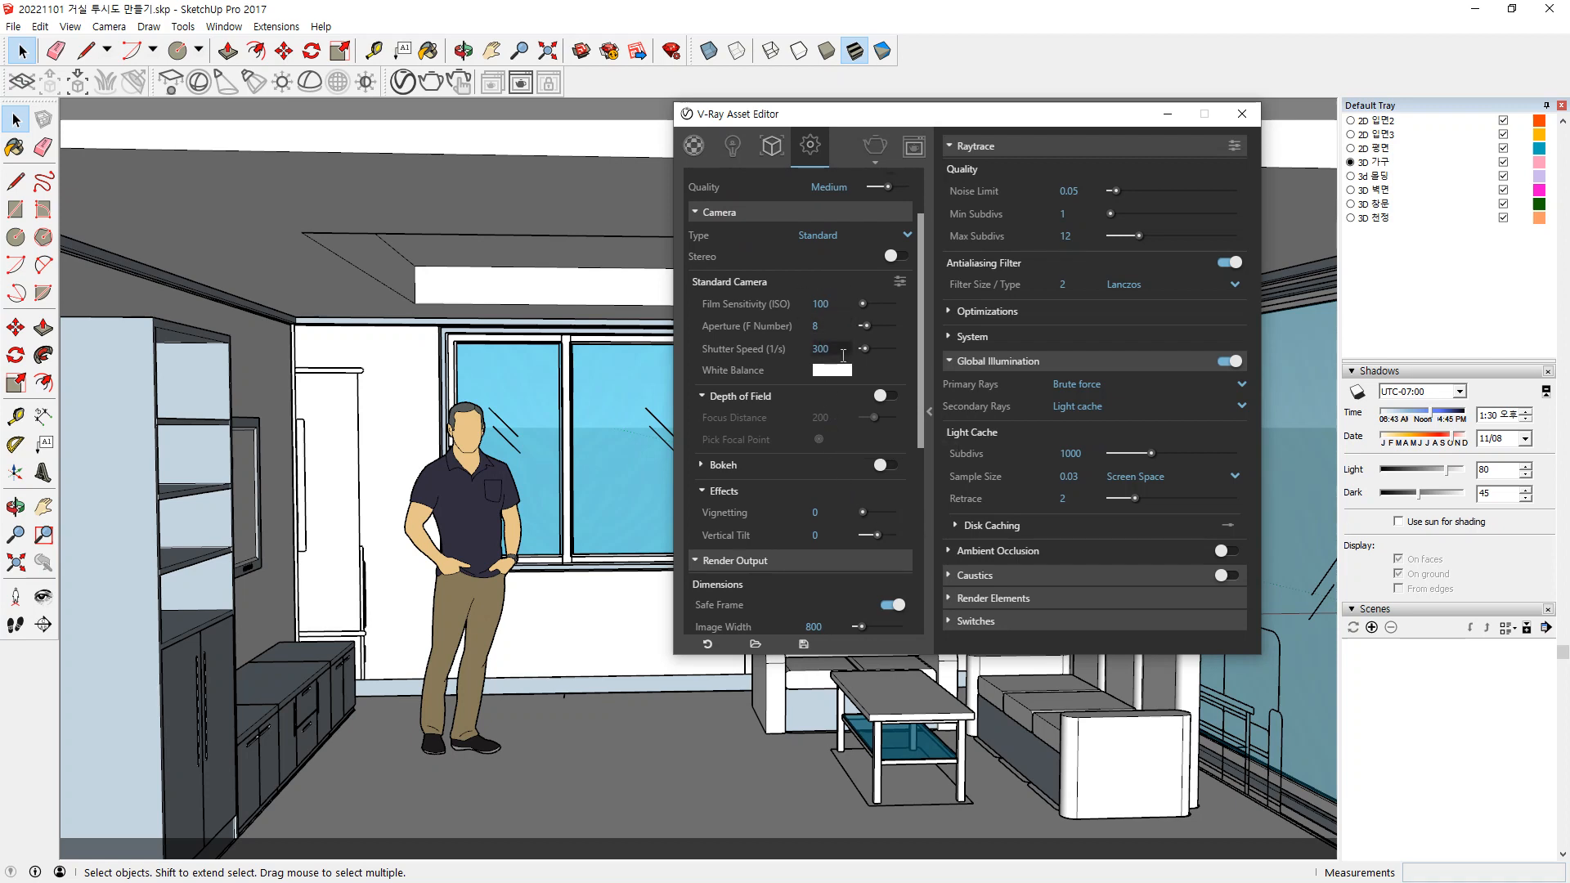
{"action": "scroll", "coordinate": [841, 356], "scroll_direction": "down", "scroll_amount": 2}
{"action": "scroll", "coordinate": [834, 409], "scroll_direction": "down", "scroll_amount": 1}
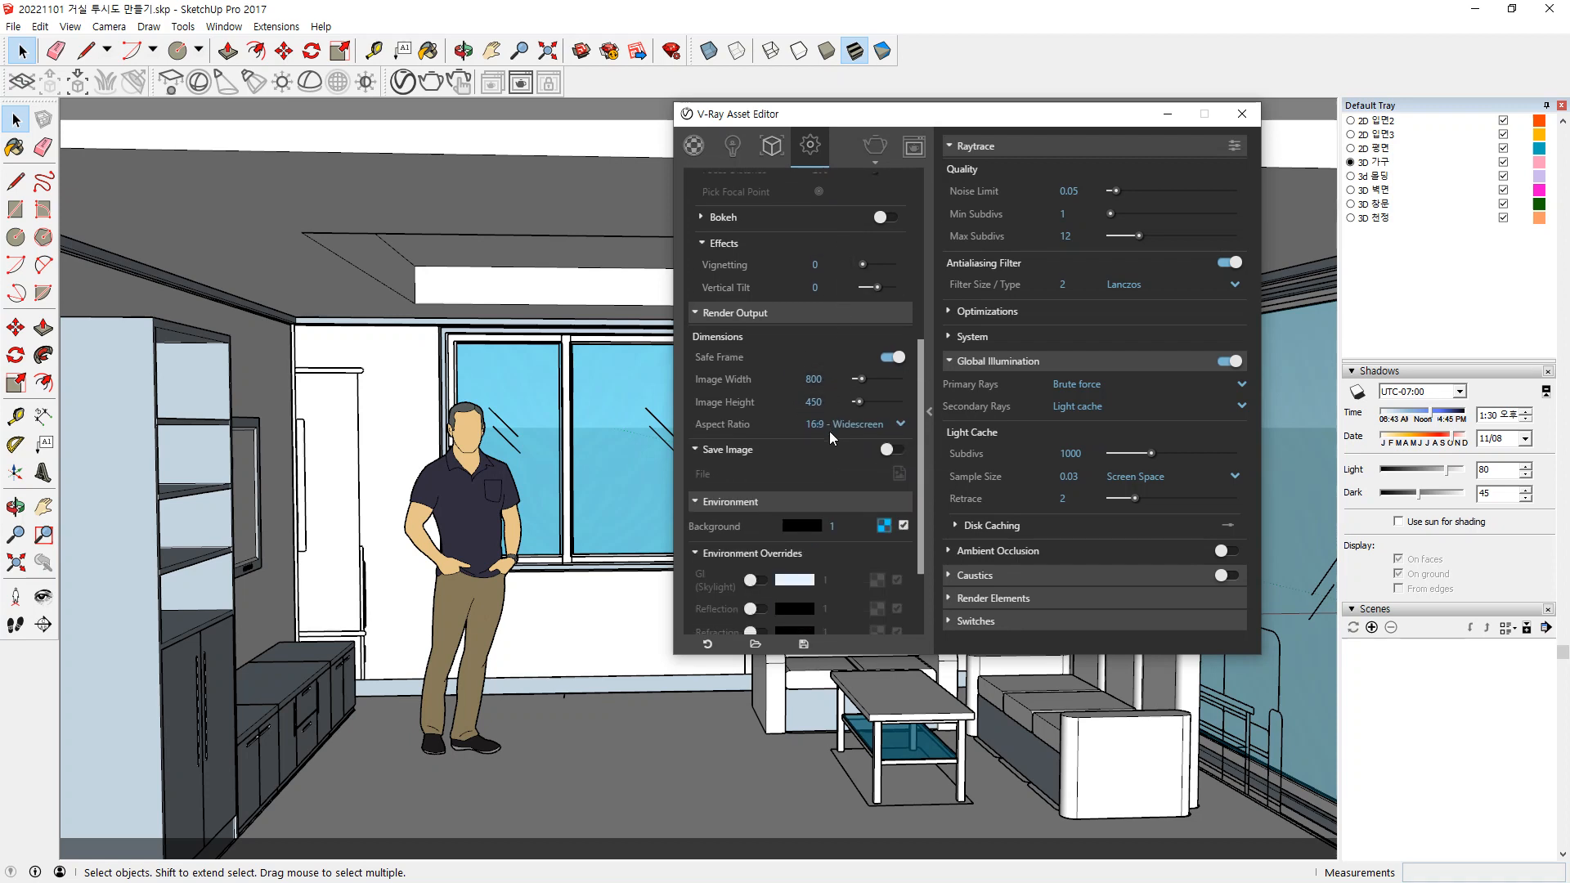
{"action": "scroll", "coordinate": [830, 432], "scroll_direction": "down", "scroll_amount": 2}
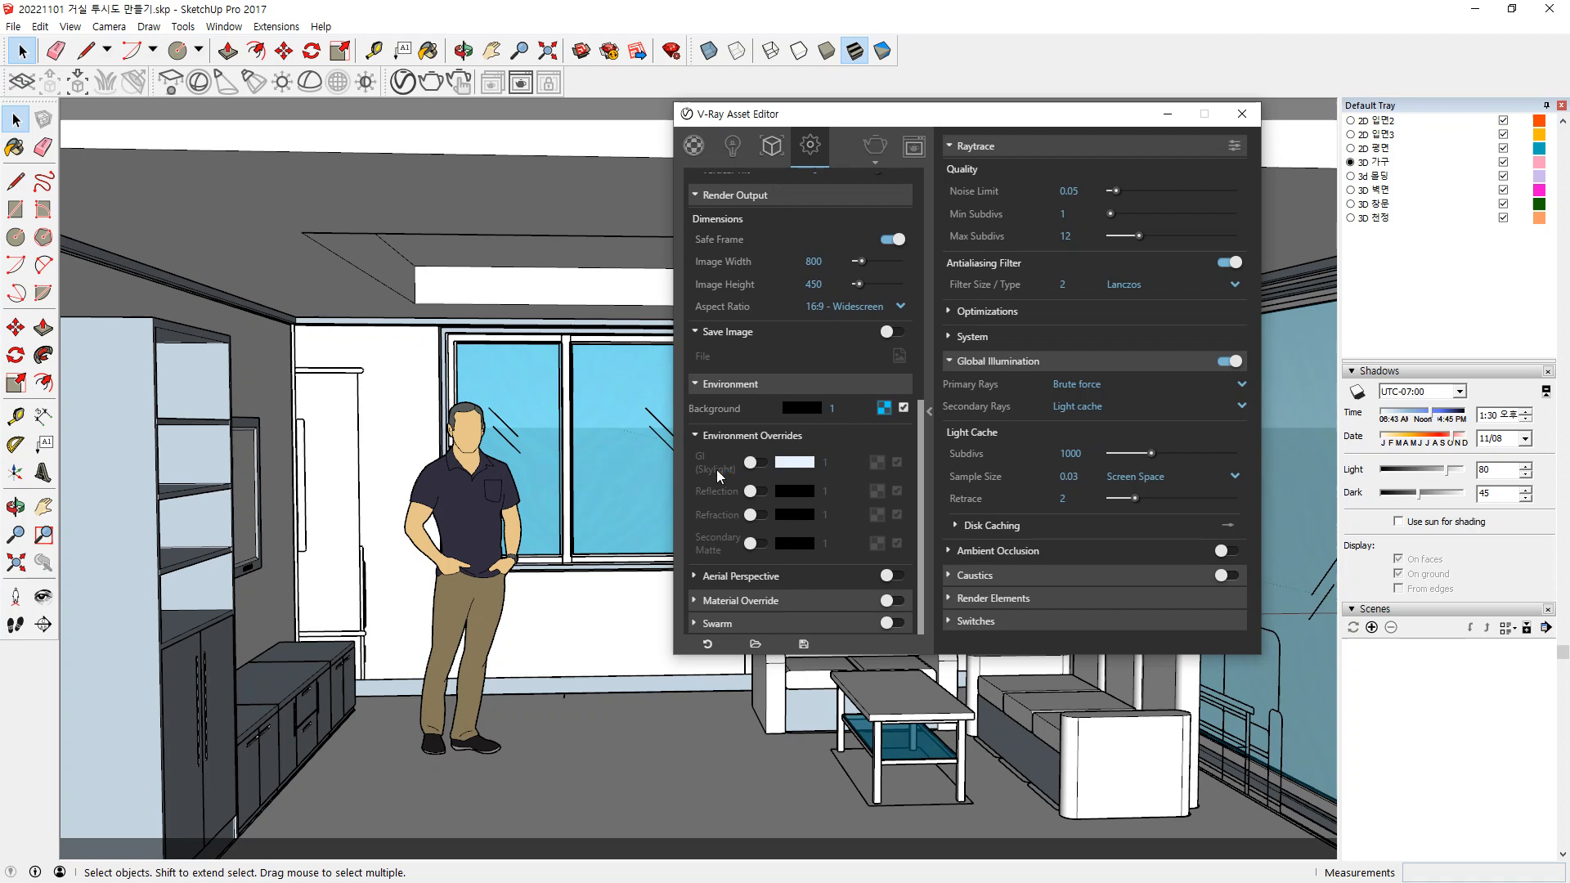
{"action": "key", "text": "super+plus"}
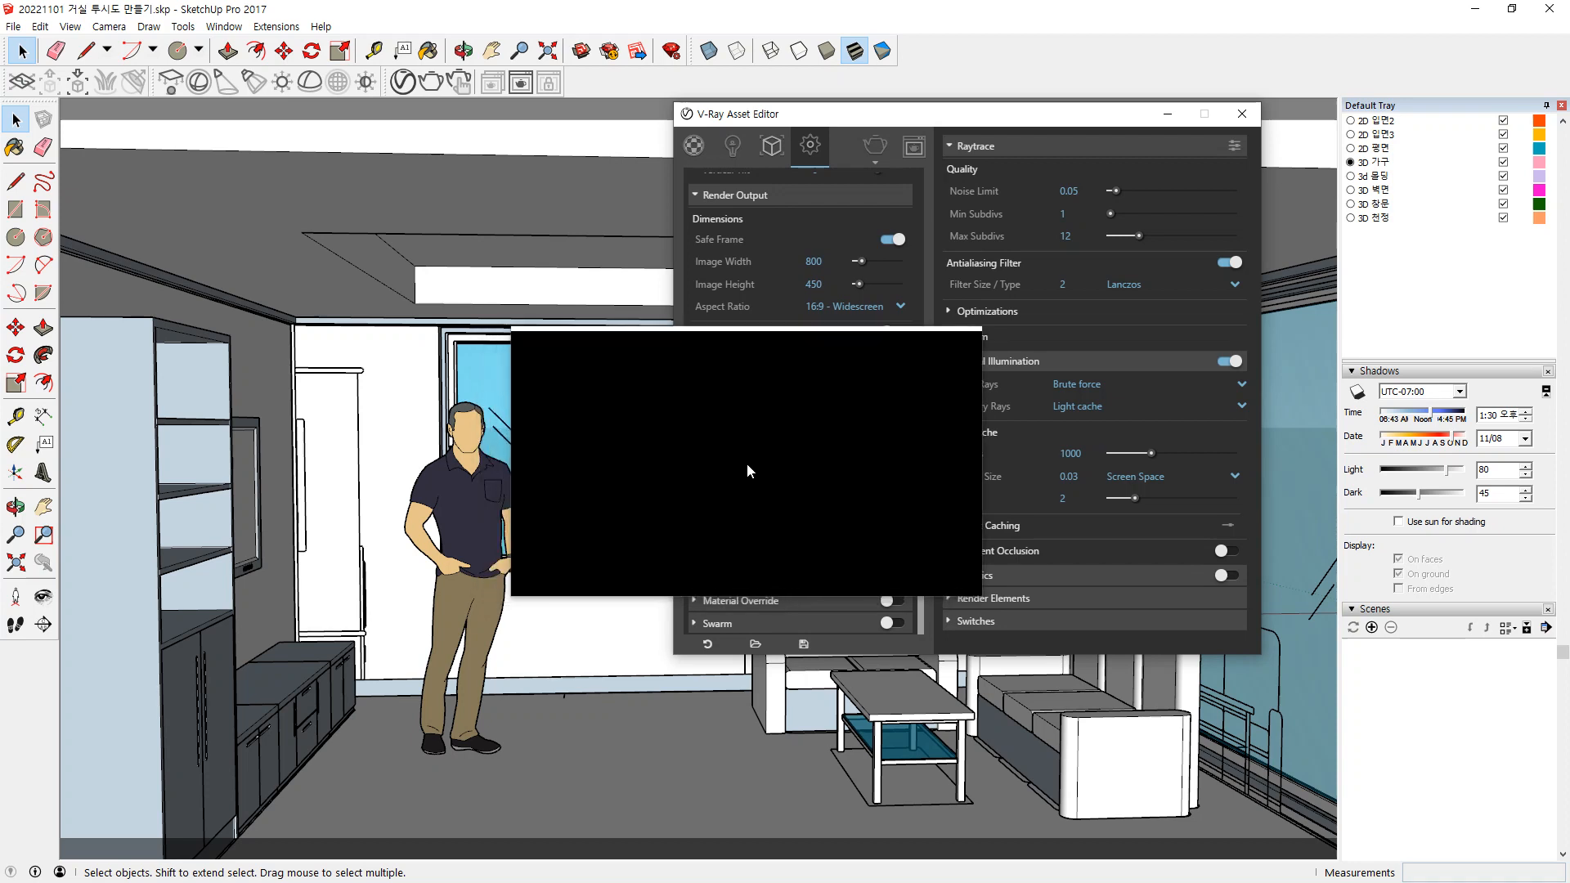
{"action": "key", "text": "super+Escape"}
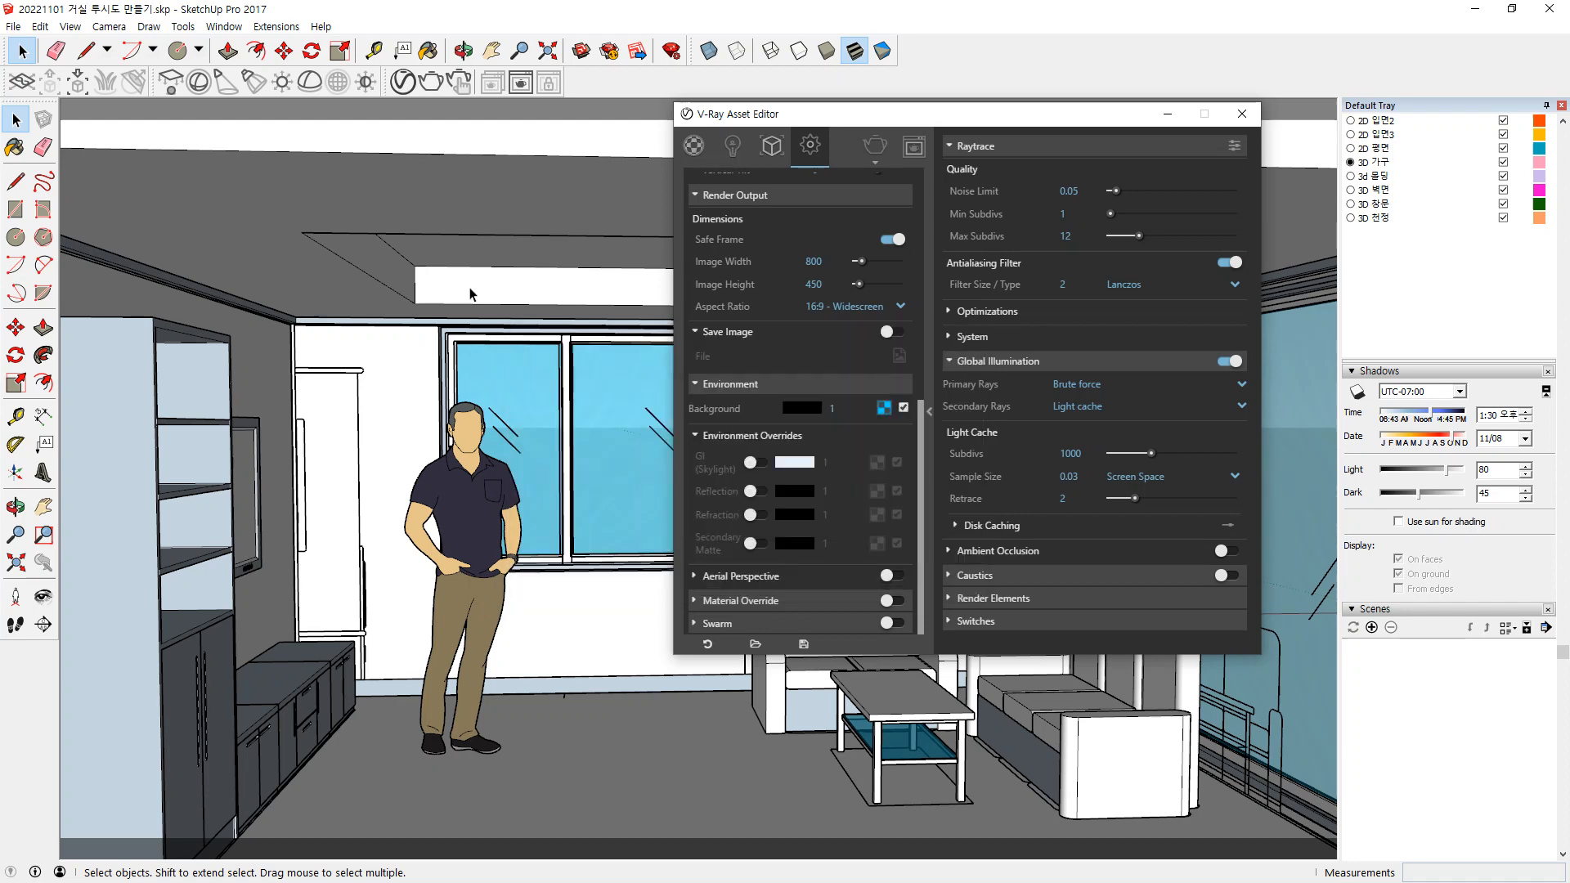
Render the living room with V-Ray and arrange the Asset Editor and frame buffer windows side by side.
{"action": "left_click", "coordinate": [871, 149]}
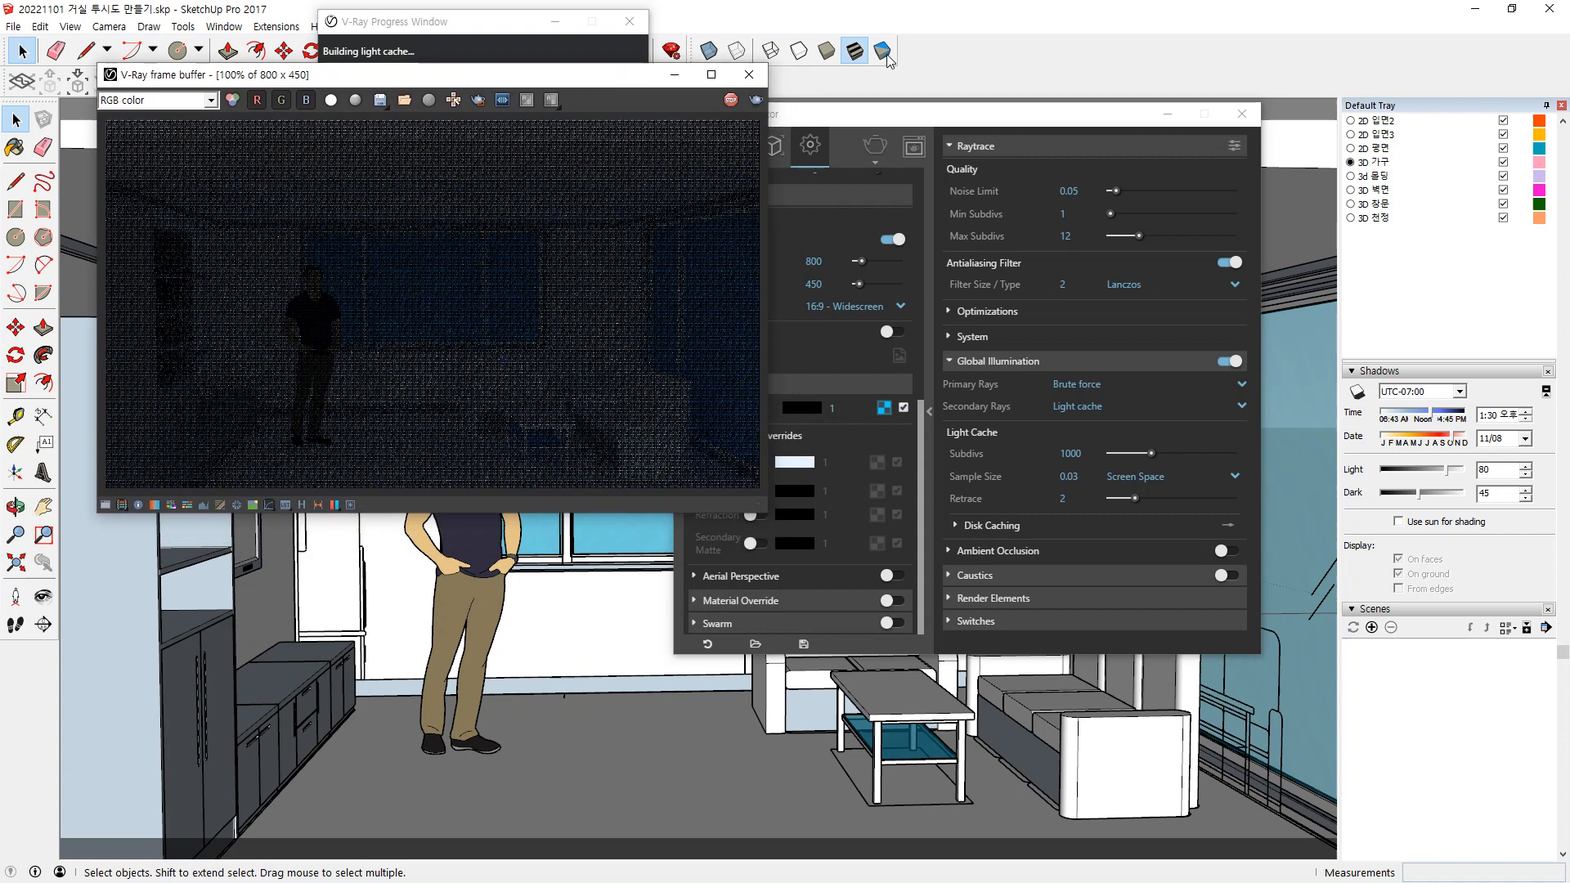
{"action": "left_click_drag", "start_coordinate": [959, 122], "coordinate": [1229, 82]}
{"action": "left_click_drag", "start_coordinate": [605, 73], "coordinate": [775, 343]}
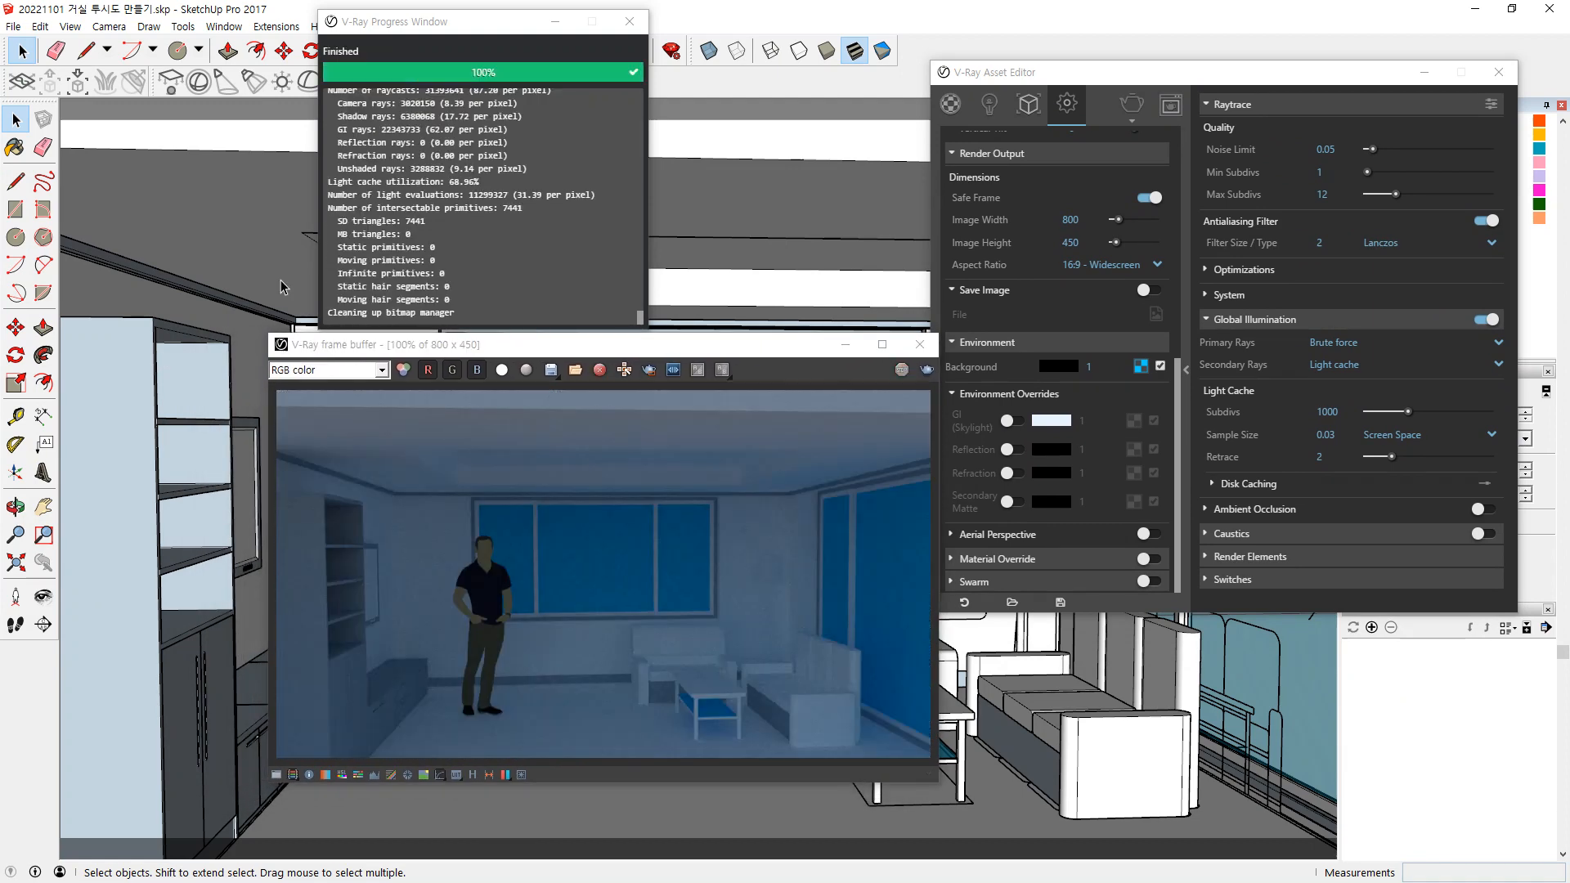
Enable the GI (Skylight) override and render a full-height region across the middle of the living room image.
{"action": "left_click", "coordinate": [1008, 421]}
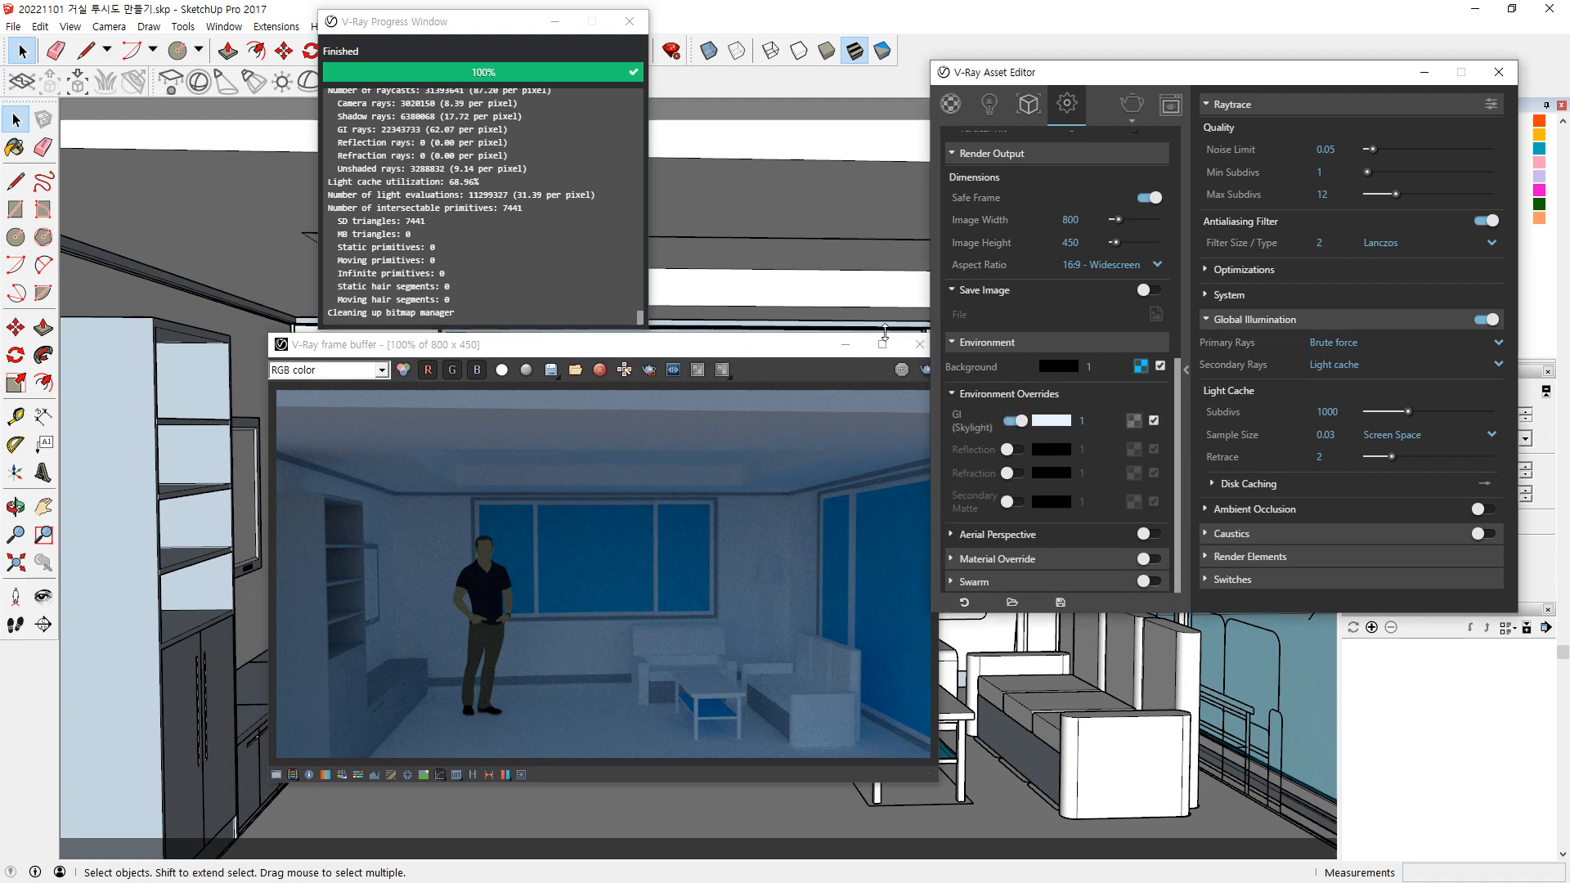
{"action": "left_click", "coordinate": [897, 396]}
{"action": "left_click", "coordinate": [651, 370]}
{"action": "left_click_drag", "start_coordinate": [495, 388], "coordinate": [713, 769]}
{"action": "left_click", "coordinate": [926, 369]}
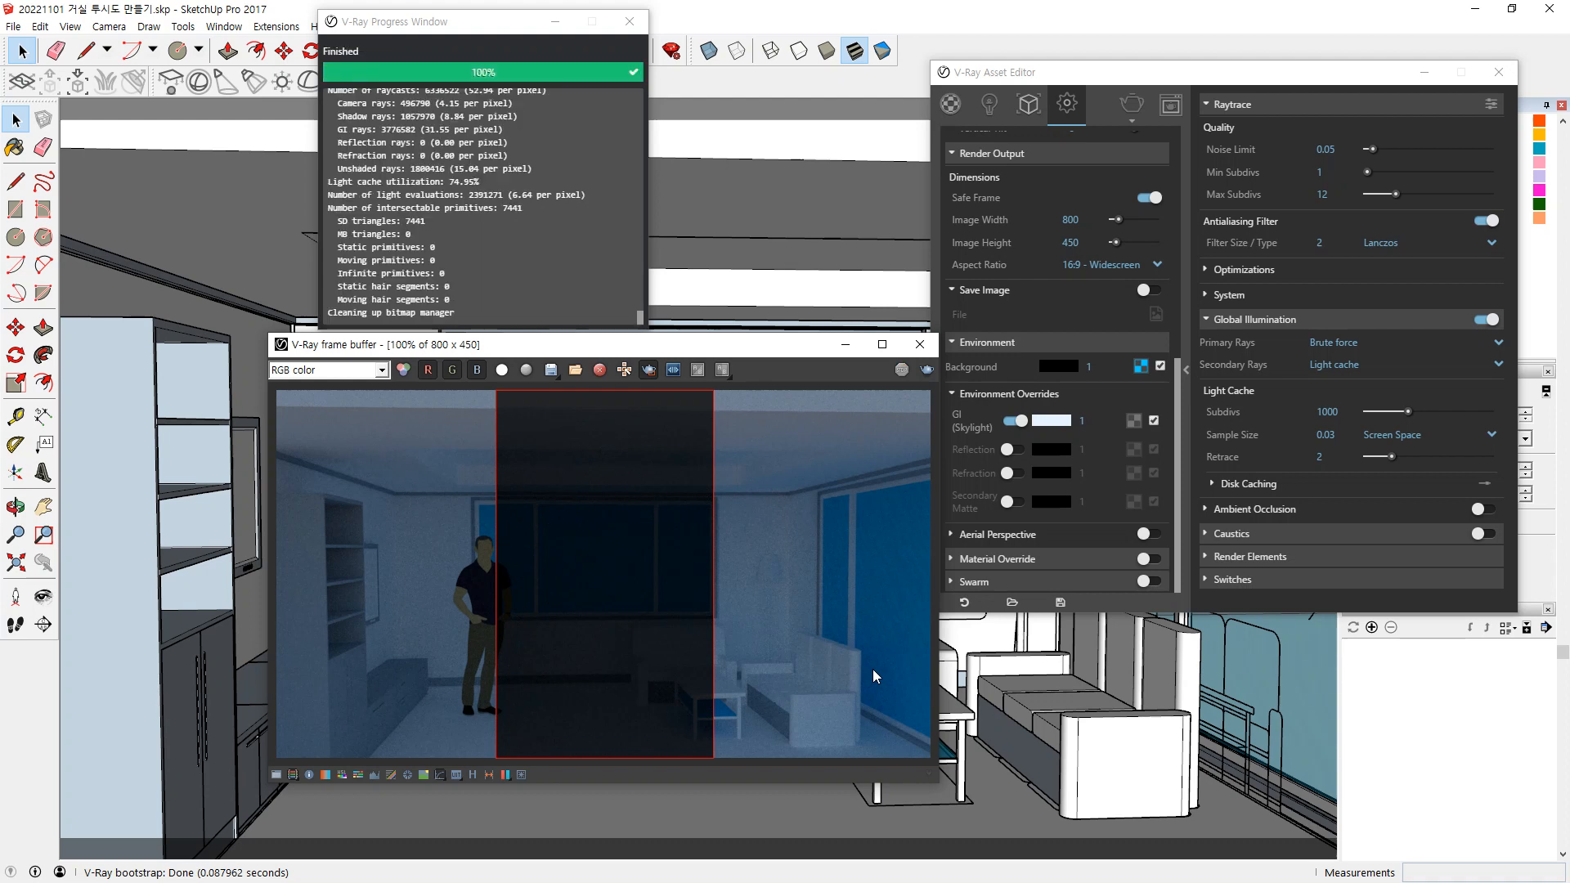
Move the render region to the right-hand third of the image and render it with GI (Skylight) intensity 20.
{"action": "left_click_drag", "start_coordinate": [696, 392], "coordinate": [969, 783]}
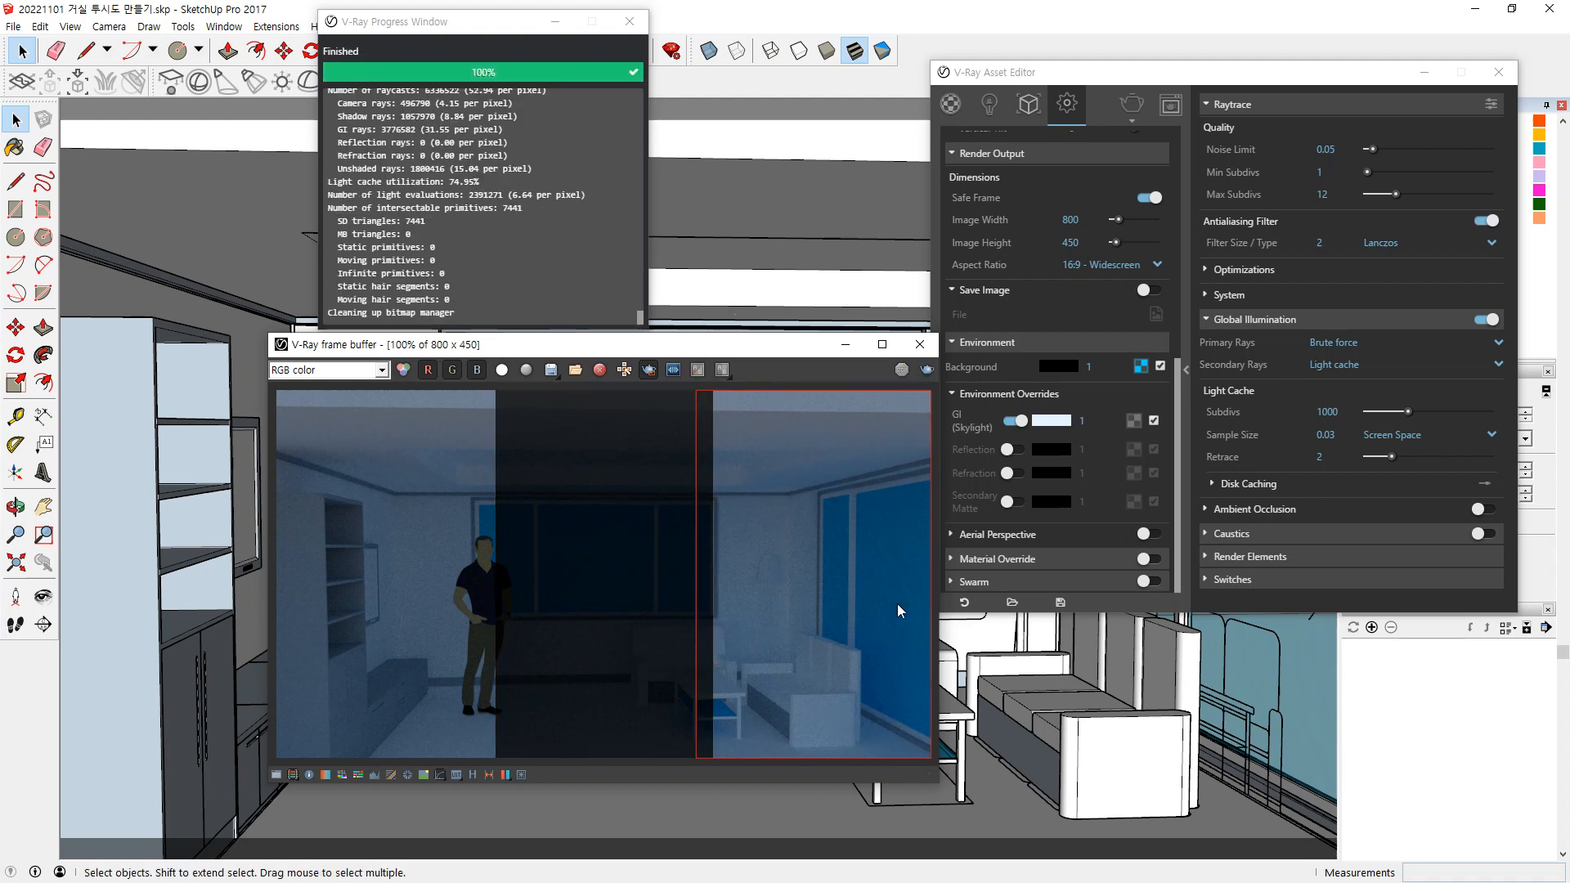
{"action": "left_click", "coordinate": [1086, 421]}
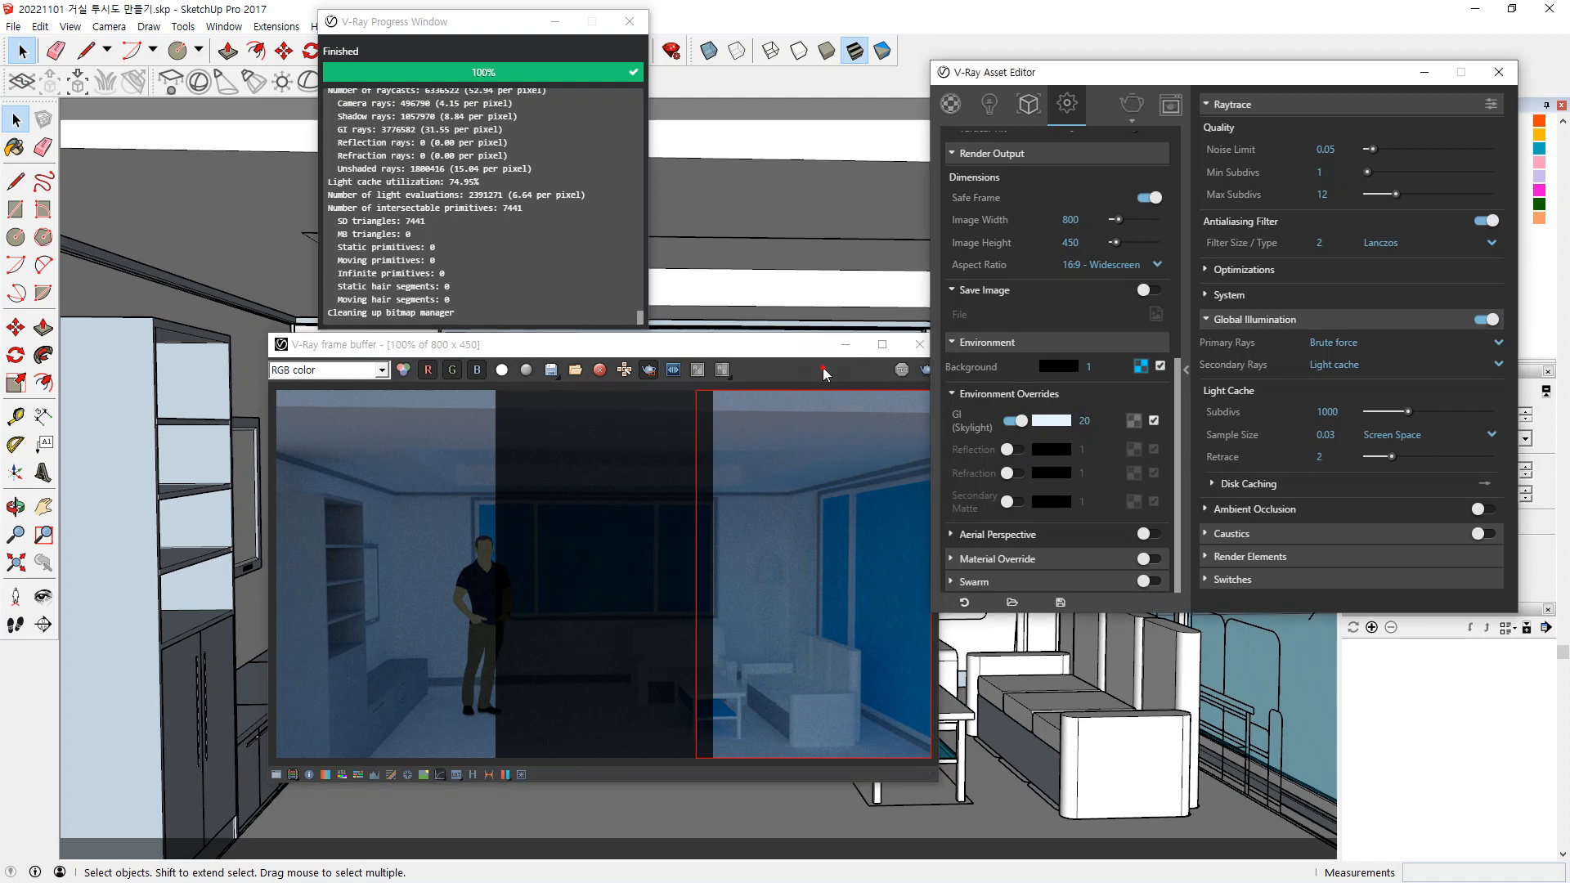
{"action": "left_click", "coordinate": [925, 373]}
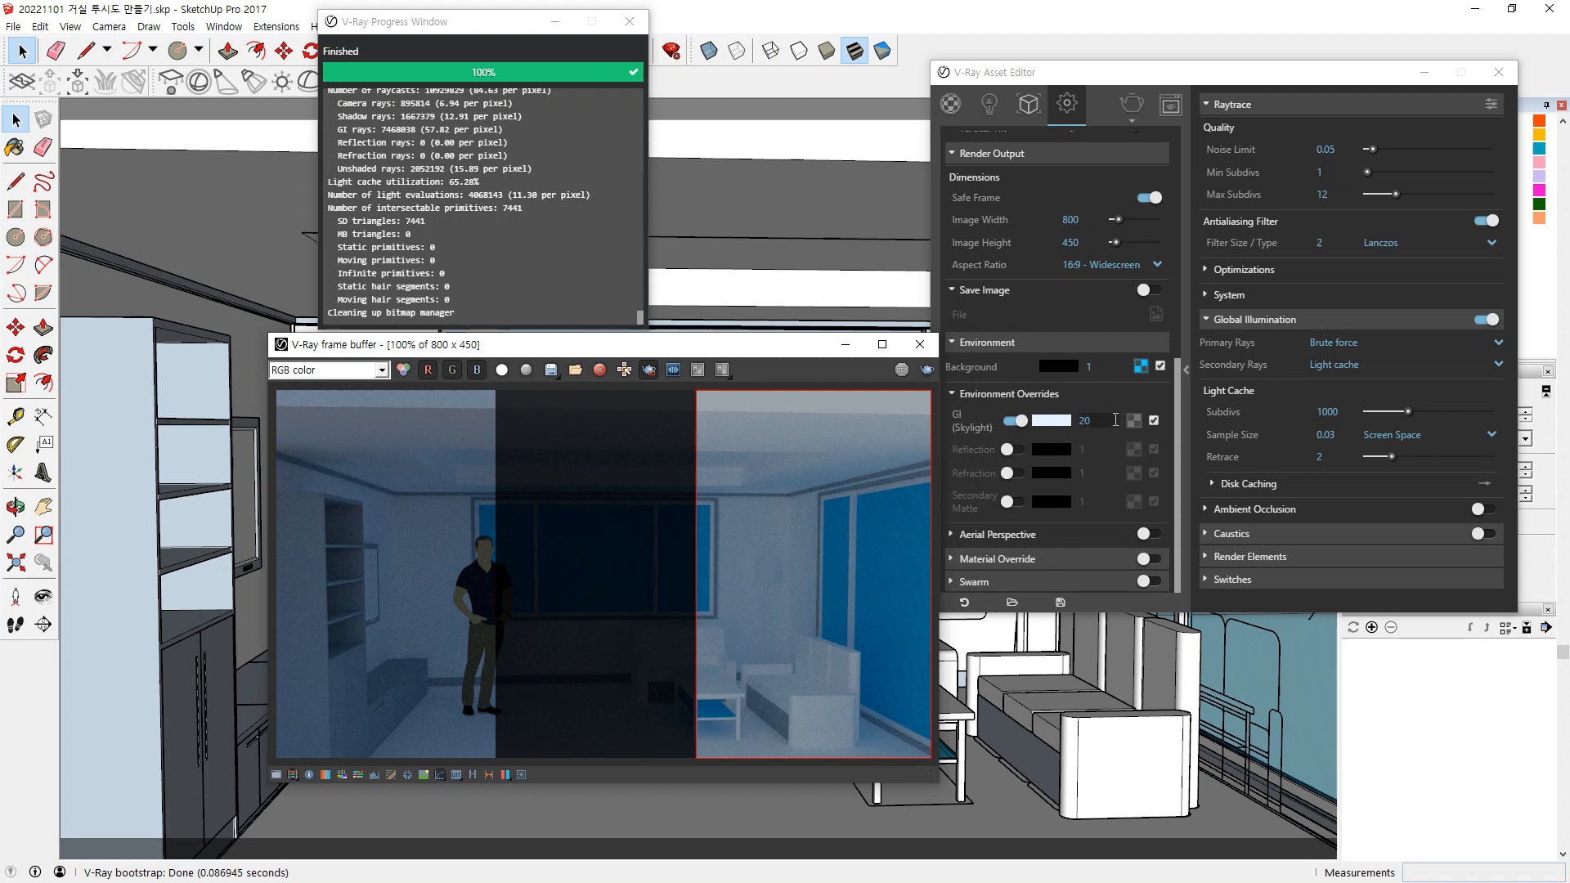
Set the GI (Skylight) intensity to 50 and render the same region again.
{"action": "left_click_drag", "start_coordinate": [1108, 420], "coordinate": [1008, 429]}
{"action": "type", "text": "50"}
{"action": "key", "text": "Return"}
{"action": "left_click", "coordinate": [925, 369]}
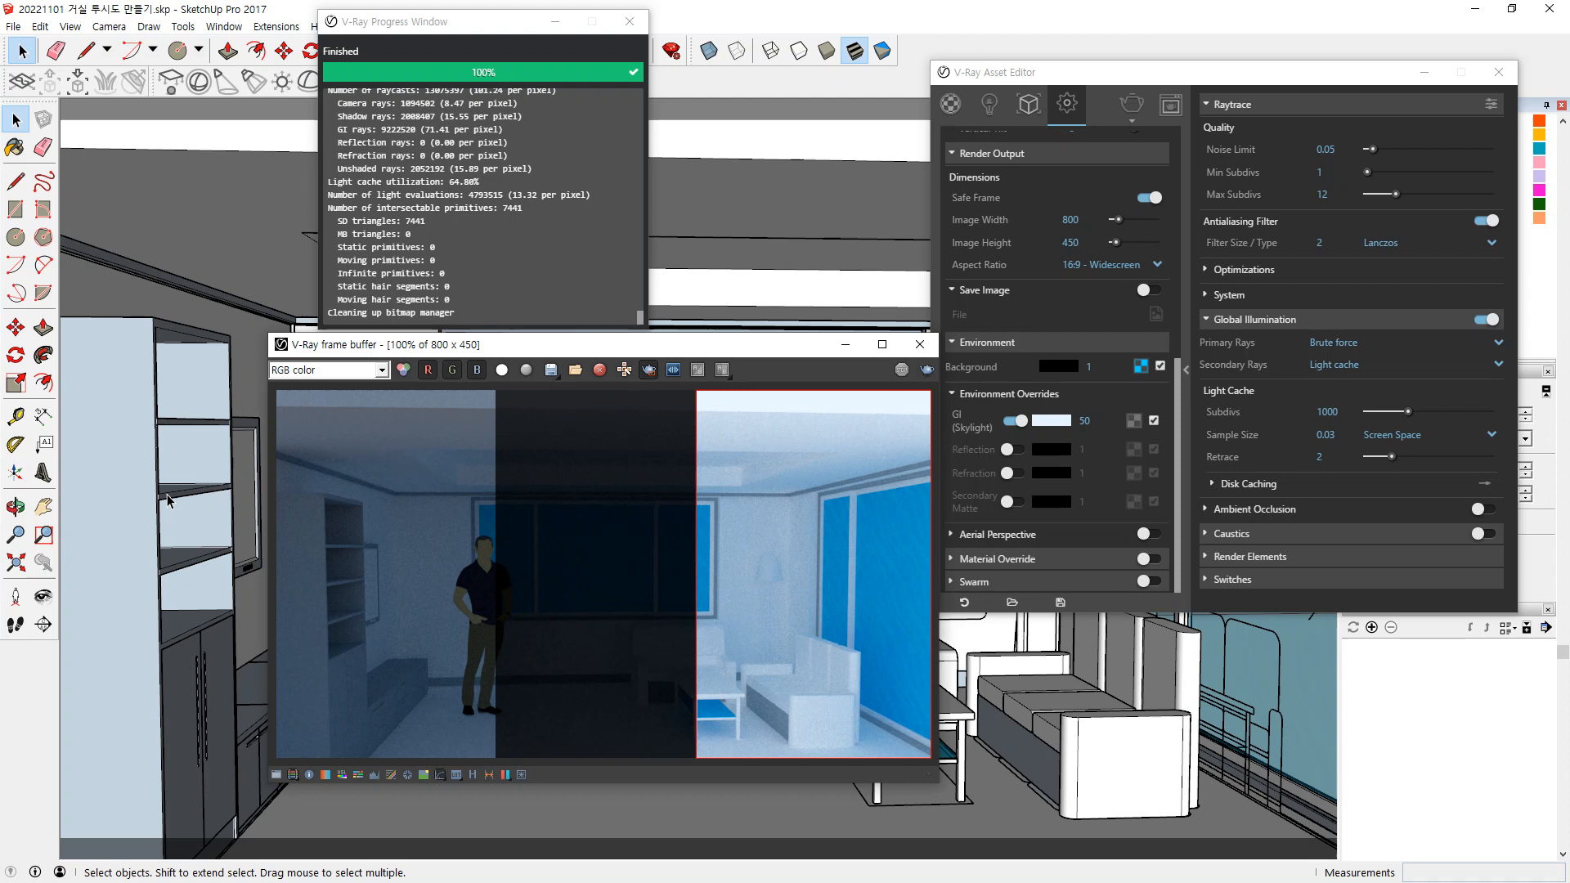
{"action": "left_click_drag", "start_coordinate": [1, 561], "coordinate": [654, 379]}
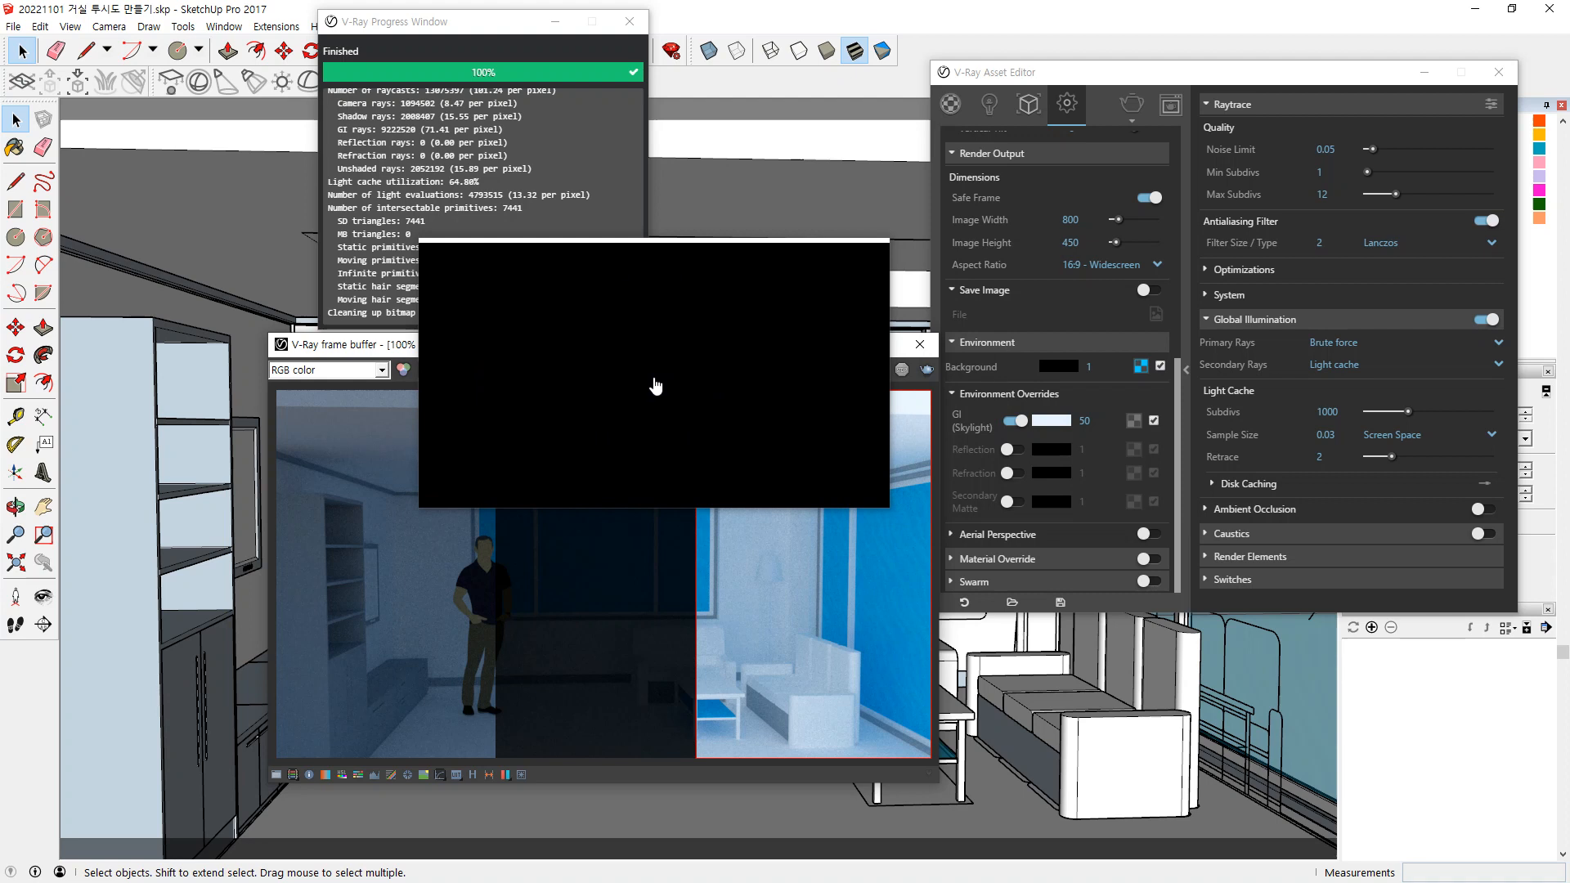
Expand the Aerial Perspective settings and look at example images of aerial perspective in the browser.
{"action": "left_click_drag", "start_coordinate": [654, 378], "coordinate": [650, 411]}
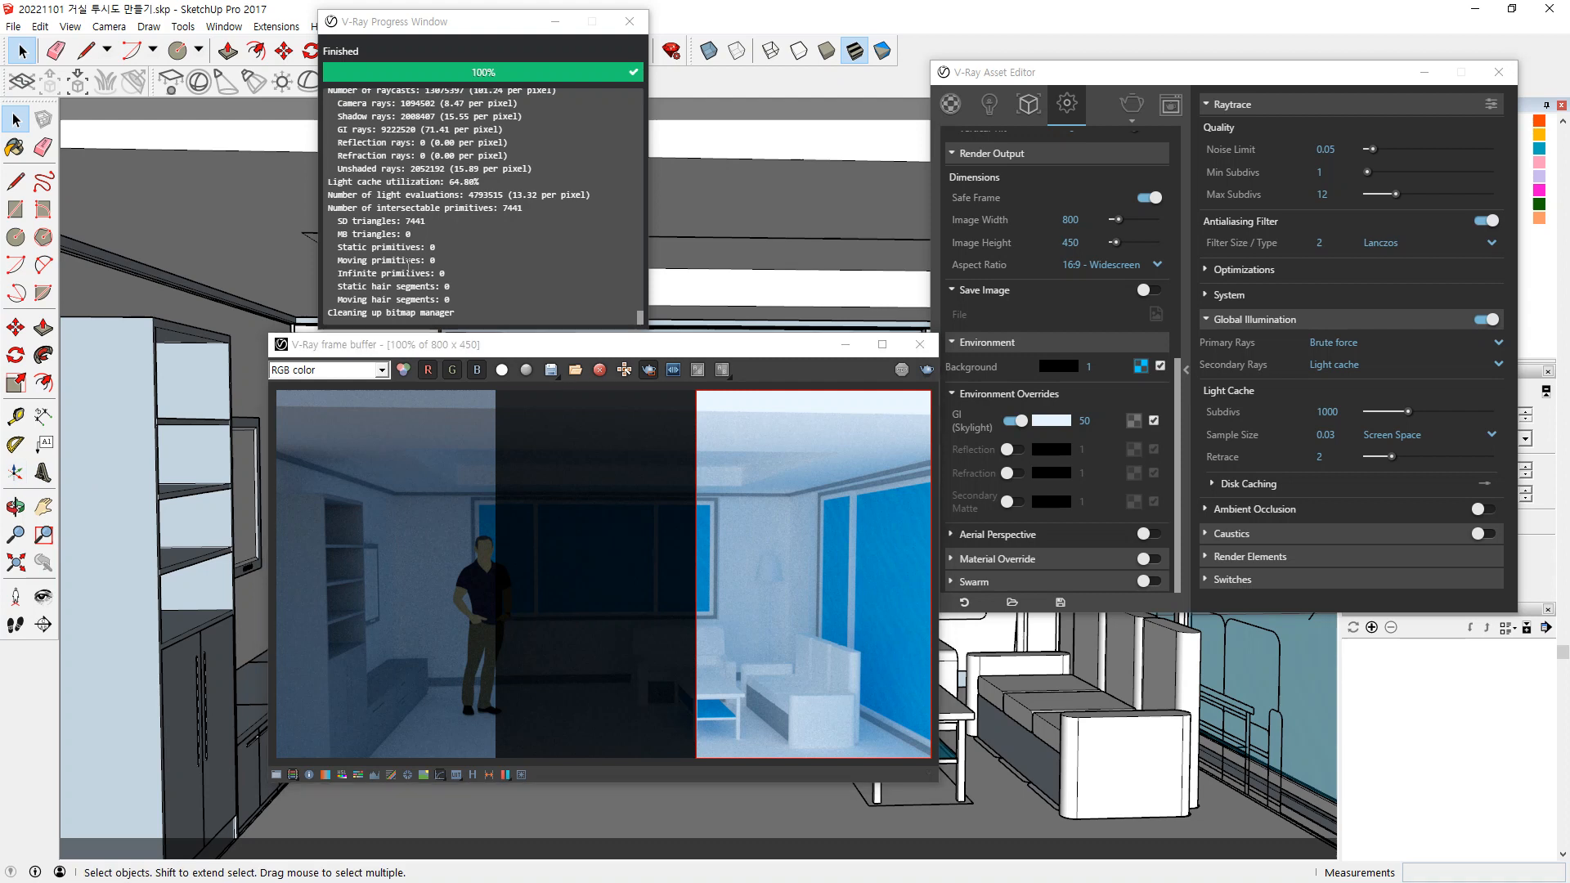
{"action": "left_click", "coordinate": [951, 536]}
{"action": "scroll", "coordinate": [1009, 497], "scroll_direction": "down", "scroll_amount": 2}
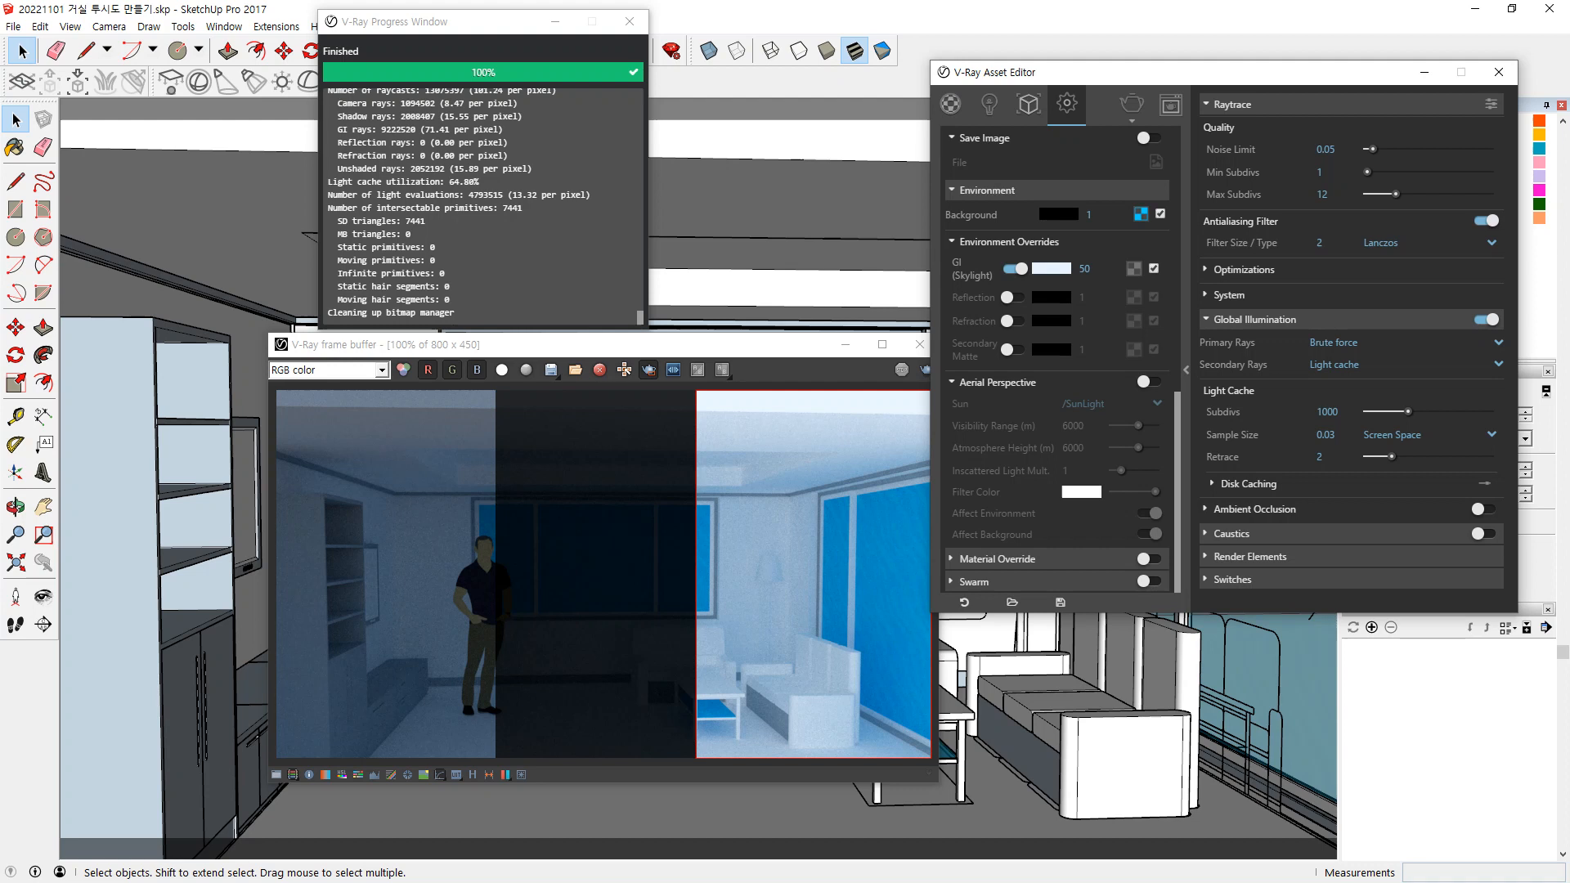
{"action": "key", "text": "alt+Tab"}
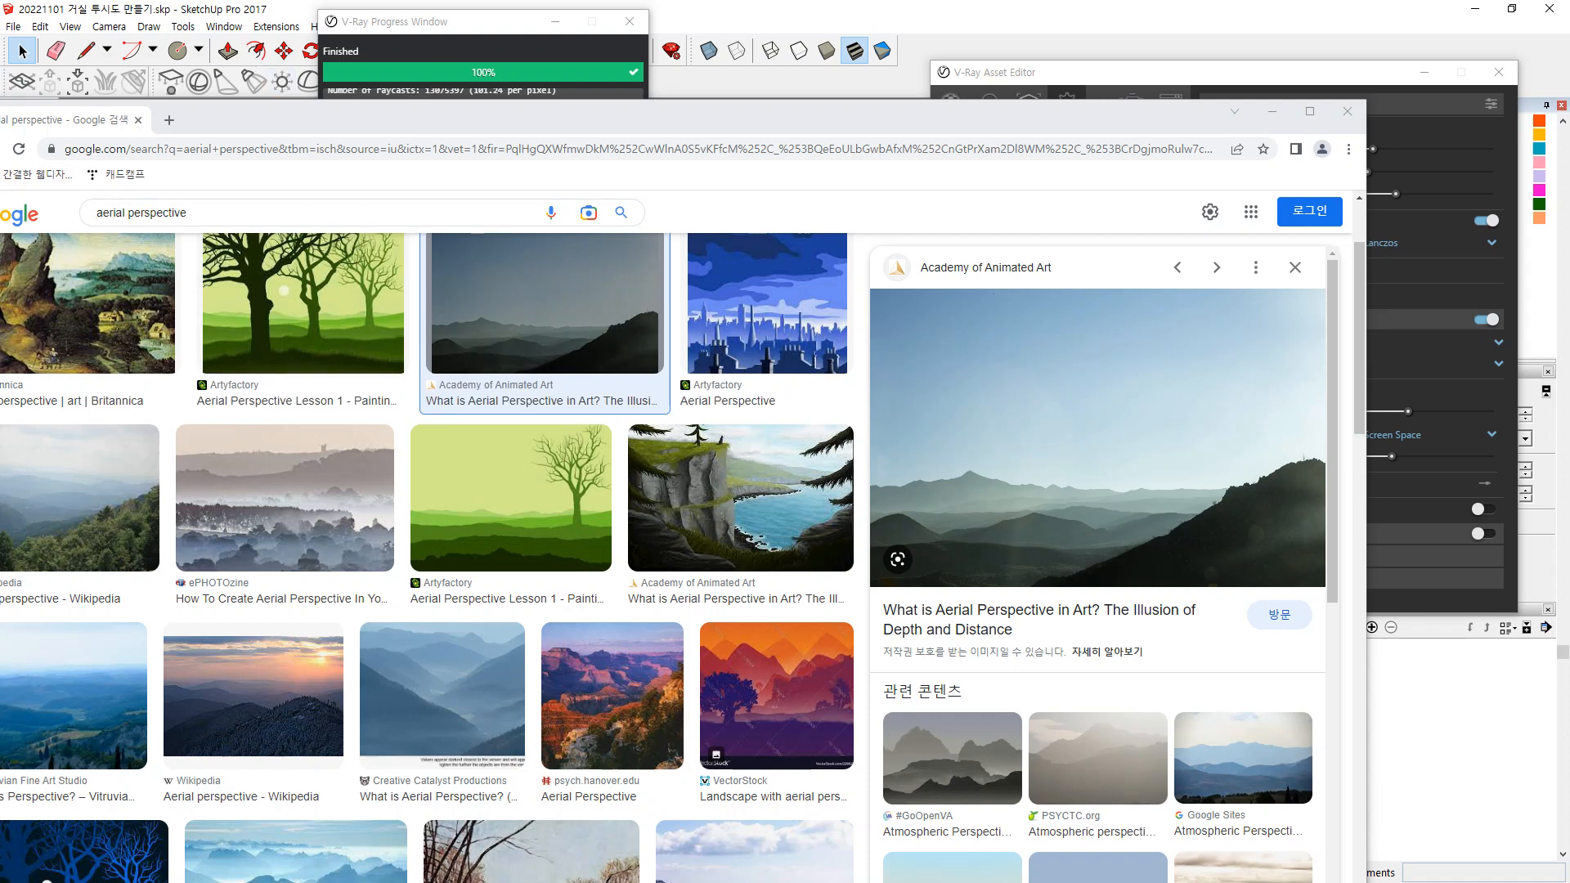
{"action": "left_click_drag", "start_coordinate": [785, 121], "coordinate": [0, 123]}
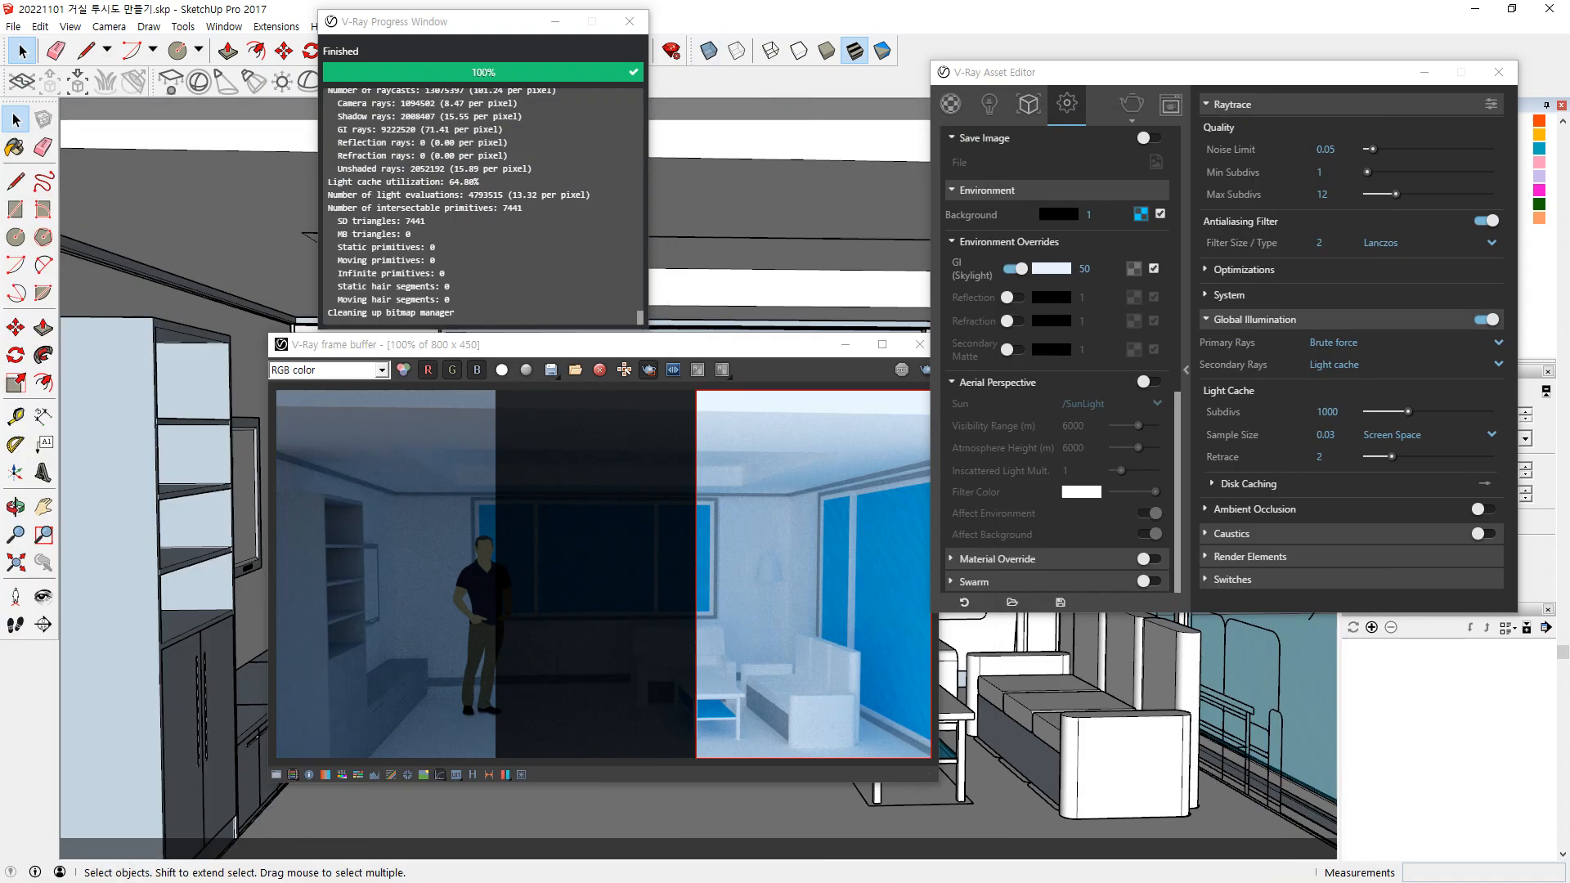
Open the model 20220916 건물 모델링.skp and close the V-Ray frame buffer and progress windows.
{"action": "left_click", "coordinate": [13, 26]}
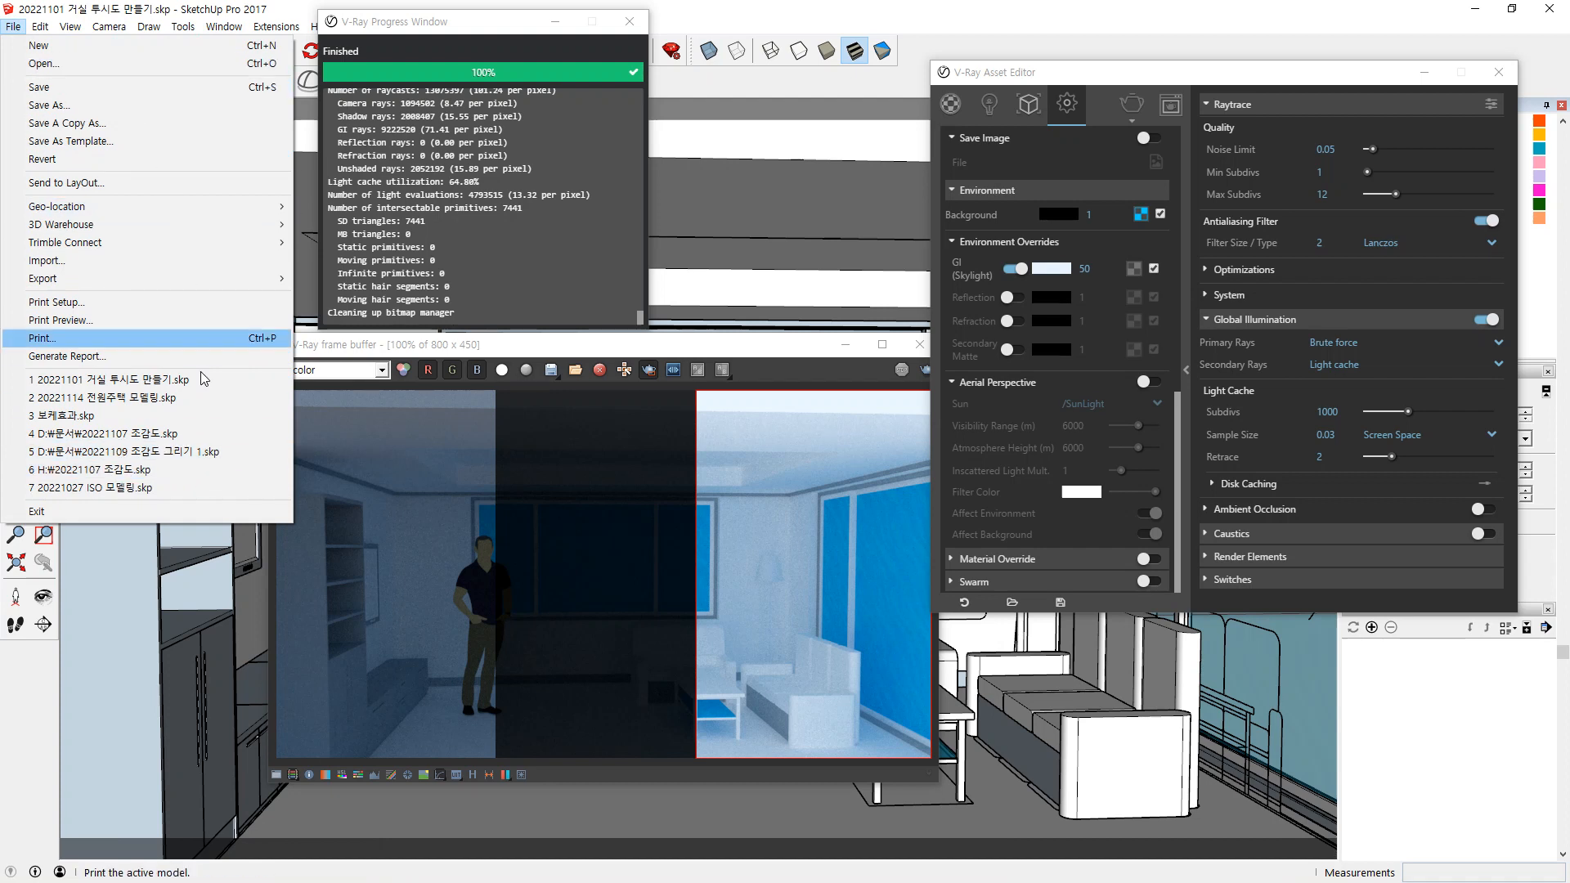
{"action": "left_click", "coordinate": [85, 65]}
{"action": "scroll", "coordinate": [857, 534], "scroll_direction": "down", "scroll_amount": 2}
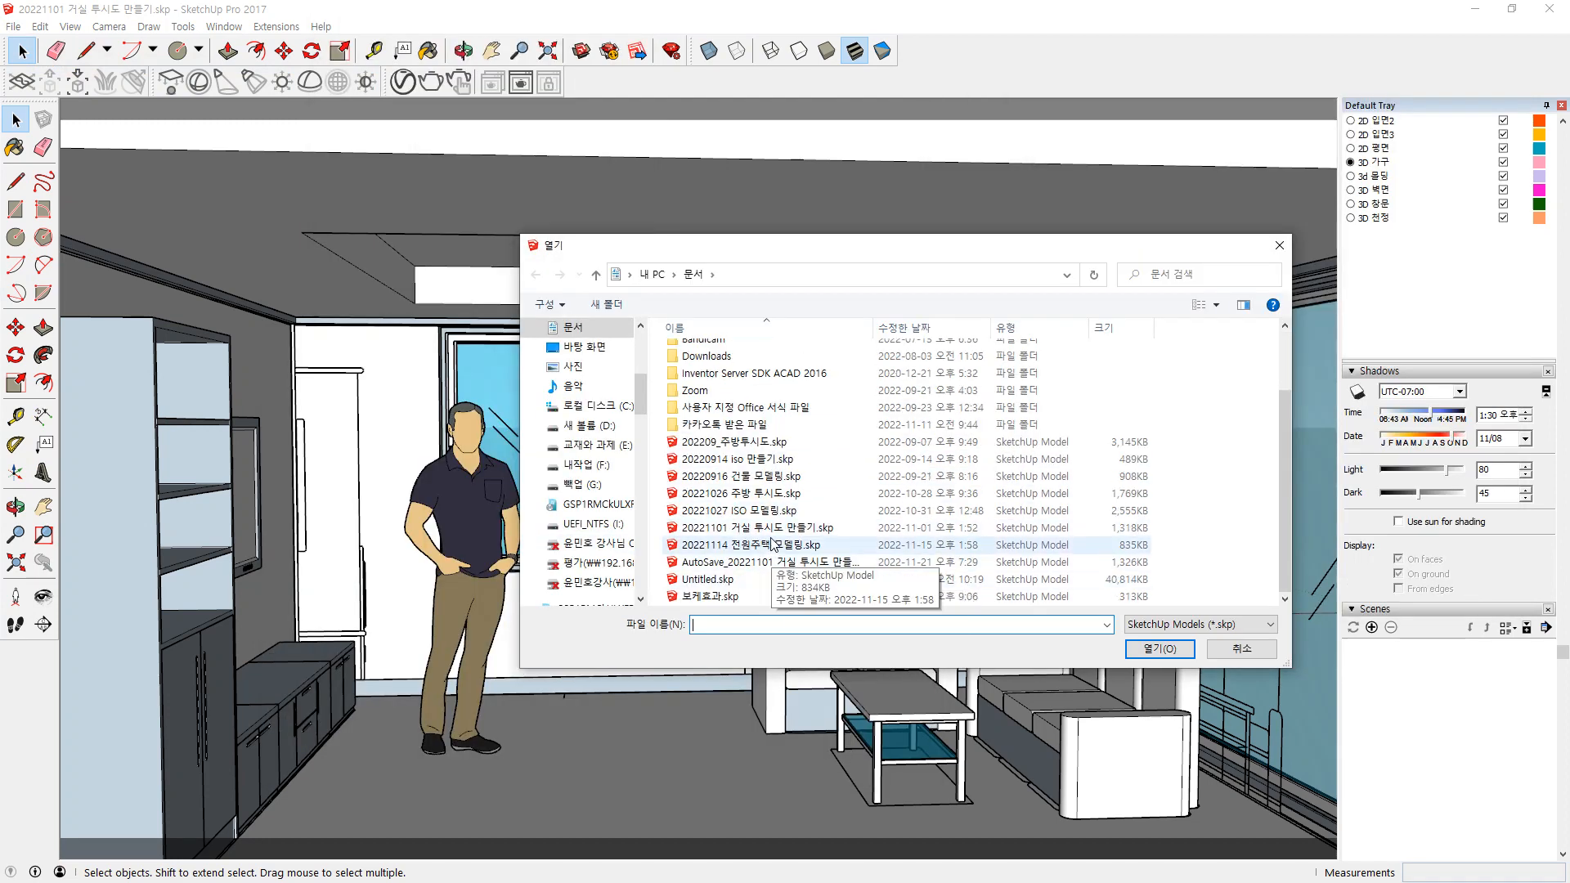
{"action": "double_click", "coordinate": [756, 477]}
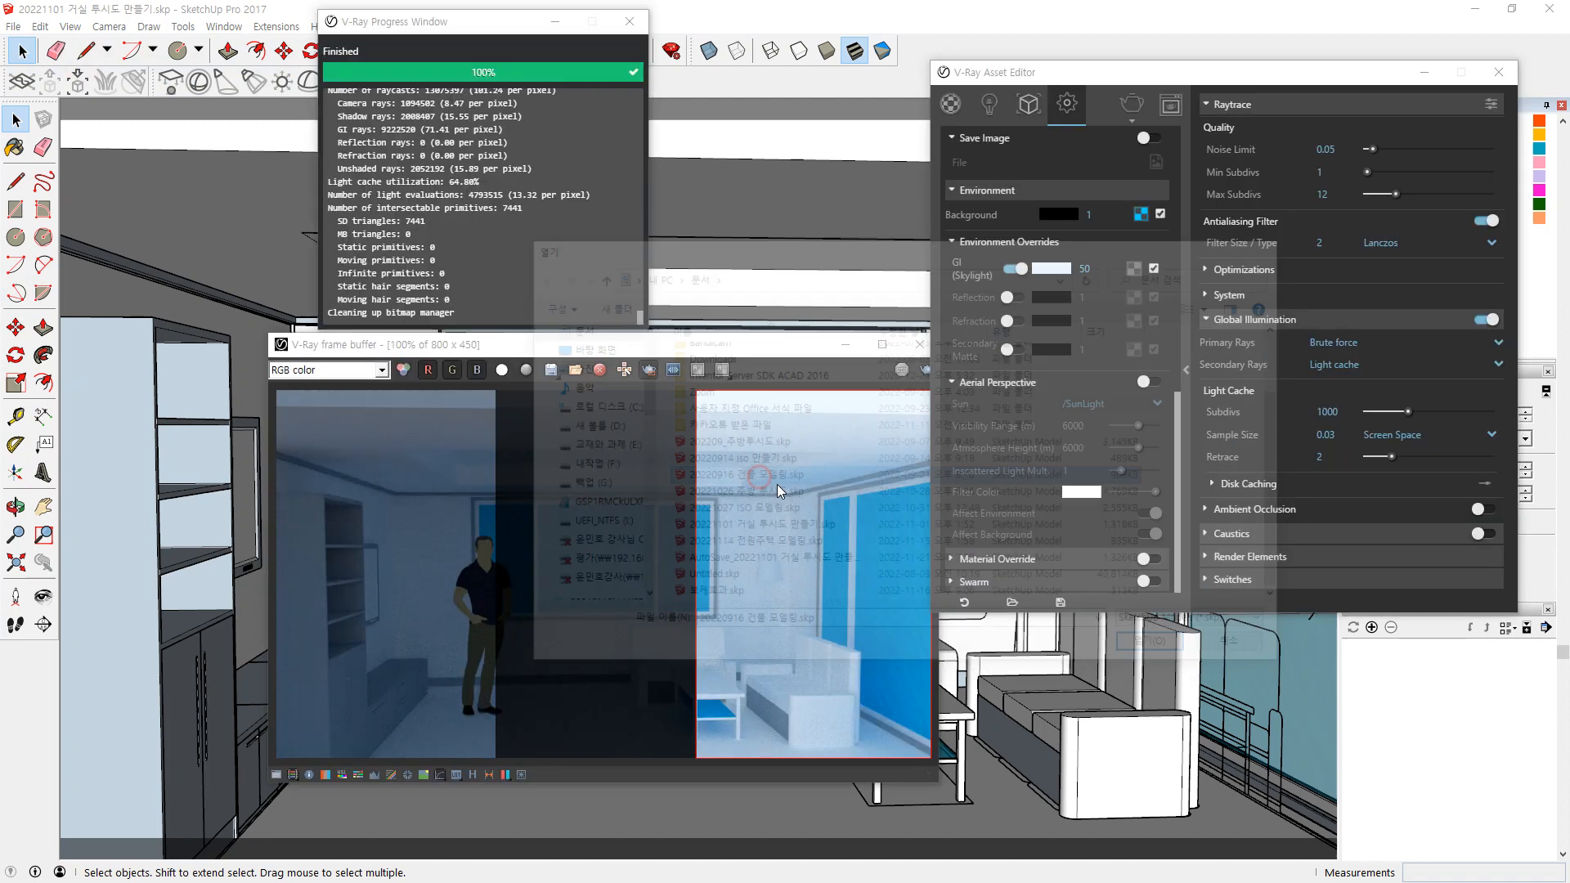
{"action": "left_click", "coordinate": [815, 483]}
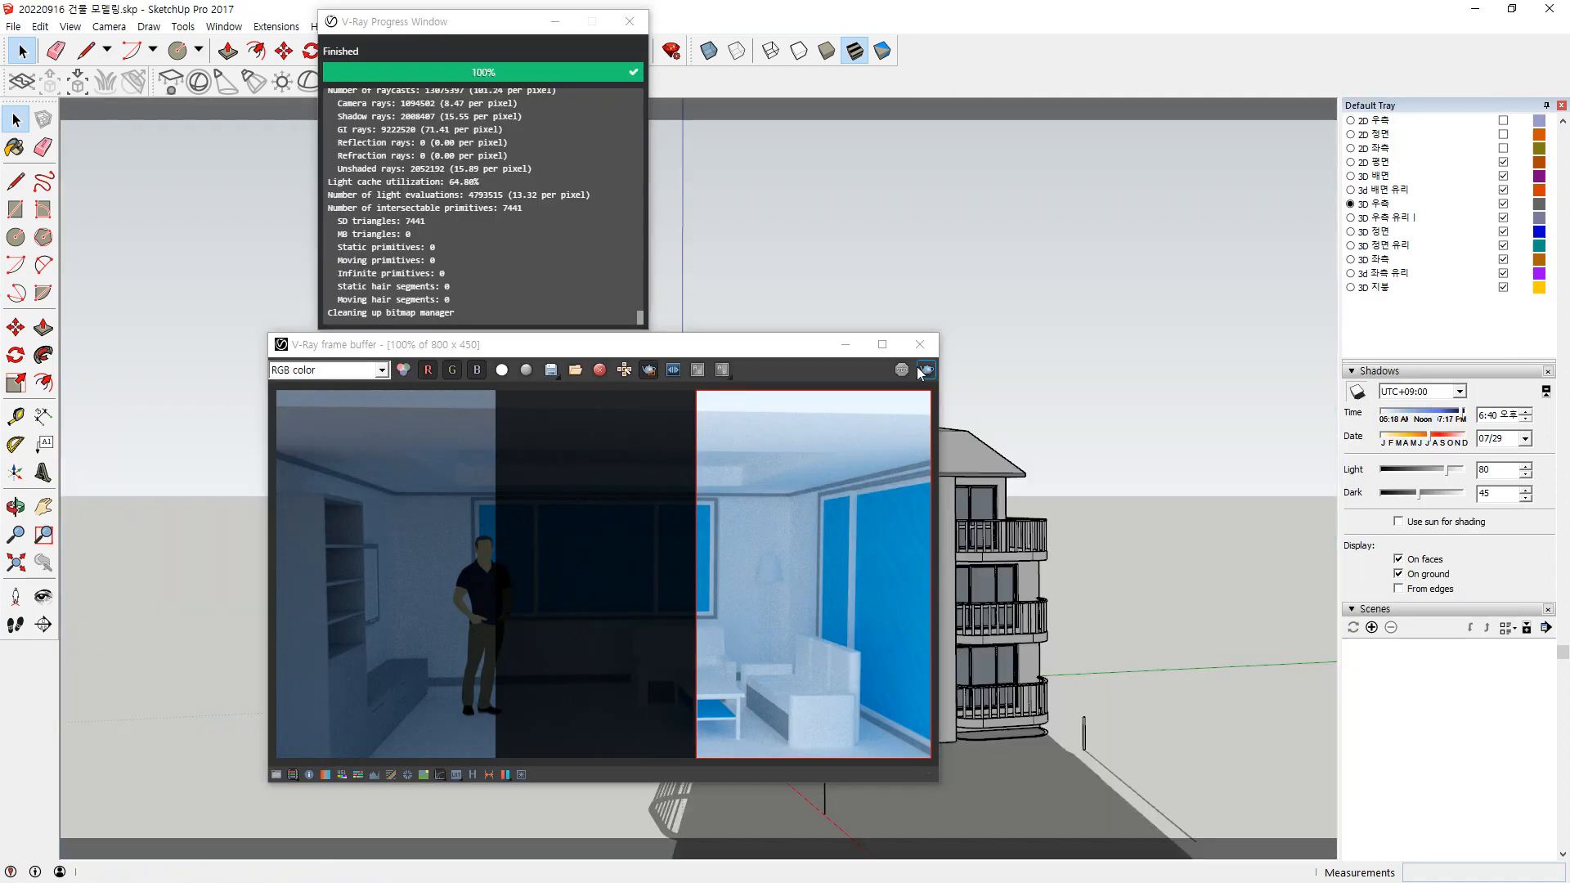
{"action": "left_click", "coordinate": [919, 345]}
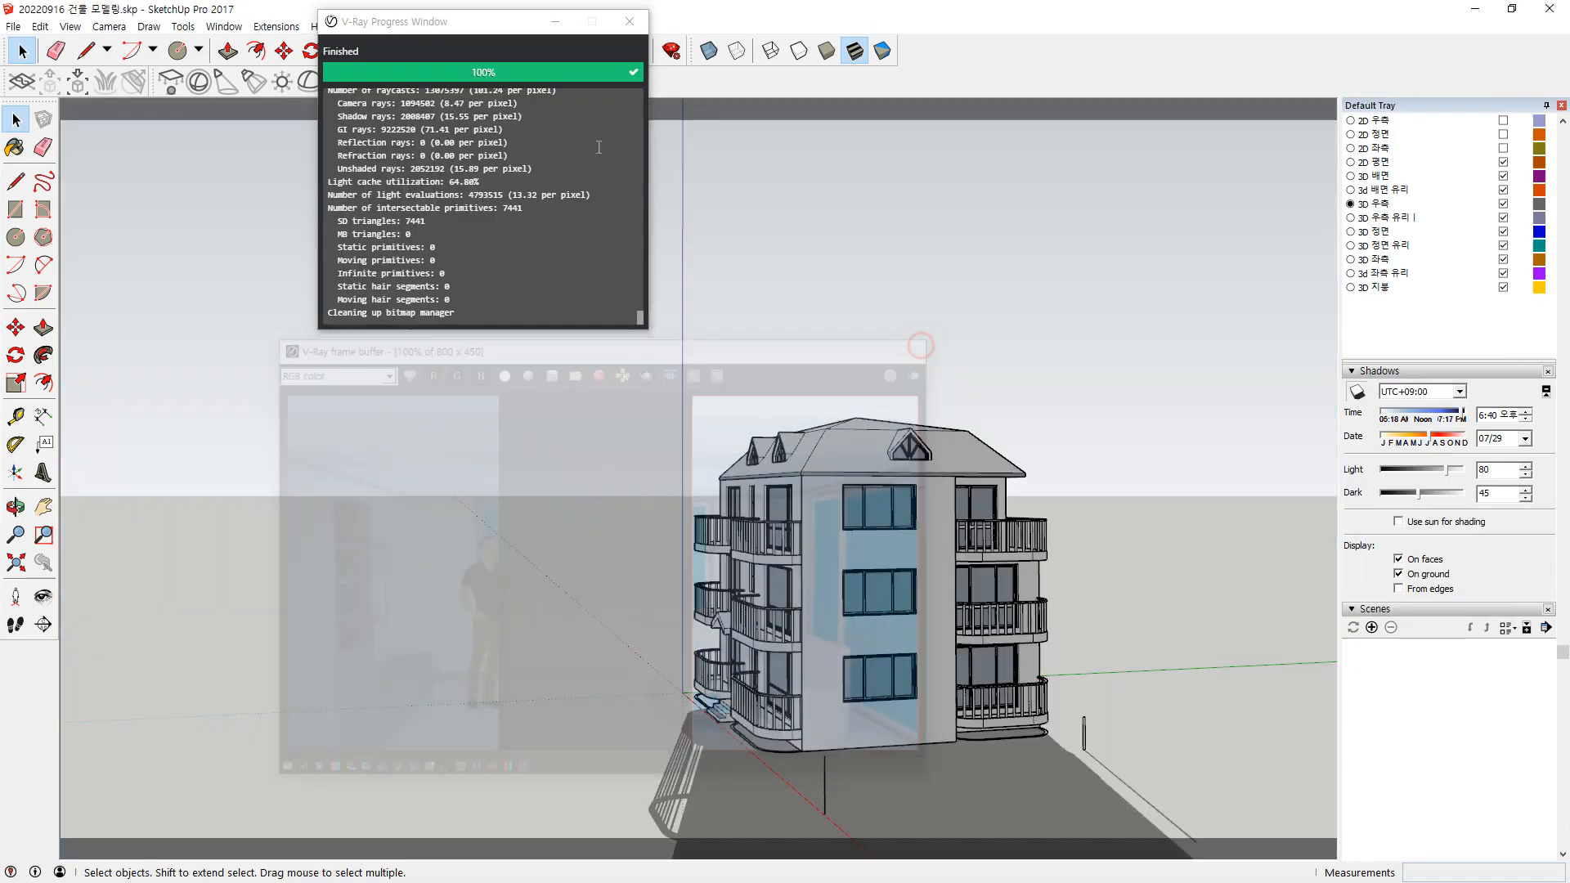
{"action": "left_click", "coordinate": [631, 21]}
Set the shadow time to about 1:00 PM and frame the apartment building in a low corner view.
{"action": "scroll", "coordinate": [610, 691], "scroll_direction": "down", "scroll_amount": 2}
{"action": "middle_click_drag", "start_coordinate": [782, 637], "coordinate": [1004, 662]}
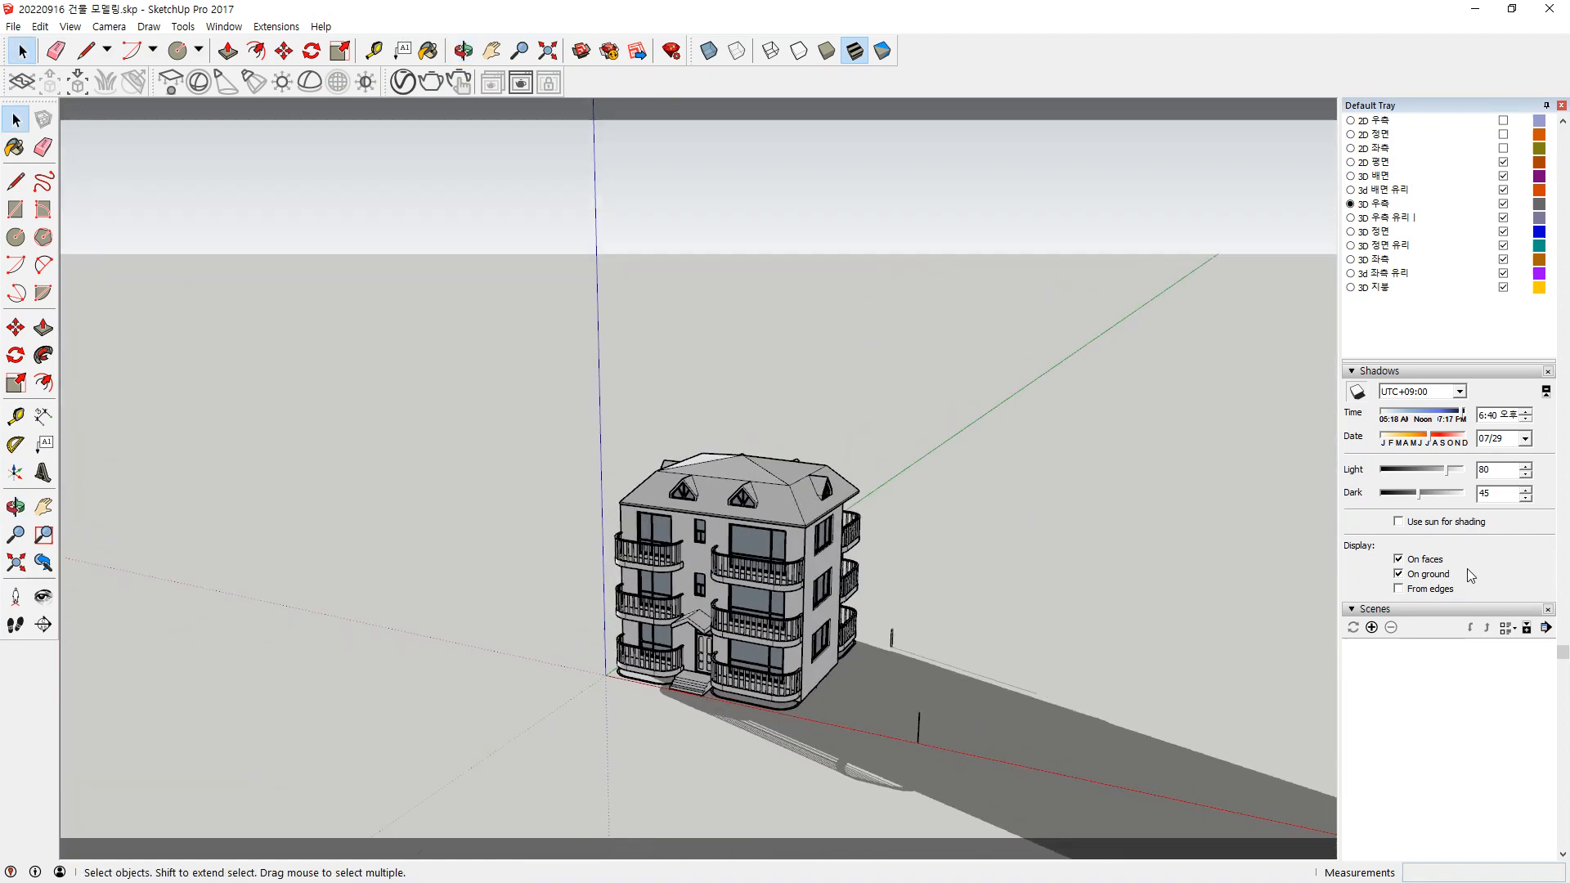
{"action": "left_click", "coordinate": [1483, 415]}
{"action": "left_click", "coordinate": [1425, 411]}
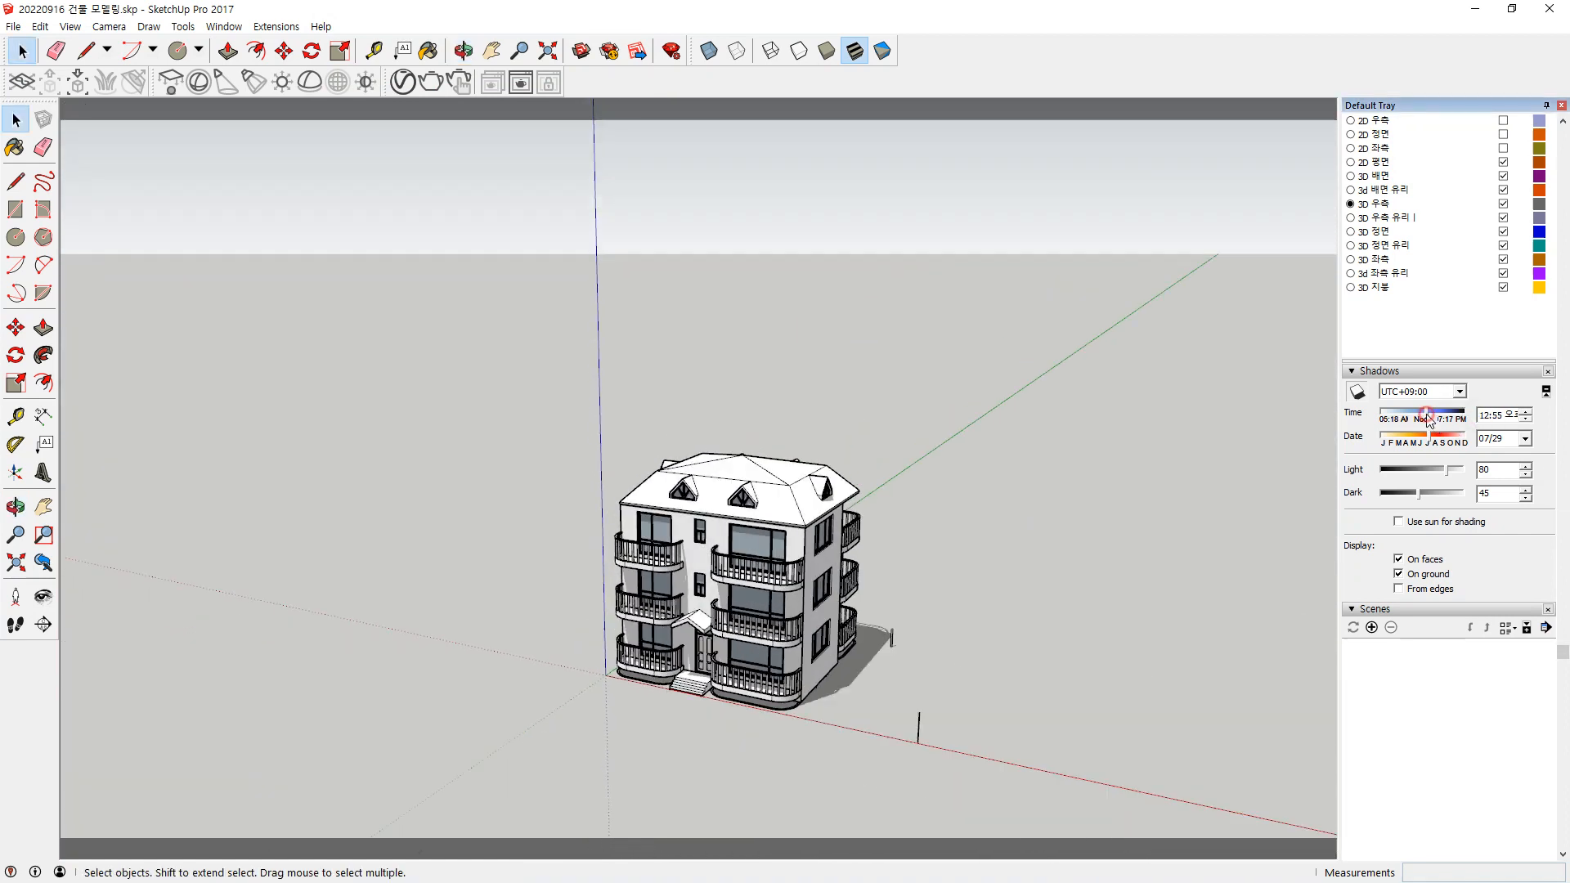
{"action": "scroll", "coordinate": [802, 683], "scroll_direction": "up", "scroll_amount": 2}
{"action": "middle_click_drag", "start_coordinate": [802, 683], "coordinate": [718, 590]}
{"action": "middle_click_drag", "start_coordinate": [714, 584], "coordinate": [708, 592]}
In the V-Ray settings, turn off Progressive rendering and enable Aerial Perspective.
{"action": "left_click", "coordinate": [402, 82]}
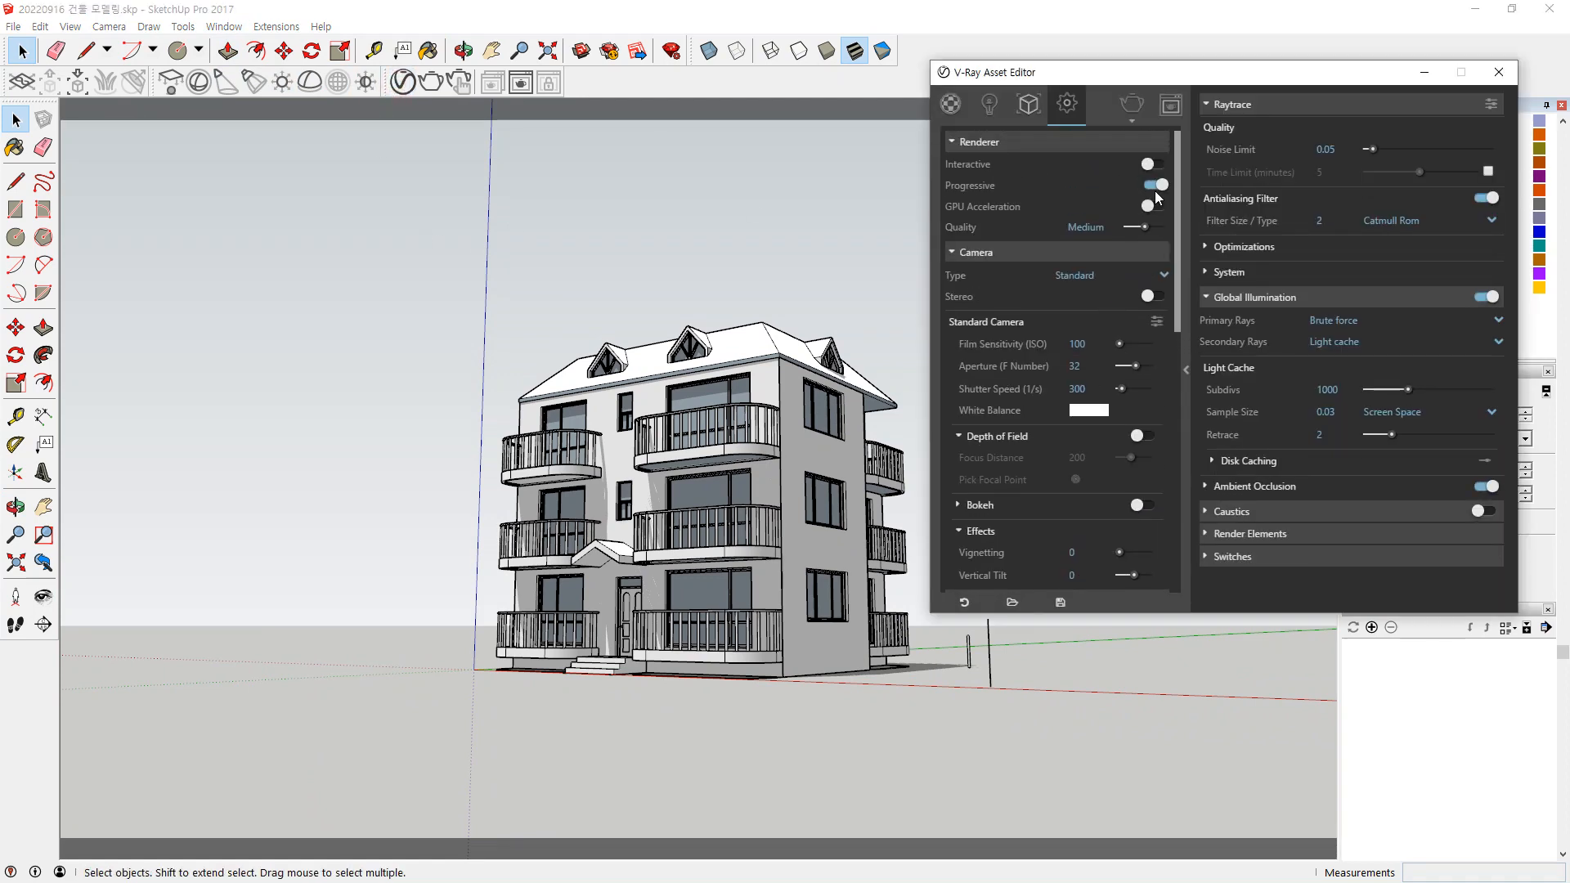
{"action": "left_click", "coordinate": [1155, 175]}
{"action": "scroll", "coordinate": [1047, 317], "scroll_direction": "down", "scroll_amount": 3}
{"action": "scroll", "coordinate": [1055, 343], "scroll_direction": "down", "scroll_amount": 1}
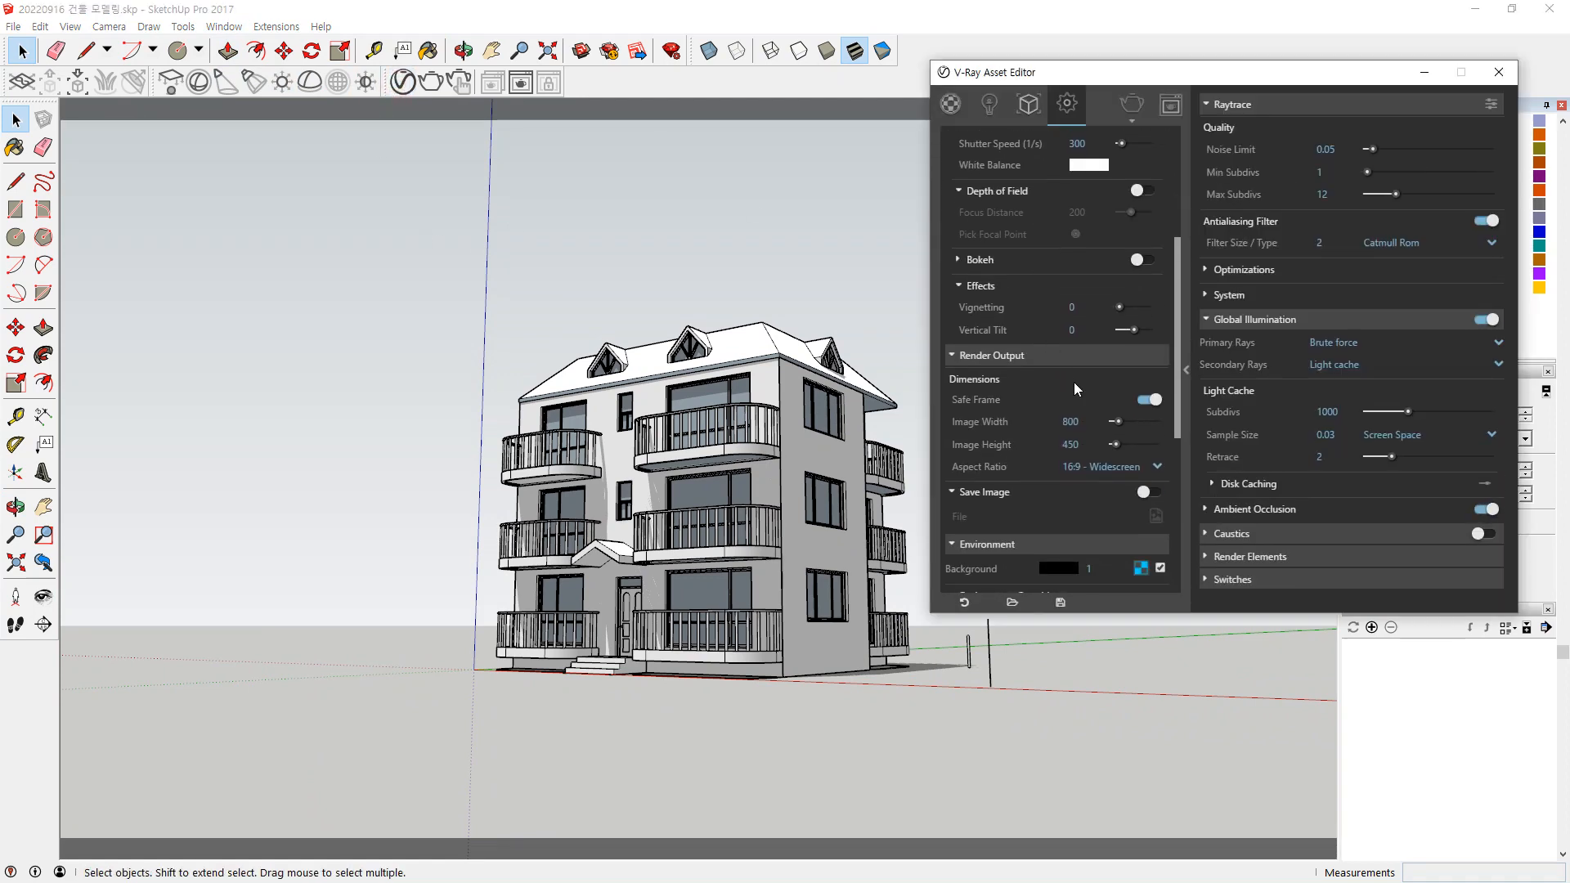
{"action": "scroll", "coordinate": [1072, 441], "scroll_direction": "down", "scroll_amount": 2}
{"action": "scroll", "coordinate": [1072, 443], "scroll_direction": "down", "scroll_amount": 3}
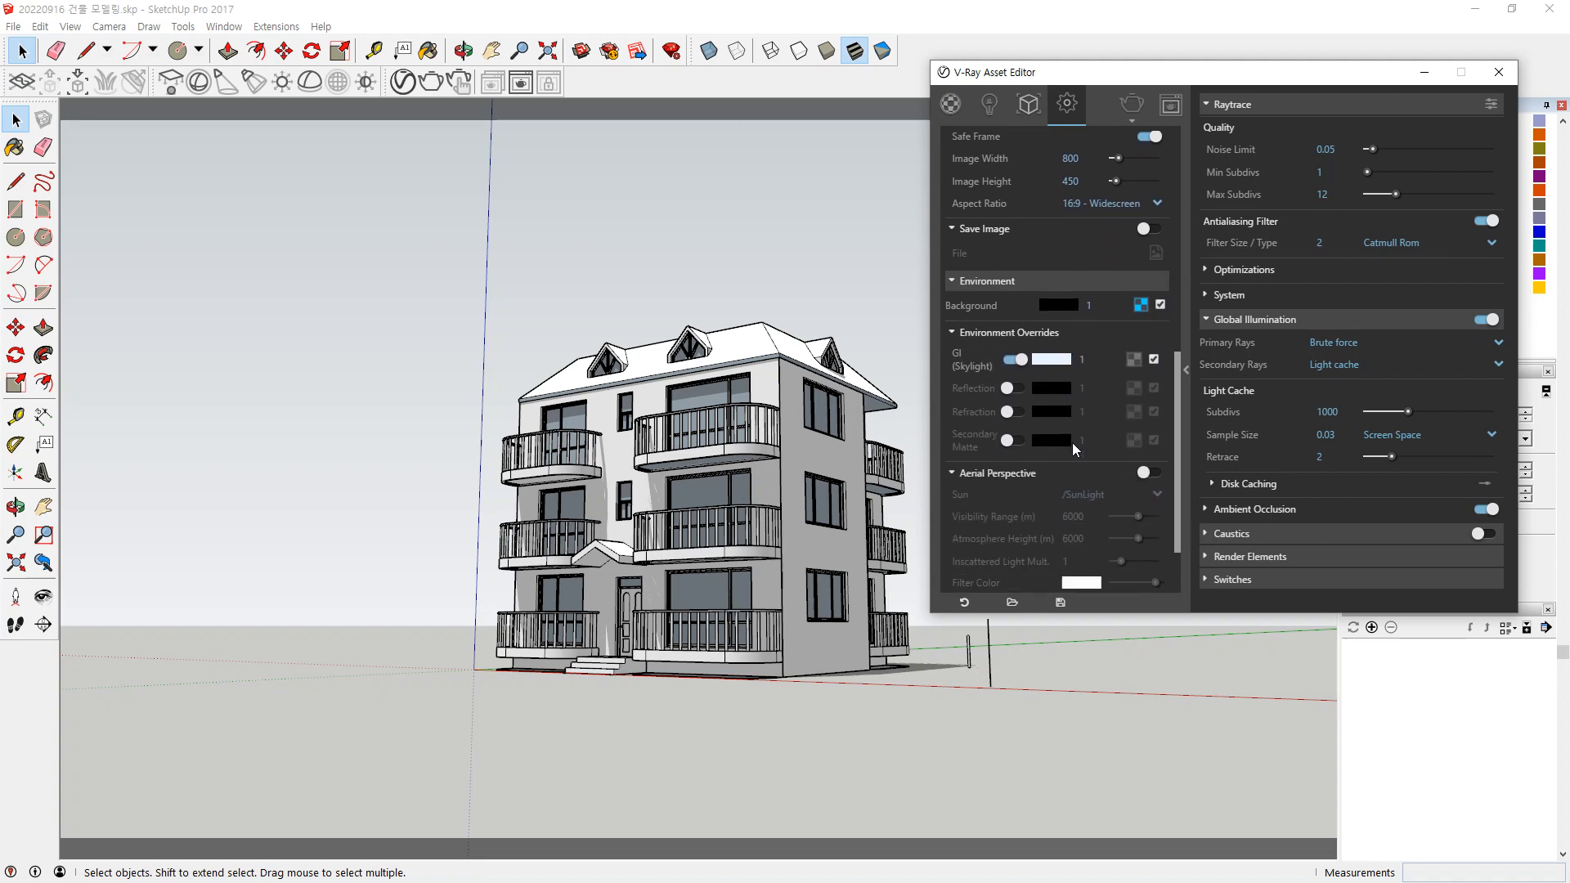
{"action": "left_click", "coordinate": [1145, 383]}
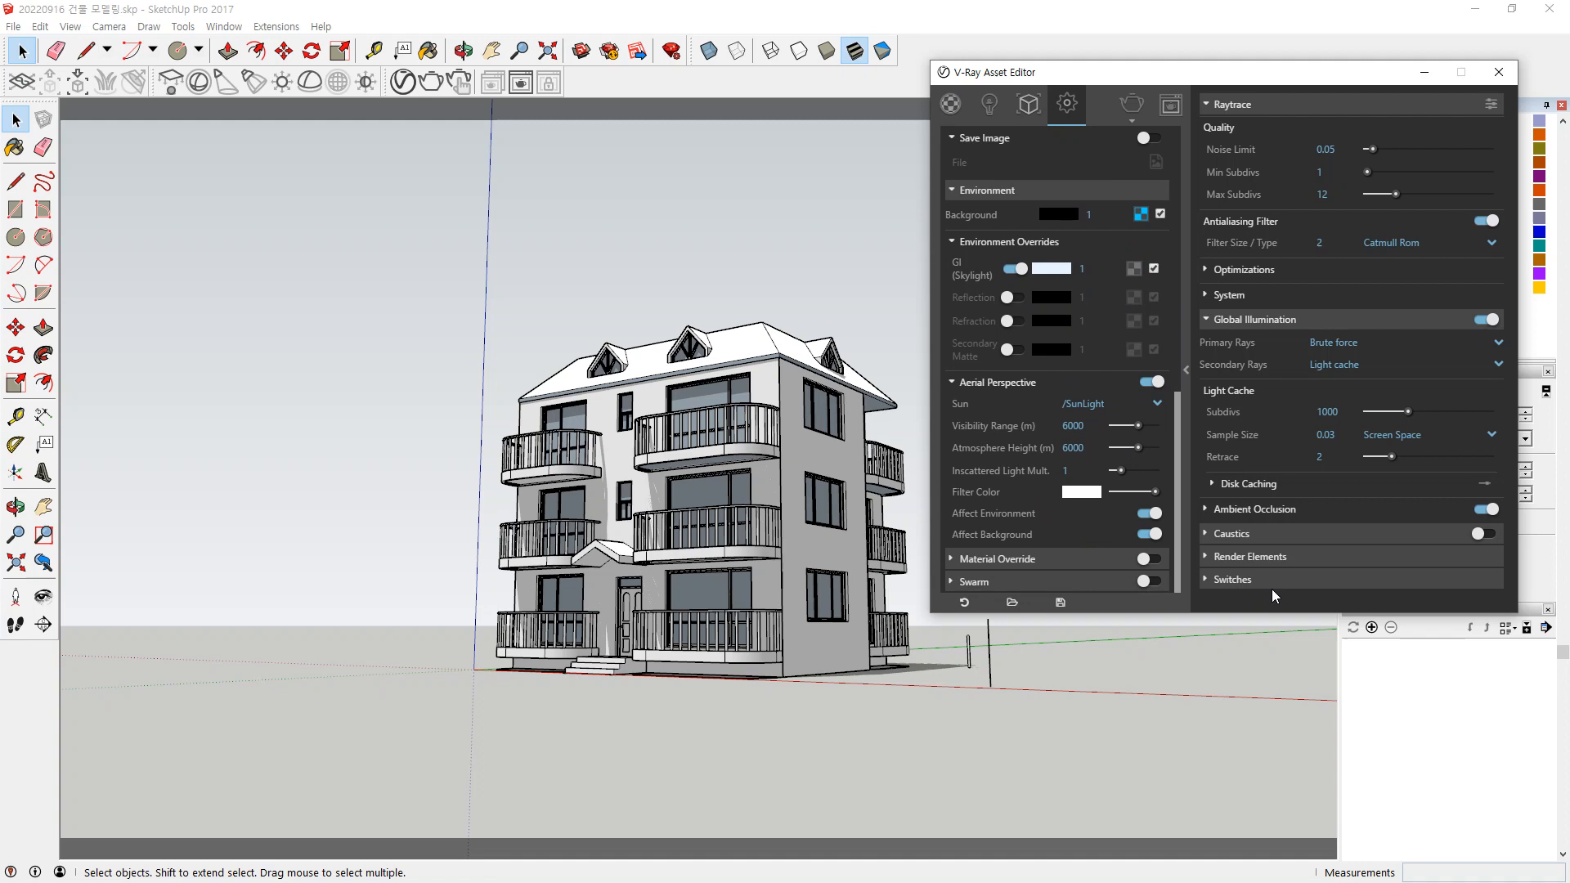
{"action": "left_click", "coordinate": [1077, 490]}
{"action": "left_click_drag", "start_coordinate": [998, 427], "coordinate": [1050, 411]}
{"action": "left_click_drag", "start_coordinate": [1043, 556], "coordinate": [1053, 419]}
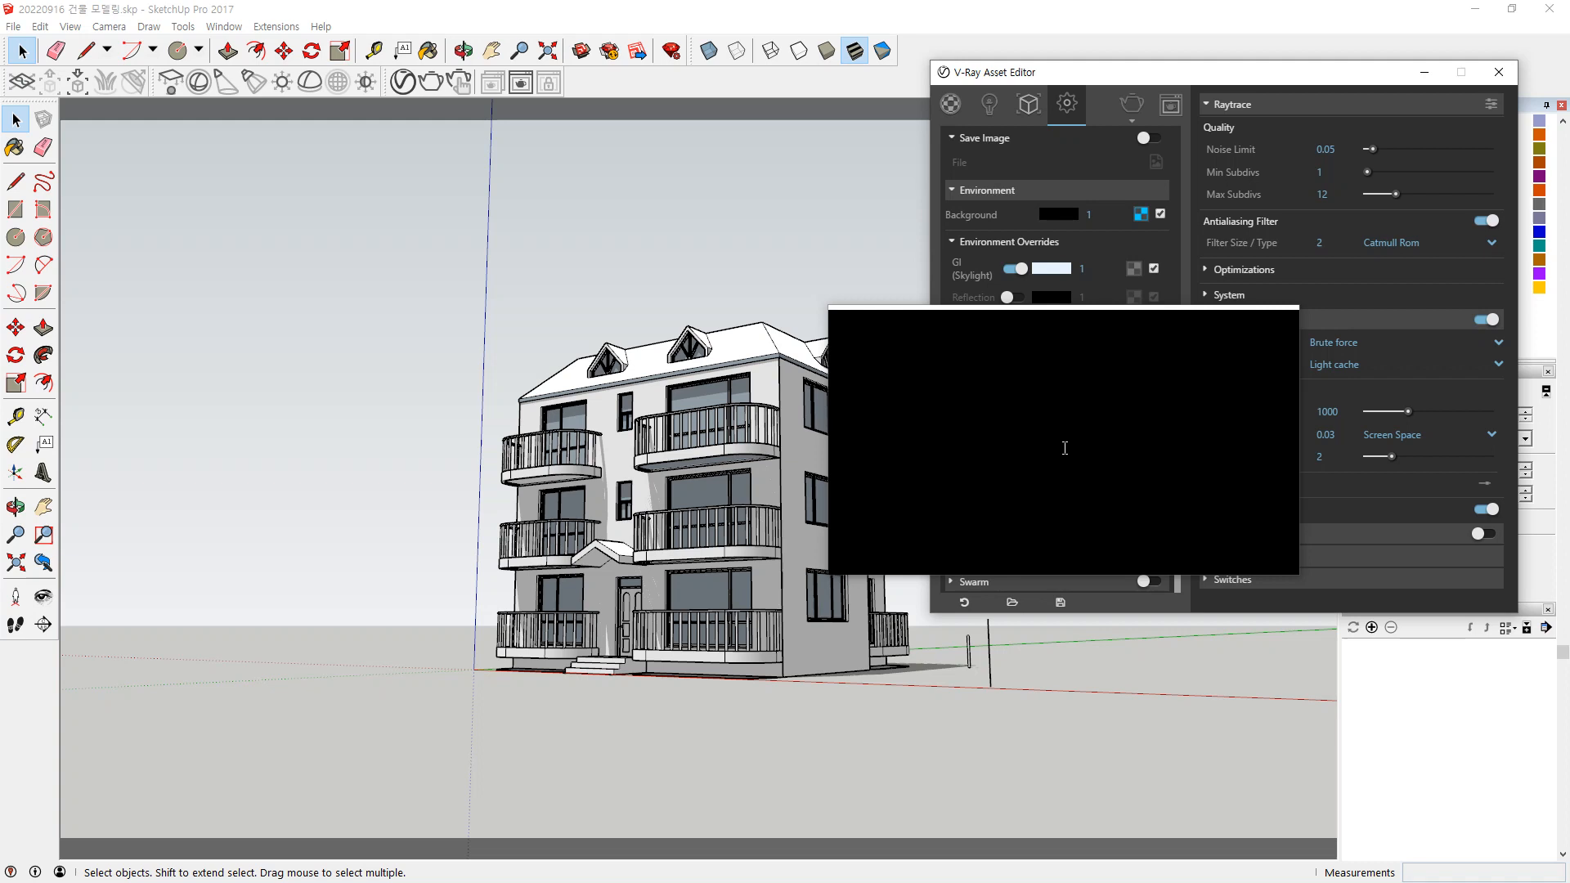
{"action": "left_click_drag", "start_coordinate": [1065, 448], "coordinate": [1256, 267]}
{"action": "left_click", "coordinate": [1202, 451]}
Set the Aerial Perspective visibility range to 100 m and render the whole building image without the render region.
{"action": "left_click_drag", "start_coordinate": [1086, 426], "coordinate": [1017, 424]}
{"action": "type", "text": "100"}
{"action": "key", "text": "Return"}
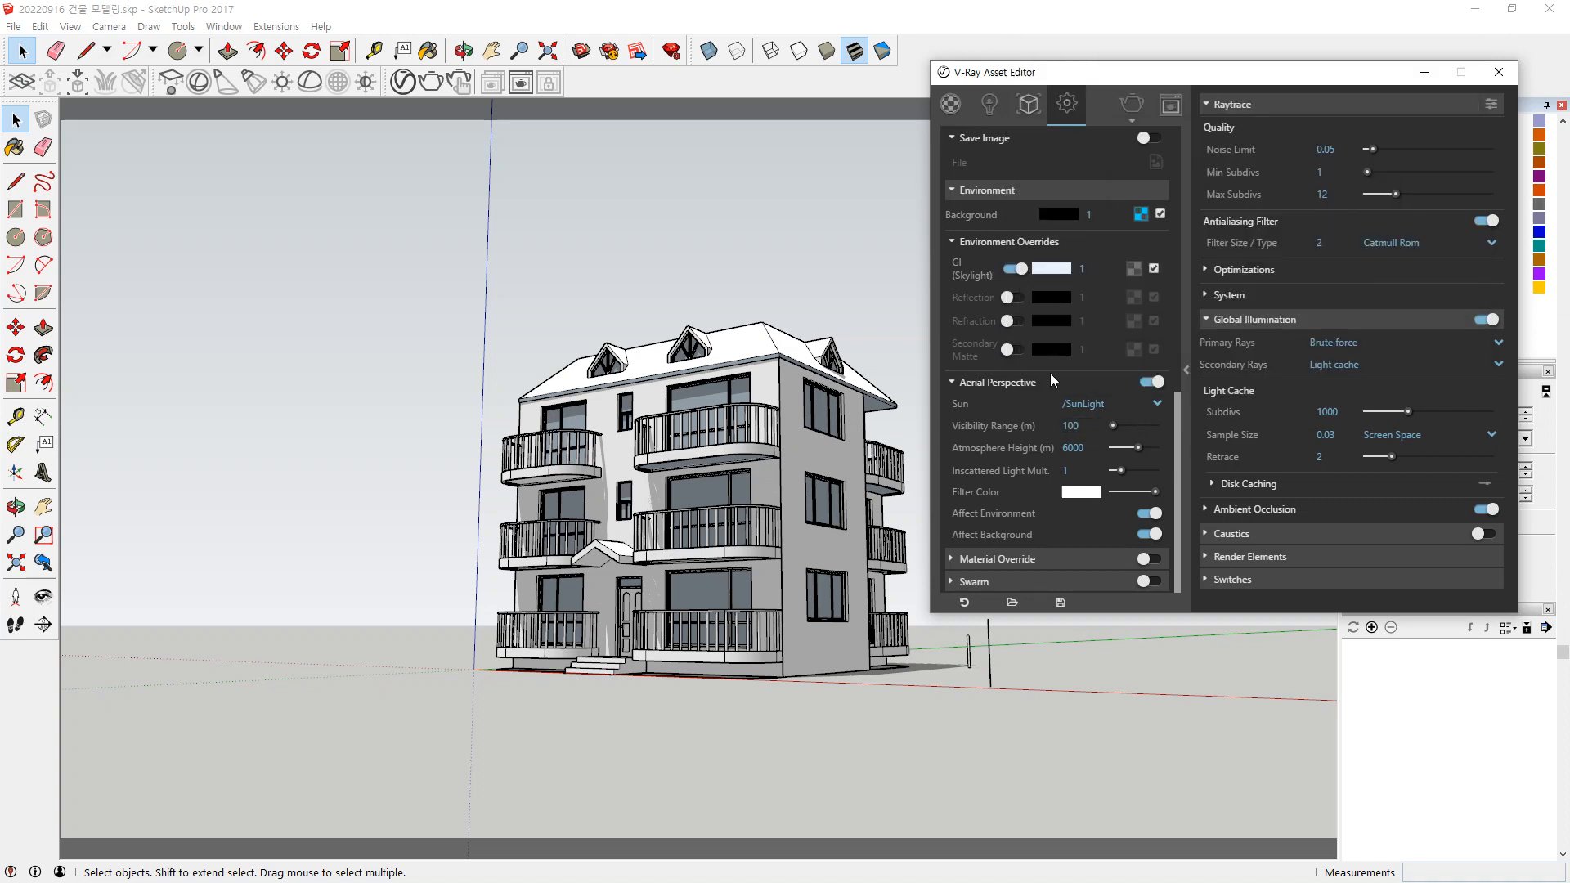
{"action": "left_click", "coordinate": [1126, 104]}
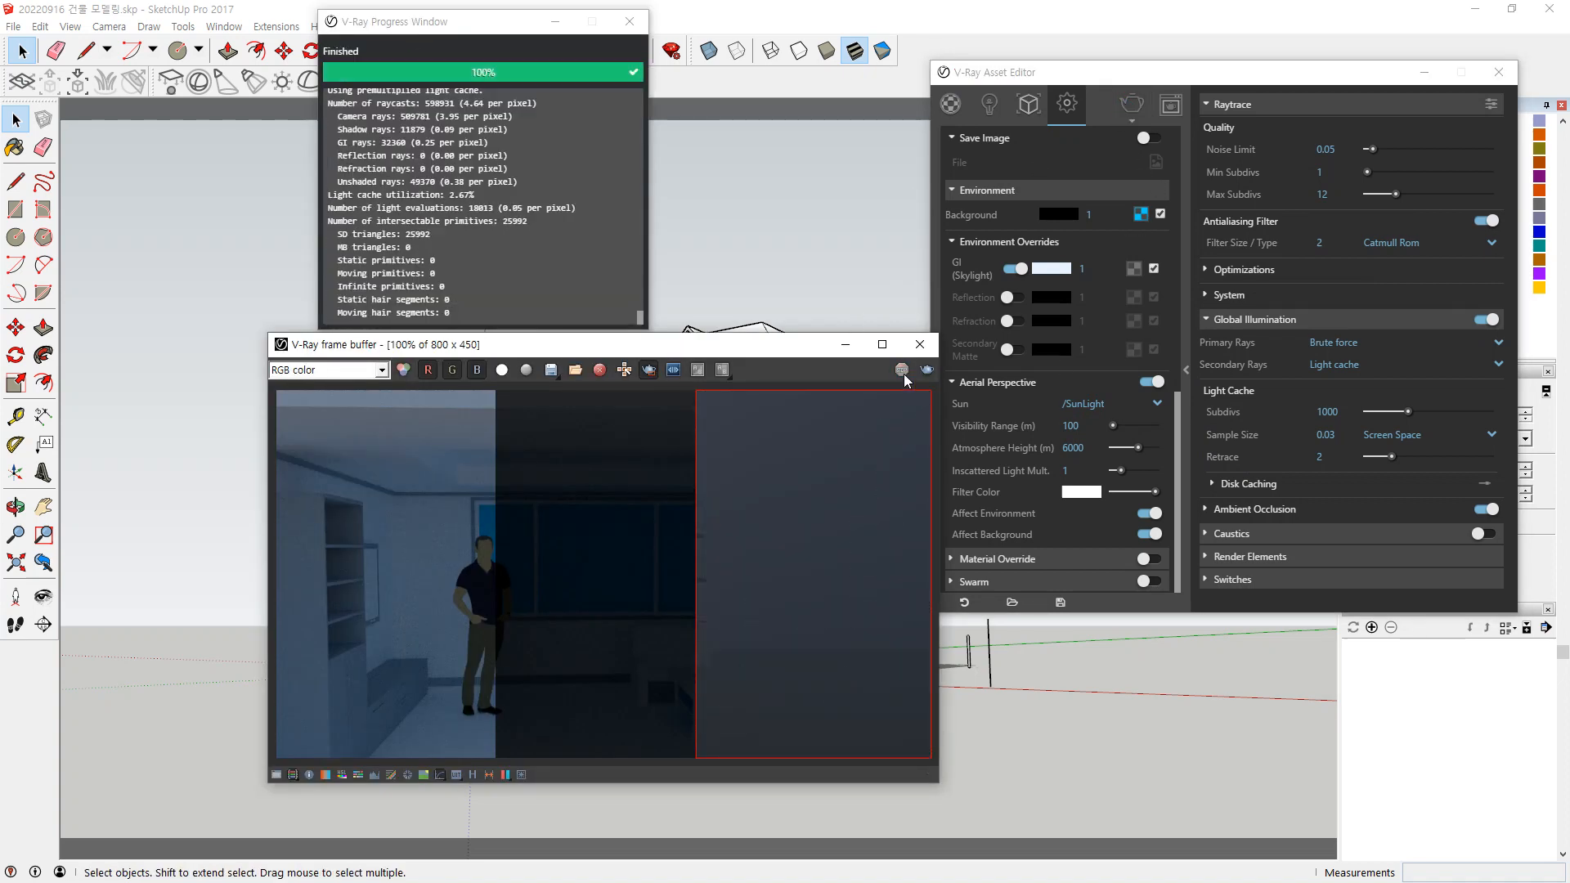
{"action": "left_click", "coordinate": [927, 369]}
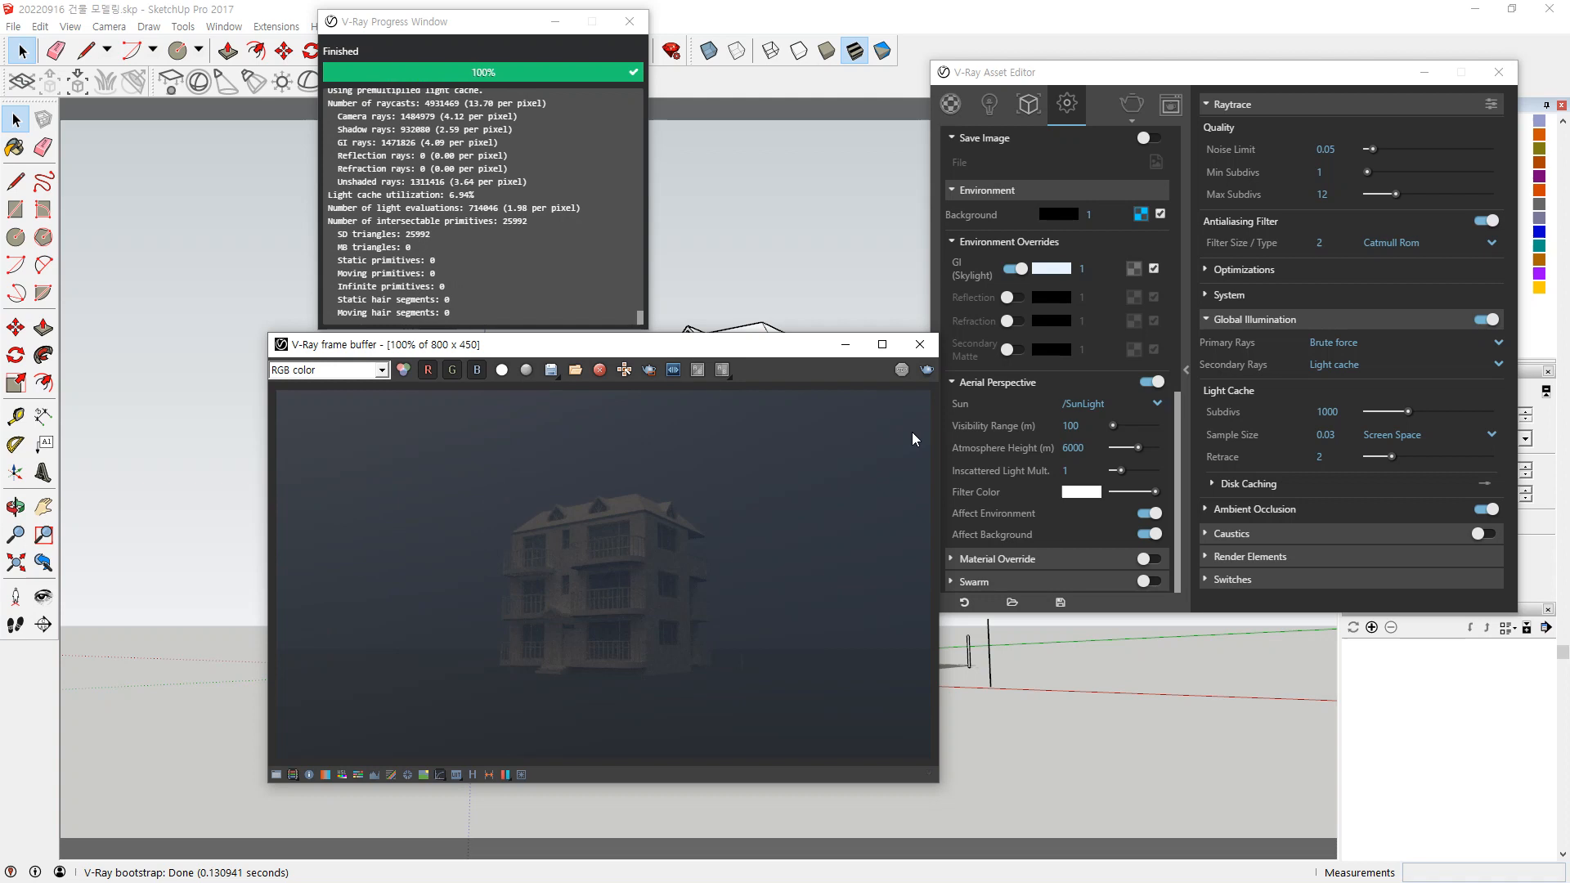
Set the visibility range to 200 m and render the building again.
{"action": "double_click", "coordinate": [1073, 426]}
{"action": "type", "text": "200"}
{"action": "key", "text": "Return"}
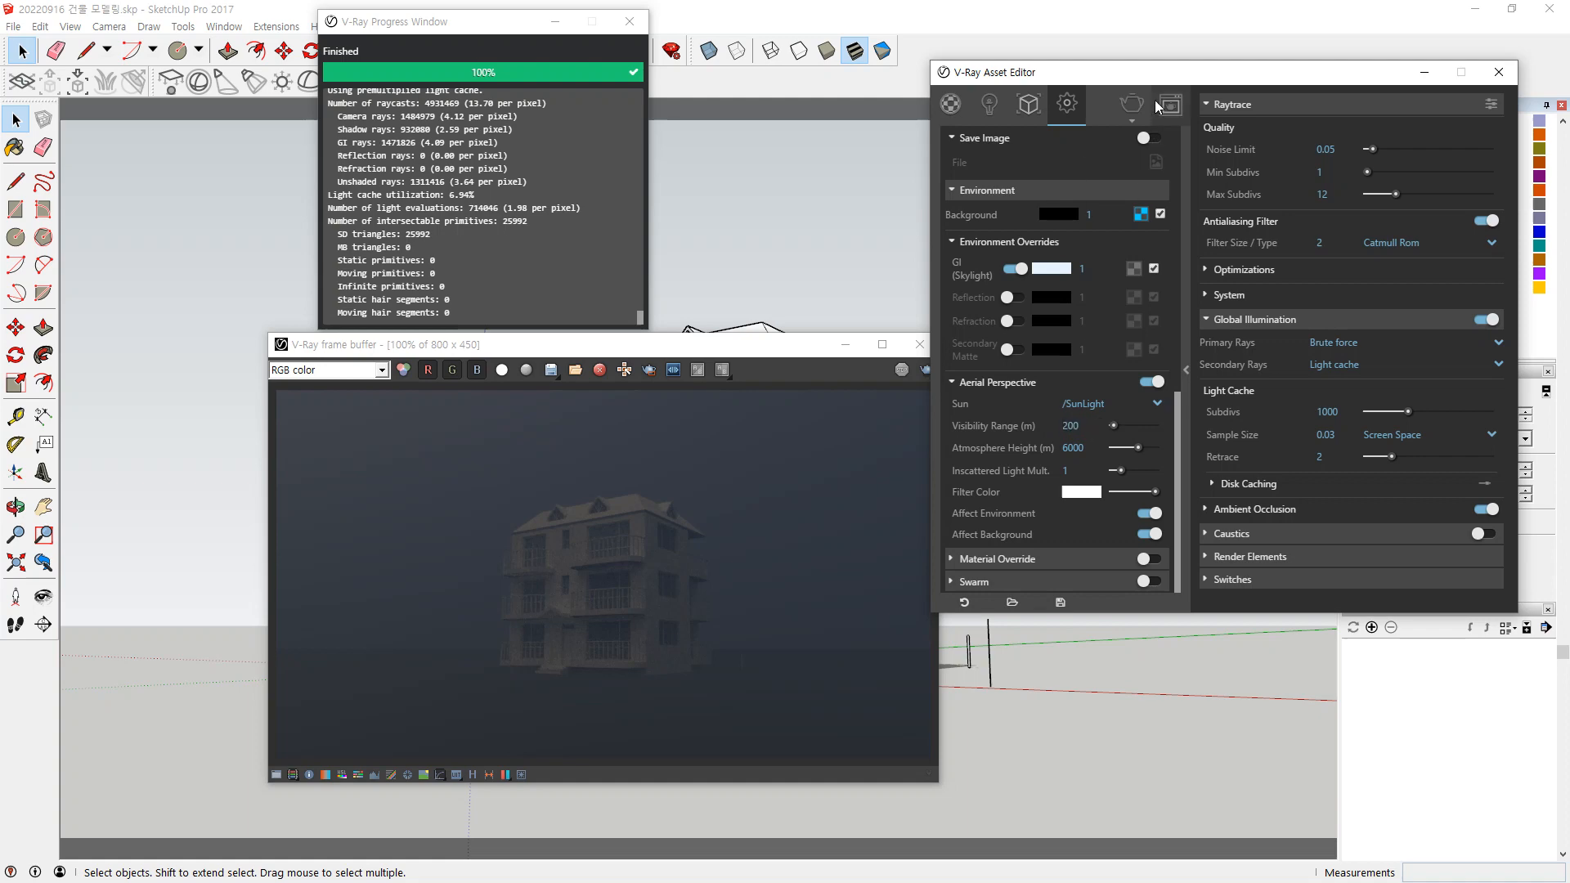
{"action": "left_click", "coordinate": [1133, 104]}
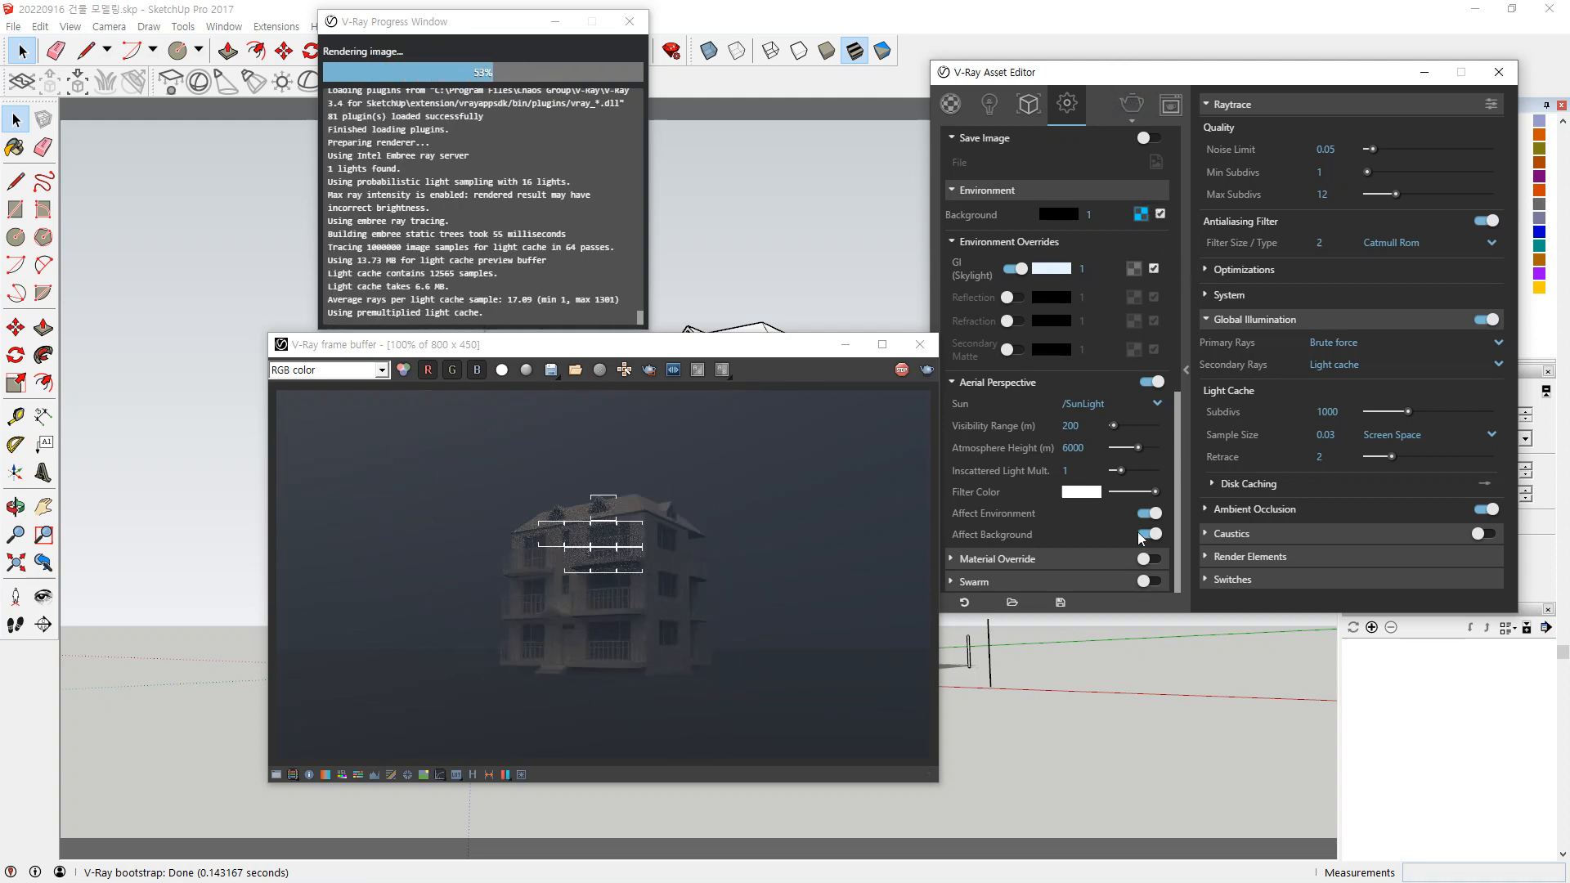
Raise the visibility range to 500 m and start another render of the building.
{"action": "double_click", "coordinate": [1071, 426]}
{"action": "type", "text": "500"}
{"action": "key", "text": "Return"}
{"action": "left_click", "coordinate": [1134, 104]}
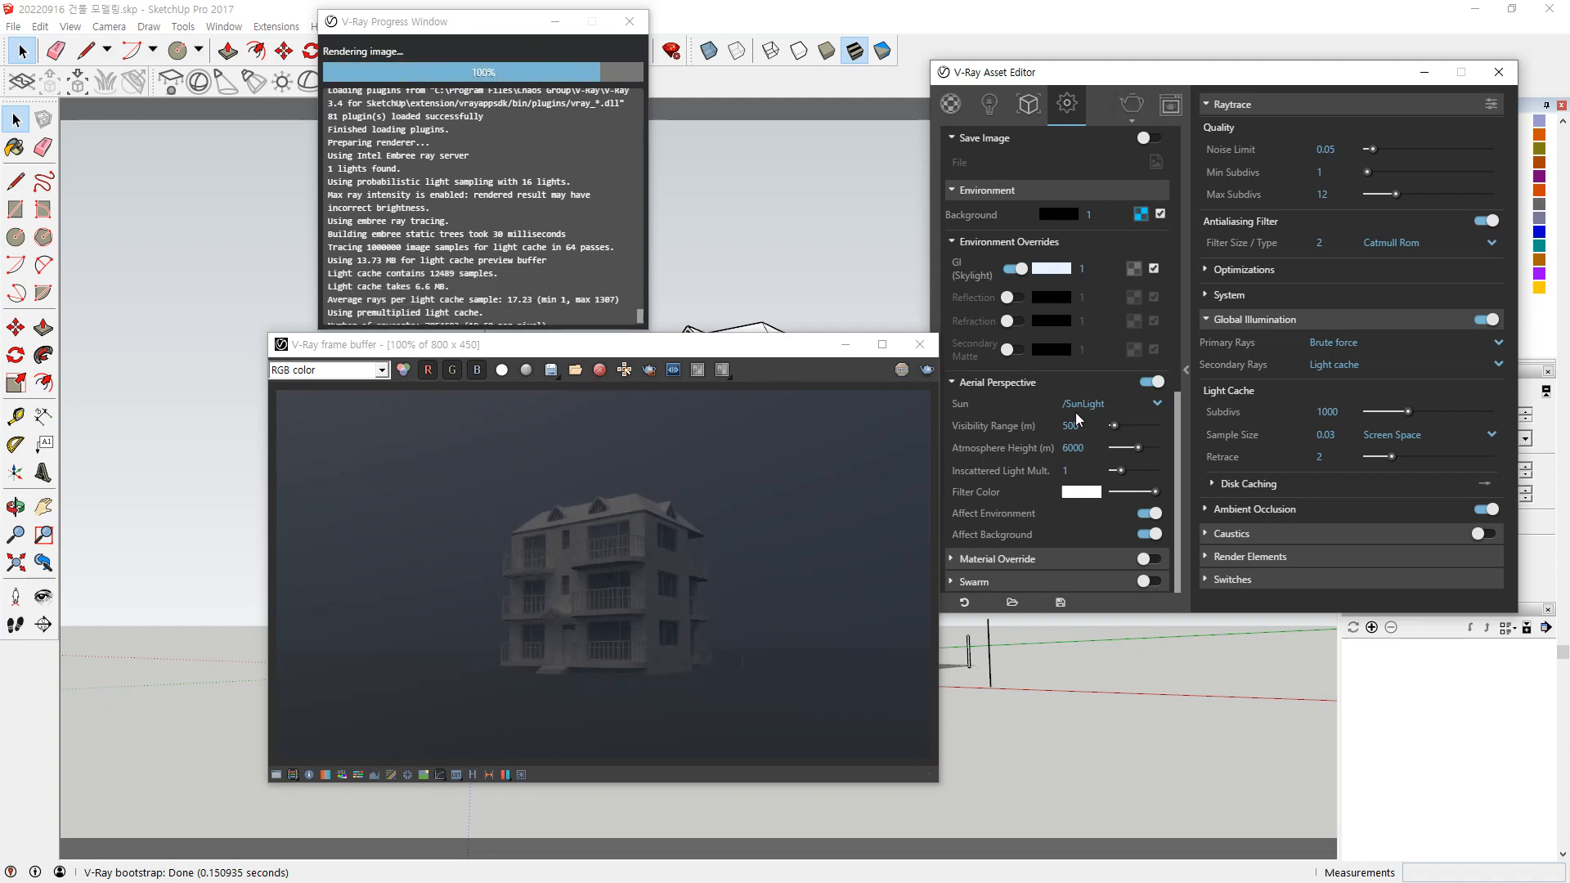
Increase the visibility range to 1000 m and render the building once more.
{"action": "double_click", "coordinate": [1071, 426]}
{"action": "type", "text": "1000"}
{"action": "key", "text": "Return"}
{"action": "left_click", "coordinate": [1122, 110]}
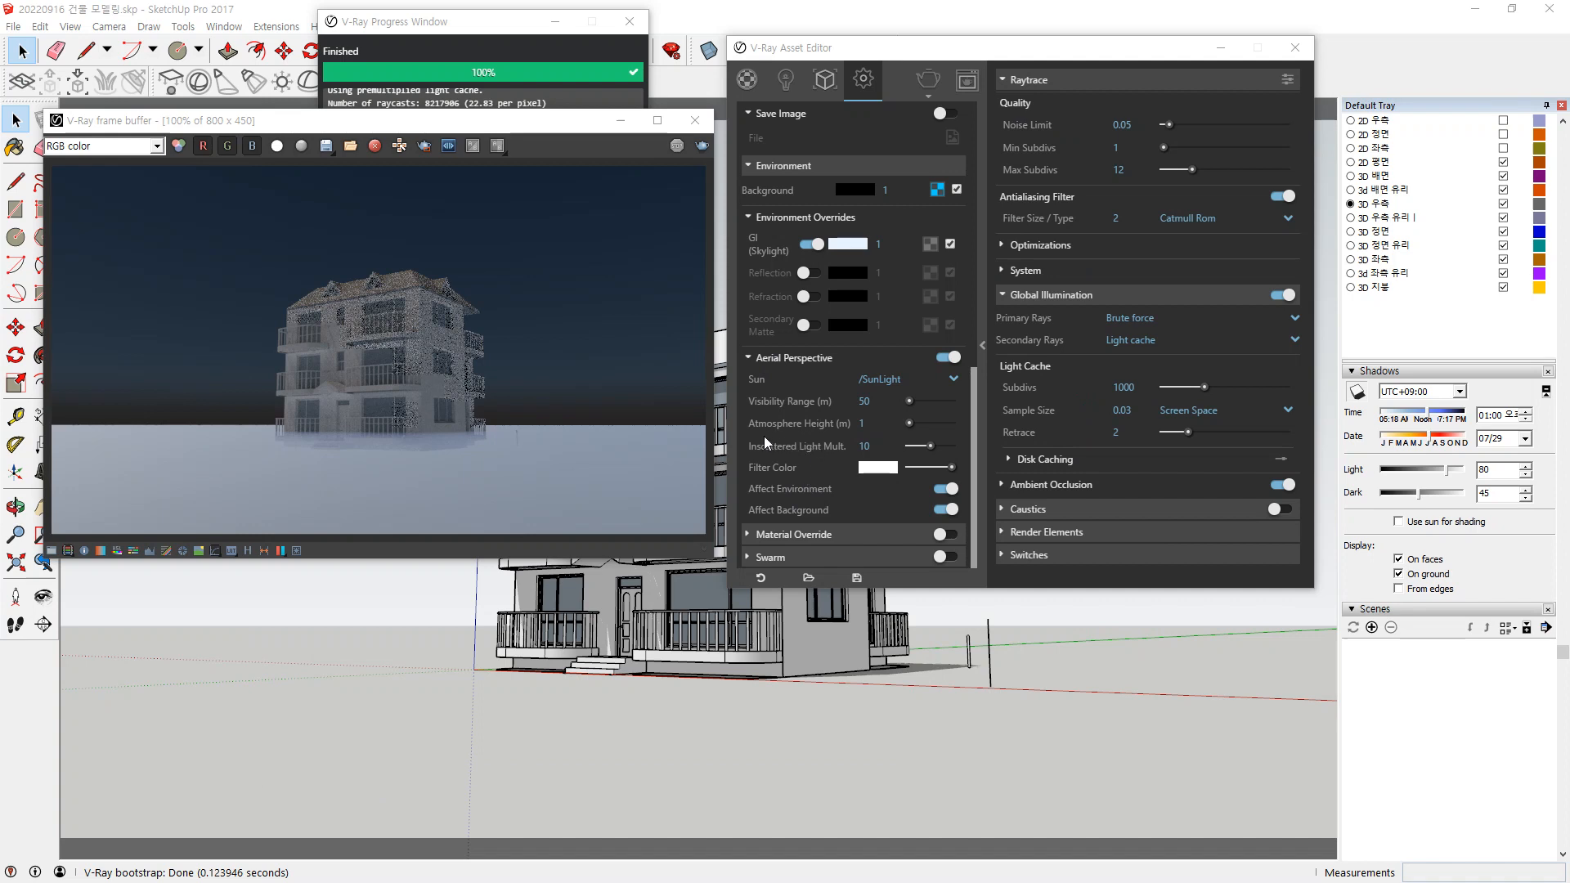
Inspect the rendered building up close, set the Inscattered Light Mult. to 1 and render again.
{"action": "scroll", "coordinate": [358, 468], "scroll_direction": "up", "scroll_amount": 1}
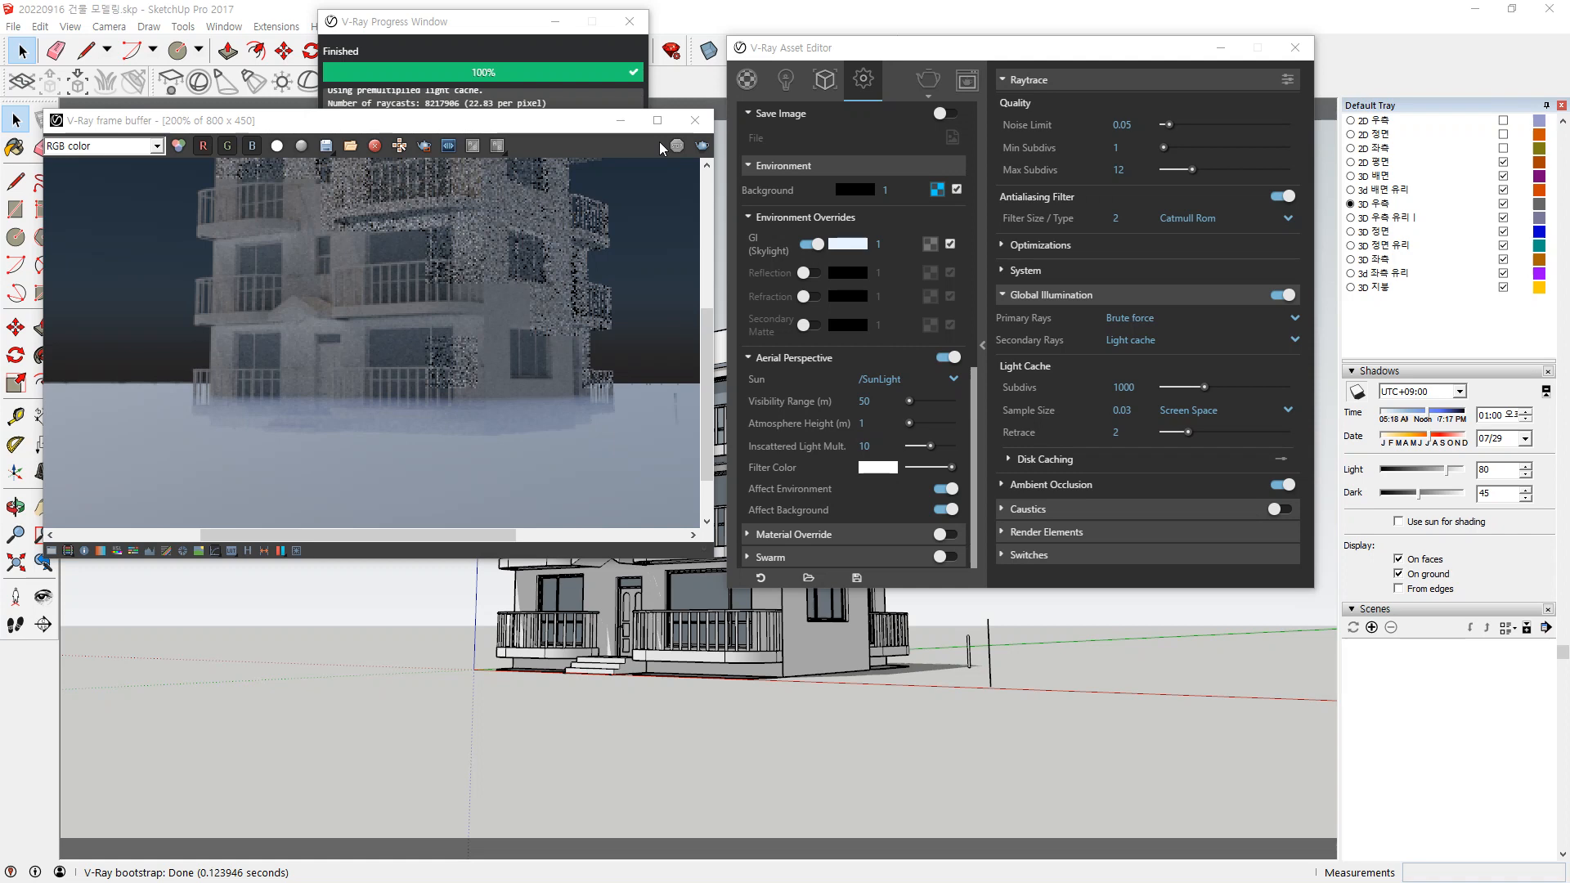
{"action": "scroll", "coordinate": [407, 245], "scroll_direction": "down", "scroll_amount": 2}
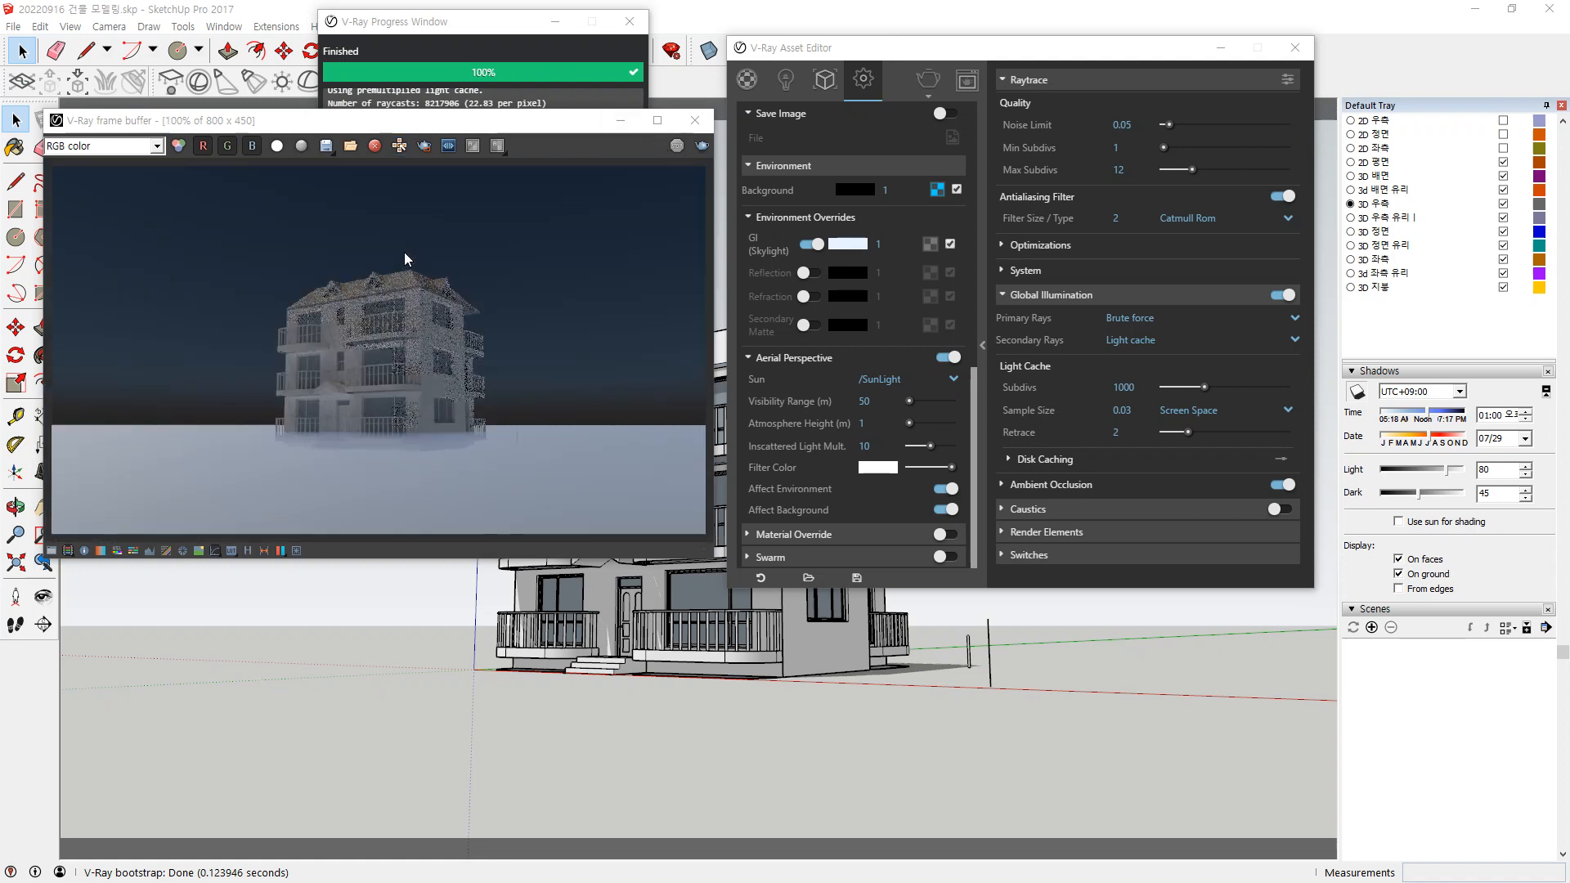
{"action": "left_click_drag", "start_coordinate": [880, 447], "coordinate": [744, 419]}
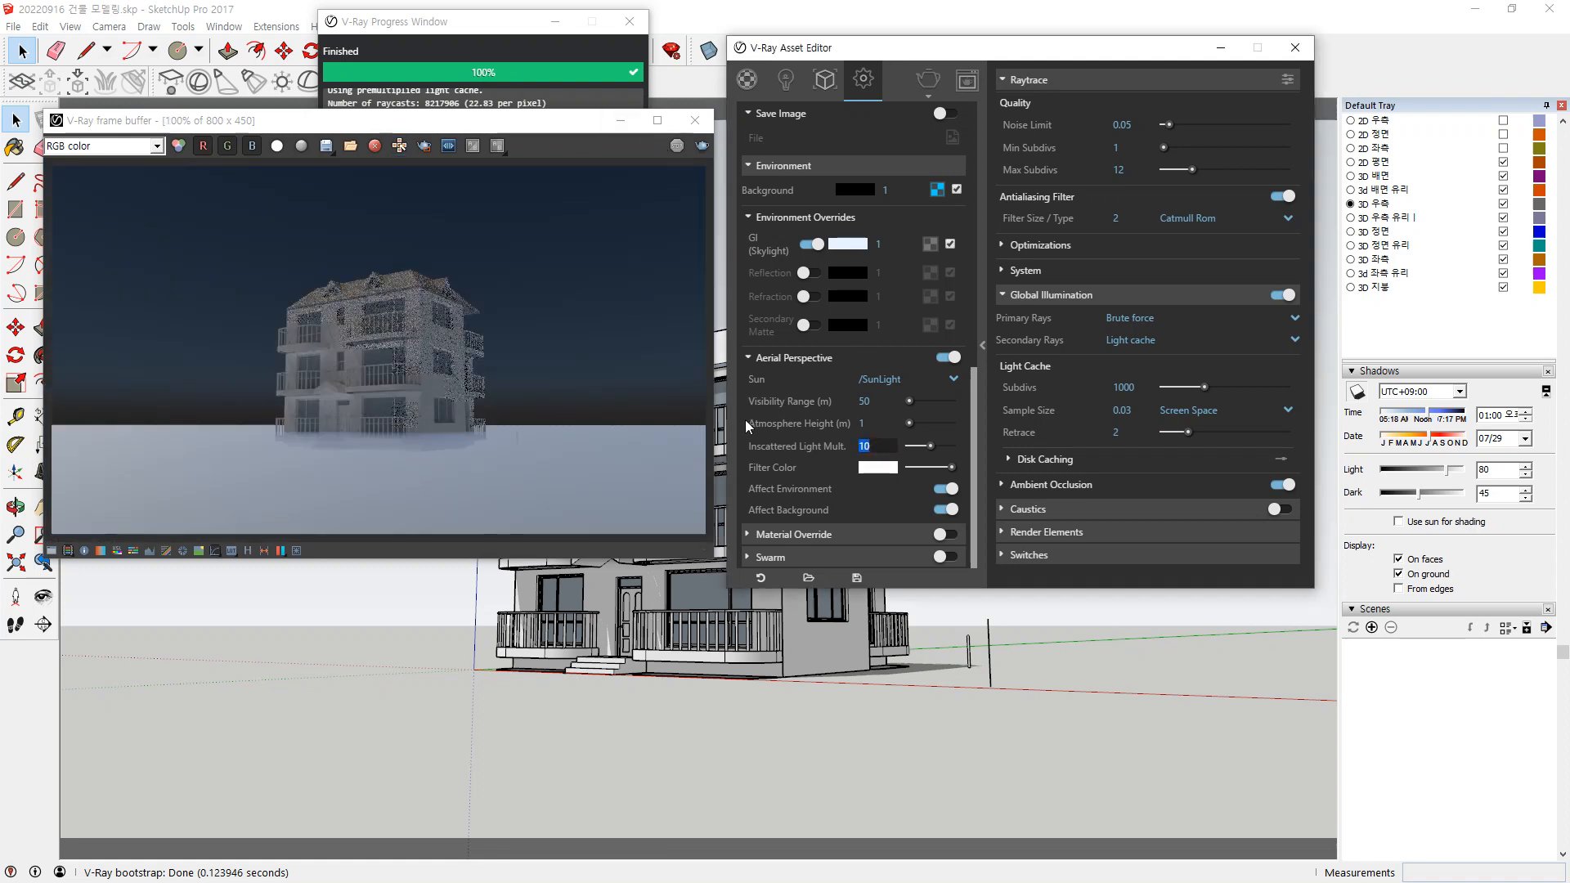
{"action": "type", "text": "1"}
{"action": "key", "text": "Return"}
{"action": "left_click", "coordinate": [701, 147]}
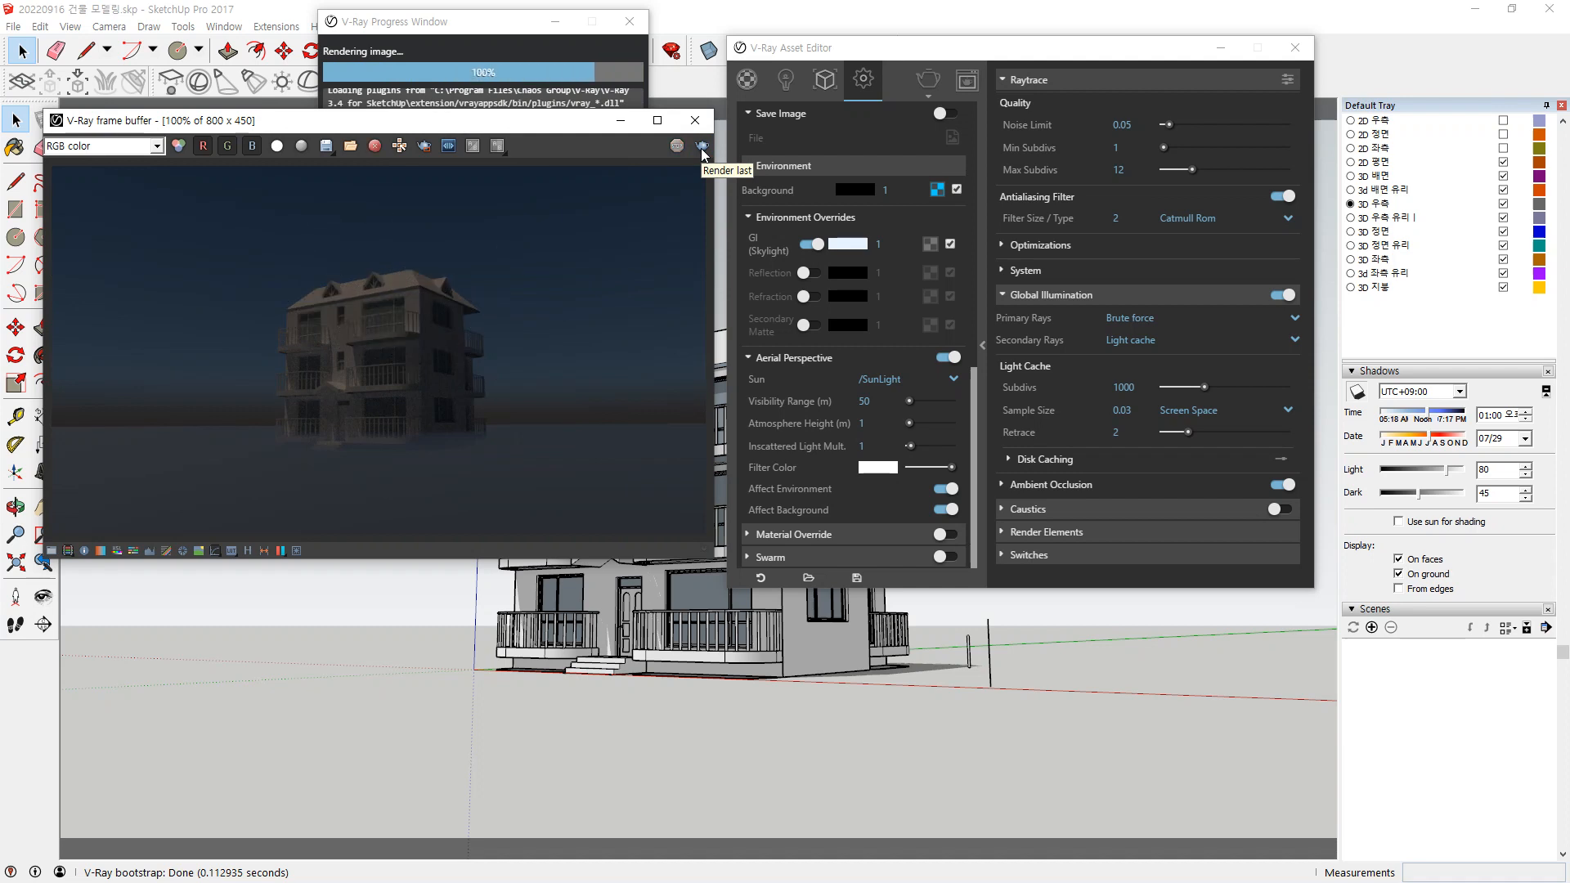
Set the Inscattered Light Mult. to 10 and render the building again.
{"action": "left_click", "coordinate": [886, 447]}
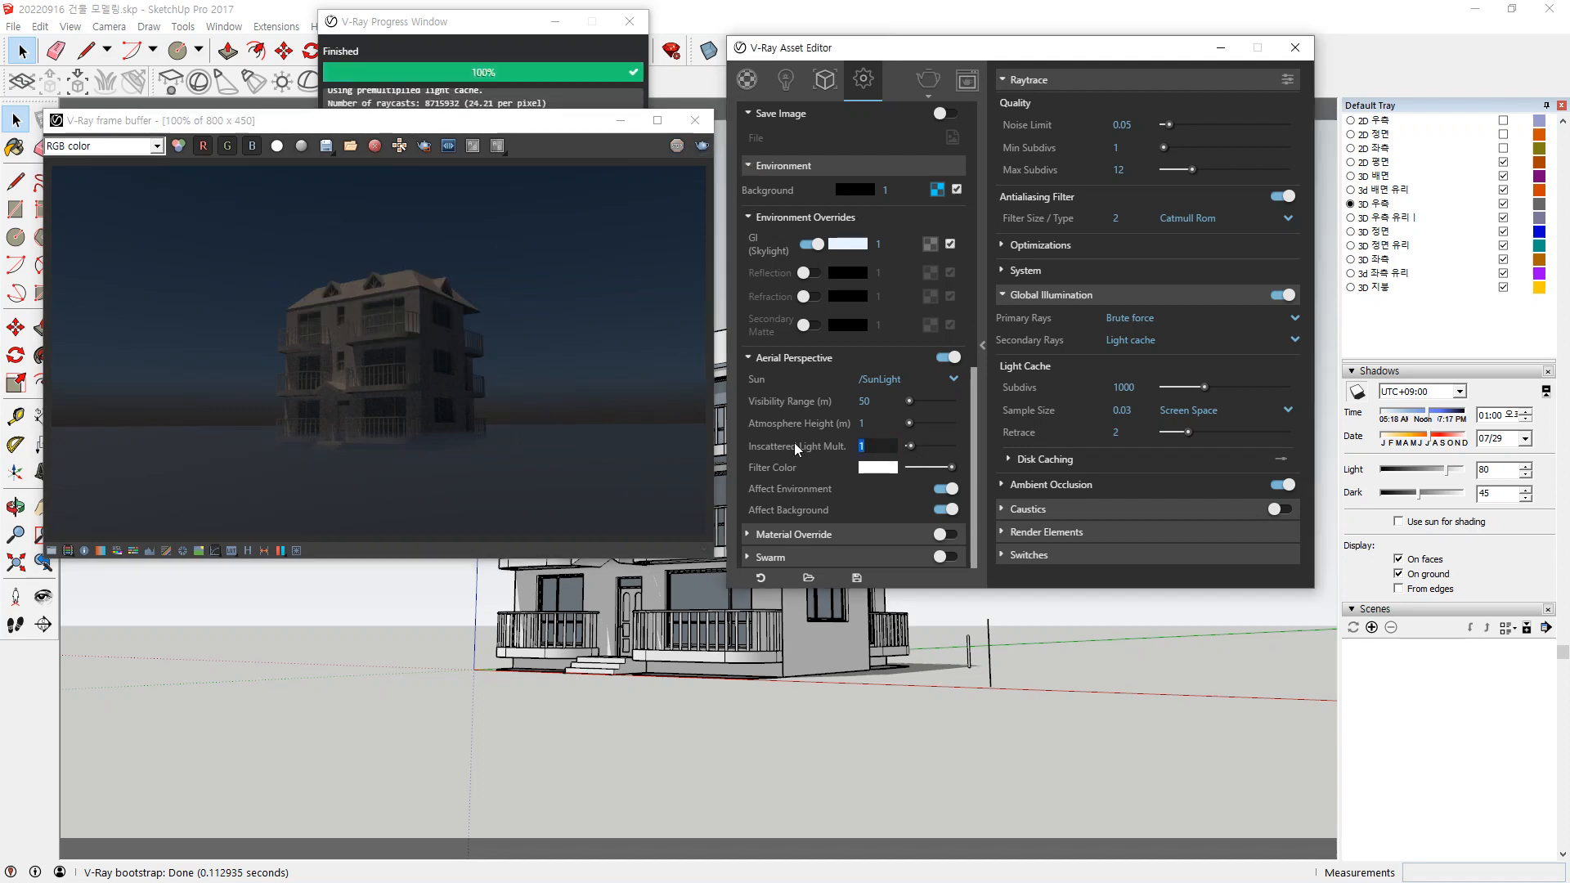
{"action": "type", "text": "0"}
{"action": "key", "text": "Return"}
{"action": "left_click", "coordinate": [700, 146]}
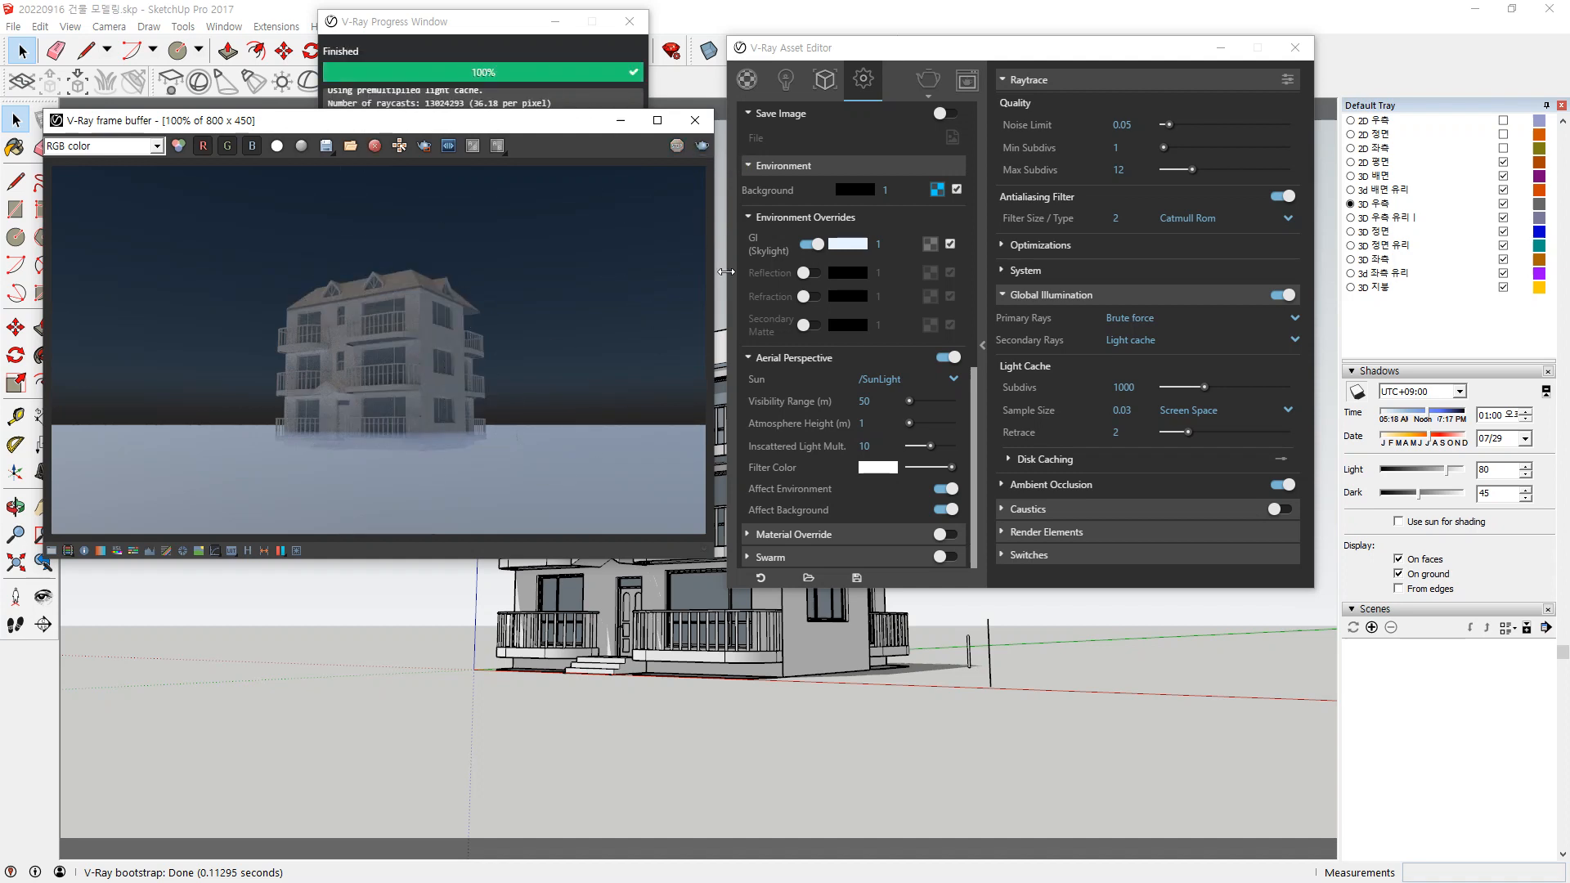
Change the Aerial Perspective filter color to orange-red (RGB 255, 62, 34) and render the building.
{"action": "left_click", "coordinate": [882, 470]}
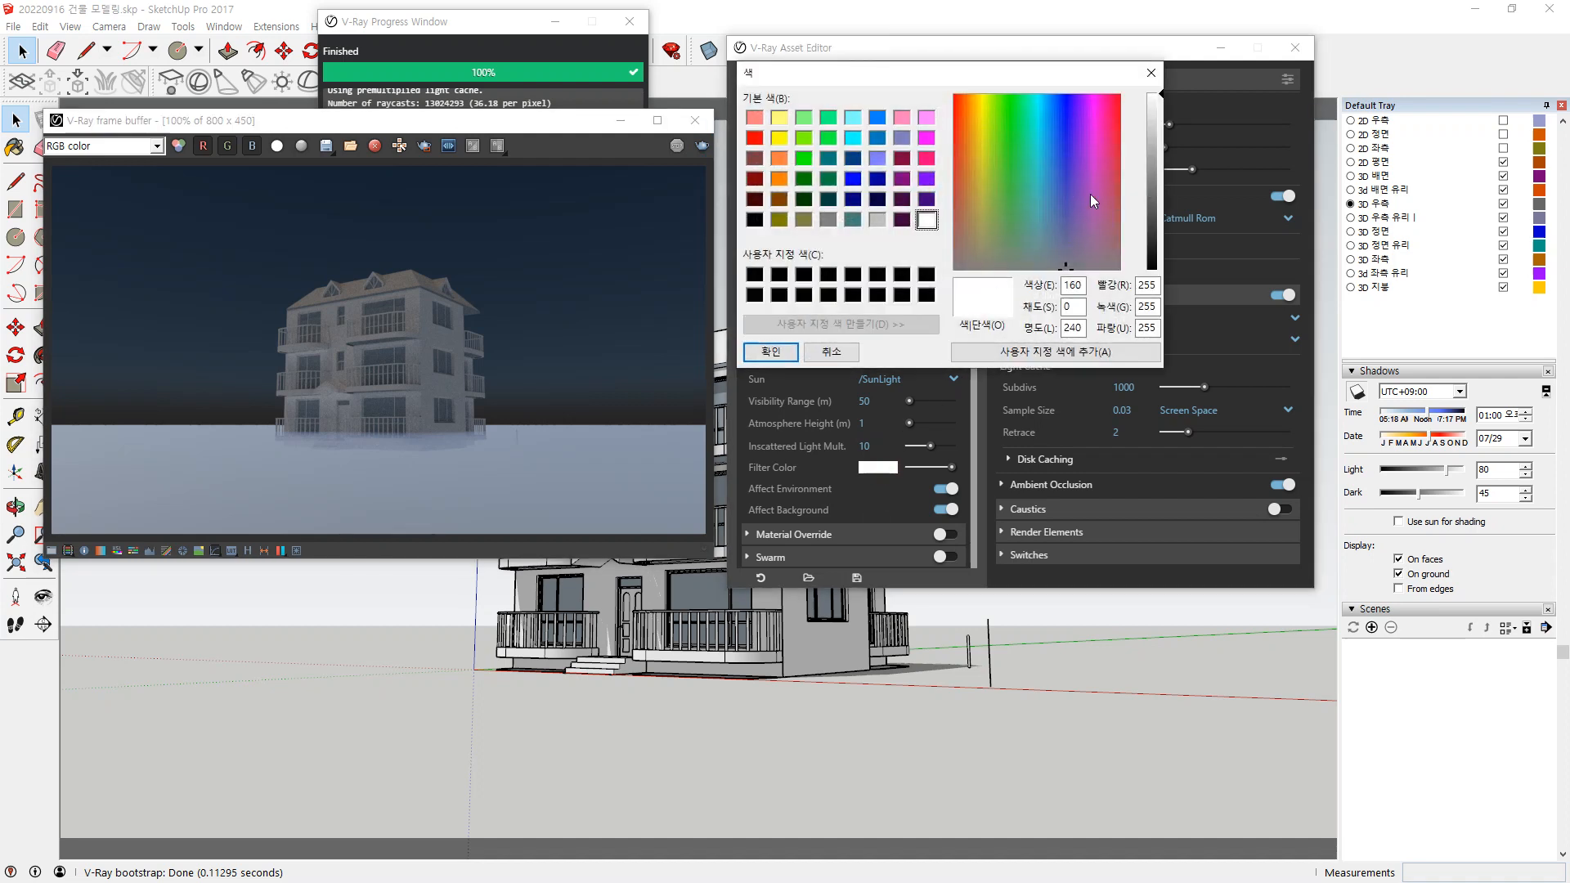
{"action": "left_click", "coordinate": [959, 97]}
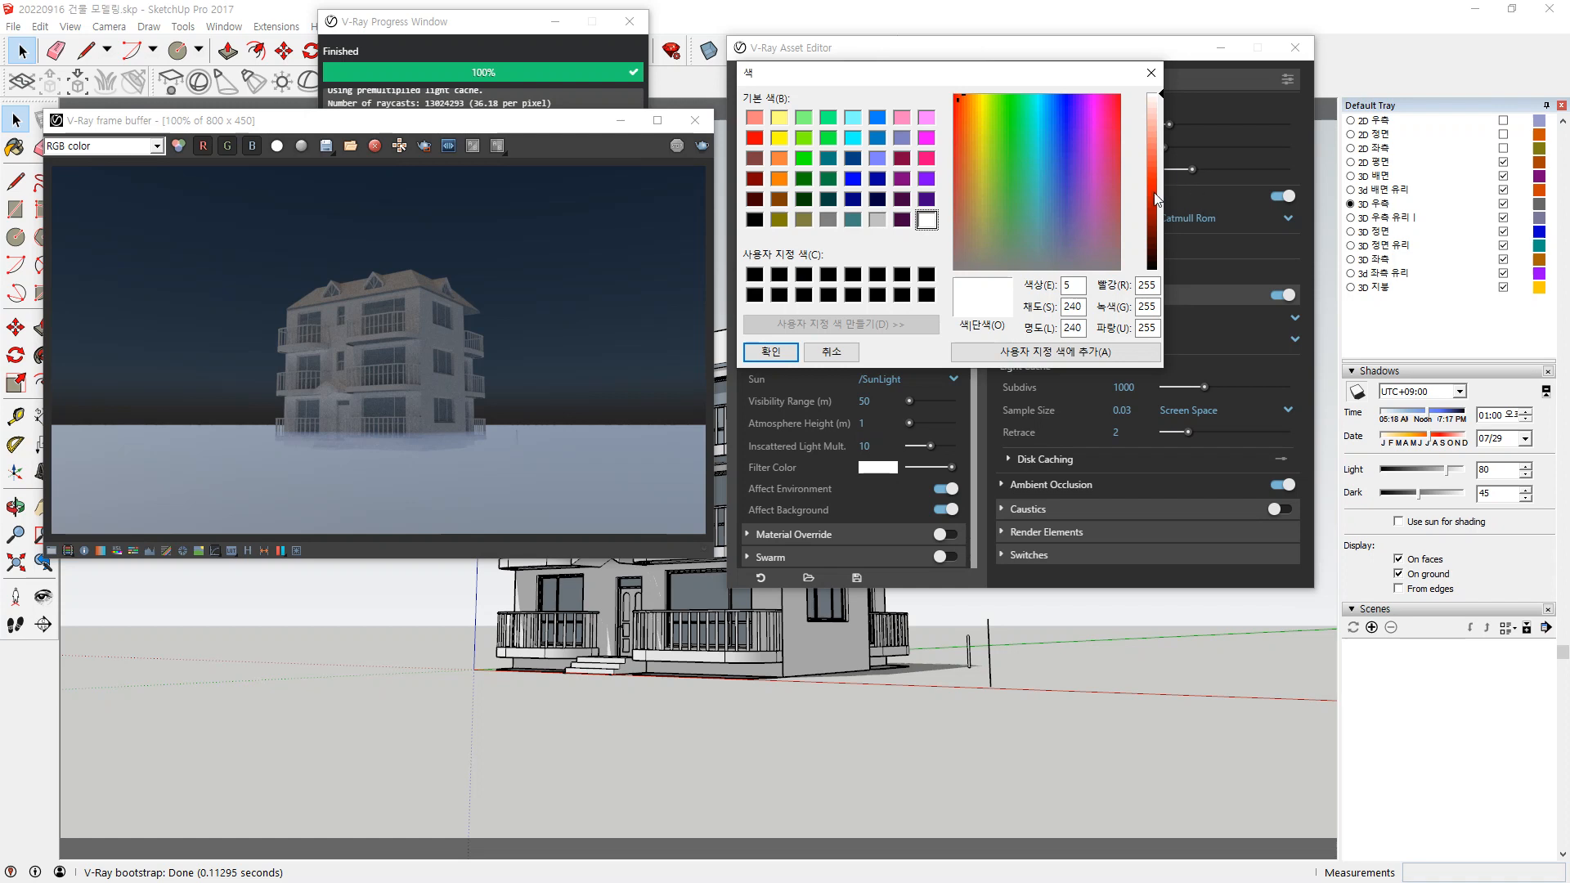
{"action": "left_click", "coordinate": [1157, 169]}
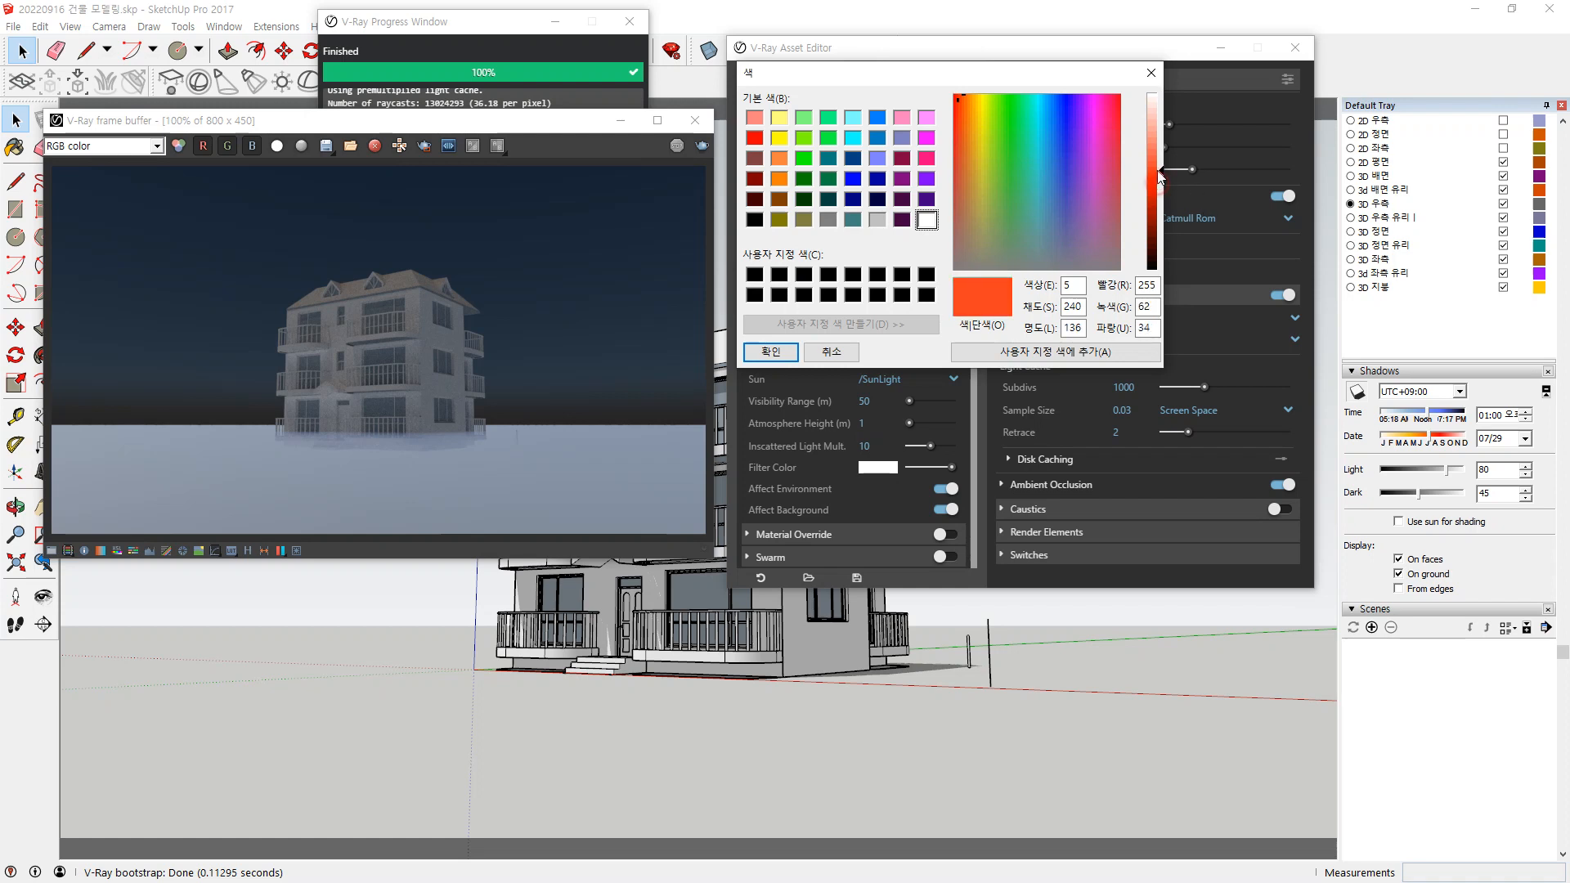
{"action": "left_click", "coordinate": [767, 351]}
{"action": "left_click", "coordinate": [702, 146]}
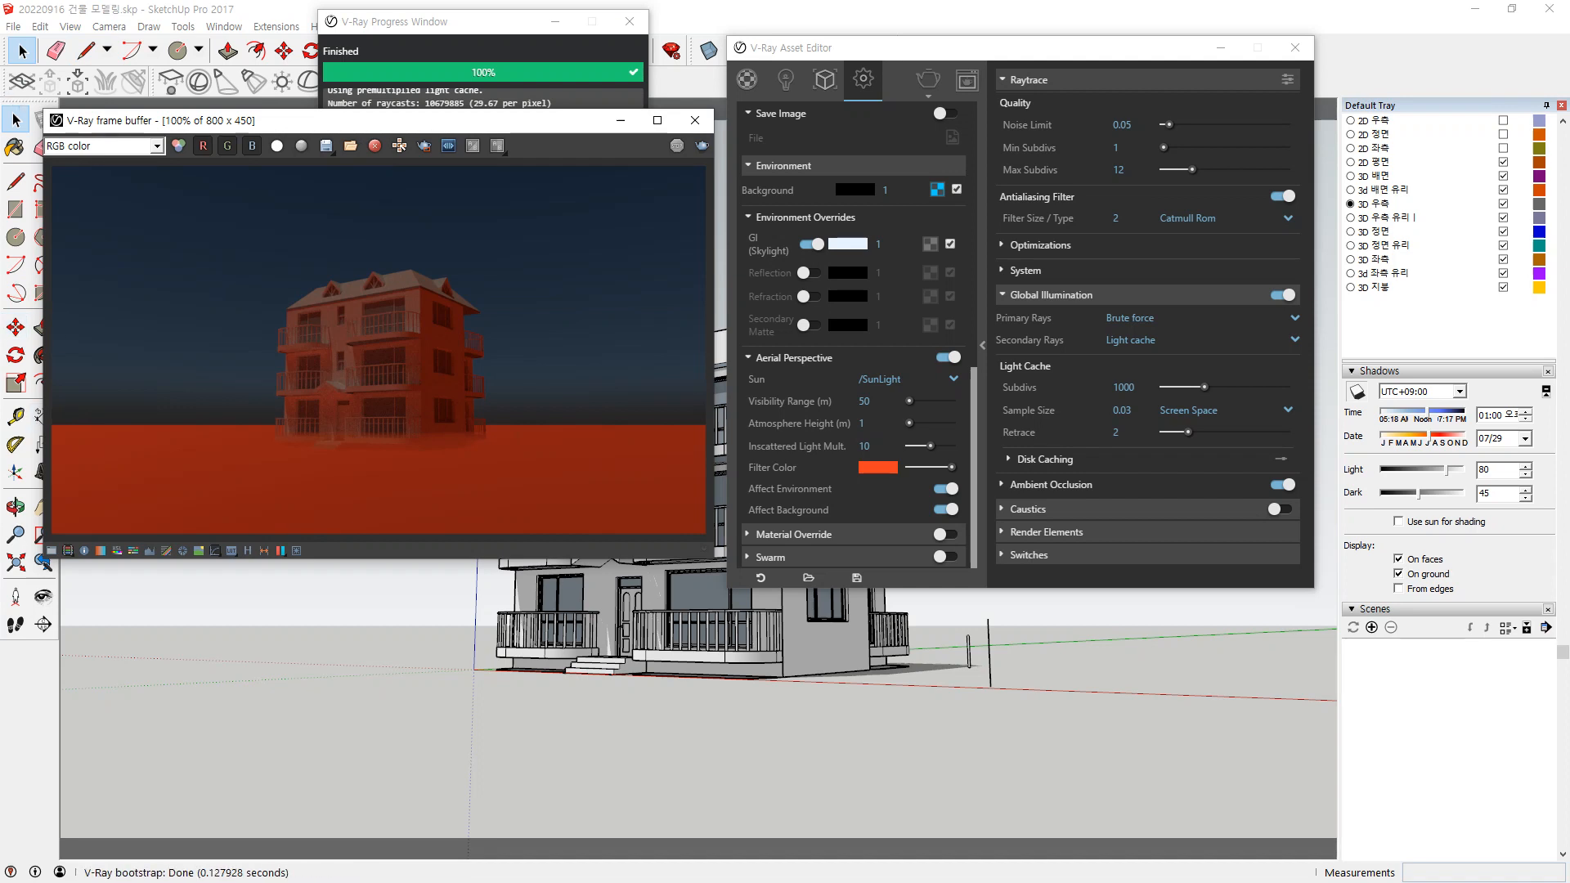
Disable Aerial Perspective, expand the Material Override settings and enable the override.
{"action": "left_click", "coordinate": [948, 357]}
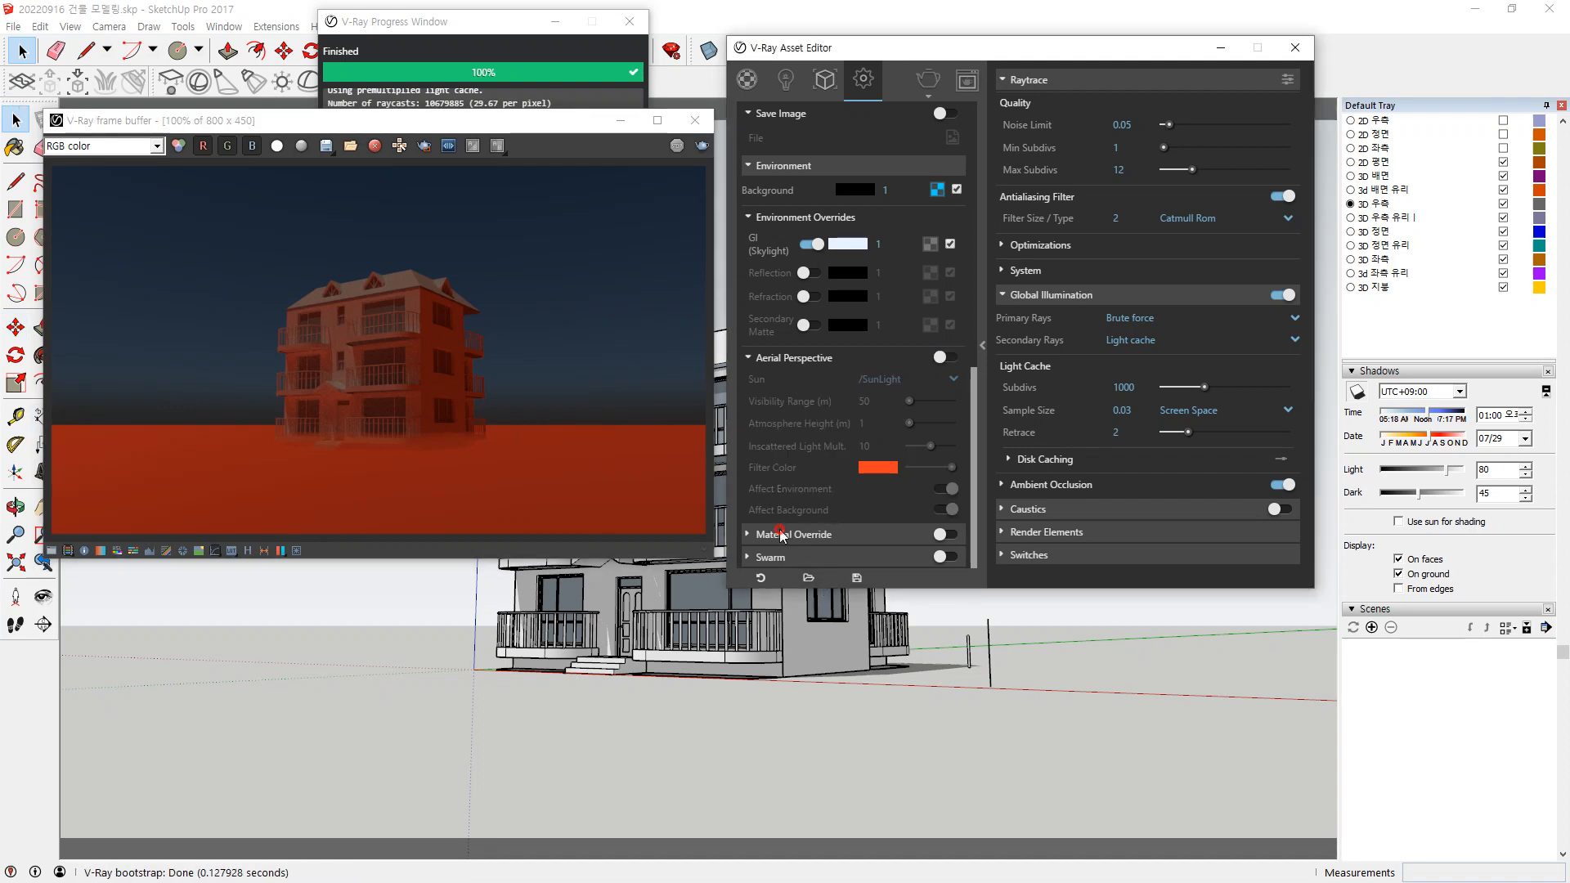
{"action": "left_click", "coordinate": [822, 534]}
{"action": "left_click", "coordinate": [951, 489]}
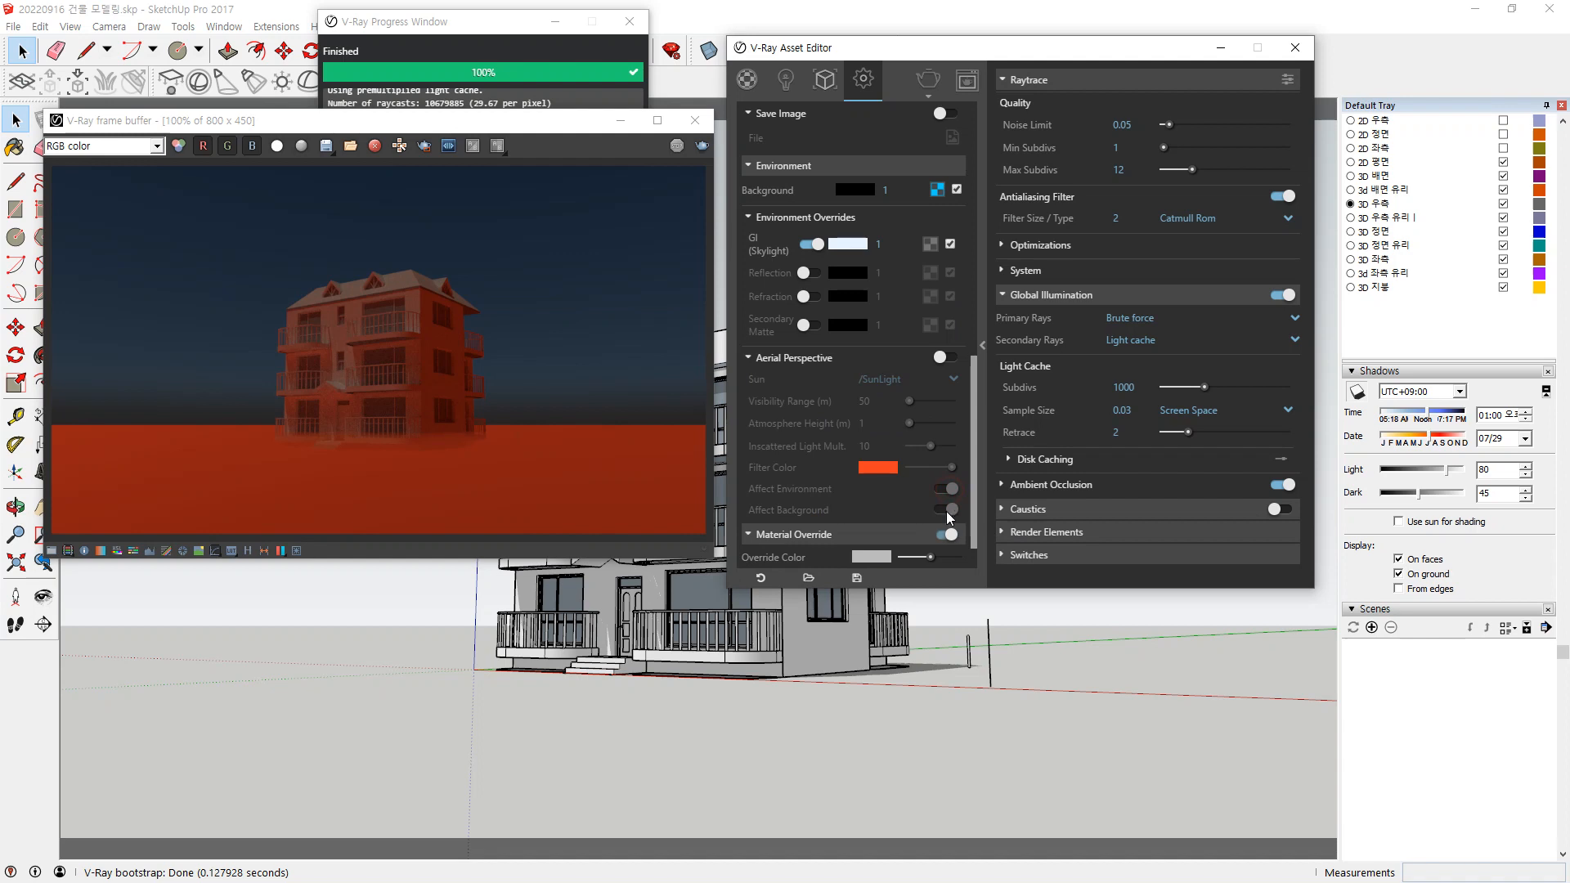
Render the building with Material Override enabled and inspect the result up close.
{"action": "scroll", "coordinate": [799, 495], "scroll_direction": "down", "scroll_amount": 1}
{"action": "left_click", "coordinate": [701, 145]}
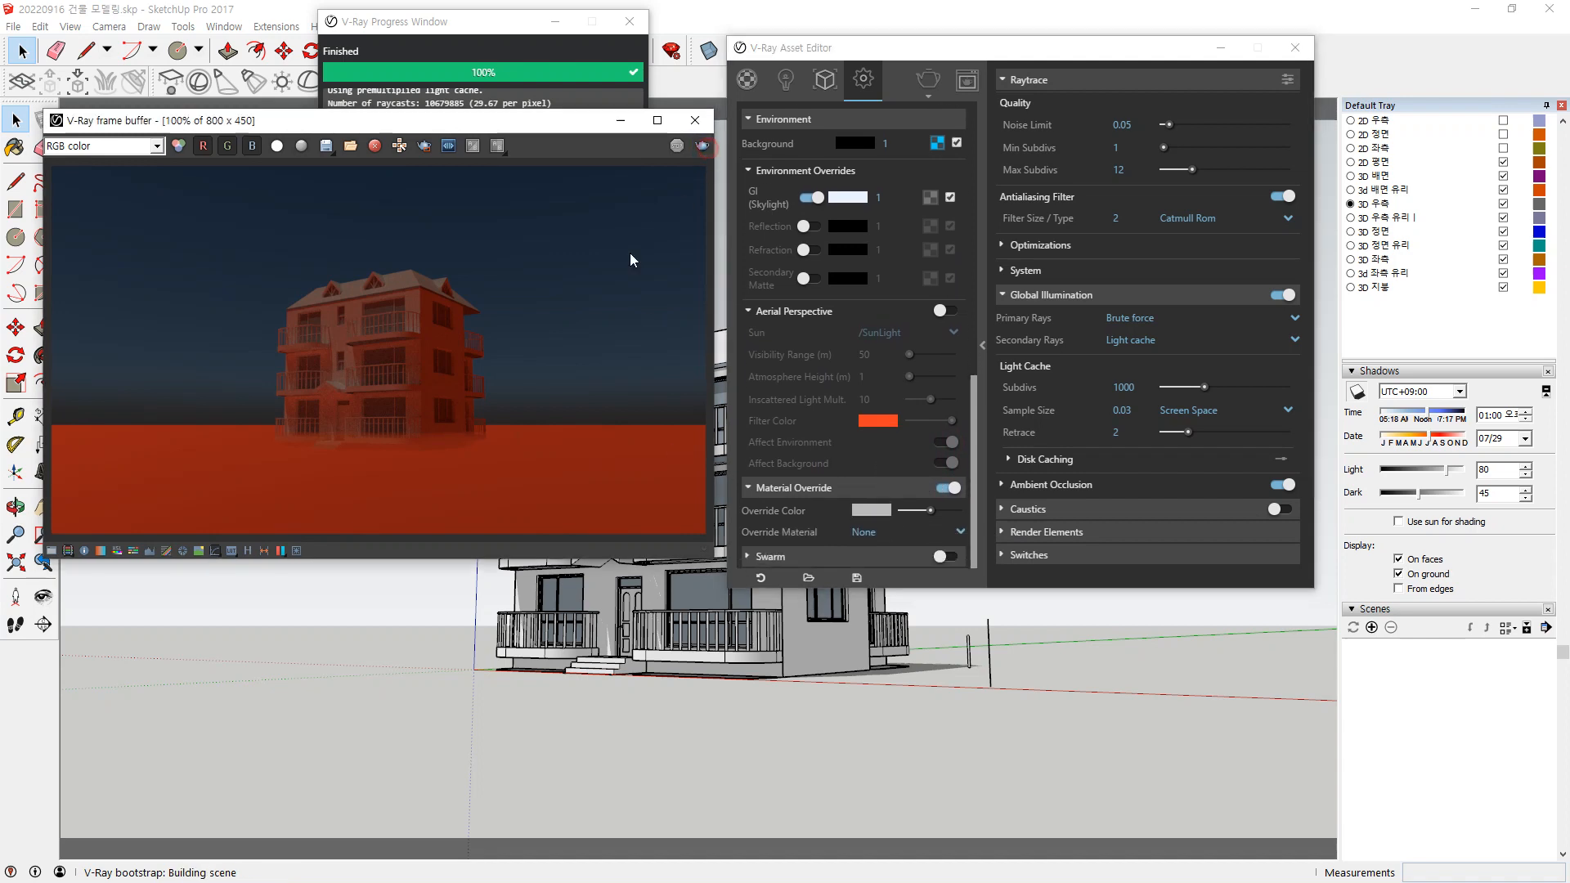
{"action": "scroll", "coordinate": [359, 374], "scroll_direction": "up", "scroll_amount": 1}
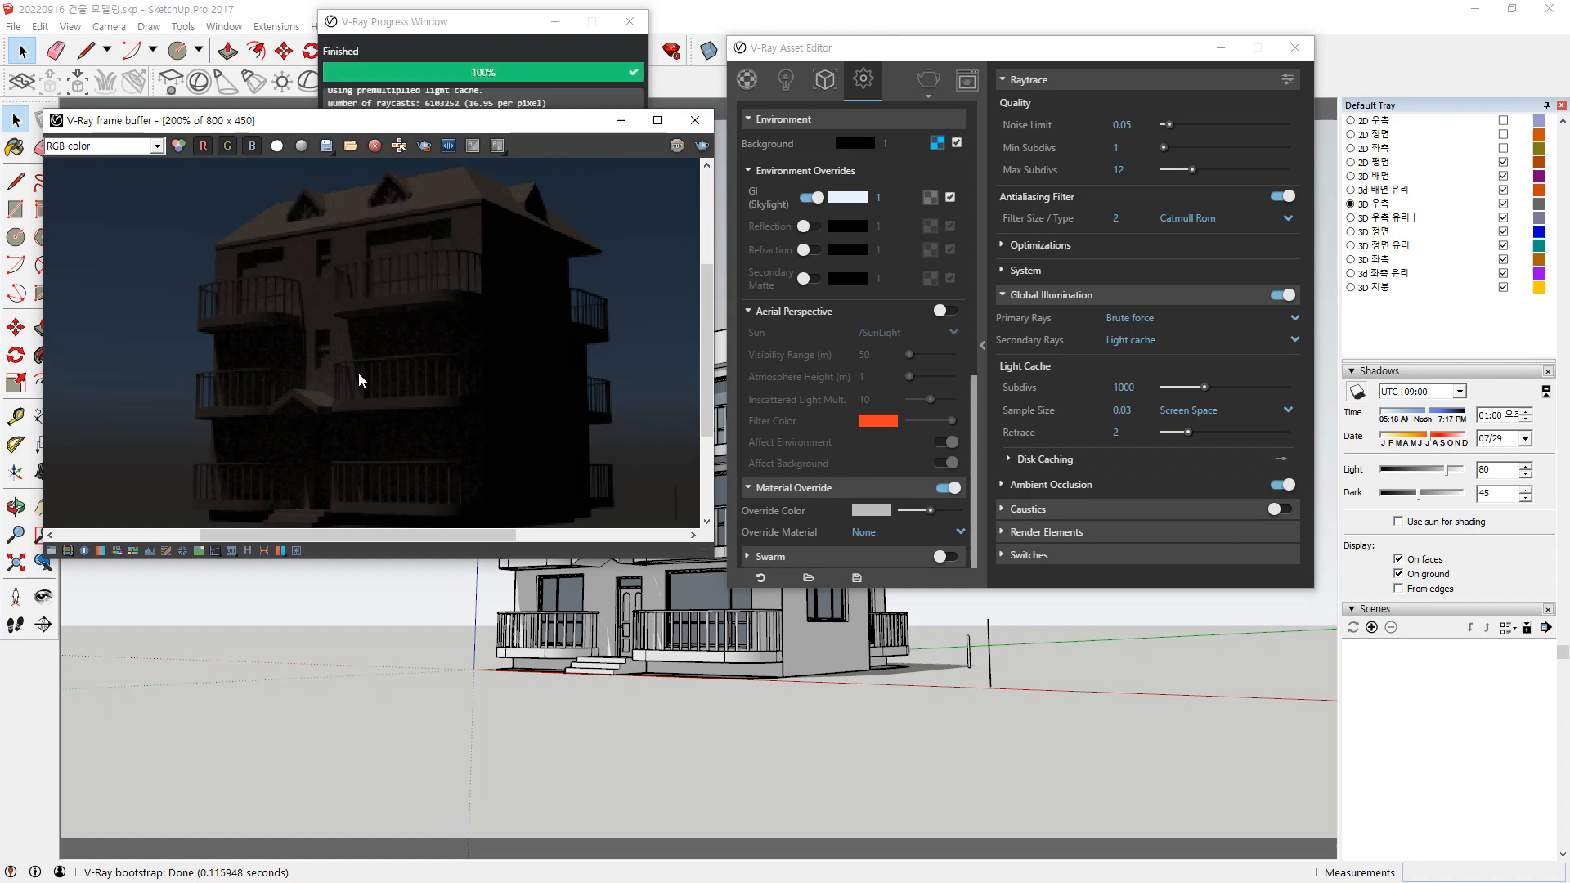
{"action": "scroll", "coordinate": [358, 373], "scroll_direction": "down", "scroll_amount": 3}
{"action": "scroll", "coordinate": [561, 422], "scroll_direction": "up", "scroll_amount": 1}
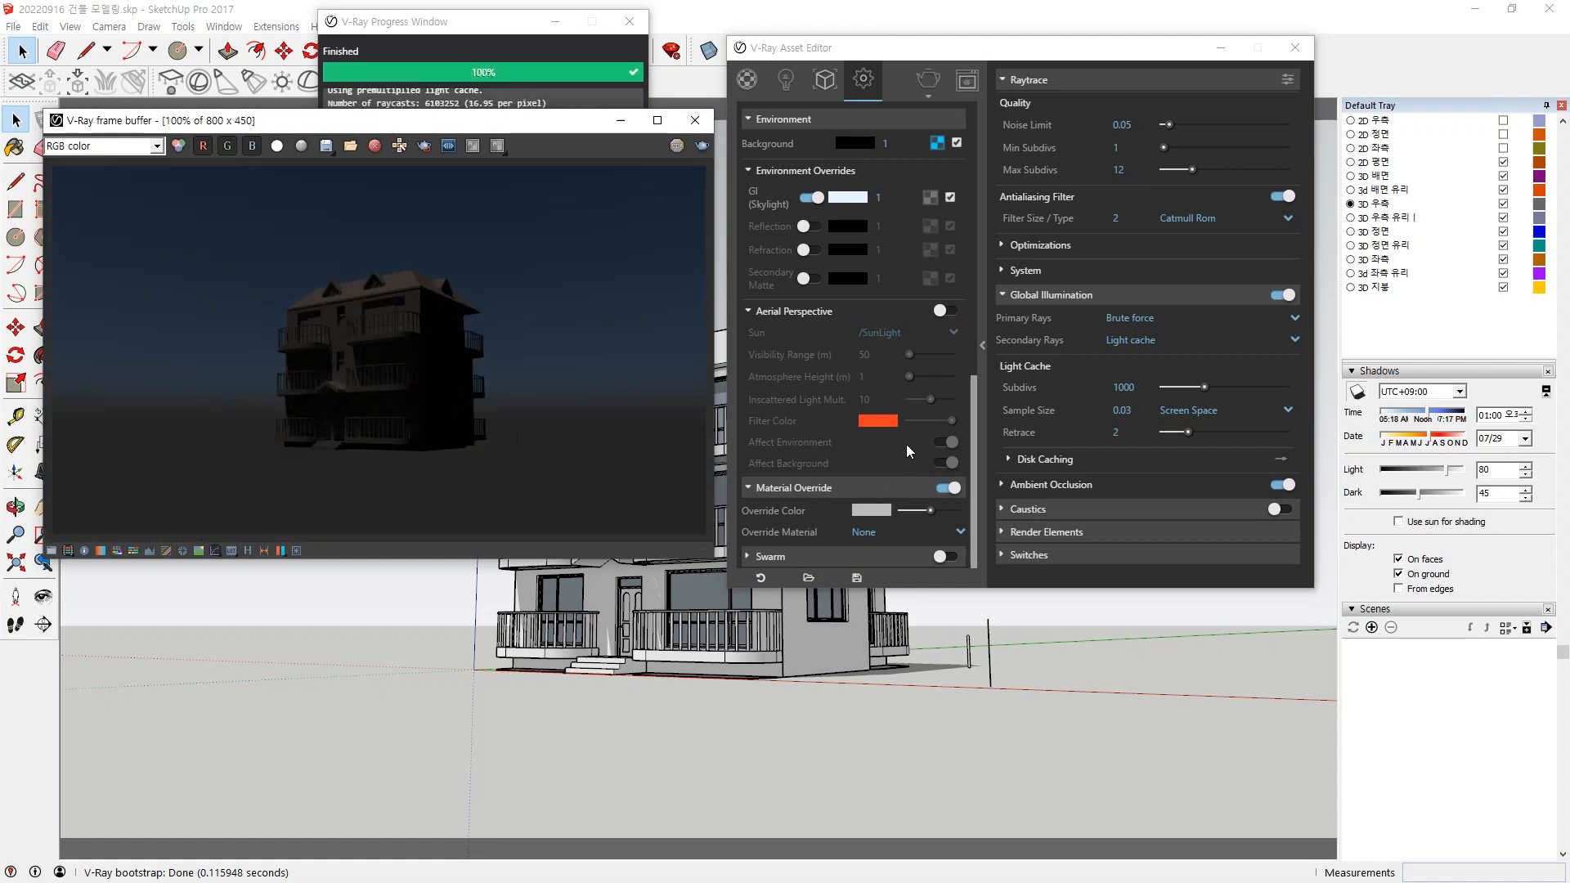
Change the Material Override color to the light yellow basic swatch and render the building again.
{"action": "left_click", "coordinate": [885, 511]}
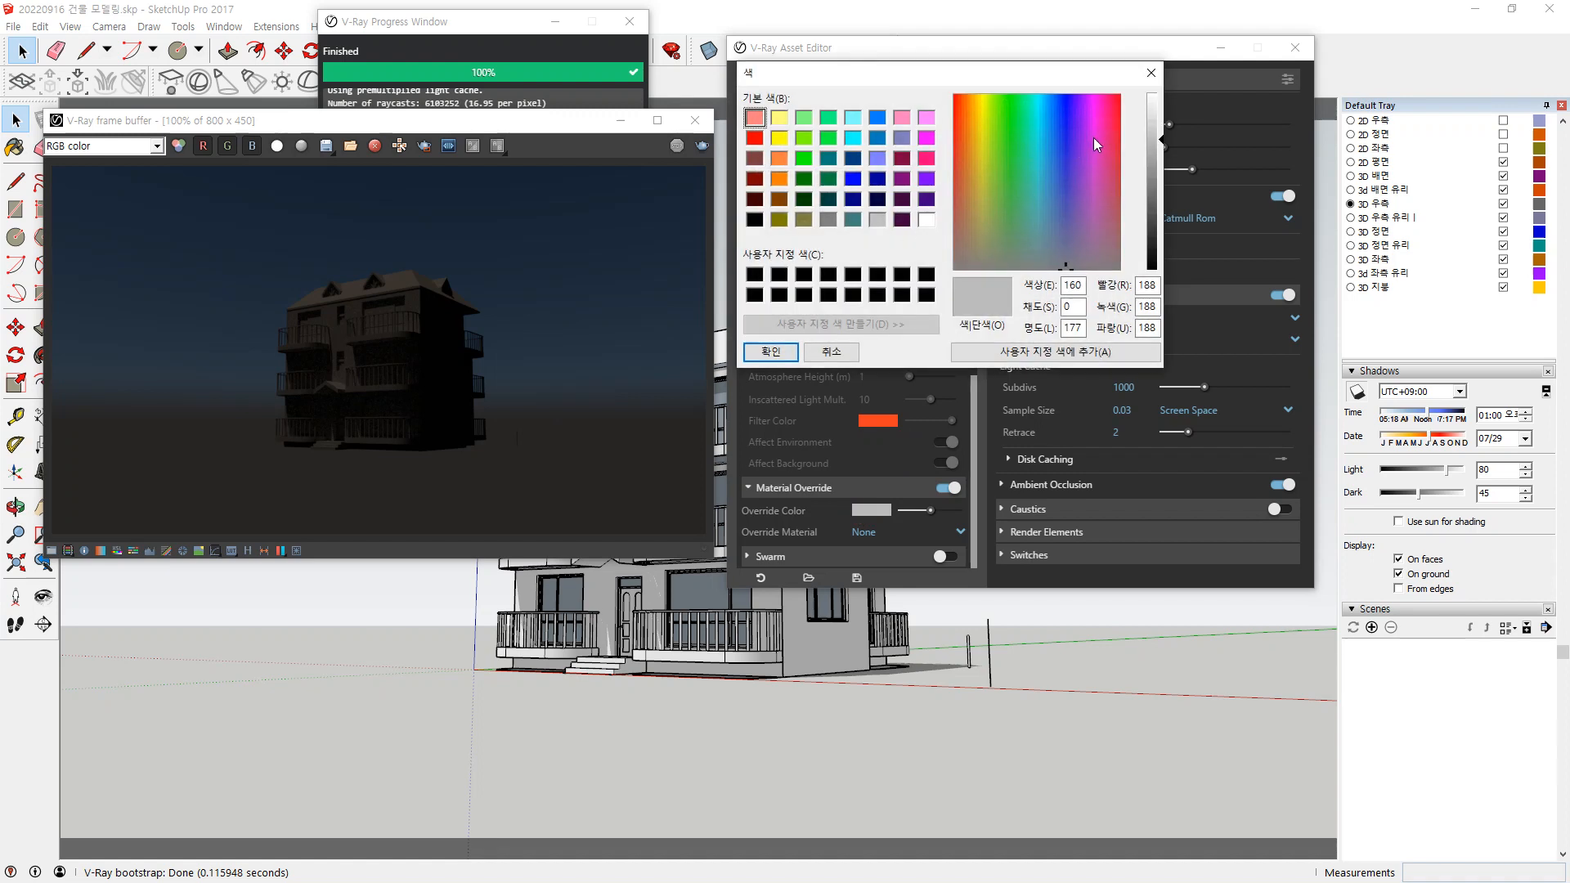
{"action": "left_click", "coordinate": [832, 352]}
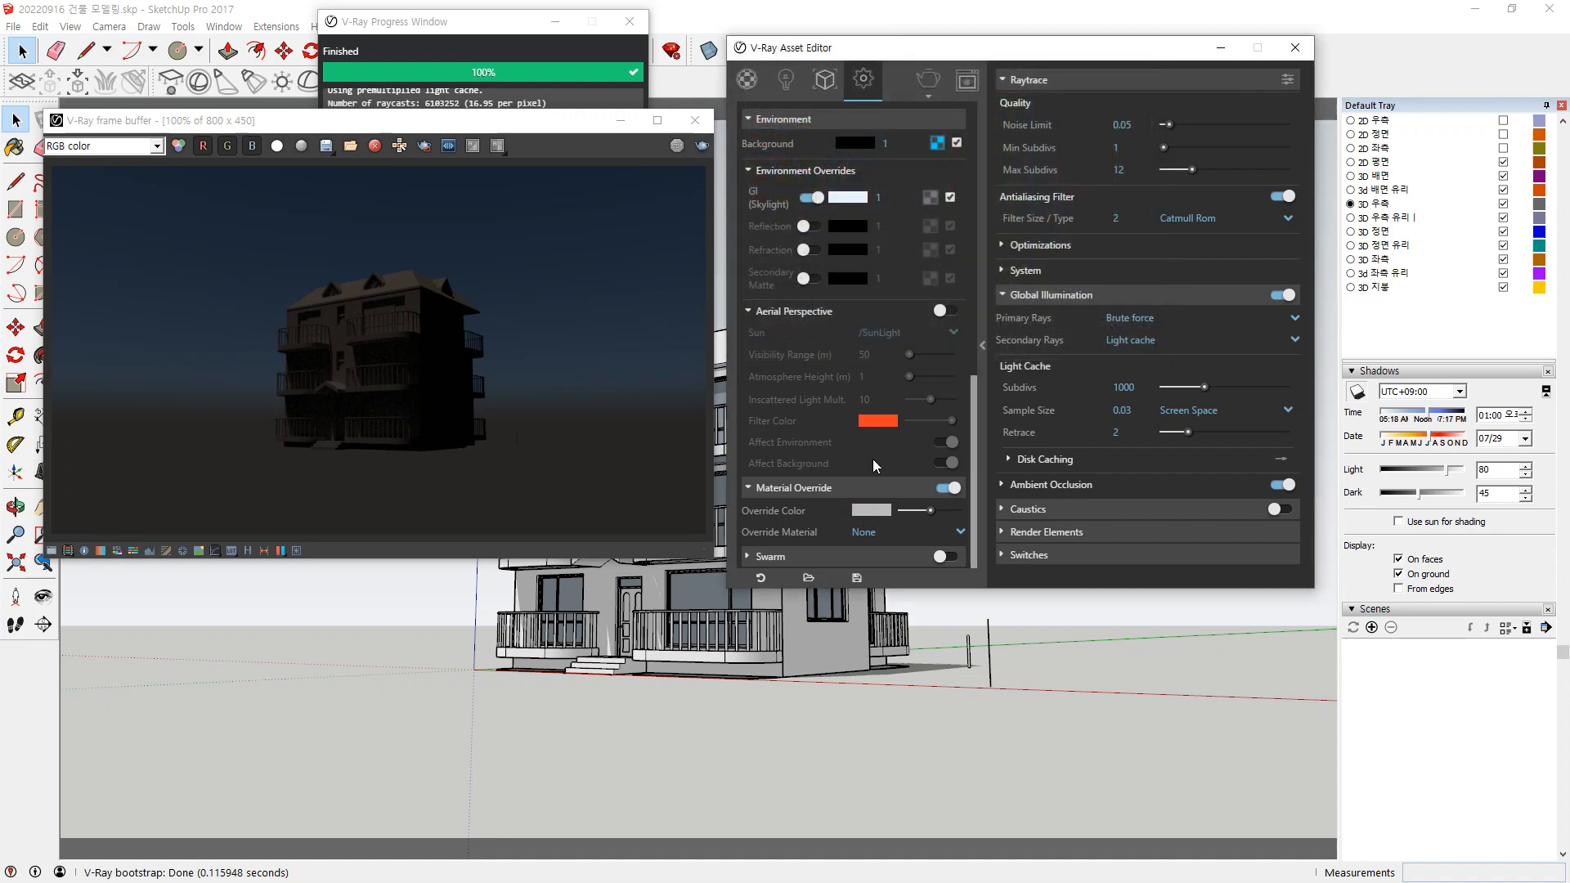
{"action": "left_click", "coordinate": [885, 512]}
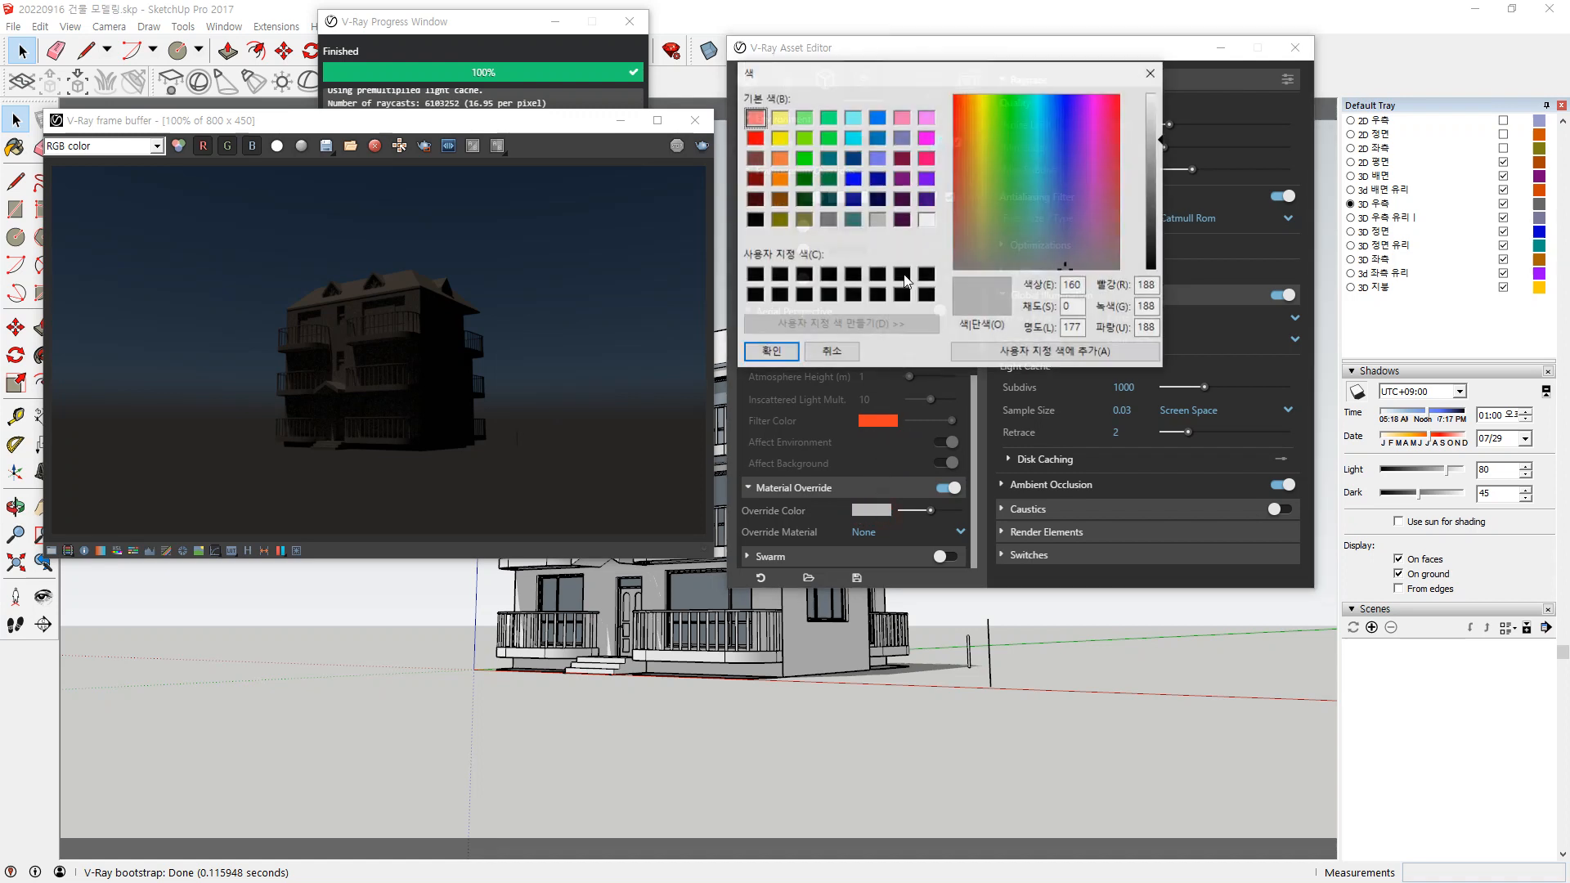
{"action": "left_click", "coordinate": [781, 119]}
{"action": "left_click", "coordinate": [771, 352]}
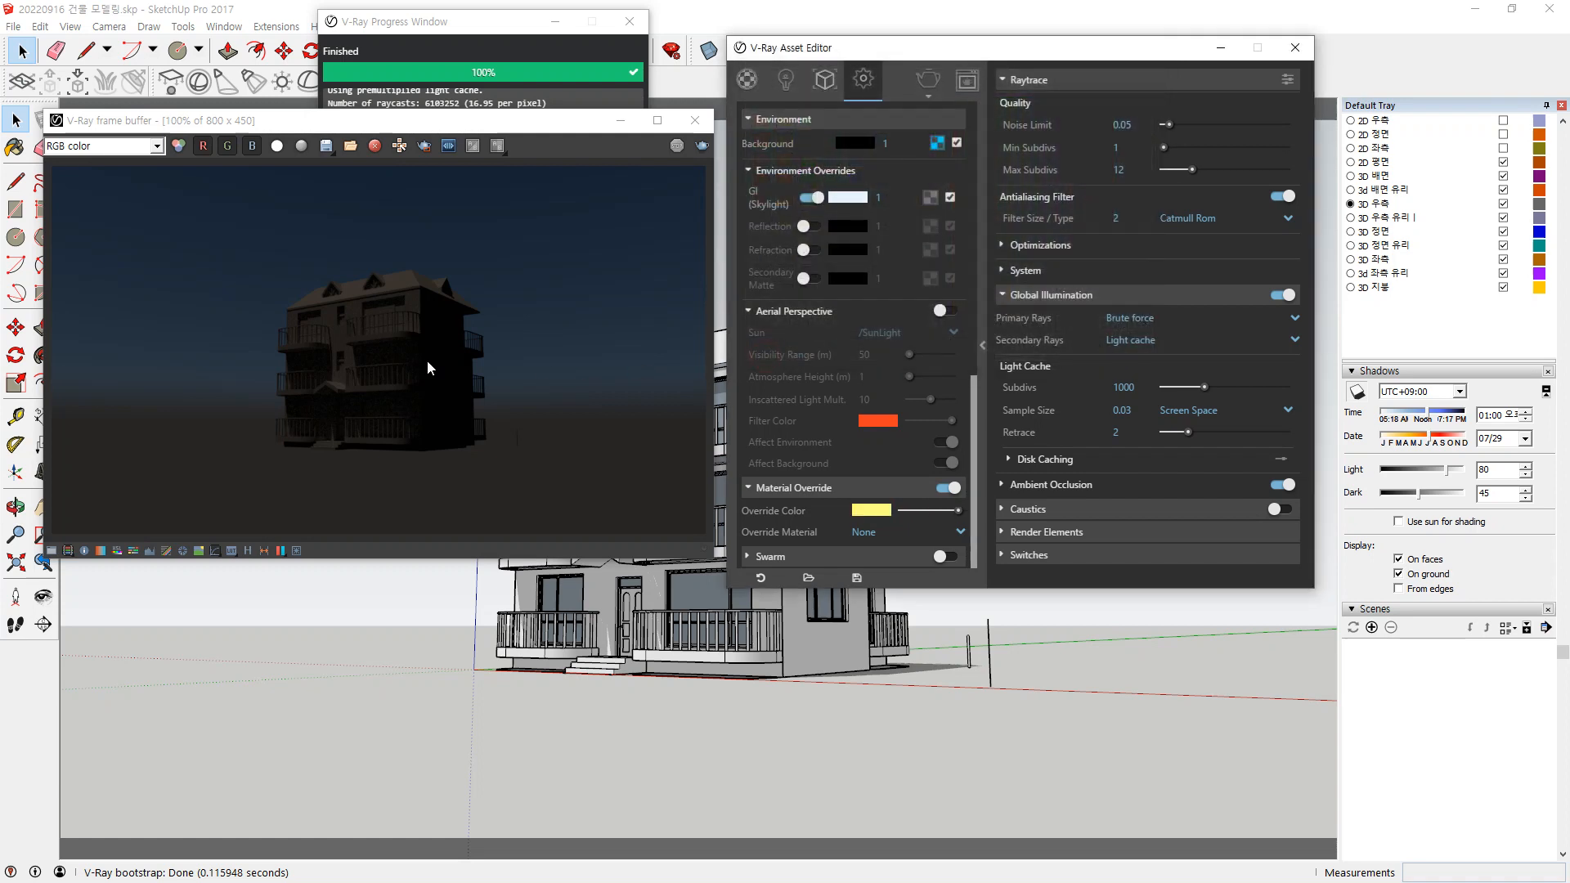
{"action": "scroll", "coordinate": [417, 360], "scroll_direction": "up", "scroll_amount": 1}
{"action": "scroll", "coordinate": [468, 312], "scroll_direction": "down", "scroll_amount": 1}
{"action": "left_click", "coordinate": [708, 152]}
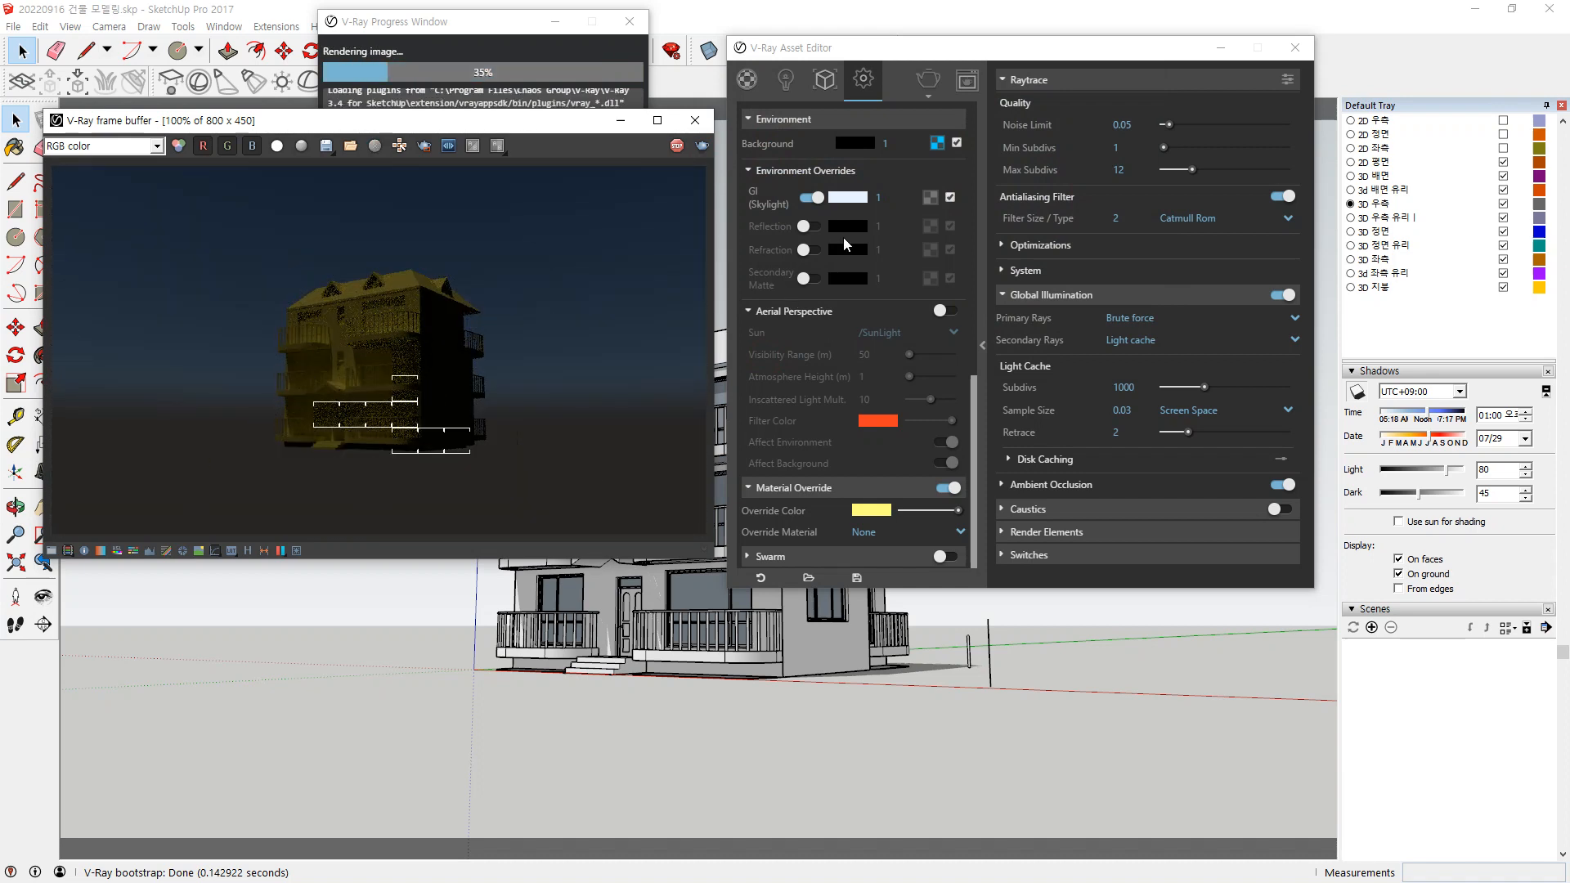
Set the standard camera's Aperture (F Number) to 8 and render the building again.
{"action": "left_click_drag", "start_coordinate": [924, 50], "coordinate": [958, 89]}
{"action": "scroll", "coordinate": [955, 381], "scroll_direction": "up", "scroll_amount": 10}
{"action": "scroll", "coordinate": [955, 381], "scroll_direction": "up", "scroll_amount": 2}
{"action": "left_click", "coordinate": [906, 380]}
{"action": "type", "text": "8"}
{"action": "key", "text": "Return"}
{"action": "left_click", "coordinate": [701, 147]}
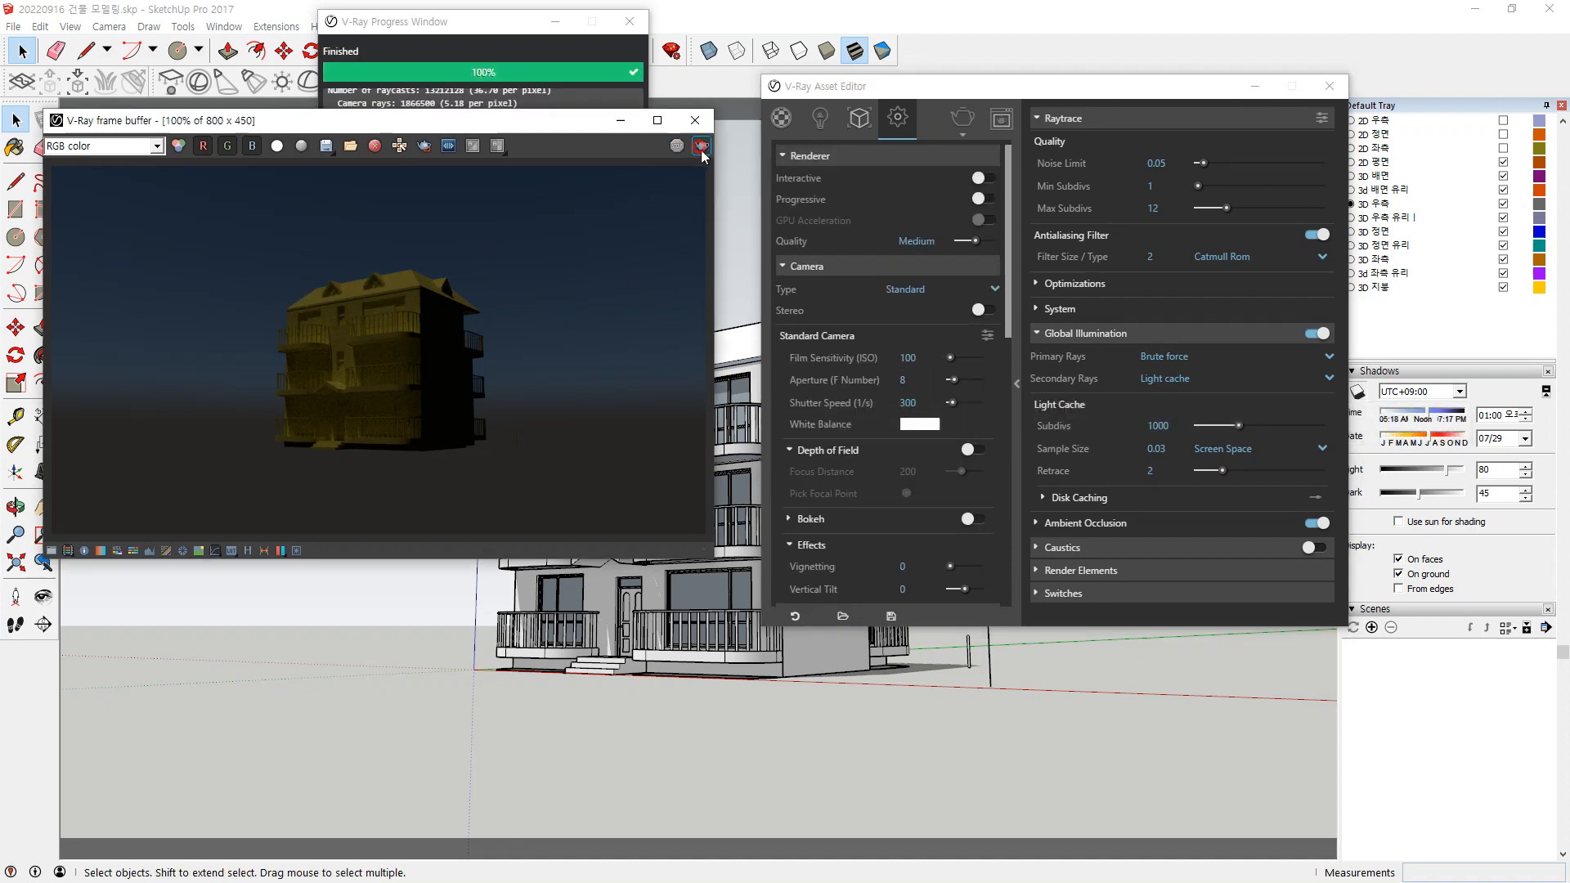
{"action": "scroll", "coordinate": [423, 225], "scroll_direction": "up", "scroll_amount": 1}
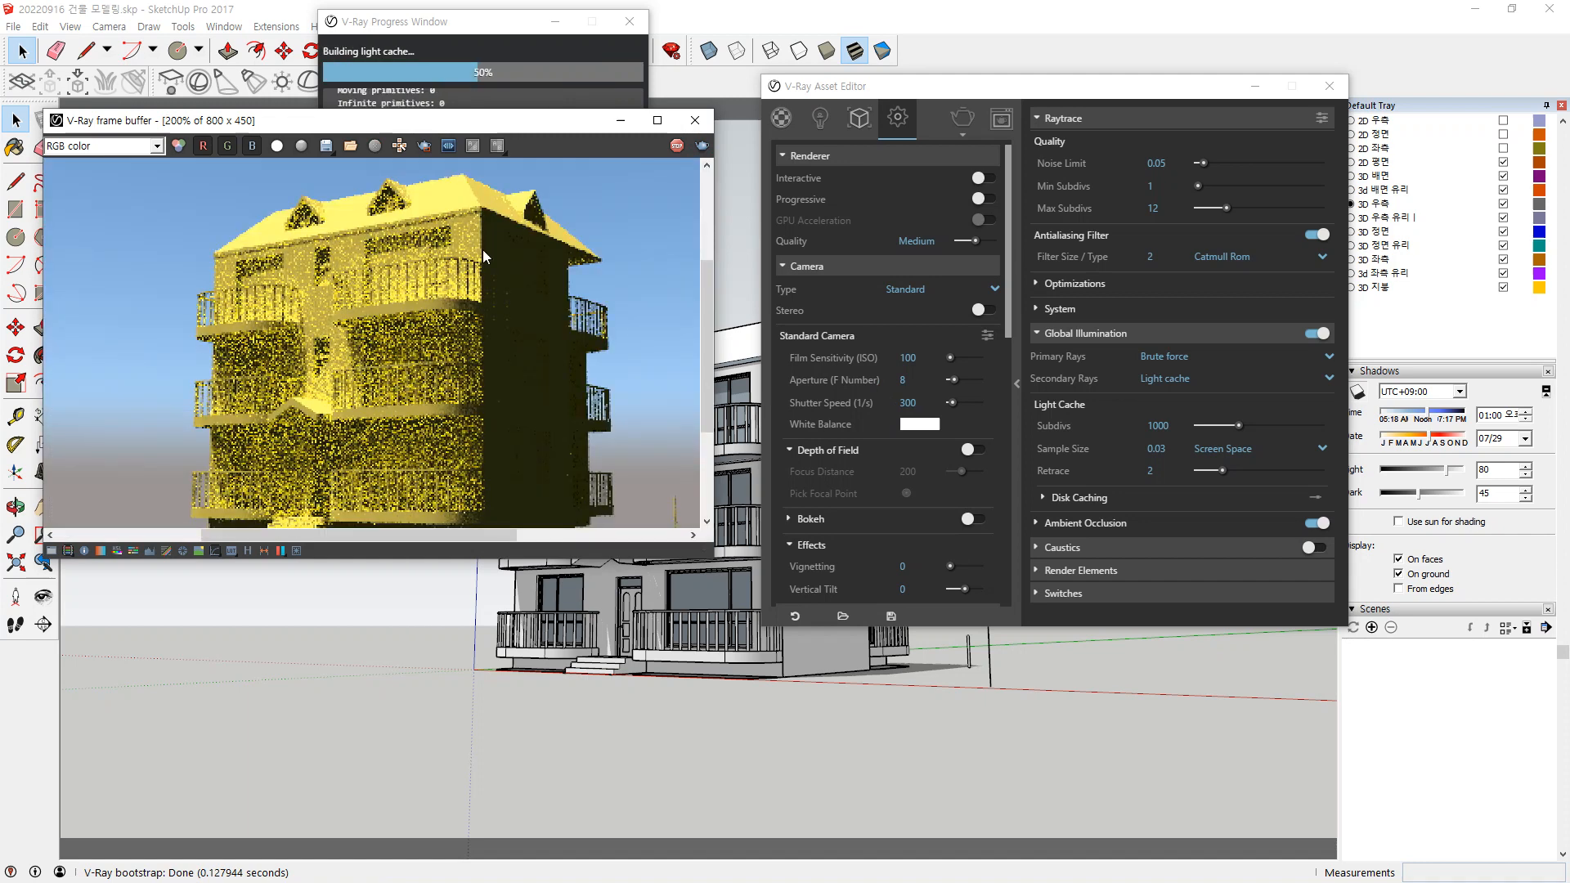
Check the available Override Material choices without picking one, and disable Material Override.
{"action": "scroll", "coordinate": [955, 409], "scroll_direction": "down", "scroll_amount": 5}
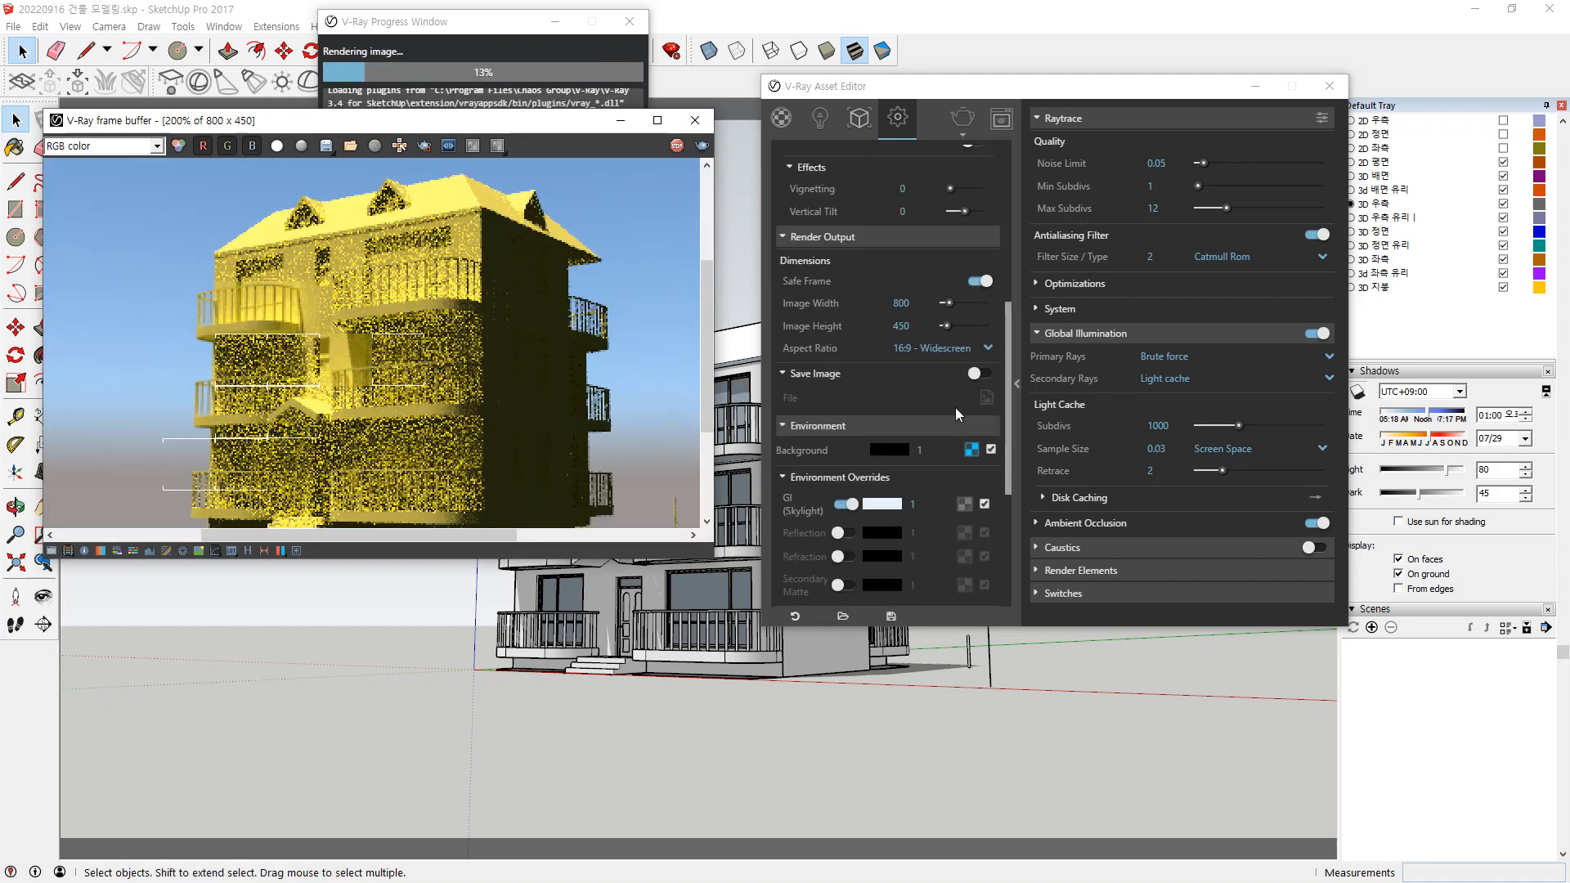
{"action": "scroll", "coordinate": [948, 433], "scroll_direction": "down", "scroll_amount": 3}
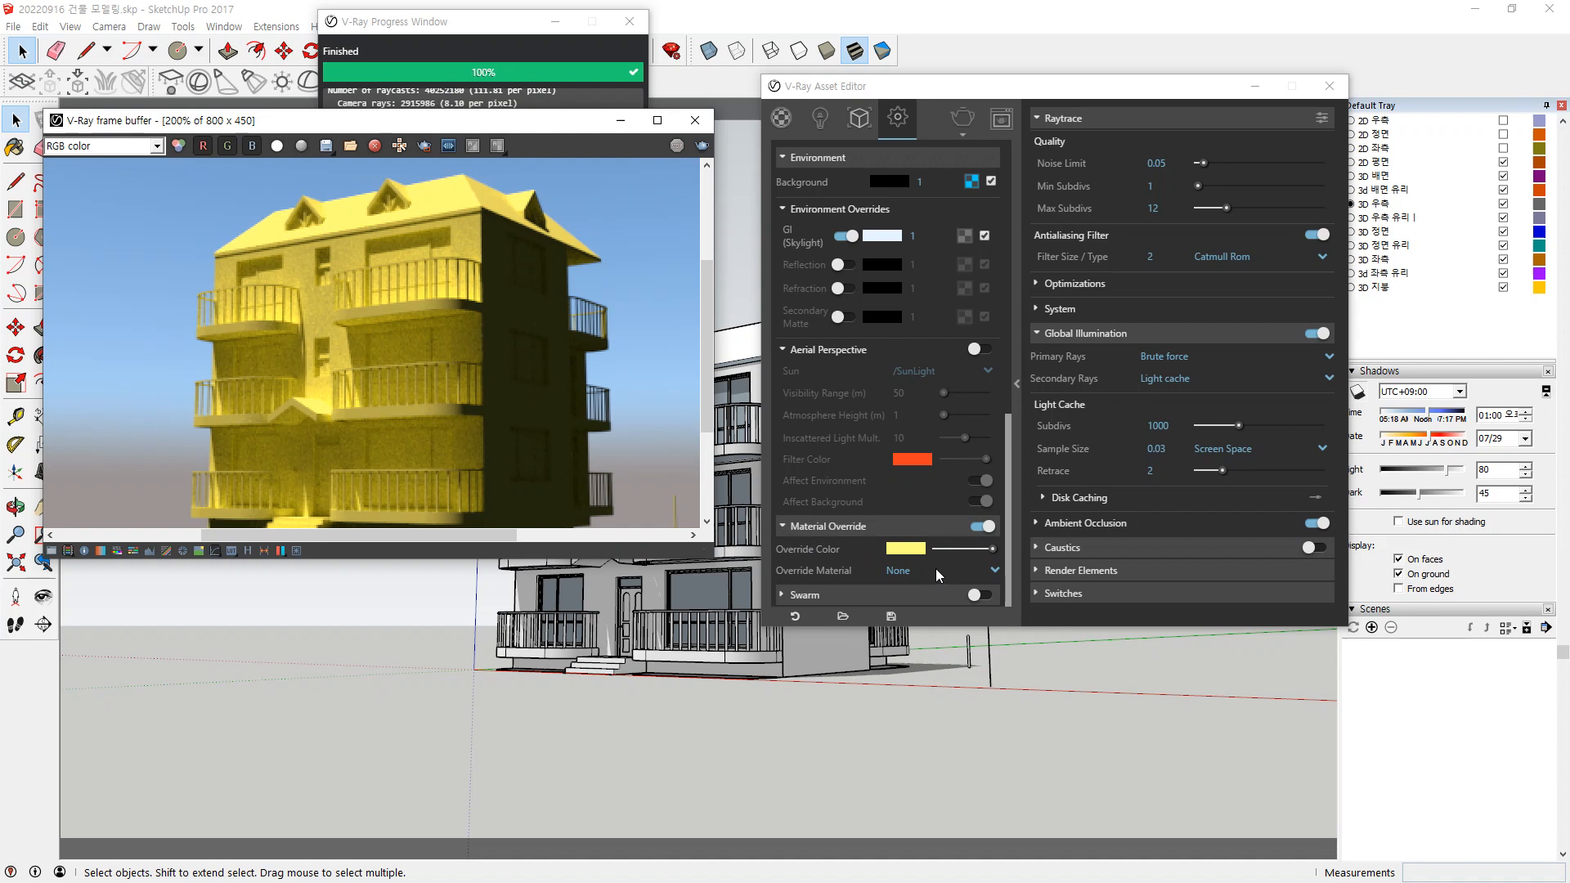
{"action": "left_click", "coordinate": [969, 567]}
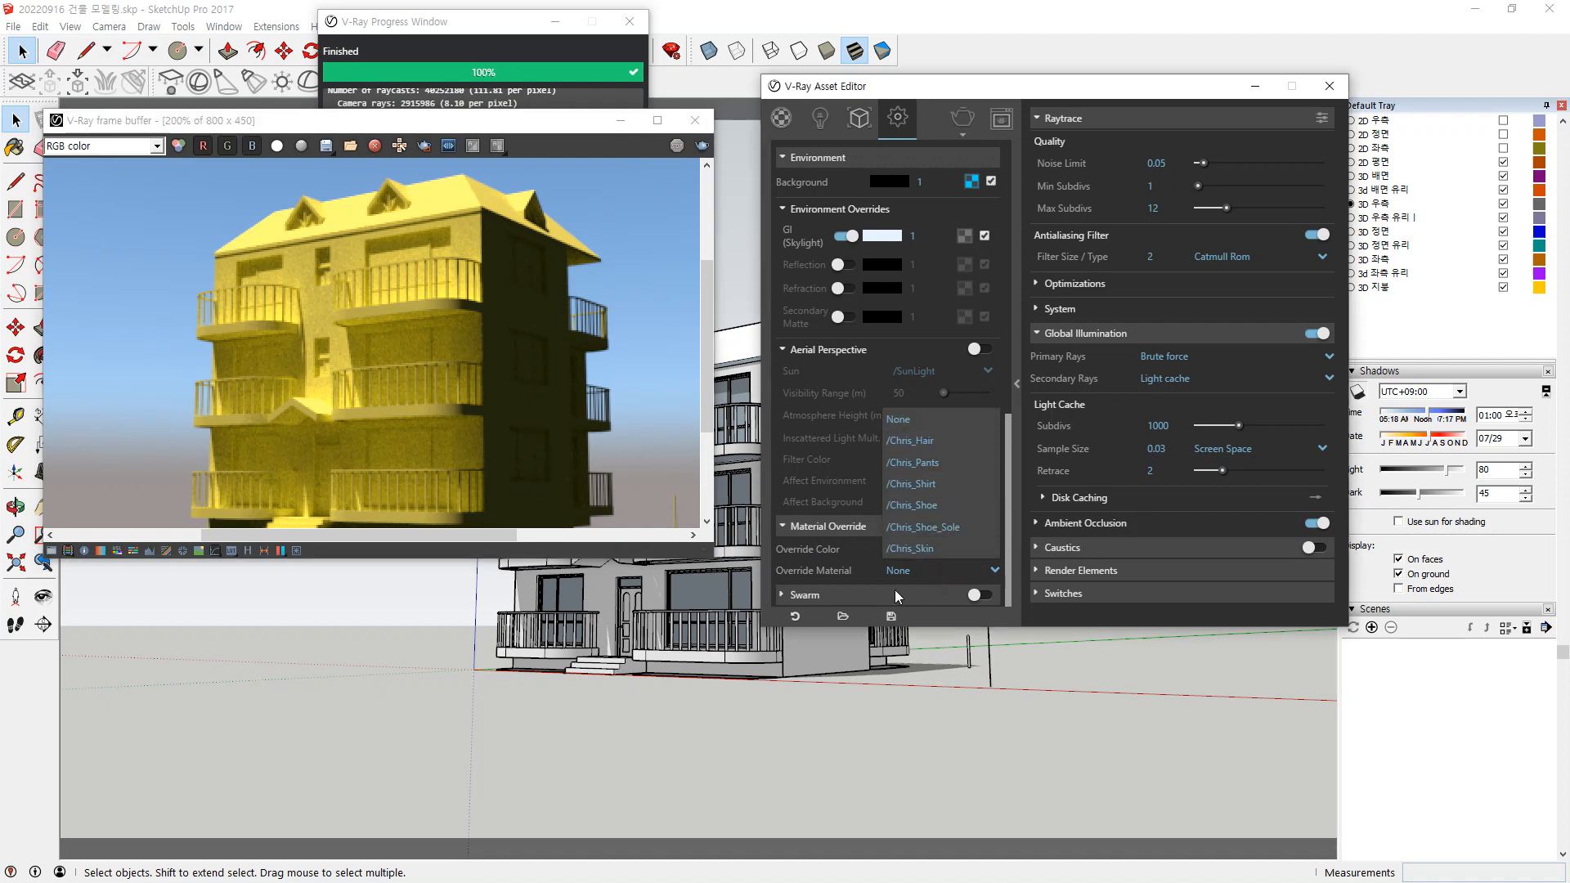
{"action": "left_click", "coordinate": [842, 577]}
{"action": "scroll", "coordinate": [770, 314], "scroll_direction": "up", "scroll_amount": 1}
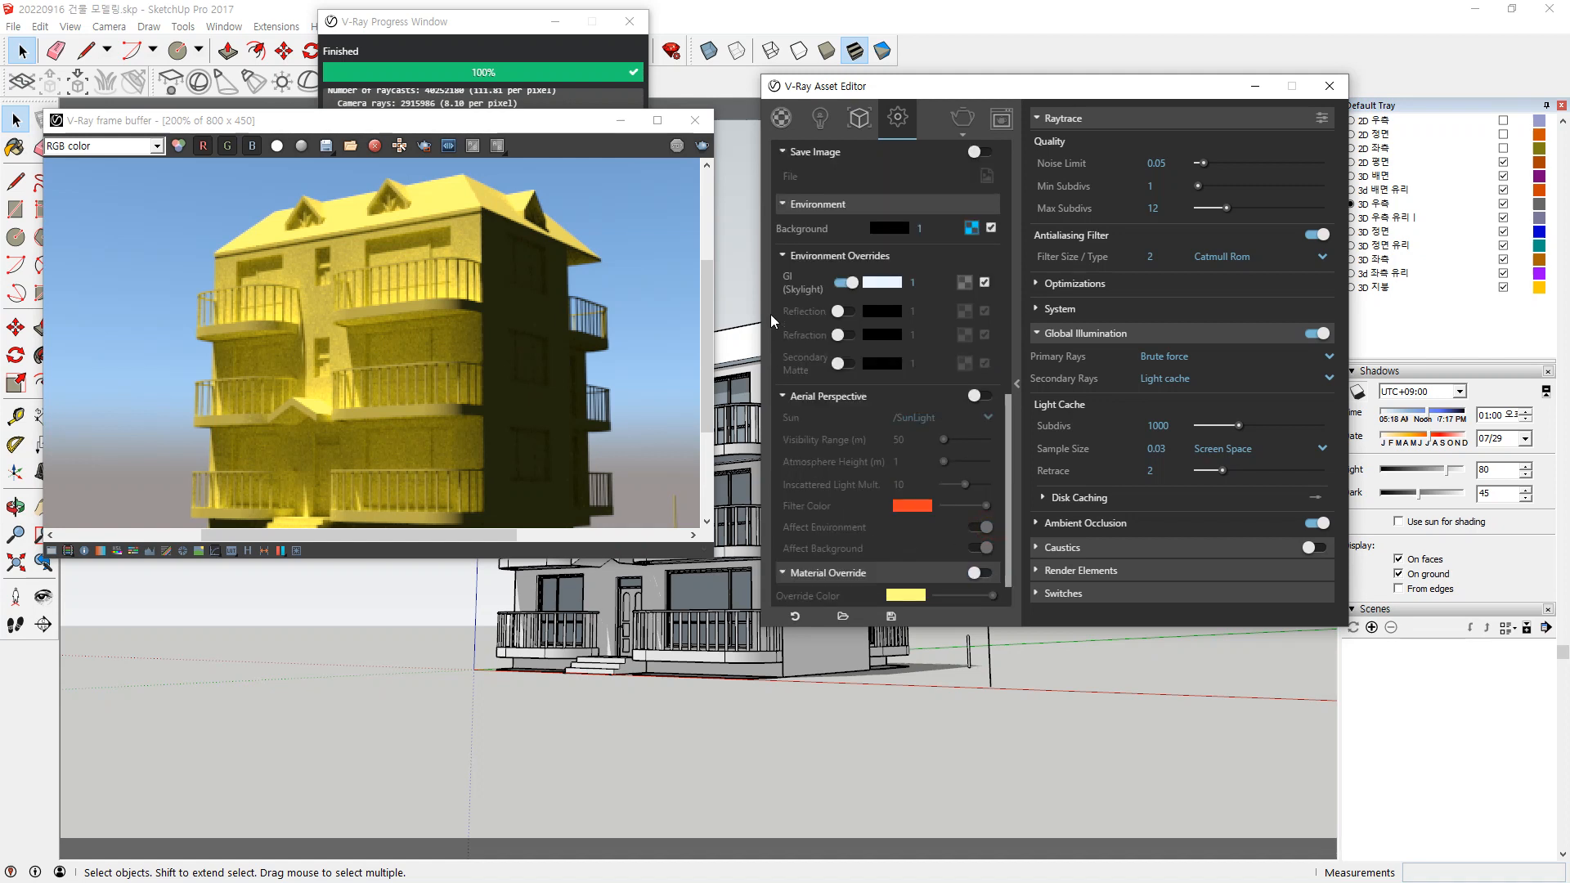
{"action": "scroll", "coordinate": [831, 380], "scroll_direction": "down", "scroll_amount": 1}
{"action": "scroll", "coordinate": [834, 399], "scroll_direction": "up", "scroll_amount": 10}
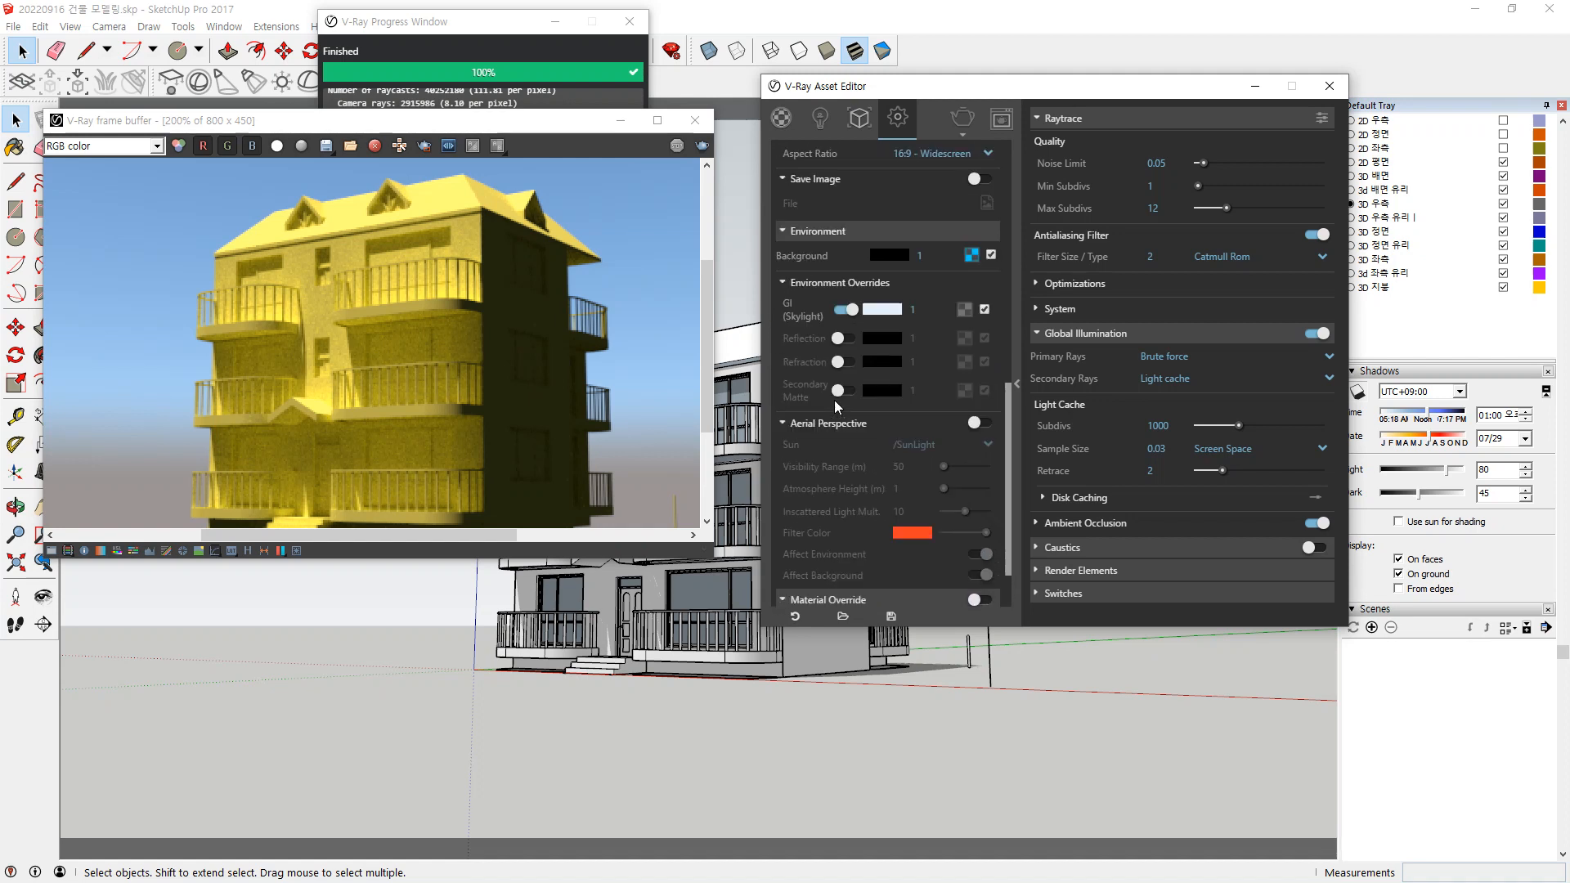
{"action": "scroll", "coordinate": [834, 374], "scroll_direction": "up", "scroll_amount": 3}
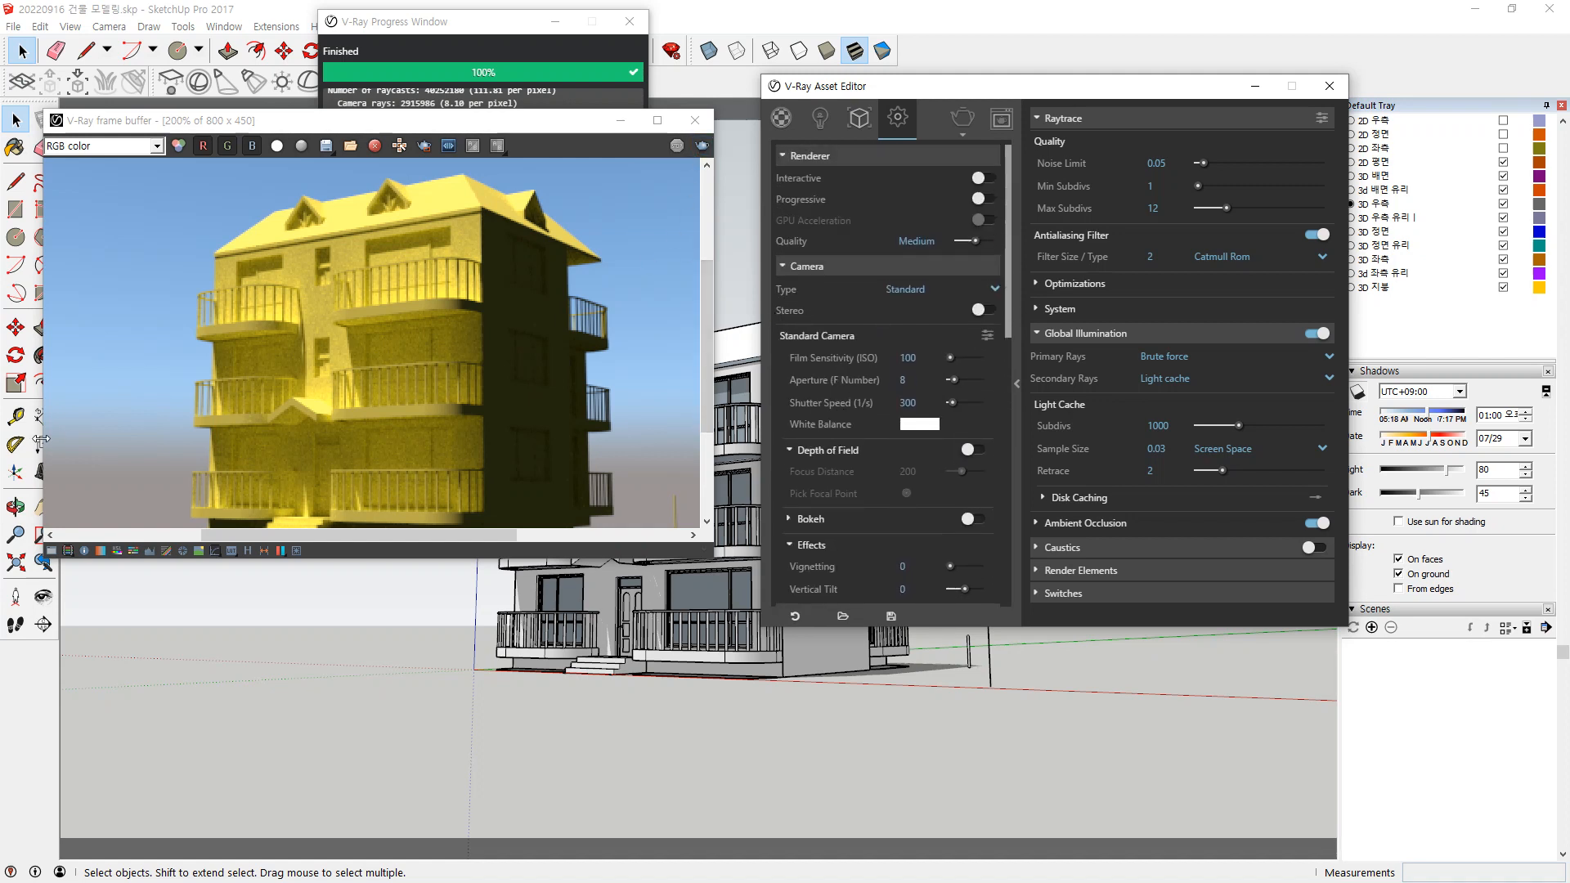
{"action": "scroll", "coordinate": [772, 513], "scroll_direction": "down", "scroll_amount": 9}
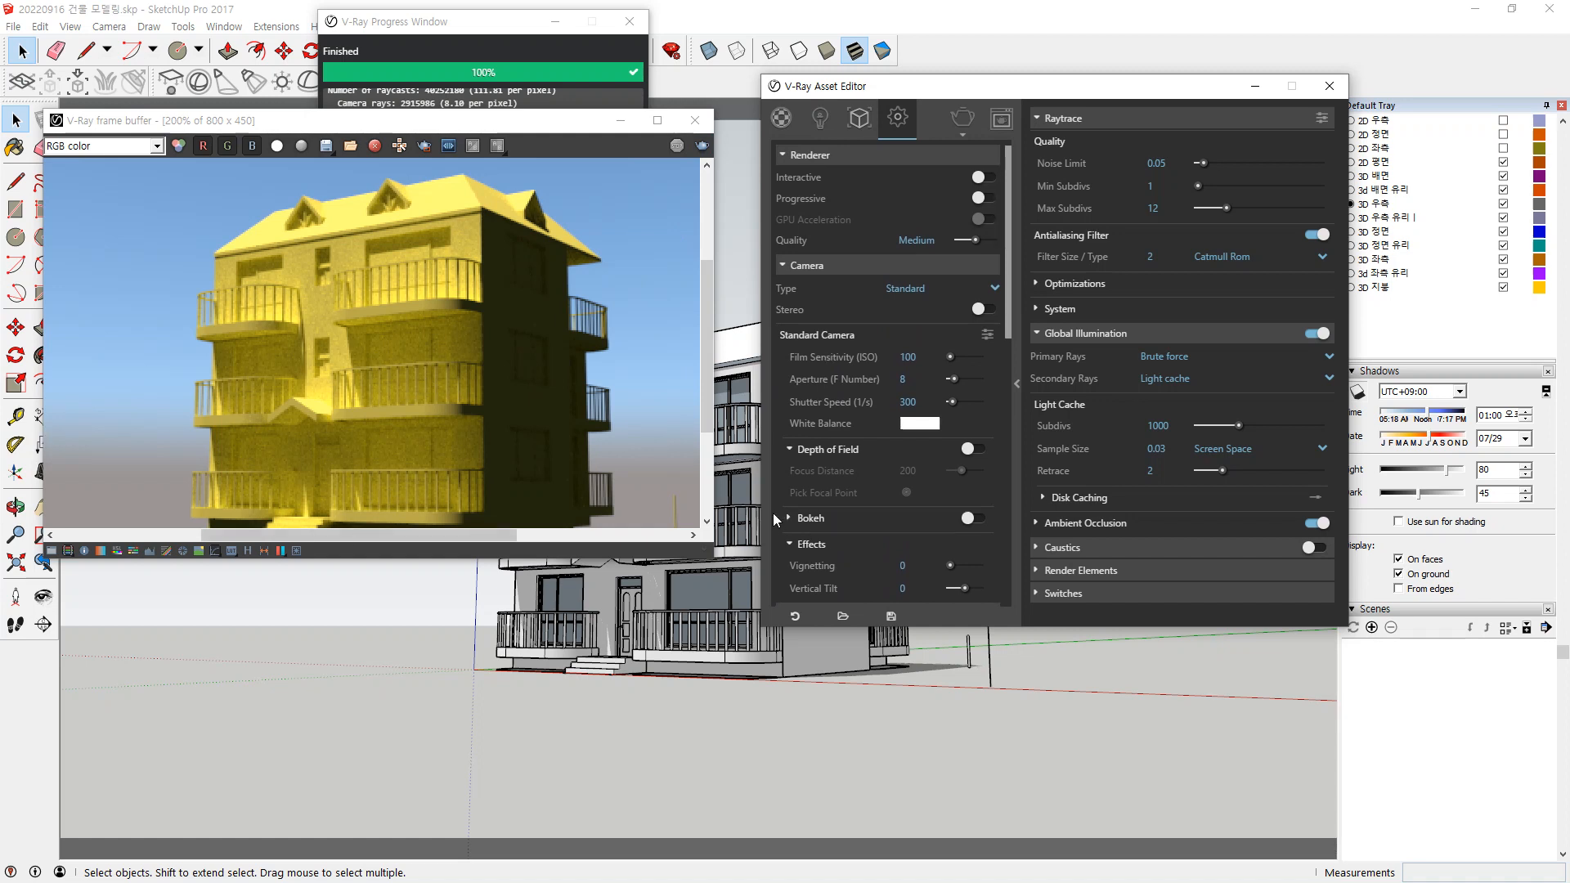
{"action": "scroll", "coordinate": [288, 325], "scroll_direction": "down", "scroll_amount": 2}
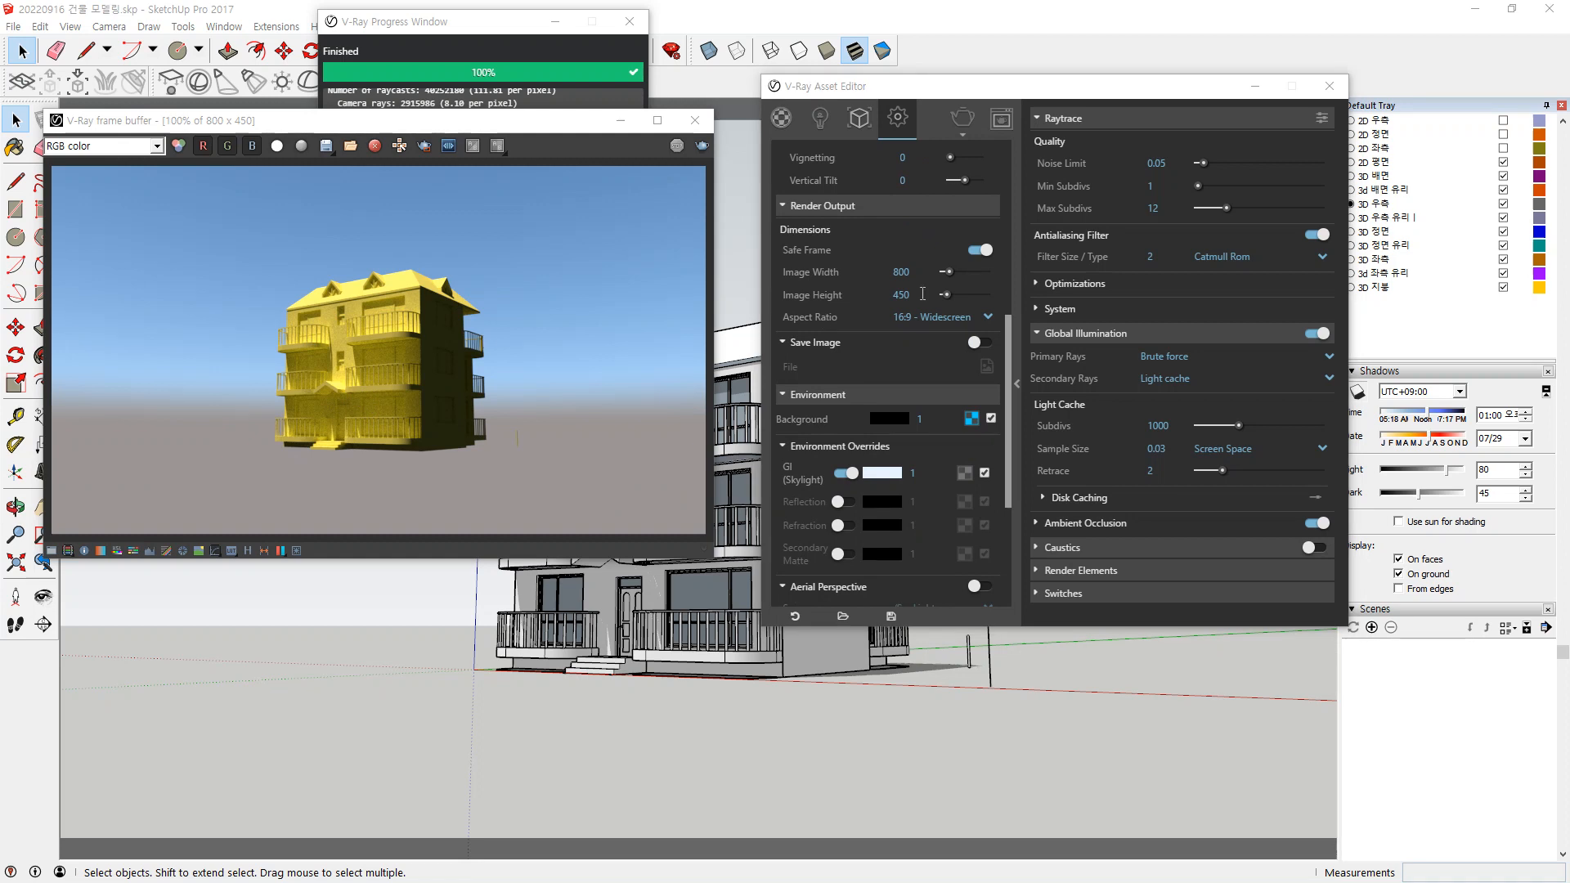
{"action": "key", "text": "super+plus"}
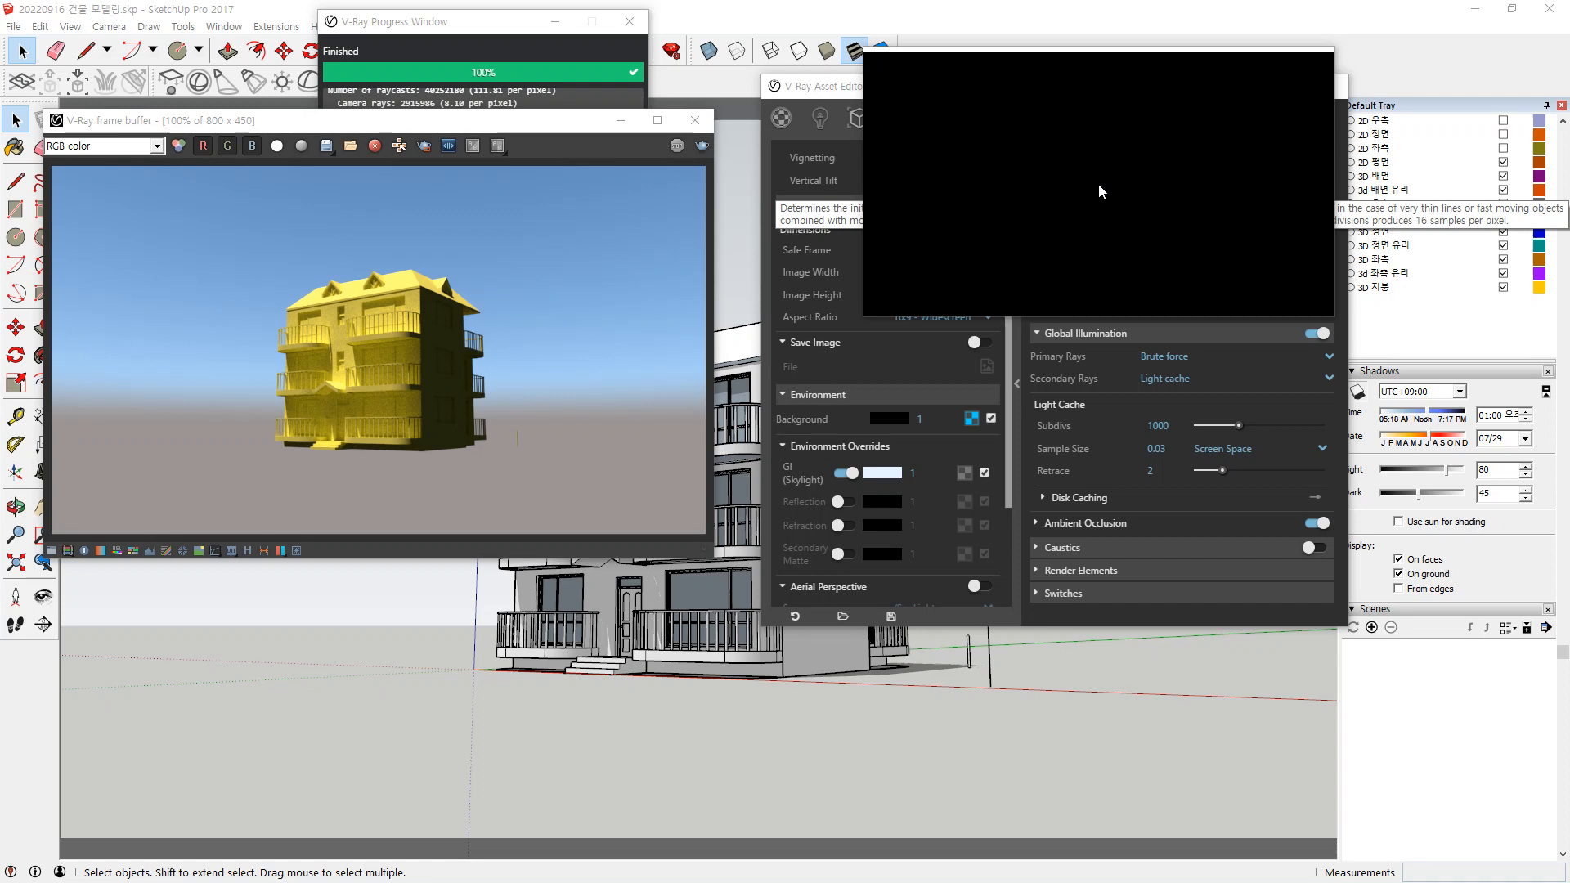
Set the Raytrace Noise Limit to 0.5 and render only a region around the building's front balconies near the corner.
{"action": "scroll", "coordinate": [403, 348], "scroll_direction": "up", "scroll_amount": 1}
{"action": "scroll", "coordinate": [404, 345], "scroll_direction": "up", "scroll_amount": 1}
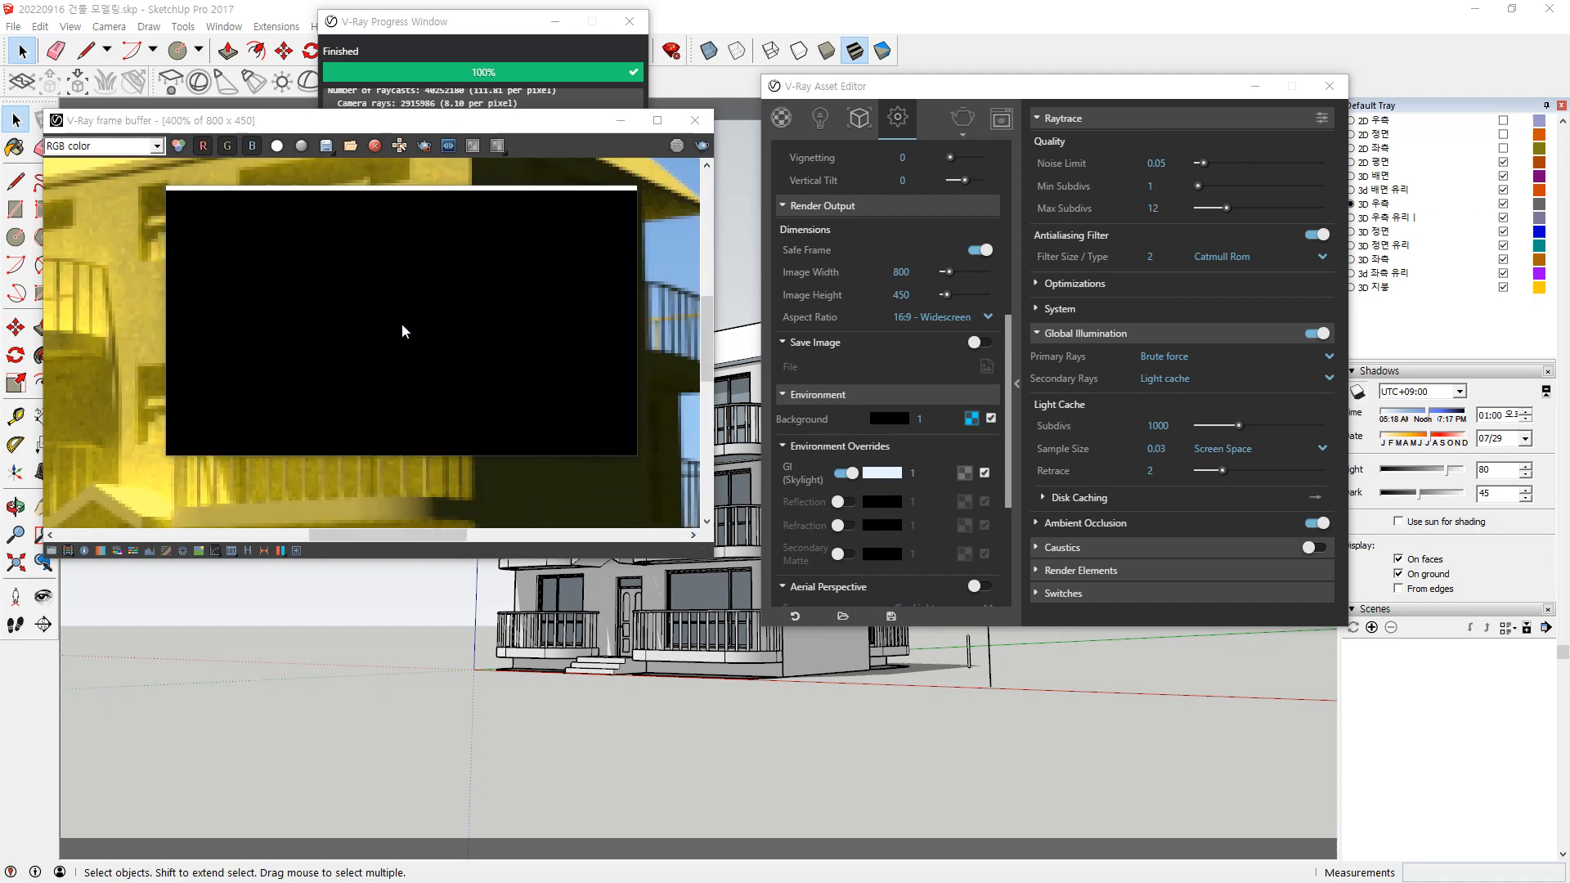
{"action": "double_click", "coordinate": [1159, 164]}
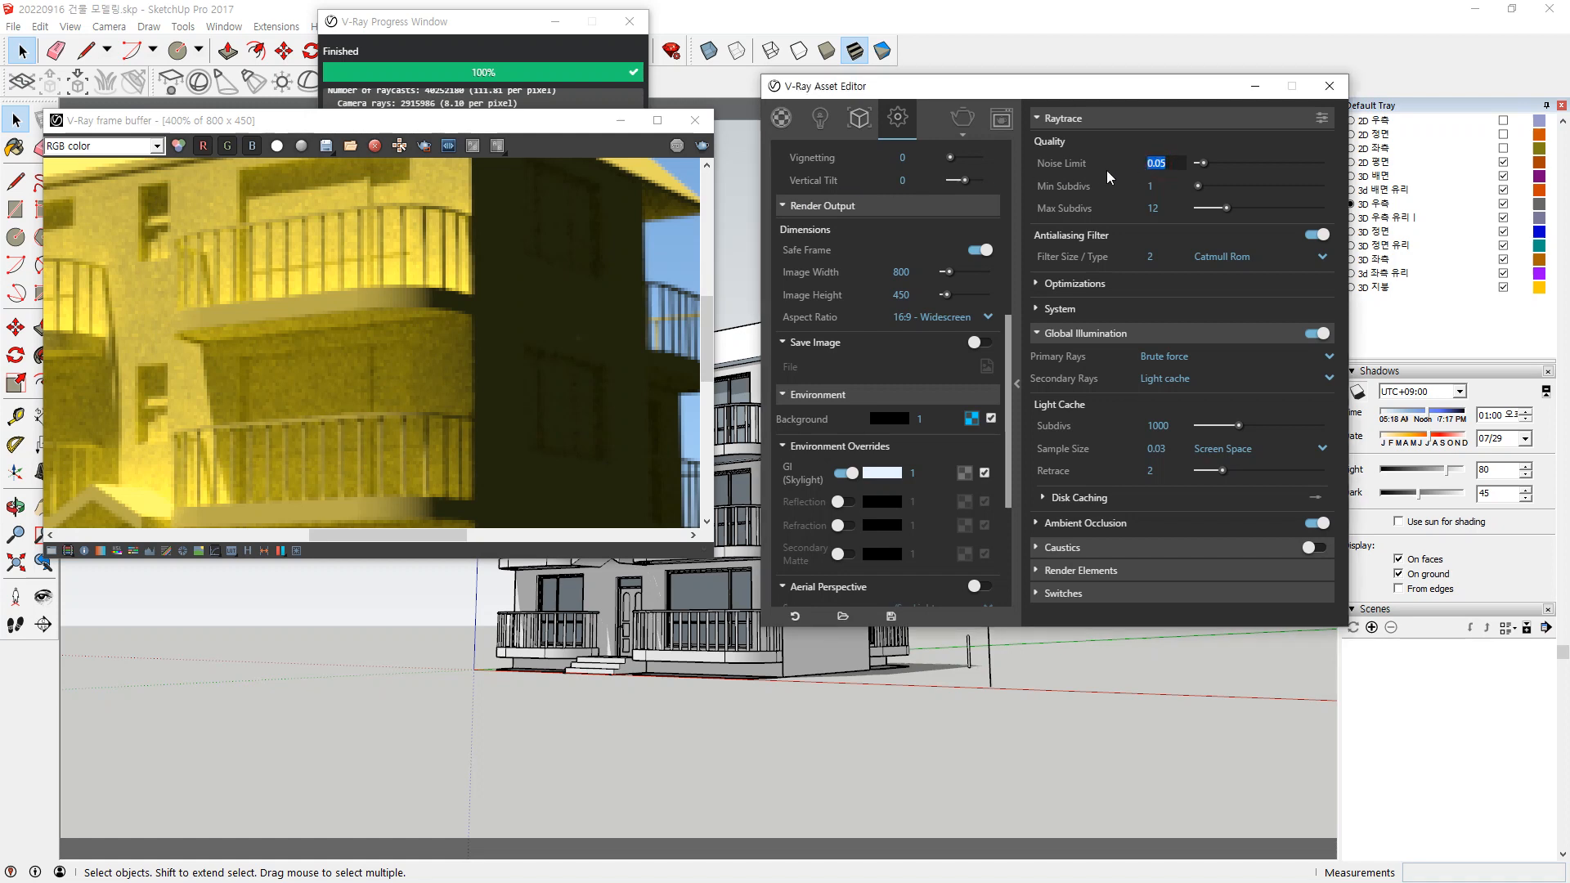
{"action": "type", "text": "0.5"}
{"action": "key", "text": "Return"}
{"action": "left_click", "coordinate": [319, 202]}
{"action": "left_click_drag", "start_coordinate": [145, 164], "coordinate": [475, 513]}
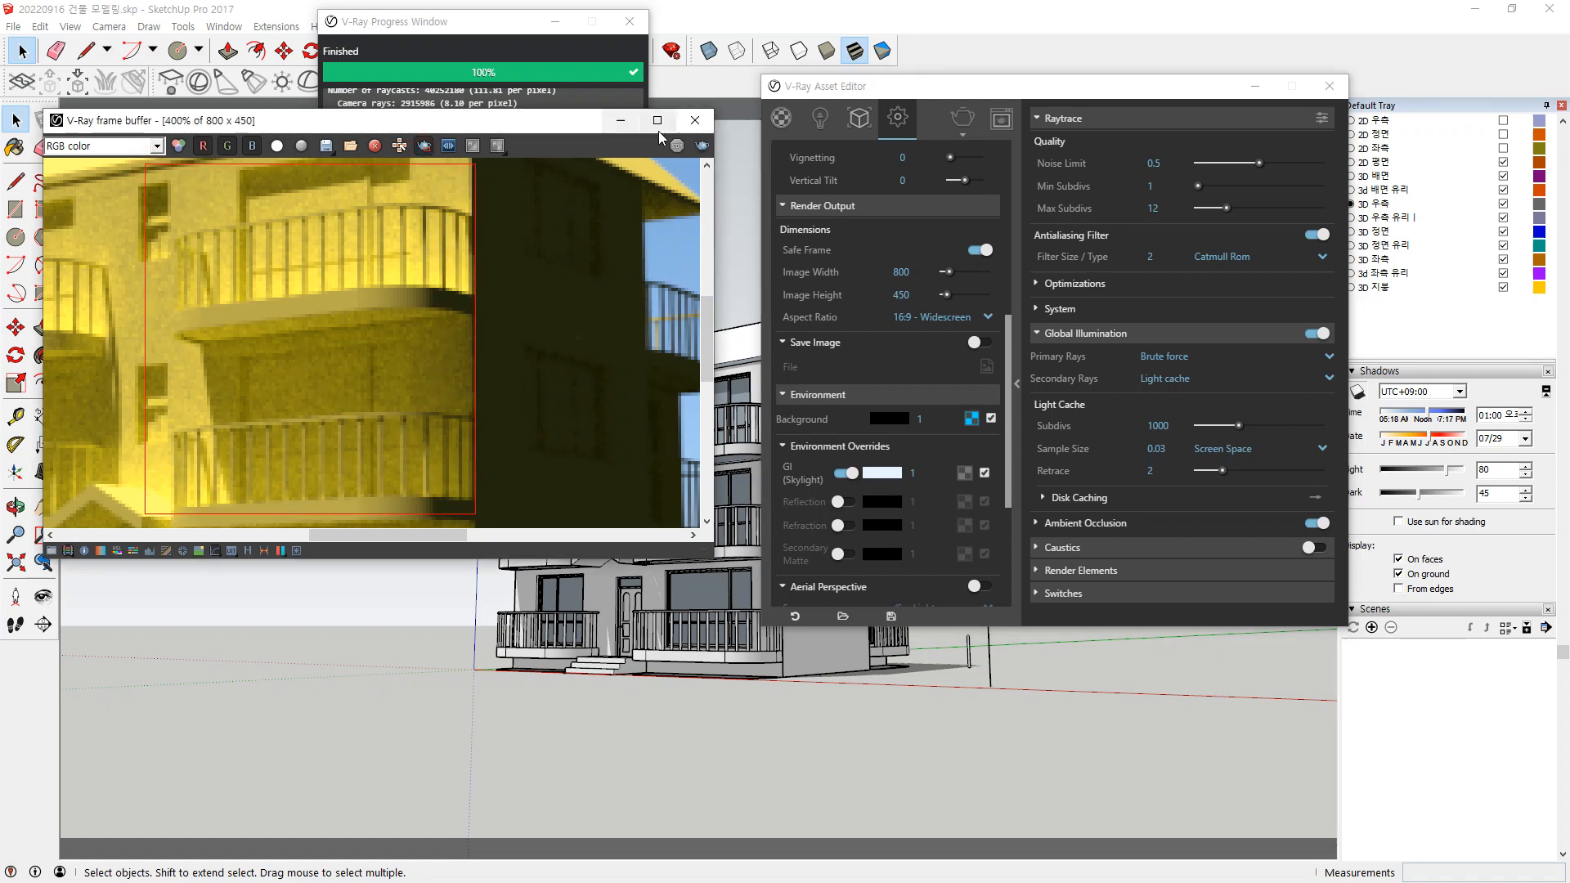
{"action": "left_click", "coordinate": [703, 146]}
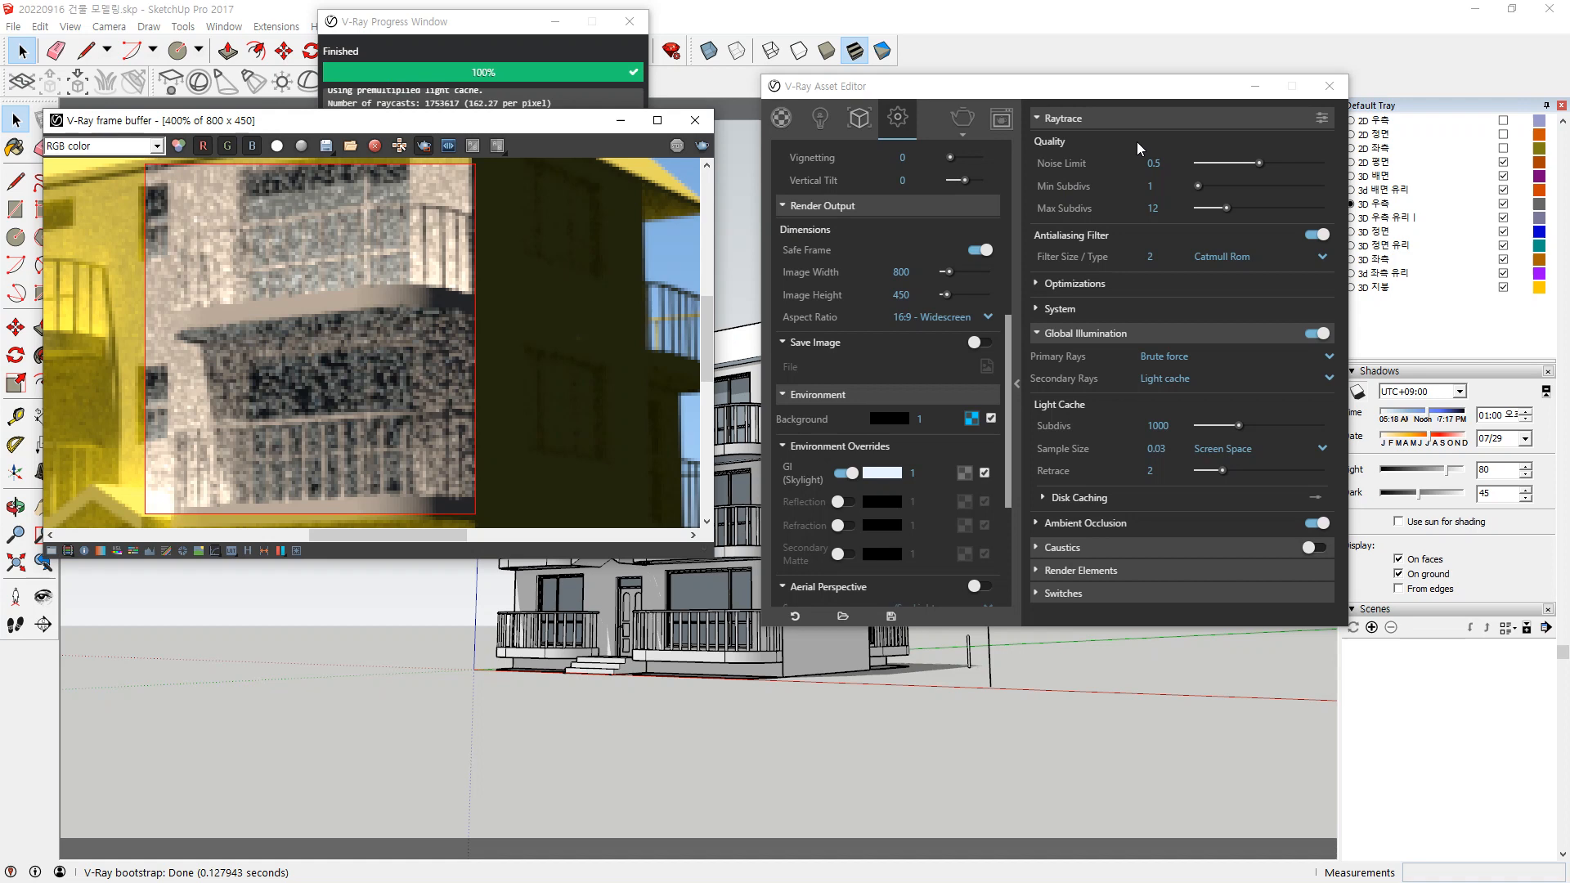
Set the Noise Limit to 0.05, render the balcony region again and inspect its grain up close.
{"action": "left_click", "coordinate": [1145, 164]}
{"action": "type", "text": "0.05"}
{"action": "key", "text": "Return"}
{"action": "left_click", "coordinate": [677, 146]}
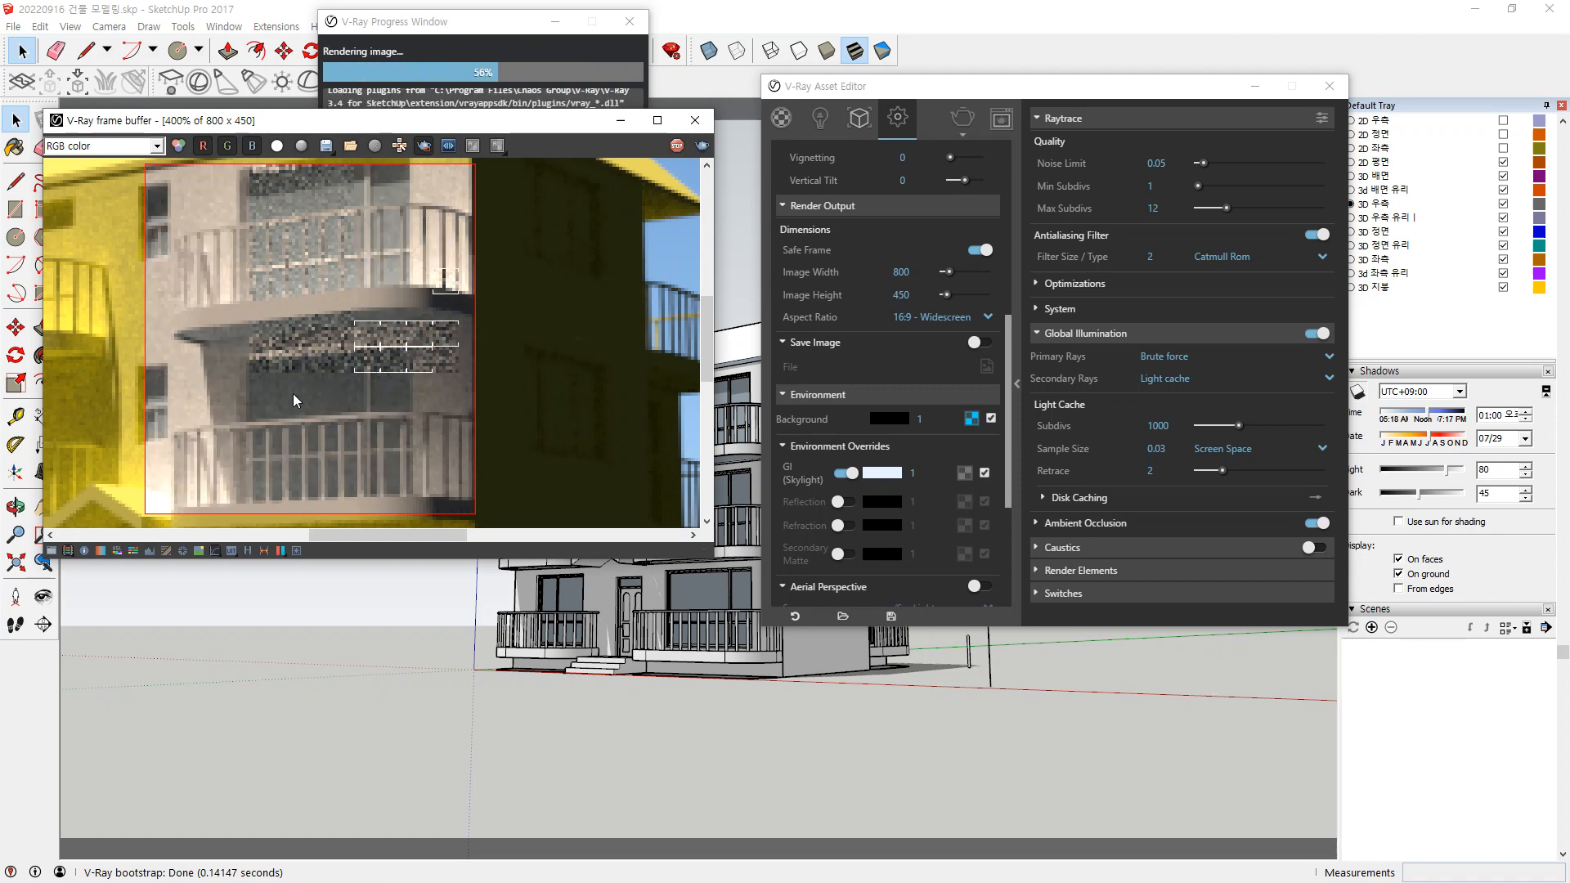
{"action": "scroll", "coordinate": [344, 343], "scroll_direction": "up", "scroll_amount": 1}
{"action": "scroll", "coordinate": [306, 348], "scroll_direction": "down", "scroll_amount": 1}
{"action": "scroll", "coordinate": [245, 340], "scroll_direction": "up", "scroll_amount": 1}
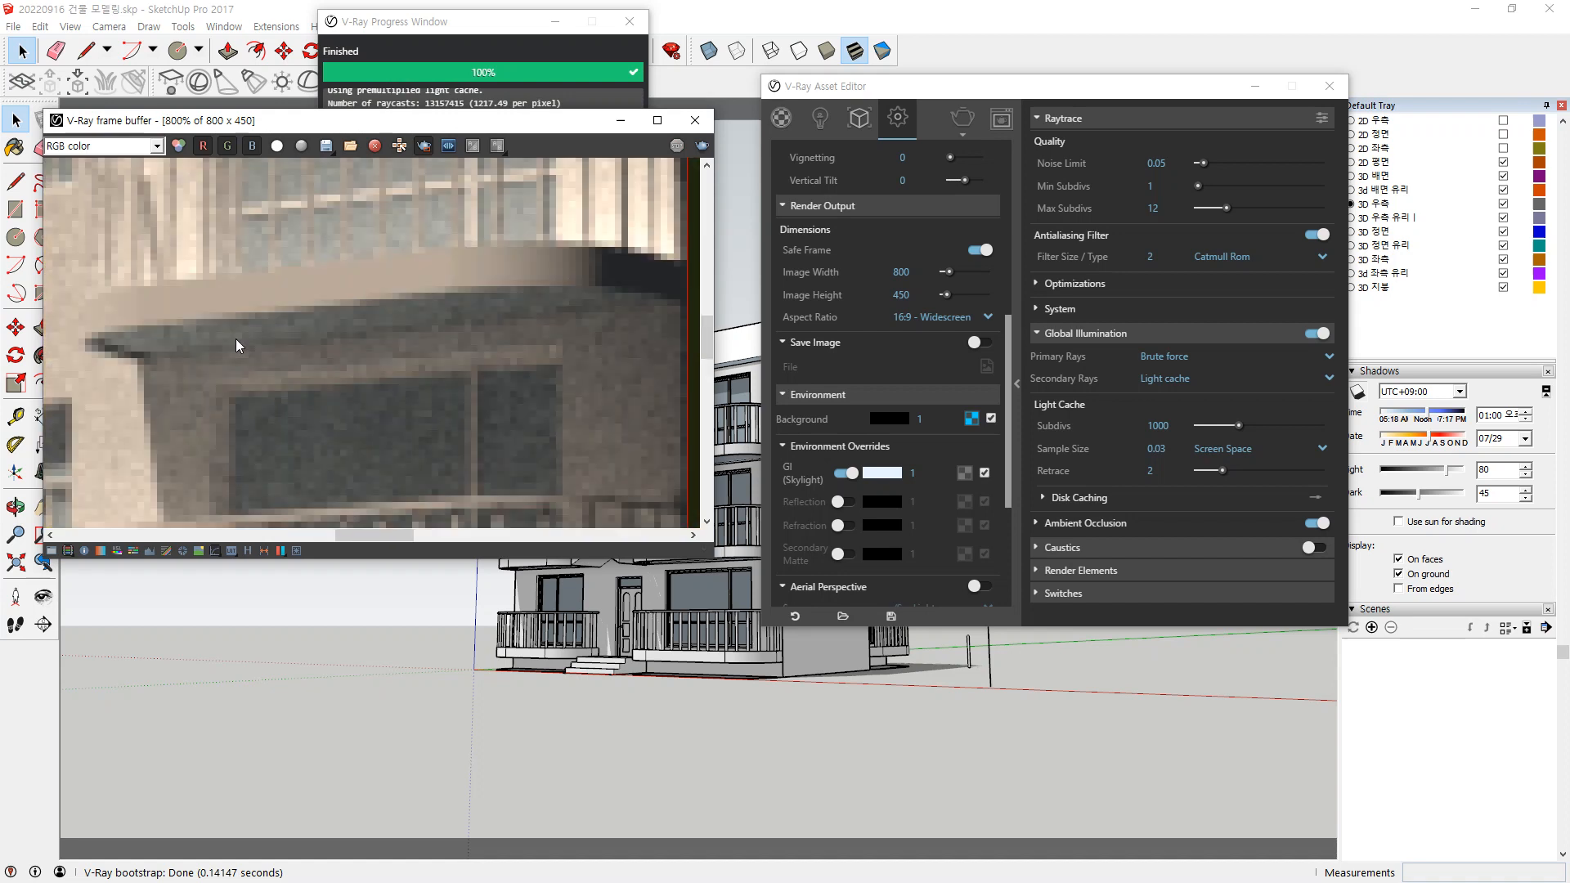
Set the Noise Limit to 0.01 and render the balcony region again.
{"action": "left_click", "coordinate": [1183, 162]}
{"action": "type", "text": "1"}
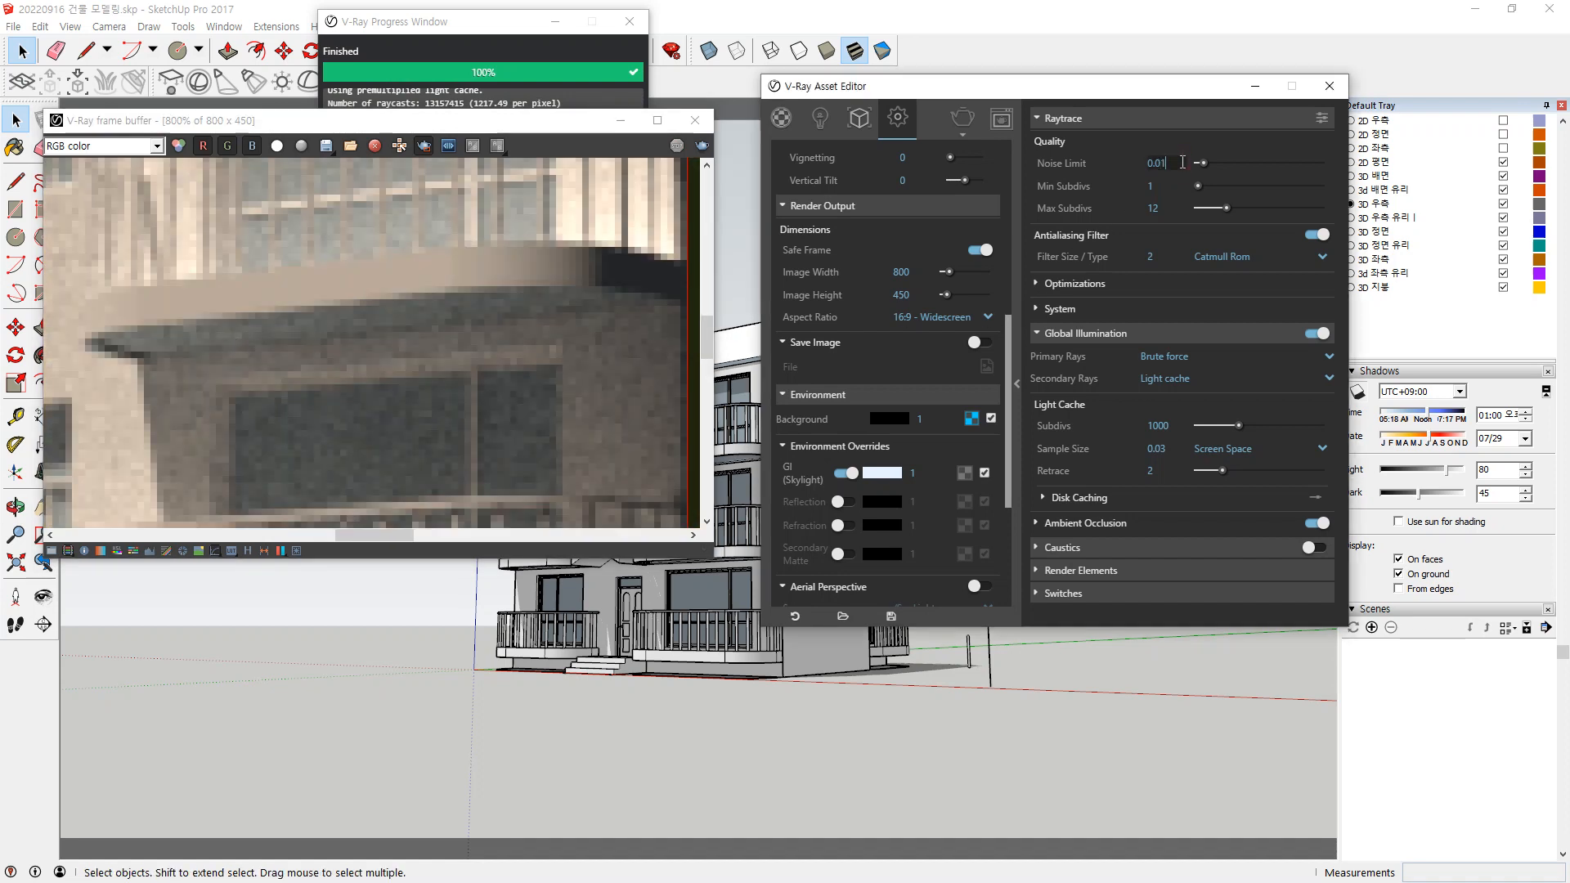
{"action": "key", "text": "Return"}
{"action": "left_click", "coordinate": [701, 147]}
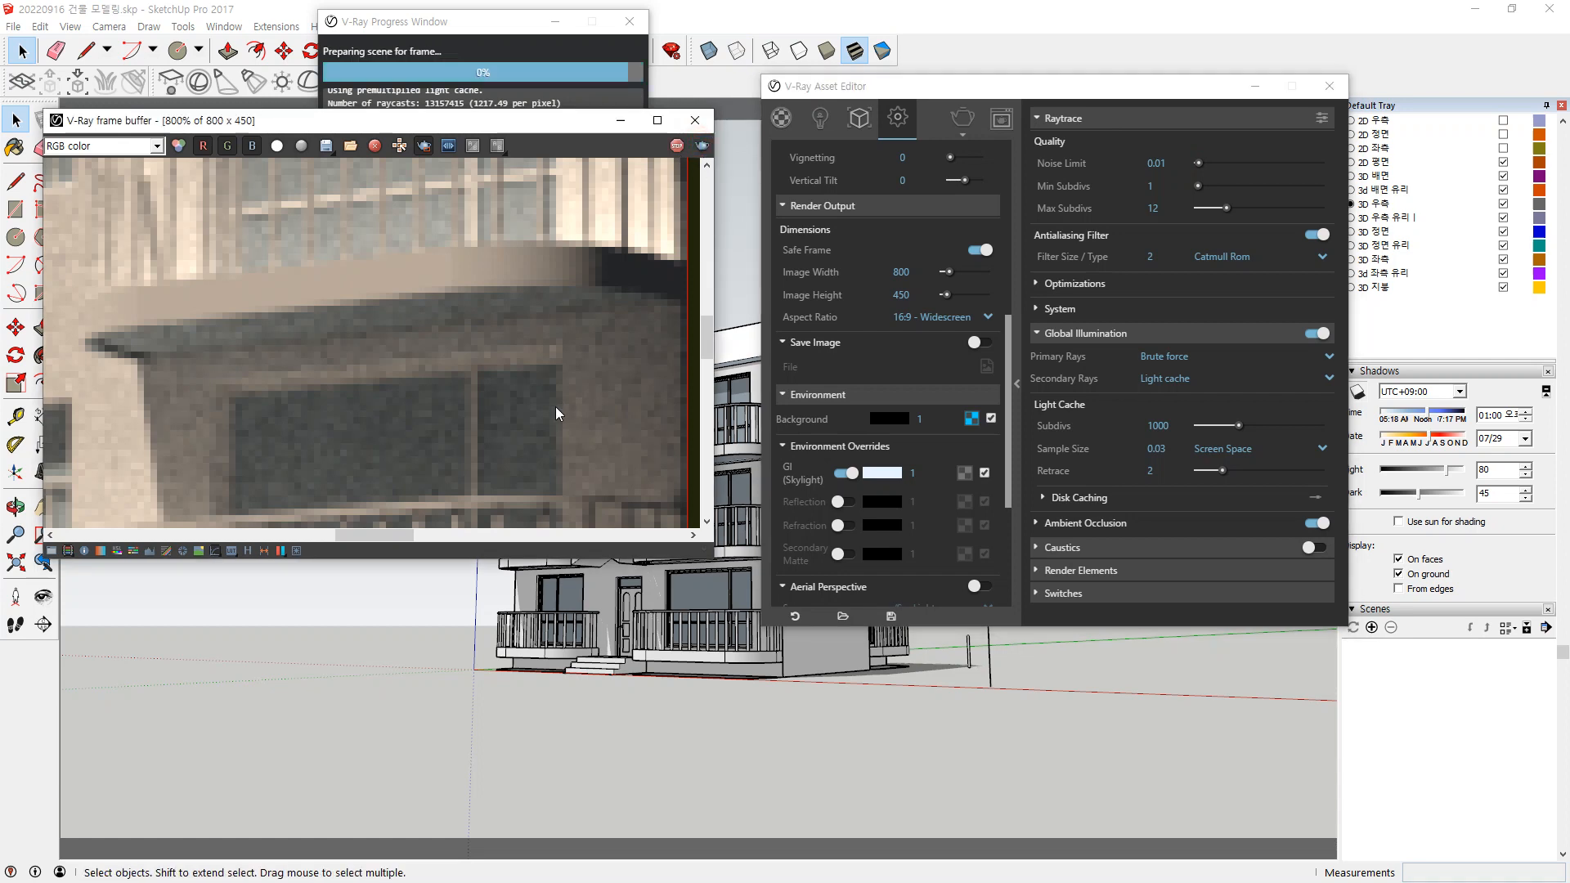
{"action": "scroll", "coordinate": [443, 388], "scroll_direction": "down", "scroll_amount": 1}
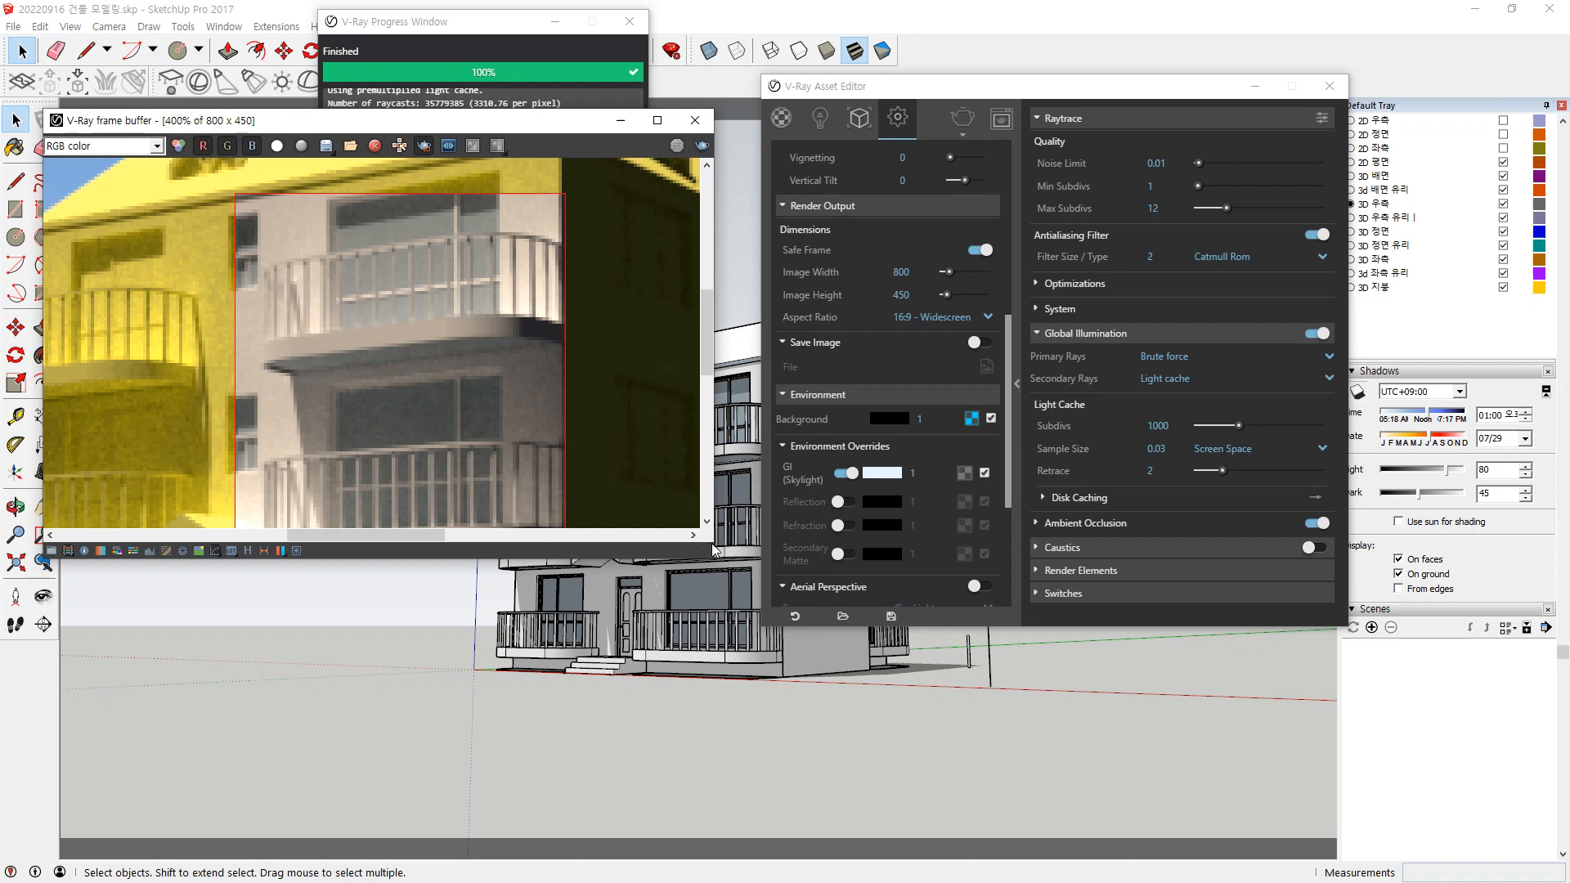
Enlarge the frame buffer window and define a new render region over the upper balconies on the facade's left side.
{"action": "left_click_drag", "start_coordinate": [714, 553], "coordinate": [990, 870]}
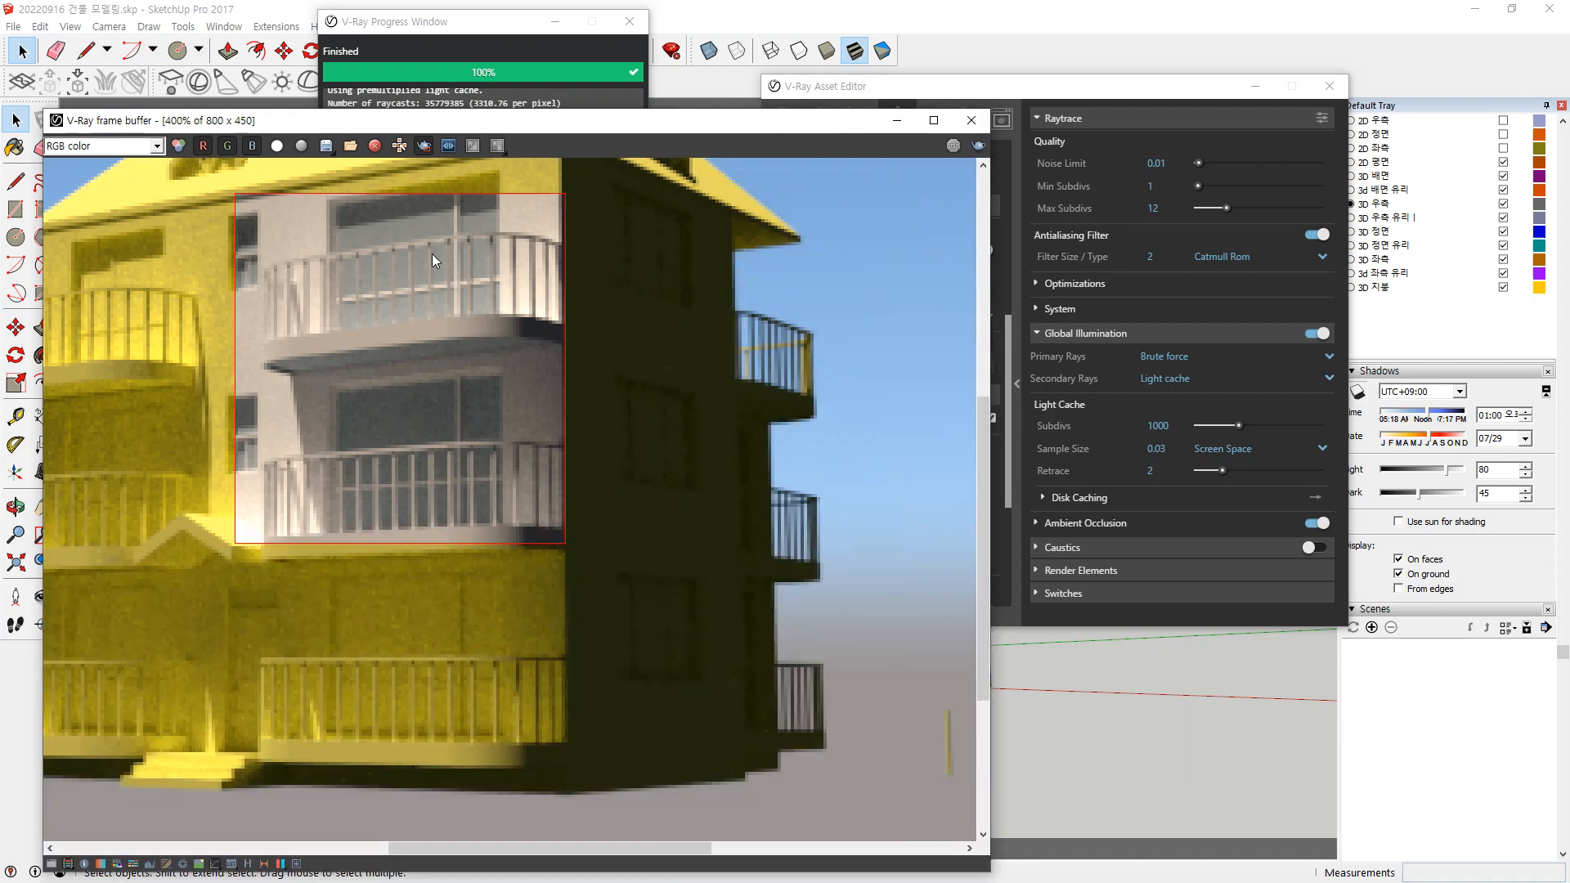
{"action": "middle_click_drag", "start_coordinate": [492, 301], "coordinate": [737, 348]}
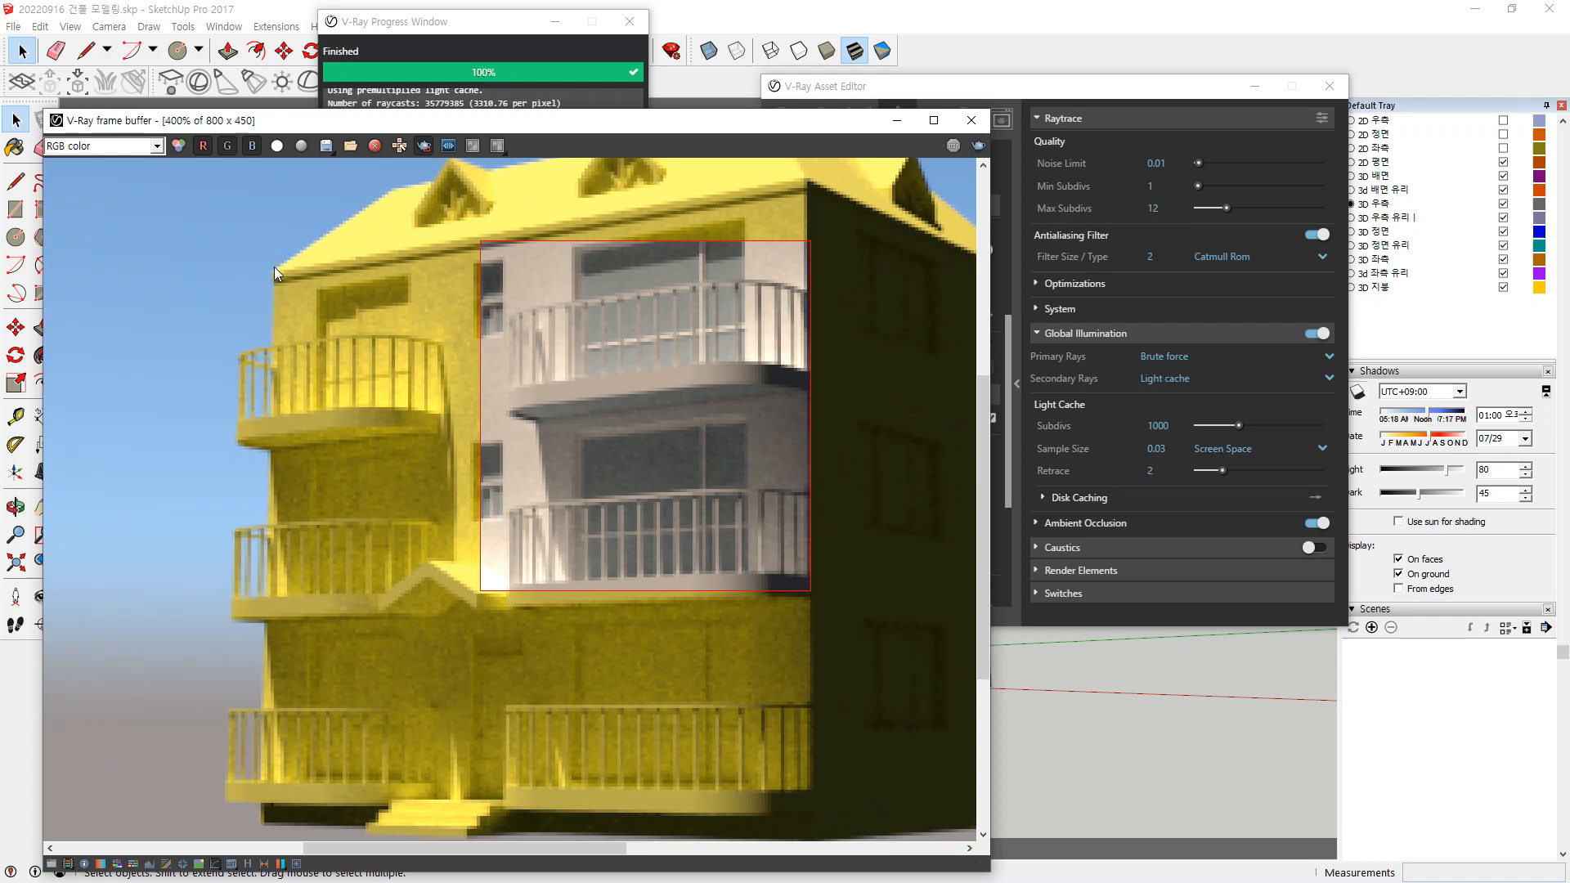
{"action": "left_click_drag", "start_coordinate": [271, 268], "coordinate": [487, 602]}
Set the Noise Limit to 0.1, render the new region and compare its grain with the adjacent balconies.
{"action": "left_click_drag", "start_coordinate": [1175, 164], "coordinate": [1053, 166]}
{"action": "type", "text": "0.1"}
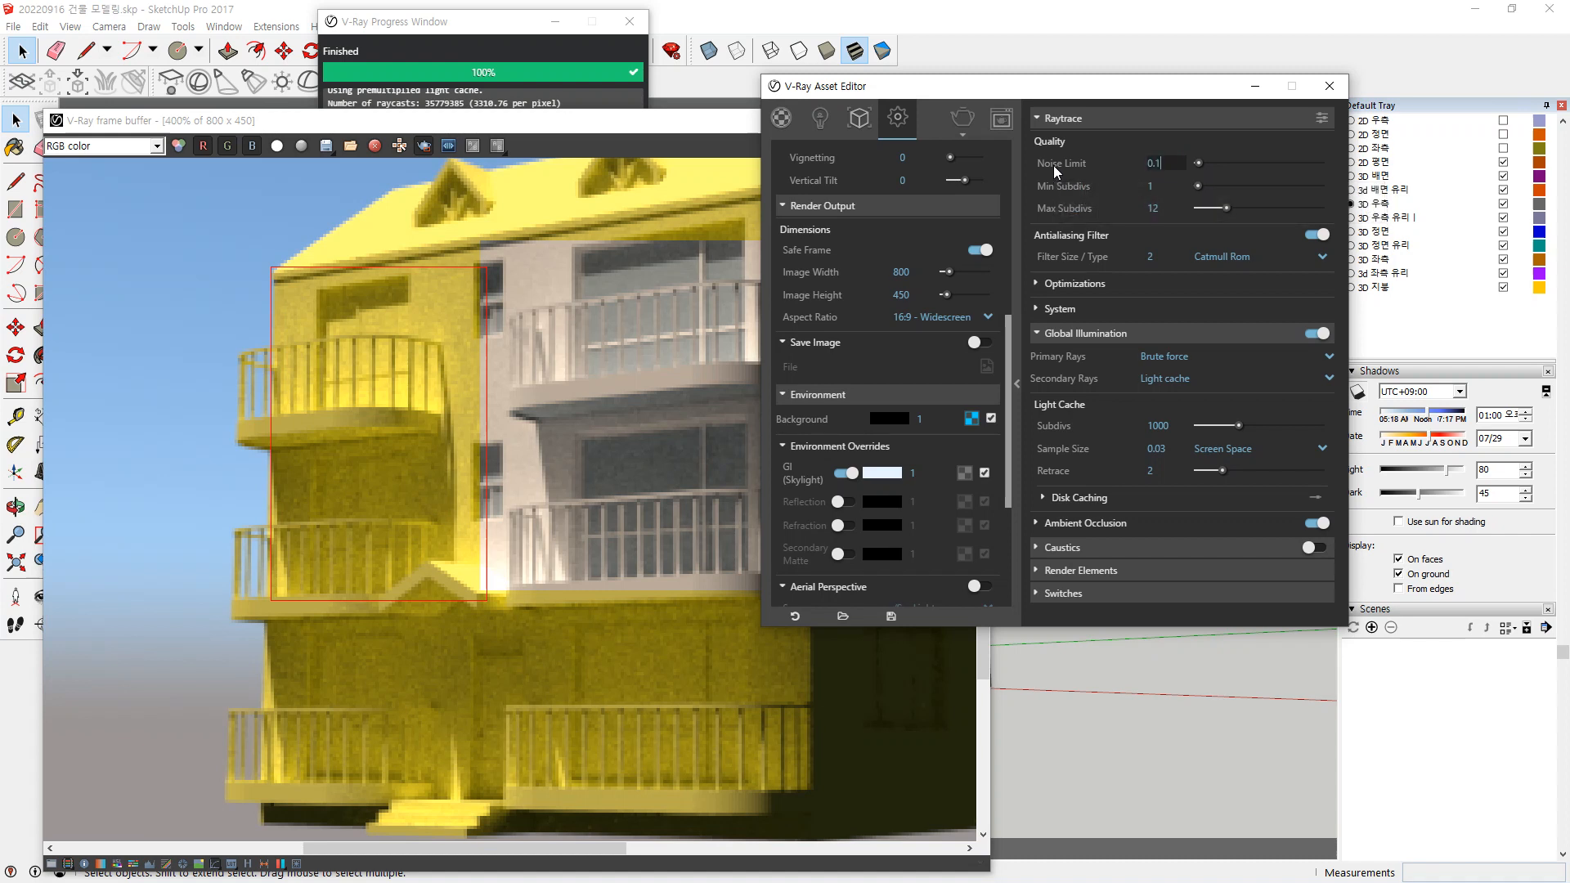
{"action": "key", "text": "Return"}
{"action": "left_click", "coordinate": [961, 119]}
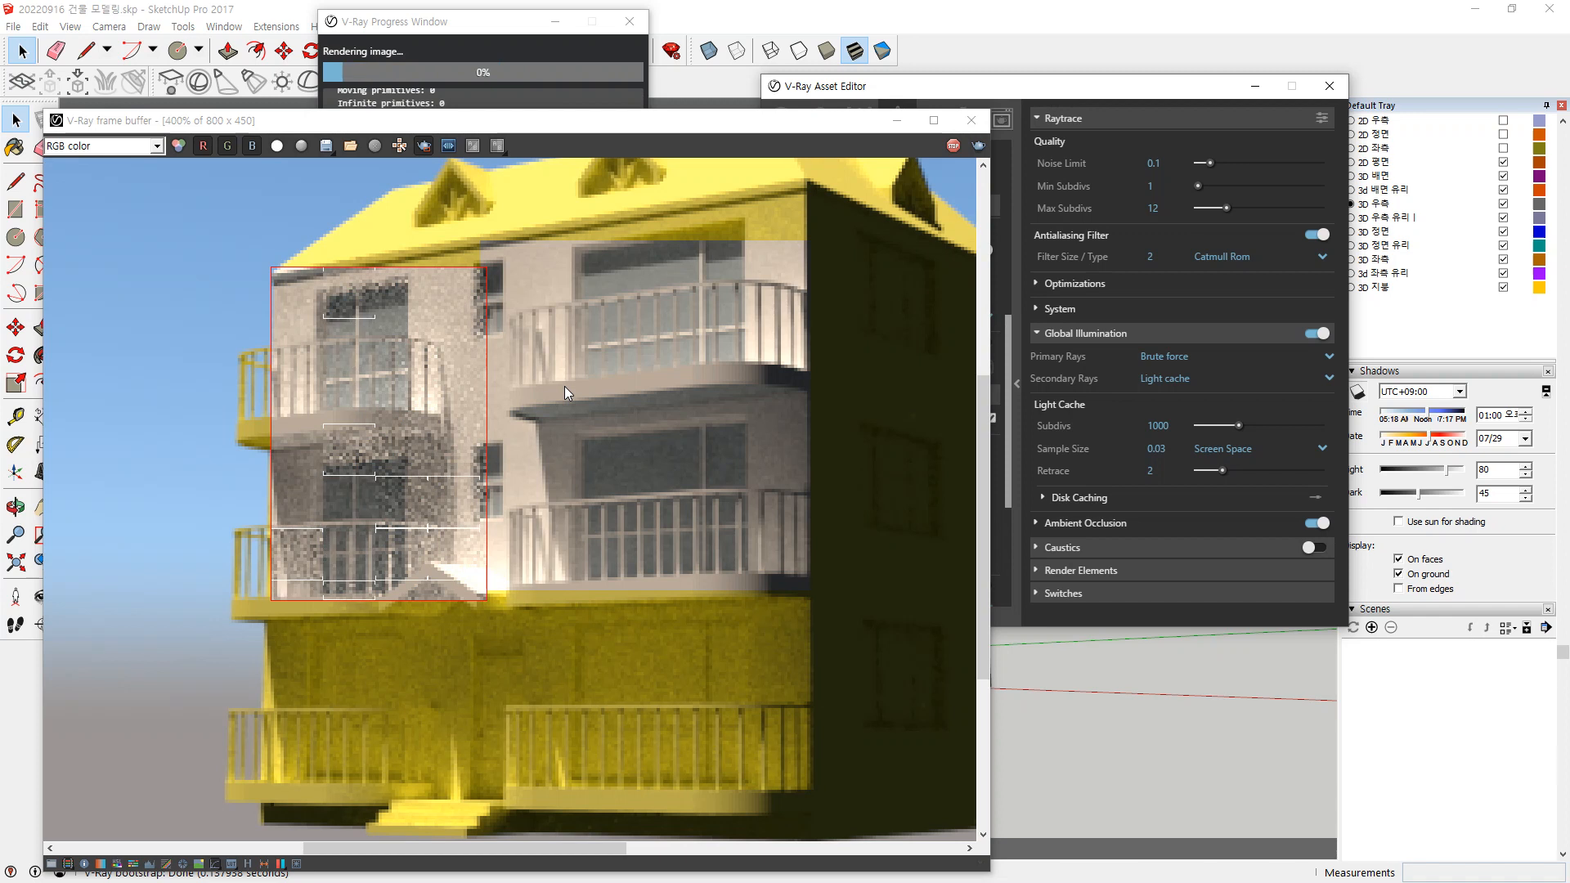
{"action": "scroll", "coordinate": [494, 416], "scroll_direction": "up", "scroll_amount": 2}
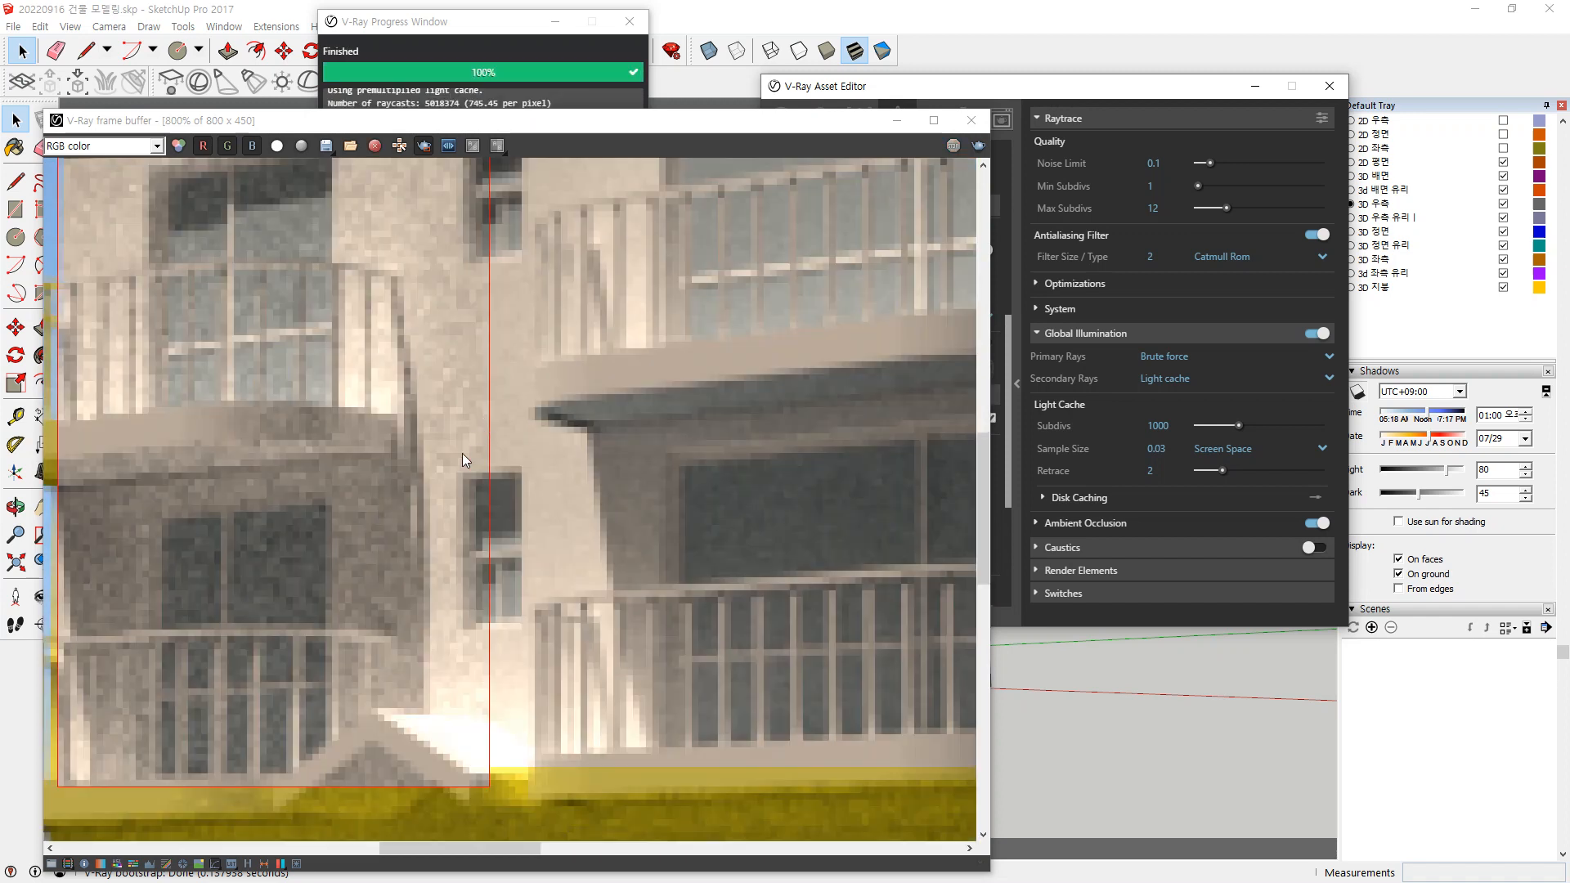
{"action": "scroll", "coordinate": [408, 552], "scroll_direction": "down", "scroll_amount": 1}
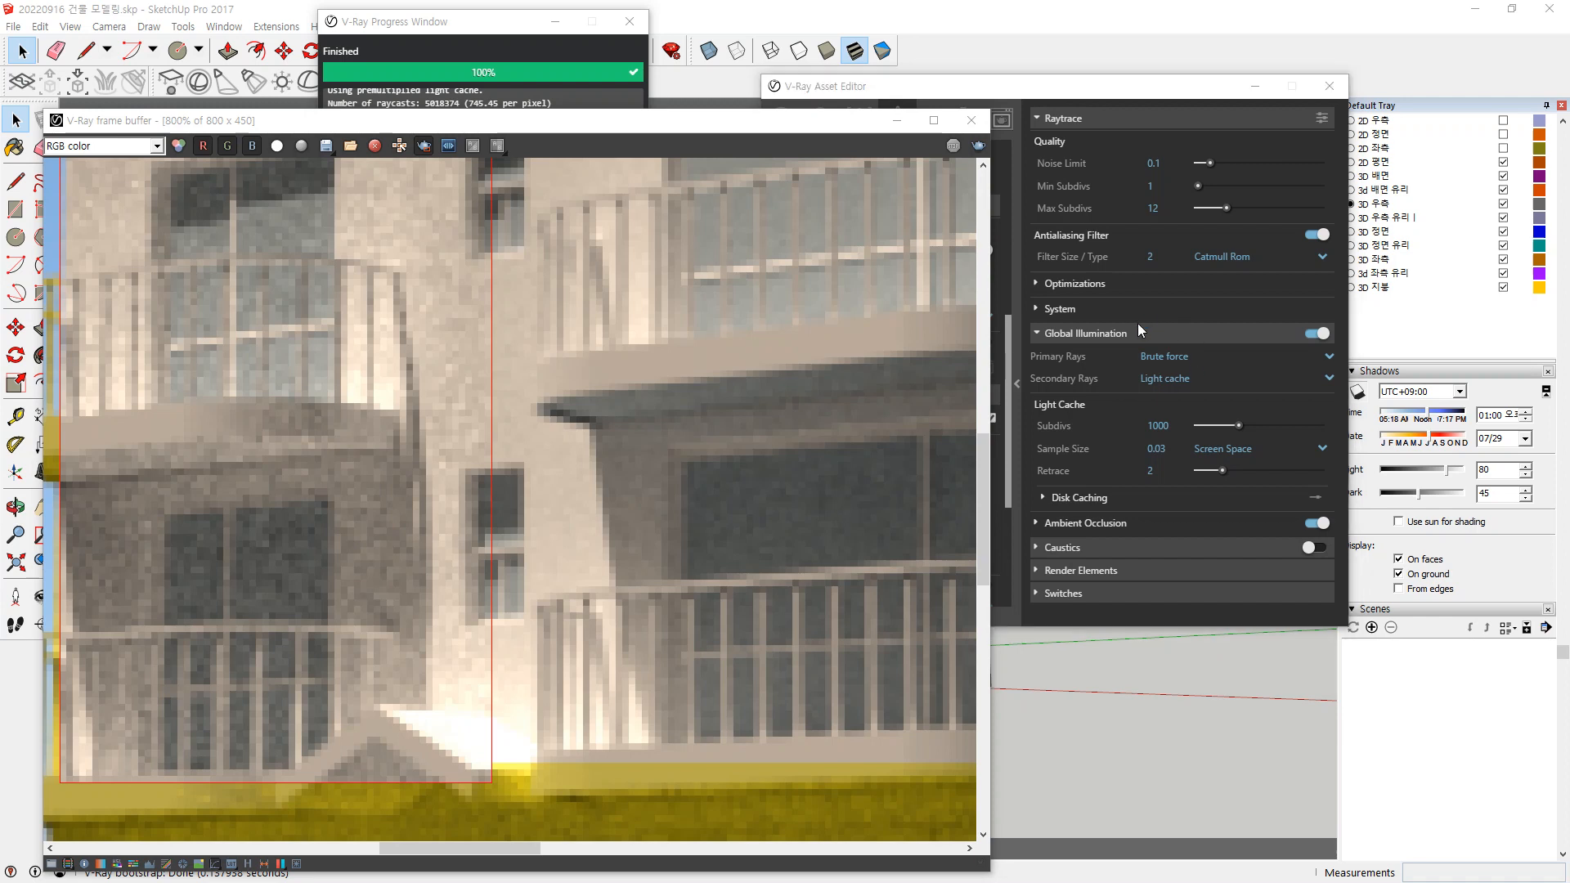
{"action": "key", "text": "super+plus"}
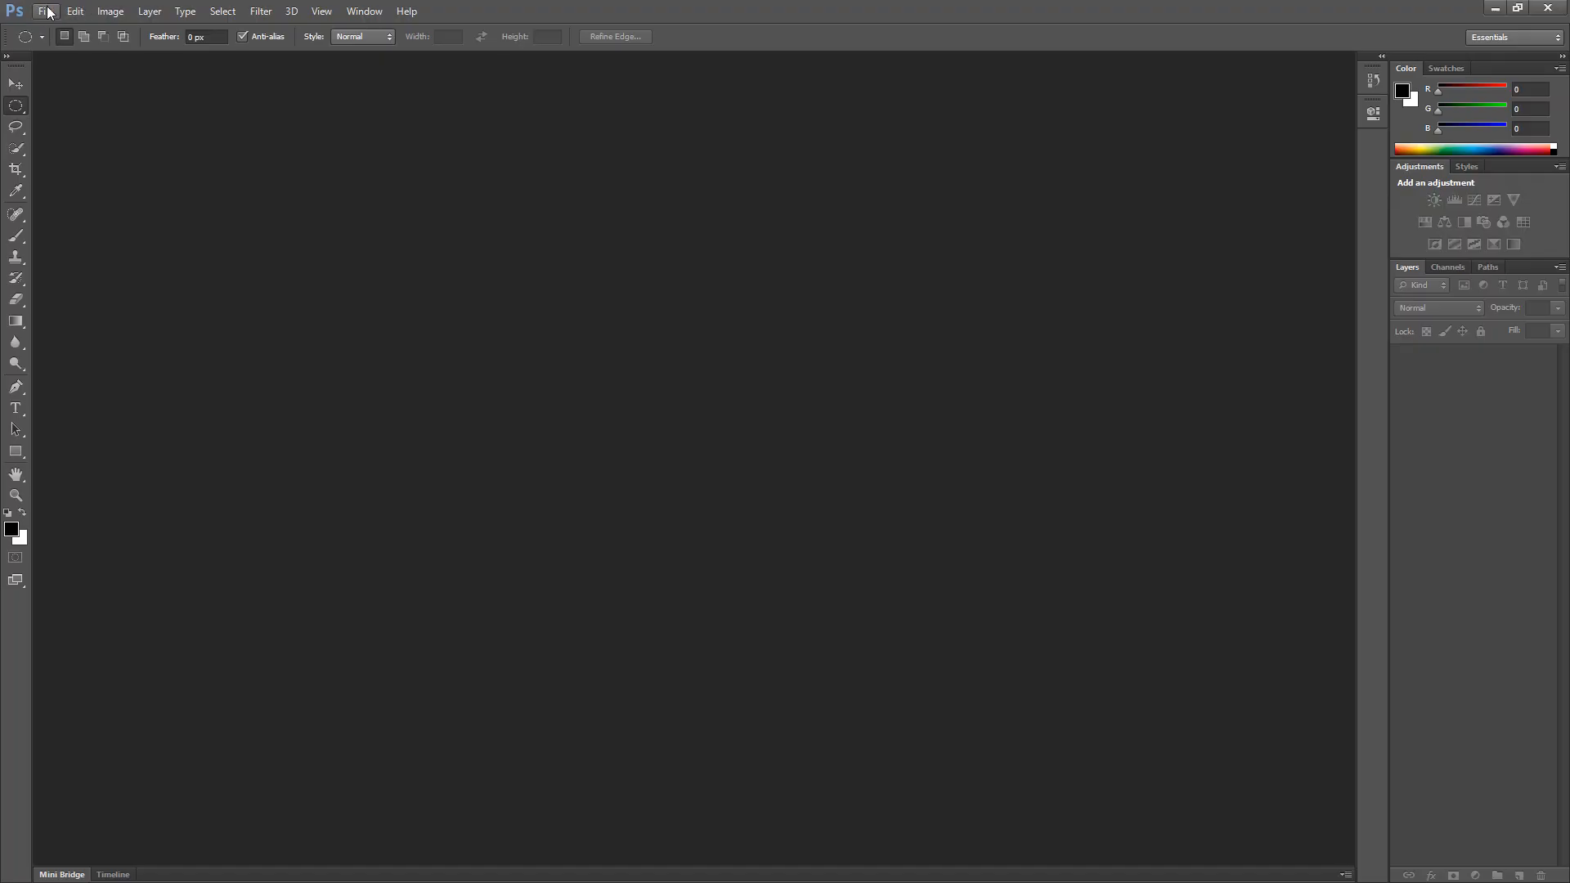
In Photoshop, create a blank document with the resolution set to 72 pixels/inch.
{"action": "left_click", "coordinate": [46, 11]}
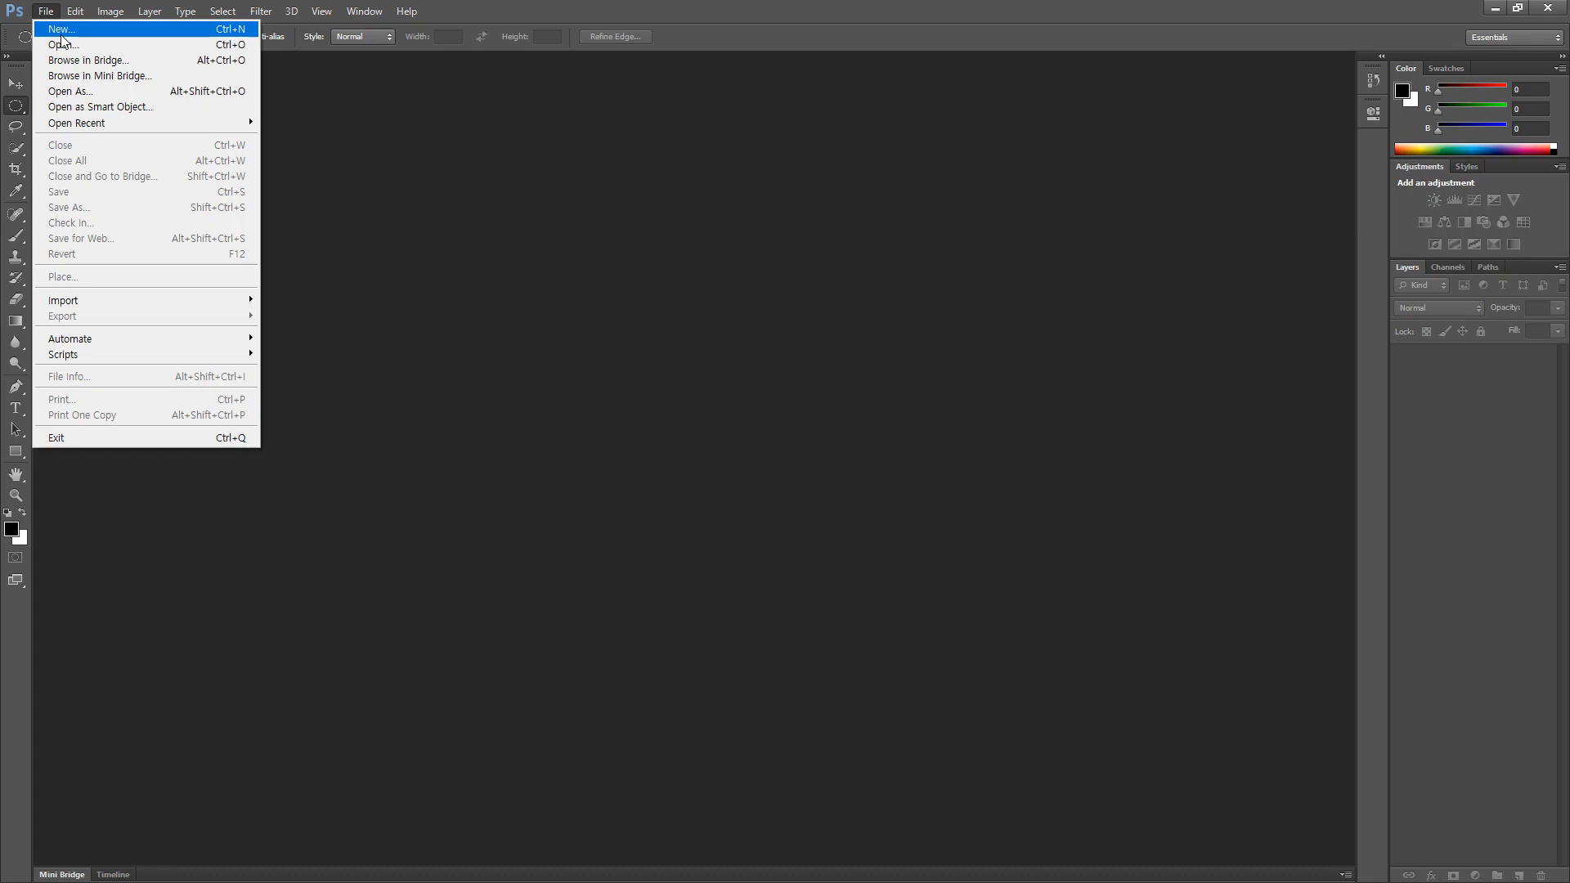
{"action": "left_click", "coordinate": [62, 35]}
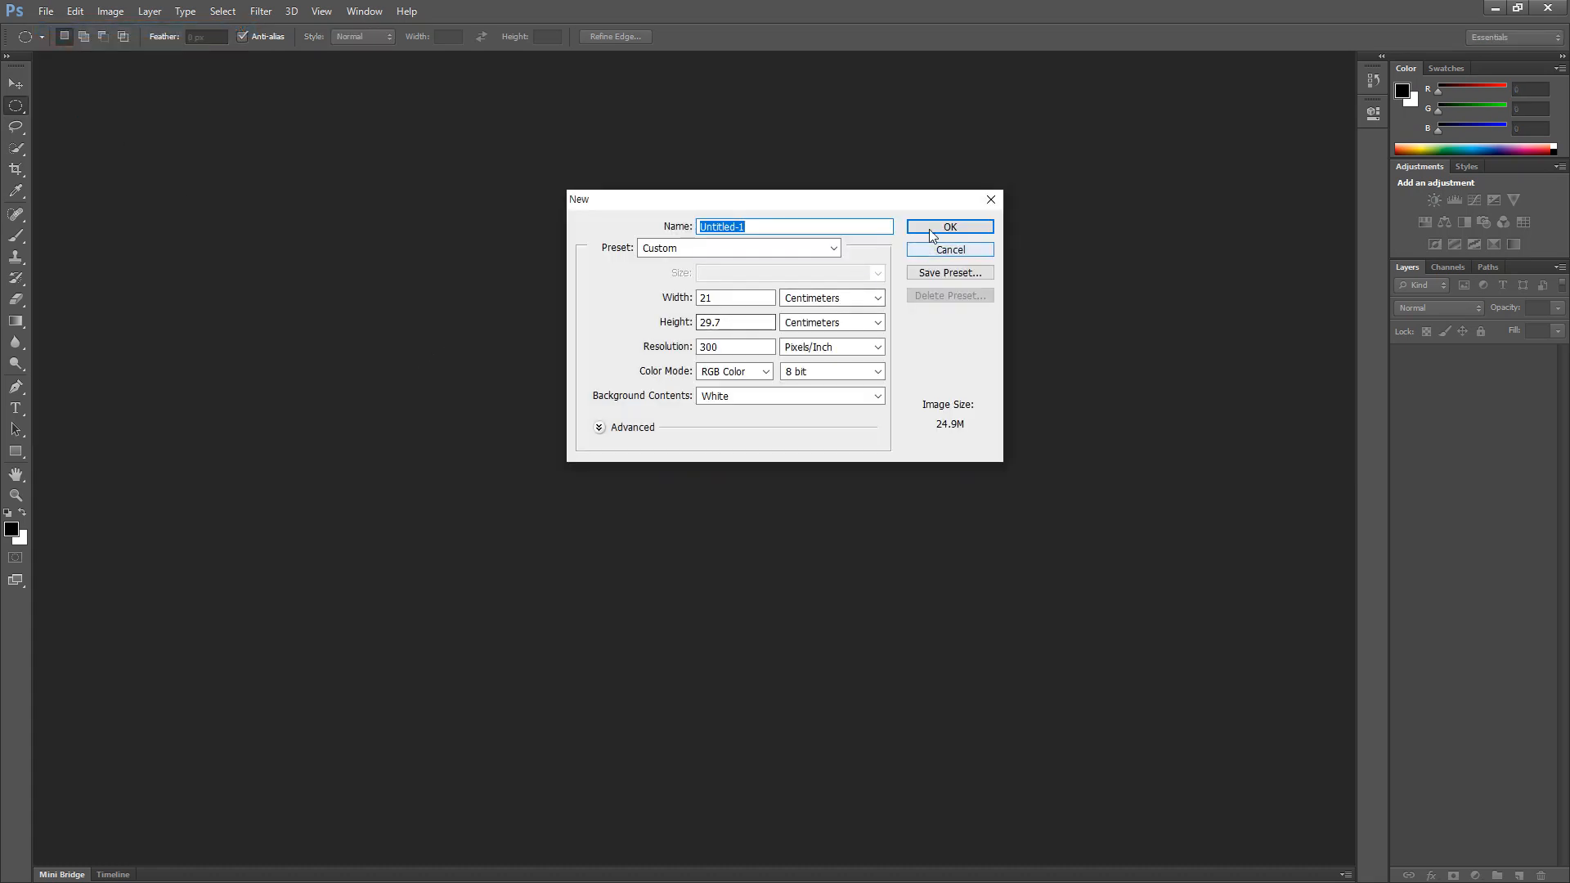
{"action": "double_click", "coordinate": [740, 347]}
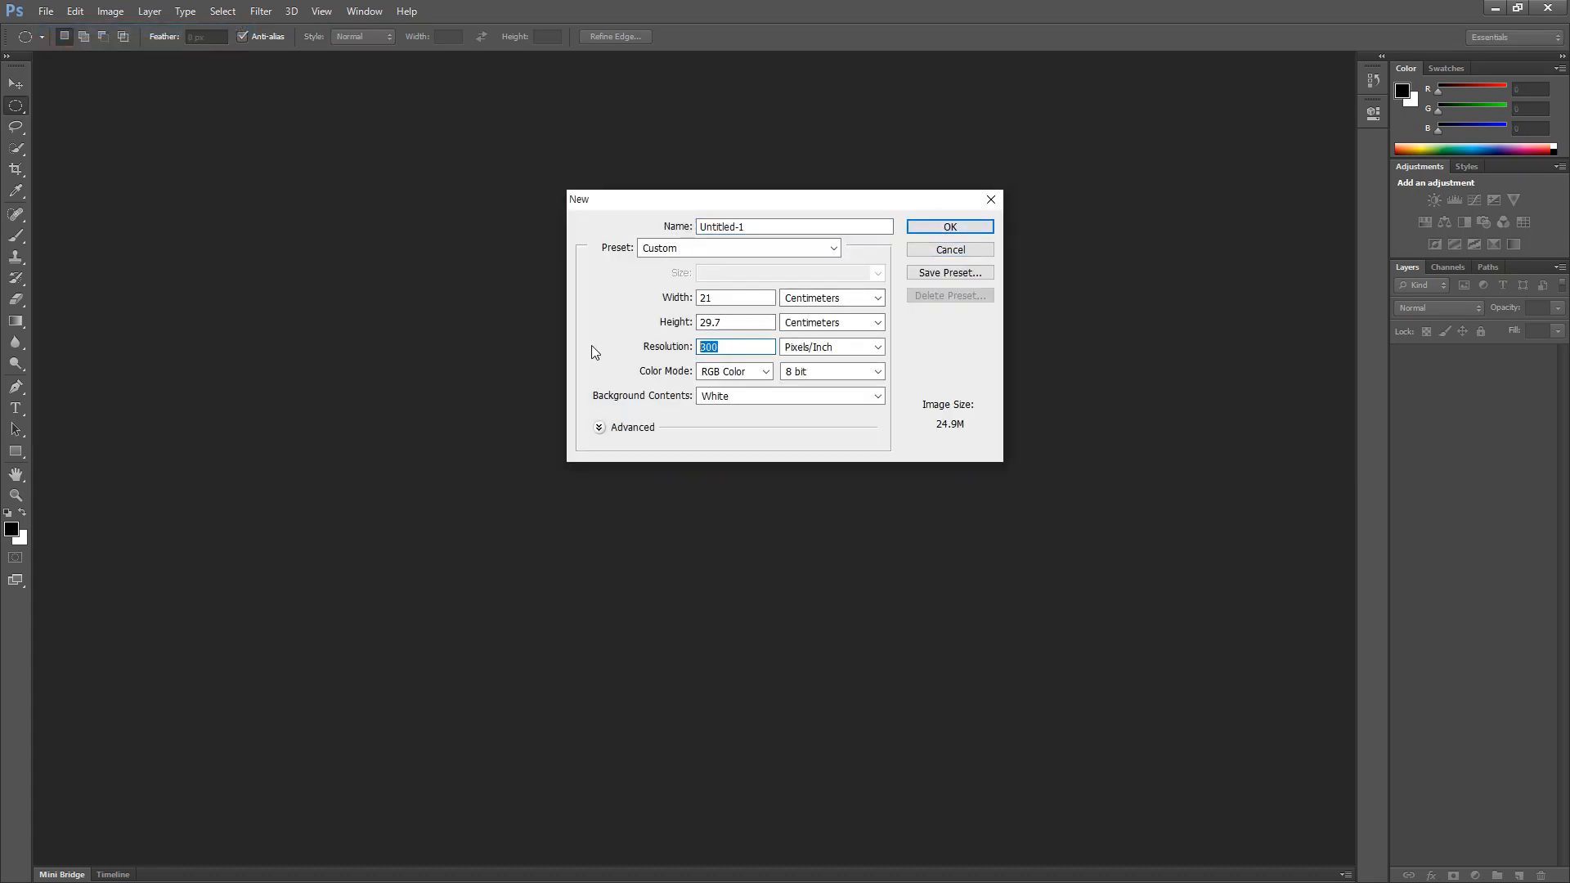
{"action": "type", "text": "72"}
{"action": "key", "text": "Return"}
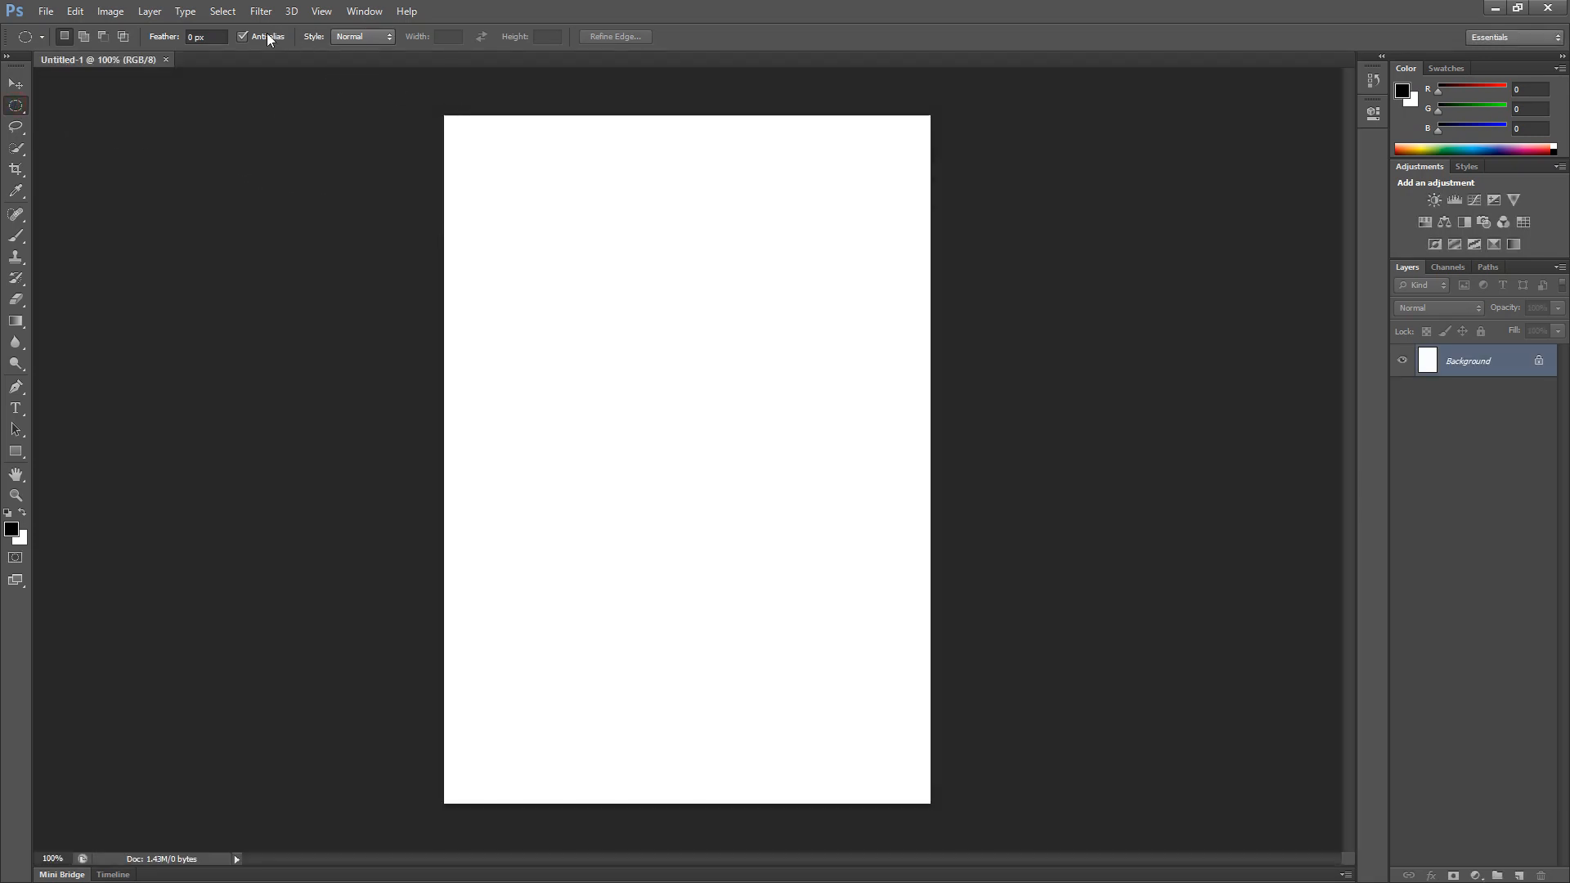
Make an elliptical selection without anti-aliasing in the page's upper-left area and fill it with black.
{"action": "key", "text": "super+plus"}
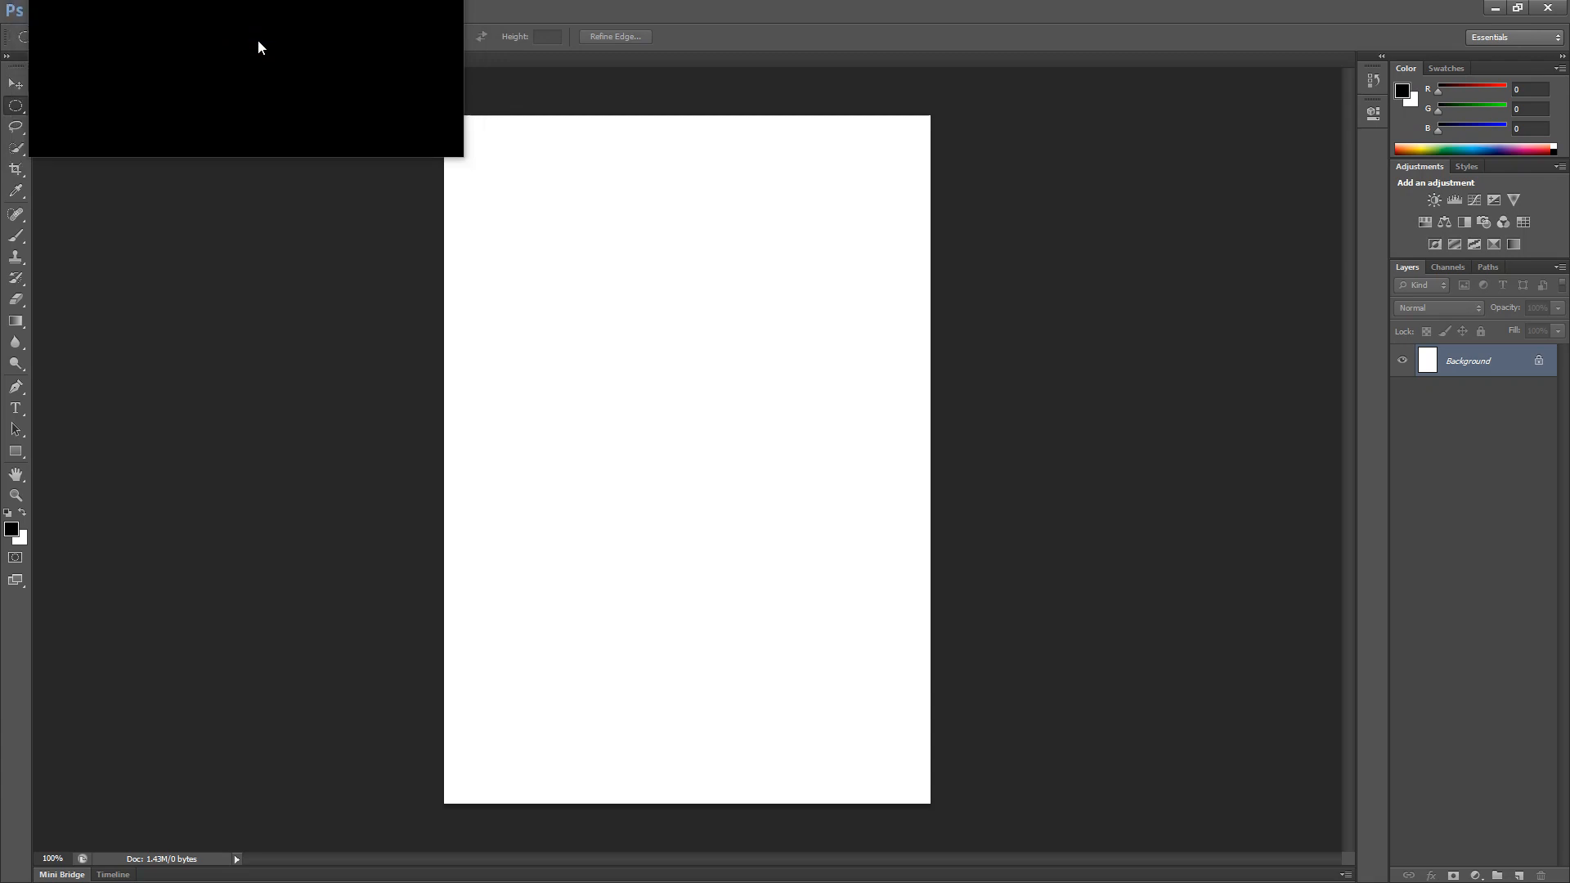
{"action": "key", "text": "super+Escape"}
{"action": "left_click_drag", "start_coordinate": [477, 163], "coordinate": [628, 320]}
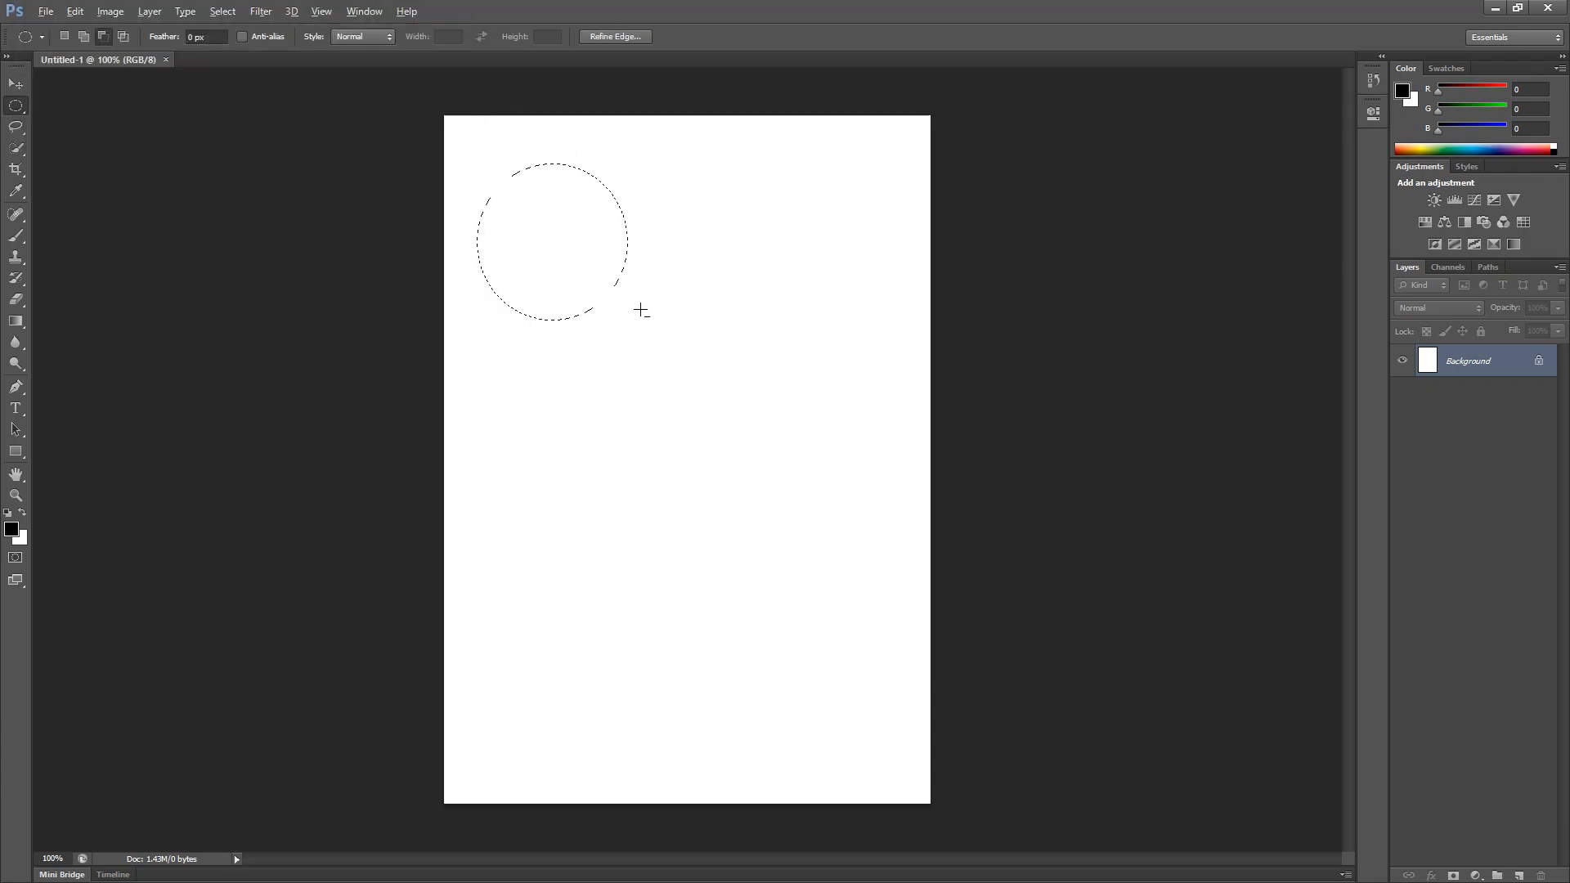
{"action": "key", "text": "alt+BackSpace"}
Enable Anti-alias, make a larger circular selection beside the first ellipse, fill it with black and deselect.
{"action": "left_click", "coordinate": [243, 36]}
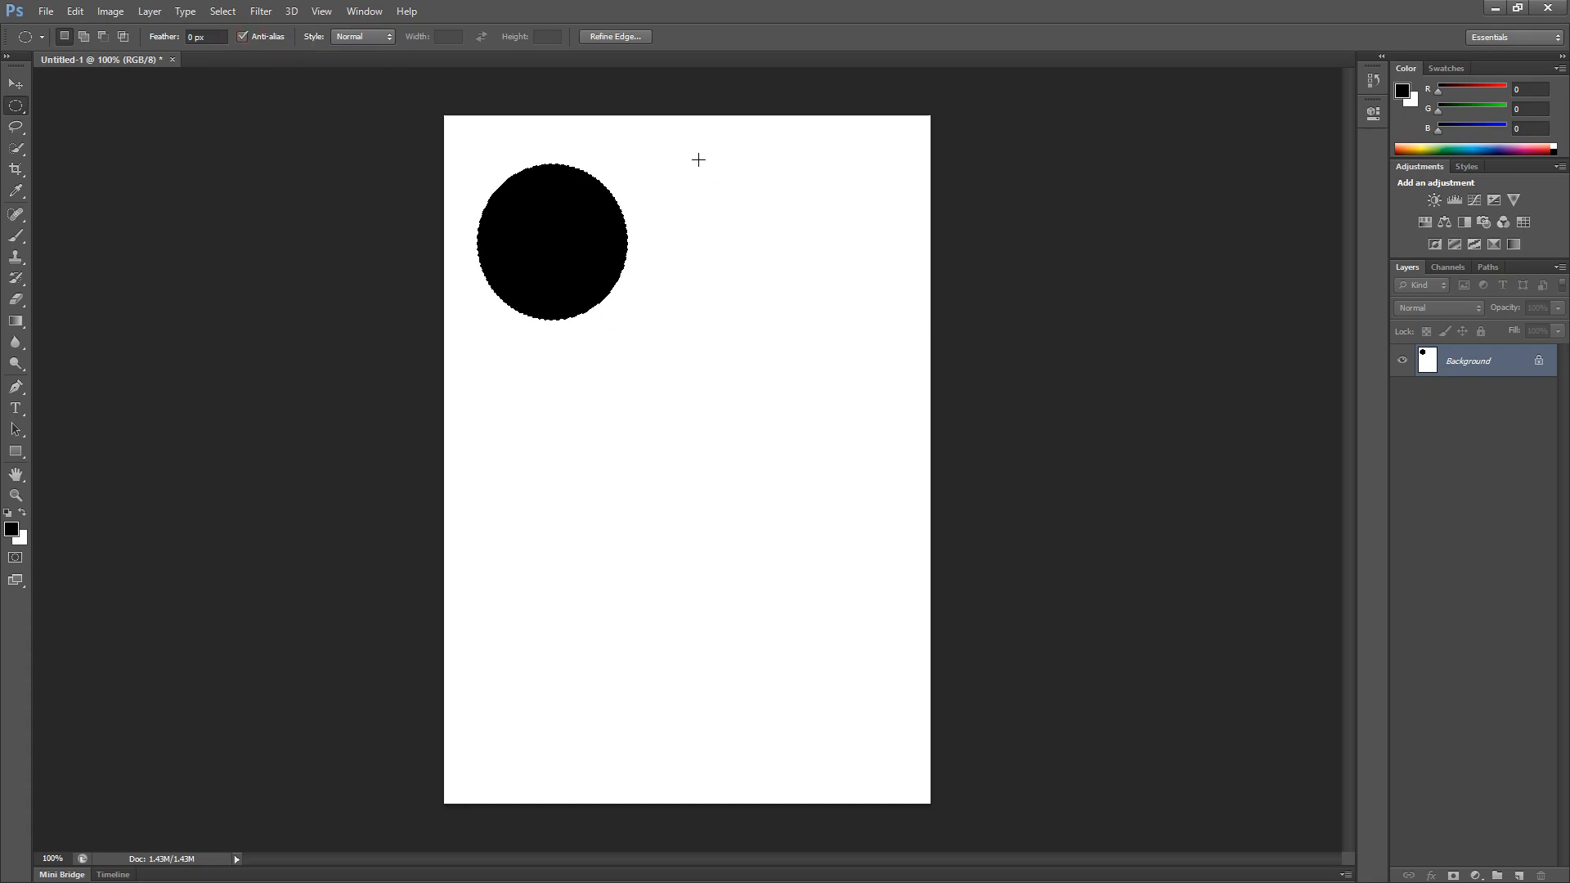
{"action": "left_click", "coordinate": [745, 247]}
{"action": "left_click_drag", "start_coordinate": [751, 251], "coordinate": [640, 131], "text": "alt+shift"}
{"action": "key", "text": "alt+BackSpace"}
{"action": "left_click", "coordinate": [911, 329]}
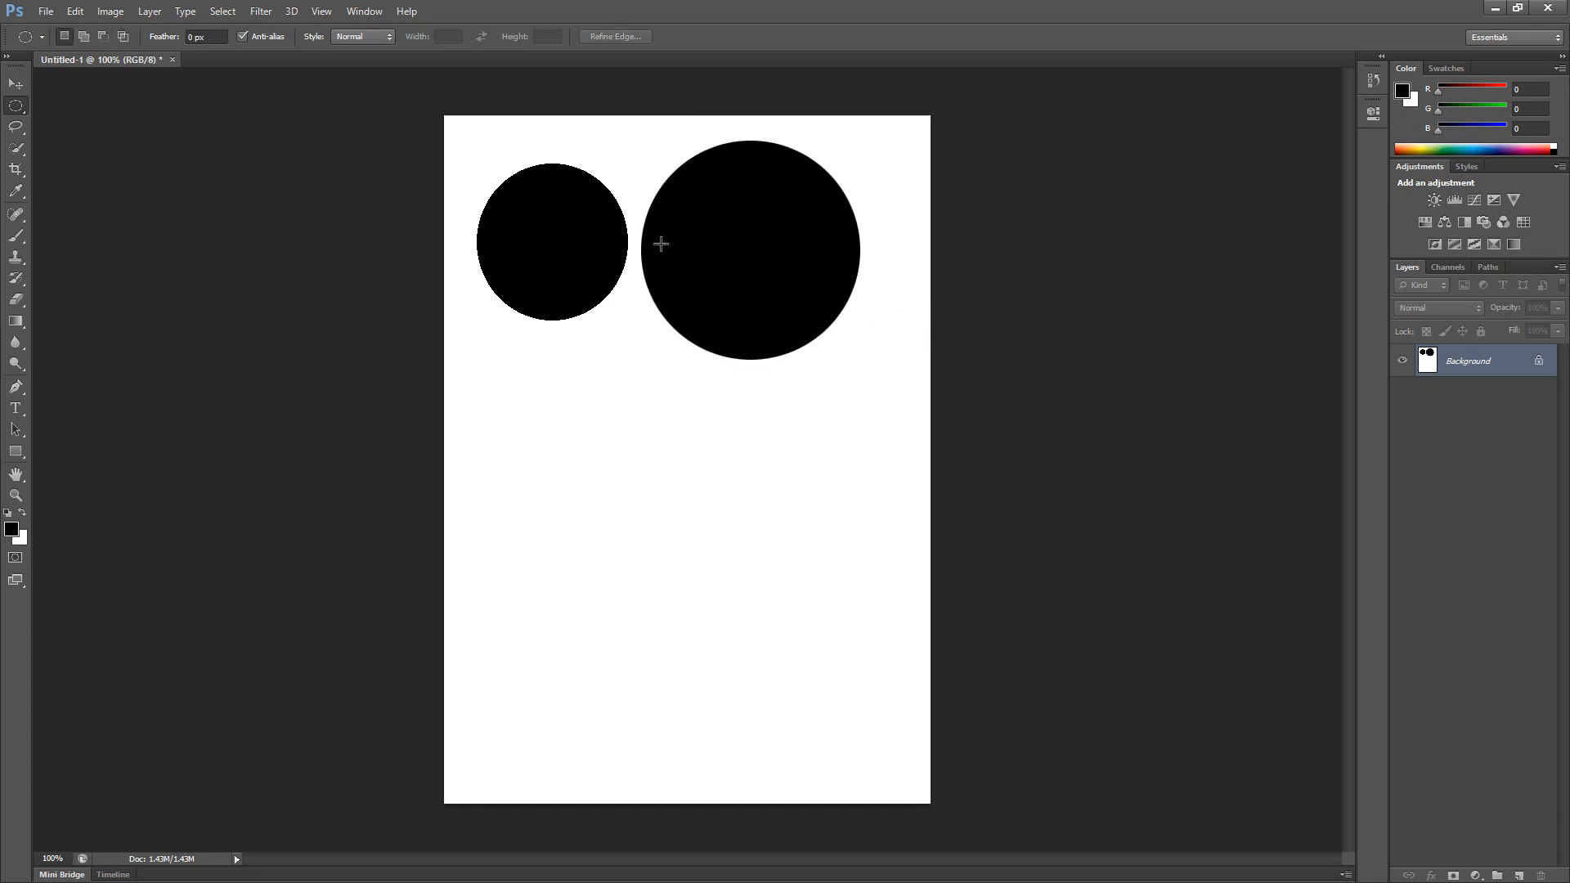
Zoom in on the gap between the two black shapes and compare their edge pixels.
{"action": "left_click_drag", "start_coordinate": [619, 209], "coordinate": [726, 389], "text": "ctrl"}
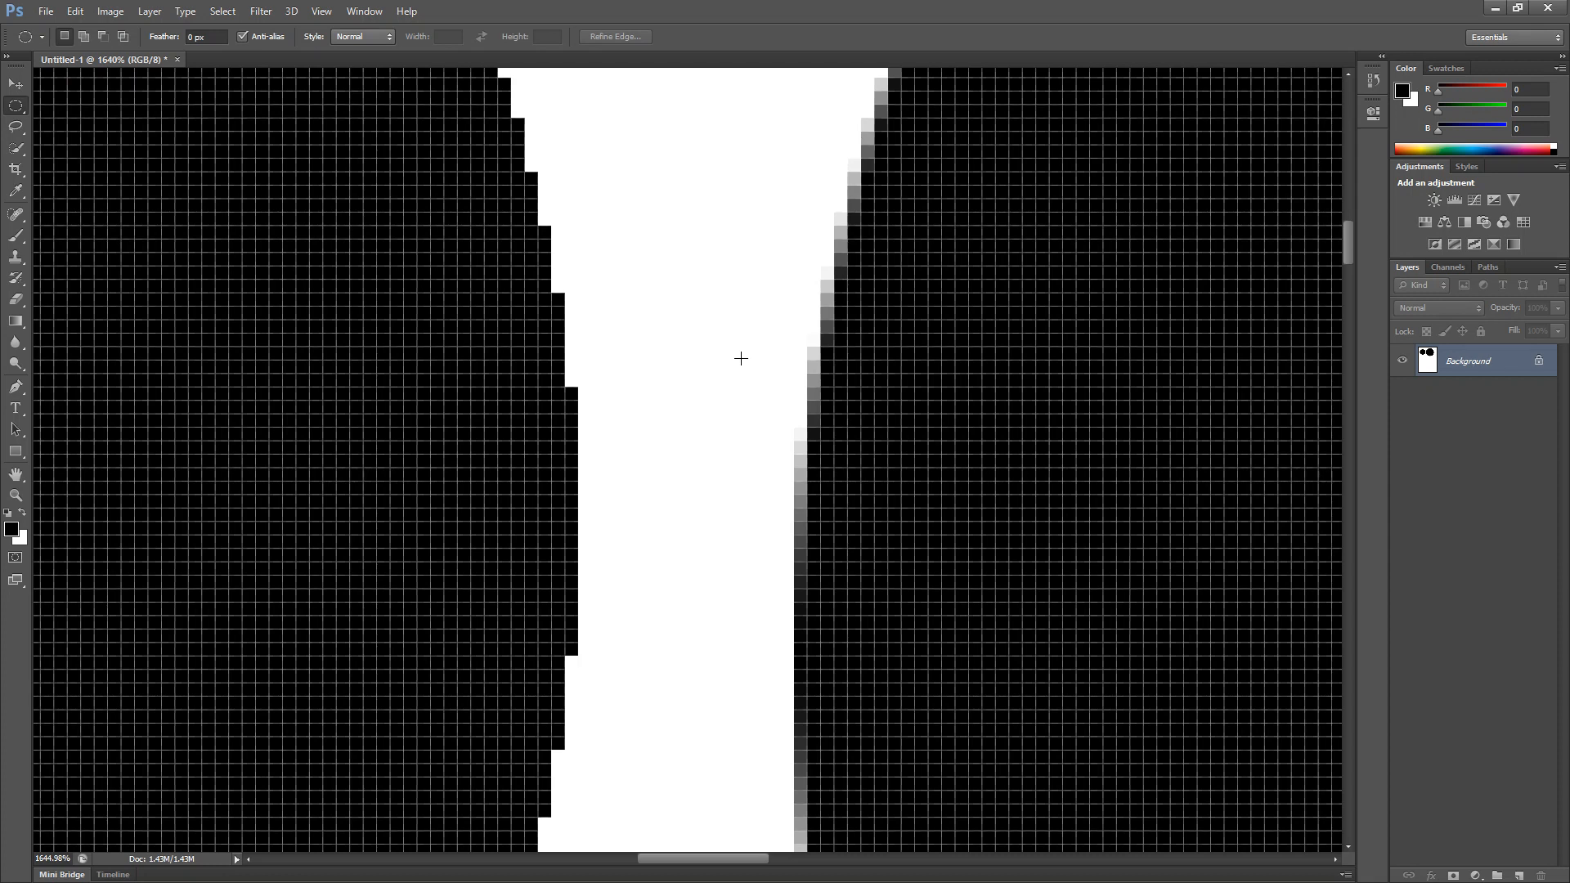
{"action": "key", "text": "space"}
{"action": "left_click_drag", "start_coordinate": [717, 200], "coordinate": [733, 564]}
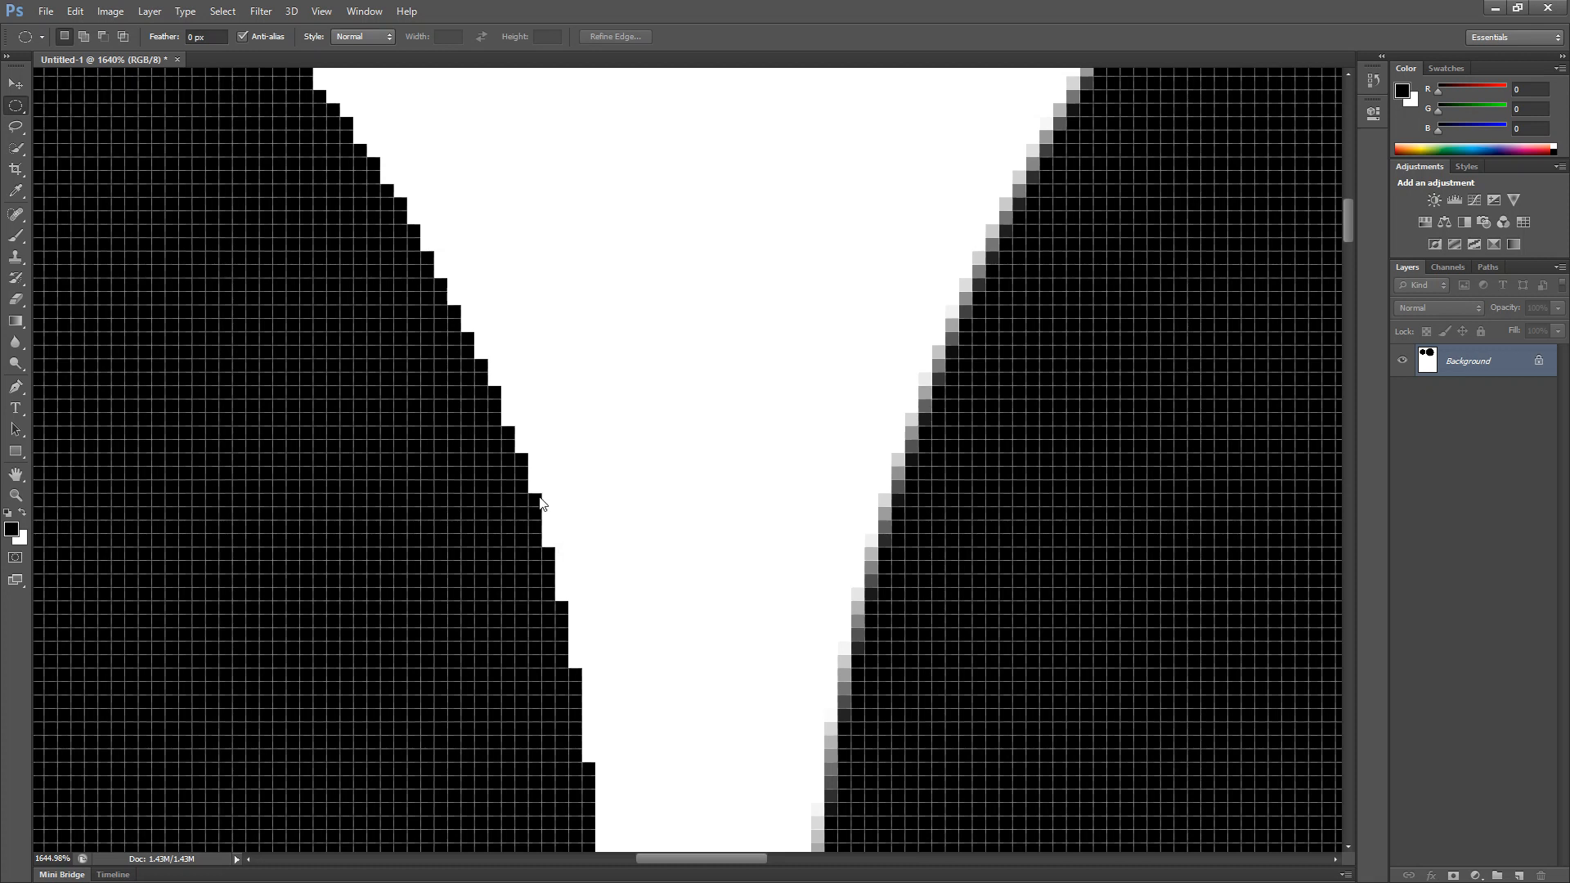
{"action": "mouse_move", "coordinate": [537, 502]}
{"action": "left_mouse_down"}
{"action": "mouse_move", "coordinate": [539, 469]}
{"action": "mouse_move", "coordinate": [525, 473]}
{"action": "mouse_move", "coordinate": [554, 469]}
{"action": "mouse_move", "coordinate": [533, 413]}
{"action": "mouse_move", "coordinate": [546, 415]}
{"action": "mouse_move", "coordinate": [510, 433]}
{"action": "mouse_move", "coordinate": [512, 357]}
{"action": "left_mouse_up"}
{"action": "mouse_move", "coordinate": [910, 575]}
{"action": "left_mouse_down"}
{"action": "mouse_move", "coordinate": [947, 516]}
{"action": "mouse_move", "coordinate": [937, 573]}
{"action": "left_mouse_up"}
{"action": "key", "text": "Escape"}
{"action": "scroll", "coordinate": [889, 572], "scroll_direction": "up", "scroll_amount": 1}
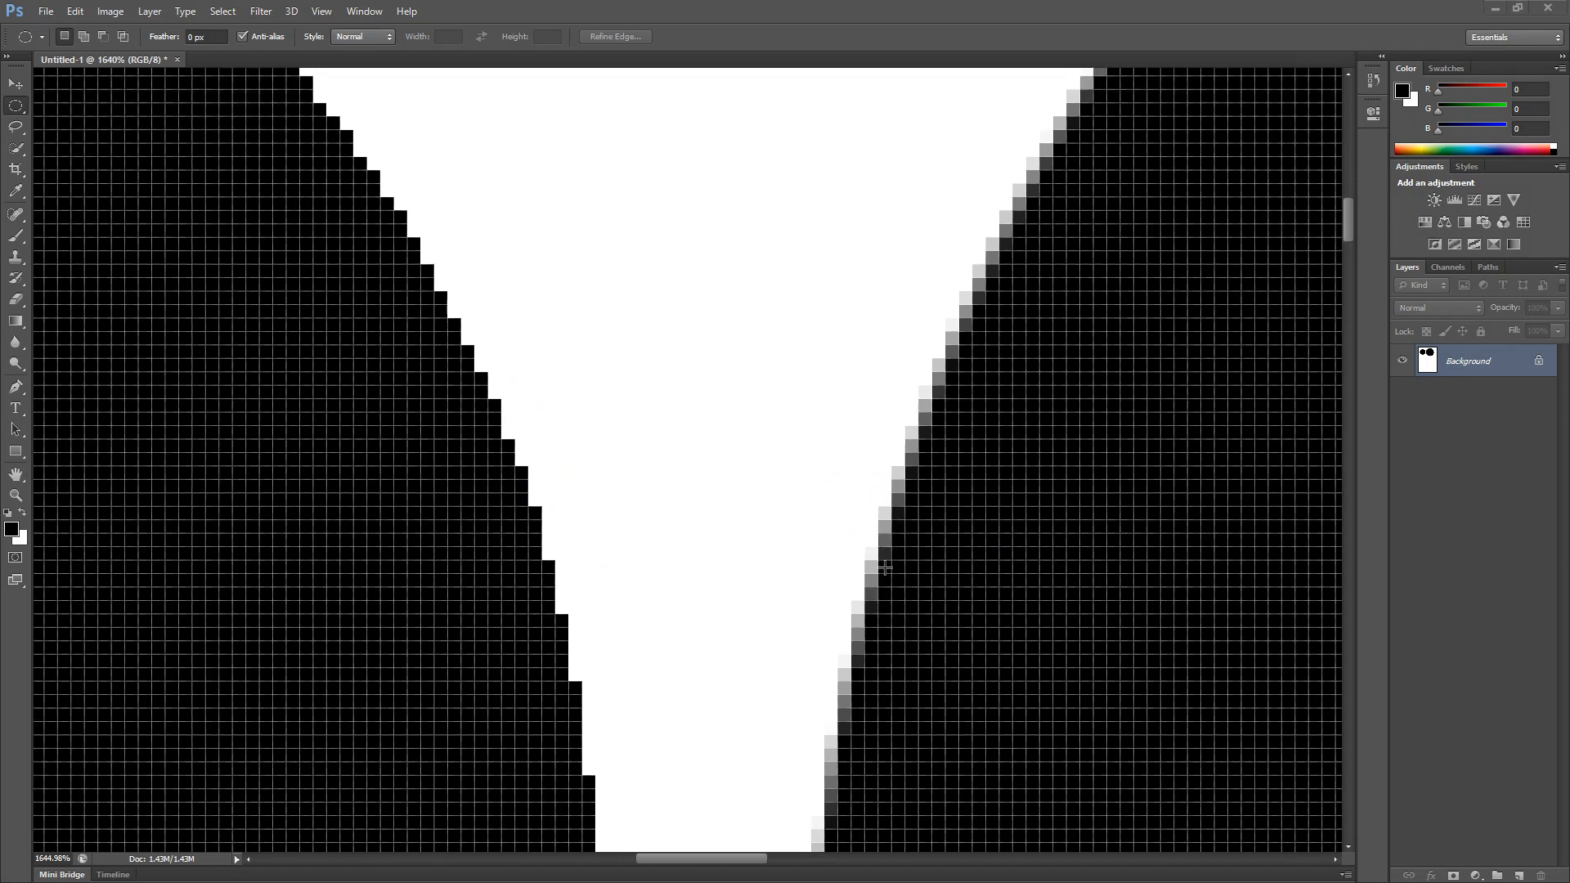
Enlarge the facing edges further, trace their pixel steps with temporary red pen marks and clear the marks.
{"action": "left_click", "coordinate": [929, 24]}
{"action": "left_click_drag", "start_coordinate": [878, 605], "coordinate": [978, 740], "text": "ctrl"}
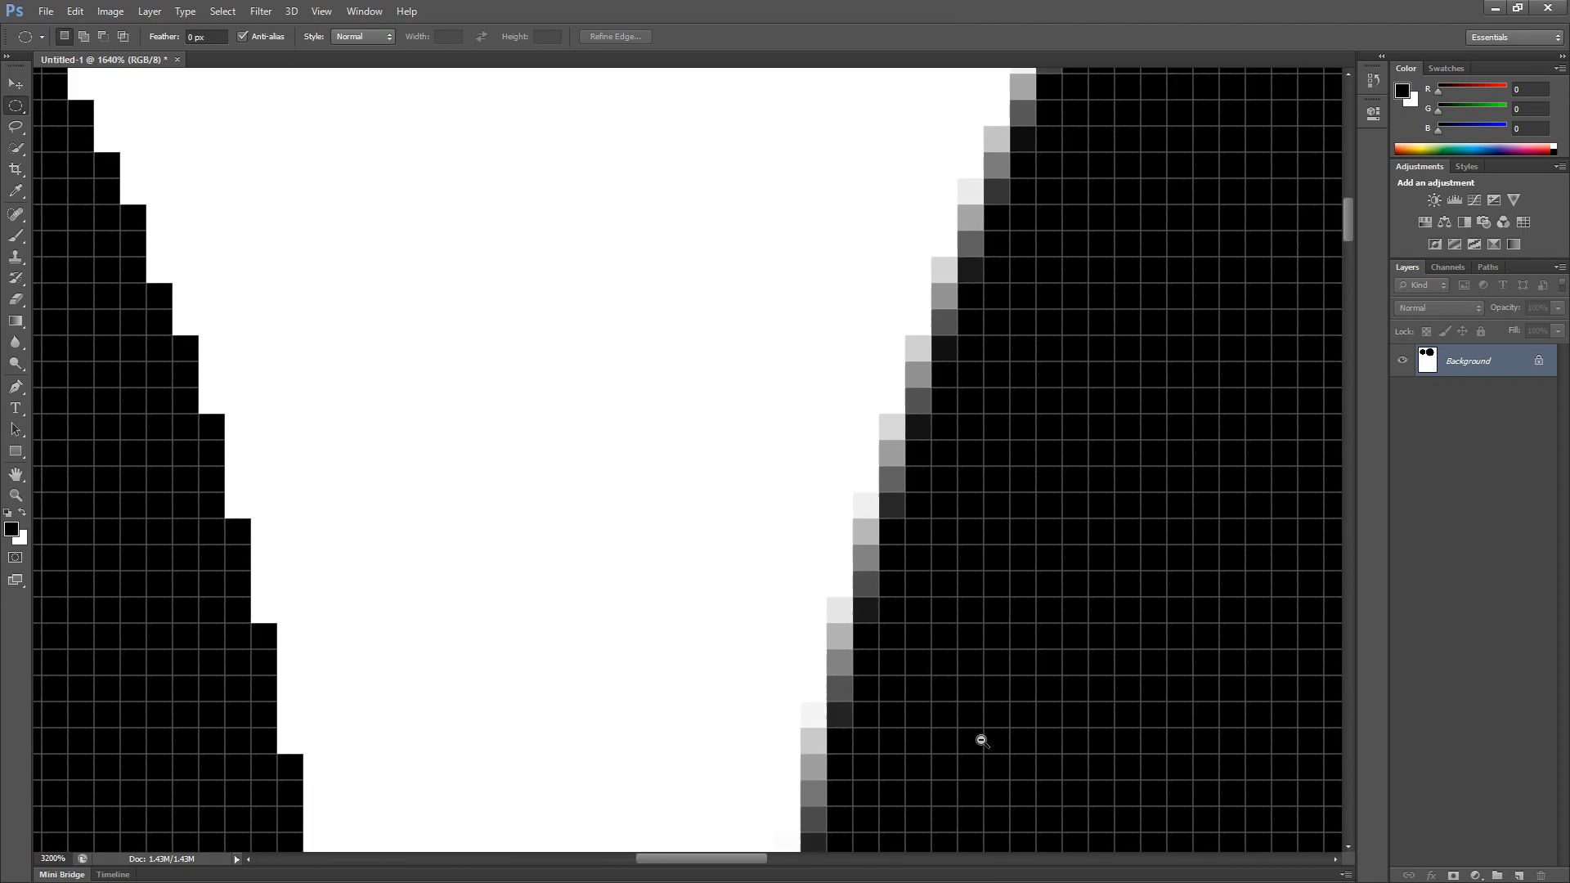
{"action": "scroll", "coordinate": [881, 649], "scroll_direction": "down", "scroll_amount": 1}
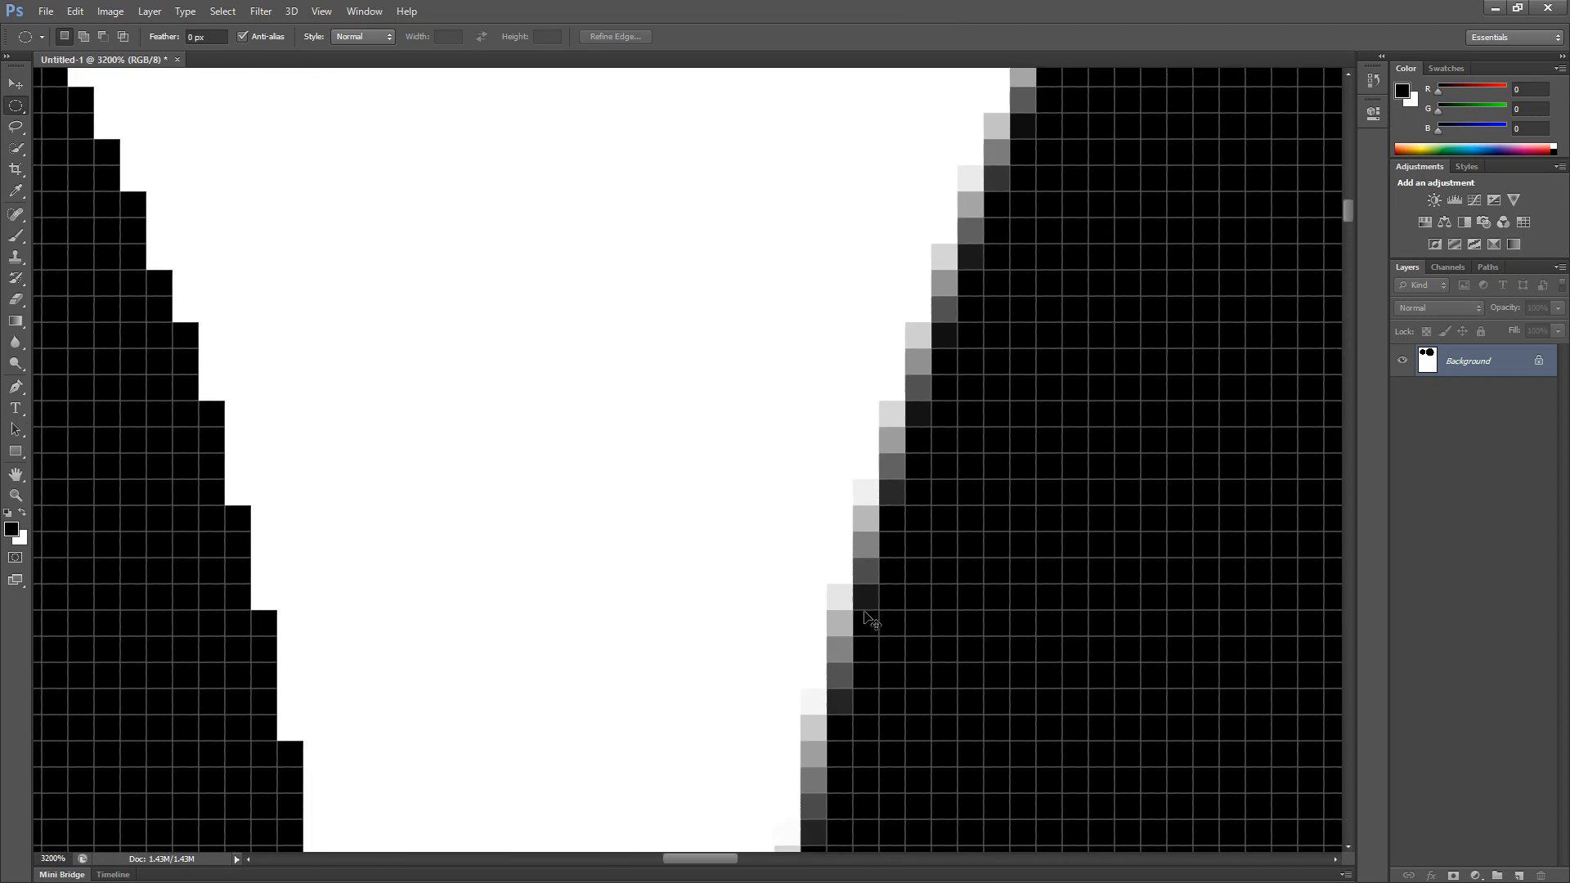
{"action": "mouse_move", "coordinate": [870, 626]}
{"action": "left_mouse_down"}
{"action": "mouse_move", "coordinate": [856, 524]}
{"action": "mouse_move", "coordinate": [836, 530]}
{"action": "mouse_move", "coordinate": [904, 445]}
{"action": "mouse_move", "coordinate": [922, 350]}
{"action": "mouse_move", "coordinate": [900, 362]}
{"action": "mouse_move", "coordinate": [945, 292]}
{"action": "left_mouse_up"}
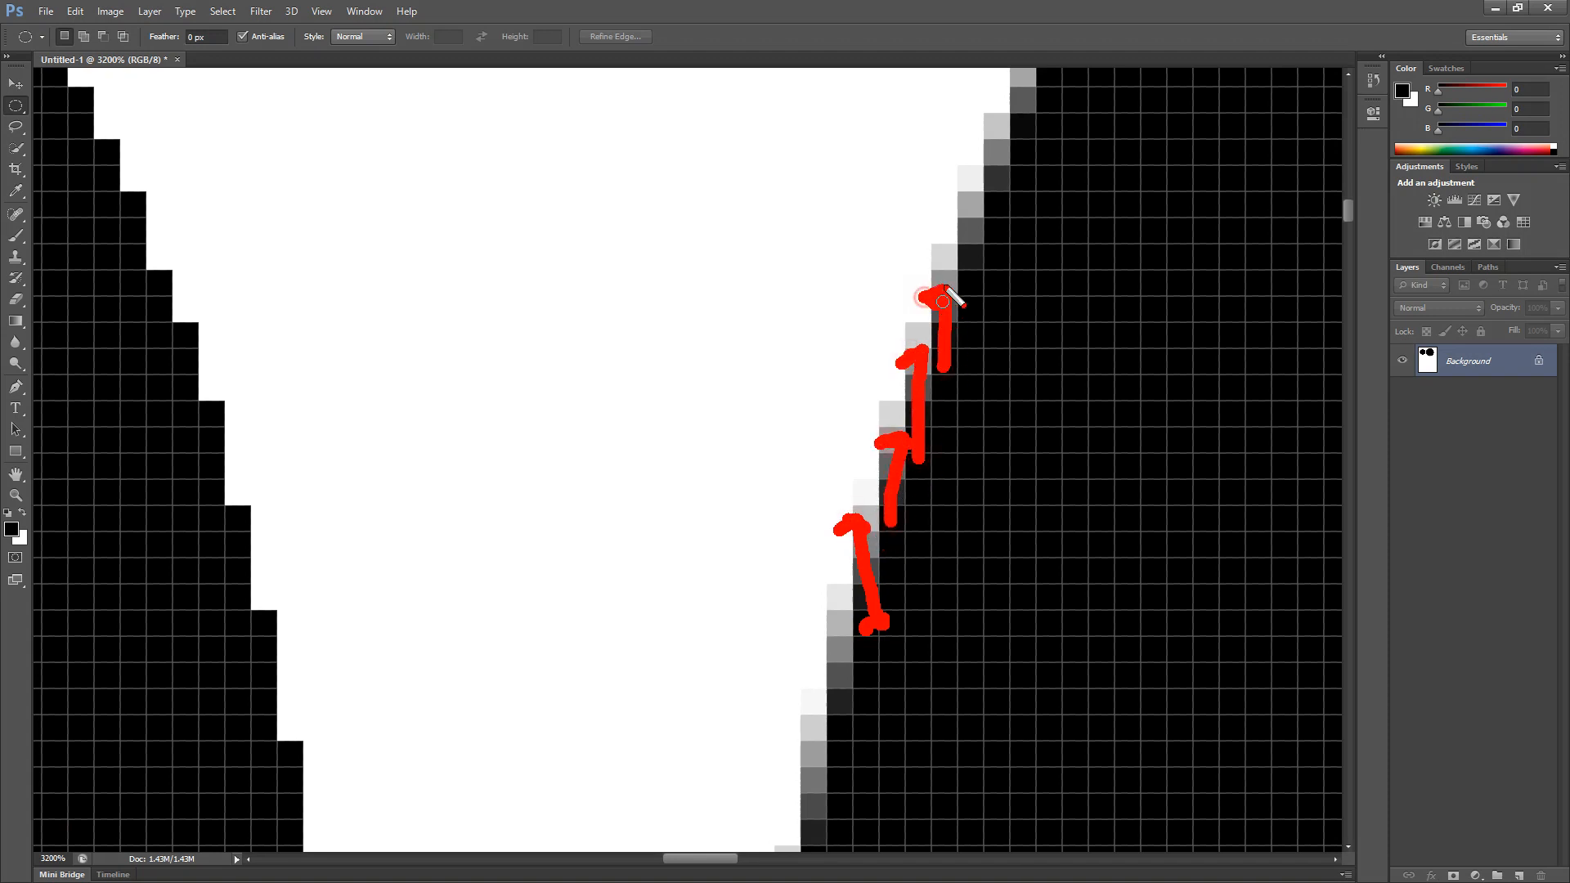
{"action": "key", "text": "e"}
{"action": "left_click_drag", "start_coordinate": [996, 135], "coordinate": [785, 712]}
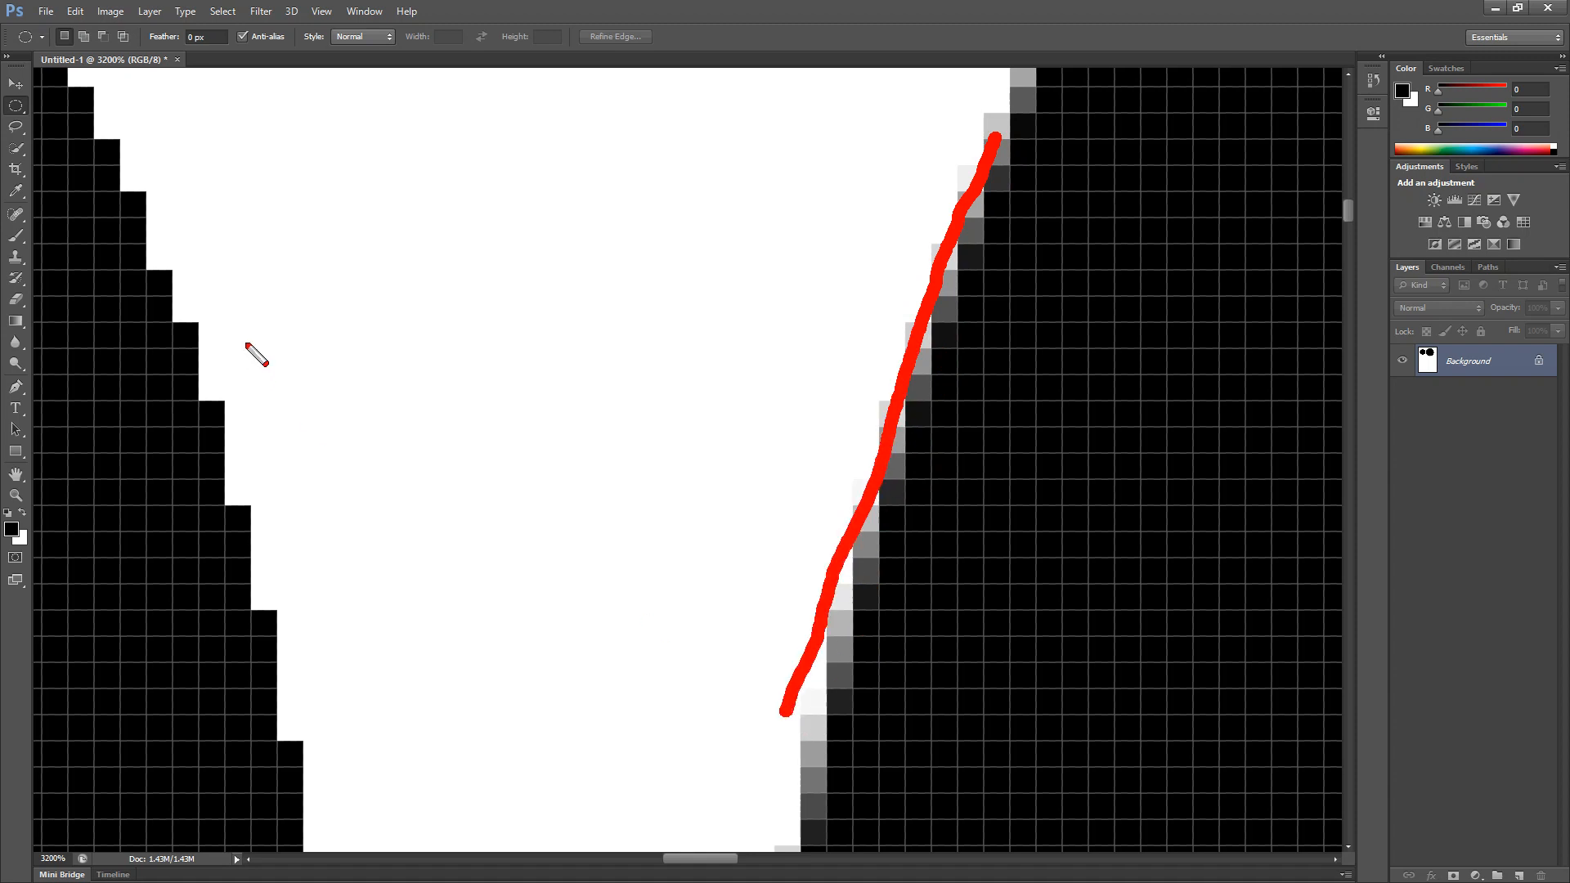
{"action": "mouse_move", "coordinate": [148, 182]}
{"action": "left_mouse_down"}
{"action": "mouse_move", "coordinate": [235, 540]}
{"action": "mouse_move", "coordinate": [240, 666]}
{"action": "left_mouse_up"}
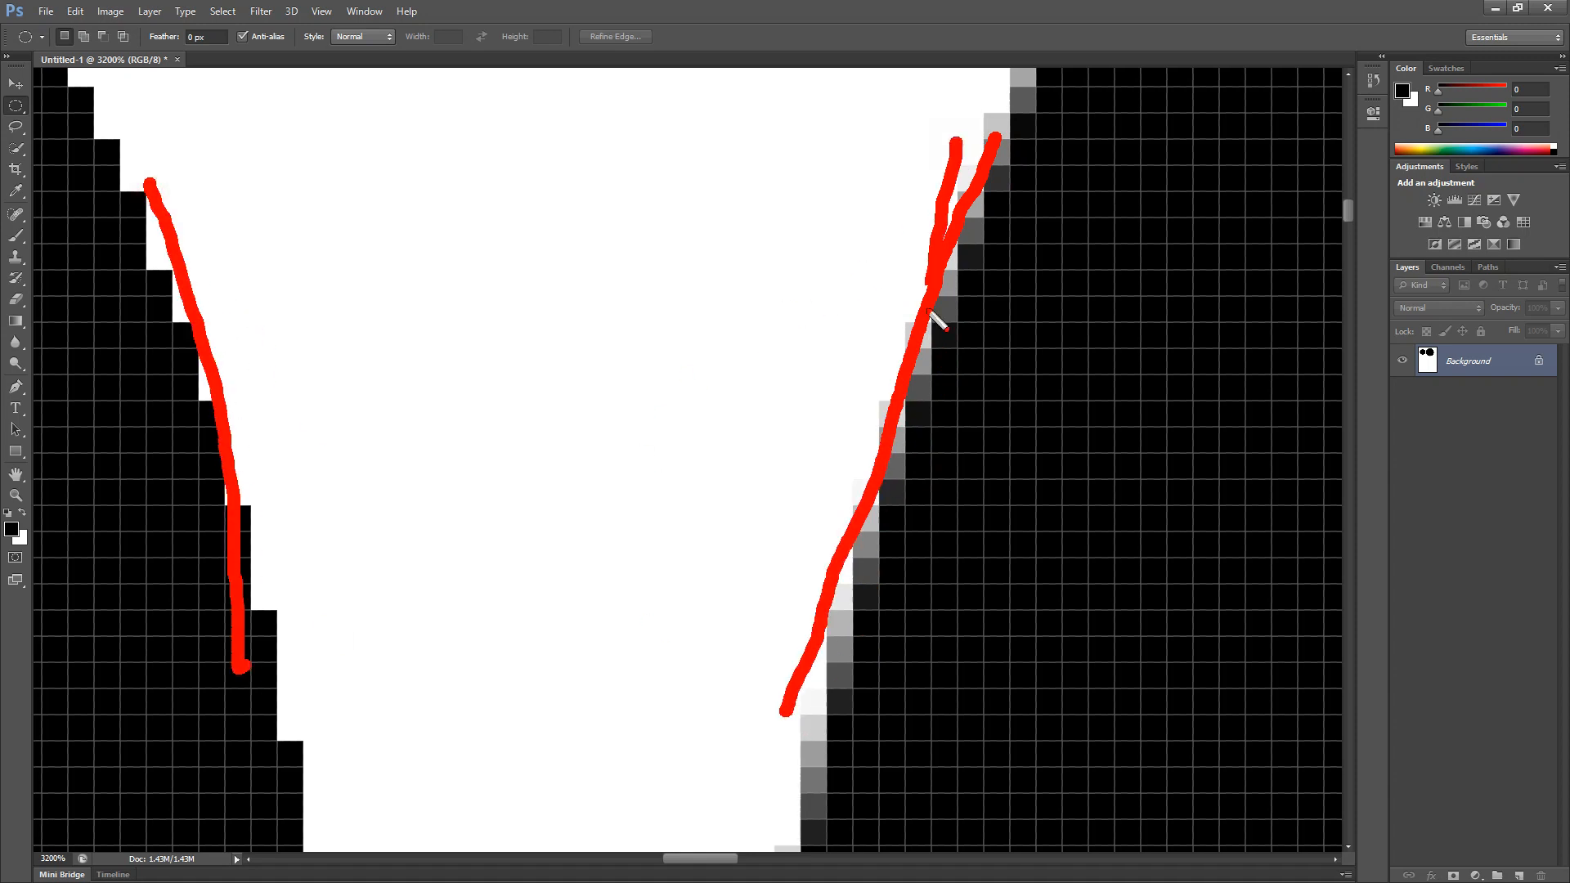
{"action": "key", "text": "e"}
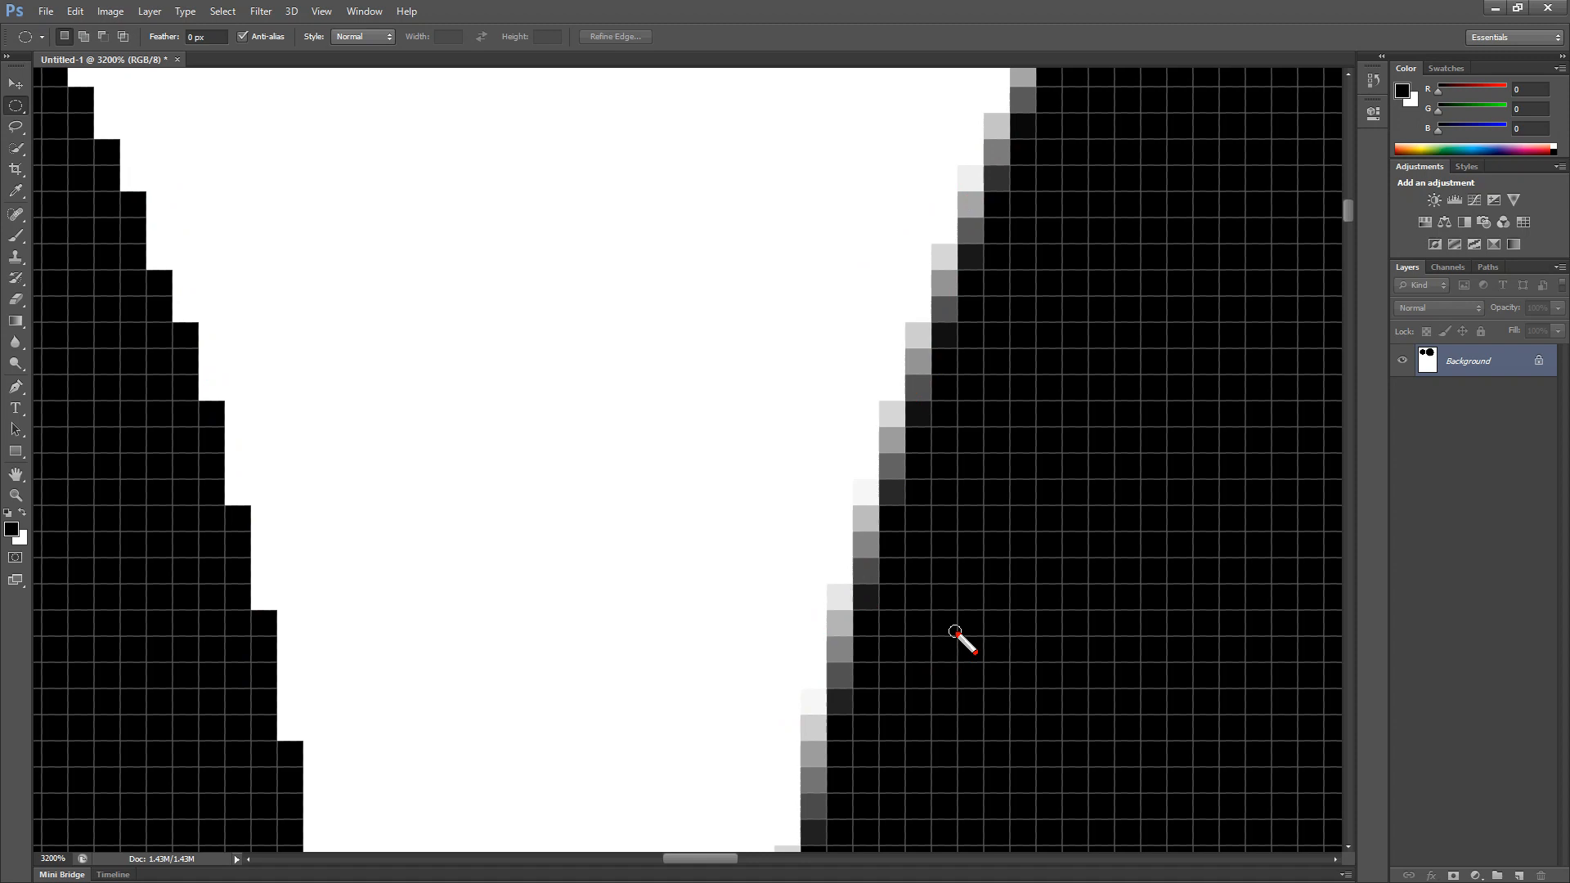
Close Photoshop, return to the V-Ray frame buffer and examine the balcony edge pixels up close.
{"action": "left_click", "coordinate": [1548, 8]}
{"action": "left_click", "coordinate": [788, 337]}
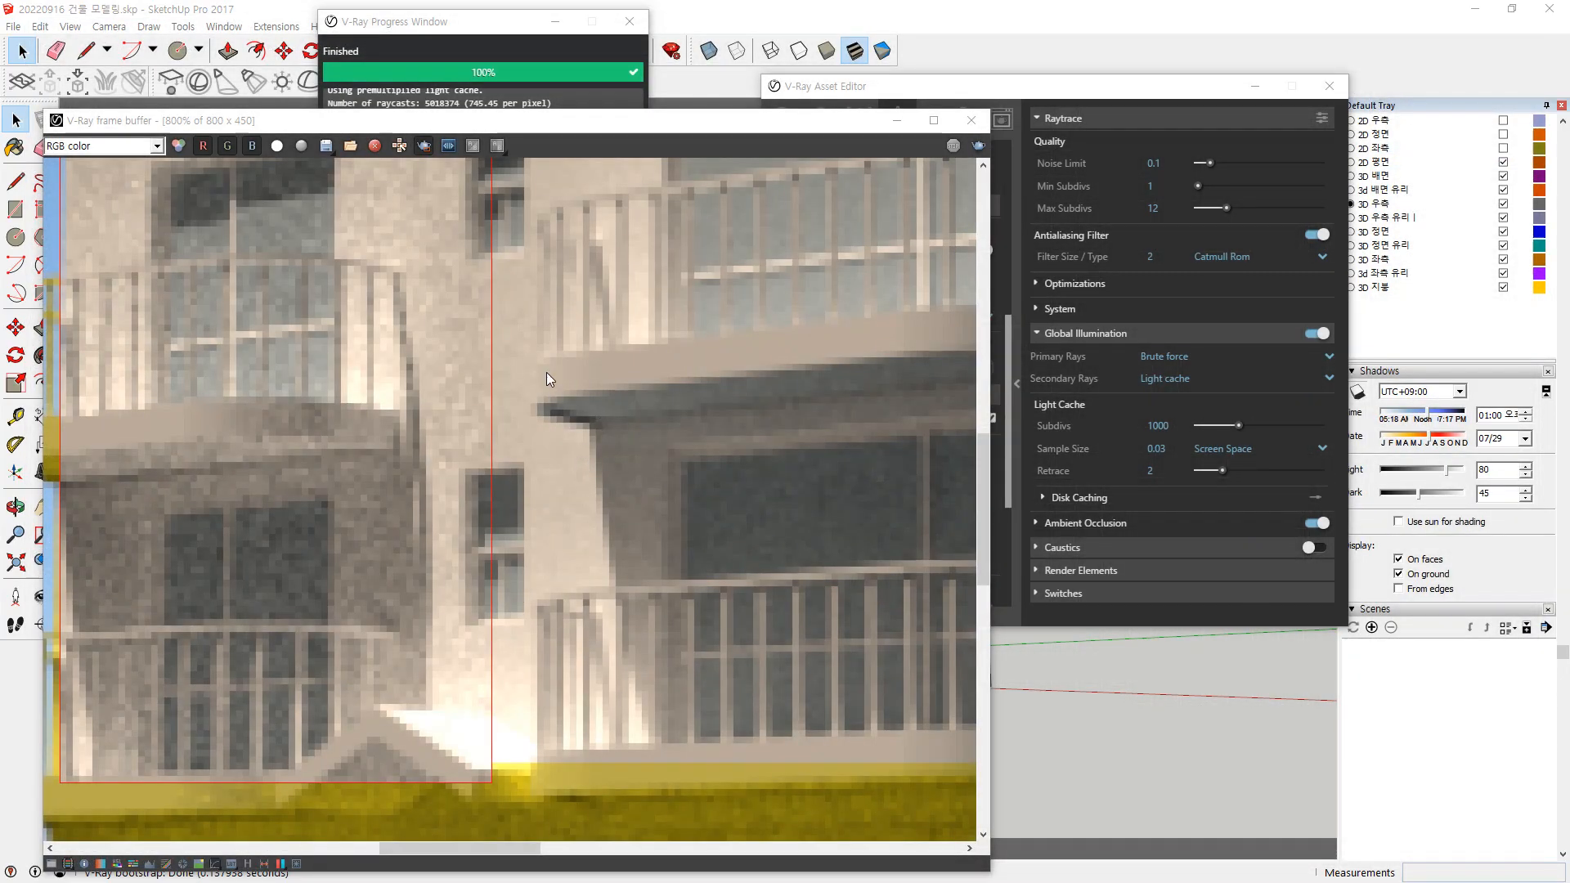
{"action": "scroll", "coordinate": [572, 376], "scroll_direction": "up", "scroll_amount": 3}
{"action": "scroll", "coordinate": [719, 400], "scroll_direction": "down", "scroll_amount": 5}
{"action": "scroll", "coordinate": [772, 384], "scroll_direction": "up", "scroll_amount": 5}
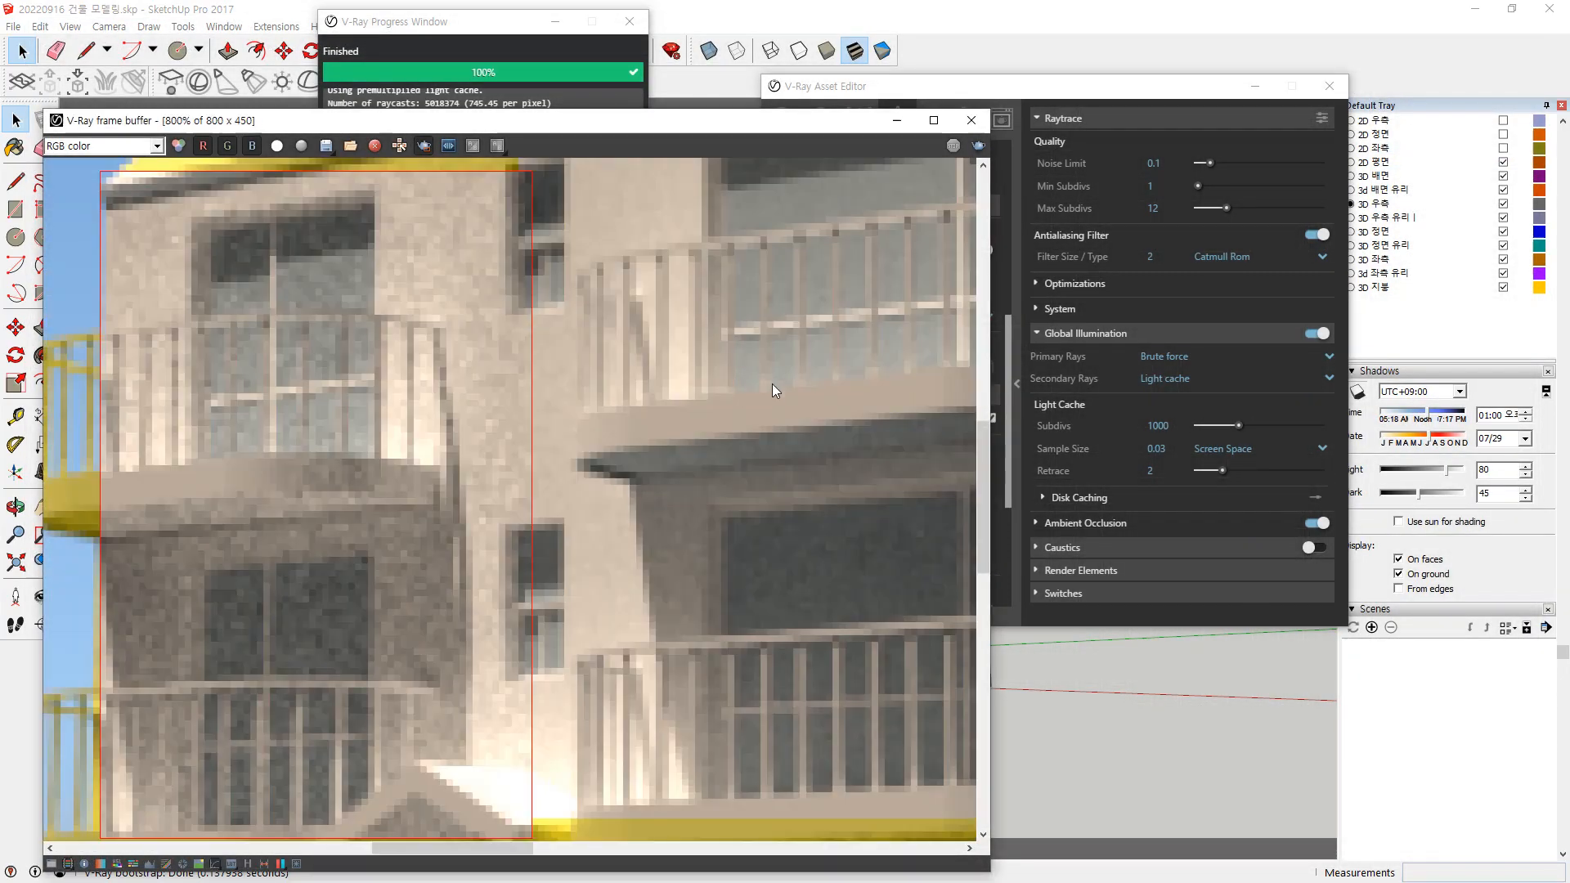
{"action": "middle_click_drag", "start_coordinate": [433, 666], "coordinate": [537, 489]}
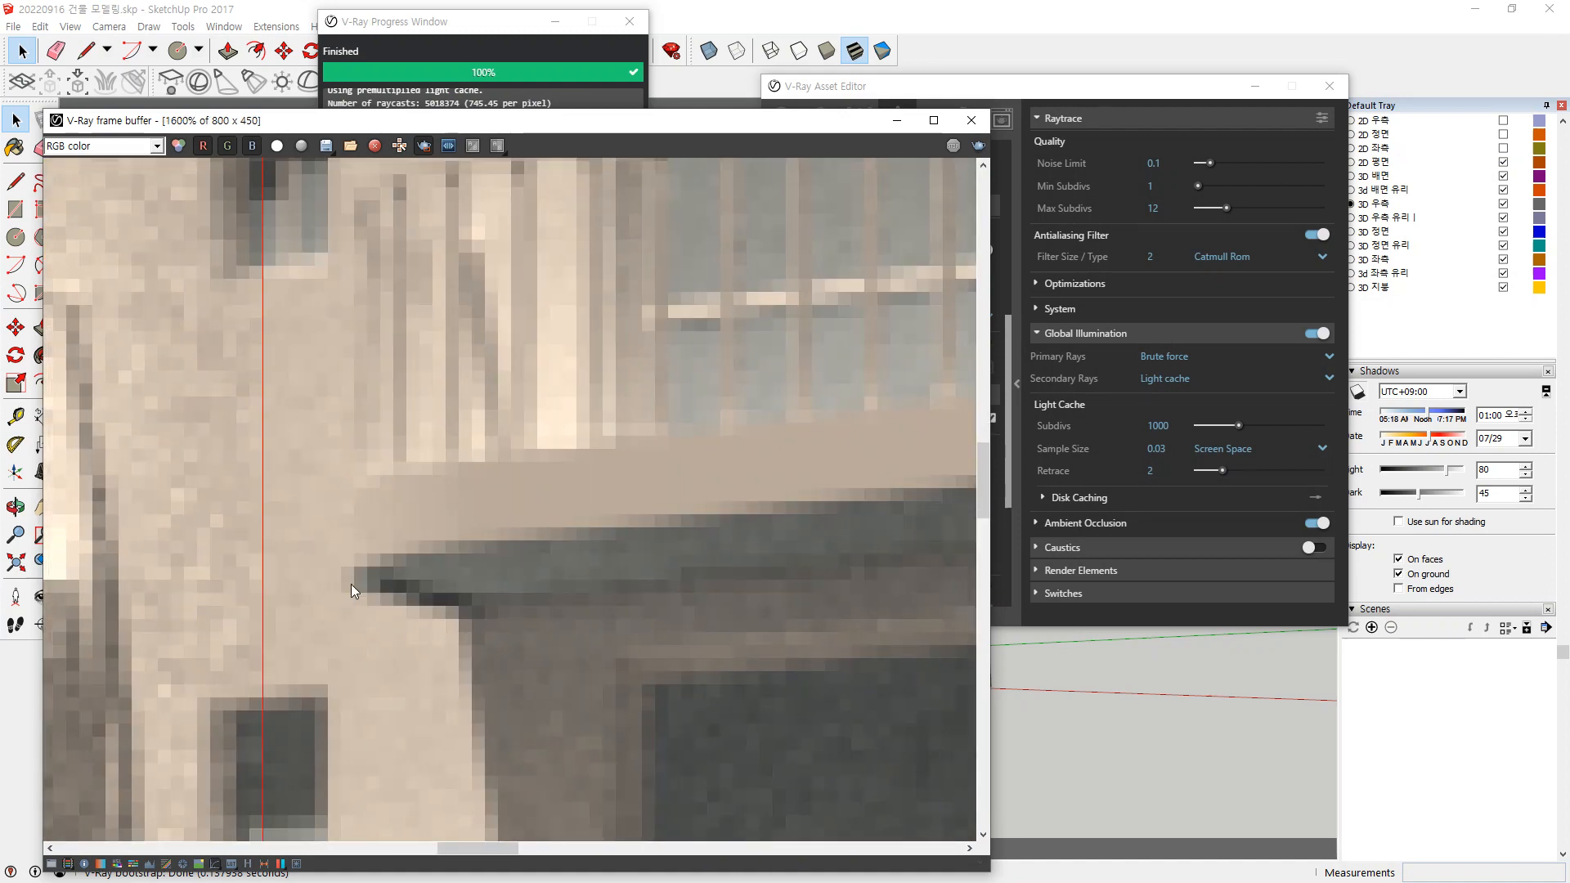
{"action": "mouse_move", "coordinate": [431, 520]}
{"action": "left_mouse_down"}
{"action": "mouse_move", "coordinate": [438, 684]}
{"action": "mouse_move", "coordinate": [351, 524]}
{"action": "mouse_move", "coordinate": [523, 614]}
{"action": "mouse_move", "coordinate": [365, 603]}
{"action": "mouse_move", "coordinate": [477, 502]}
{"action": "mouse_move", "coordinate": [532, 543]}
{"action": "mouse_move", "coordinate": [520, 517]}
{"action": "left_mouse_up"}
{"action": "key", "text": "Escape"}
Set the Raytrace Antialiasing Filter type to Area.
{"action": "left_click", "coordinate": [1251, 259]}
{"action": "left_click", "coordinate": [1253, 257]}
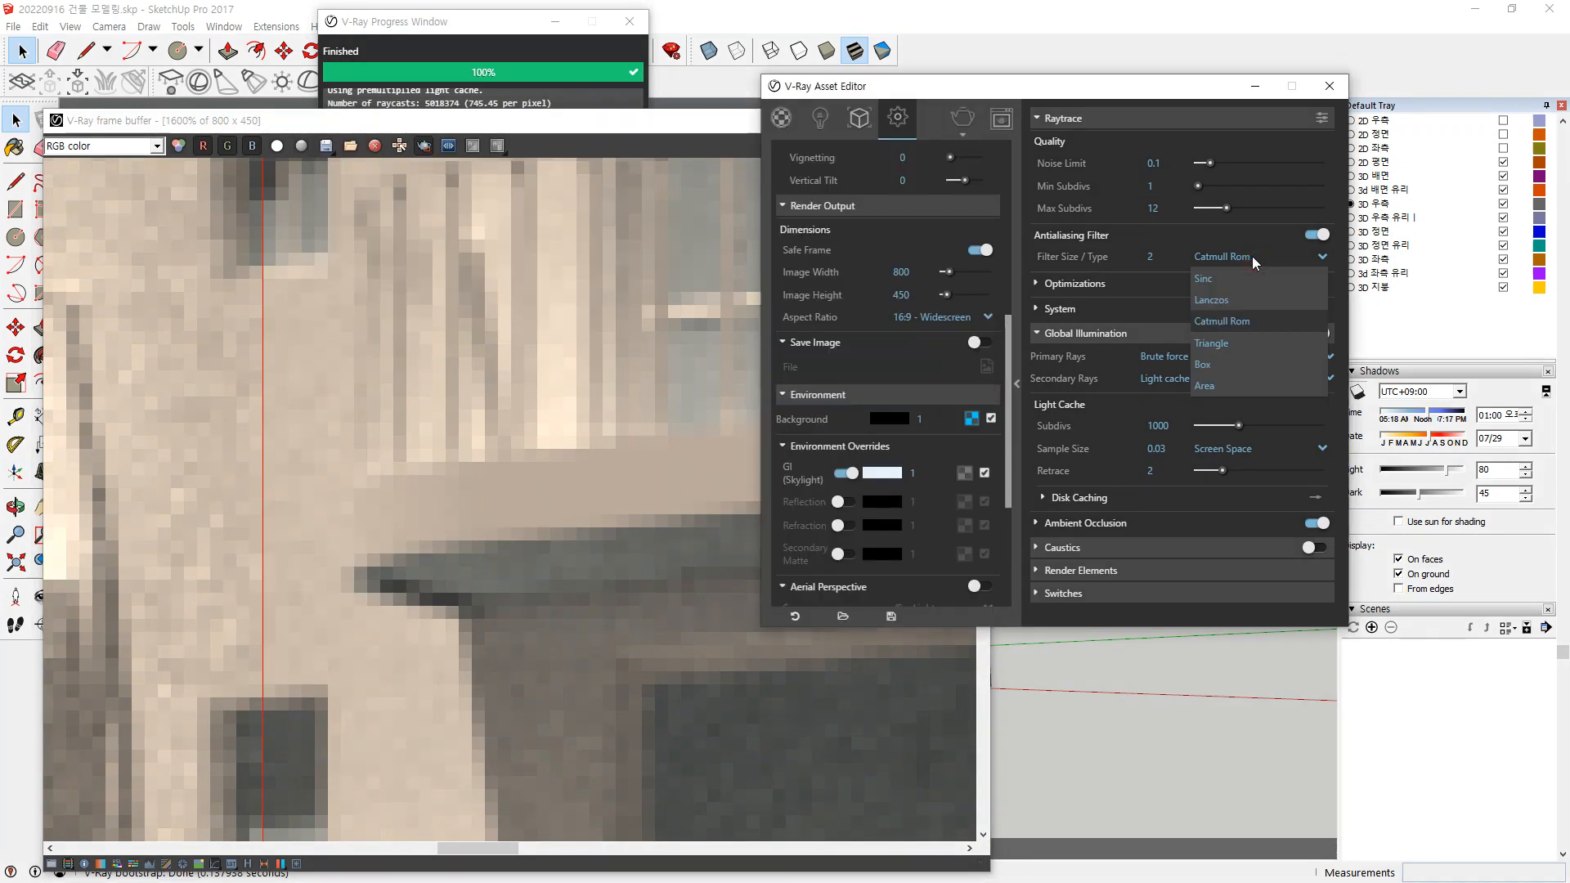
{"action": "left_click", "coordinate": [1252, 321]}
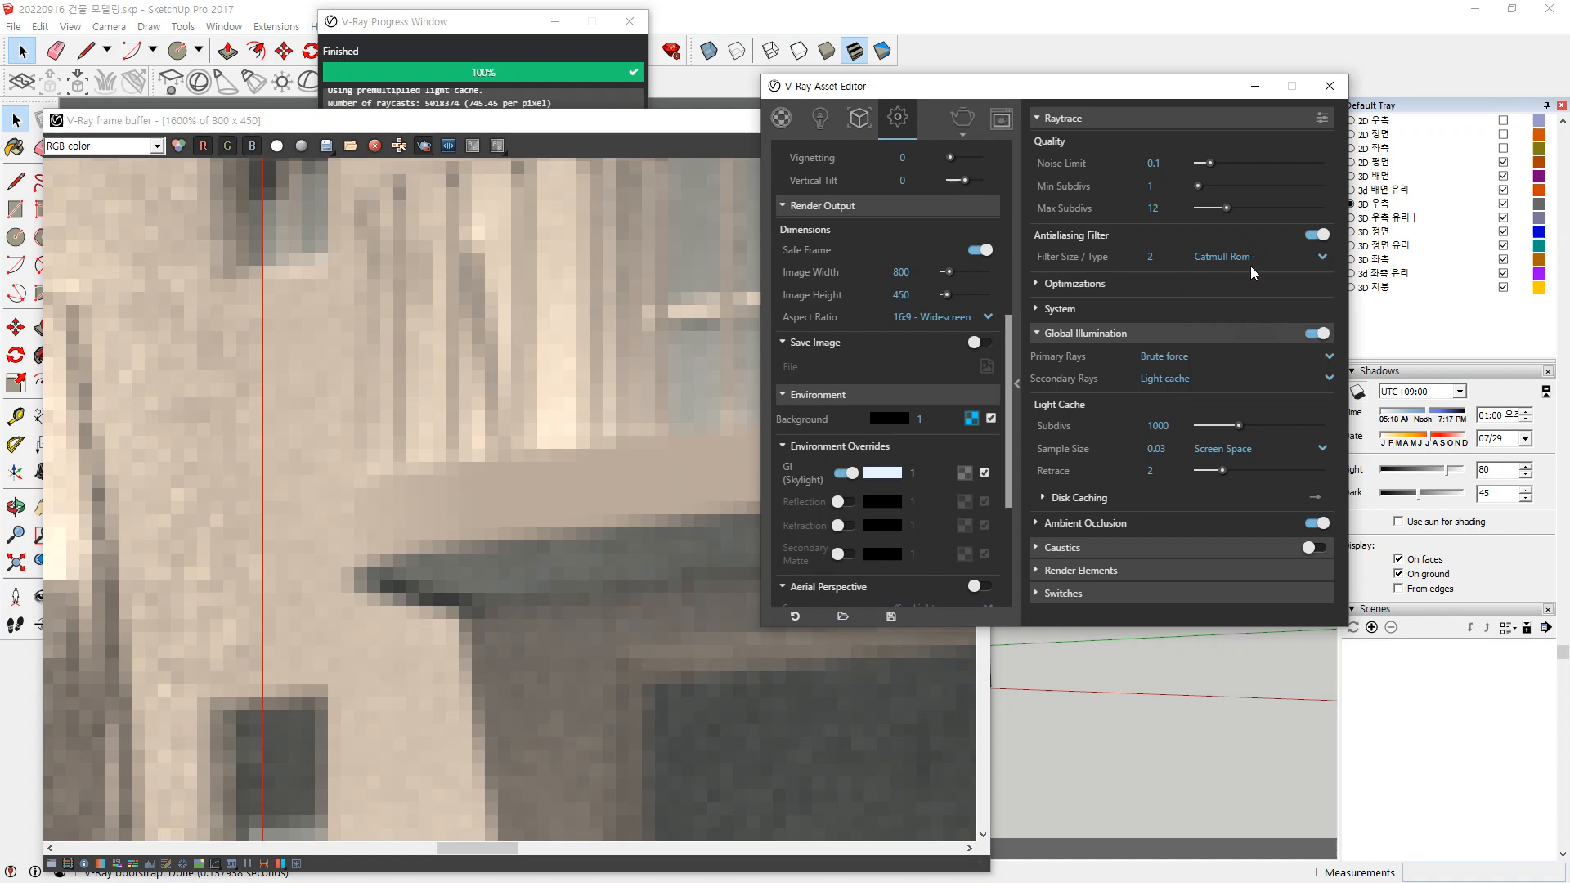
{"action": "left_click", "coordinate": [1259, 259]}
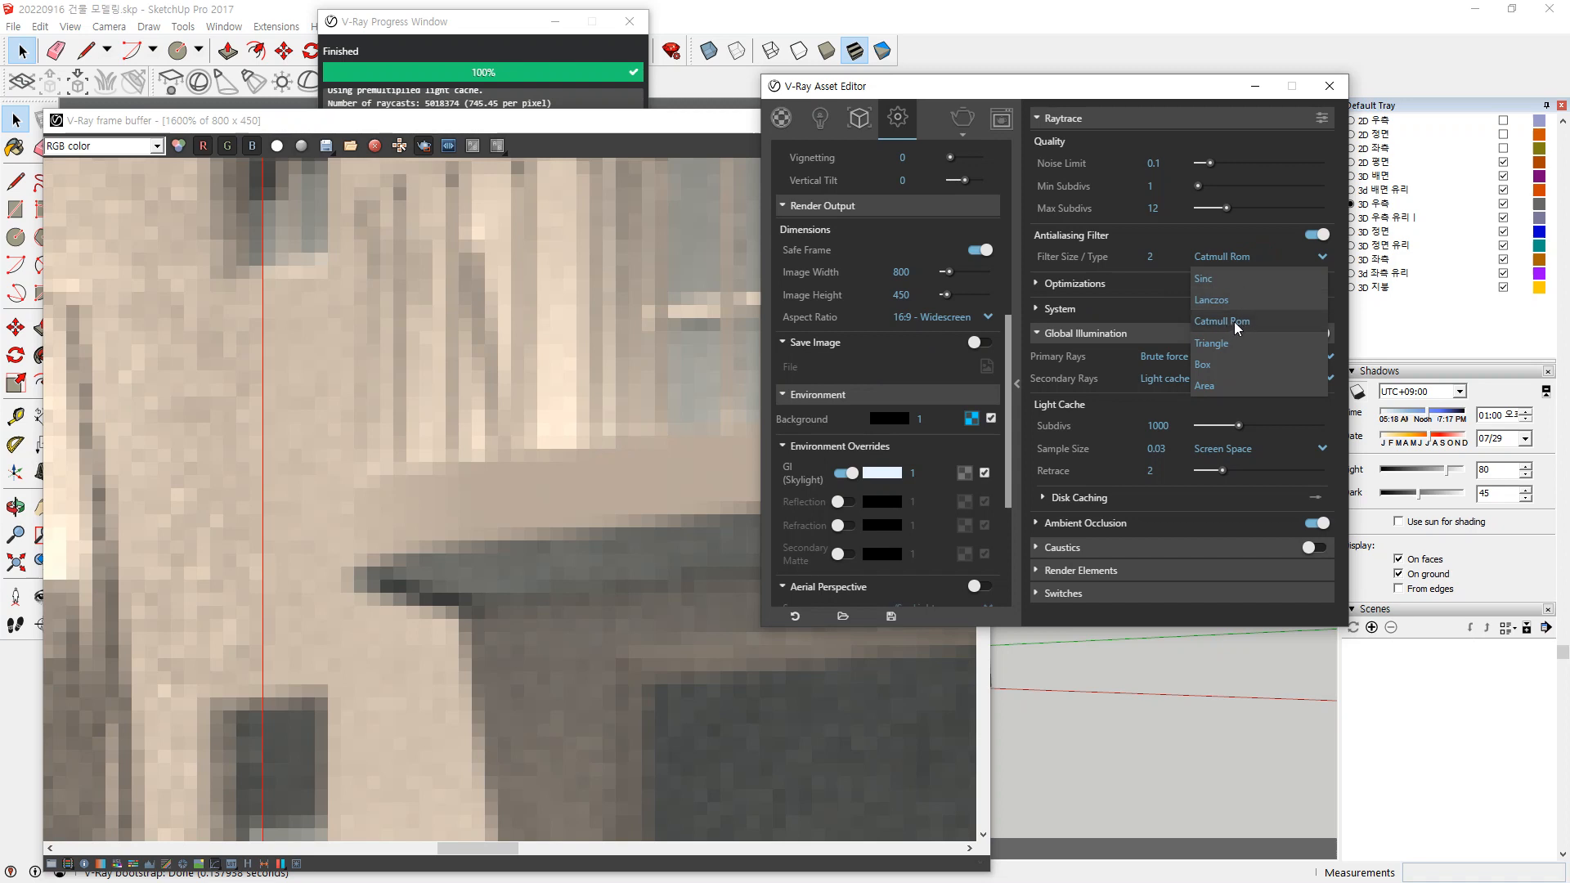
{"action": "left_click", "coordinate": [1238, 382]}
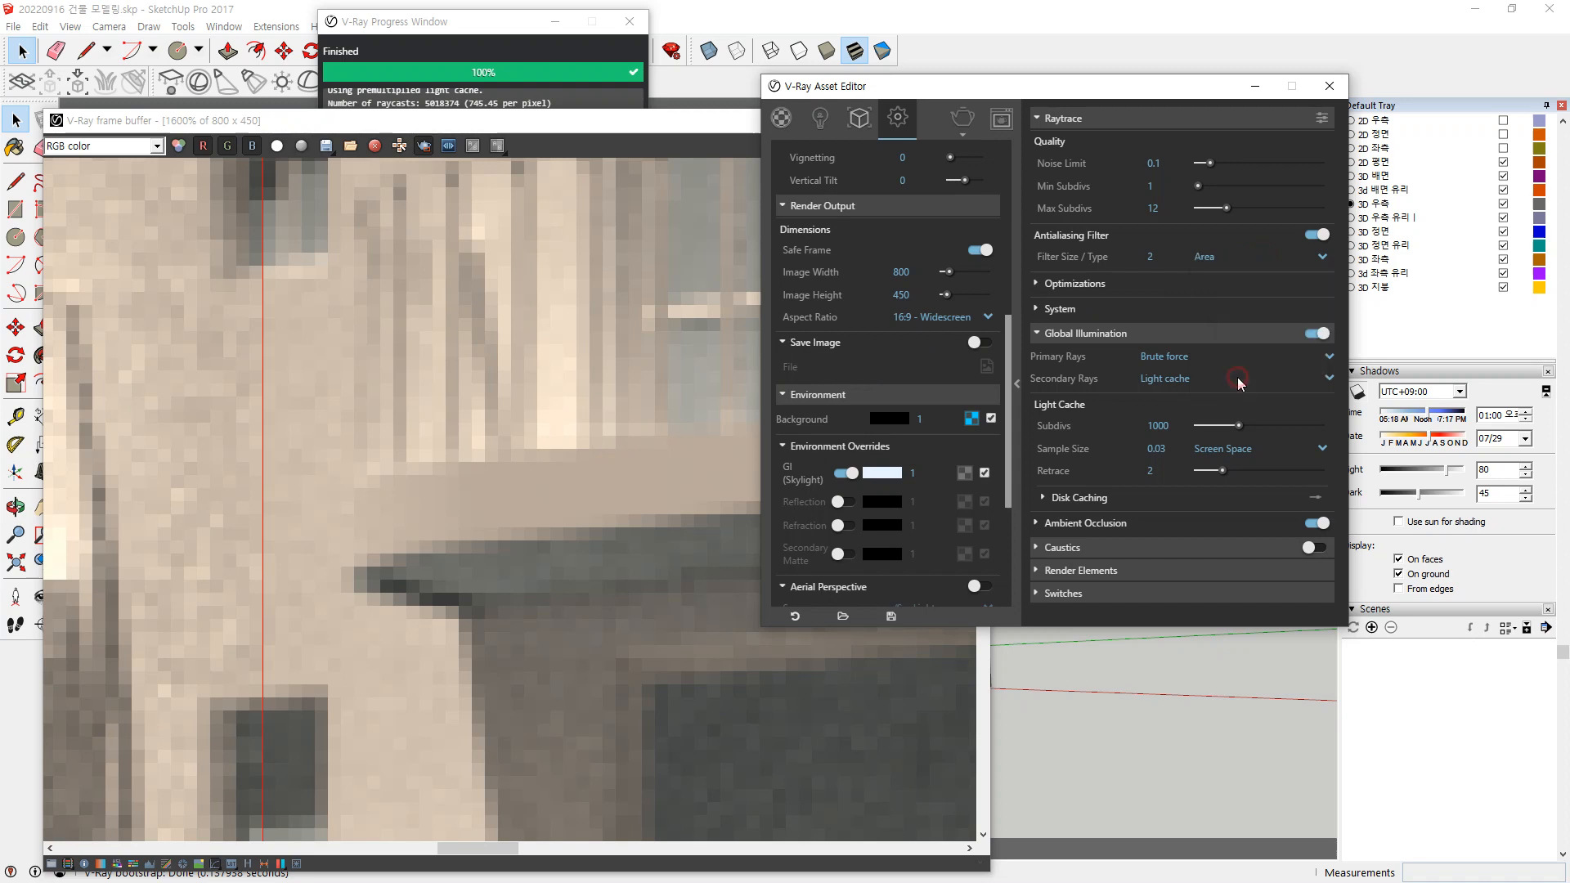
Render the balcony region again with the Area filter and inspect its edges up close.
{"action": "left_click", "coordinate": [504, 168]}
{"action": "left_click", "coordinate": [980, 147]}
{"action": "scroll", "coordinate": [736, 458], "scroll_direction": "down", "scroll_amount": 1}
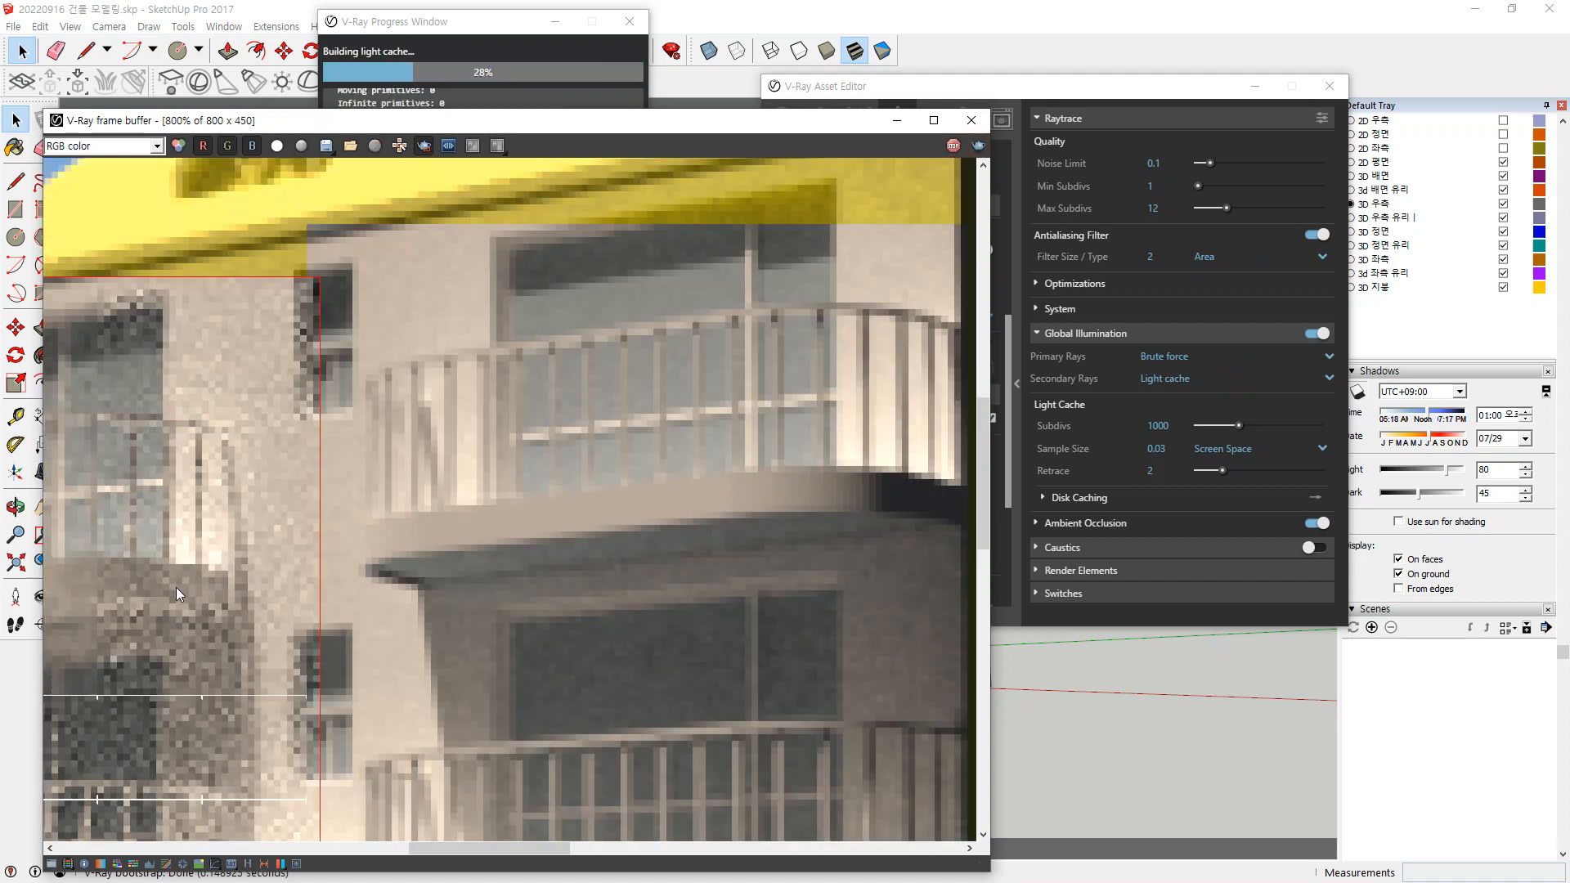
{"action": "scroll", "coordinate": [475, 578], "scroll_direction": "up", "scroll_amount": 1}
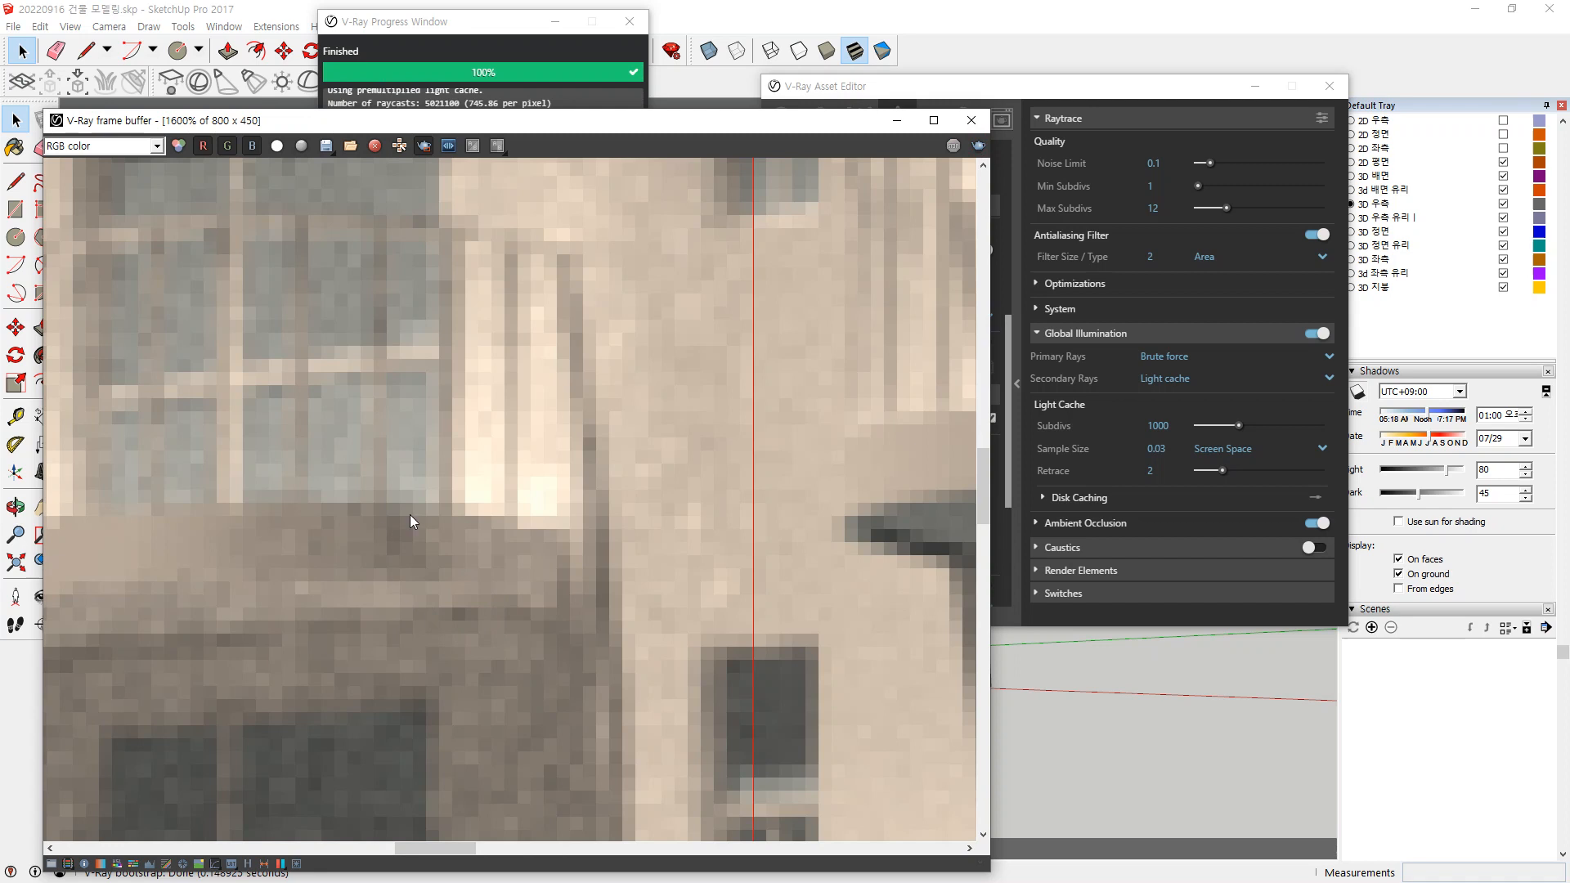
{"action": "scroll", "coordinate": [424, 570], "scroll_direction": "down", "scroll_amount": 1}
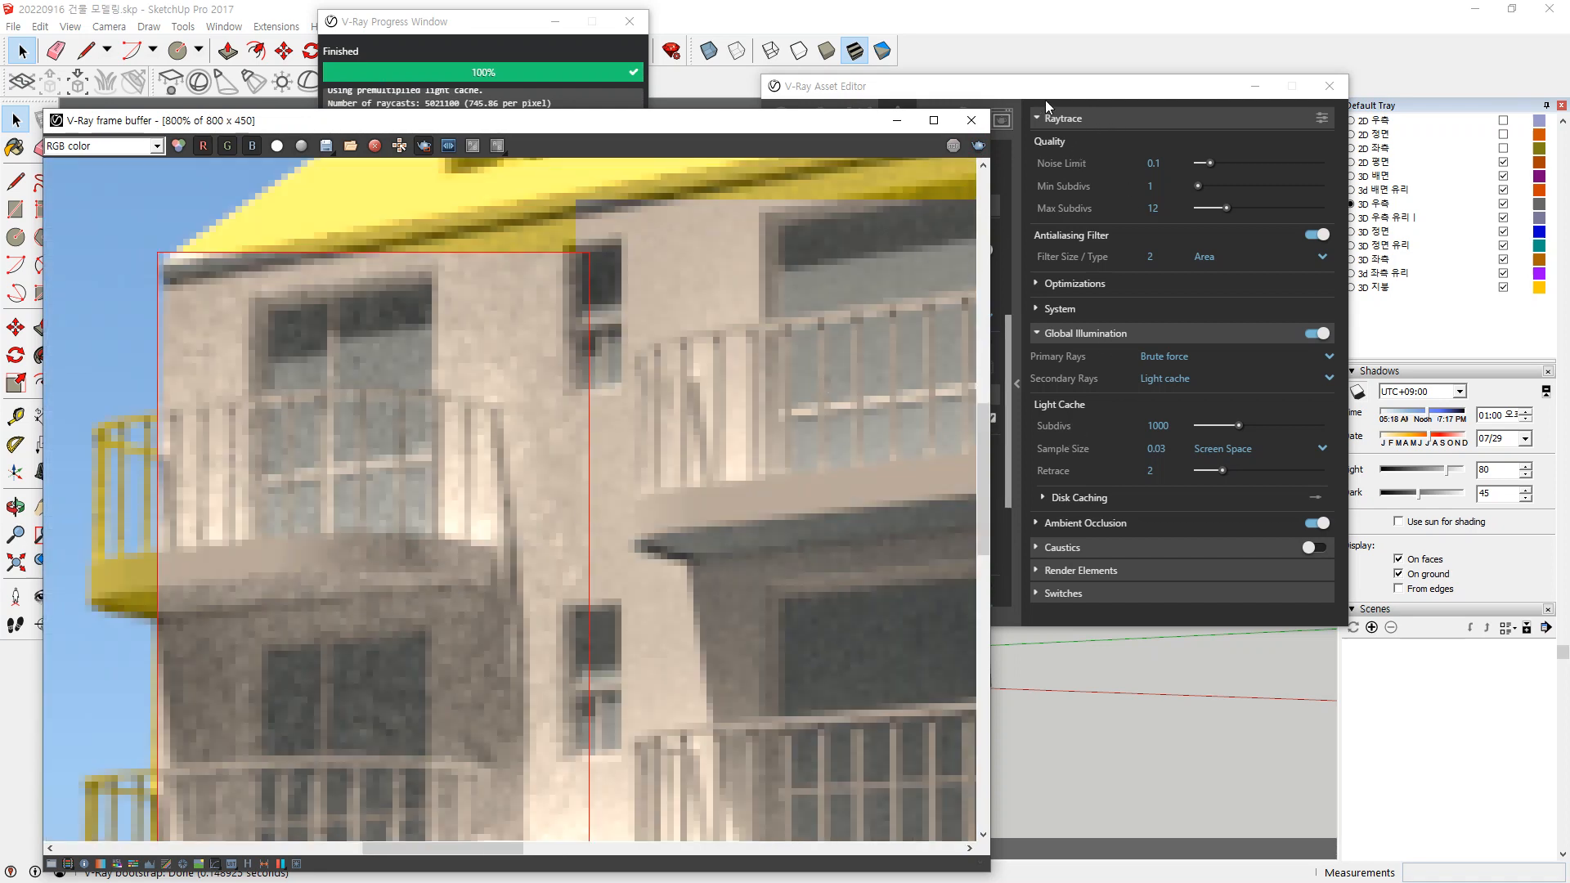
Move the Asset Editor aside, set the Noise Limit to 0.01 and render the balcony region again.
{"action": "left_click_drag", "start_coordinate": [1048, 89], "coordinate": [1130, 88]}
{"action": "scroll", "coordinate": [1004, 519], "scroll_direction": "down", "scroll_amount": 5}
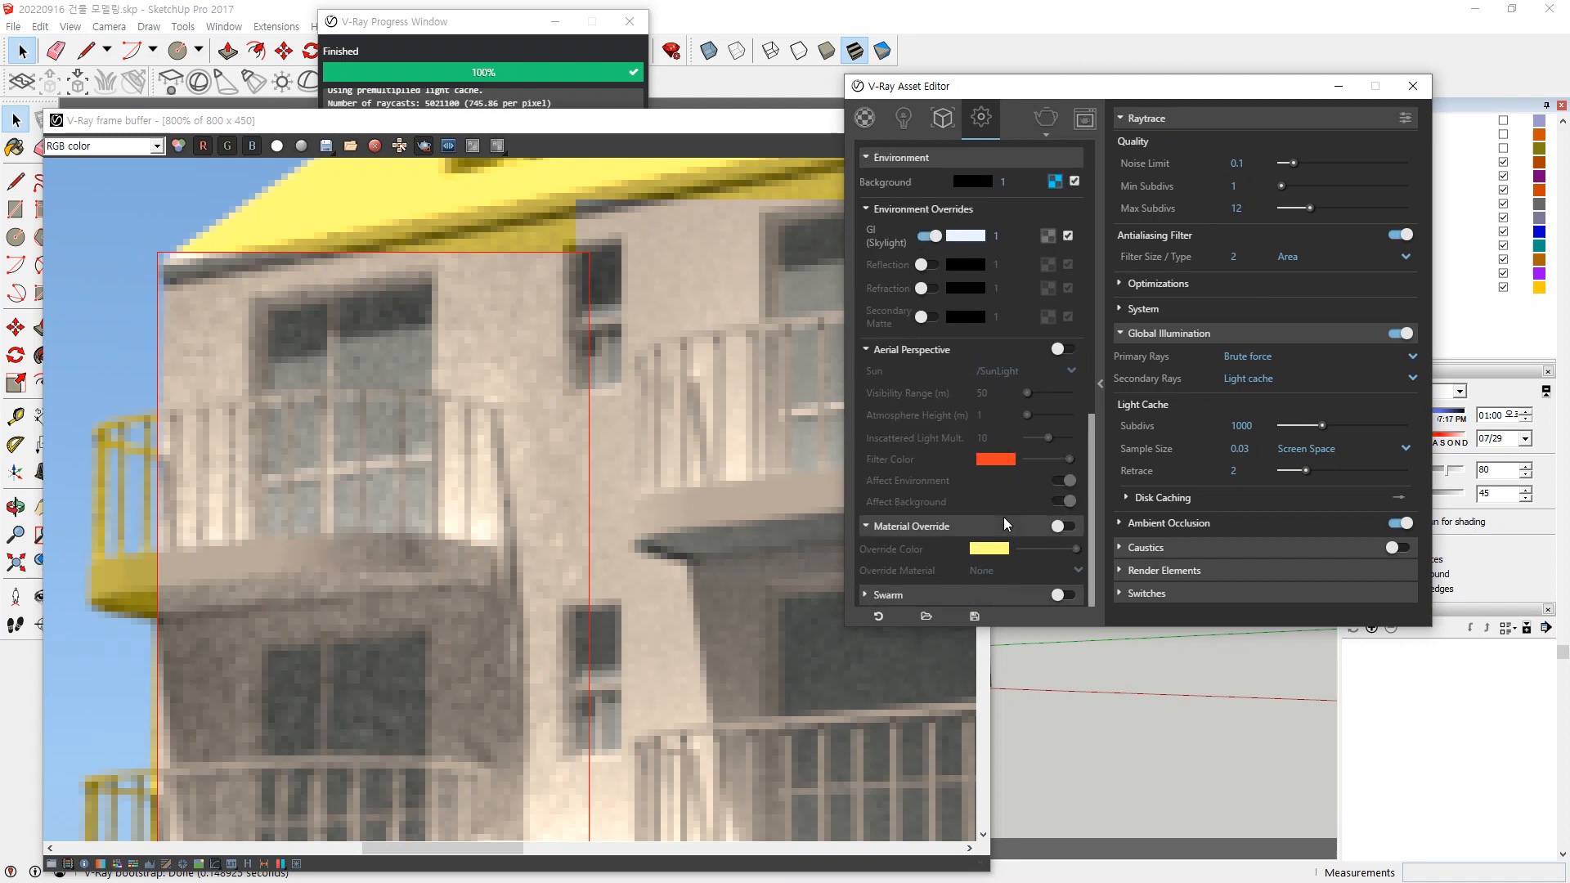
{"action": "scroll", "coordinate": [1003, 517], "scroll_direction": "up", "scroll_amount": 3}
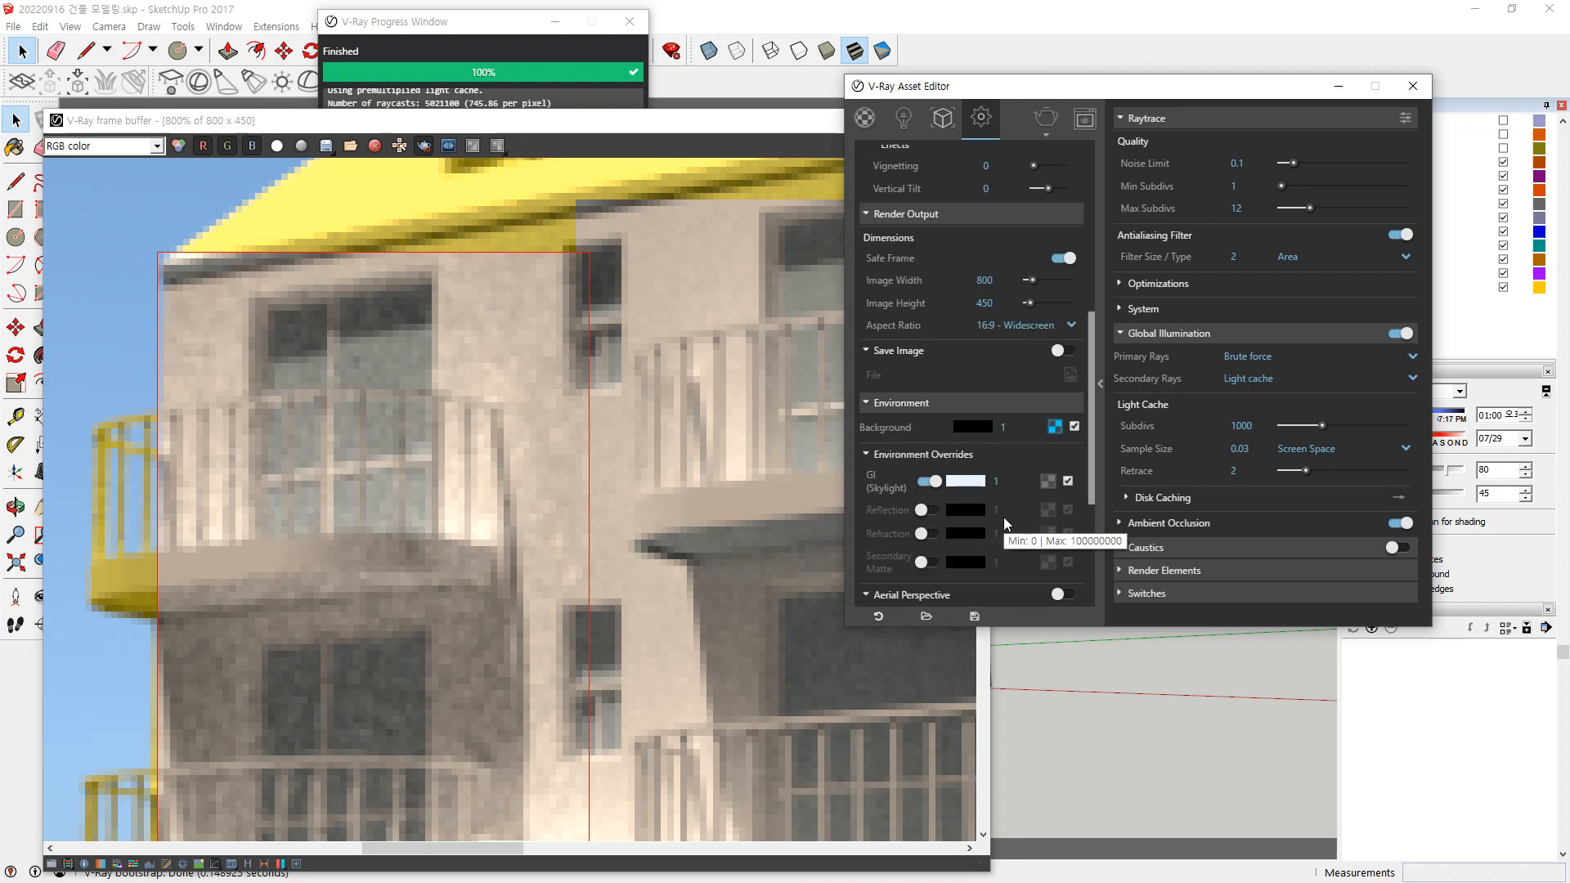
{"action": "scroll", "coordinate": [1004, 517], "scroll_direction": "up", "scroll_amount": 5}
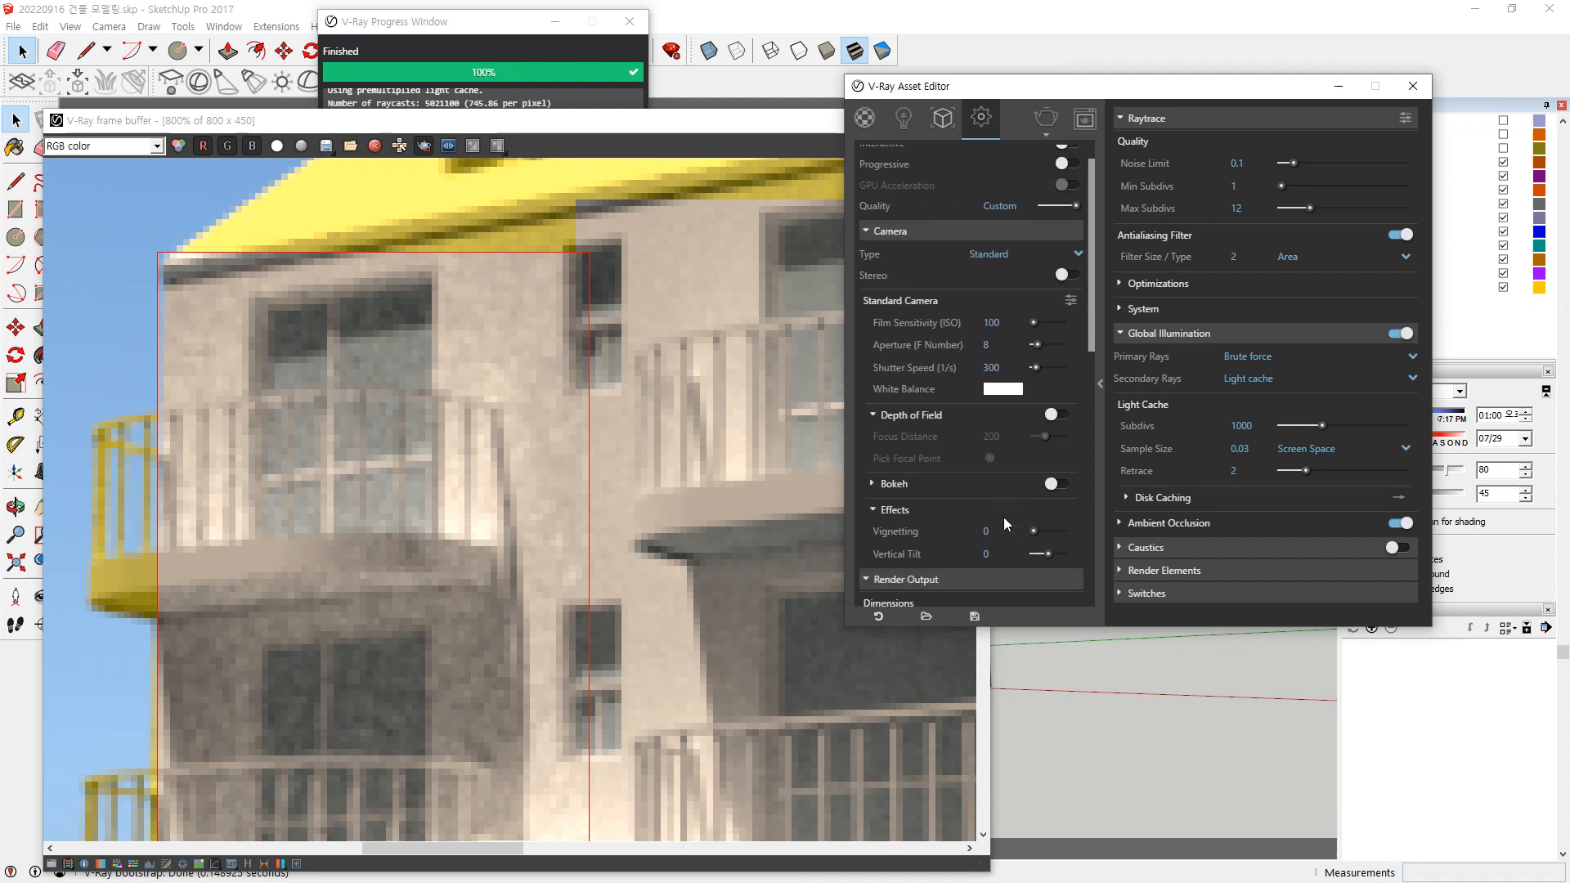
{"action": "scroll", "coordinate": [1003, 517], "scroll_direction": "down", "scroll_amount": 5}
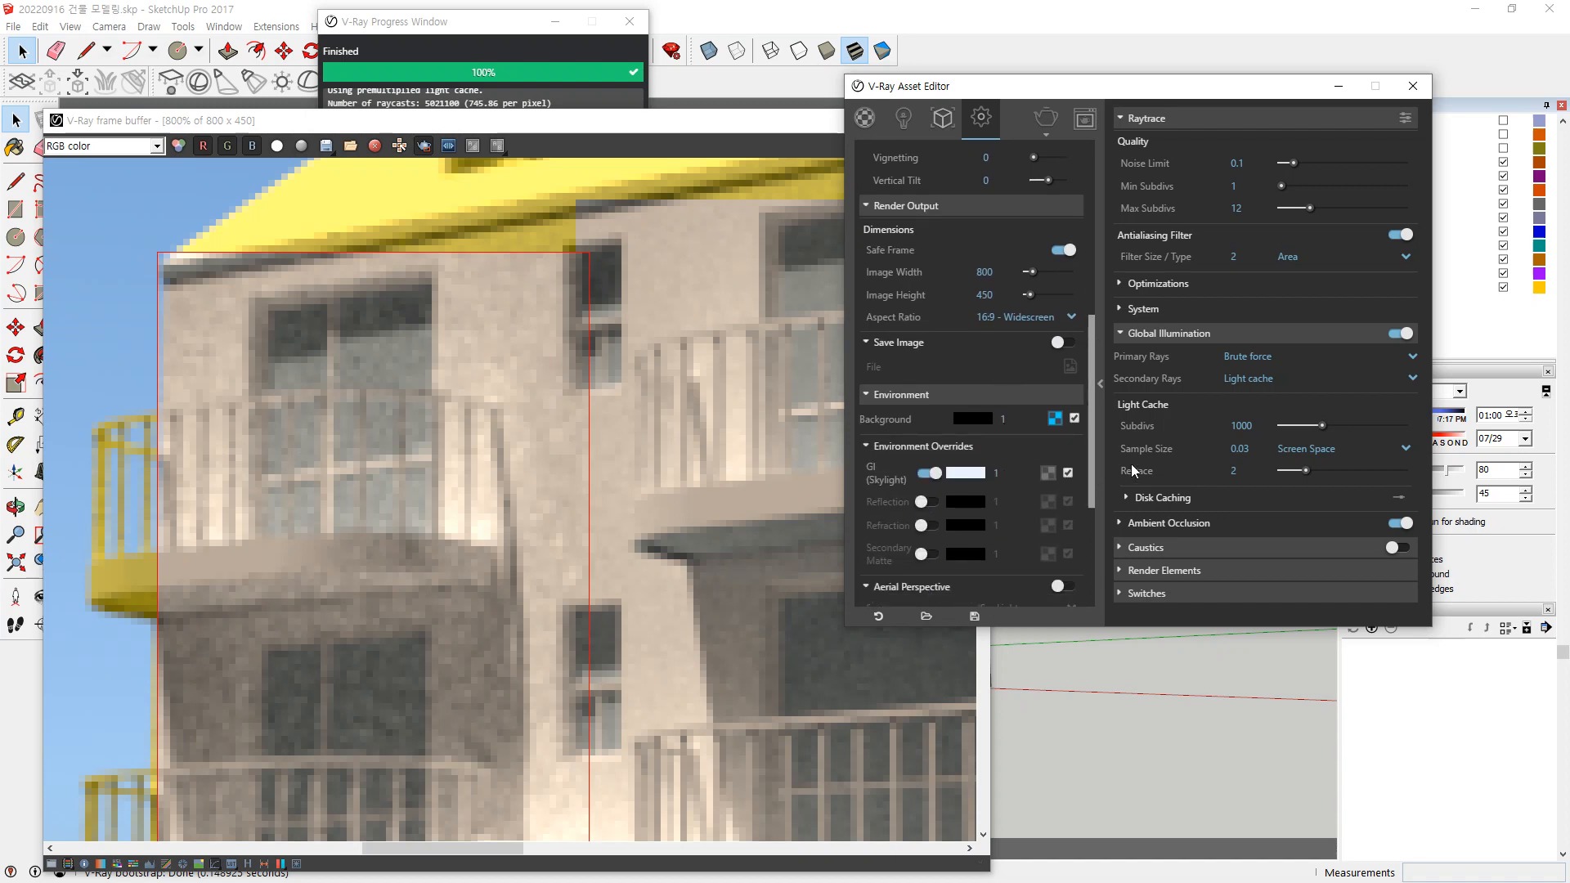
{"action": "left_click", "coordinate": [1252, 160]}
{"action": "type", "text": "01"}
{"action": "key", "text": "Return"}
{"action": "left_click", "coordinate": [1043, 120]}
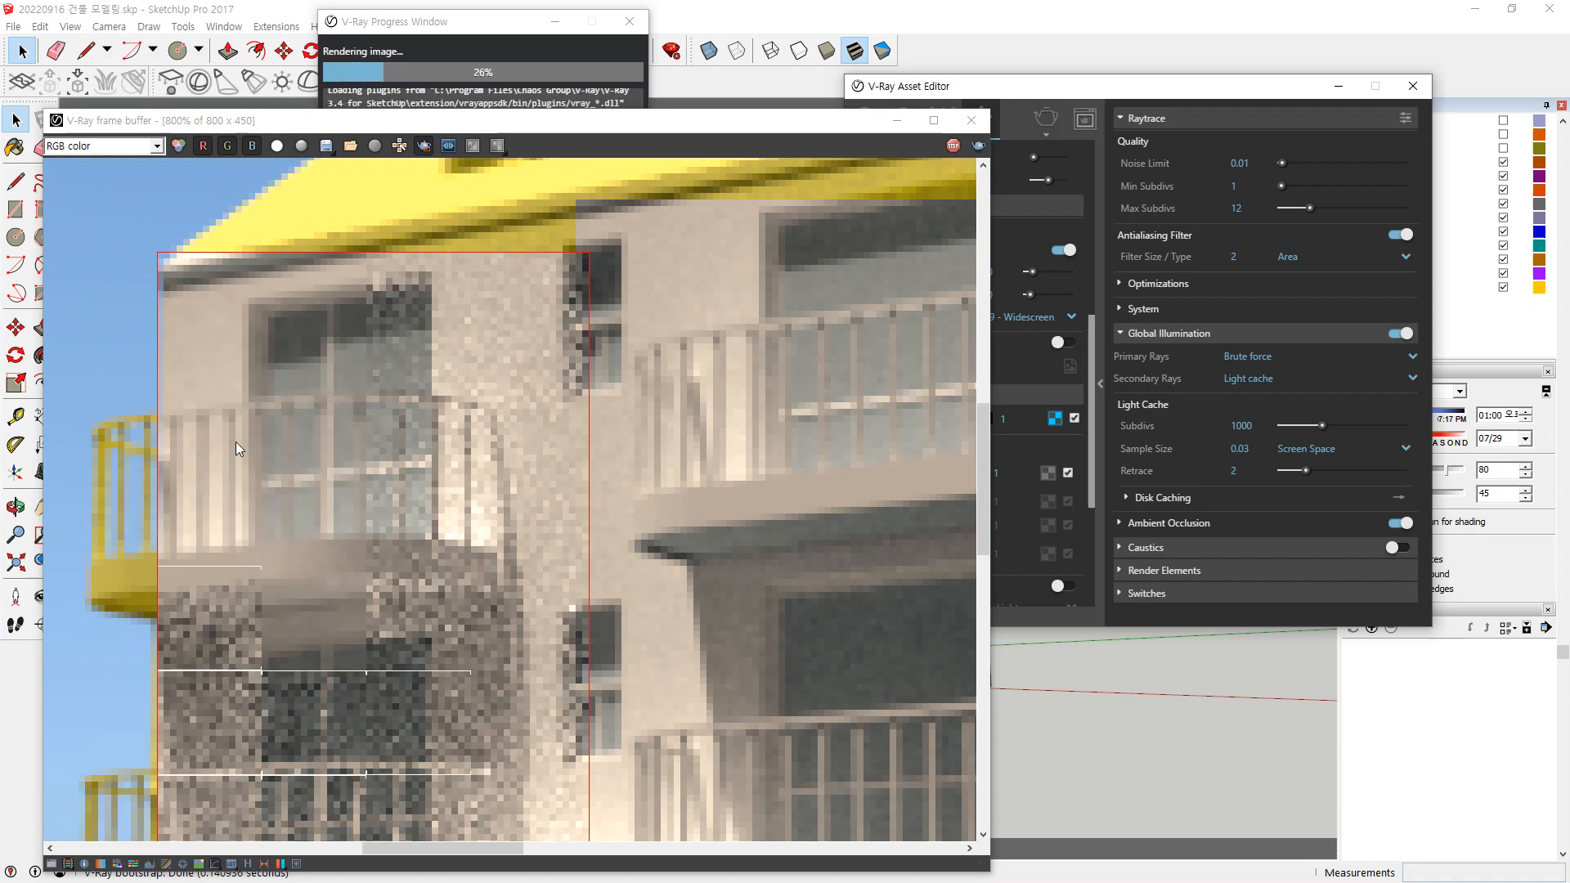
Inspect the window and balcony railing edges in the render made with the Area filter.
{"action": "scroll", "coordinate": [280, 317], "scroll_direction": "up", "scroll_amount": 1}
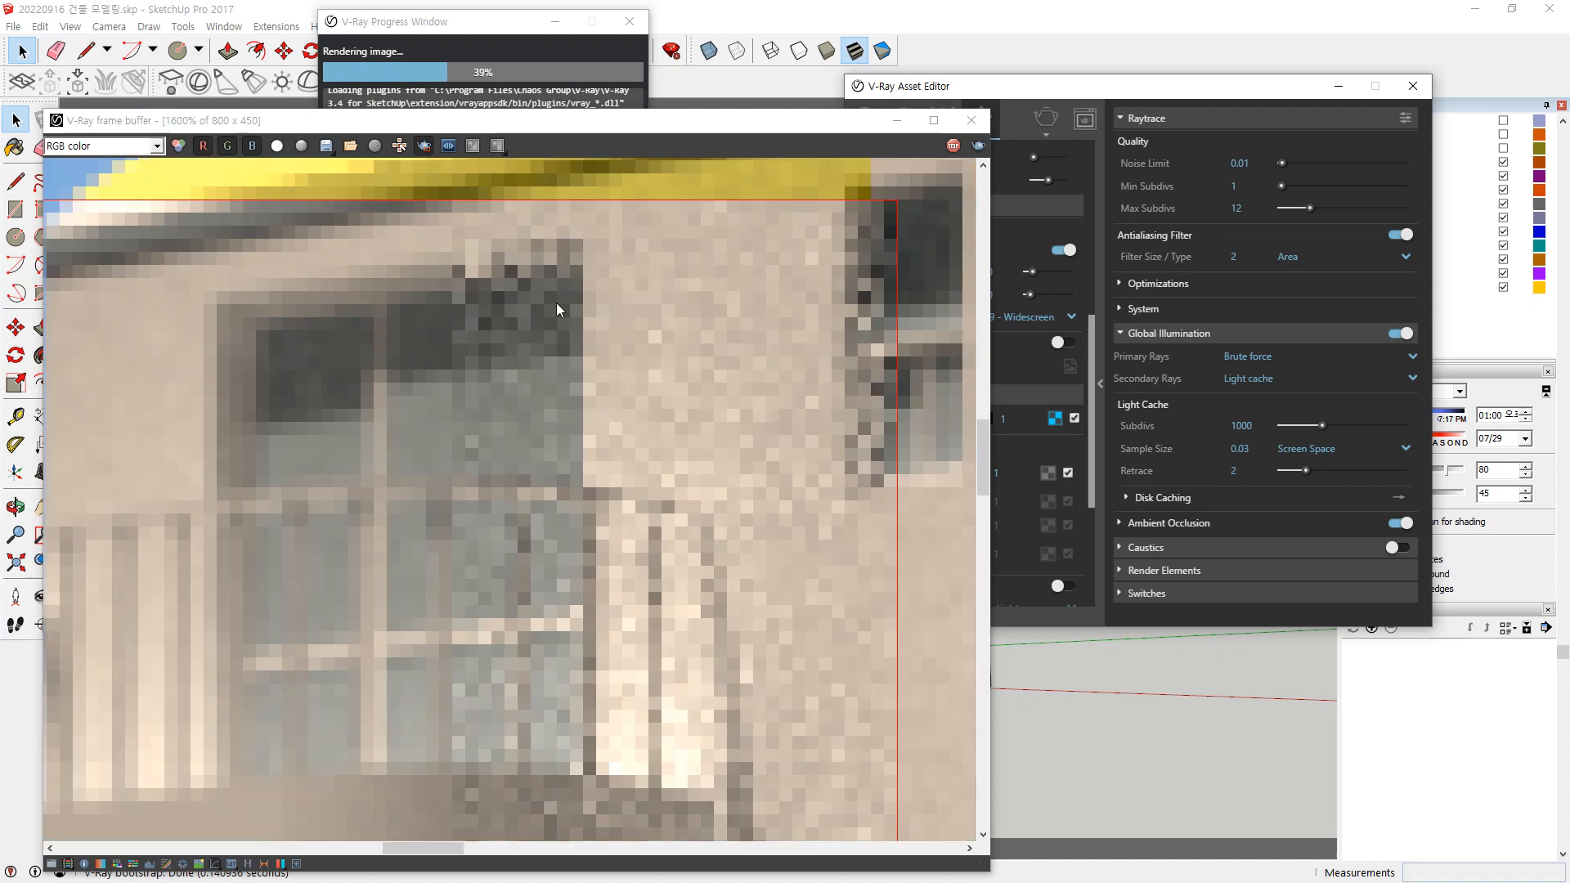
{"action": "middle_click_drag", "start_coordinate": [646, 294], "coordinate": [468, 302]}
{"action": "scroll", "coordinate": [468, 302], "scroll_direction": "down", "scroll_amount": 1}
{"action": "middle_click_drag", "start_coordinate": [581, 368], "coordinate": [534, 396]}
{"action": "mouse_move", "coordinate": [201, 564]}
{"action": "left_mouse_down"}
{"action": "mouse_move", "coordinate": [135, 527]}
{"action": "mouse_move", "coordinate": [242, 472]}
{"action": "mouse_move", "coordinate": [209, 563]}
{"action": "left_mouse_up"}
{"action": "mouse_move", "coordinate": [808, 487]}
{"action": "left_mouse_down"}
{"action": "mouse_move", "coordinate": [812, 340]}
{"action": "mouse_move", "coordinate": [791, 491]}
{"action": "left_mouse_up"}
Set the Antialiasing Filter type to Box.
{"action": "left_click", "coordinate": [1316, 257]}
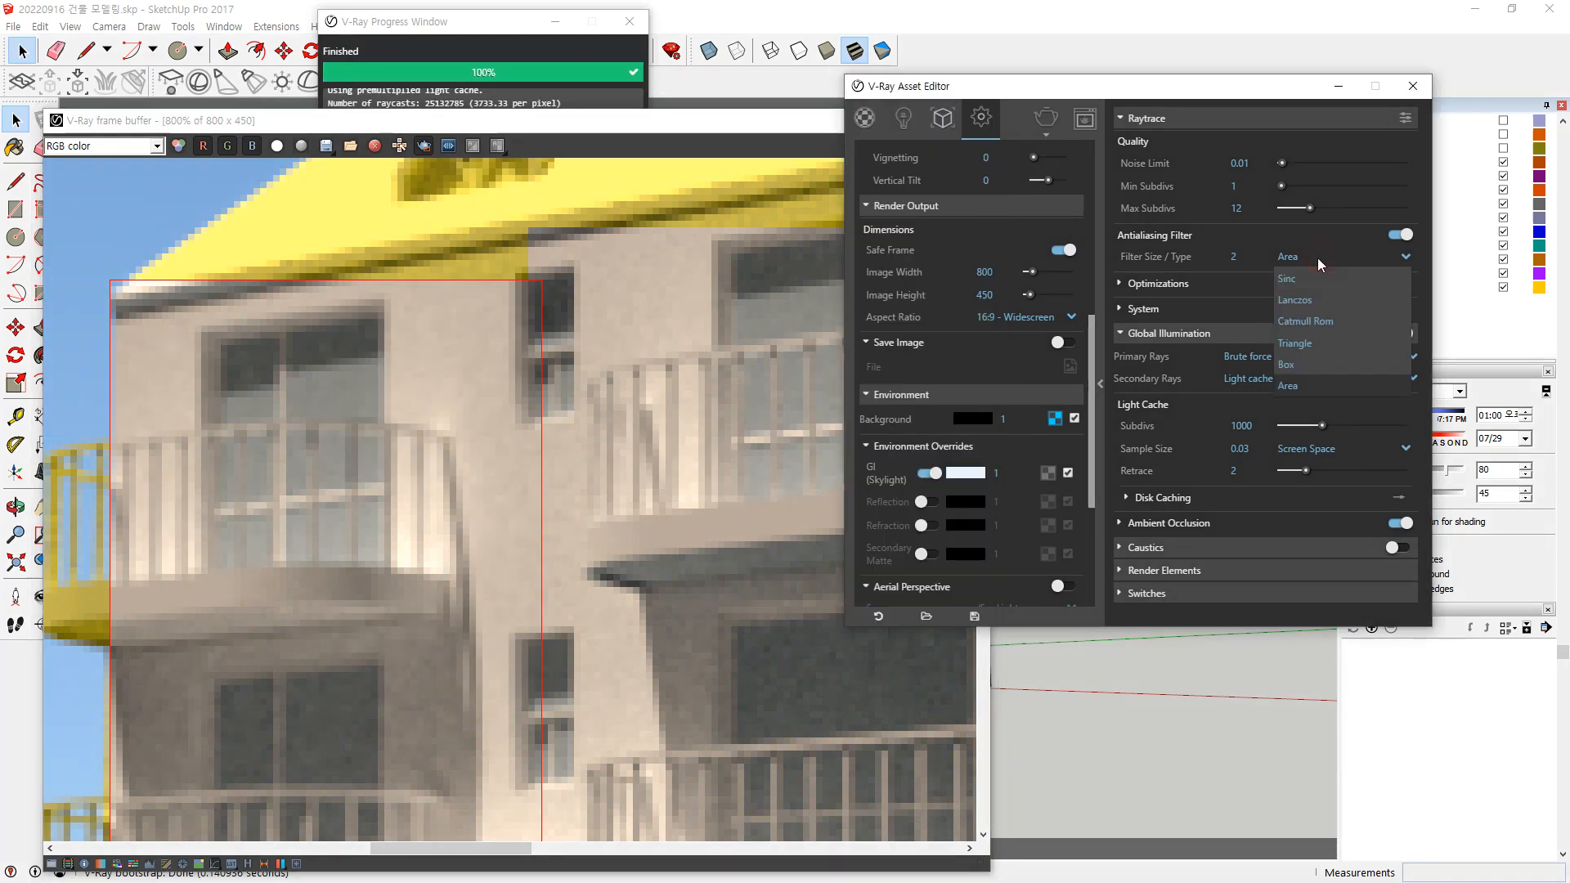
{"action": "left_click", "coordinate": [1338, 361]}
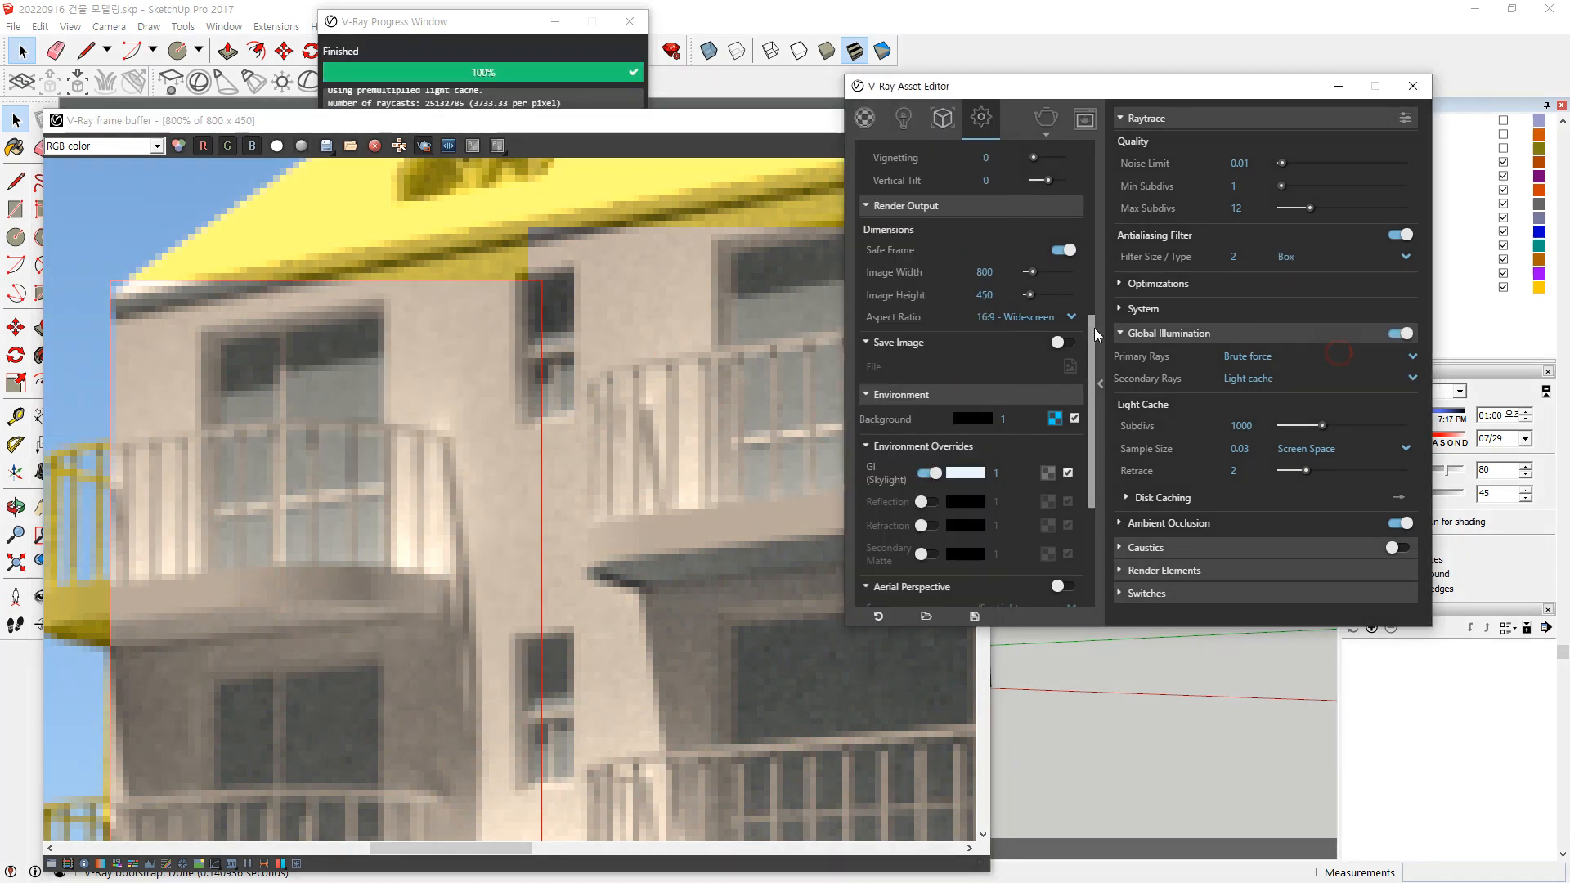
Render the balcony region again with the Box antialiasing filter.
{"action": "left_click", "coordinate": [651, 139]}
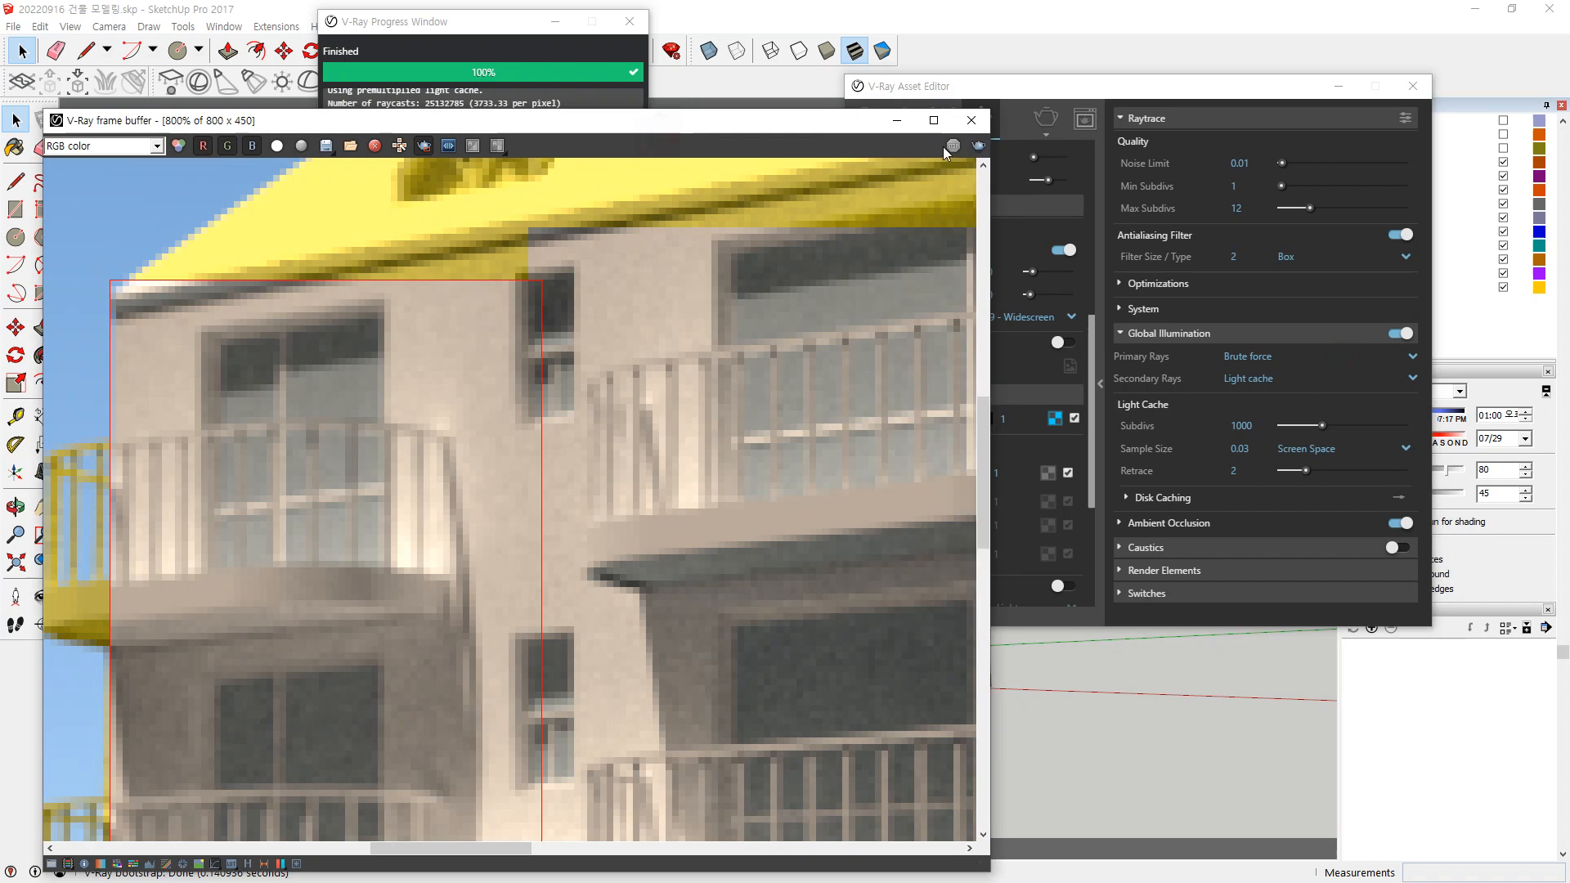
{"action": "left_click", "coordinate": [978, 146]}
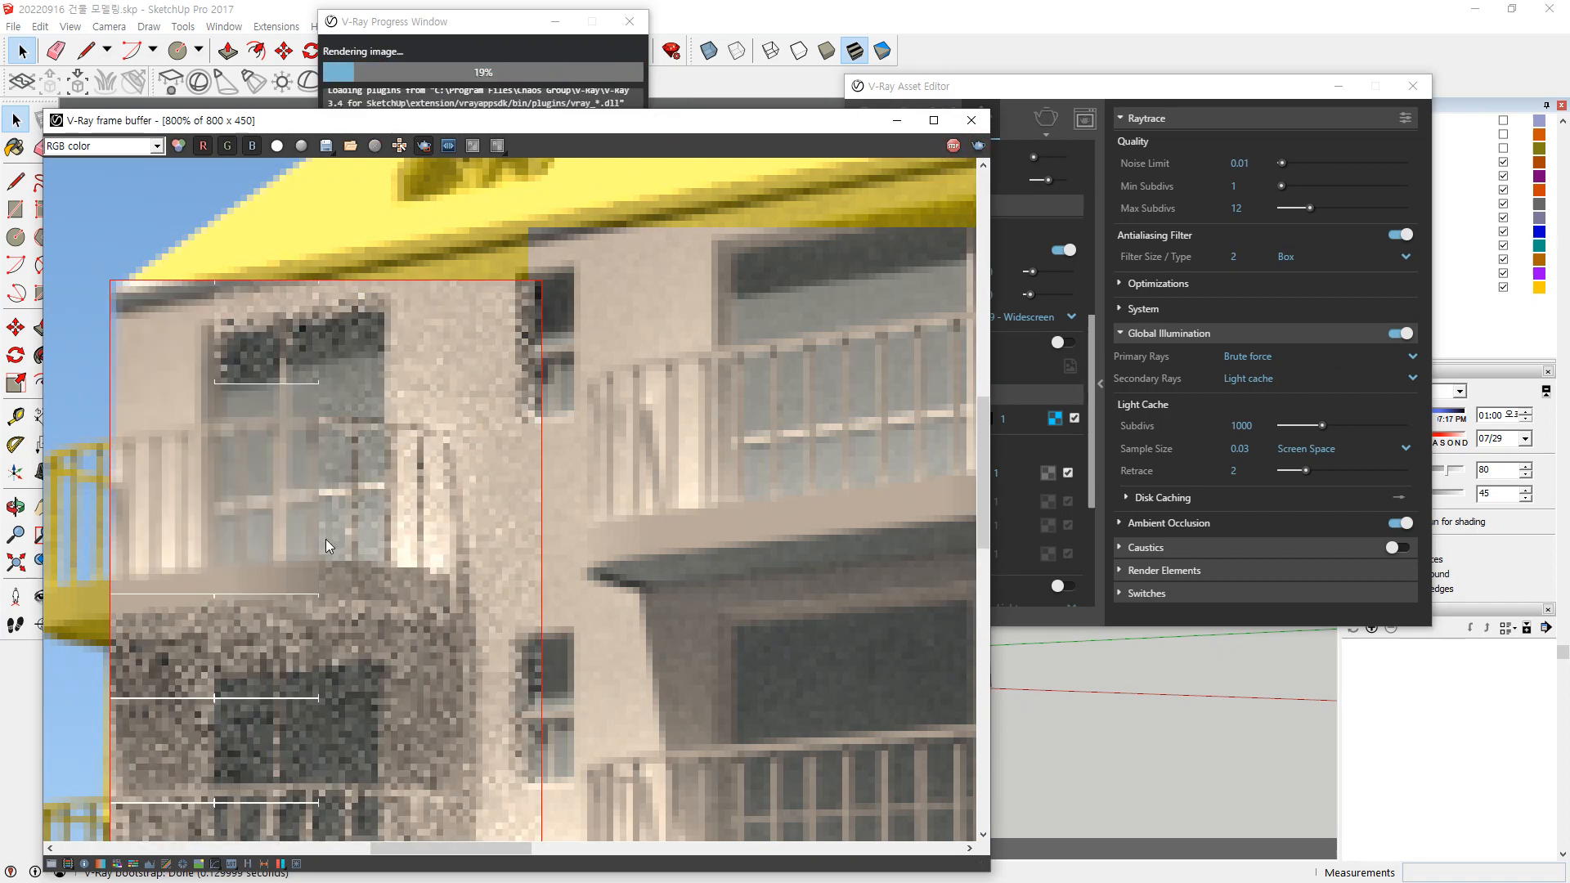
Set the Antialiasing Filter type to Catmull Rom and its filter size to 4.
{"action": "left_click", "coordinate": [1357, 262]}
{"action": "left_click", "coordinate": [1332, 260]}
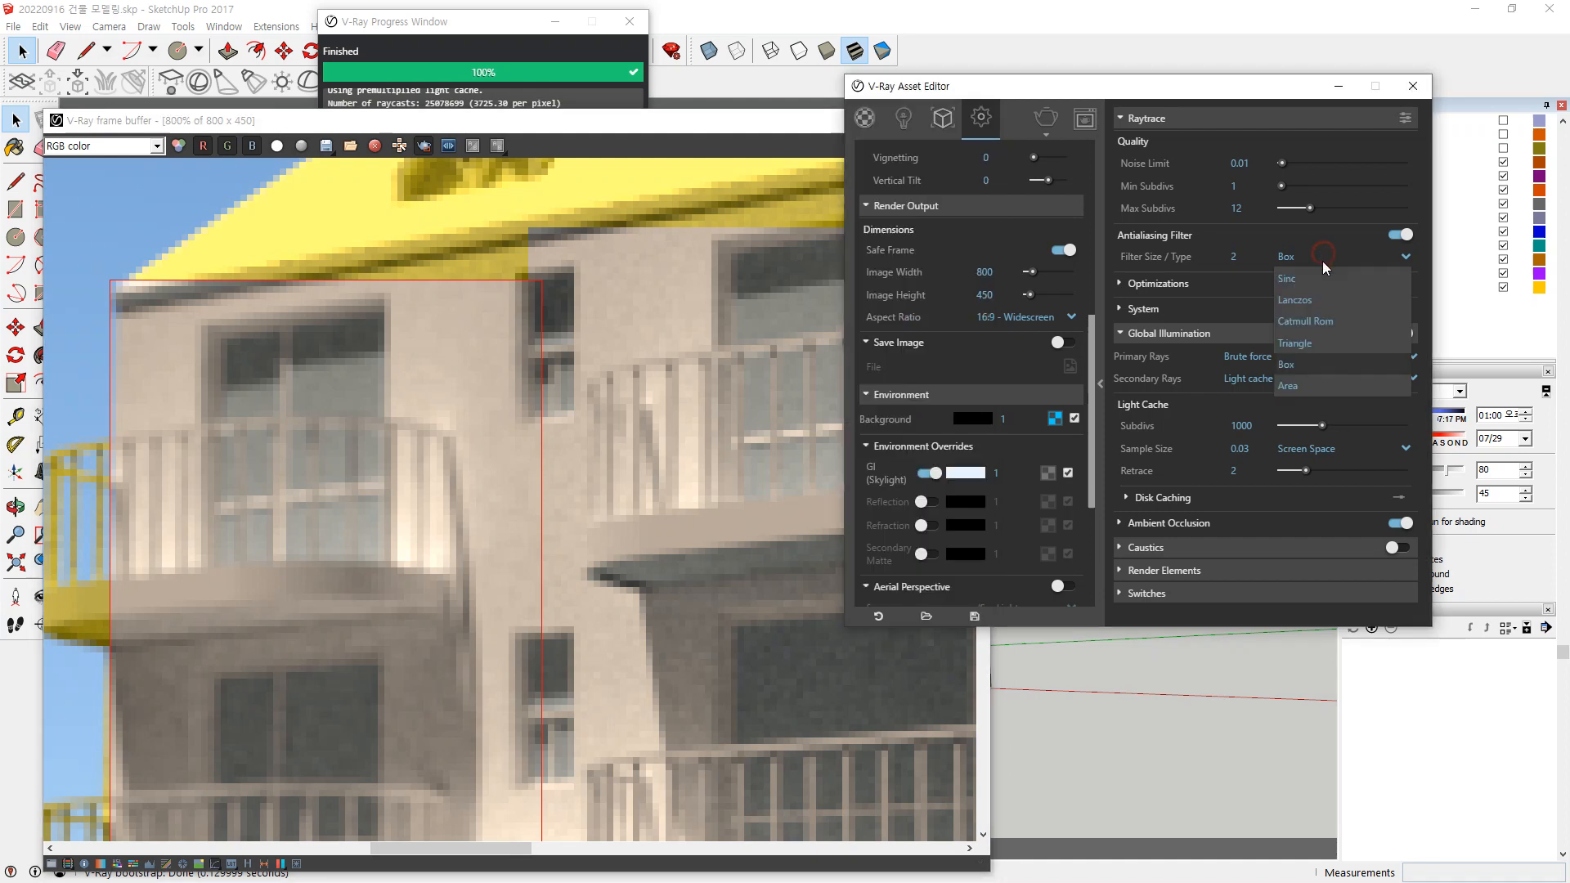
{"action": "left_click", "coordinate": [1325, 322]}
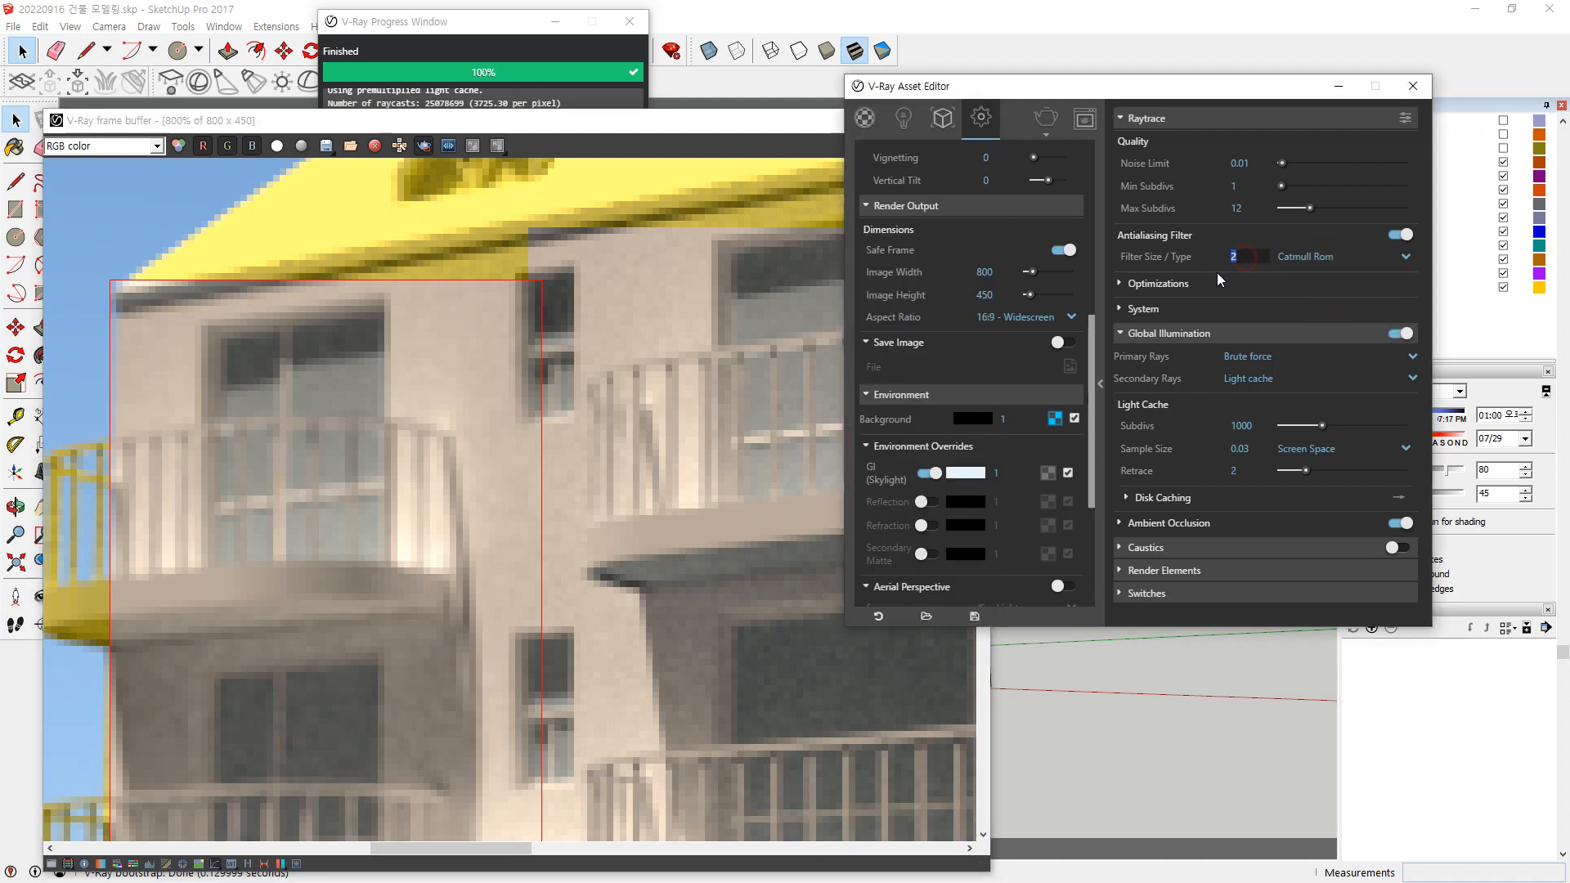
{"action": "type", "text": "4"}
{"action": "key", "text": "Return"}
{"action": "left_click", "coordinate": [1045, 121]}
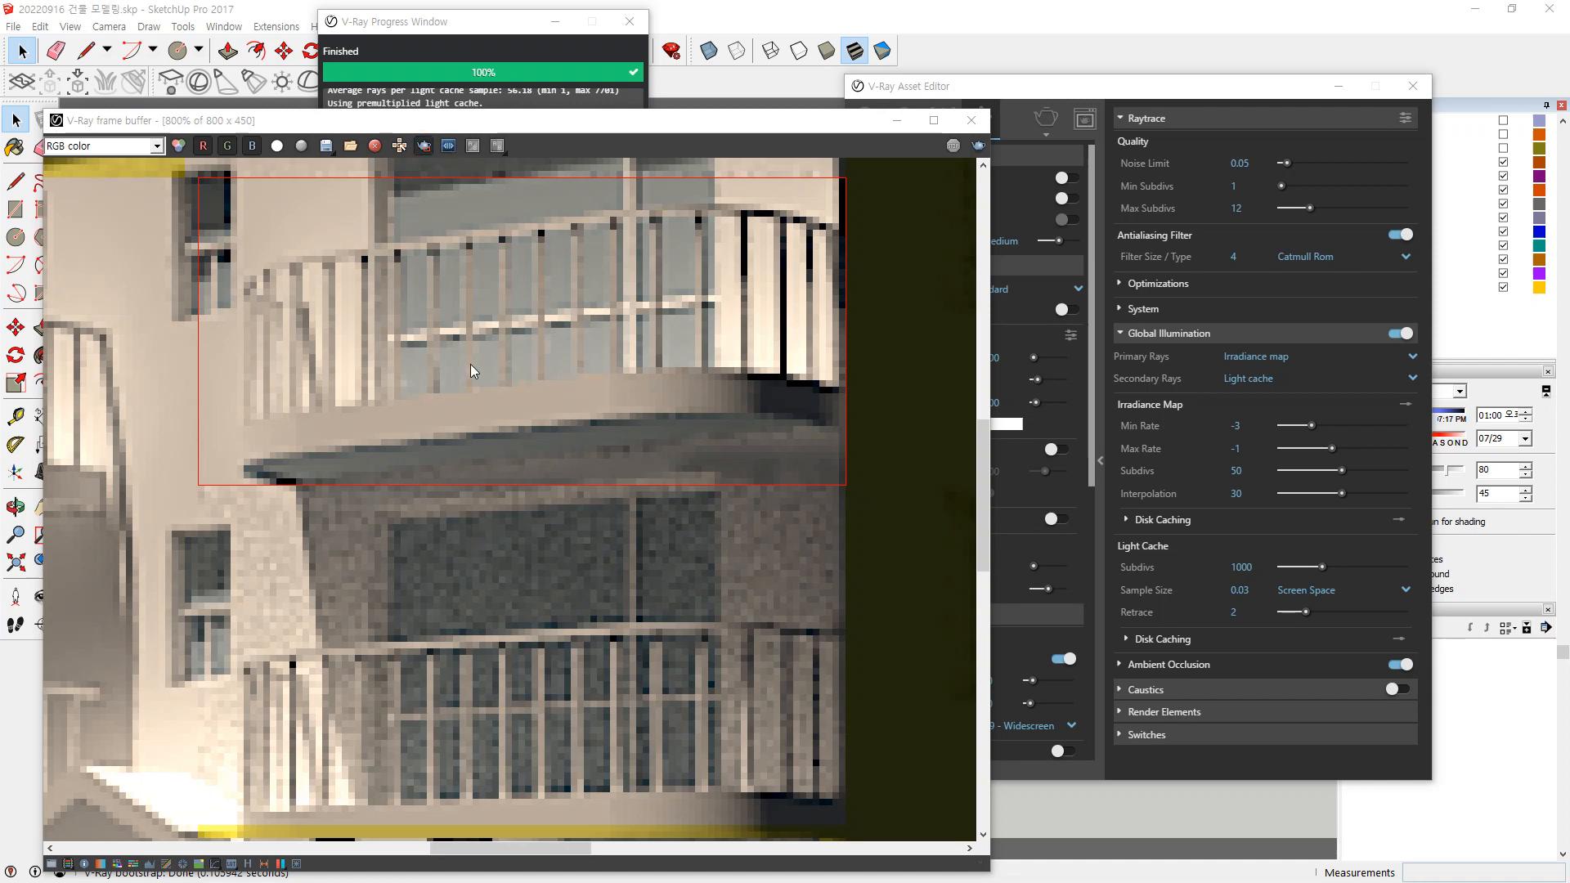
Expand the Ambient Occlusion settings and inspect the rendered balconies and ground-floor entrance up close.
{"action": "scroll", "coordinate": [470, 366], "scroll_direction": "down", "scroll_amount": 1}
{"action": "scroll", "coordinate": [633, 392], "scroll_direction": "up", "scroll_amount": 1}
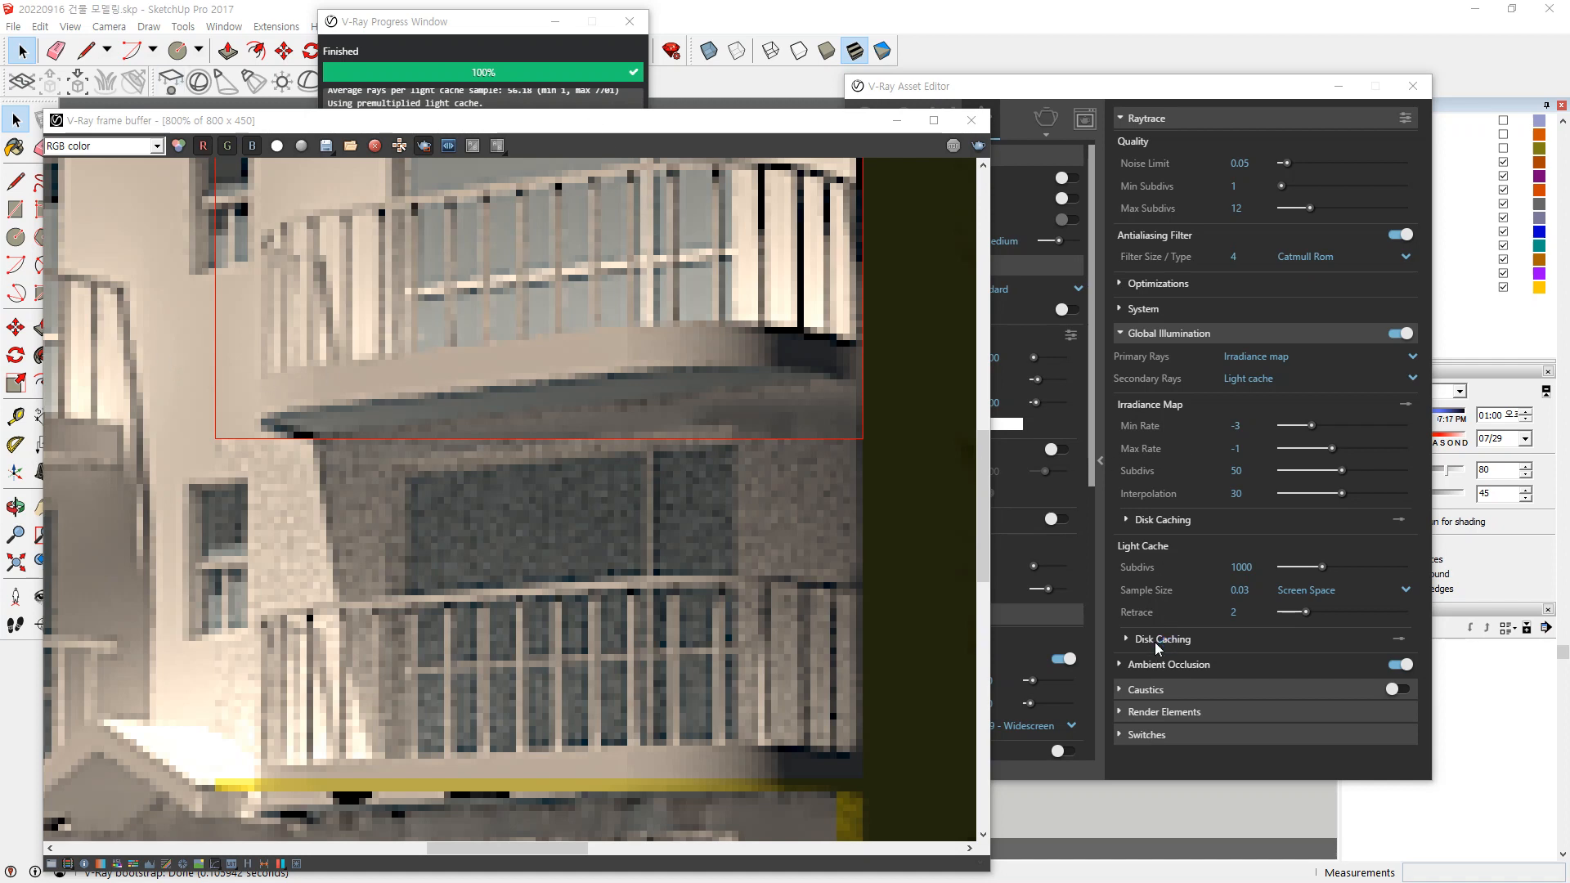
{"action": "key", "text": "super+plus"}
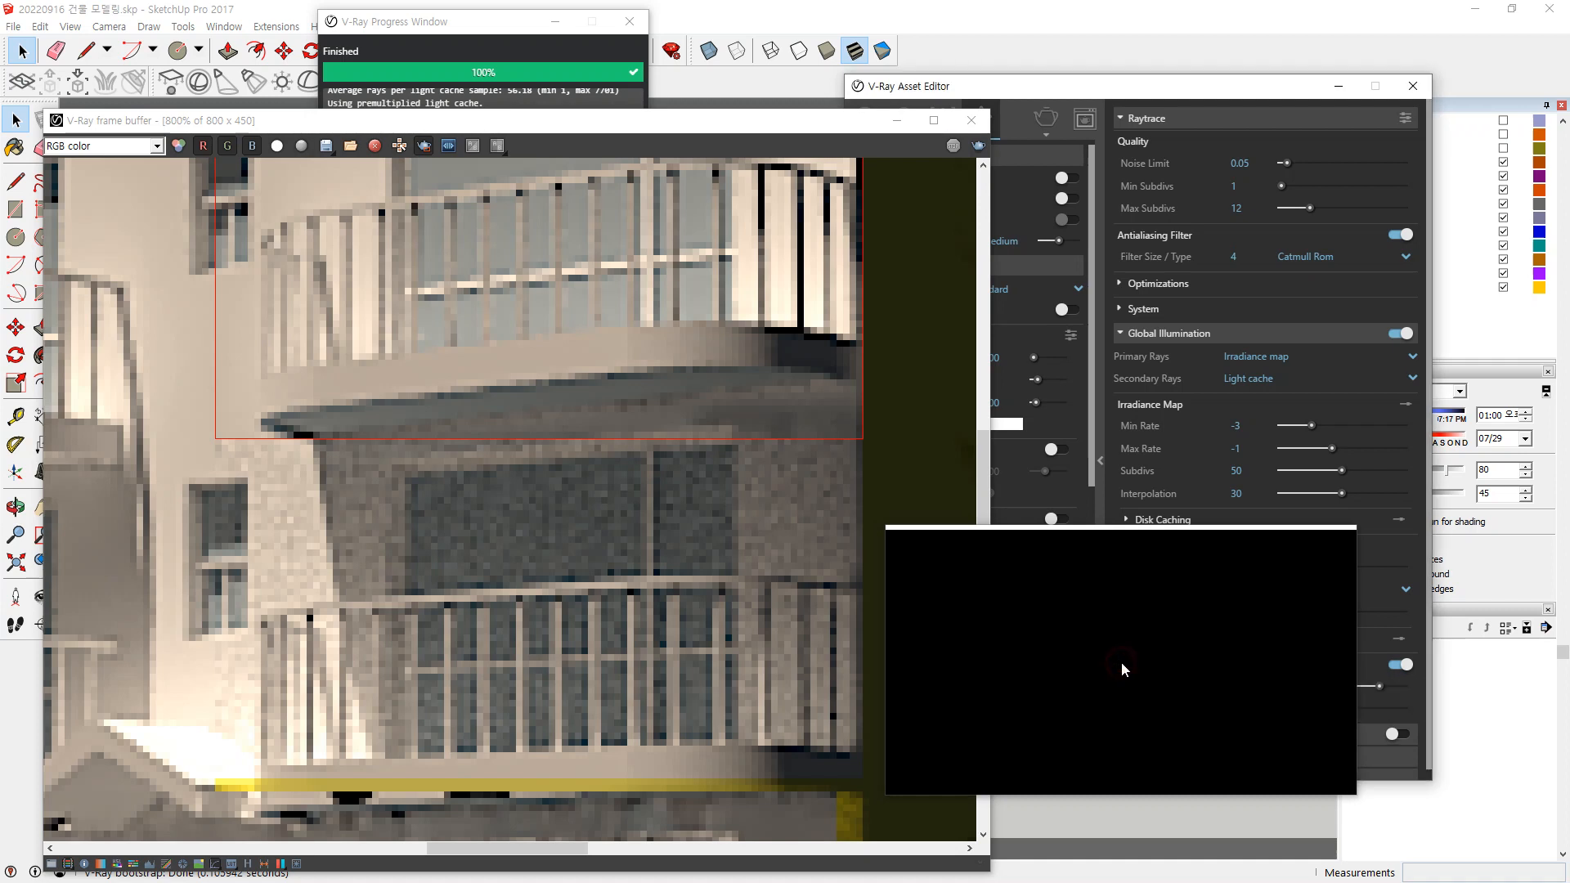
{"action": "scroll", "coordinate": [1210, 676], "scroll_direction": "down", "scroll_amount": 1}
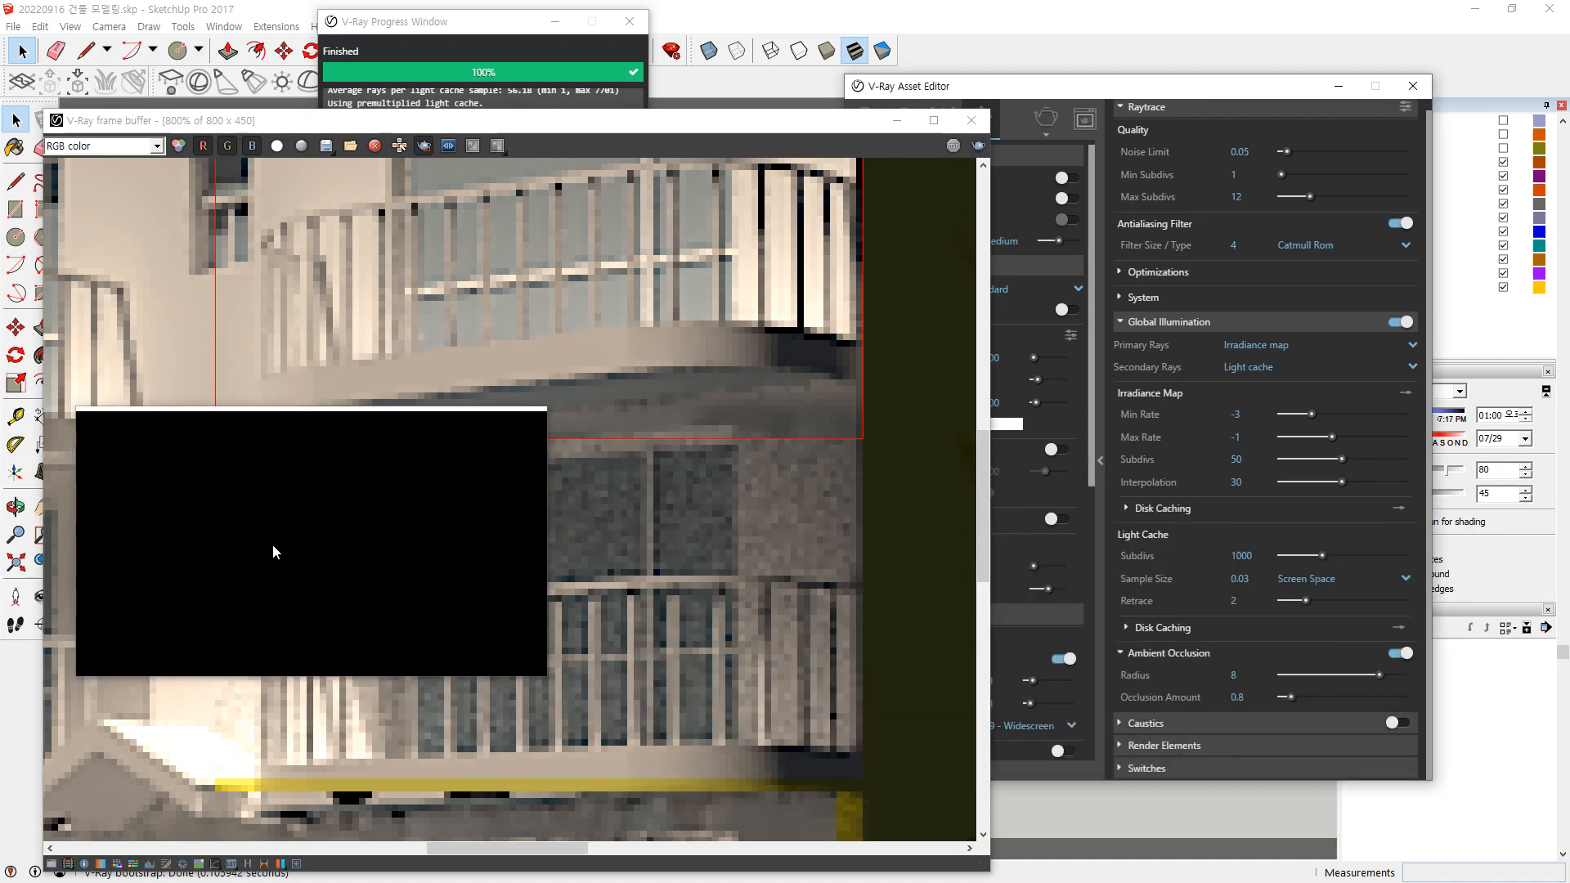
{"action": "middle_click_drag", "start_coordinate": [246, 552], "coordinate": [630, 473]}
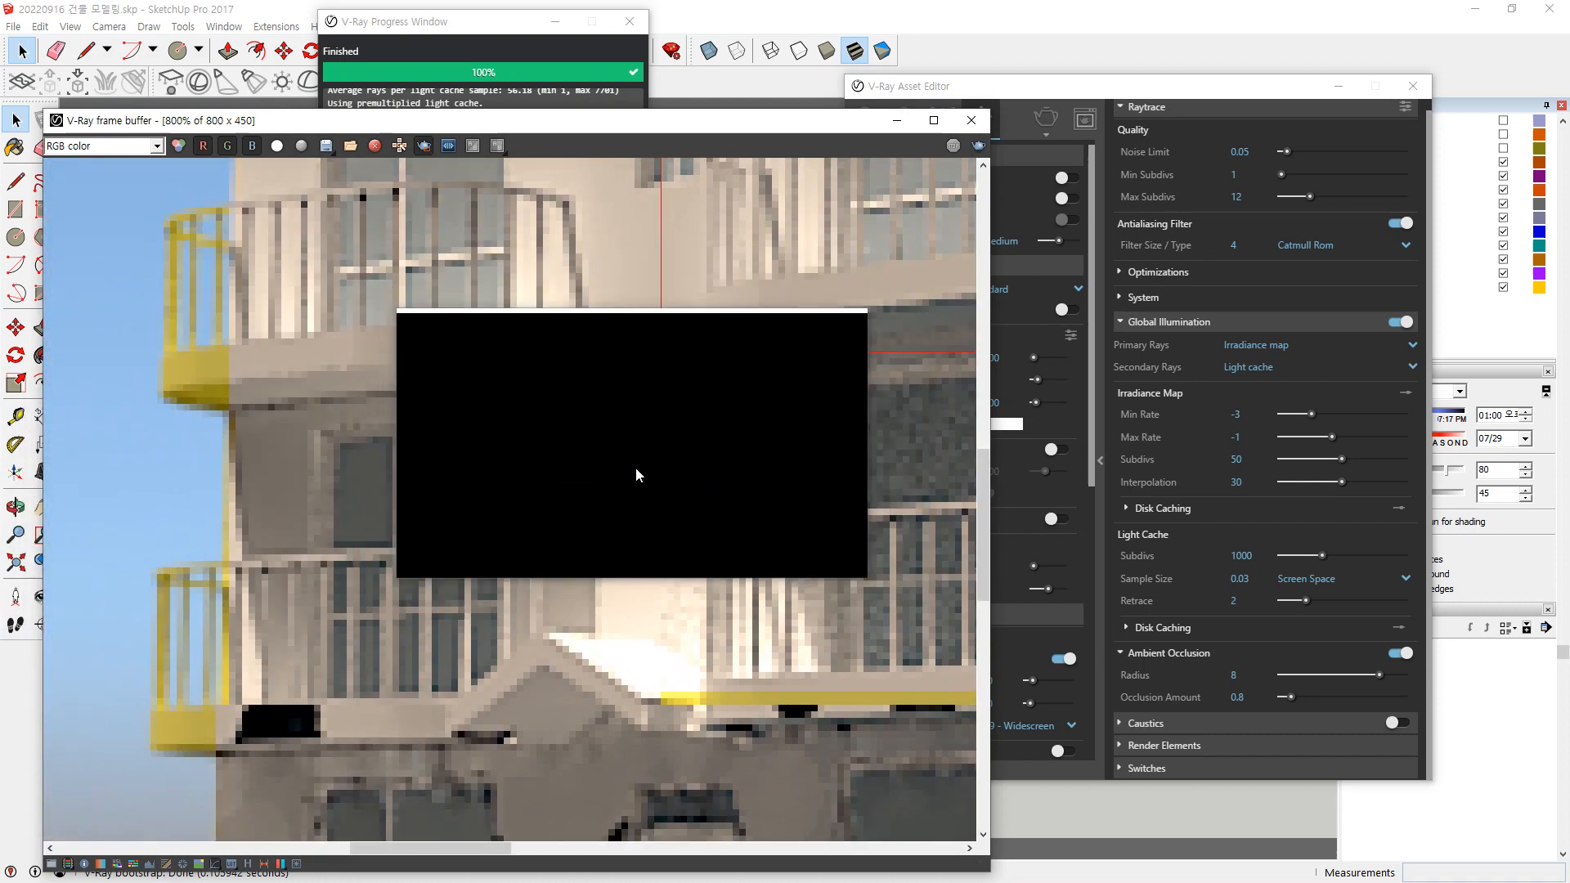
{"action": "middle_click_drag", "start_coordinate": [665, 532], "coordinate": [518, 414]}
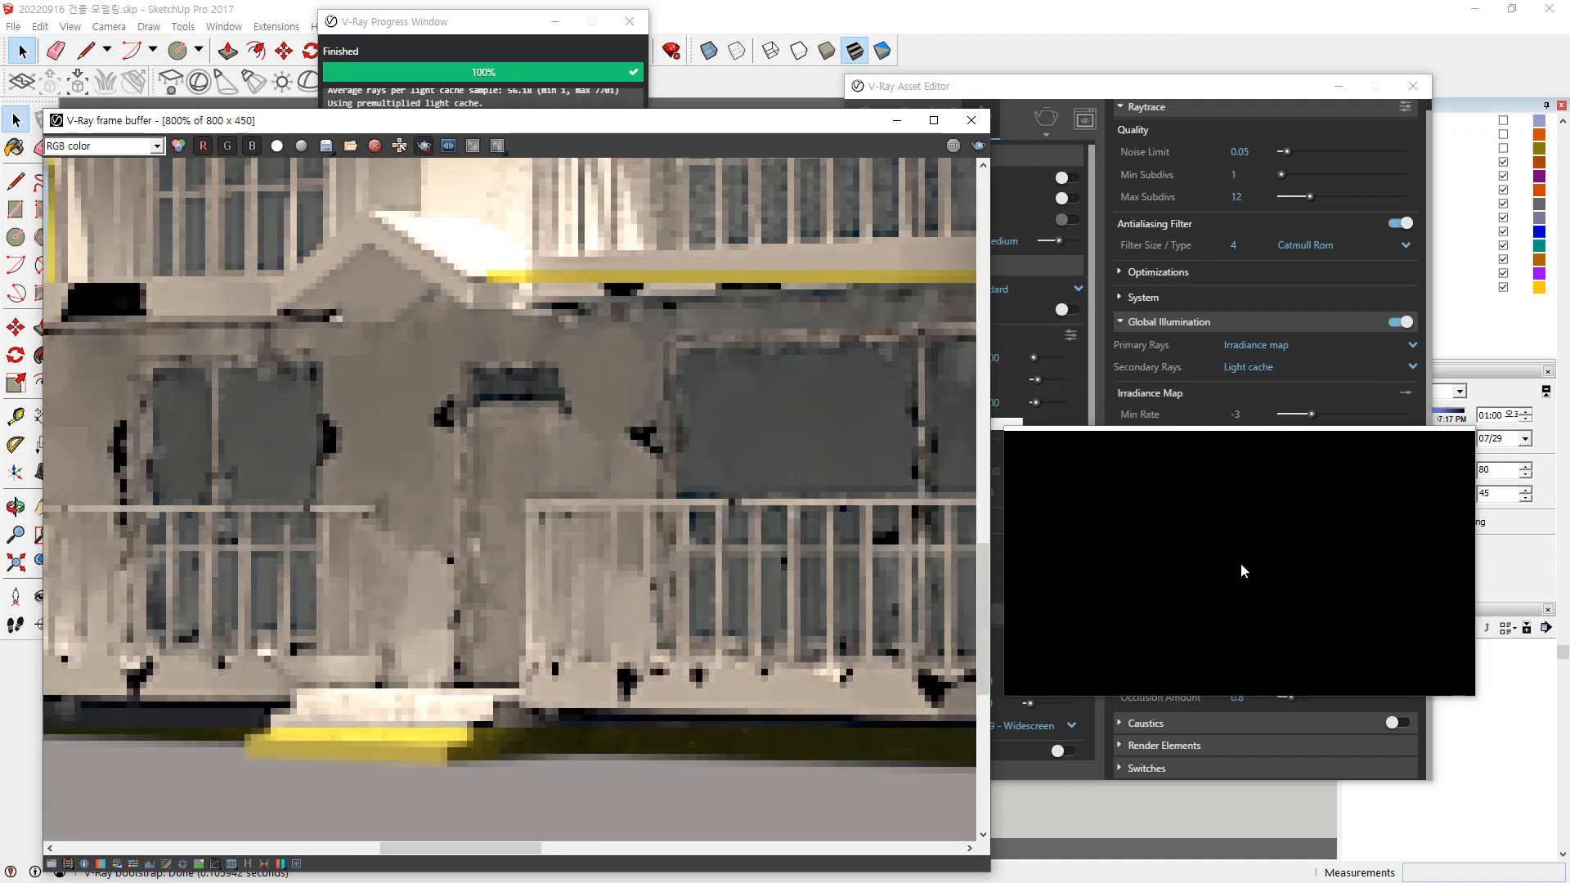
Turn off Ambient Occlusion, render a region around the ground-floor entrance door and inspect it up close.
{"action": "left_click", "coordinate": [1398, 653]}
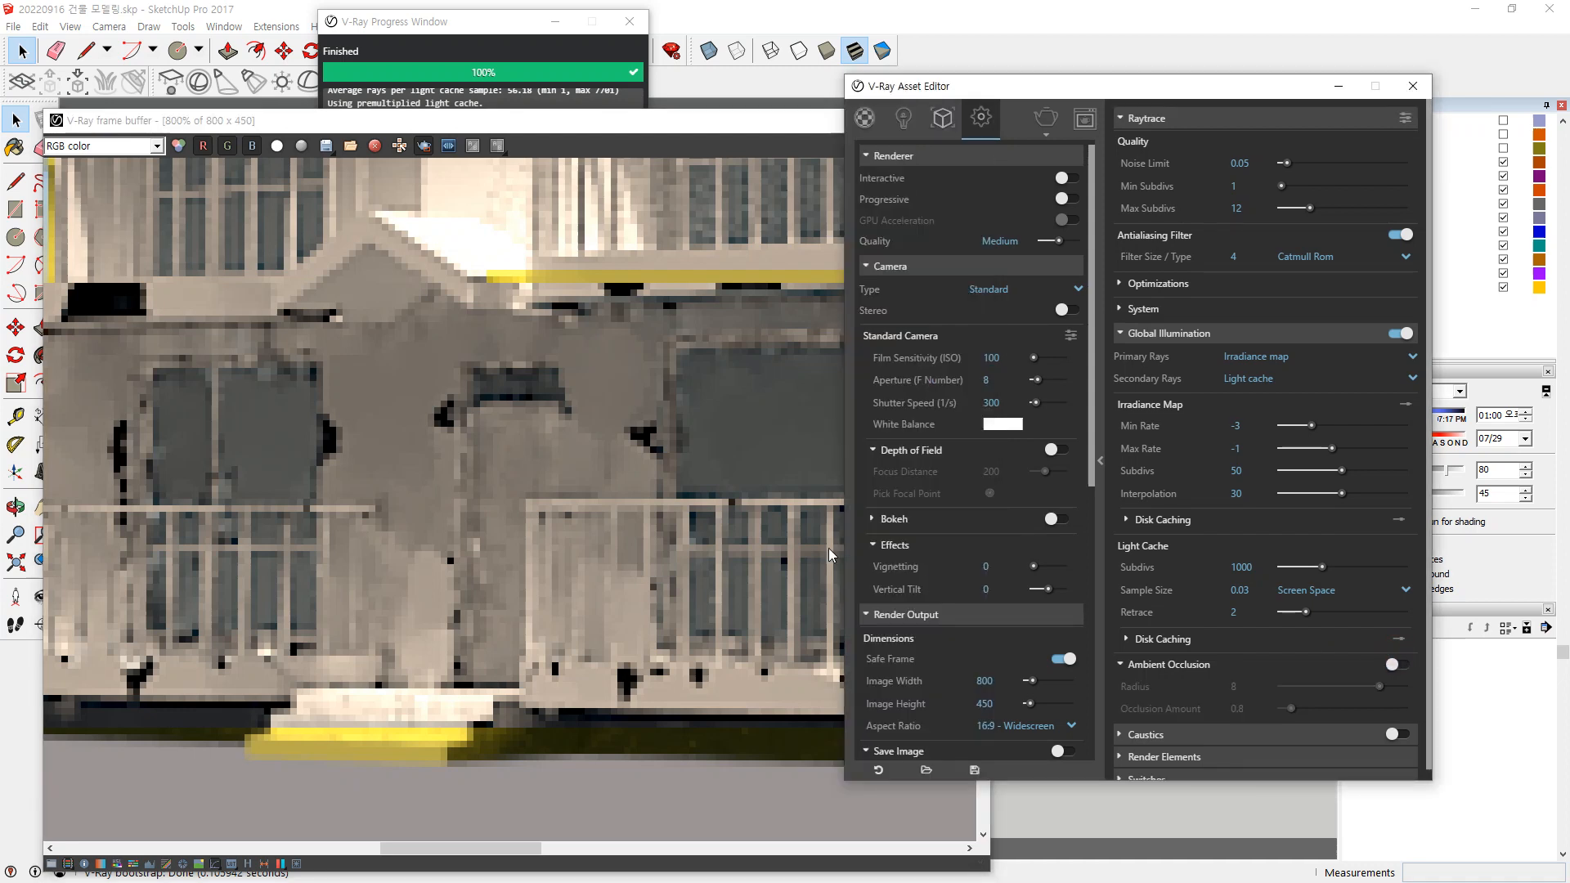
{"action": "left_click_drag", "start_coordinate": [395, 329], "coordinate": [454, 656]}
{"action": "left_click_drag", "start_coordinate": [382, 329], "coordinate": [683, 708]}
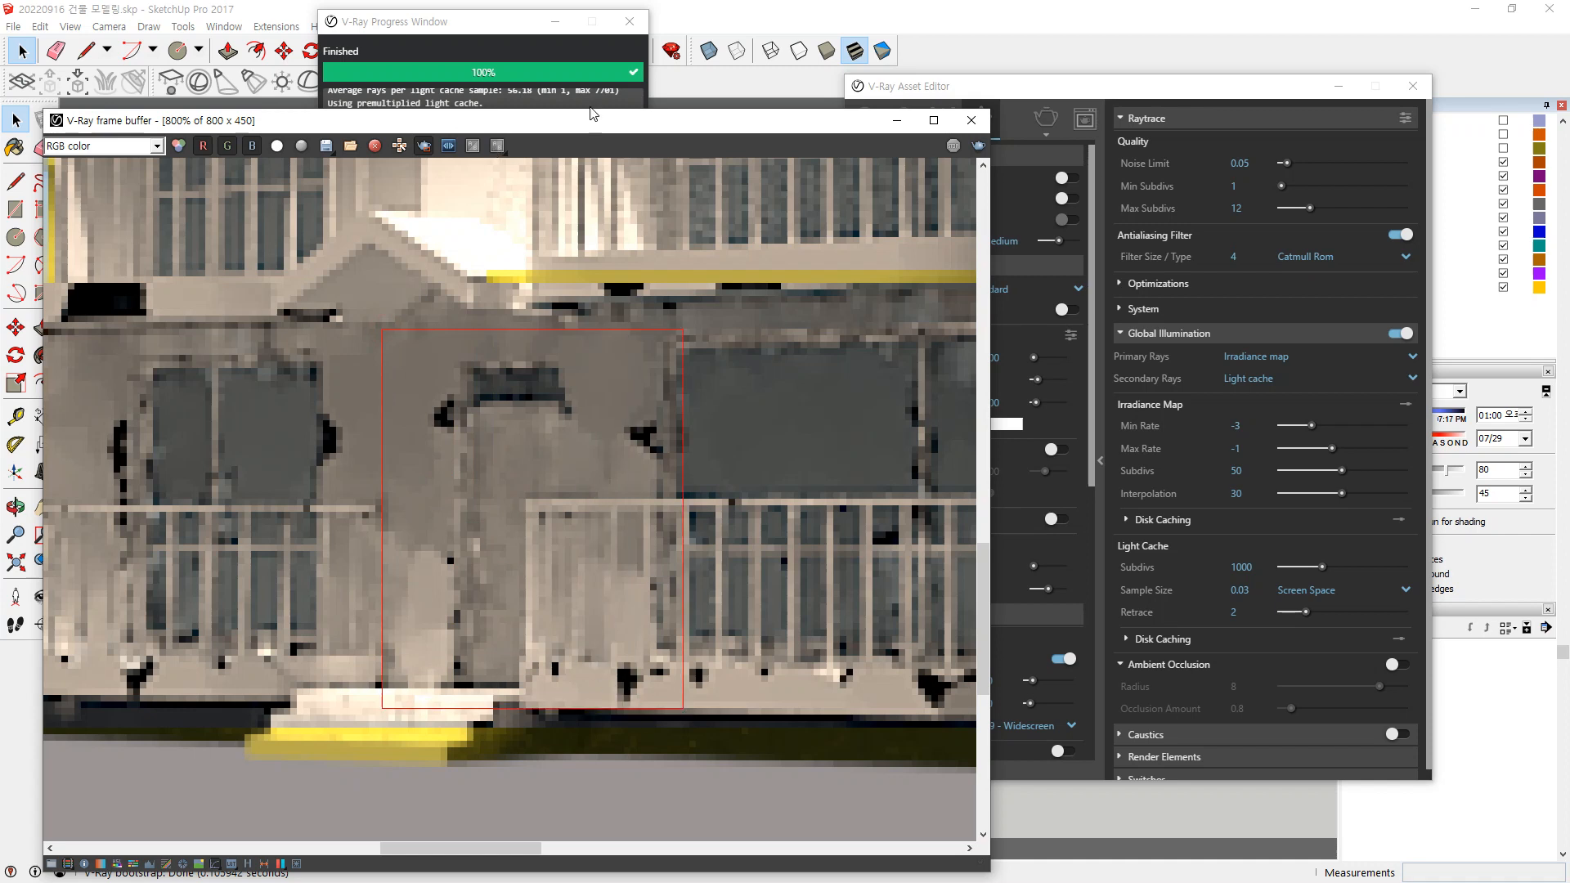
{"action": "left_click", "coordinate": [979, 146]}
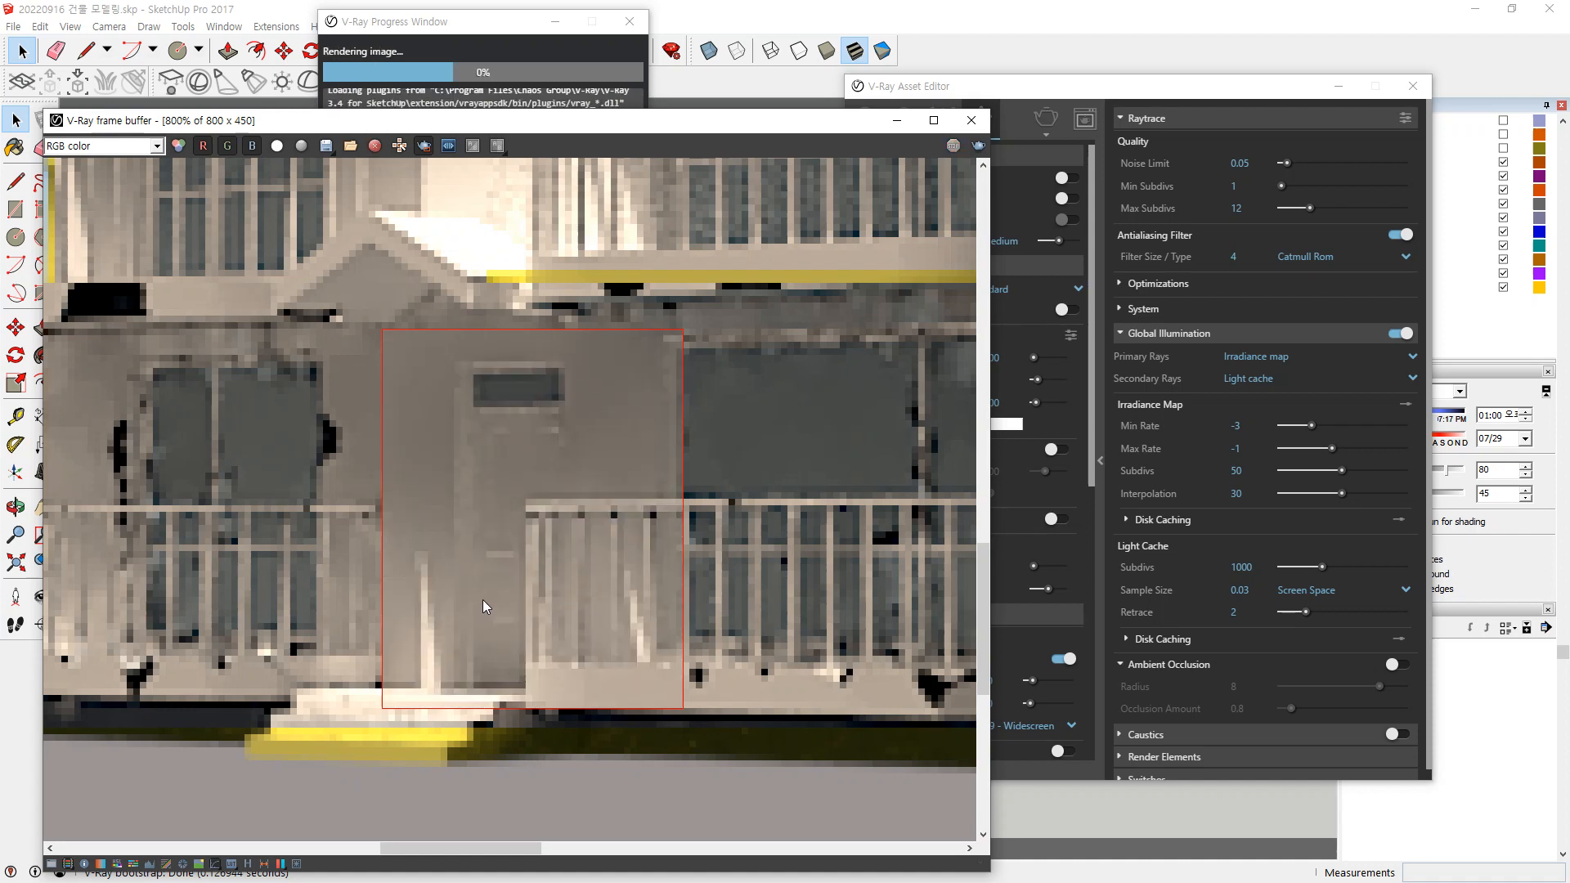
{"action": "scroll", "coordinate": [527, 560], "scroll_direction": "up", "scroll_amount": 1}
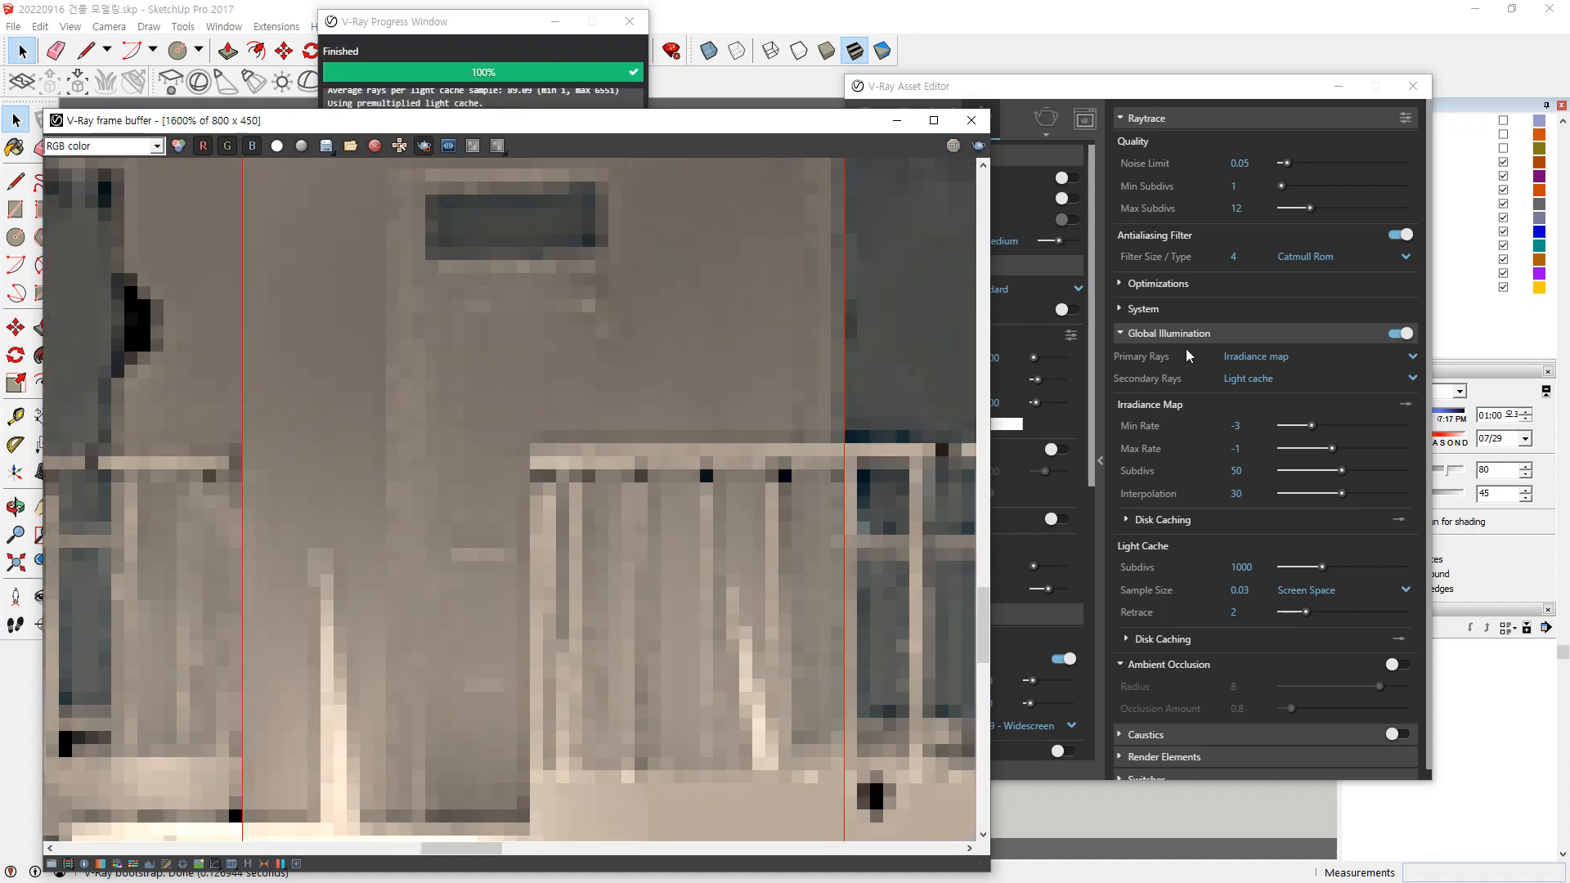
{"action": "scroll", "coordinate": [562, 433], "scroll_direction": "down", "scroll_amount": 2}
{"action": "scroll", "coordinate": [582, 409], "scroll_direction": "up", "scroll_amount": 2}
Turn Ambient Occlusion back on and render the entrance region again.
{"action": "left_click", "coordinate": [1395, 665]}
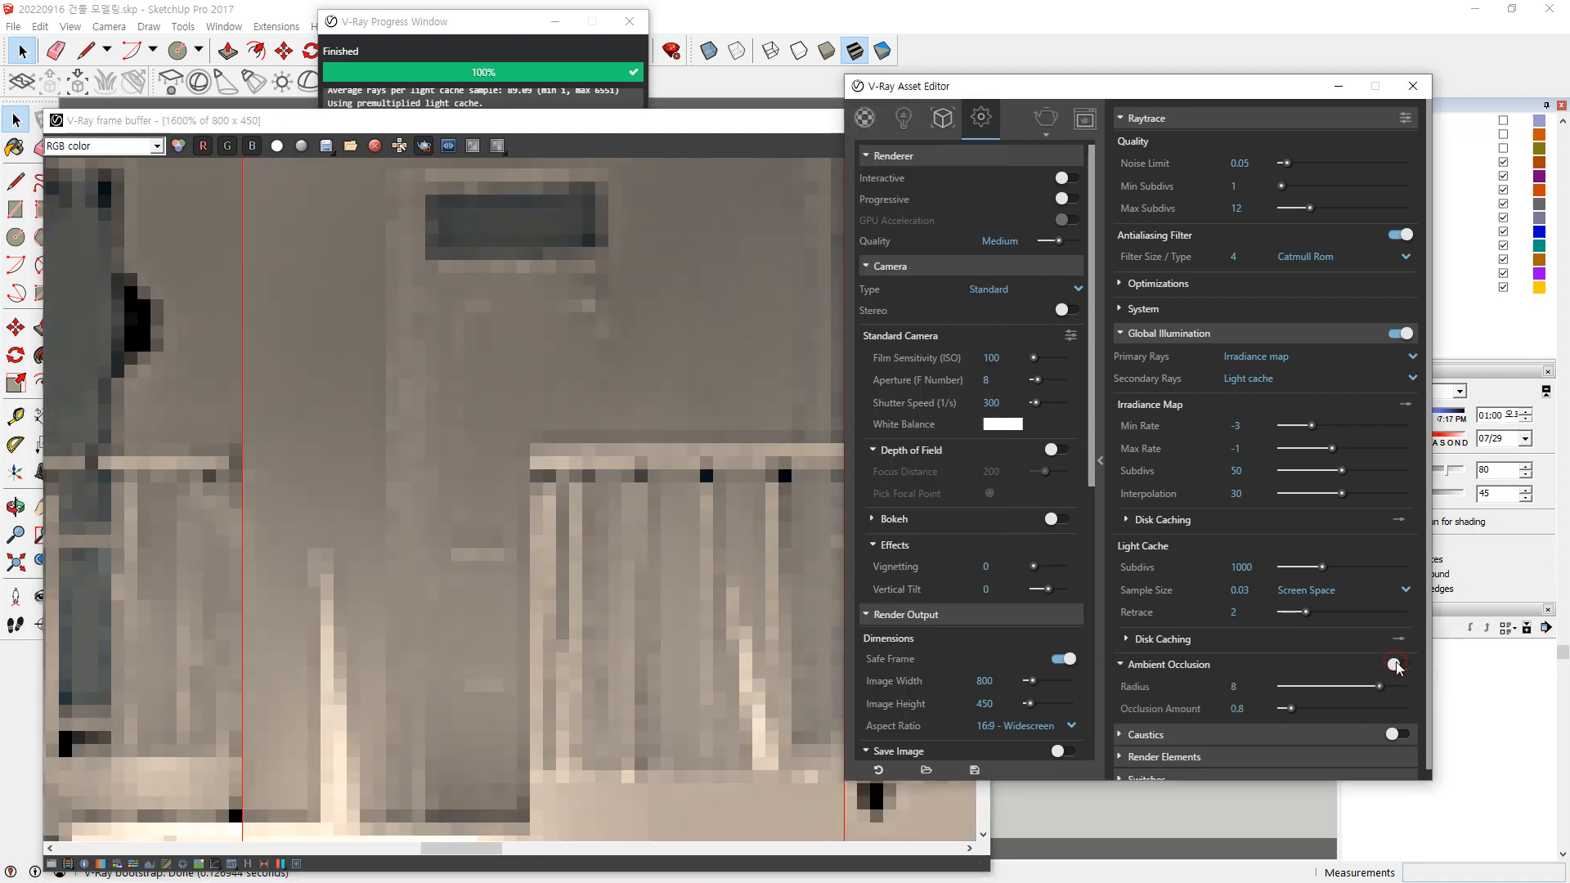
{"action": "left_click", "coordinate": [716, 152]}
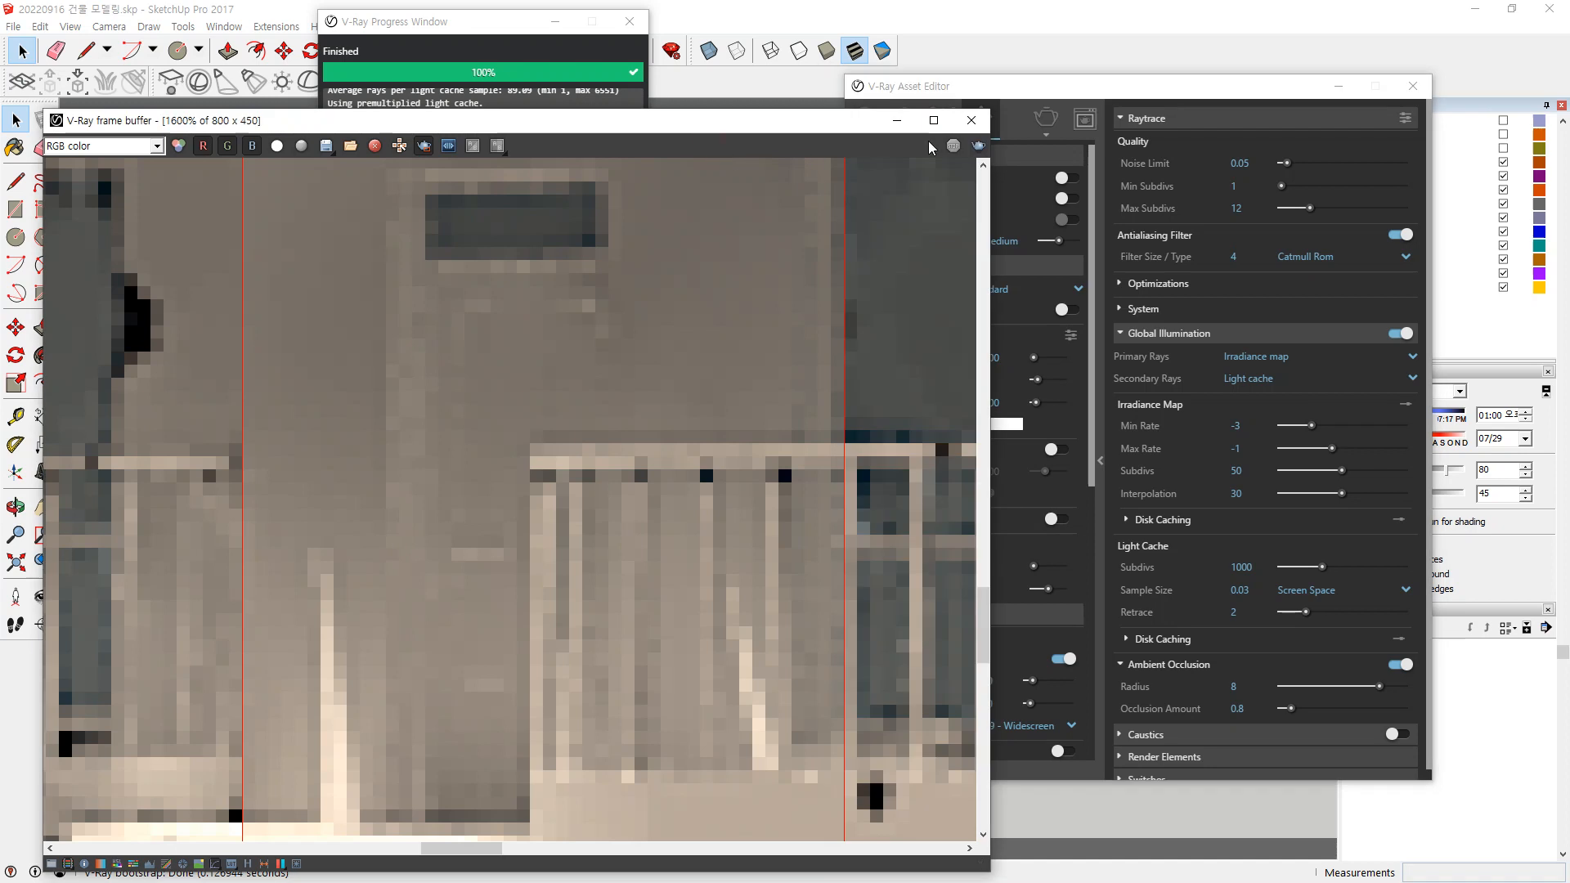
{"action": "left_click", "coordinate": [978, 147]}
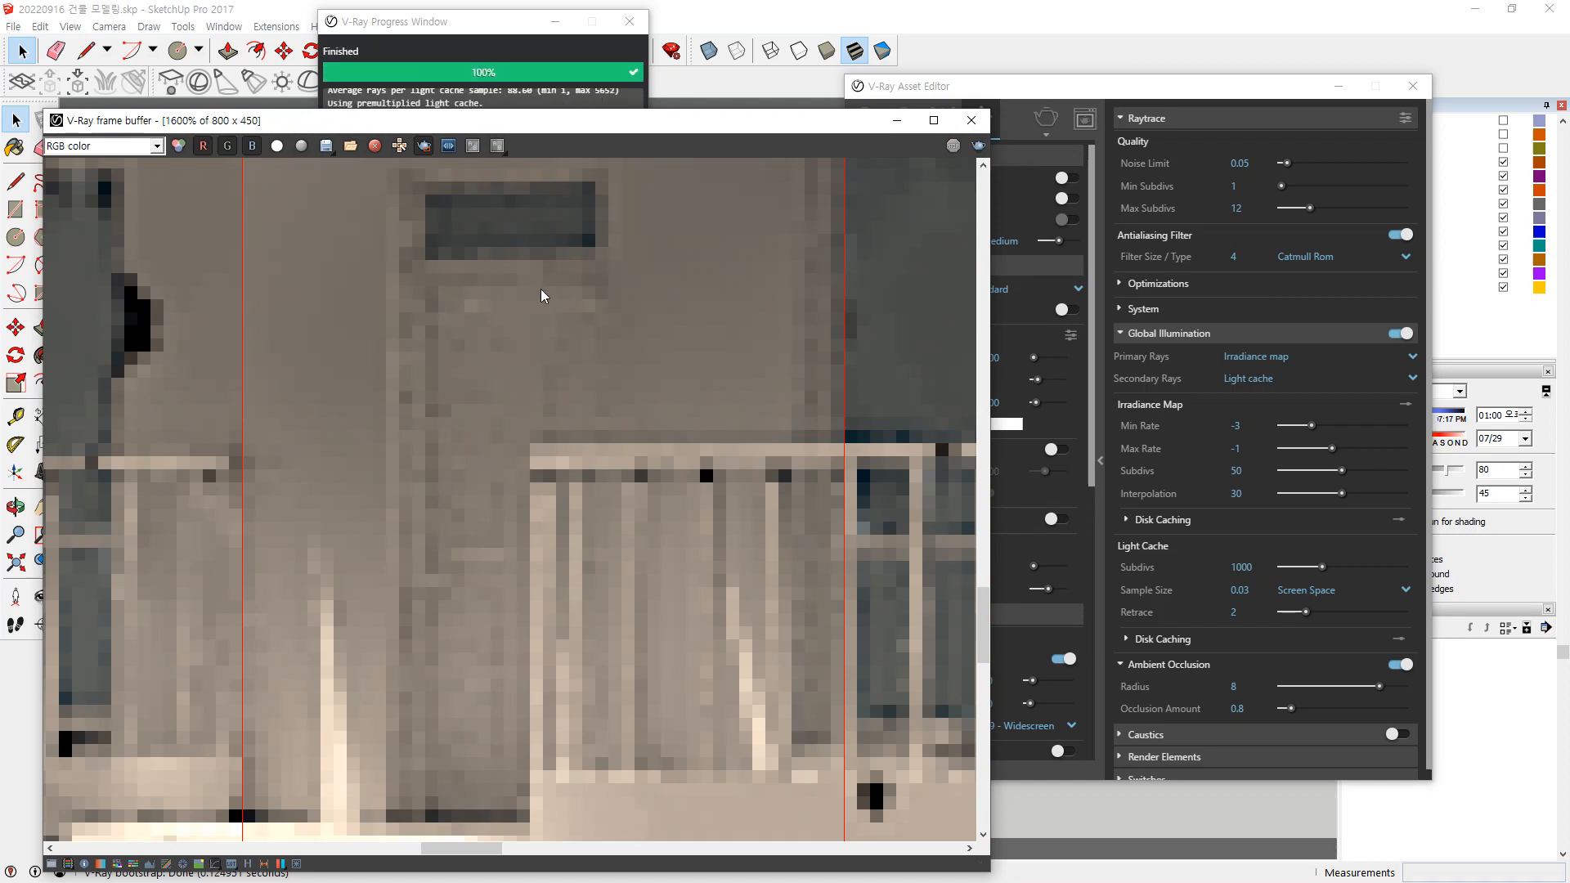
Set the Ambient Occlusion Radius to 10 and render the entrance region again.
{"action": "scroll", "coordinate": [1195, 626], "scroll_direction": "down", "scroll_amount": 1}
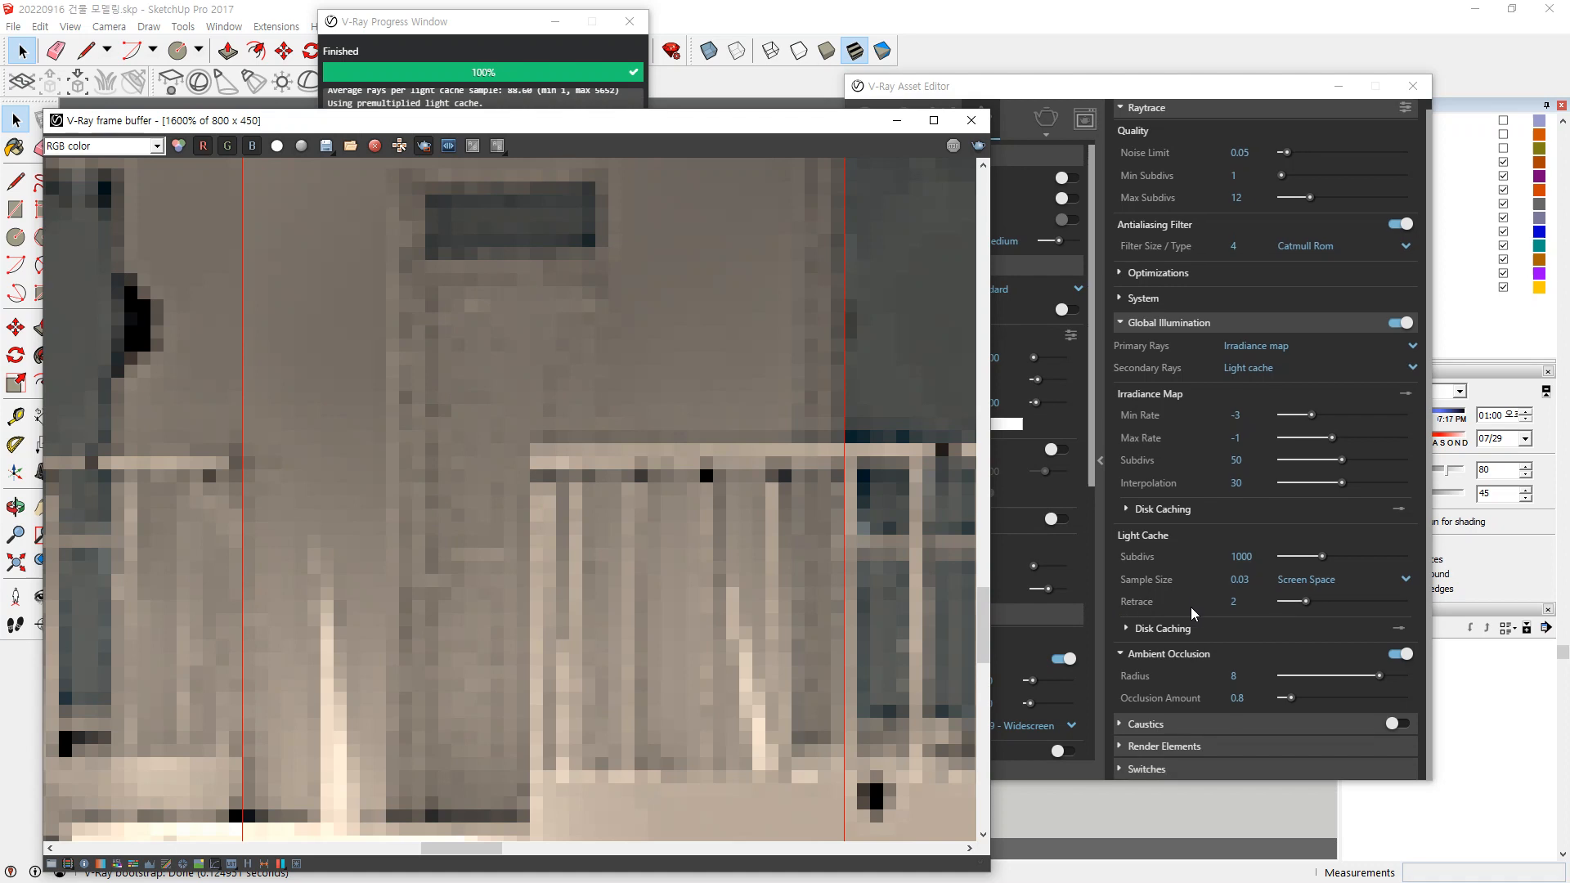
{"action": "left_click_drag", "start_coordinate": [1368, 674], "coordinate": [1416, 676]}
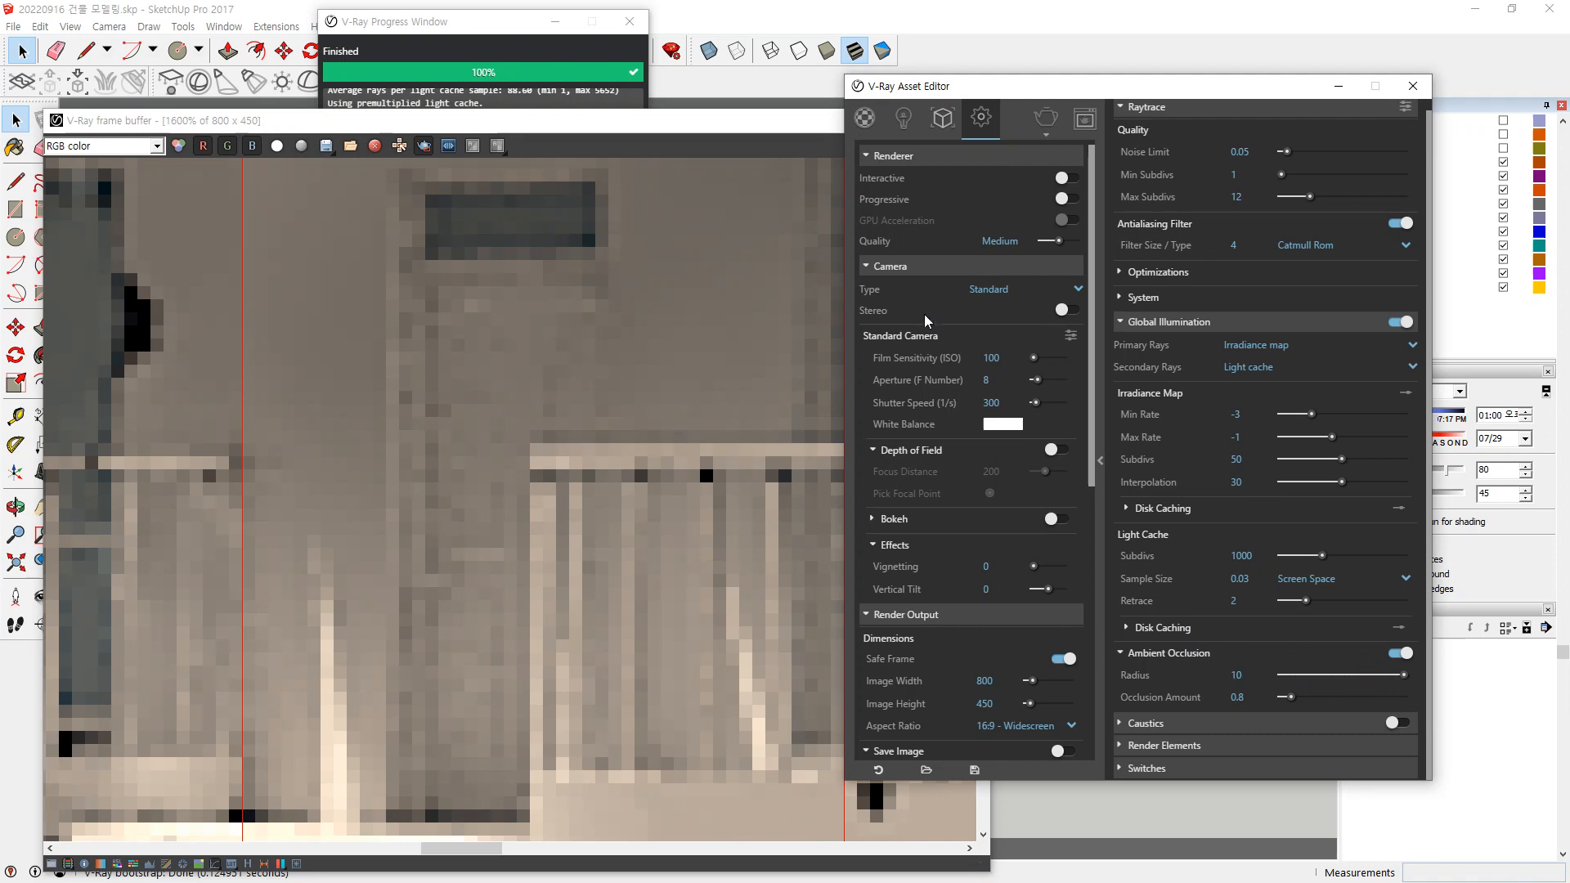
{"action": "left_click", "coordinate": [730, 127]}
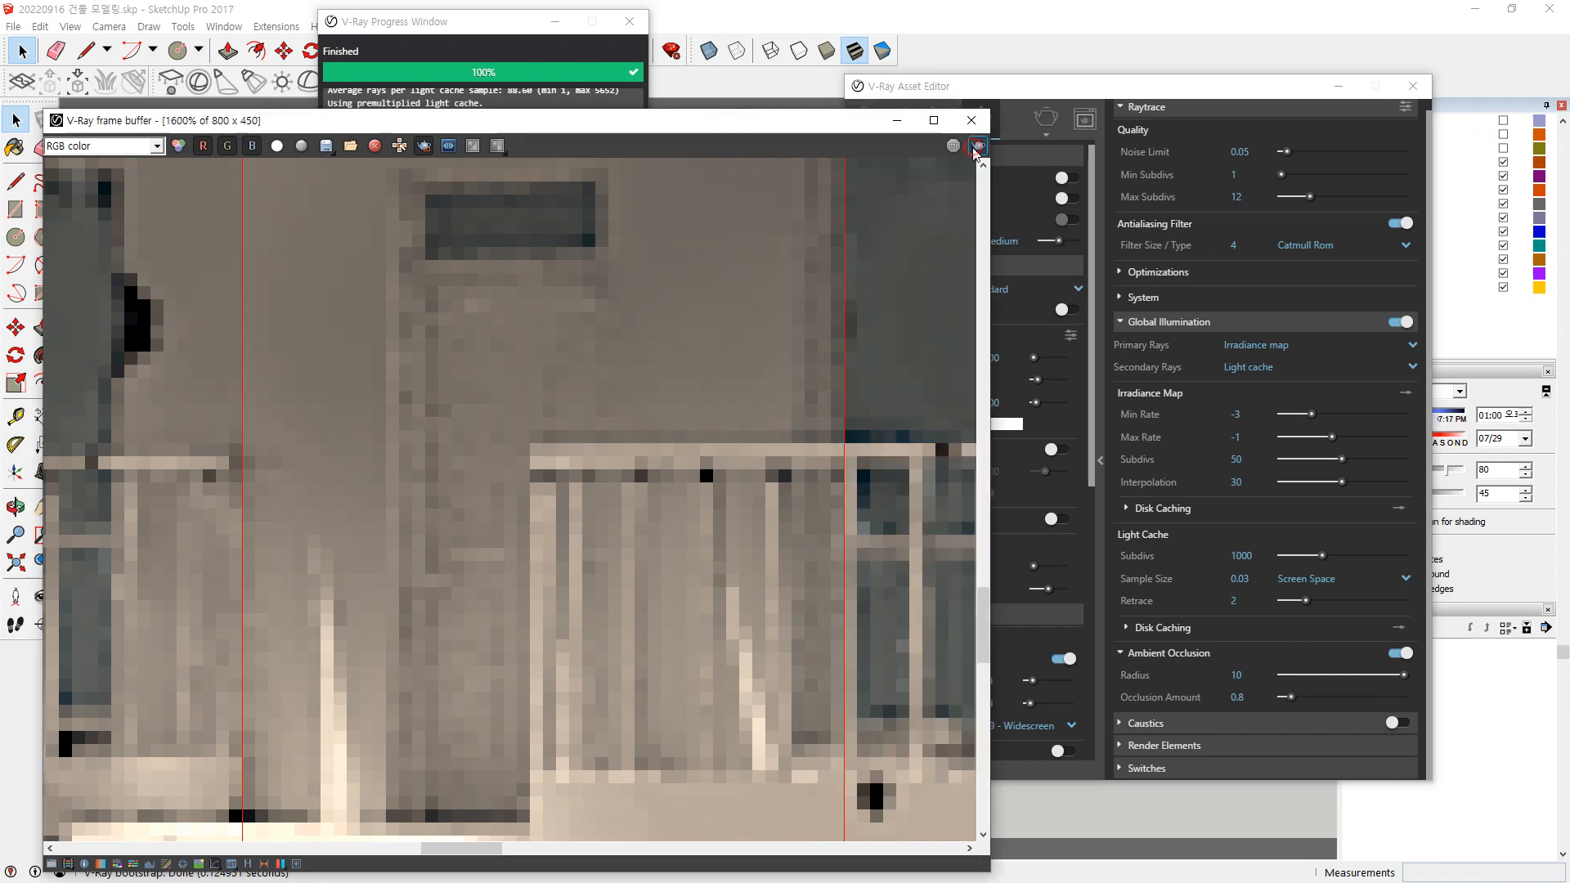
{"action": "left_click", "coordinate": [977, 147]}
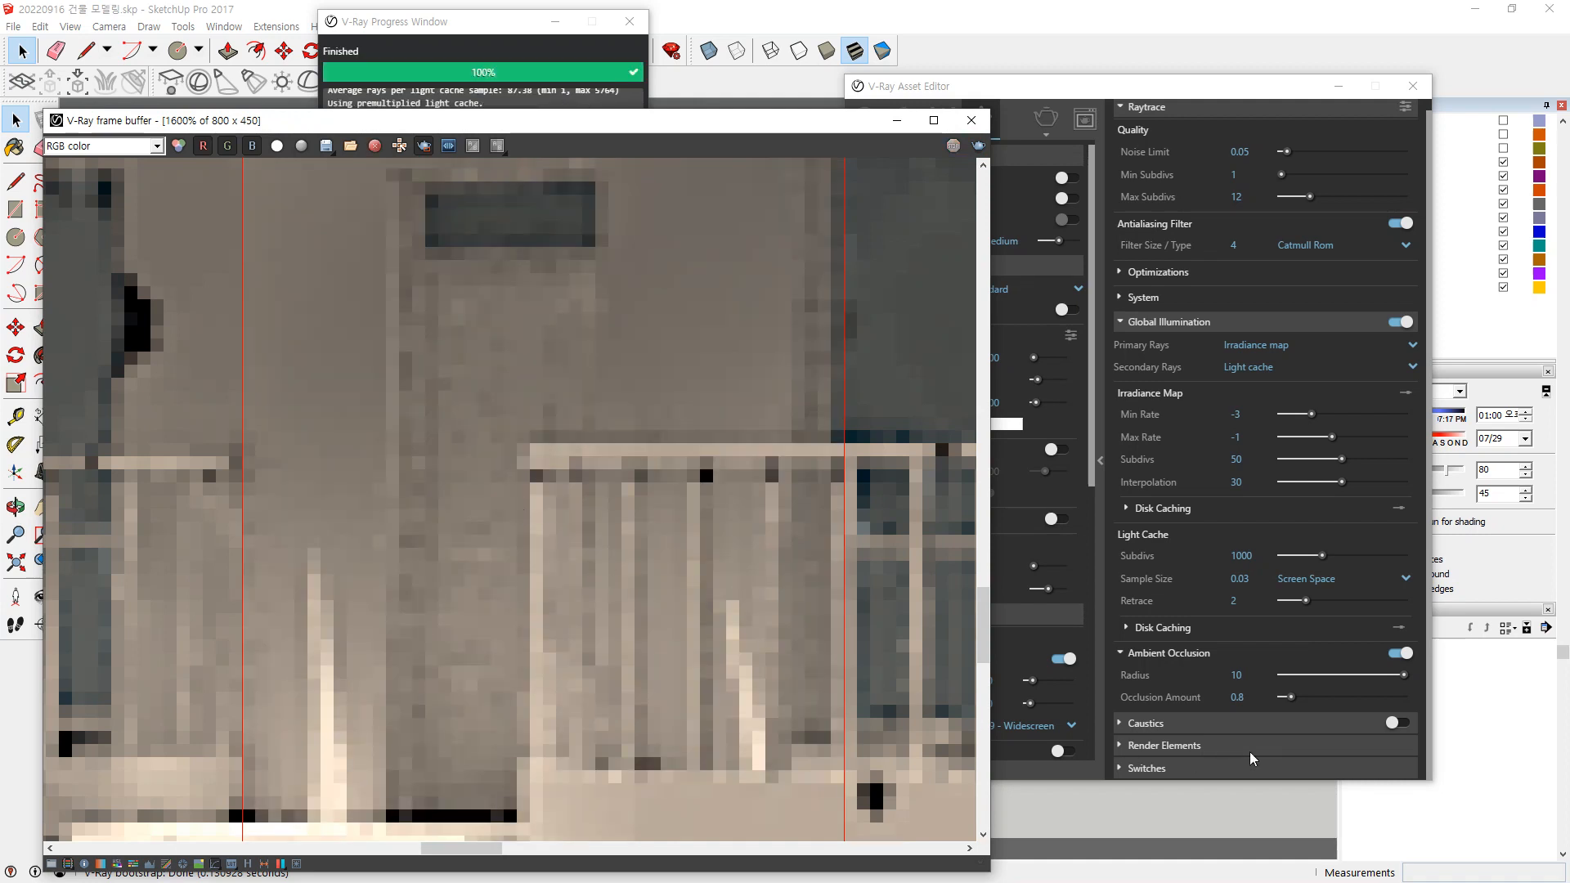
Set the Ambient Occlusion Radius to 3 and render the entrance region again.
{"action": "mouse_move", "coordinate": [1403, 675]}
{"action": "left_mouse_down"}
{"action": "mouse_move", "coordinate": [1311, 677]}
{"action": "mouse_move", "coordinate": [1335, 676]}
{"action": "left_mouse_up"}
{"action": "left_click", "coordinate": [1265, 671]}
{"action": "type", "text": "3"}
{"action": "key", "text": "Return"}
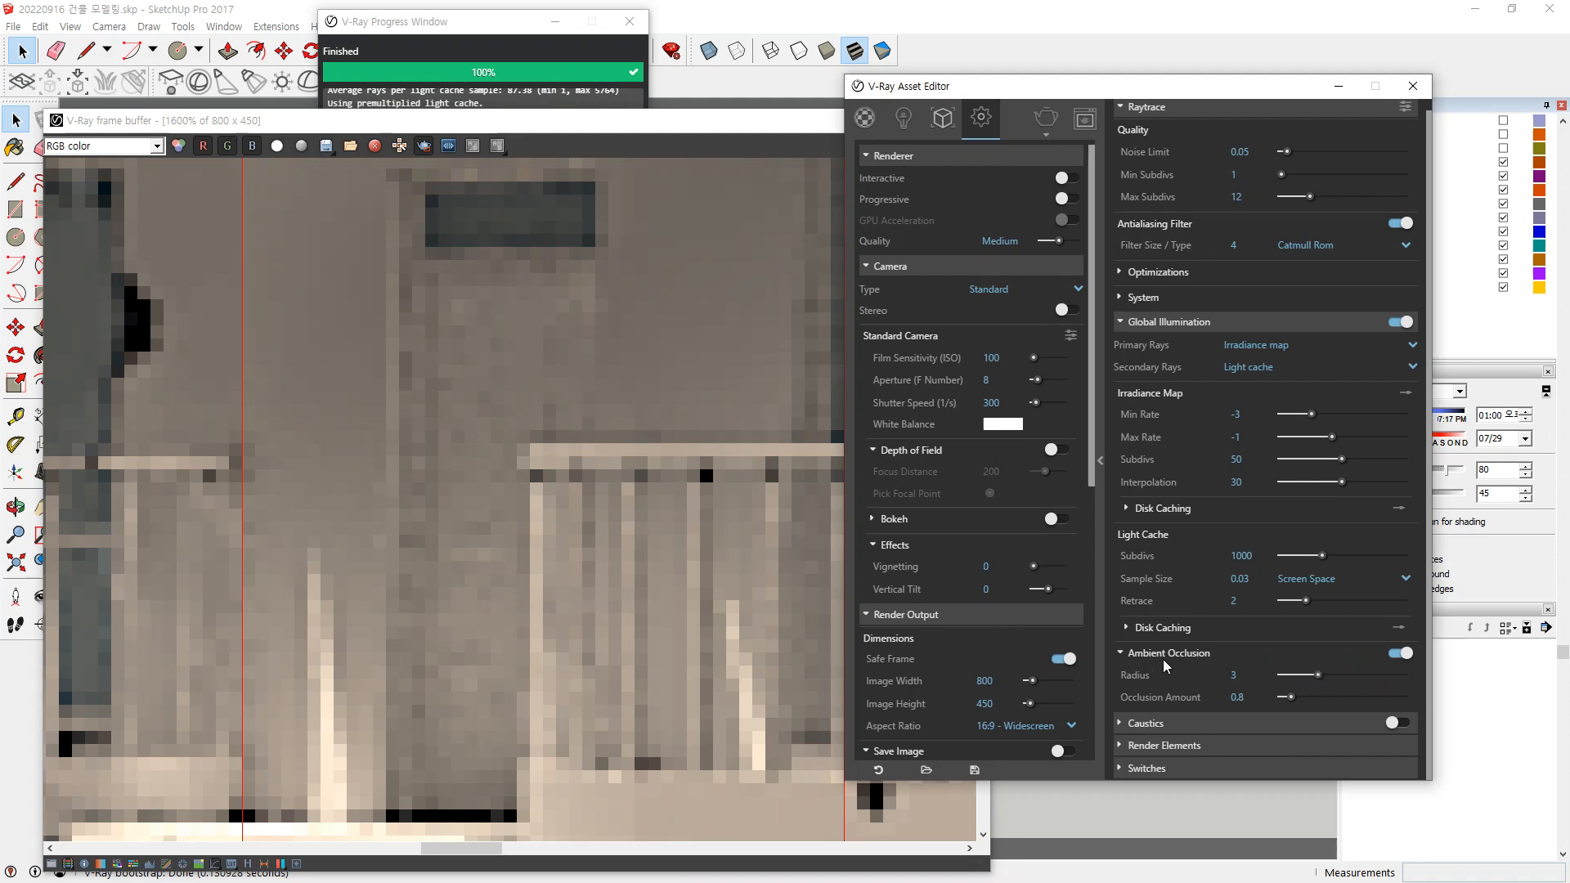
{"action": "left_click", "coordinate": [763, 121]}
{"action": "left_click", "coordinate": [978, 145]}
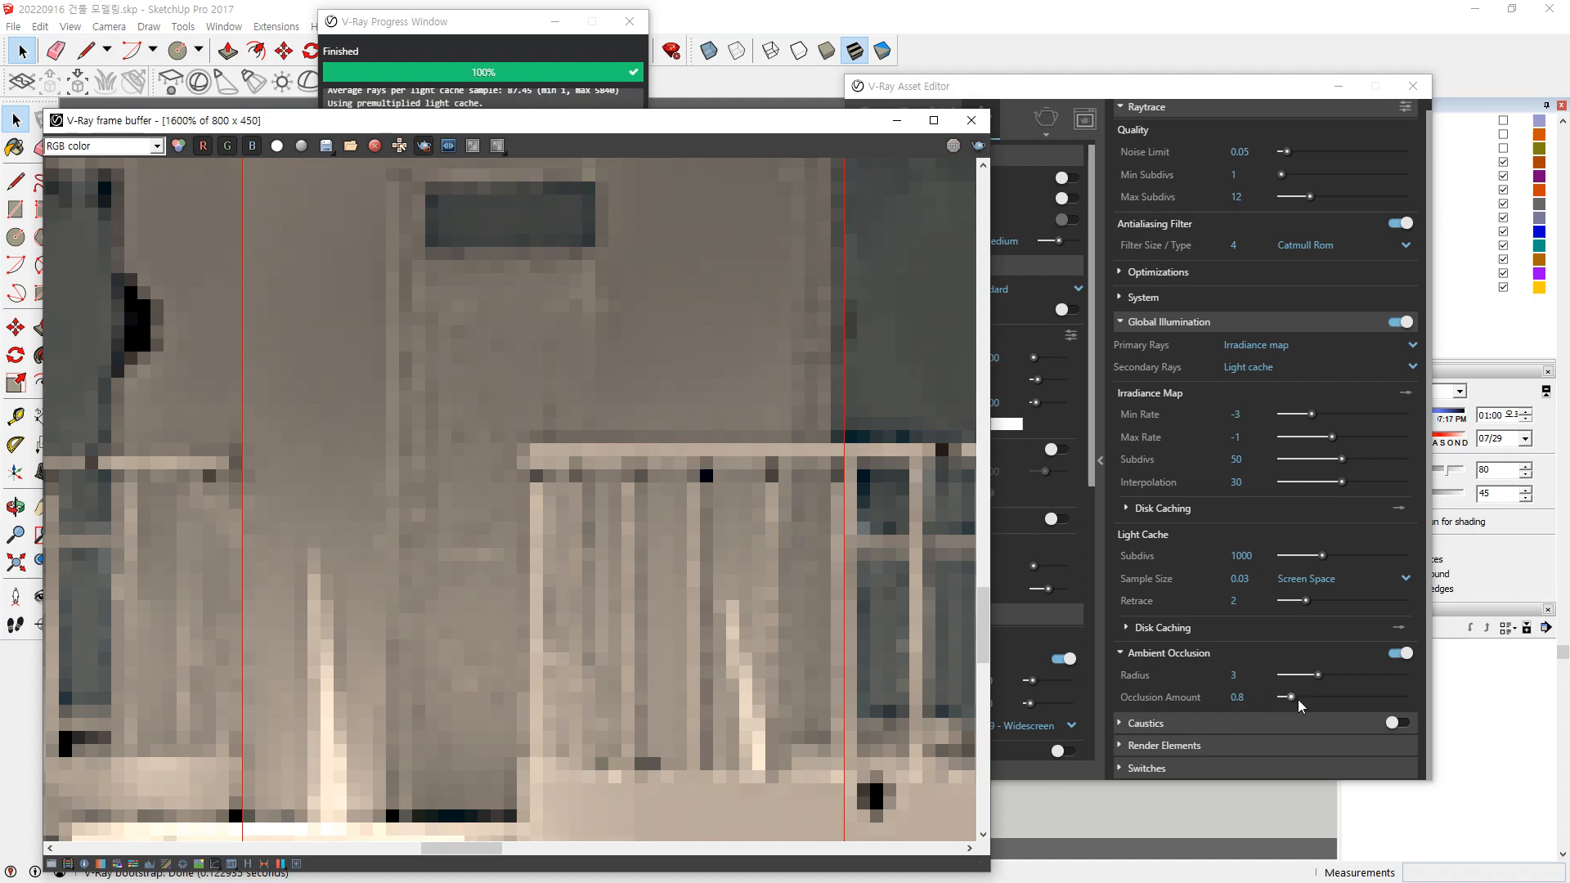
Raise the Ambient Occlusion's Occlusion Amount to 9.2 and render the entrance region again.
{"action": "left_click_drag", "start_coordinate": [1299, 700], "coordinate": [1396, 703]}
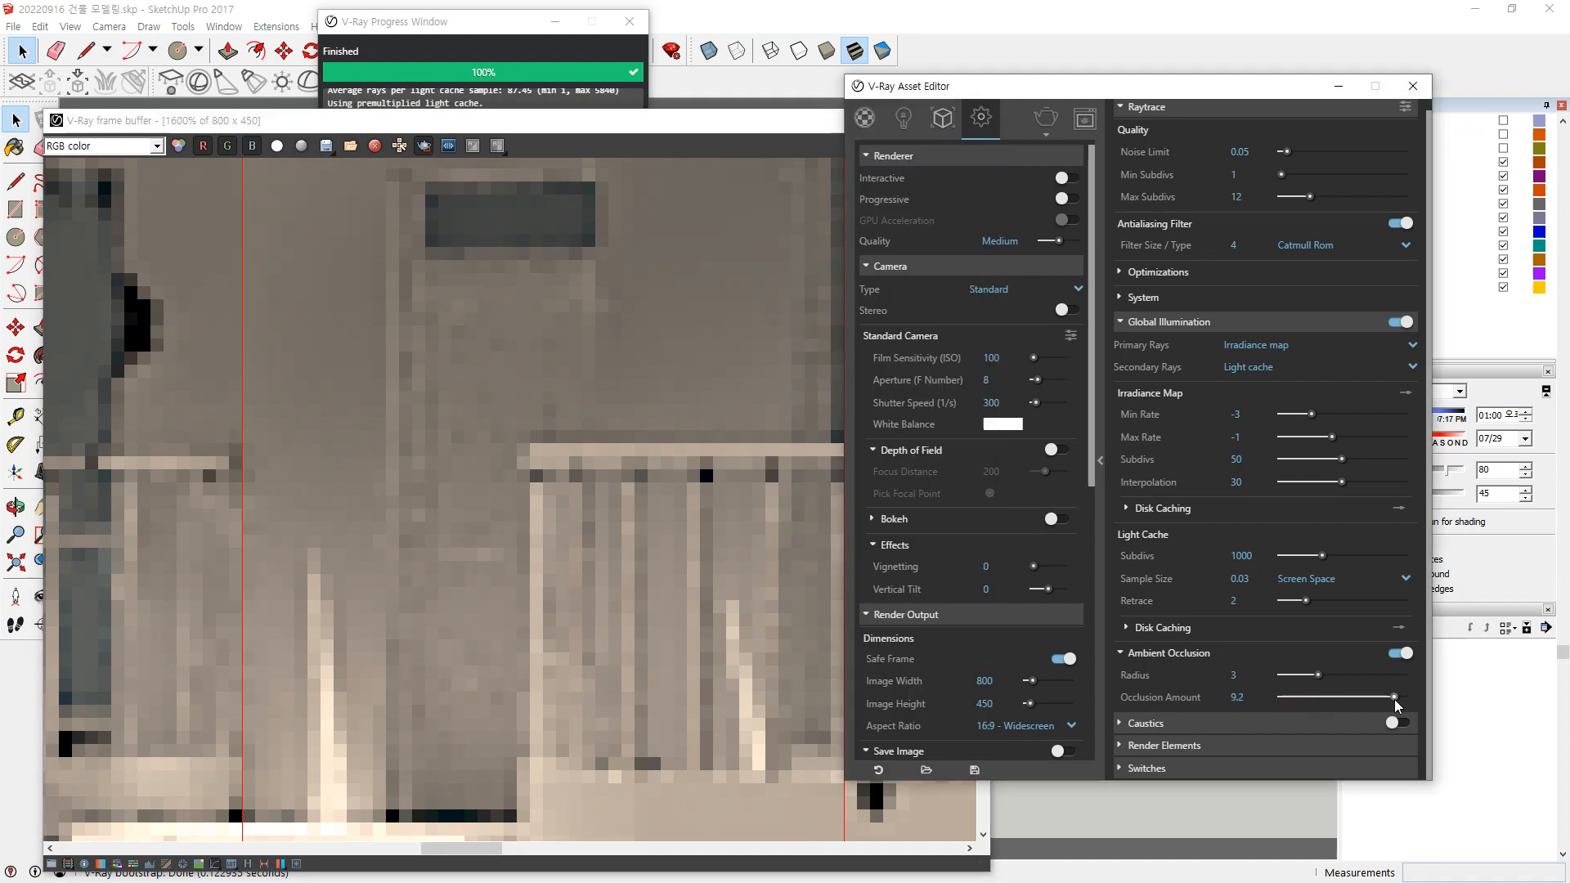
{"action": "left_click", "coordinate": [765, 248]}
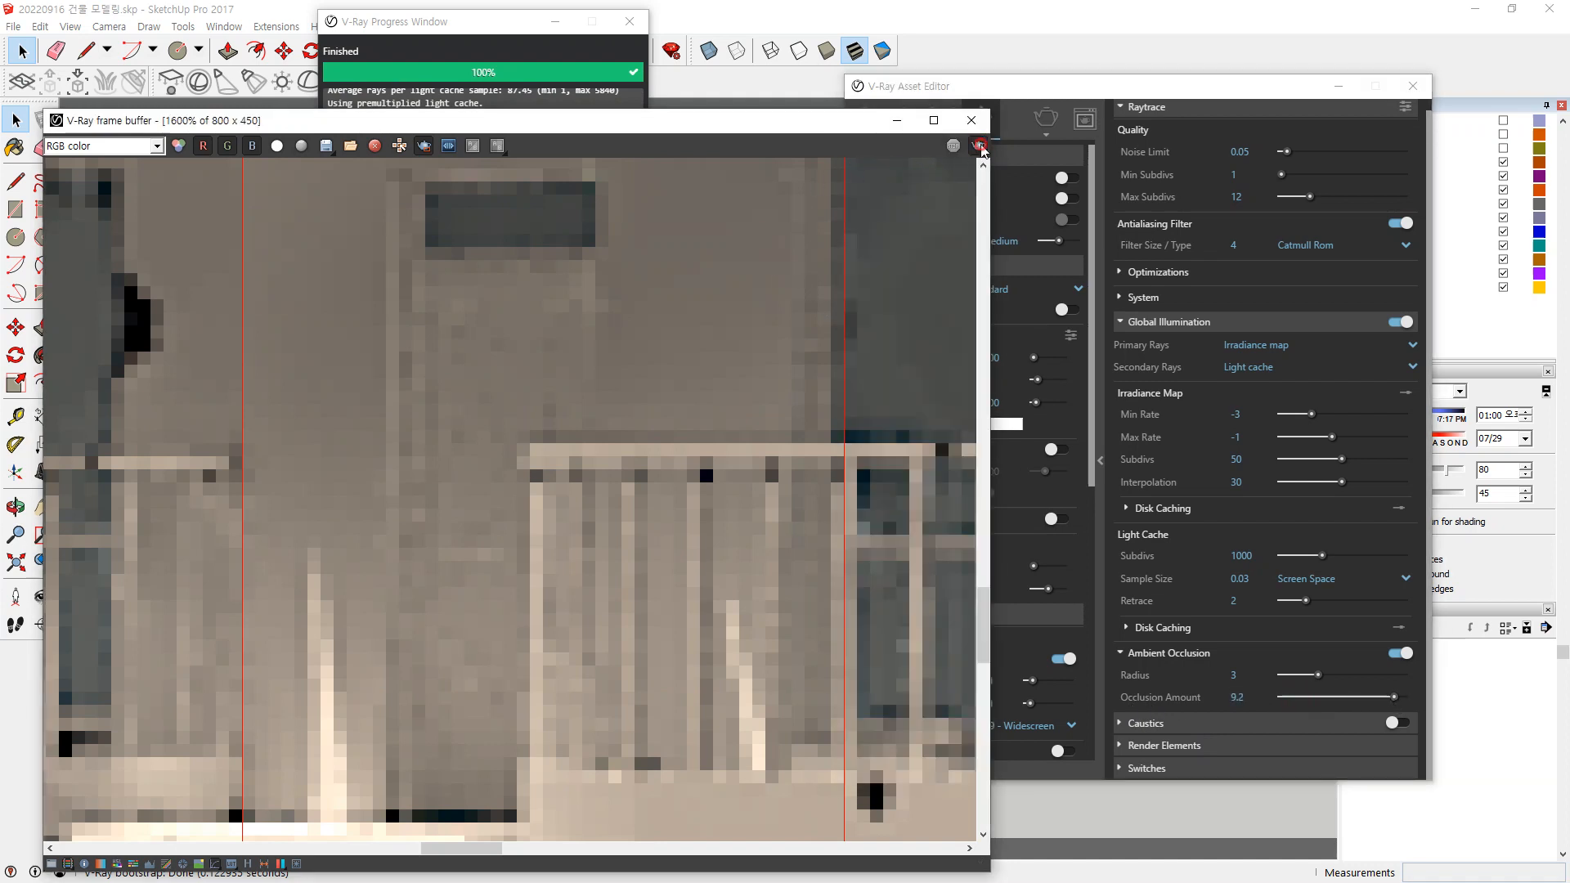
{"action": "left_click", "coordinate": [979, 145]}
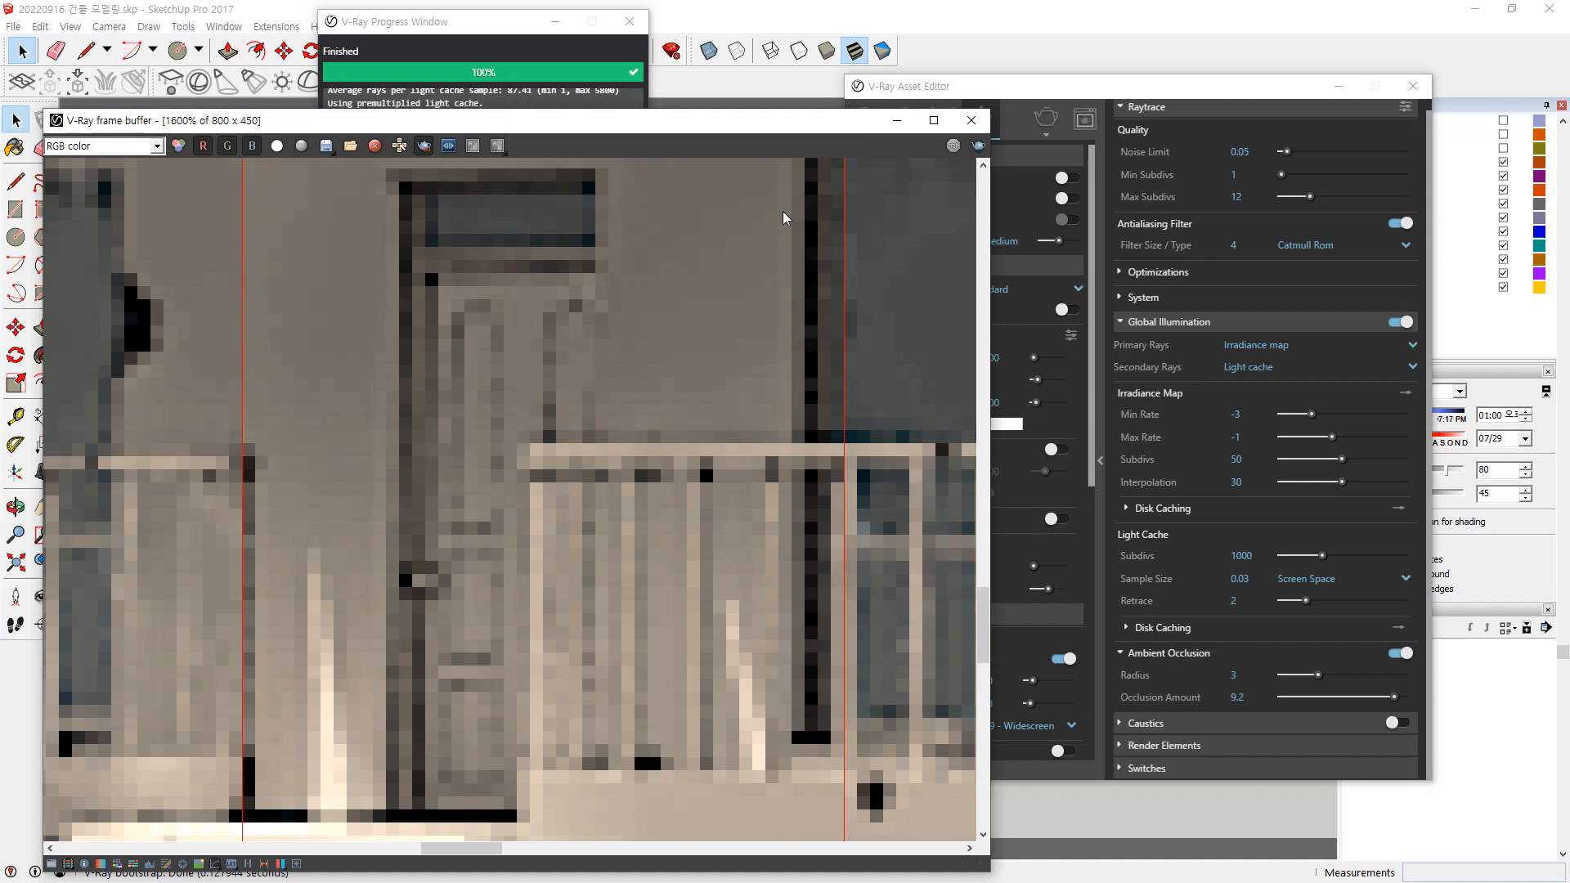
Render a new region across the two upper floors' windows and balconies and inspect it up close.
{"action": "scroll", "coordinate": [782, 211], "scroll_direction": "down", "scroll_amount": 2}
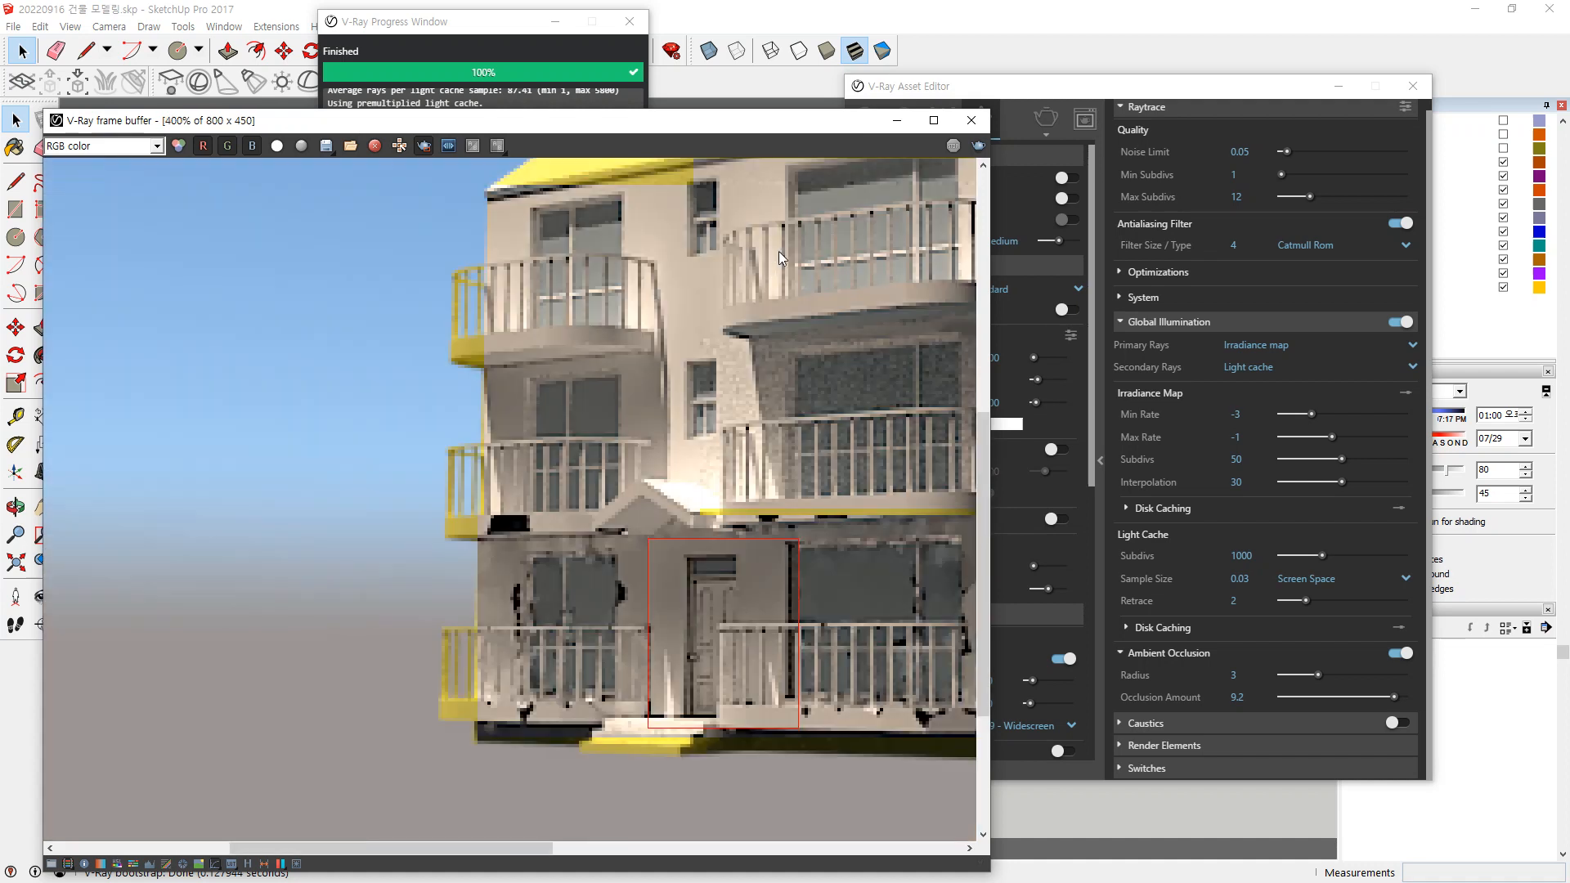
{"action": "middle_click_drag", "start_coordinate": [673, 286], "coordinate": [399, 414]}
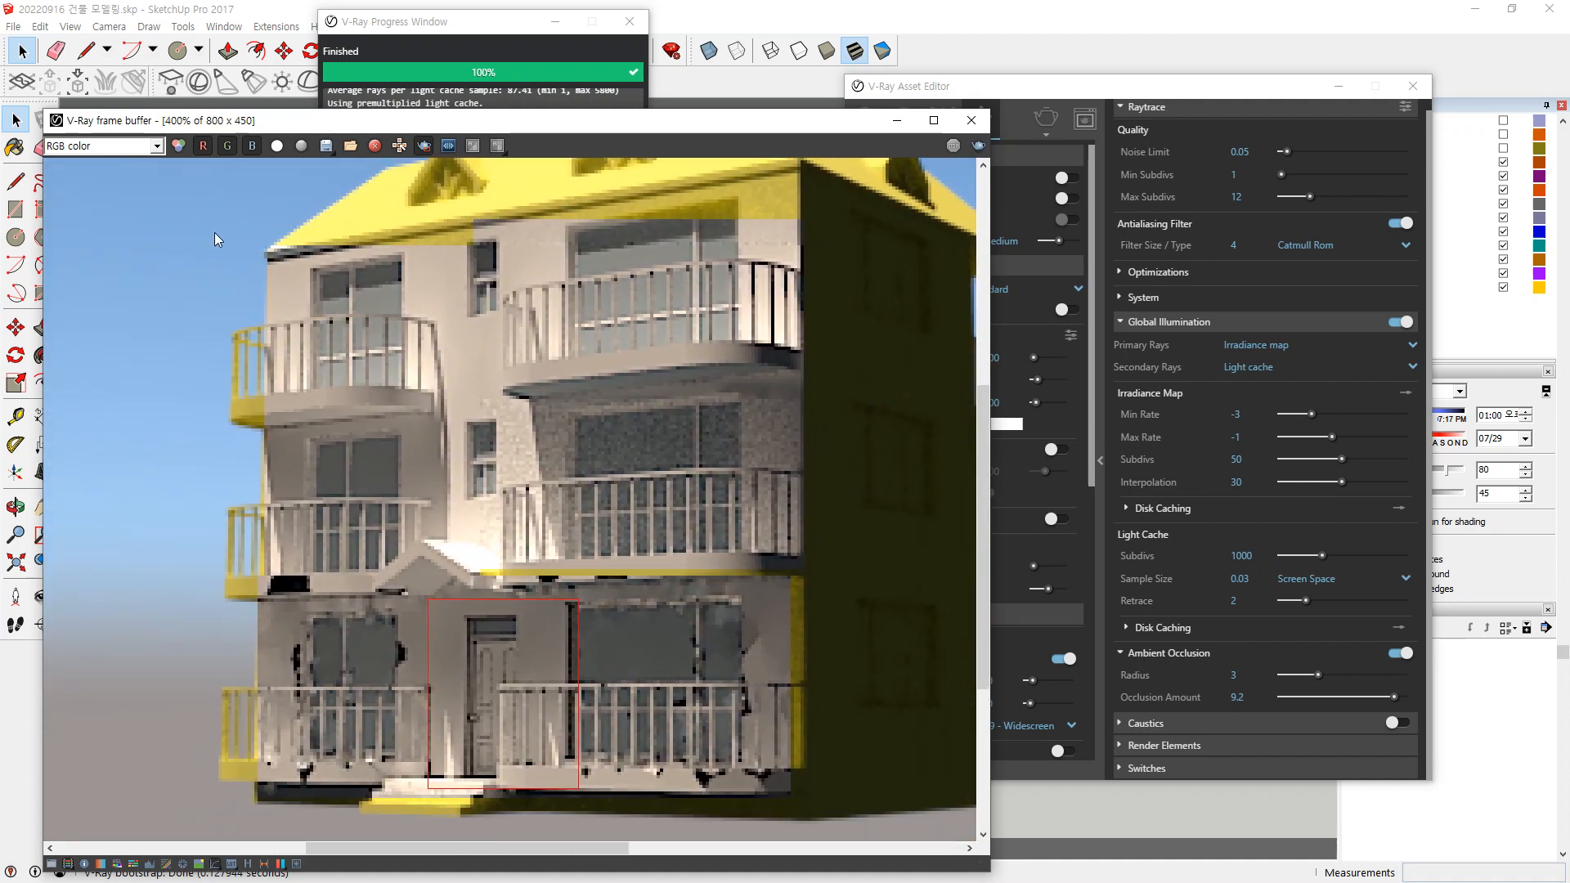
{"action": "left_click_drag", "start_coordinate": [284, 265], "coordinate": [691, 554]}
{"action": "left_click", "coordinate": [985, 145]}
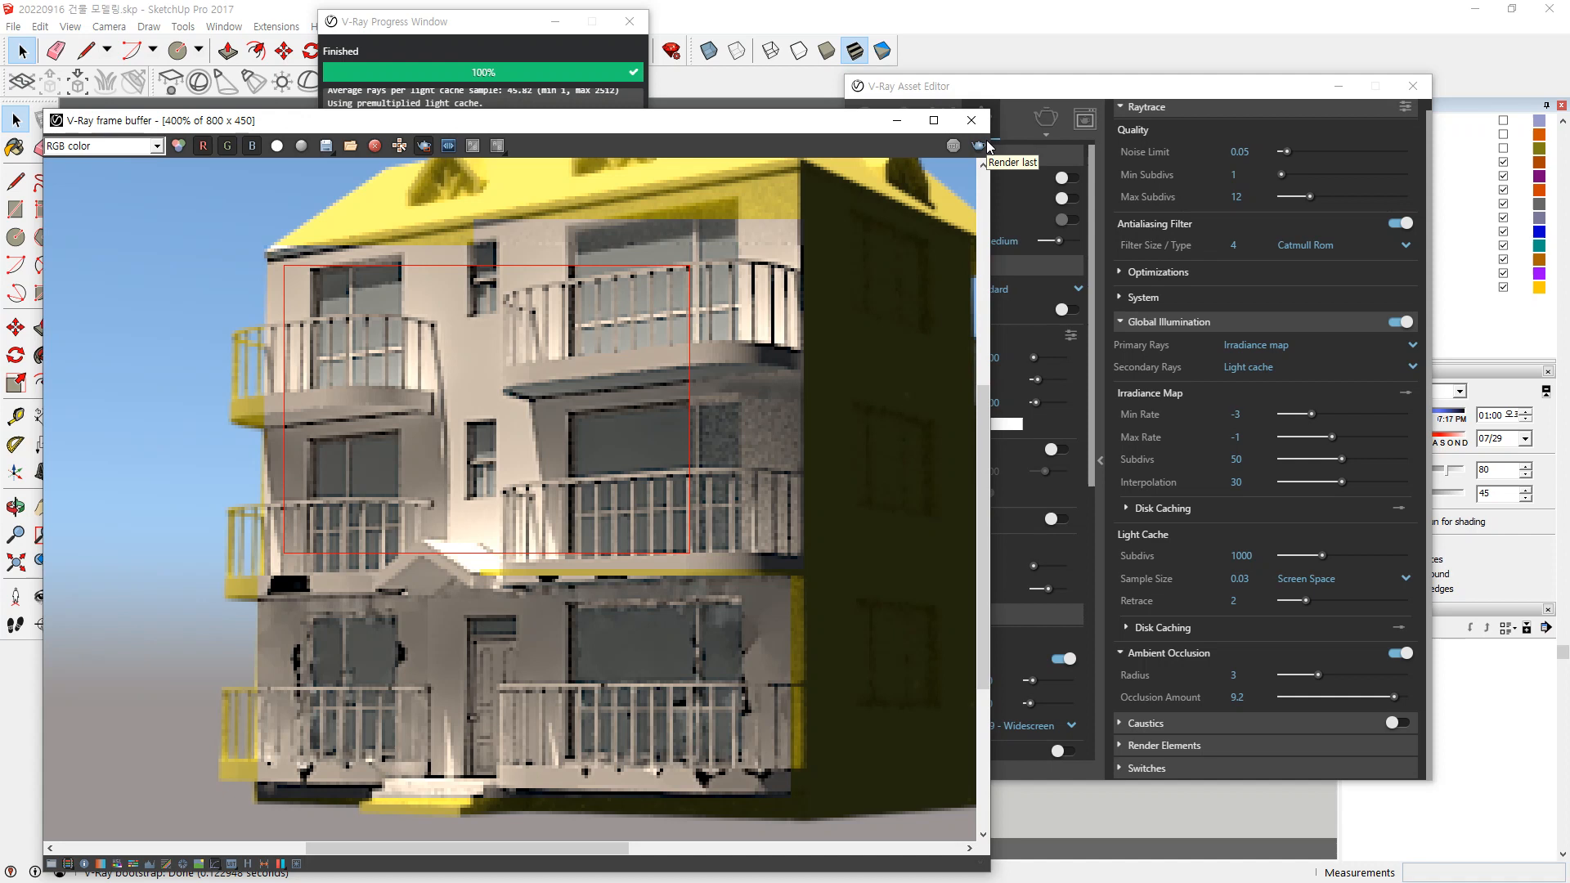
{"action": "scroll", "coordinate": [415, 430], "scroll_direction": "up", "scroll_amount": 1}
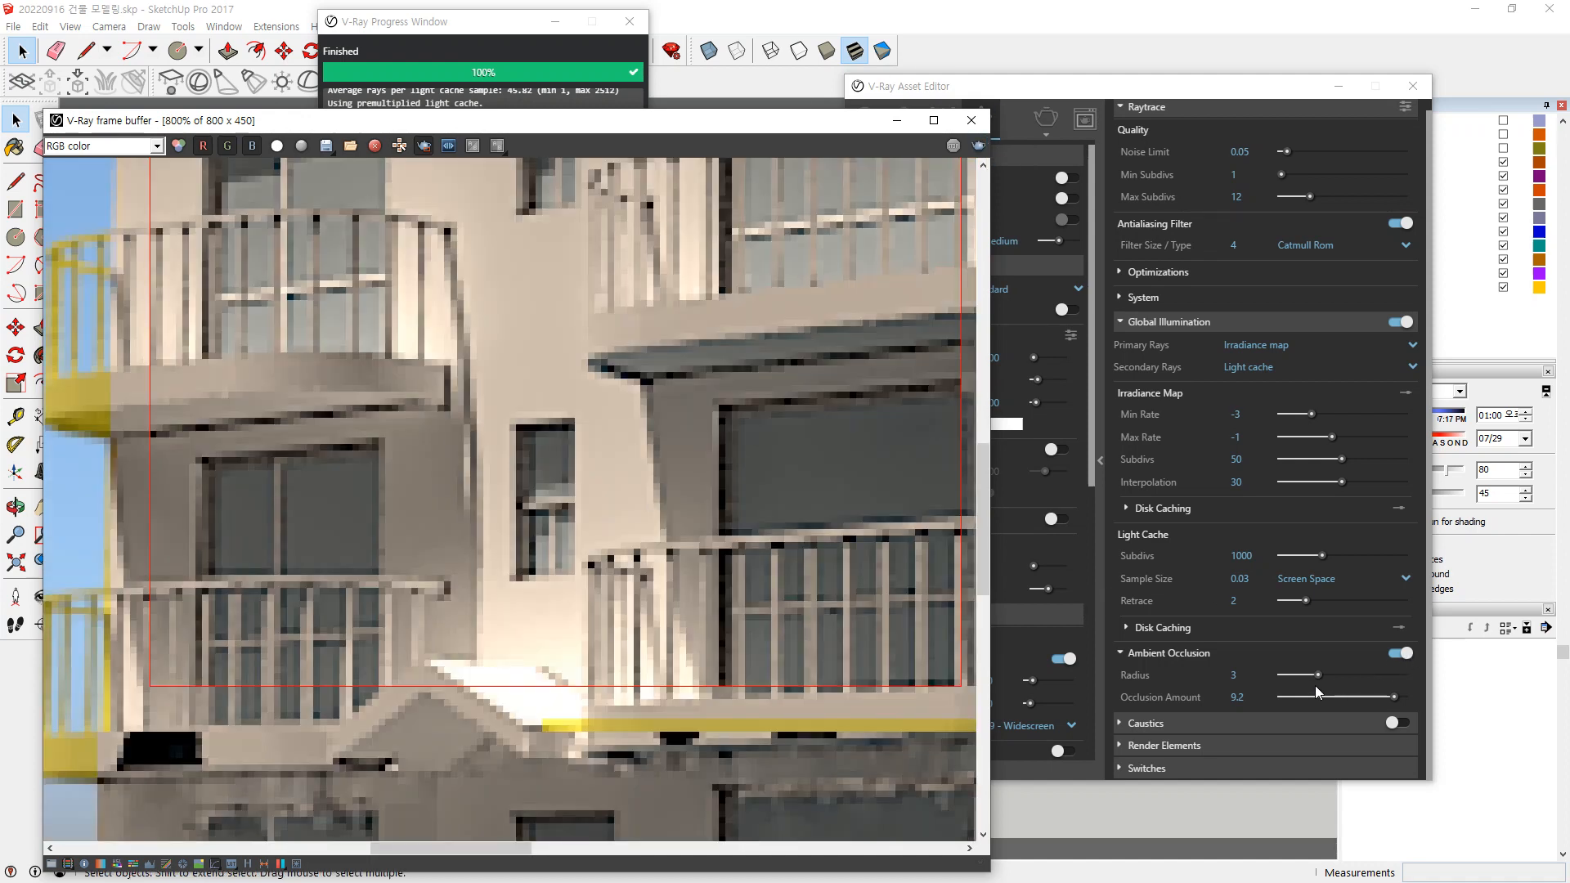
Set the Ambient Occlusion Radius to 10 and render the upper-floor region again.
{"action": "left_click_drag", "start_coordinate": [1324, 679], "coordinate": [1405, 674]}
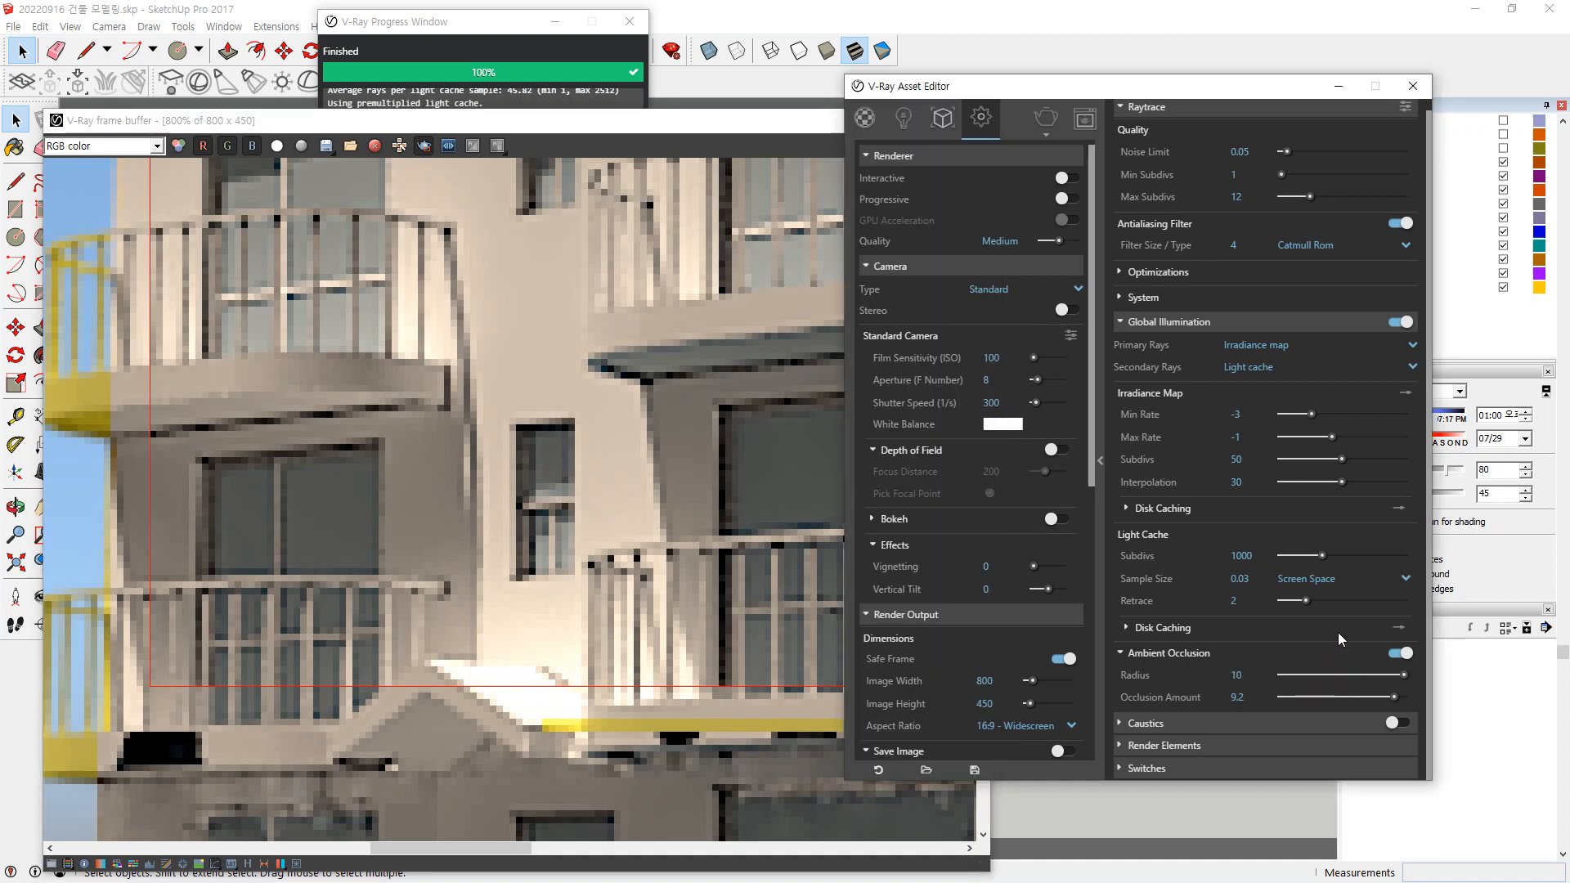
{"action": "left_click", "coordinate": [478, 235]}
{"action": "left_click", "coordinate": [977, 147]}
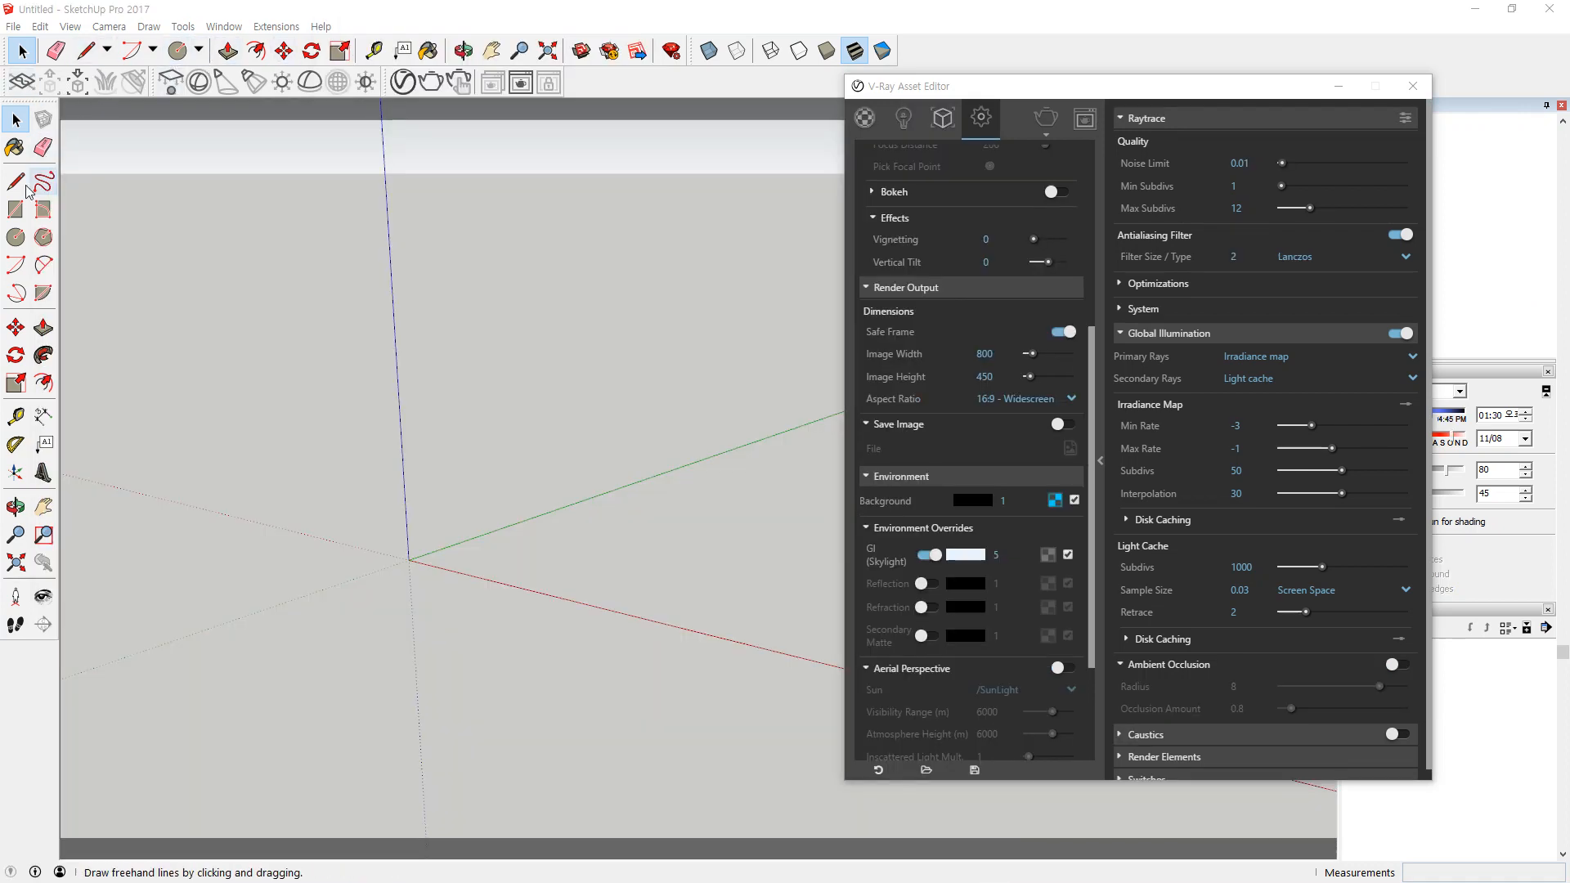
Draw a 500 by 500 square on the ground plane starting from the origin.
{"action": "left_click", "coordinate": [15, 209]}
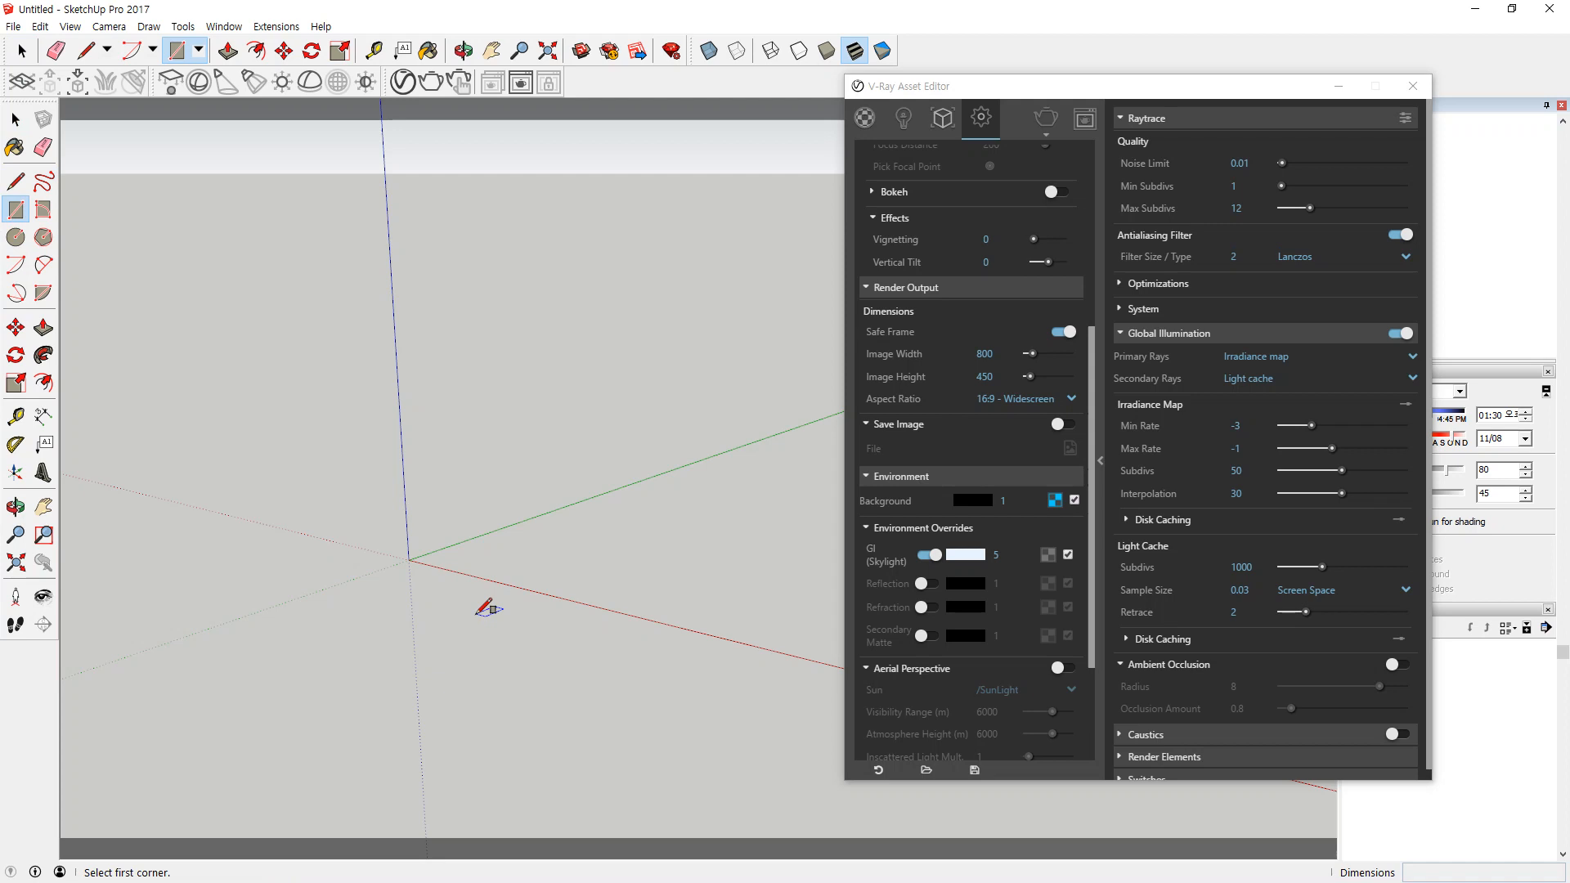
{"action": "left_click", "coordinate": [408, 560]}
{"action": "type", "text": "500,500"}
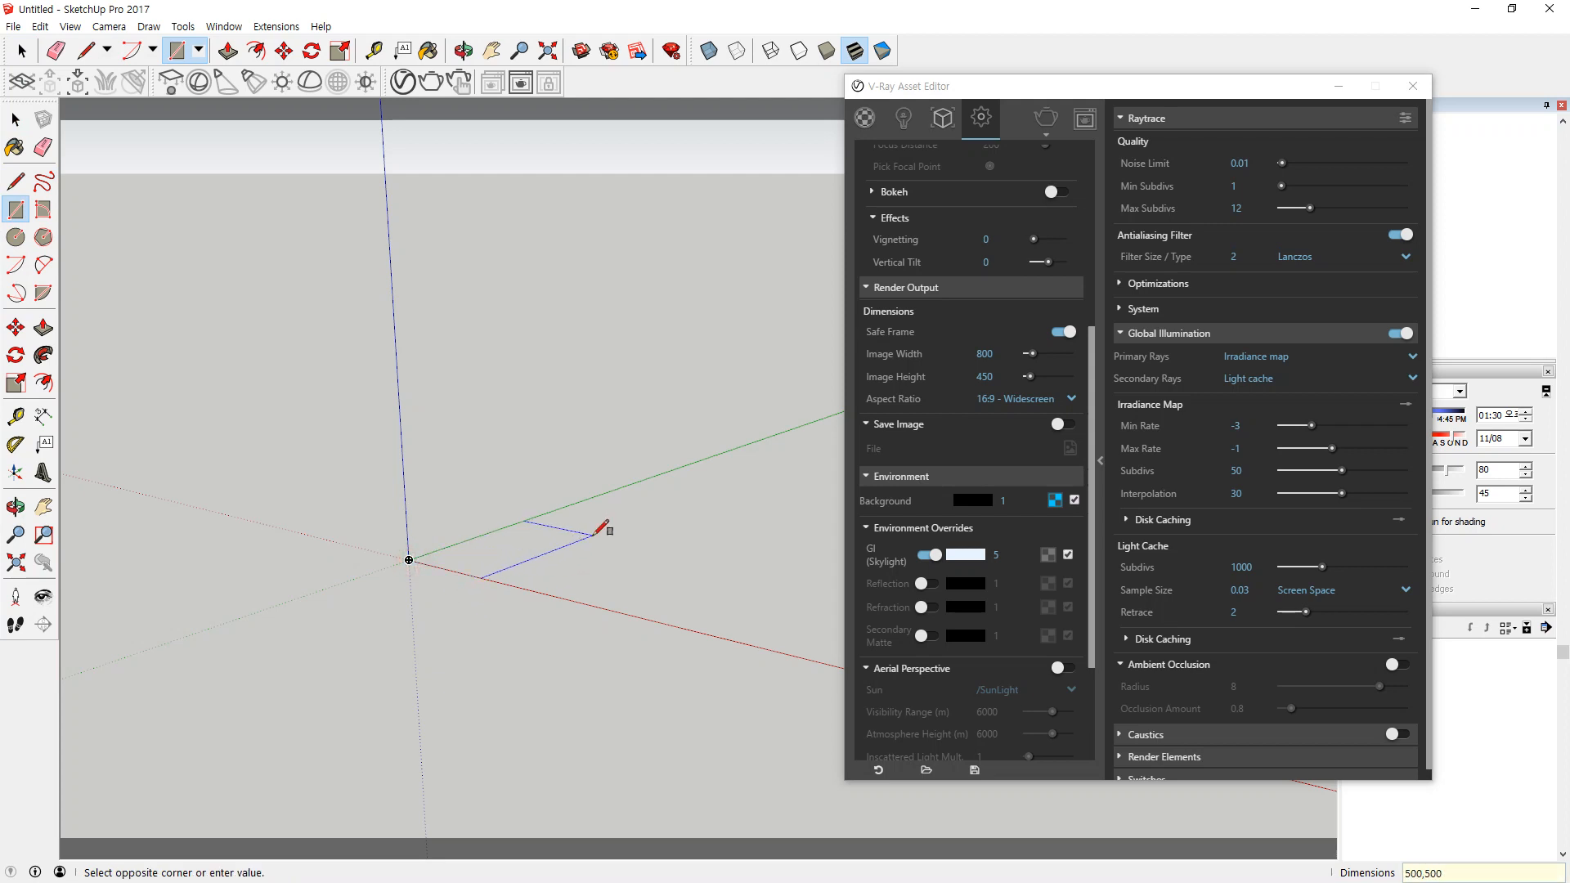
{"action": "key", "text": "Return"}
{"action": "scroll", "coordinate": [487, 564], "scroll_direction": "up", "scroll_amount": 5}
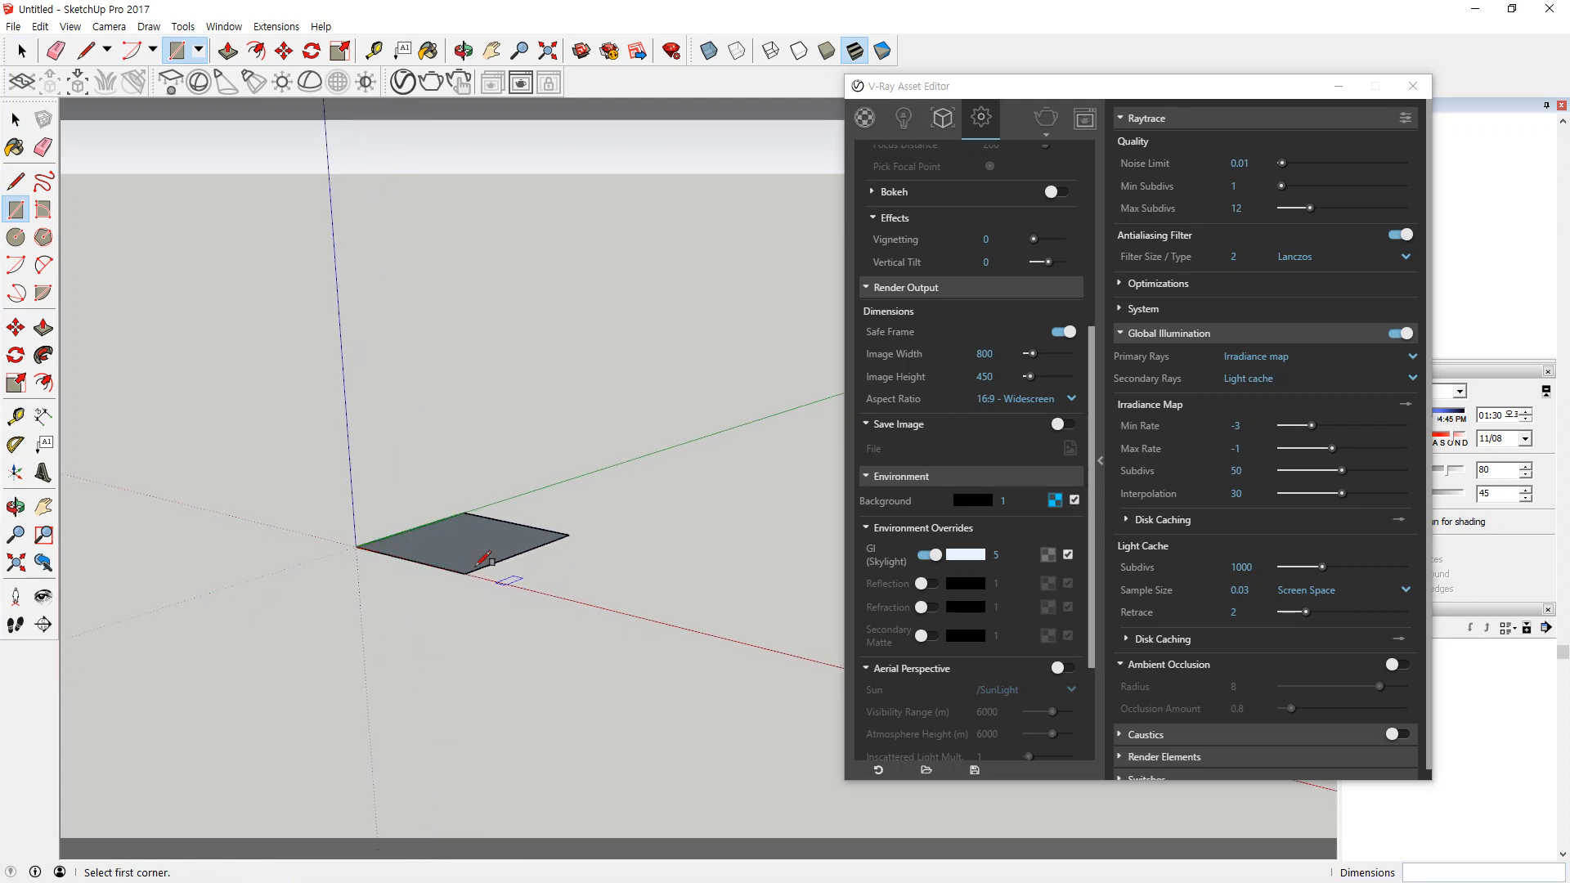
Reverse the square's face so its front side points up.
{"action": "middle_click_drag", "start_coordinate": [470, 551], "coordinate": [450, 707]}
{"action": "key", "text": "space"}
{"action": "right_click", "coordinate": [450, 522]}
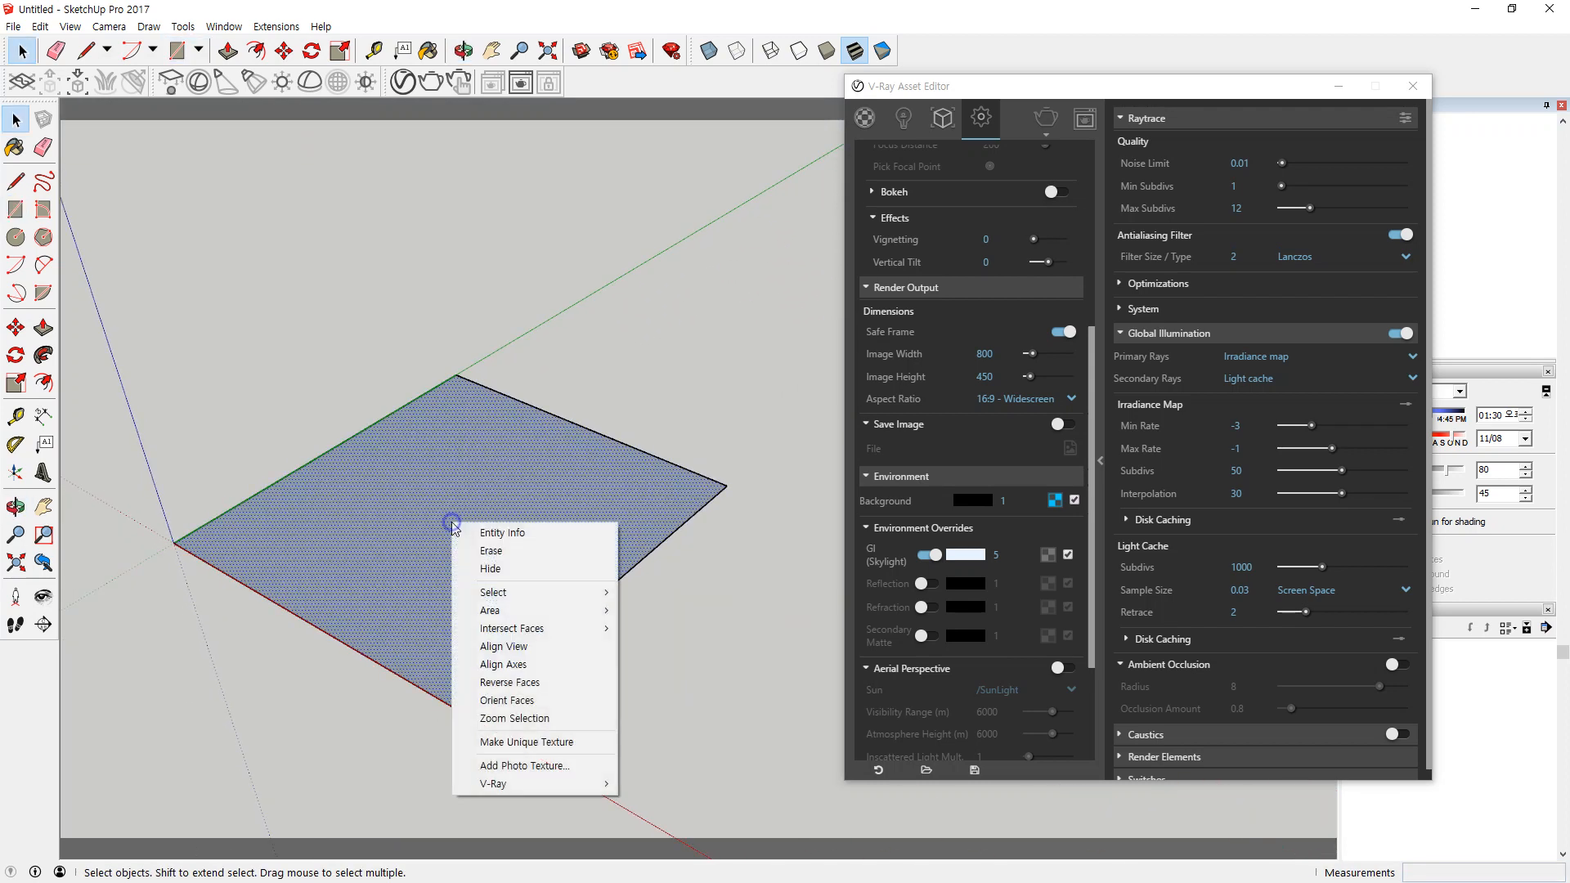
{"action": "key", "text": "r"}
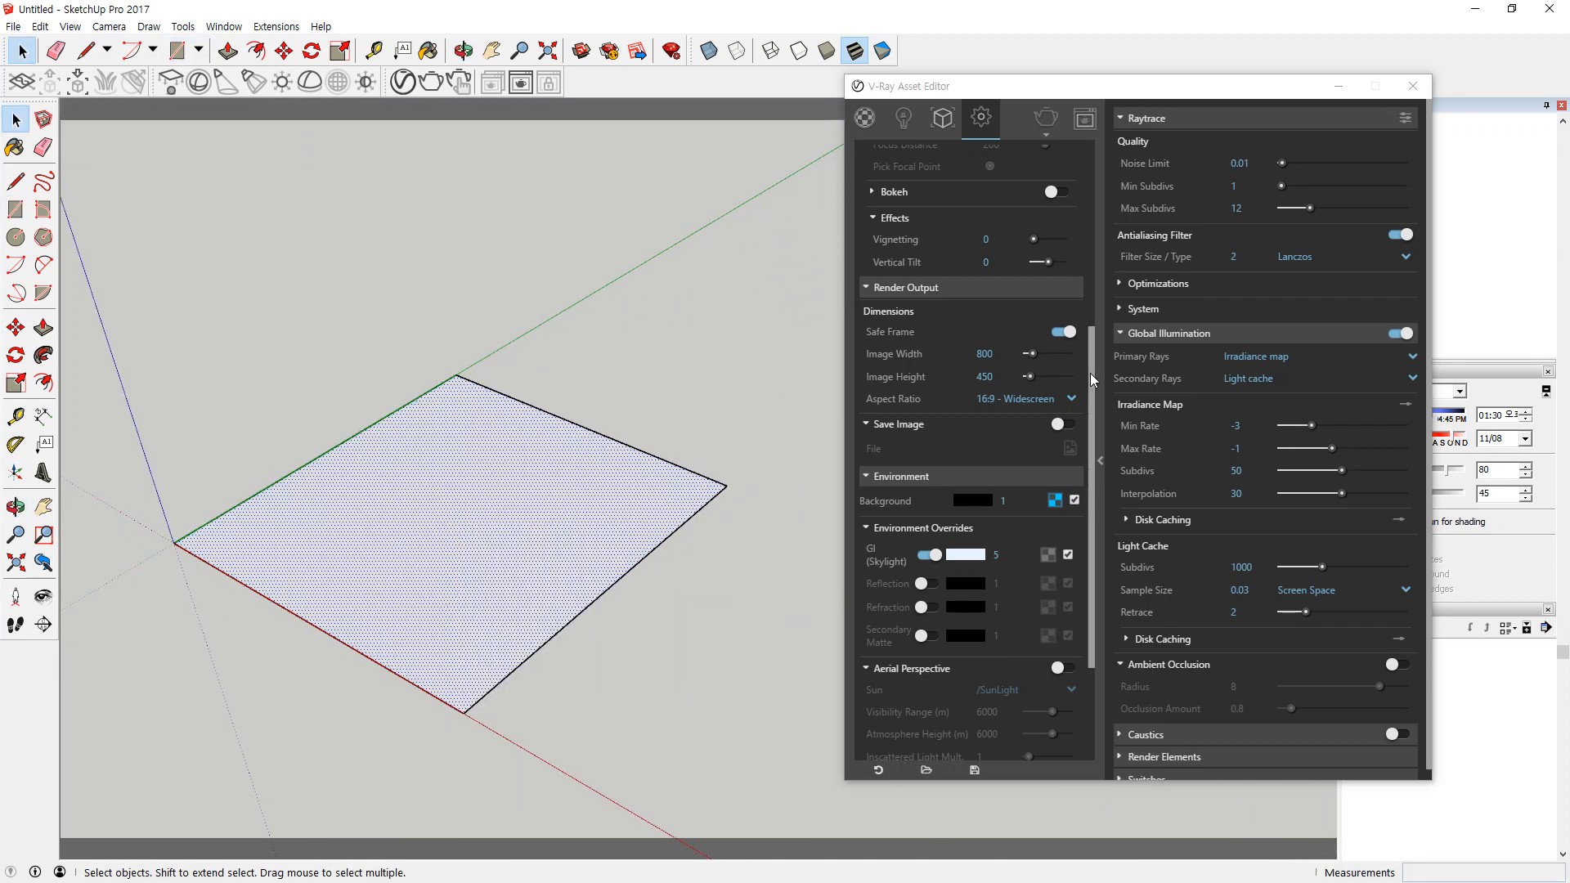
Paint the square face with dark red Color A08 and repaint it with dark blue Color I08.
{"action": "left_click_drag", "start_coordinate": [1231, 89], "coordinate": [1082, 615]}
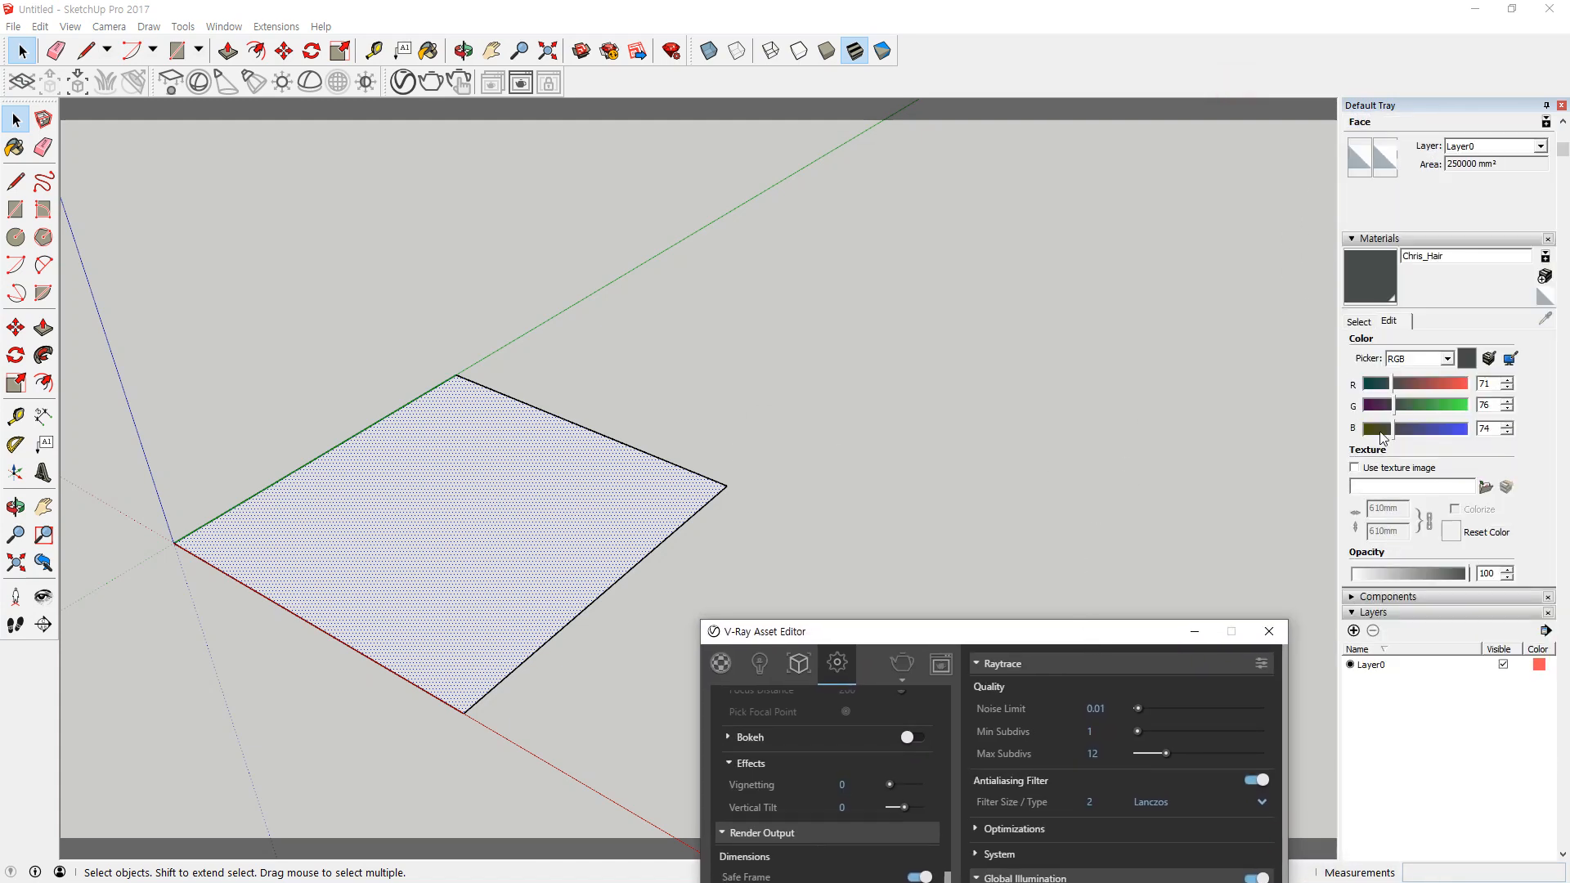
{"action": "left_click", "coordinate": [1359, 322]}
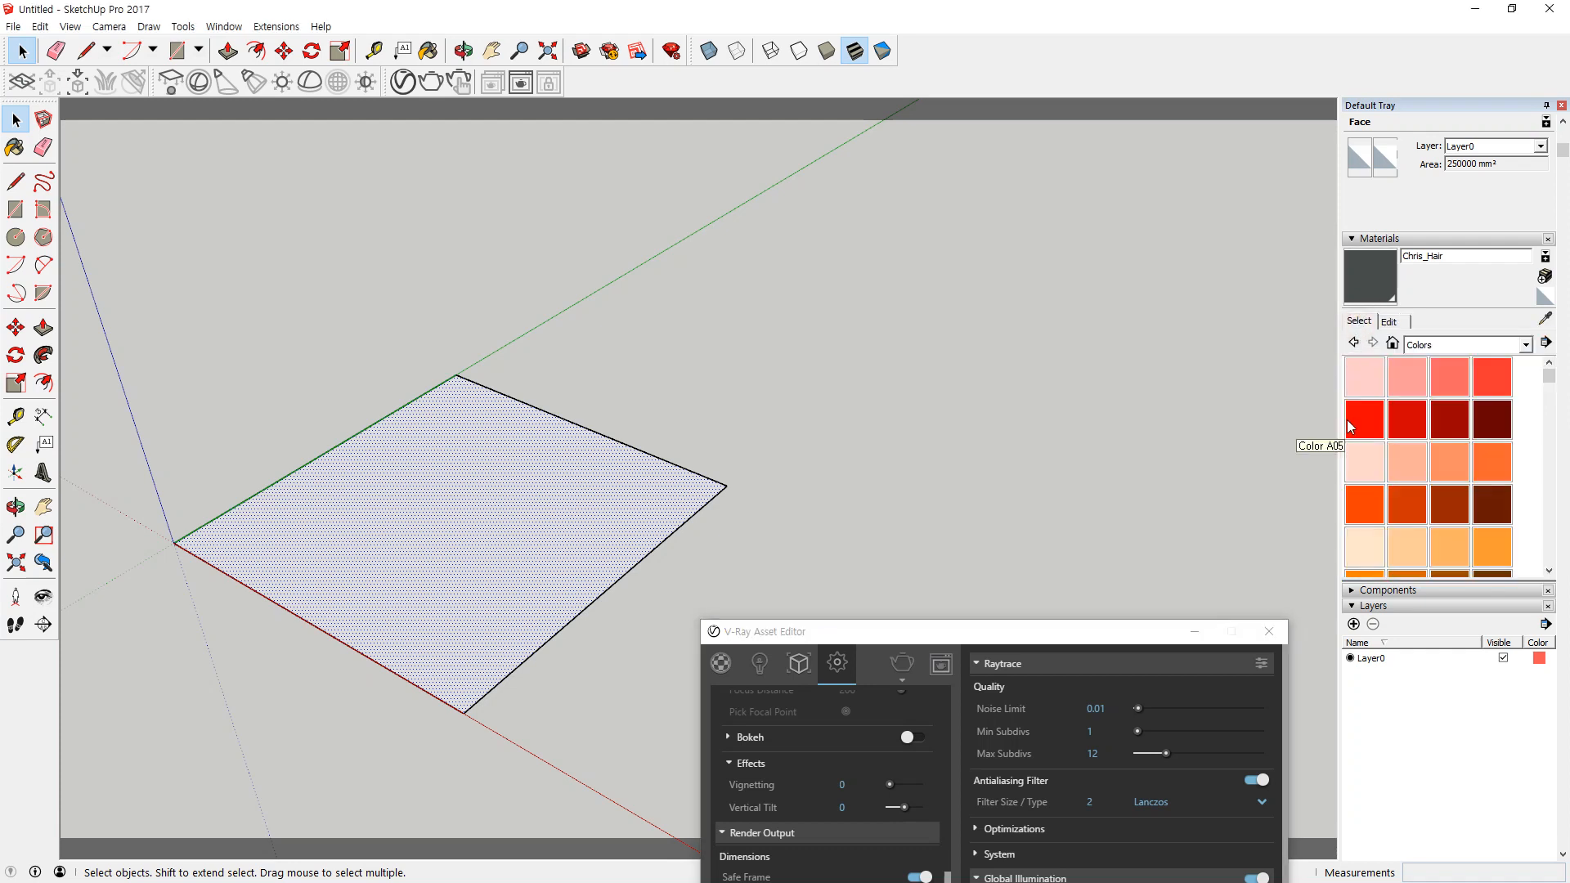
{"action": "left_click", "coordinate": [1501, 424]}
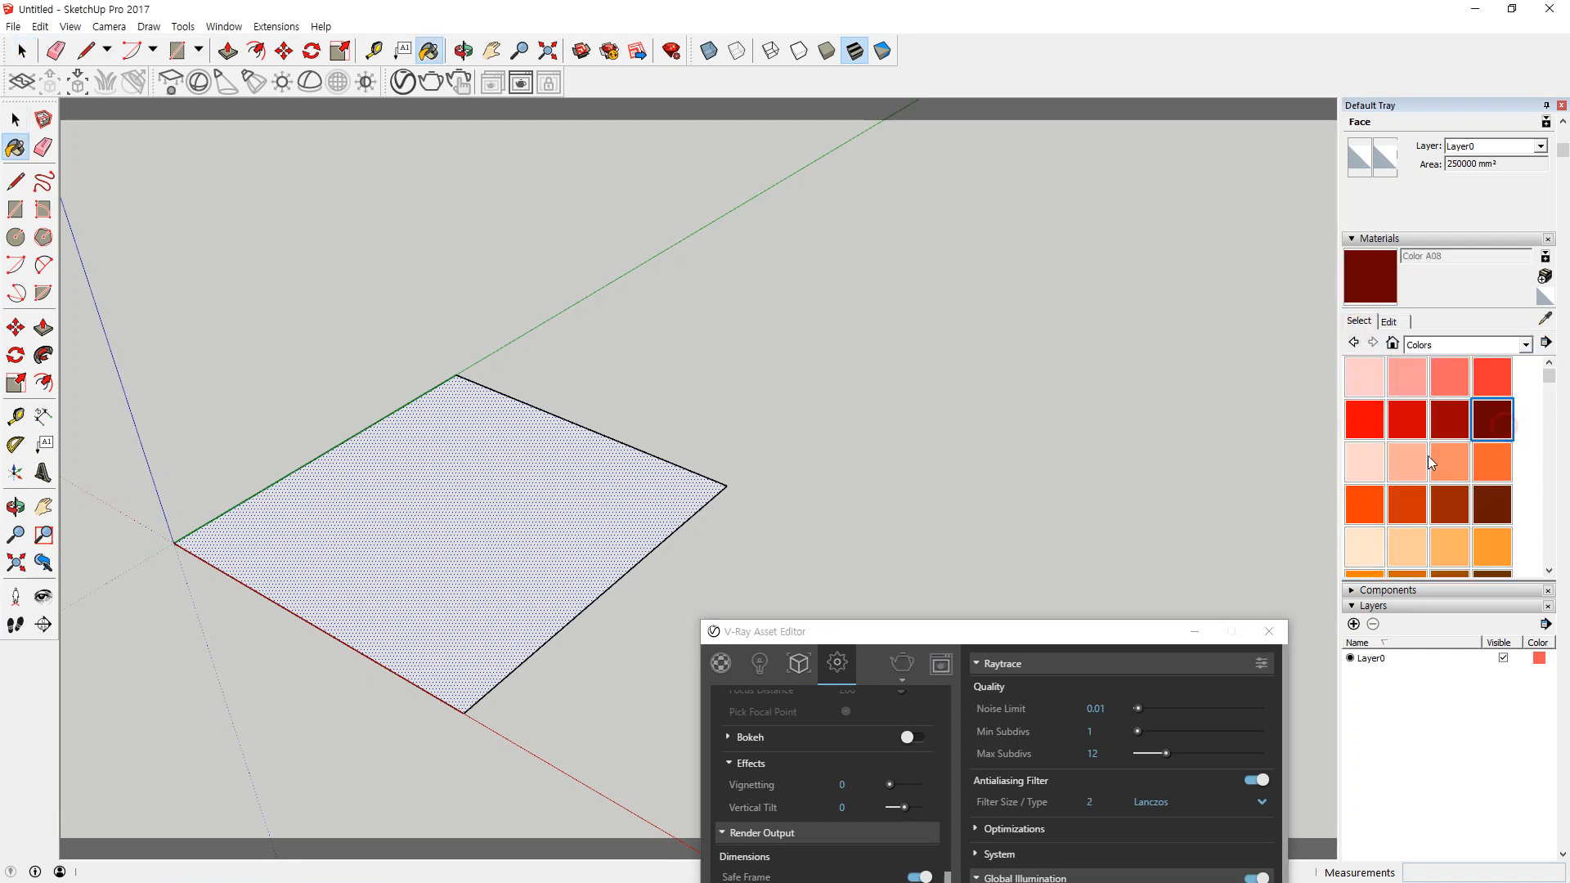
{"action": "left_click", "coordinate": [575, 504]}
{"action": "scroll", "coordinate": [1399, 475], "scroll_direction": "down", "scroll_amount": 8}
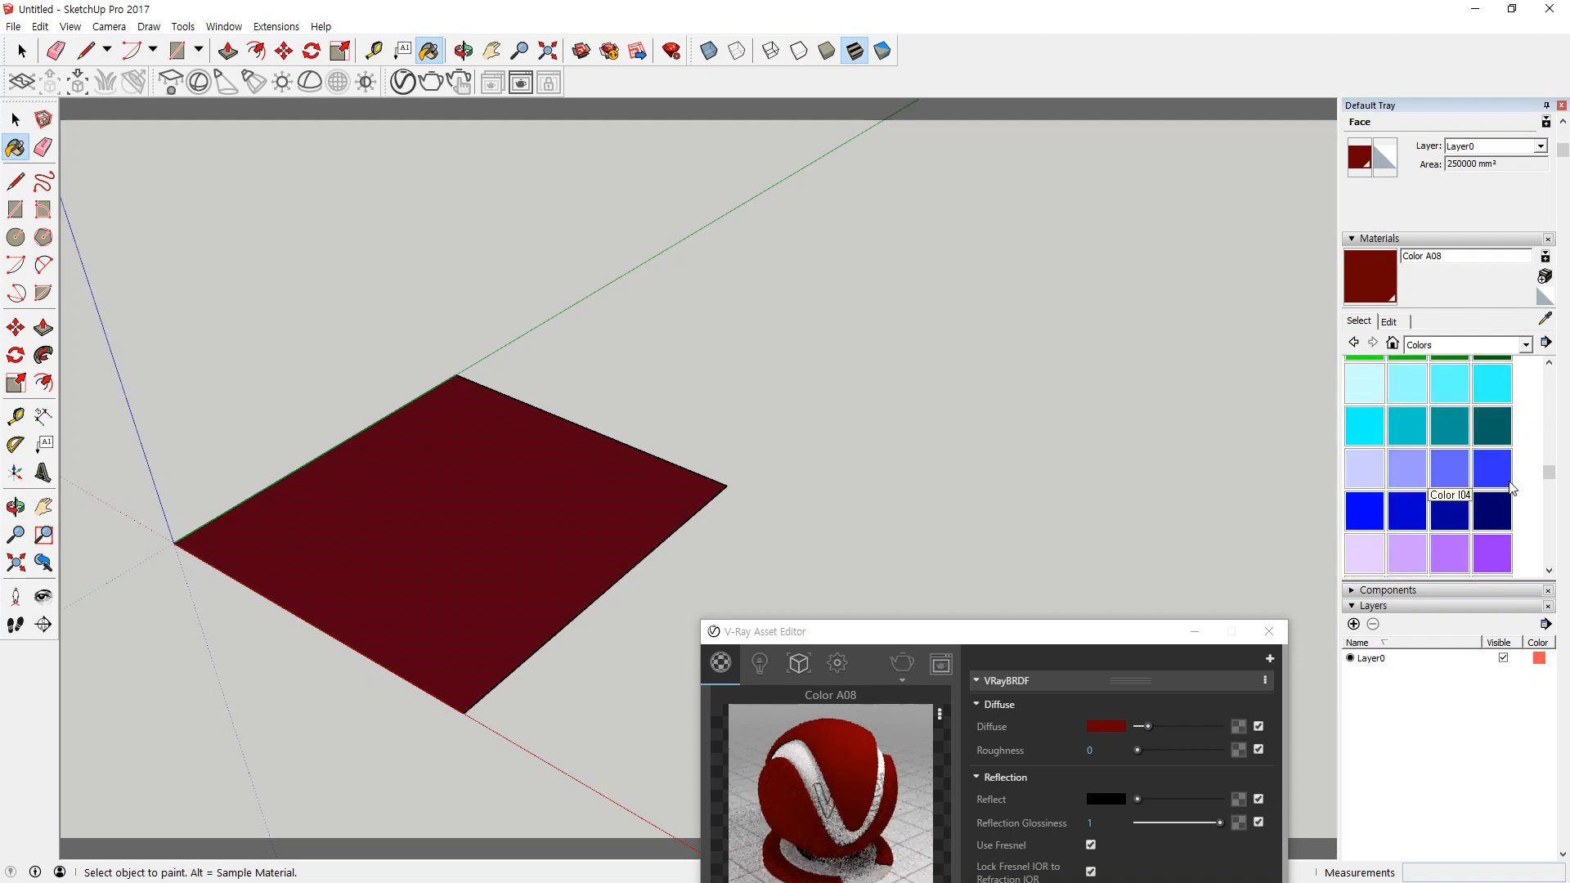
{"action": "left_click", "coordinate": [602, 507]}
{"action": "middle_click_drag", "start_coordinate": [501, 603], "coordinate": [390, 704]}
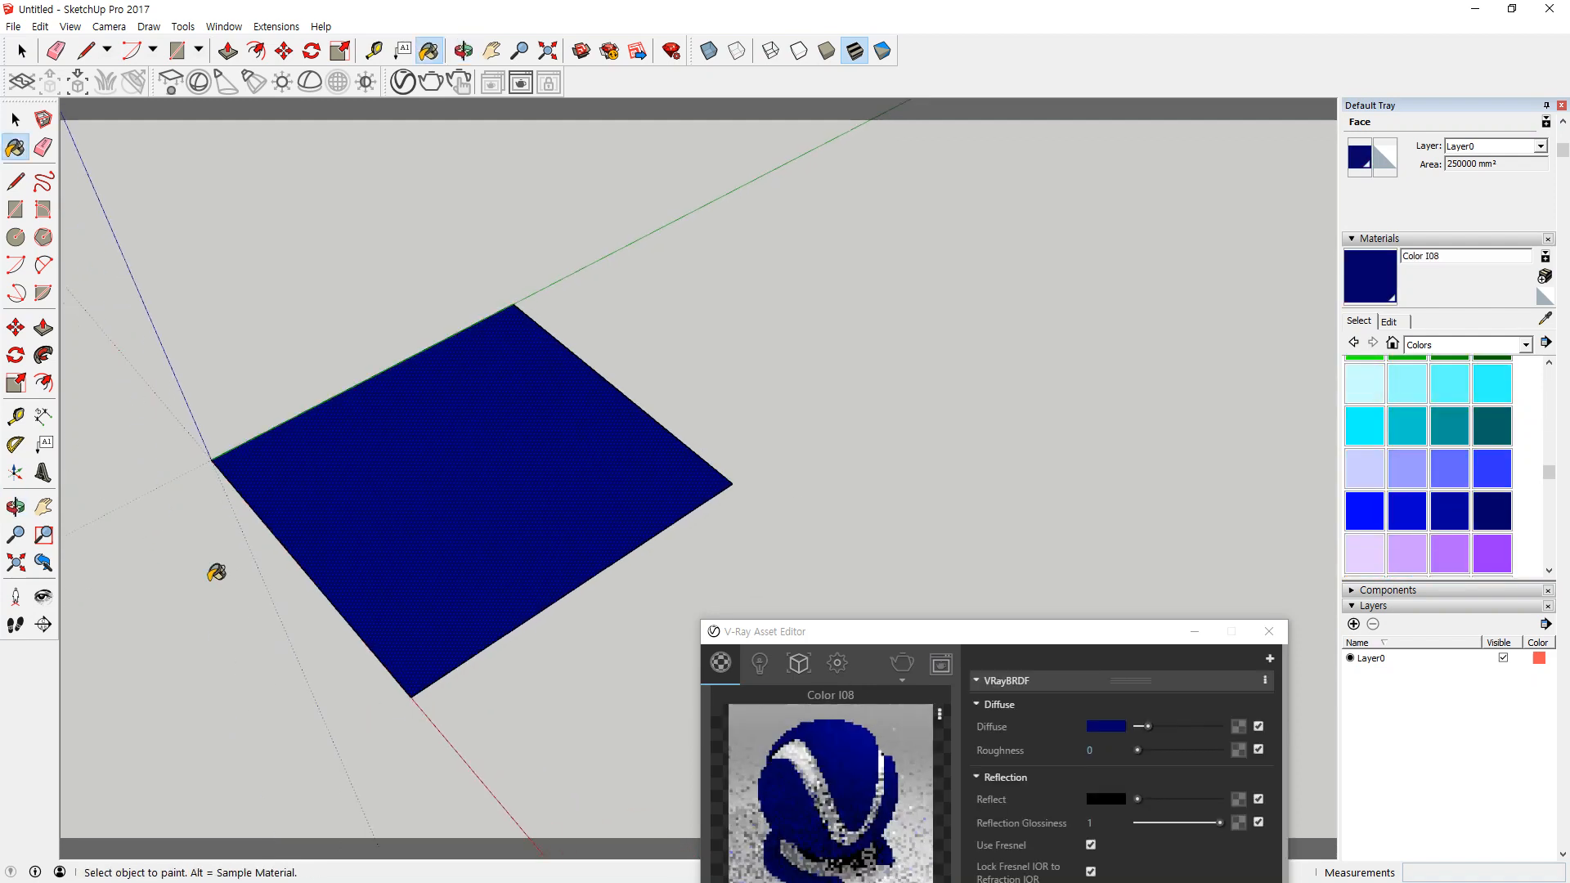
{"action": "key", "text": "space"}
{"action": "double_click", "coordinate": [480, 480]}
{"action": "right_click", "coordinate": [480, 480]}
{"action": "left_click", "coordinate": [821, 507]}
{"action": "left_click", "coordinate": [821, 507]}
{"action": "middle_click_drag", "start_coordinate": [821, 507], "coordinate": [468, 630]}
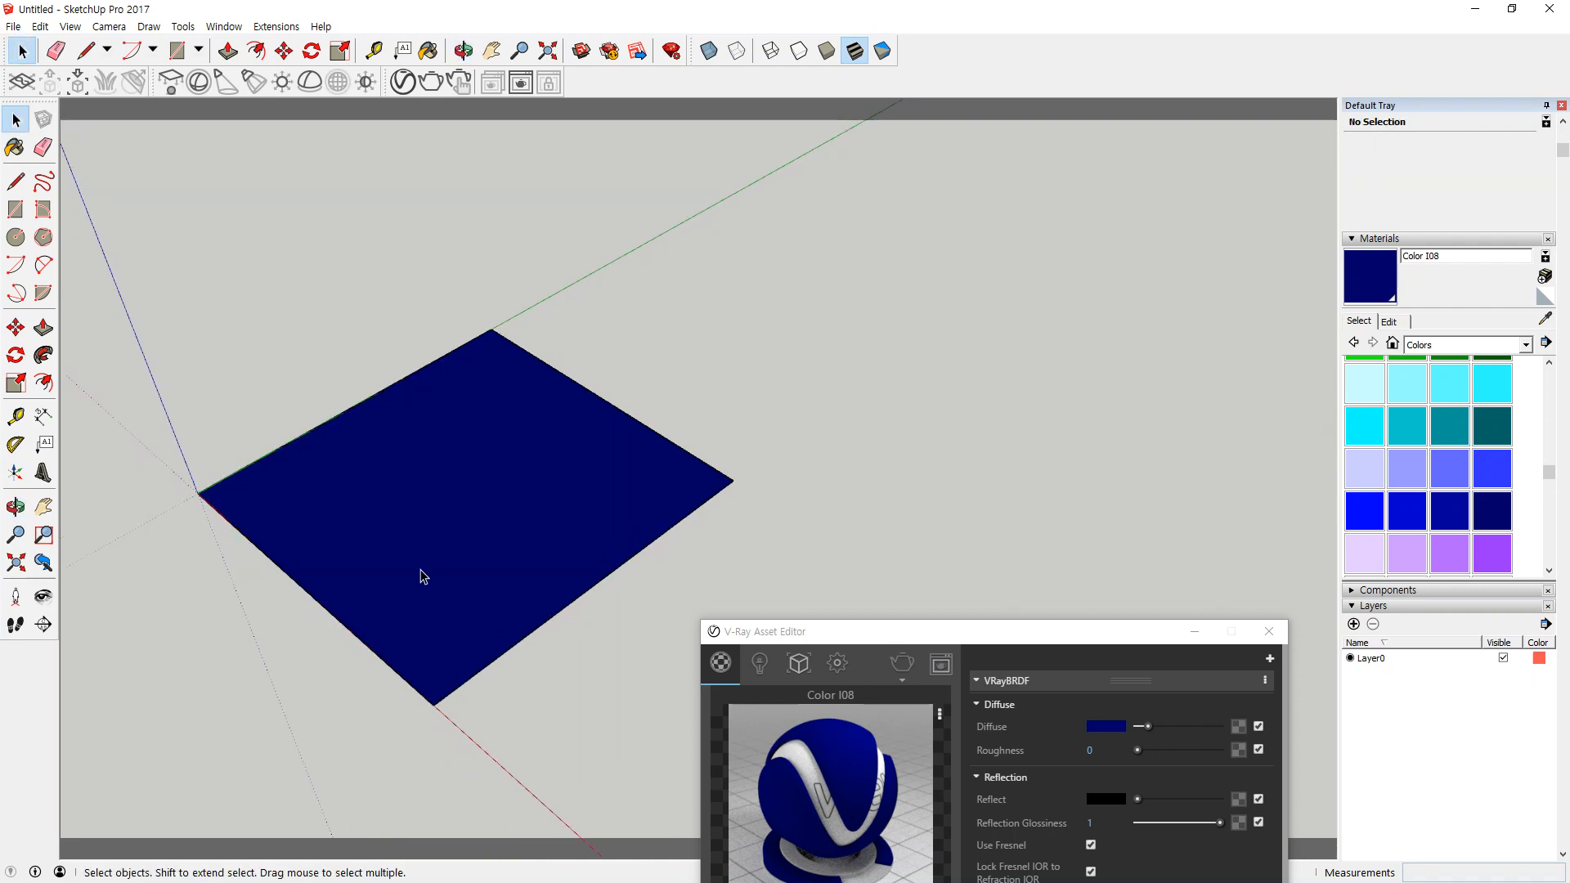
{"action": "scroll", "coordinate": [465, 504], "scroll_direction": "up", "scroll_amount": 3}
{"action": "key", "text": "c"}
{"action": "left_click", "coordinate": [493, 465]}
{"action": "key", "text": "Escape"}
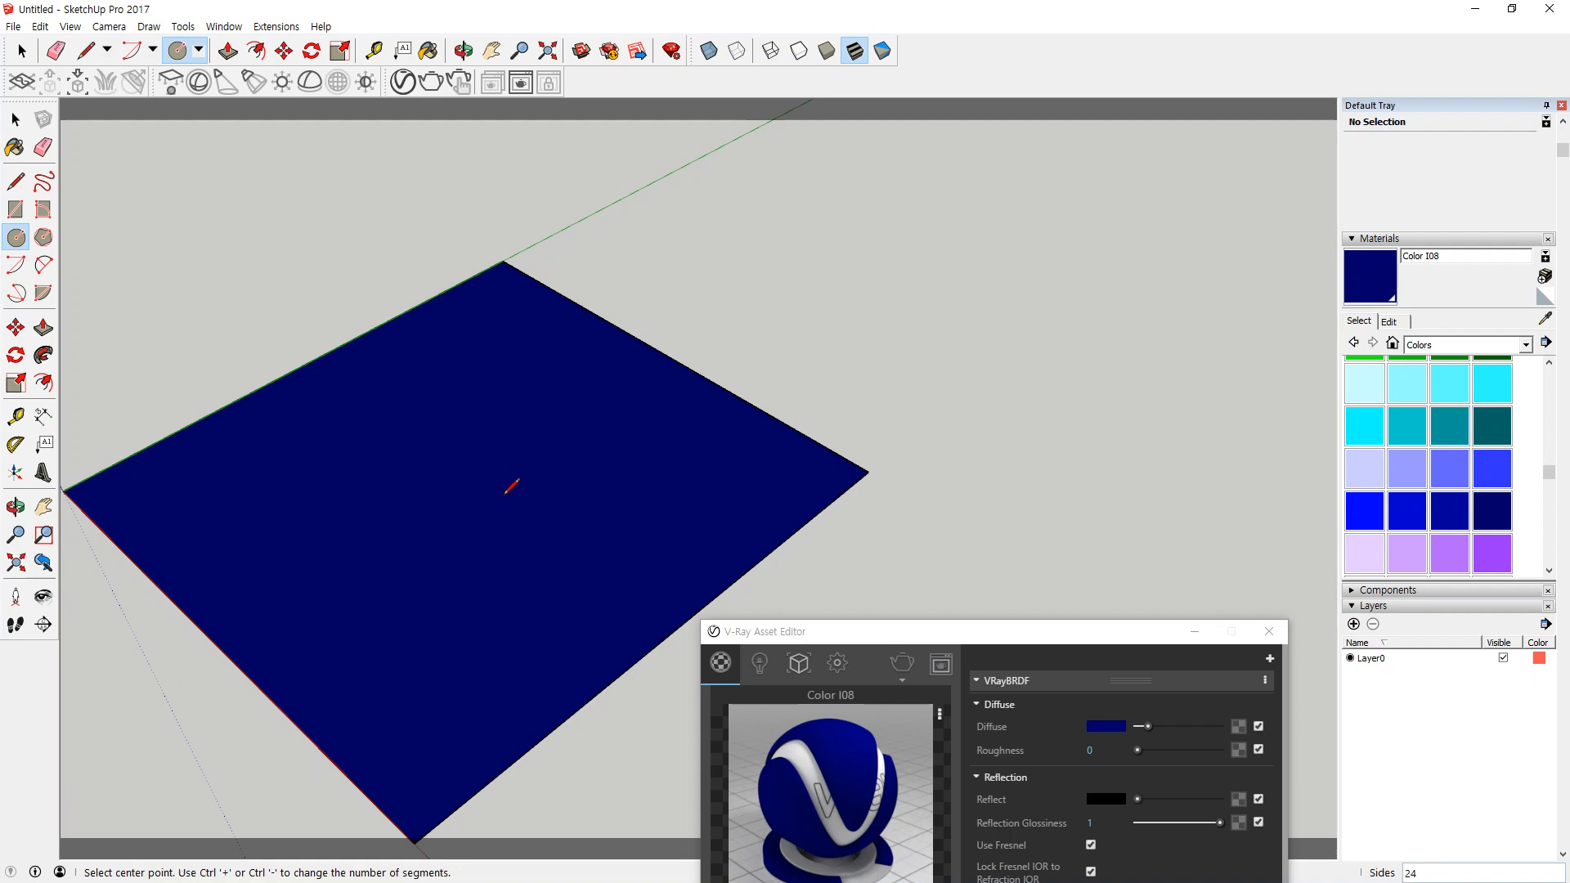
{"action": "key", "text": "l"}
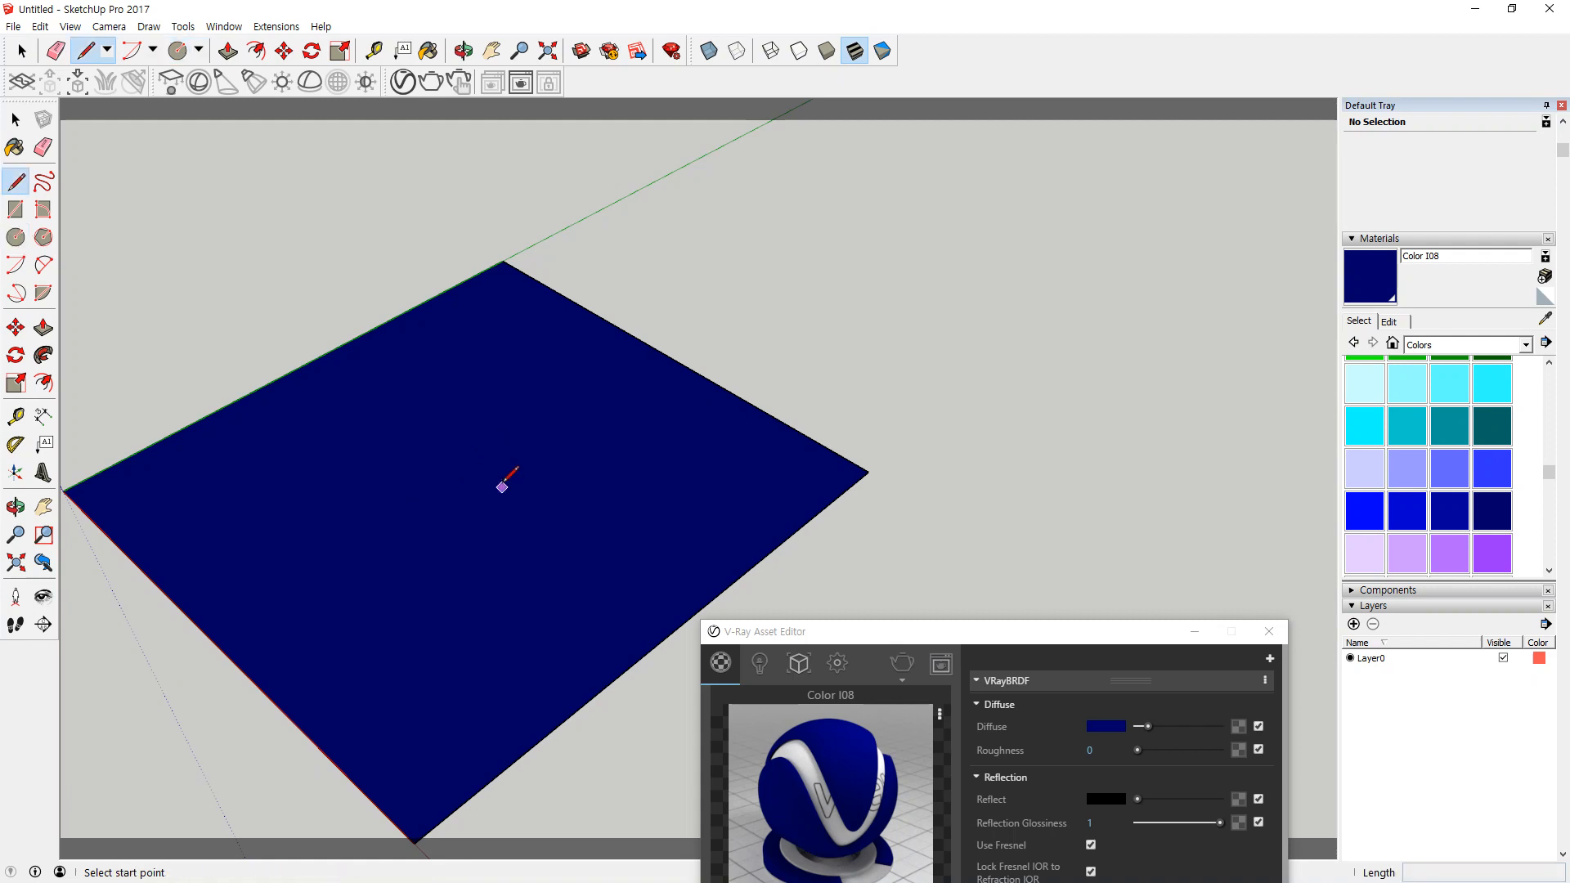
{"action": "left_click", "coordinate": [504, 458]}
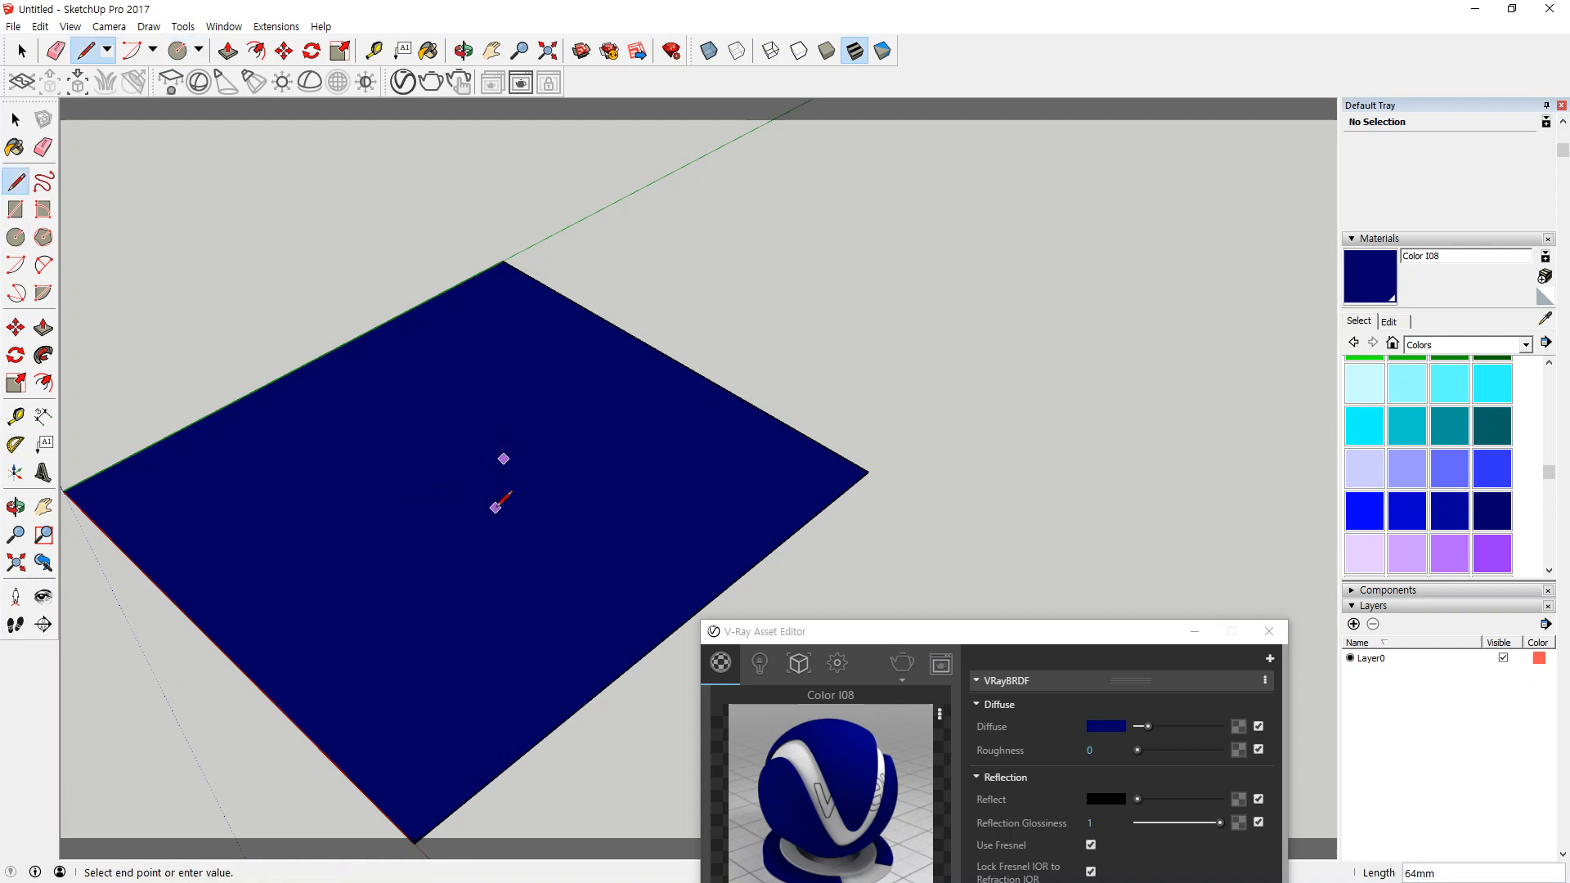
{"action": "key", "text": "Escape"}
{"action": "key", "text": "space"}
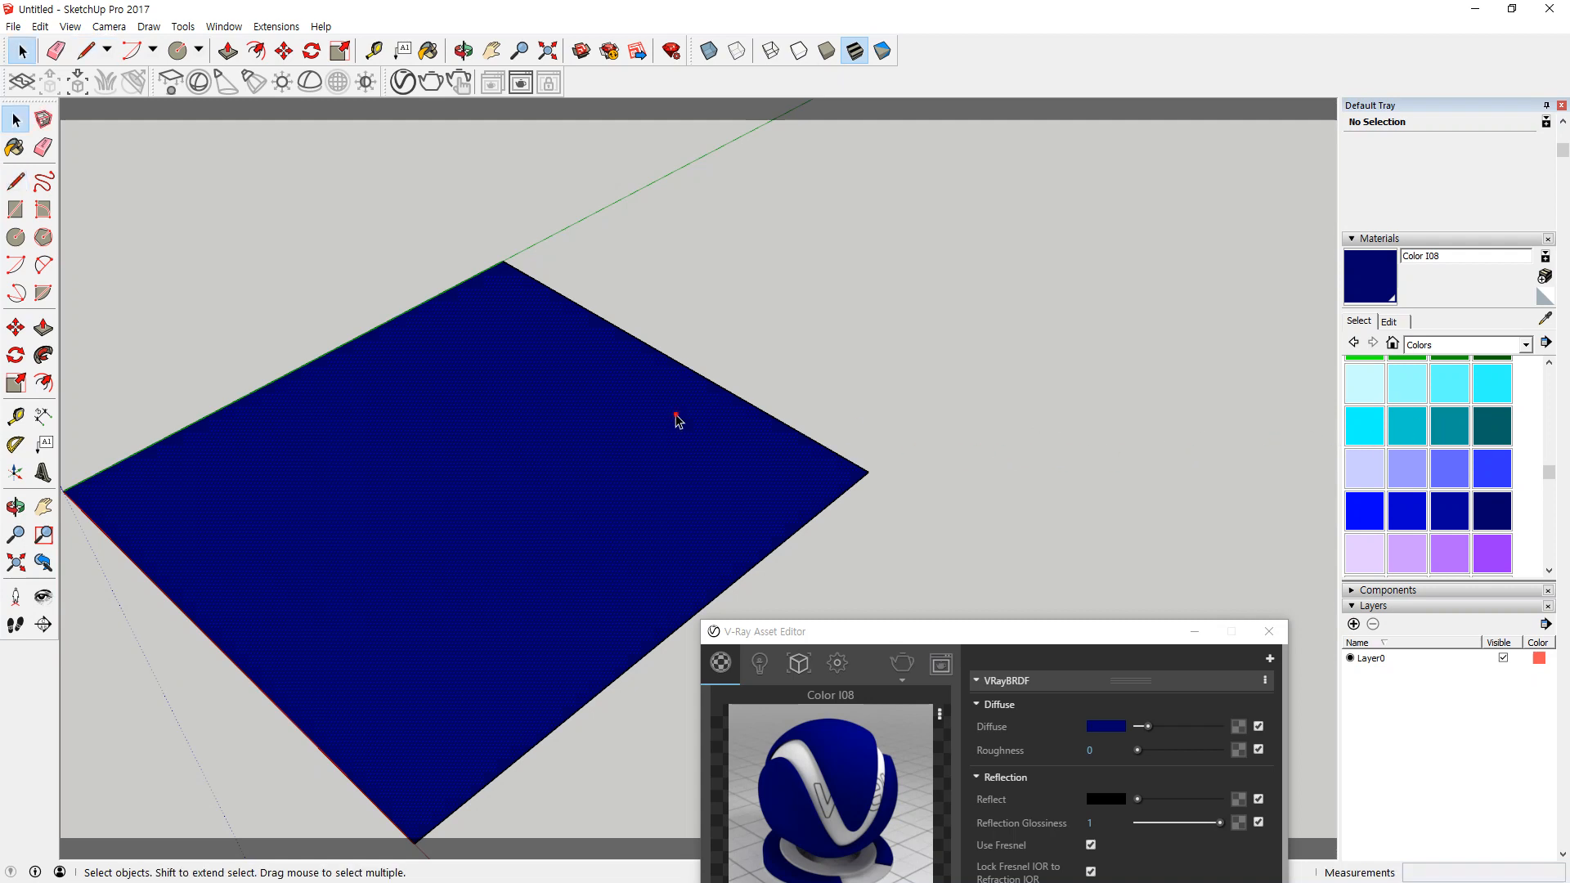
{"action": "key", "text": "ctrl+a"}
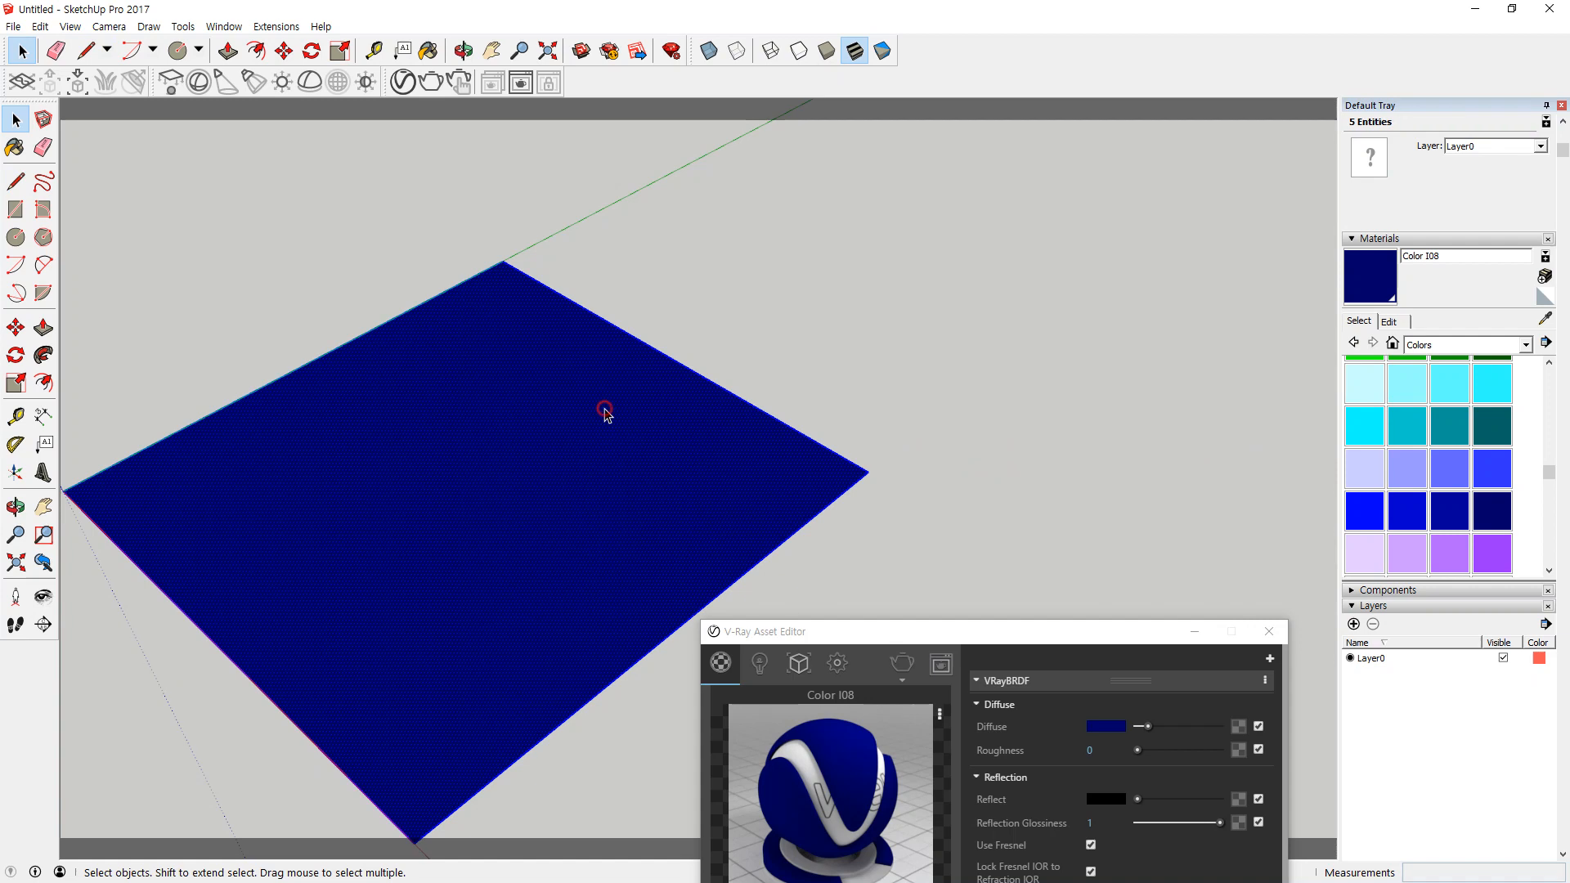
{"action": "left_click", "coordinate": [945, 408]}
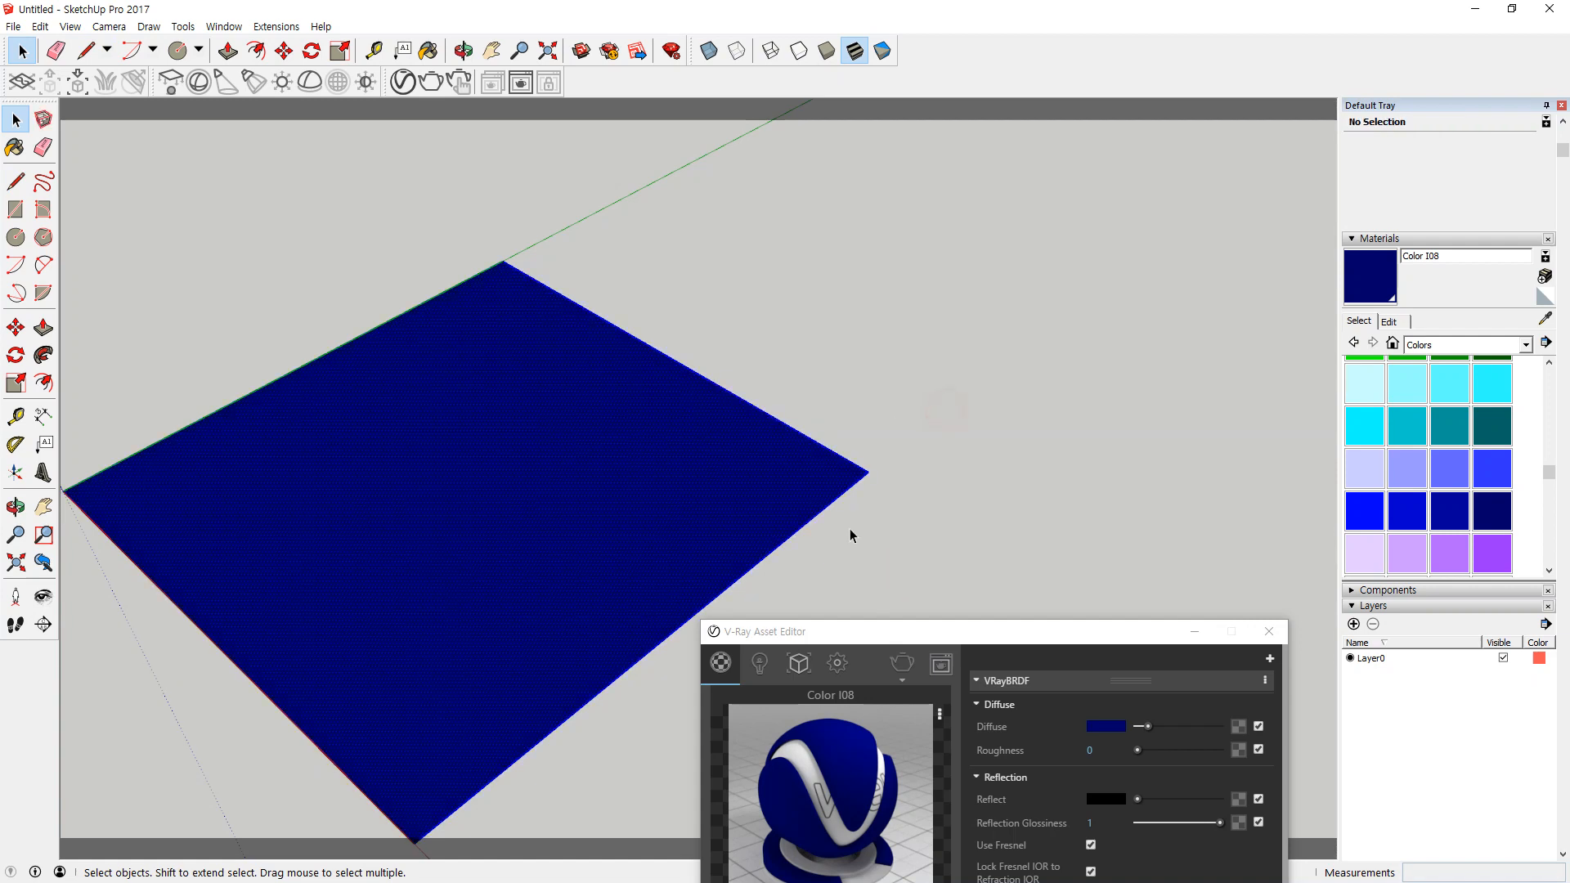
Paint the square face with the pale lavender Color I01.
{"action": "left_click", "coordinate": [1364, 468]}
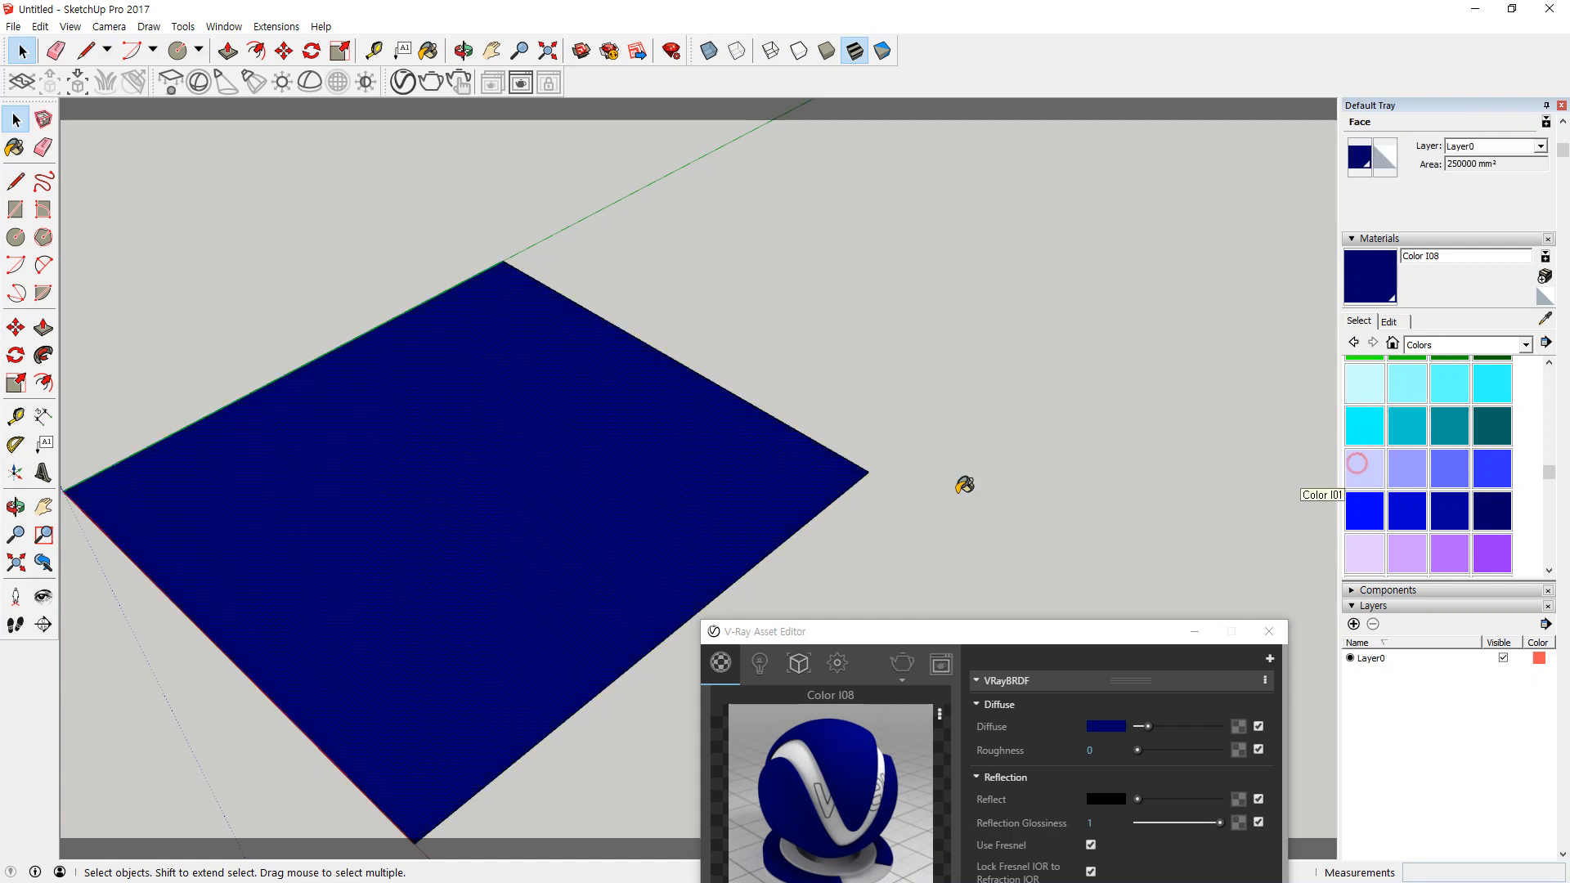
{"action": "left_click", "coordinate": [544, 603]}
{"action": "key", "text": "space"}
Group the painted square face together with its boundary edges.
{"action": "left_click", "coordinate": [593, 507]}
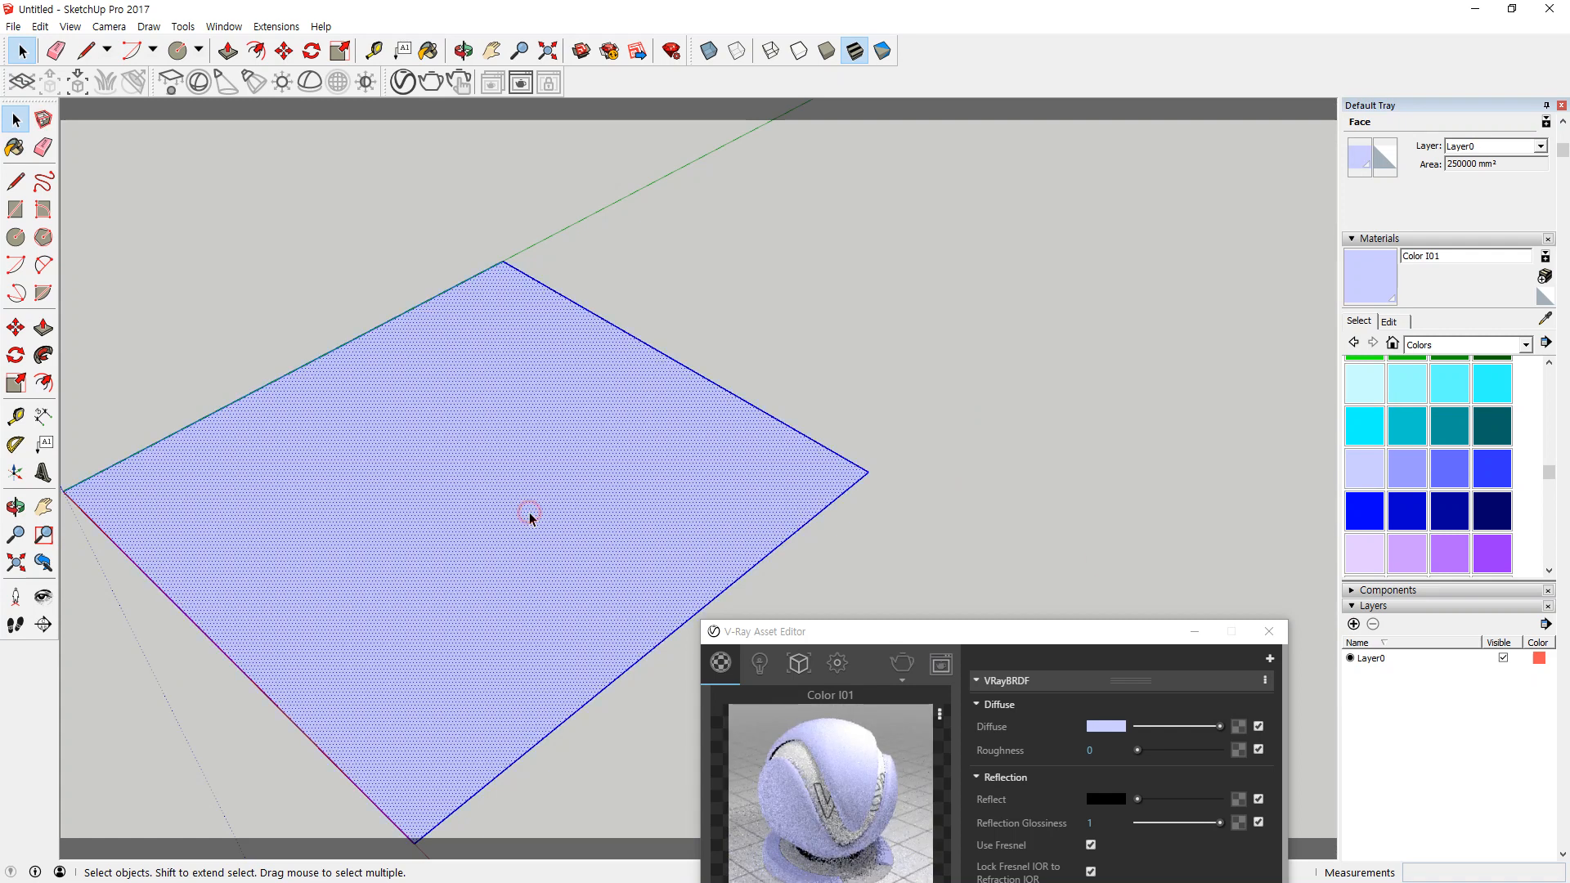
{"action": "double_click", "coordinate": [536, 498]}
{"action": "right_click", "coordinate": [536, 497]}
{"action": "key", "text": "g"}
{"action": "left_click", "coordinate": [851, 396]}
Draw a circle with a 10 mm radius on the square, near its middle.
{"action": "scroll", "coordinate": [564, 476], "scroll_direction": "up", "scroll_amount": 1}
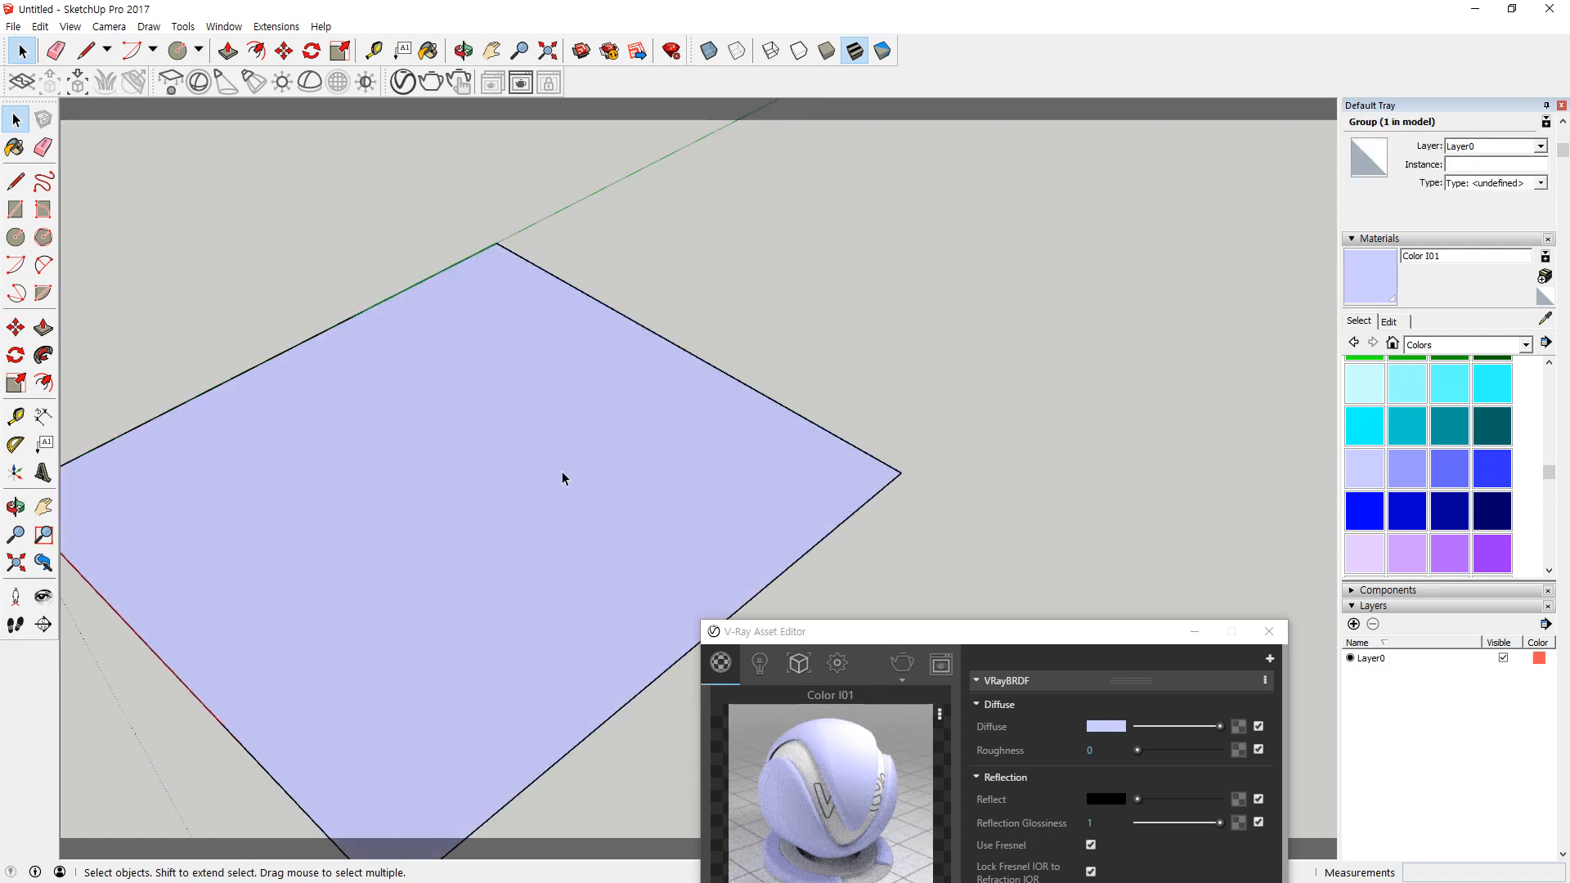
{"action": "key", "text": "c"}
{"action": "left_click", "coordinate": [466, 464]}
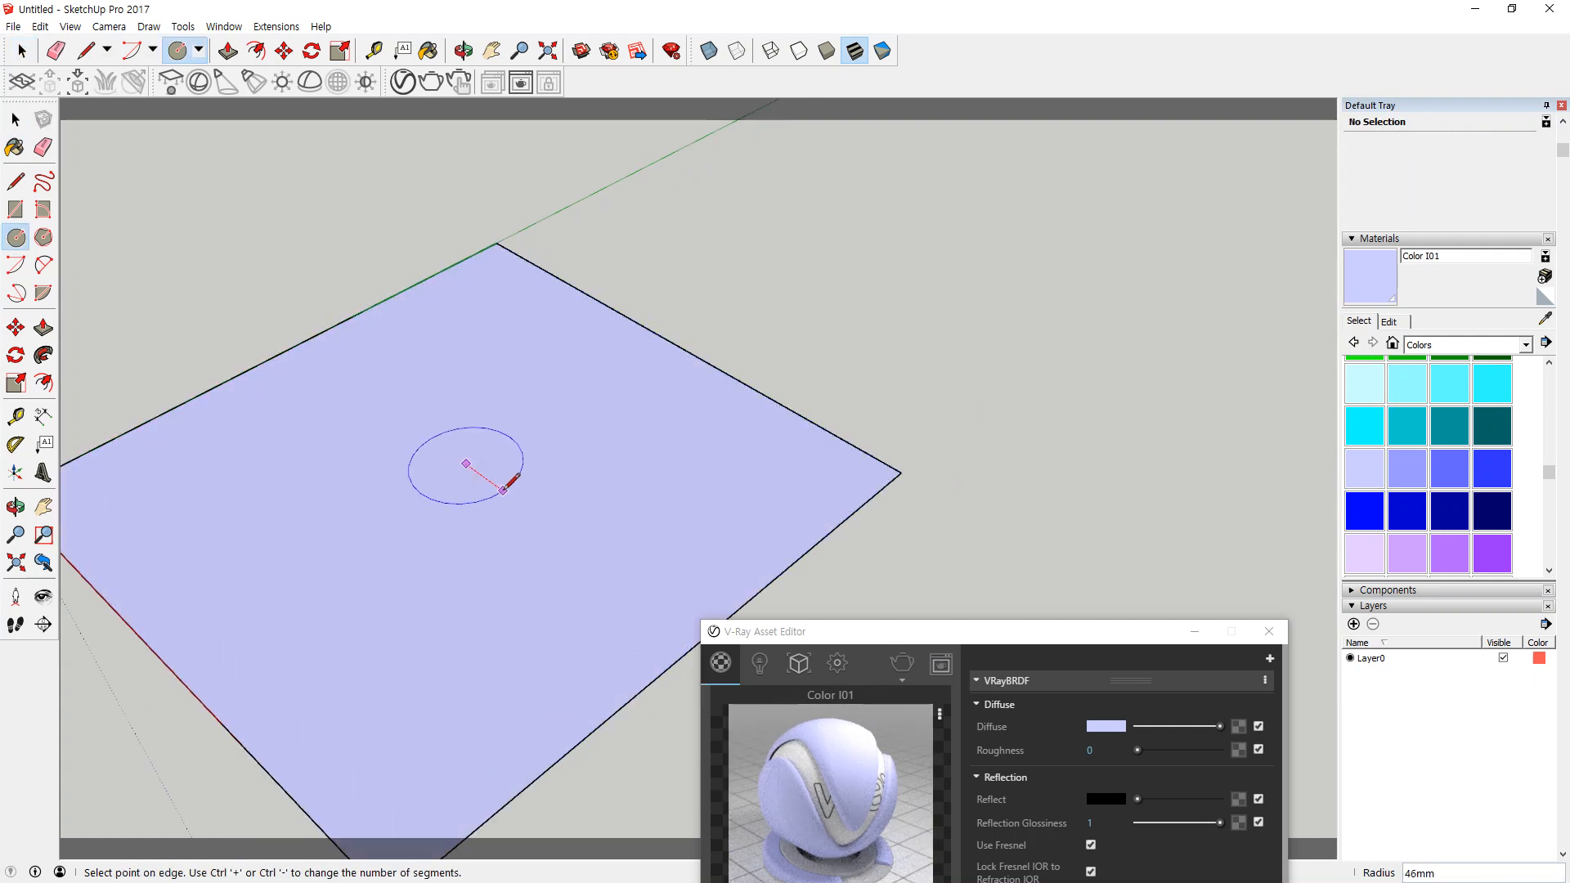
{"action": "type", "text": "10"}
{"action": "key", "text": "Return"}
Offset the circle's edge outward and delete the inner face to leave a flat ring.
{"action": "scroll", "coordinate": [467, 470], "scroll_direction": "up", "scroll_amount": 8}
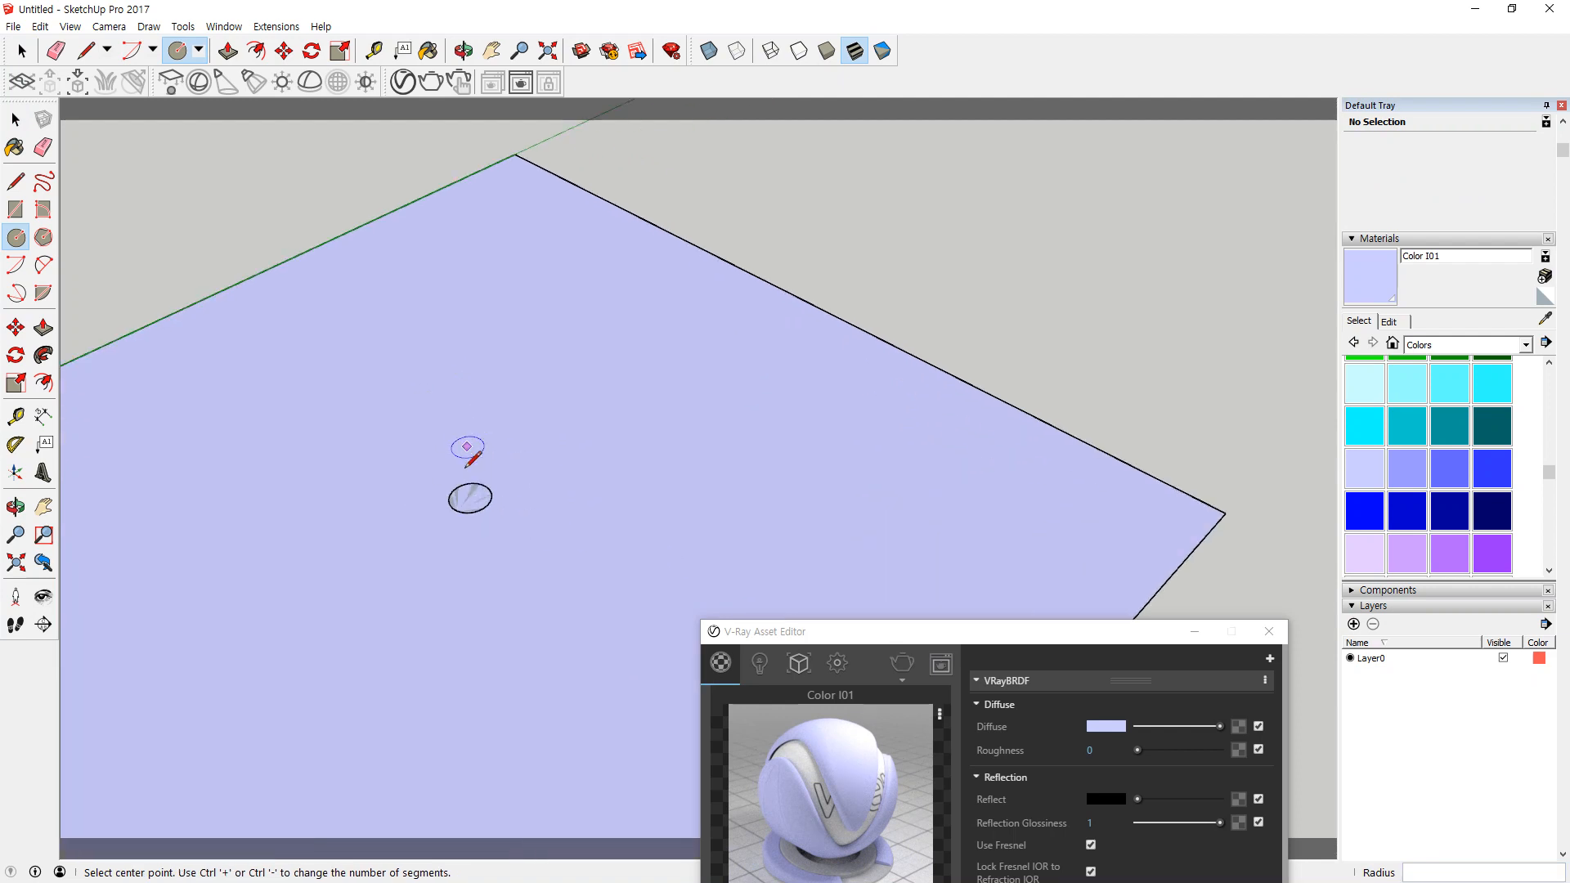
{"action": "middle_click_drag", "start_coordinate": [462, 475], "coordinate": [556, 520]}
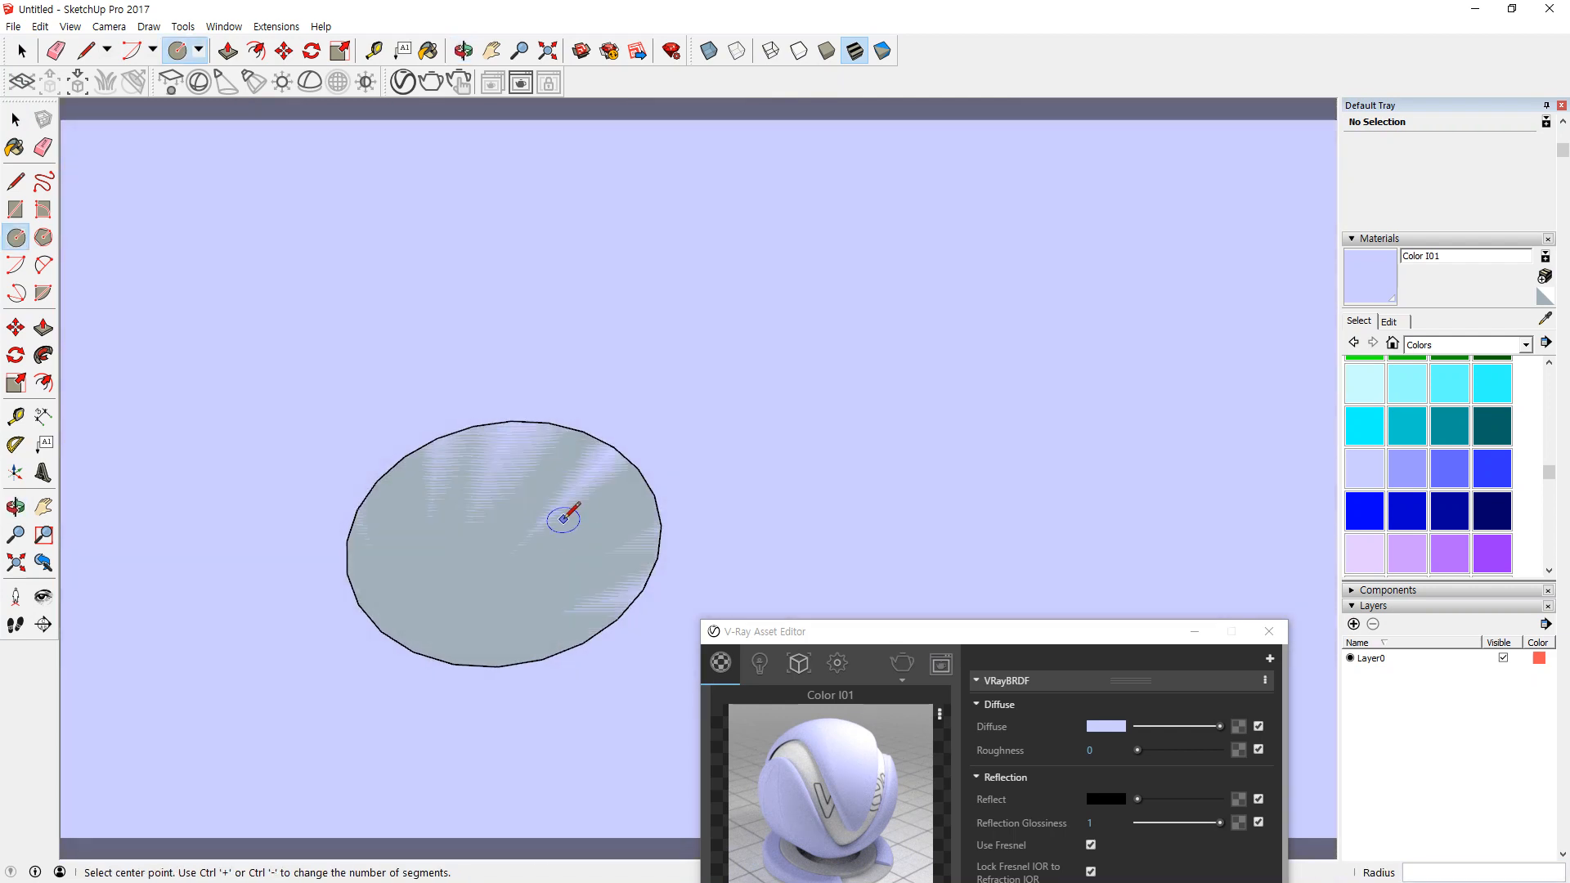
{"action": "key", "text": "f"}
{"action": "left_click", "coordinate": [644, 478]}
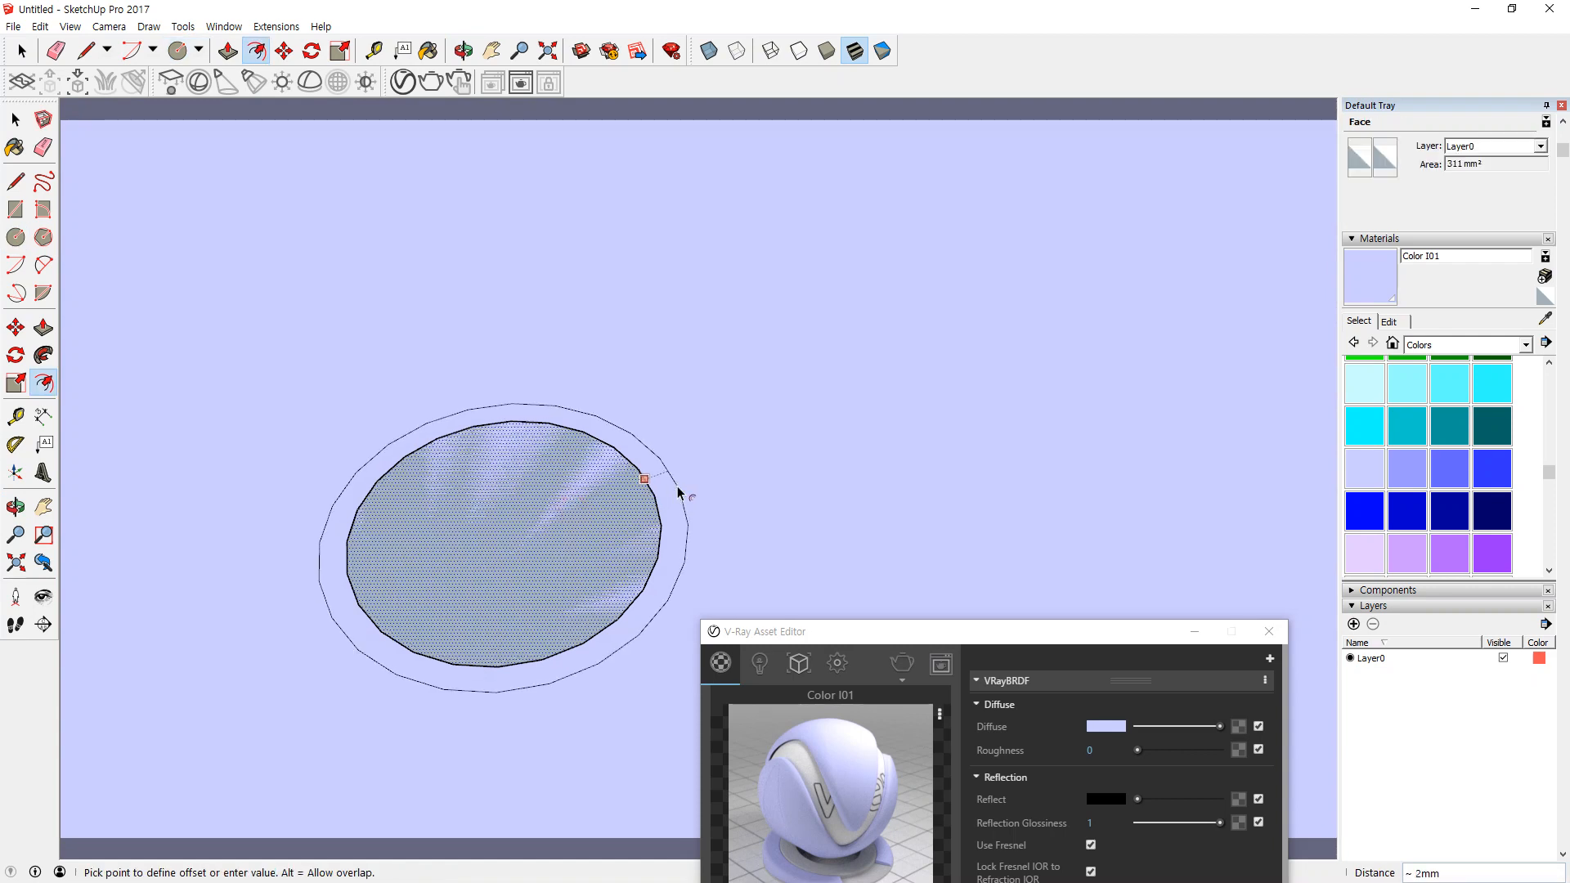
{"action": "left_click", "coordinate": [678, 491]}
{"action": "key", "text": "space"}
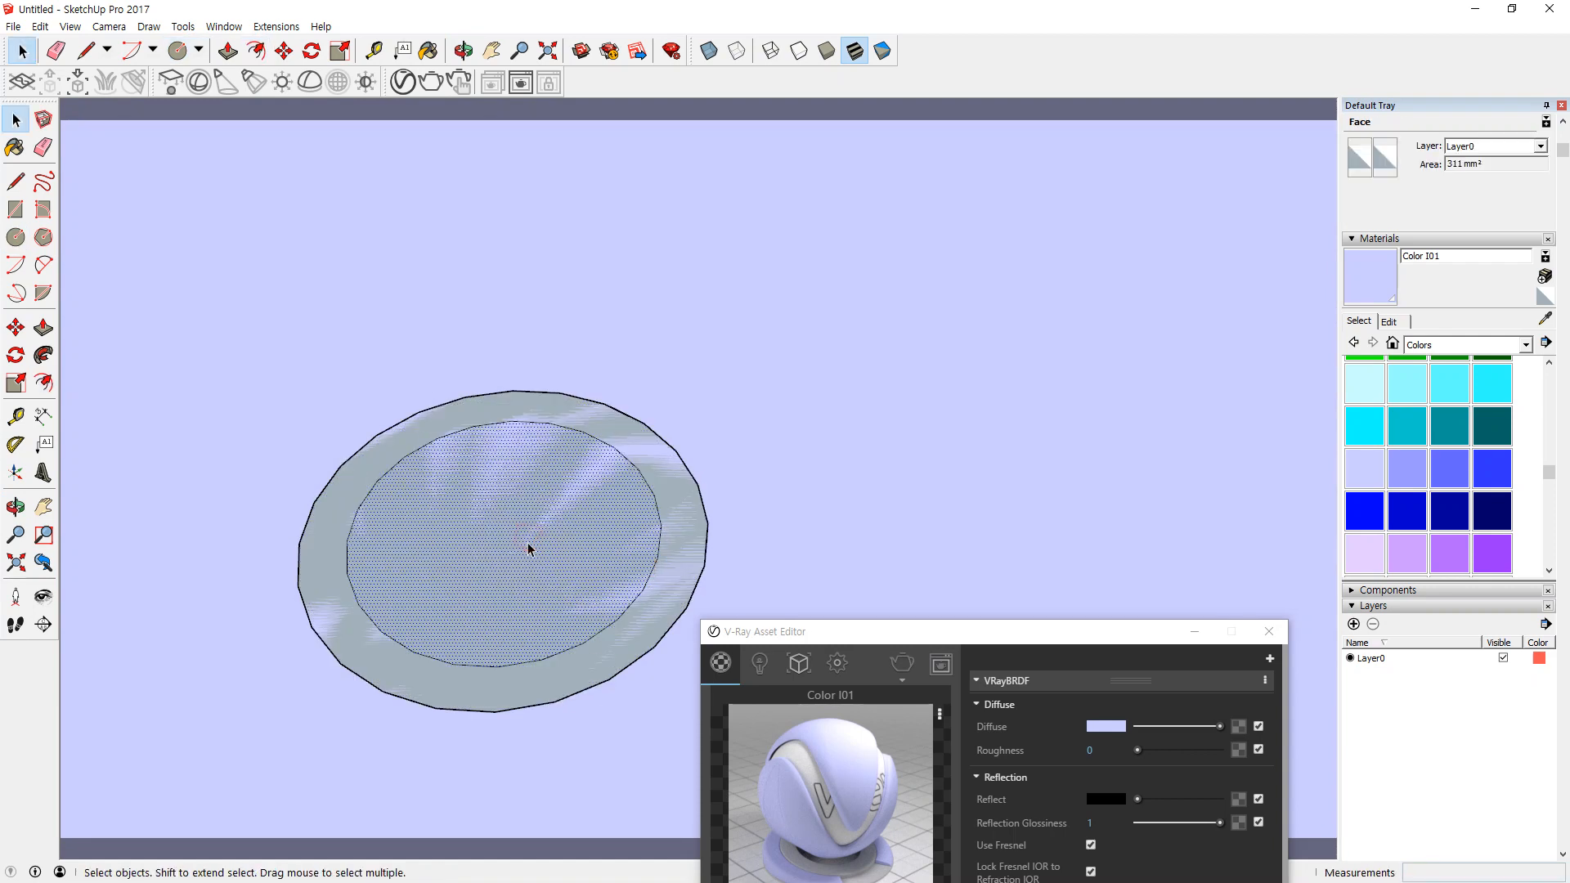
{"action": "key", "text": "Delete"}
Try extruding the flat ring upward by 4 mm, and undo the extrusion.
{"action": "key", "text": "p"}
{"action": "left_click", "coordinate": [548, 671]}
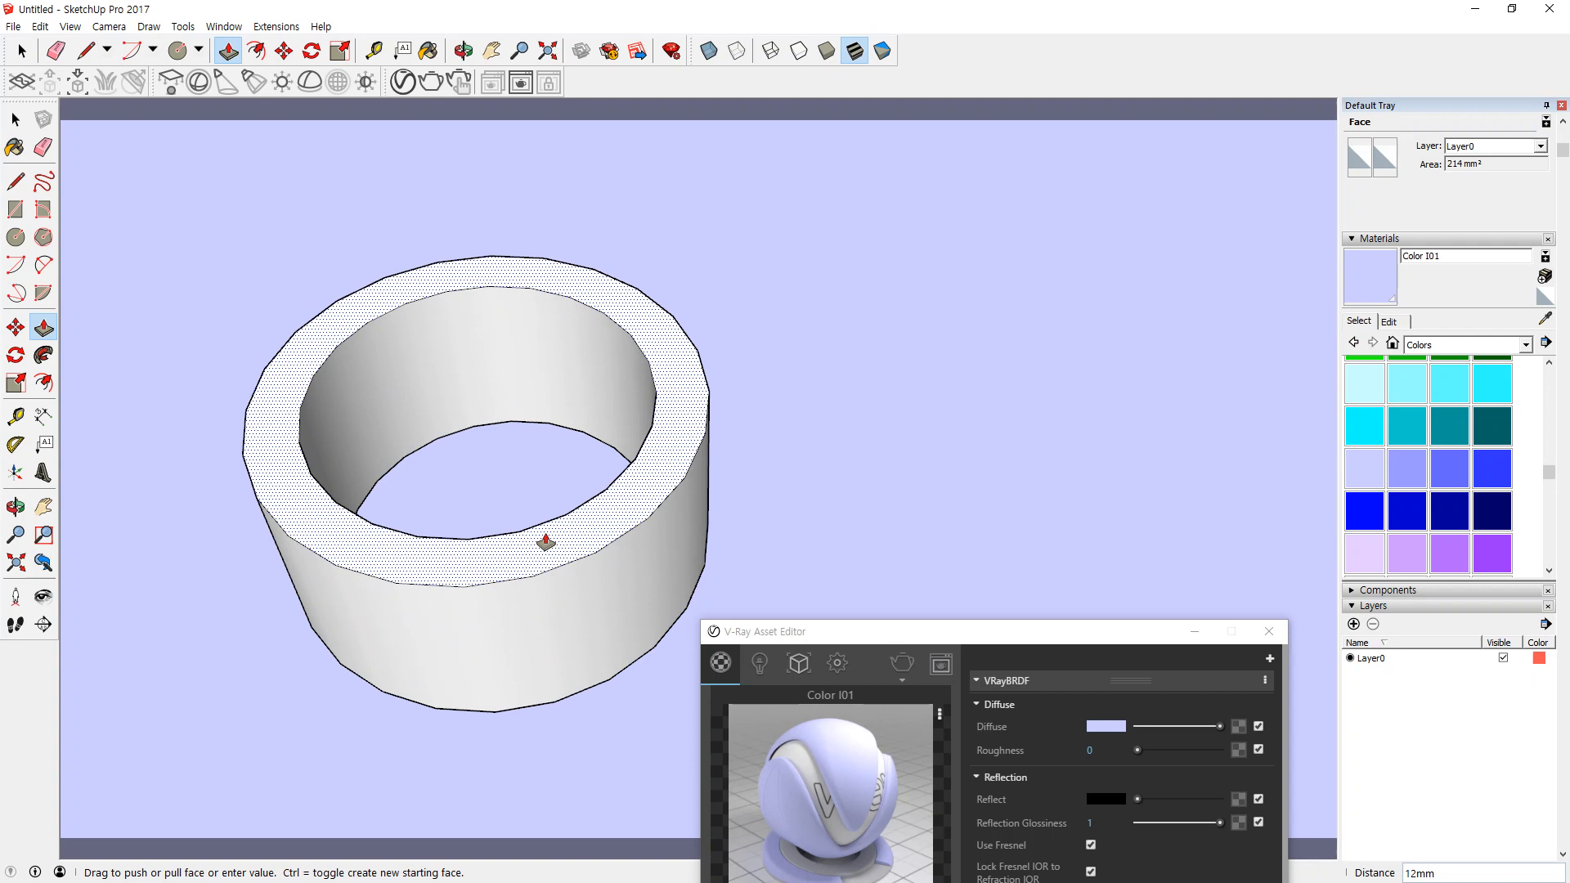
{"action": "type", "text": "4"}
{"action": "key", "text": "Return"}
{"action": "middle_click_drag", "start_coordinate": [533, 624], "coordinate": [441, 459]}
{"action": "key", "text": "ctrl+z"}
Extrude the flat ring upward by 7 mm with Push/Pull.
{"action": "left_click", "coordinate": [549, 620]}
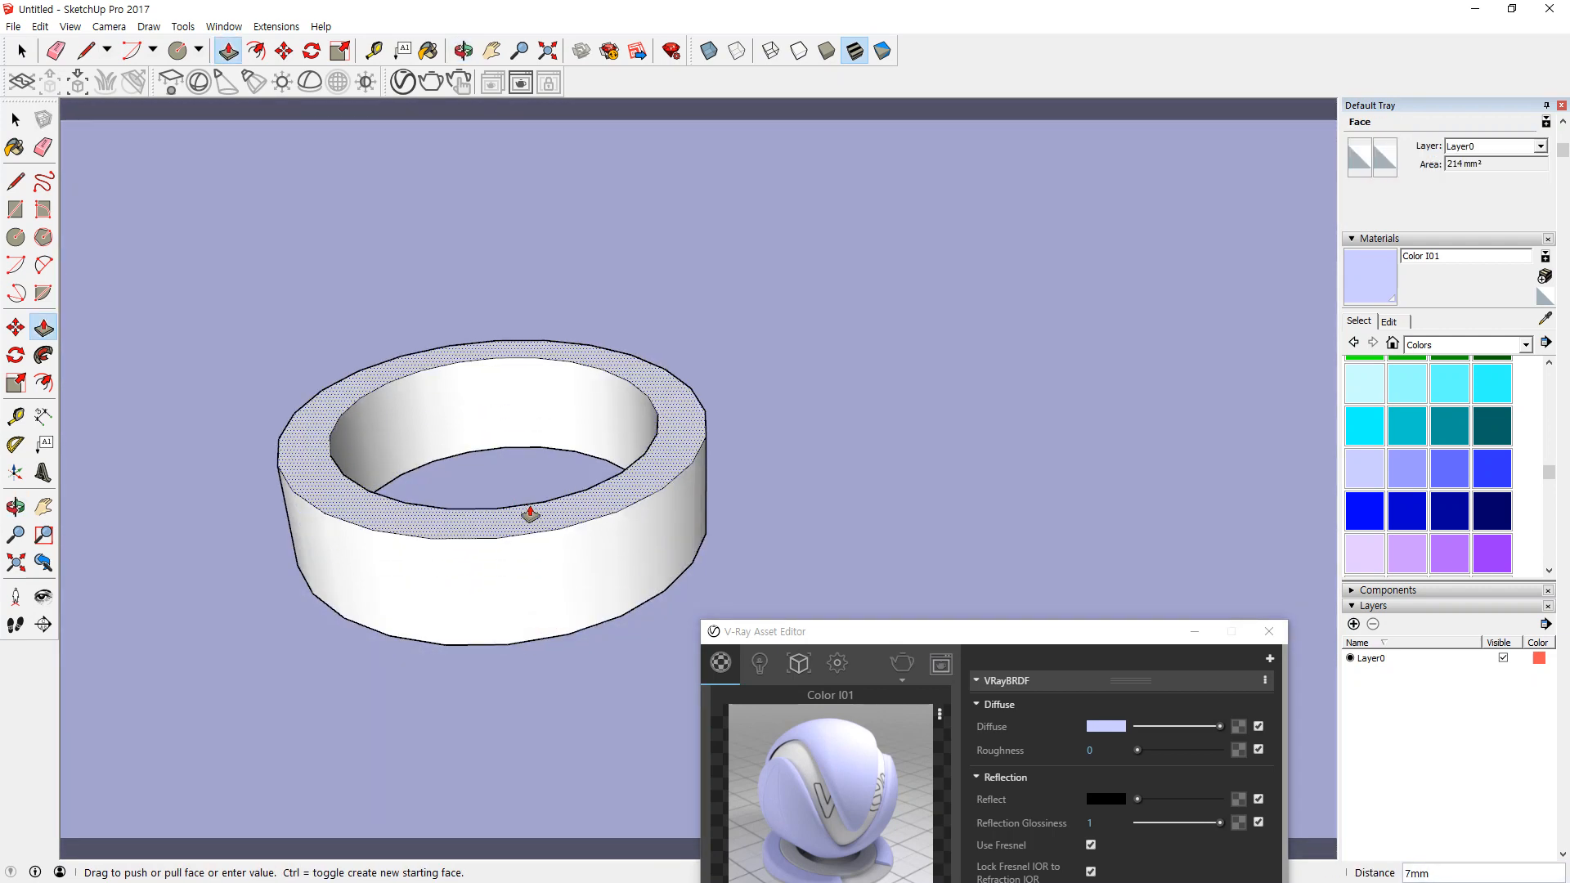
{"action": "type", "text": "7"}
{"action": "key", "text": "Return"}
{"action": "scroll", "coordinate": [529, 515], "scroll_direction": "down", "scroll_amount": 1}
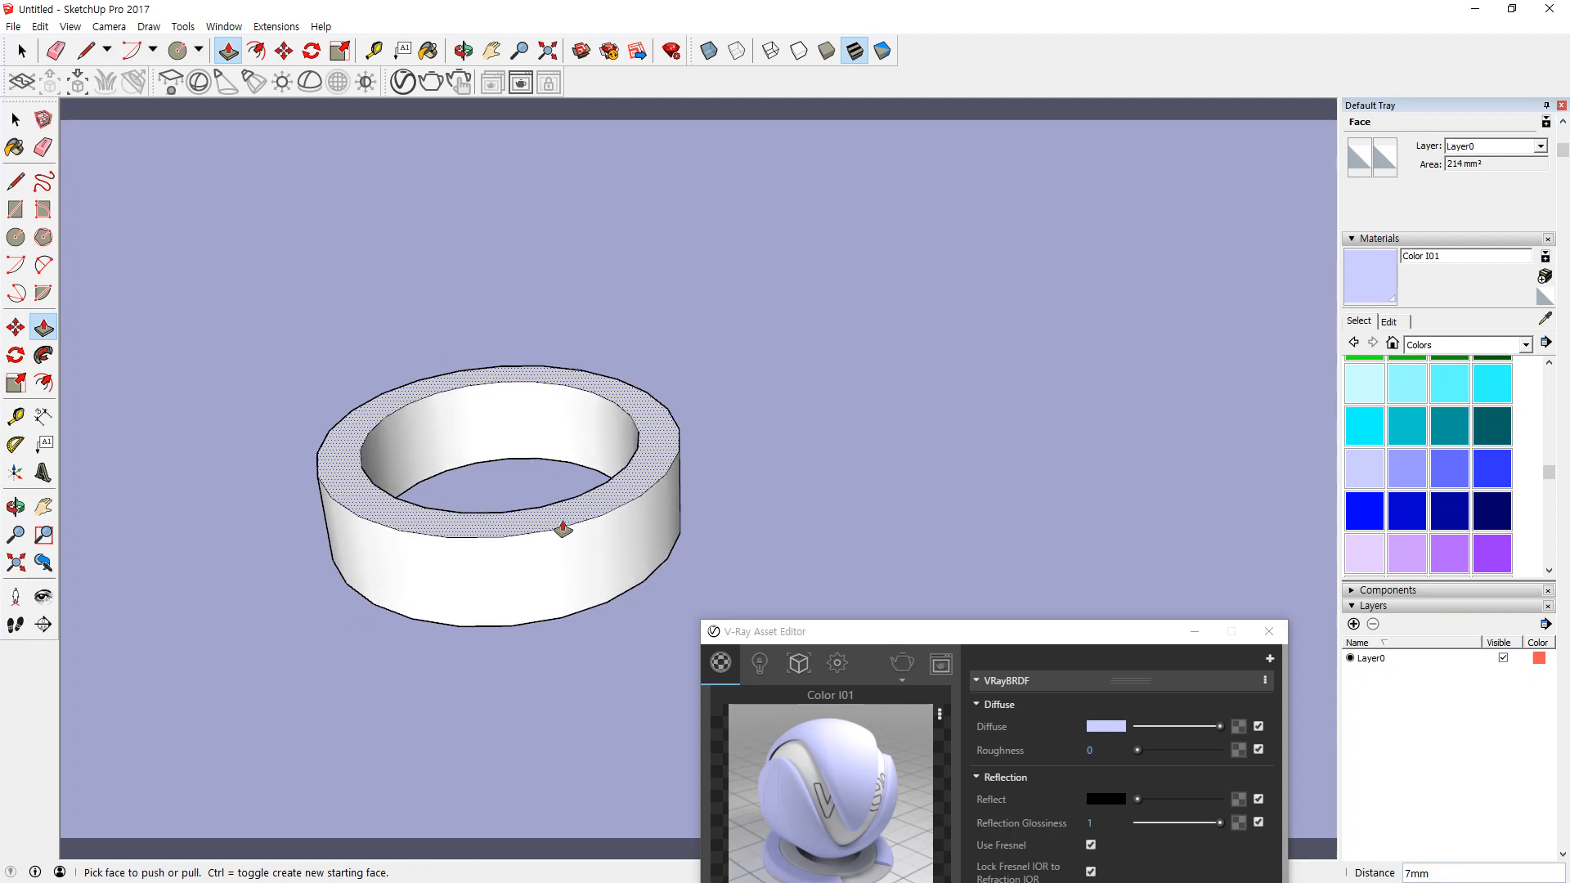
Select the ring's entire connected geometry and make it a group.
{"action": "middle_click_drag", "start_coordinate": [564, 530], "coordinate": [543, 628]}
{"action": "key", "text": "space"}
{"action": "left_click", "coordinate": [539, 544]}
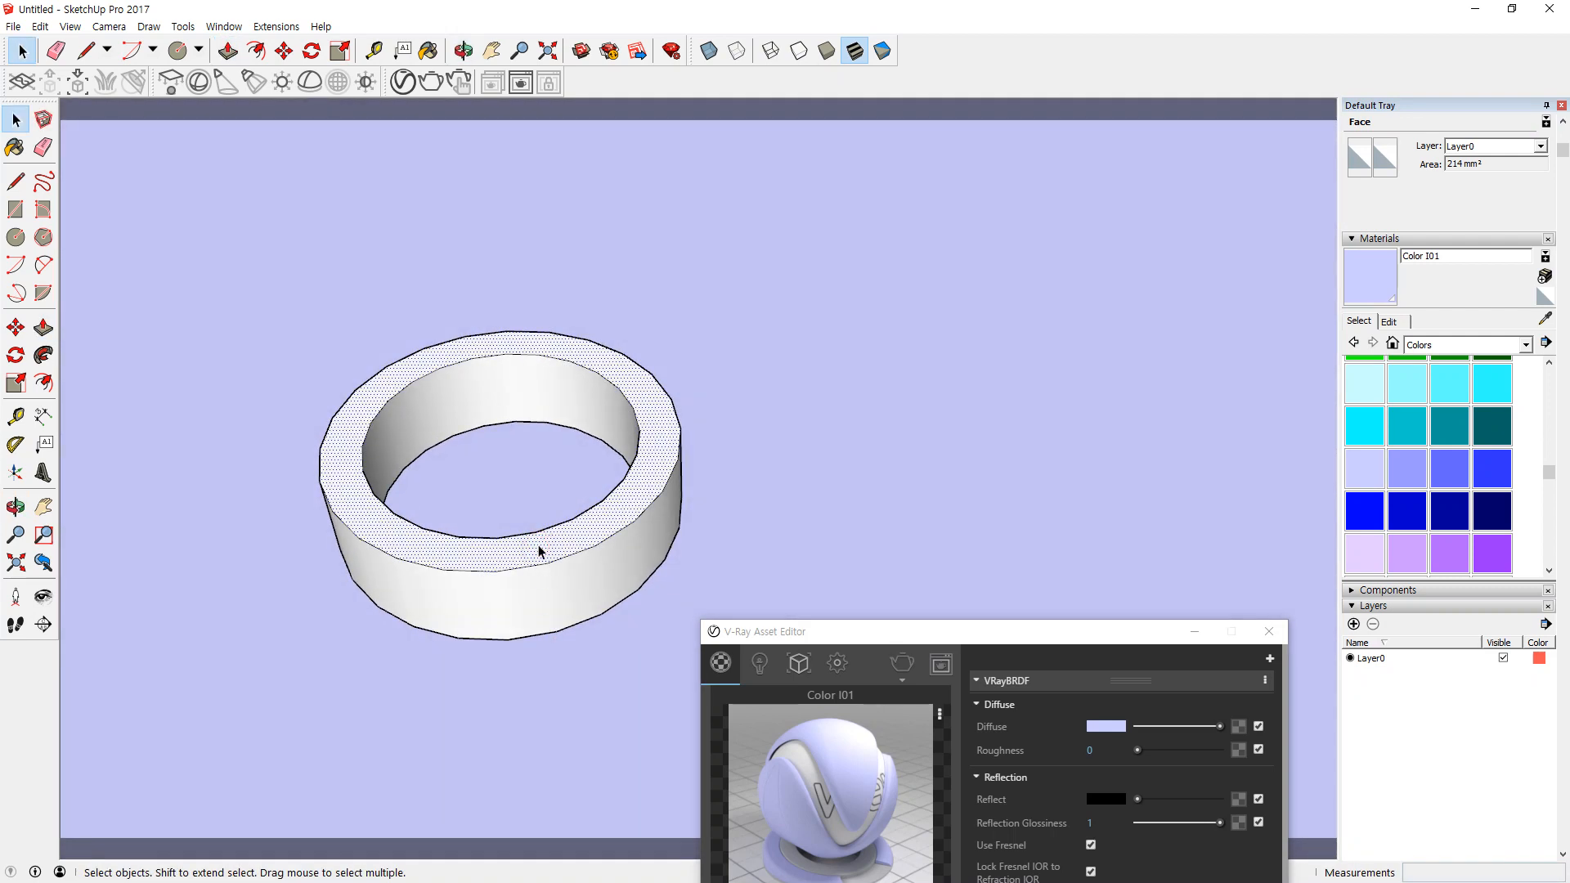
{"action": "triple_click", "coordinate": [539, 556]}
{"action": "right_click", "coordinate": [539, 556]}
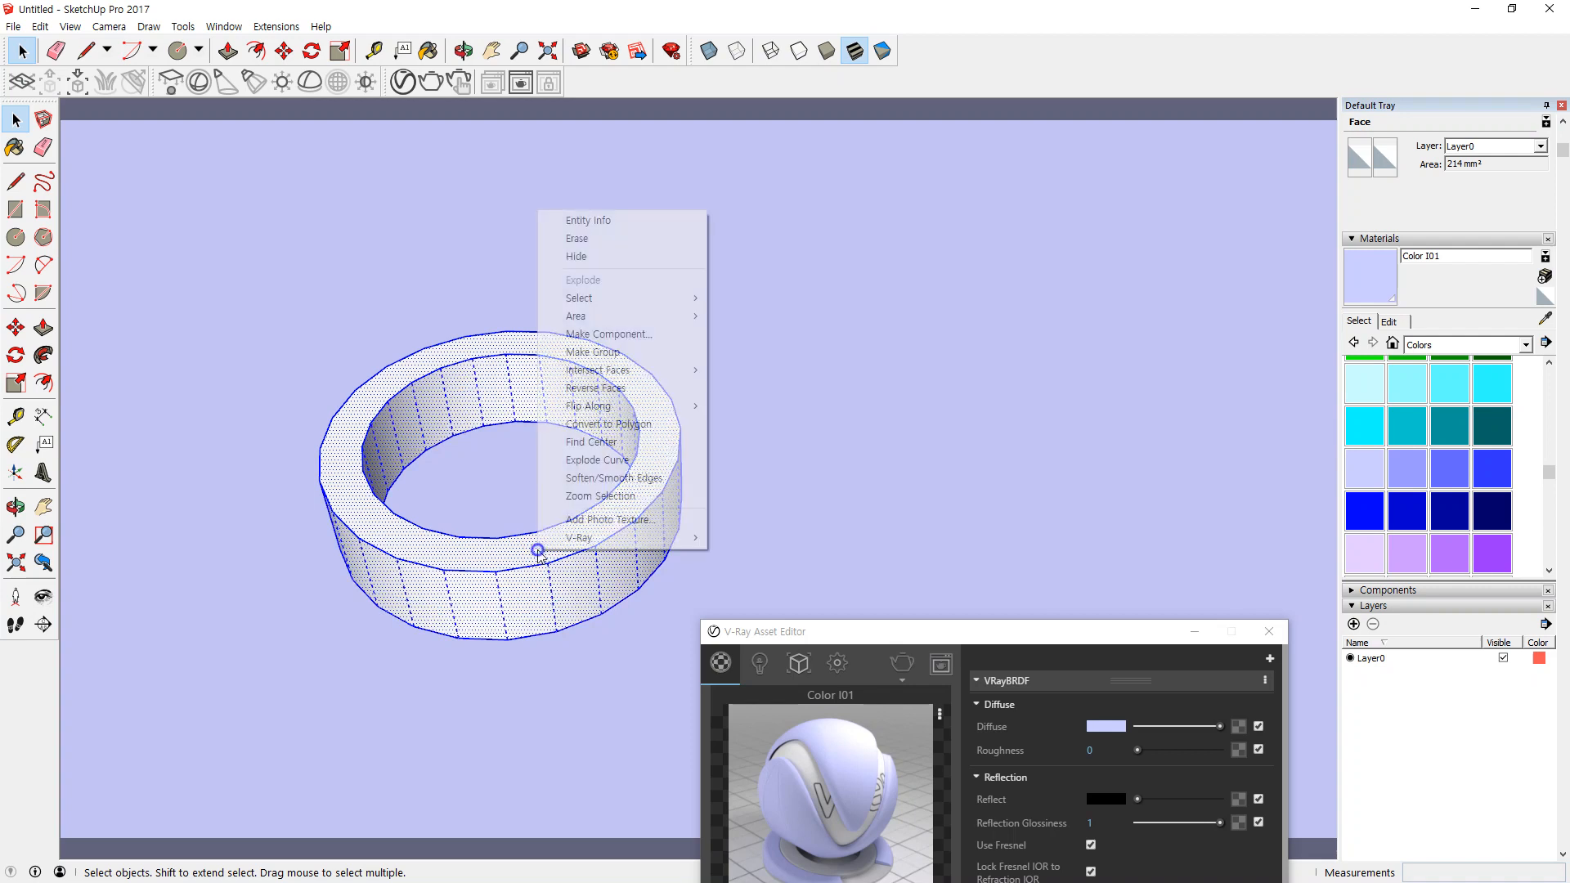
{"action": "key", "text": "g"}
{"action": "middle_click_drag", "start_coordinate": [512, 547], "coordinate": [668, 530], "text": "shift"}
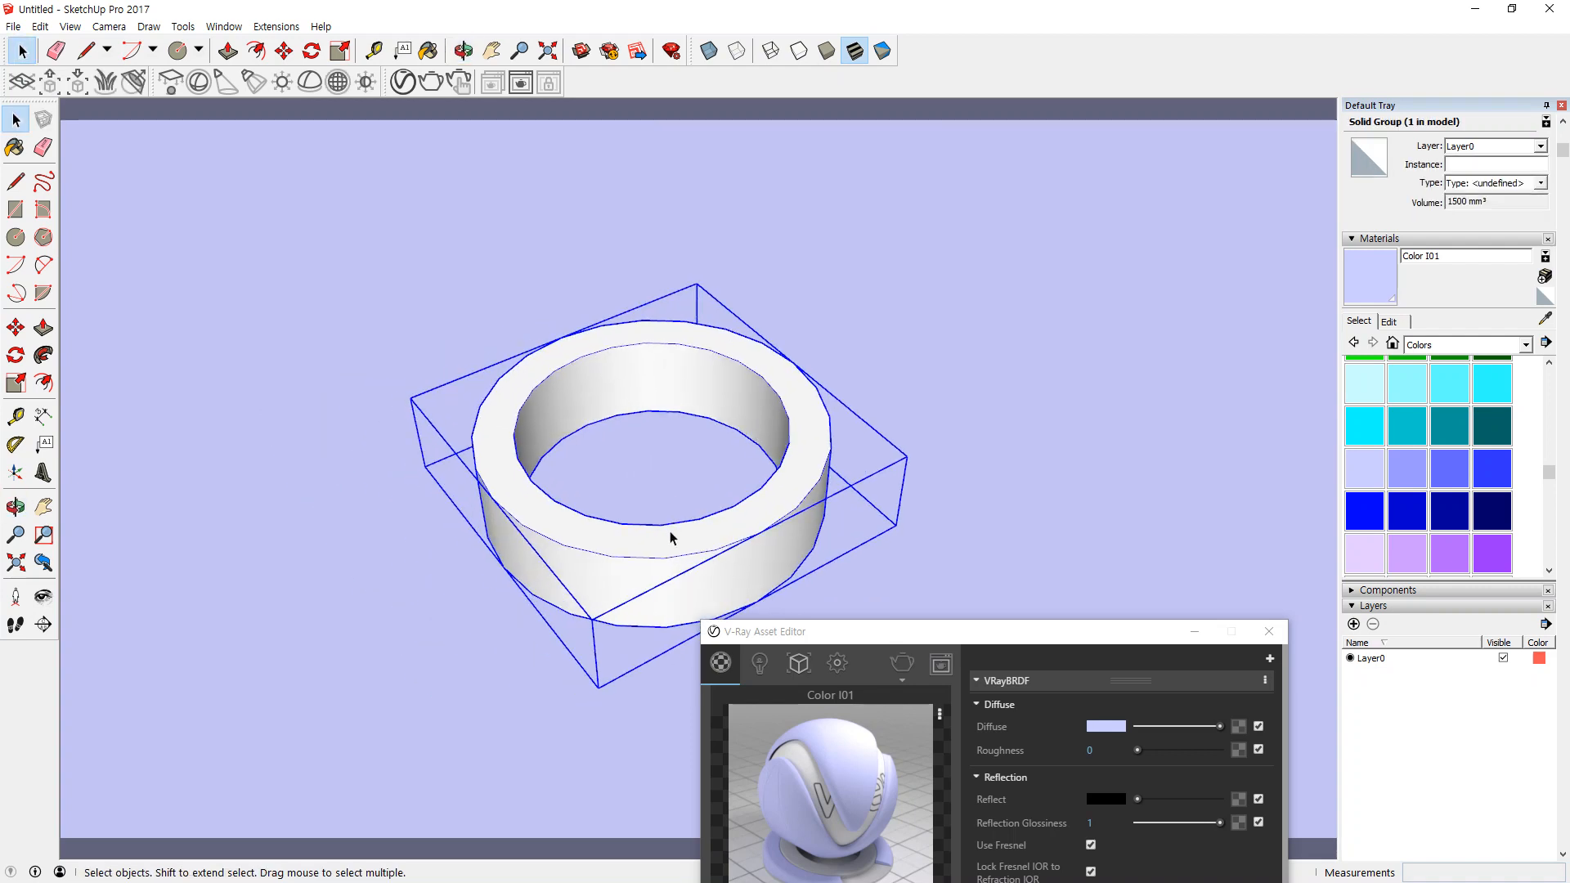
Try drawing a 200 mm line from the ring's base edge along the green axis, and undo it.
{"action": "scroll", "coordinate": [670, 538], "scroll_direction": "down", "scroll_amount": 3}
{"action": "middle_click", "coordinate": [596, 553]}
{"action": "key", "text": "l"}
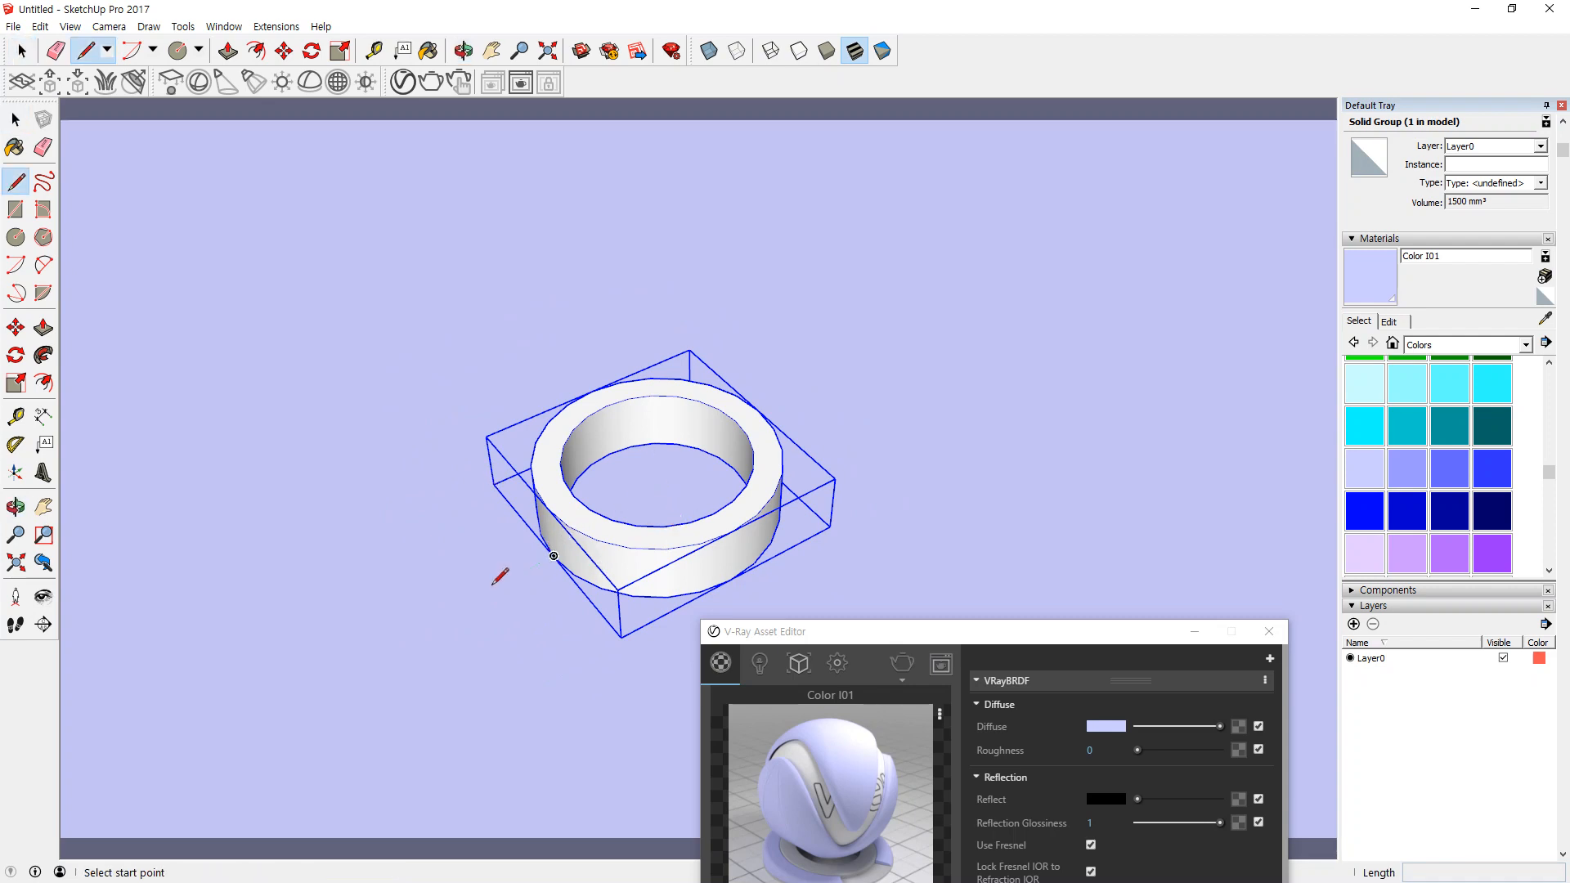
{"action": "left_click", "coordinate": [554, 555]}
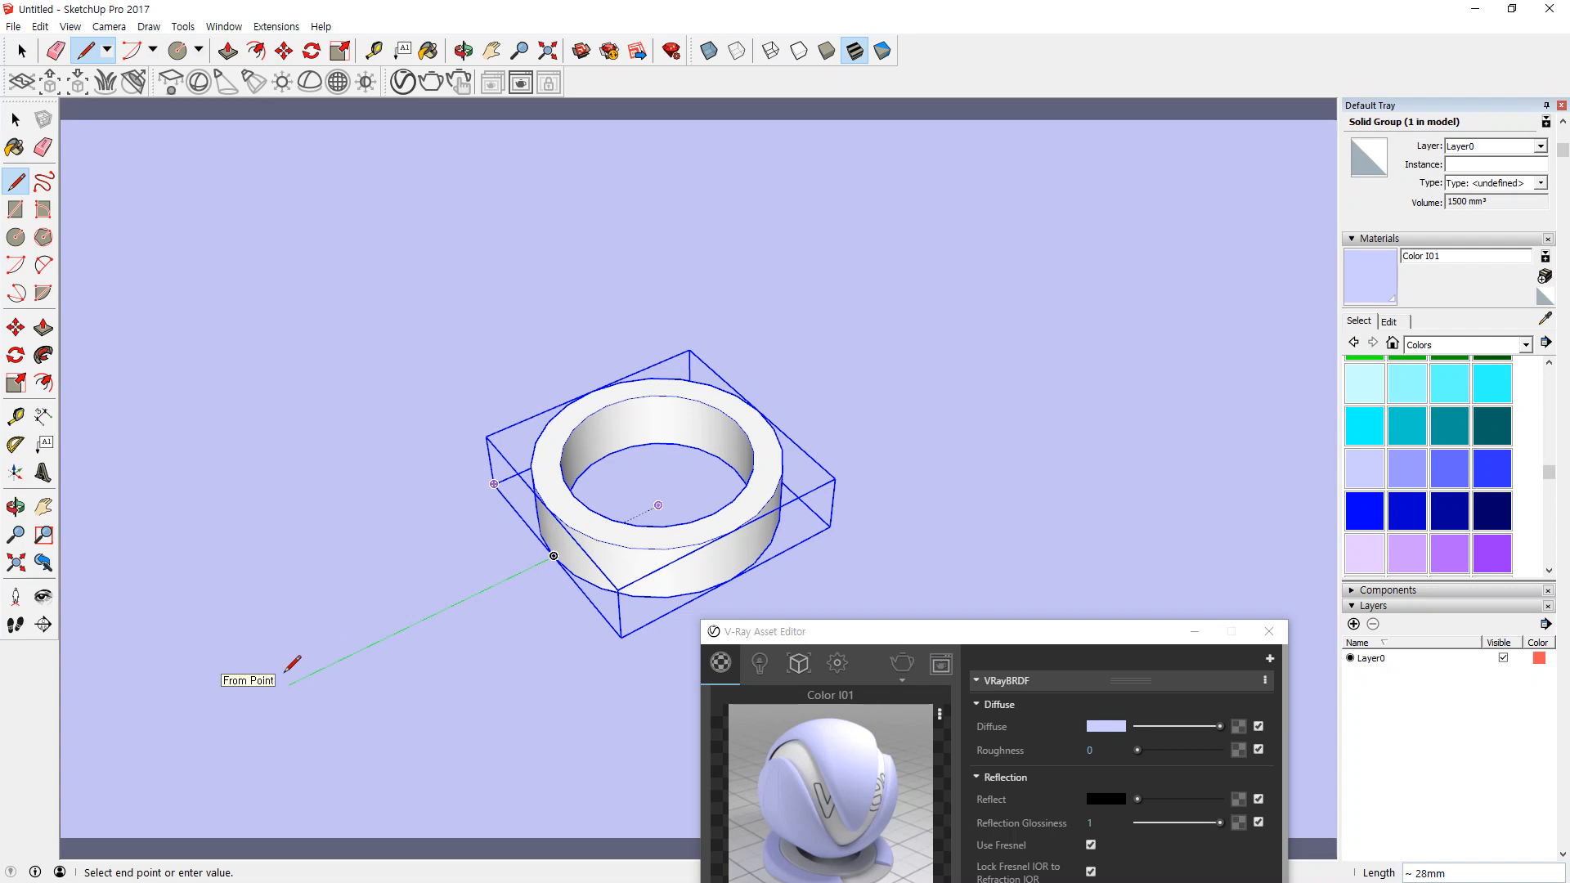
{"action": "key", "text": "Return"}
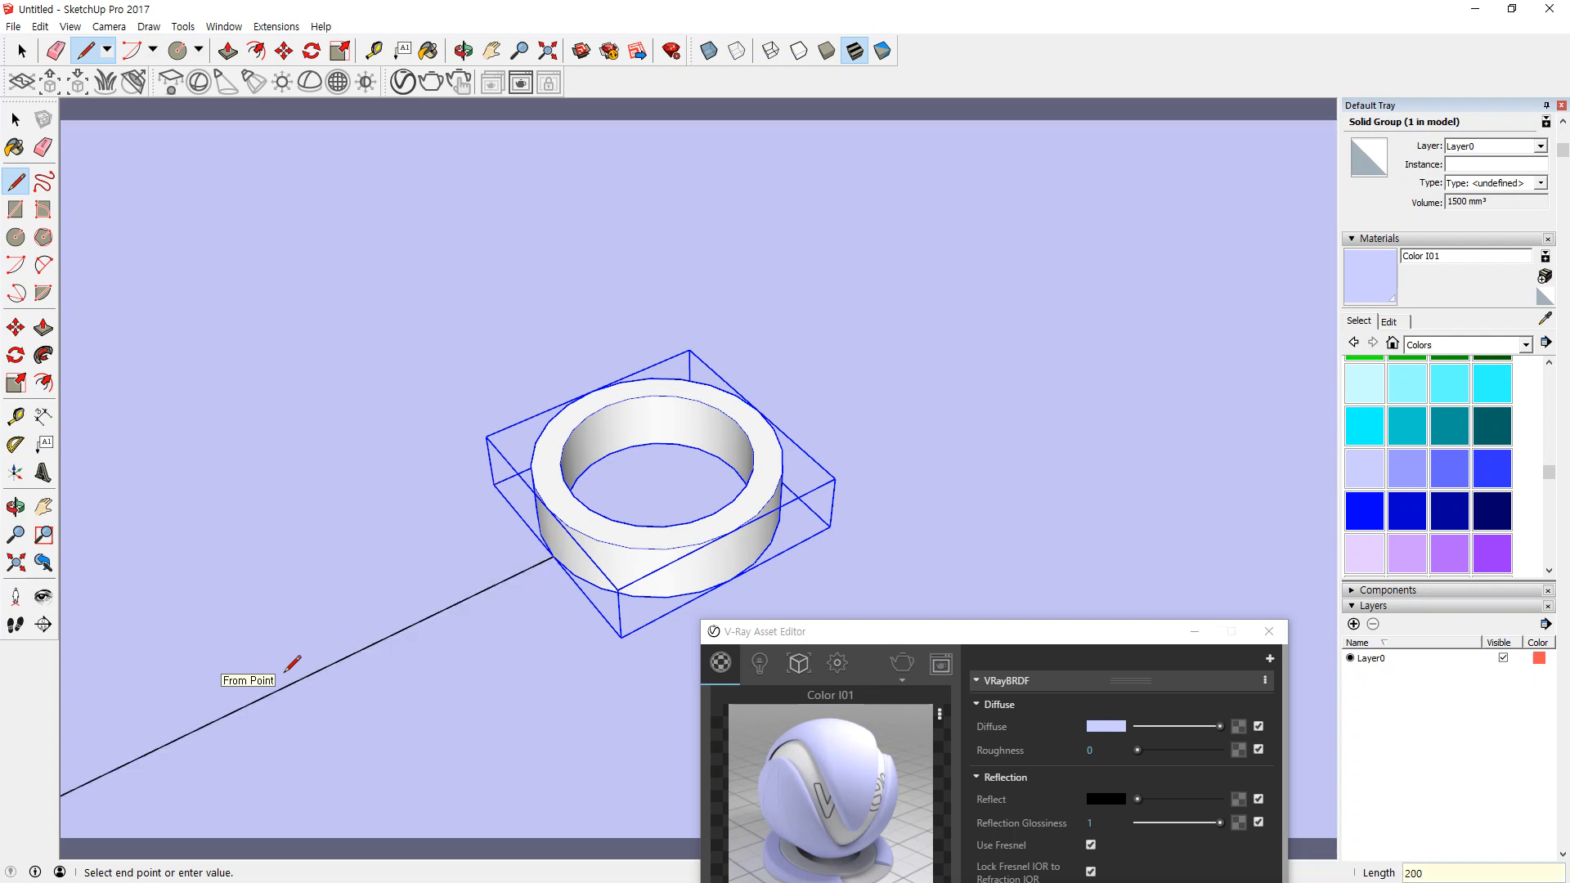
{"action": "scroll", "coordinate": [278, 646], "scroll_direction": "down", "scroll_amount": 5}
{"action": "middle_click_drag", "start_coordinate": [275, 637], "coordinate": [686, 522], "text": "shift"}
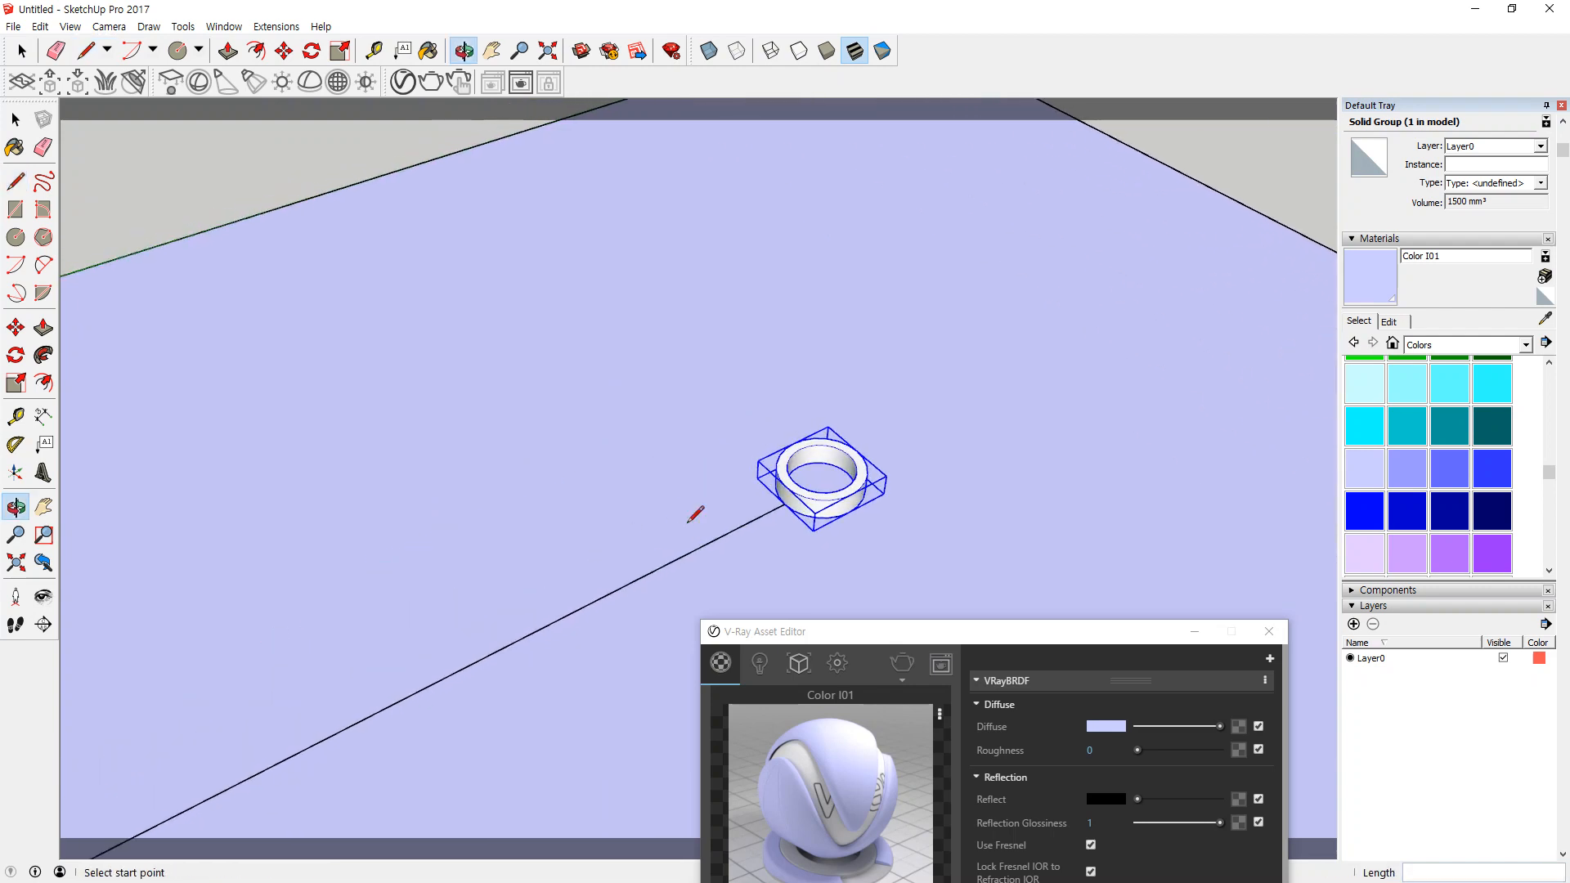
{"action": "scroll", "coordinate": [634, 541], "scroll_direction": "down", "scroll_amount": 2}
{"action": "key", "text": "ctrl+z"}
Draw a line from the ring's base edge outward across the ground, then a vertical line up from its far end along the blue axis.
{"action": "scroll", "coordinate": [734, 521], "scroll_direction": "up", "scroll_amount": 2}
{"action": "left_click", "coordinate": [736, 518]}
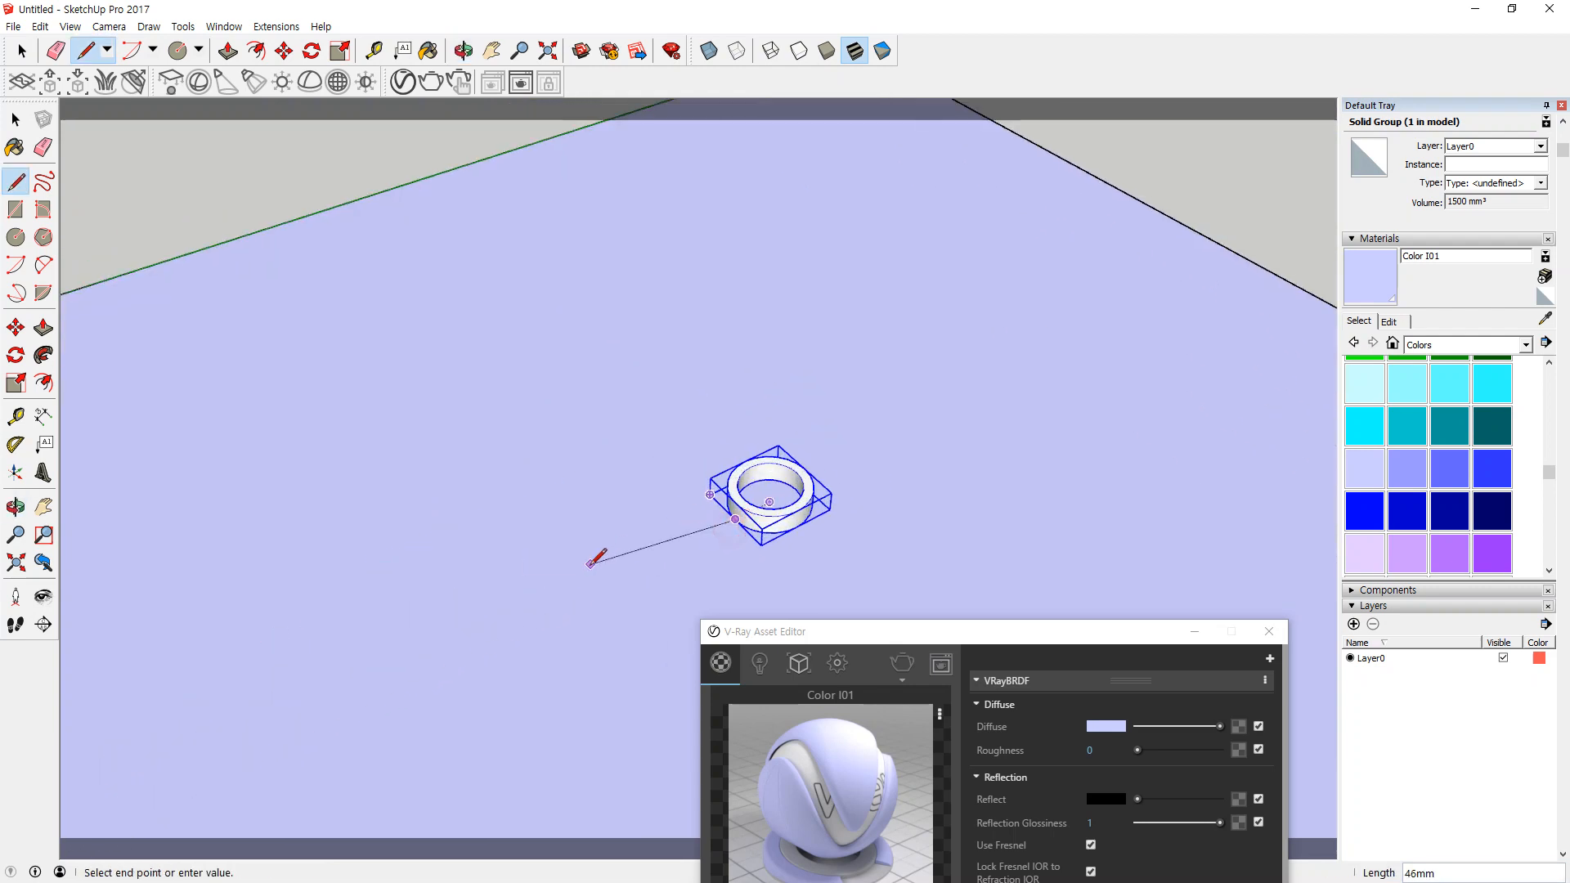
{"action": "left_click", "coordinate": [431, 674]}
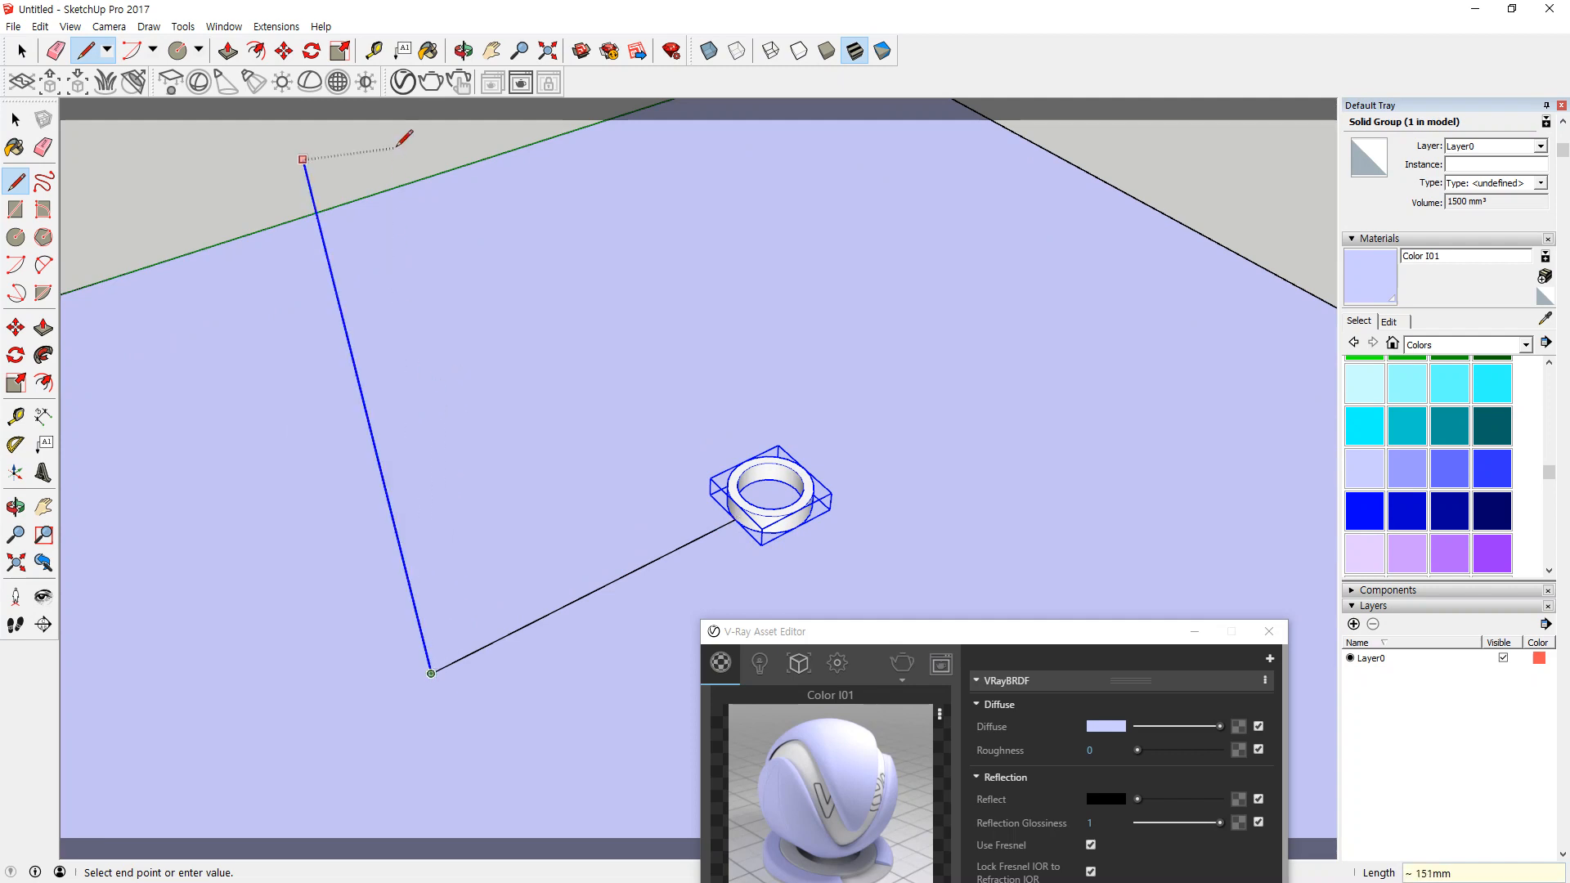
{"action": "key", "text": "Return"}
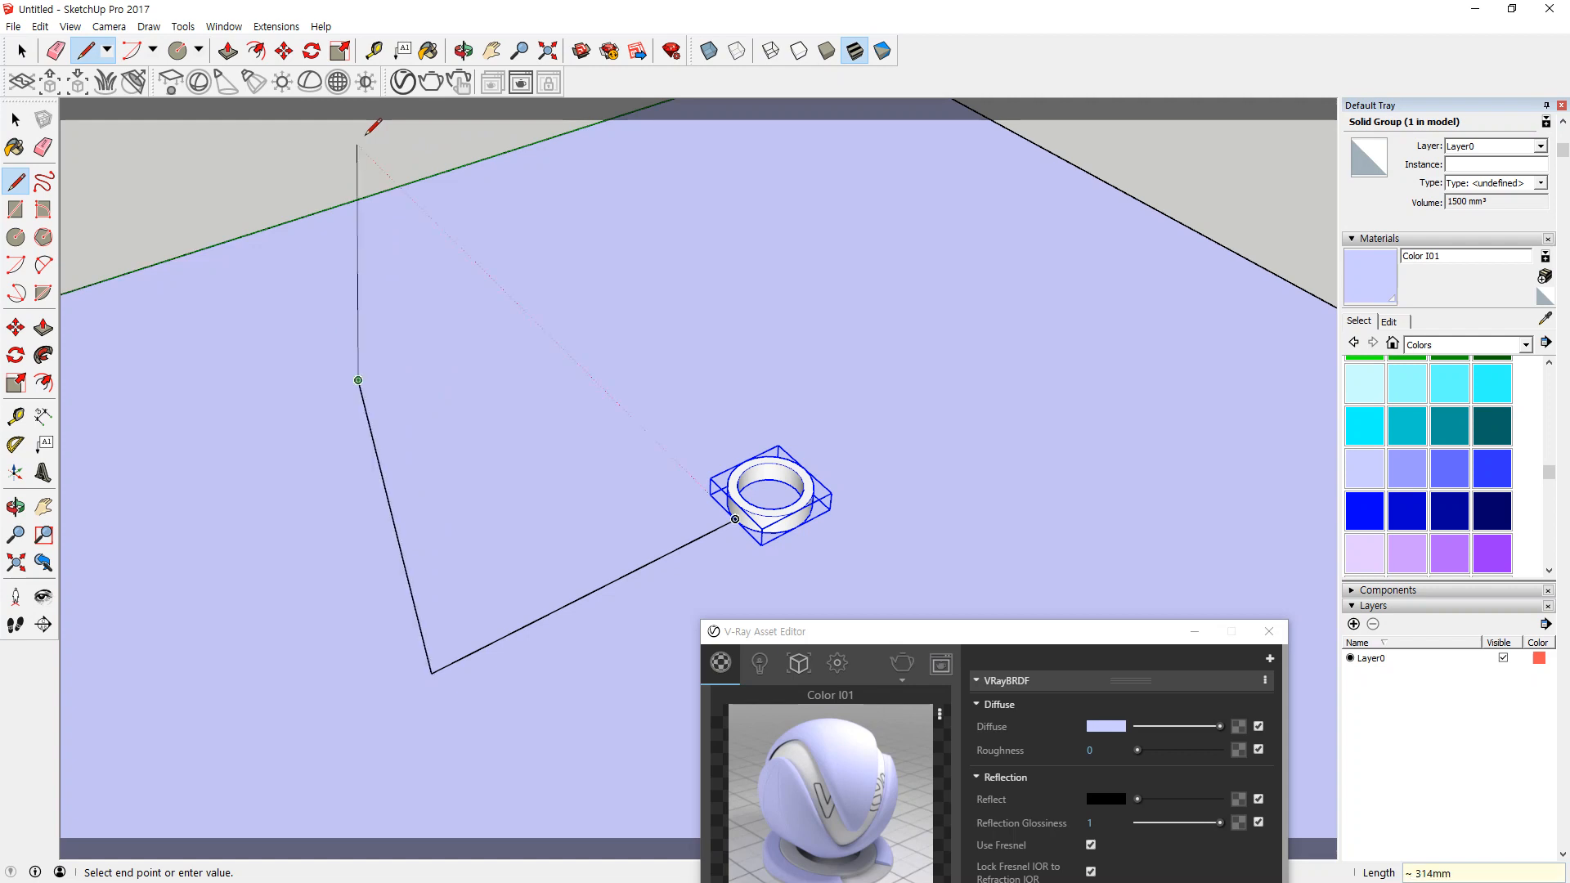
{"action": "key", "text": "o"}
{"action": "left_click_drag", "start_coordinate": [414, 253], "coordinate": [333, 430]}
{"action": "key", "text": "space"}
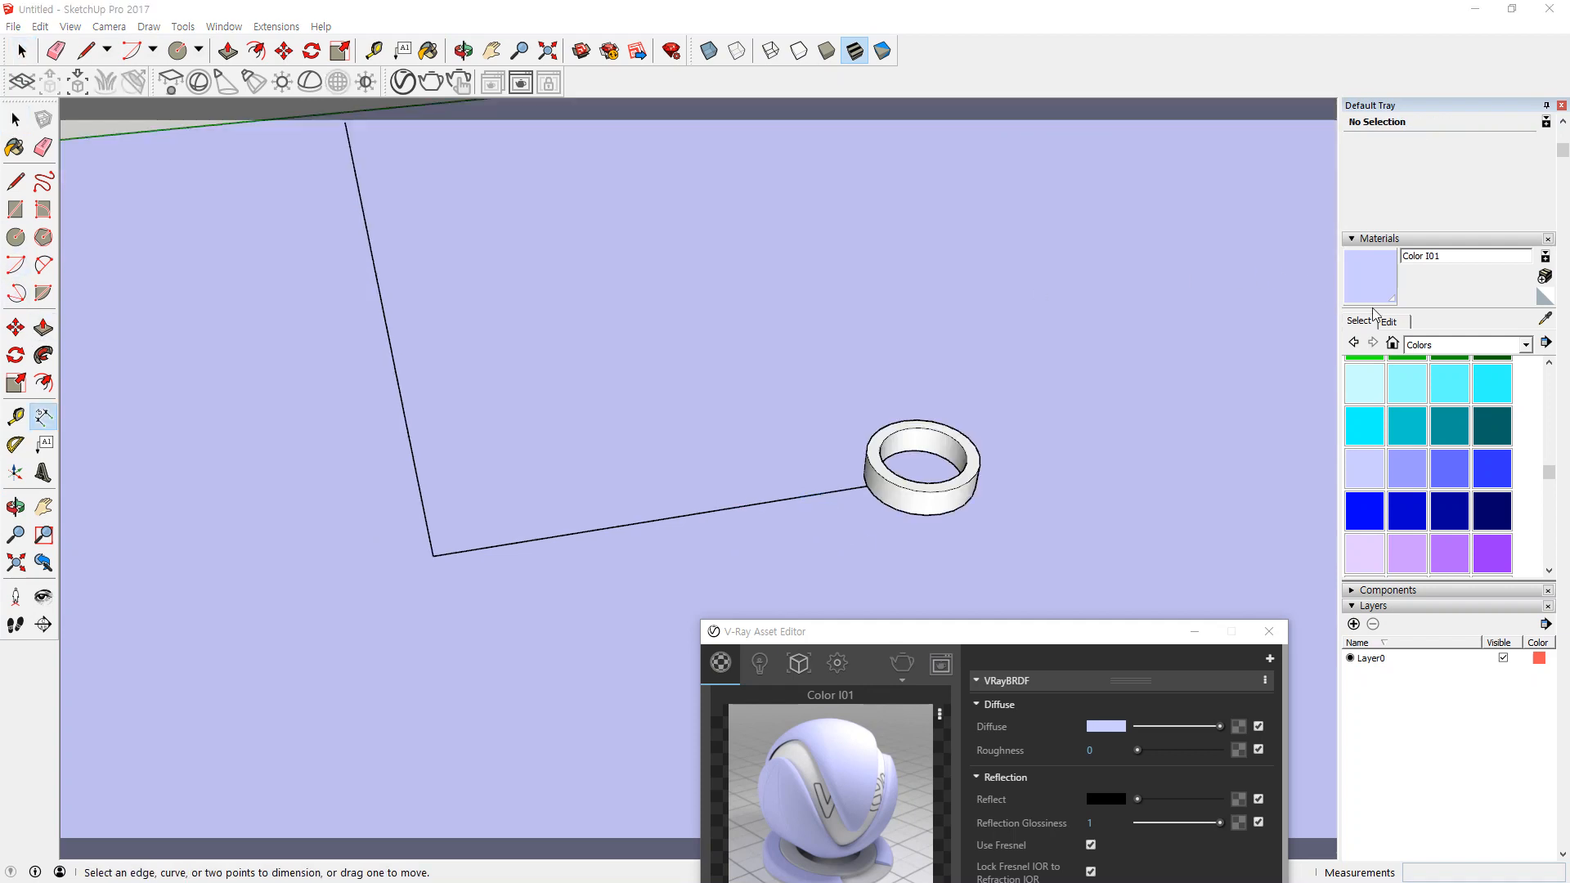
Set the shadow time to 1:30 AM.
{"action": "scroll", "coordinate": [1381, 327], "scroll_direction": "down", "scroll_amount": 10}
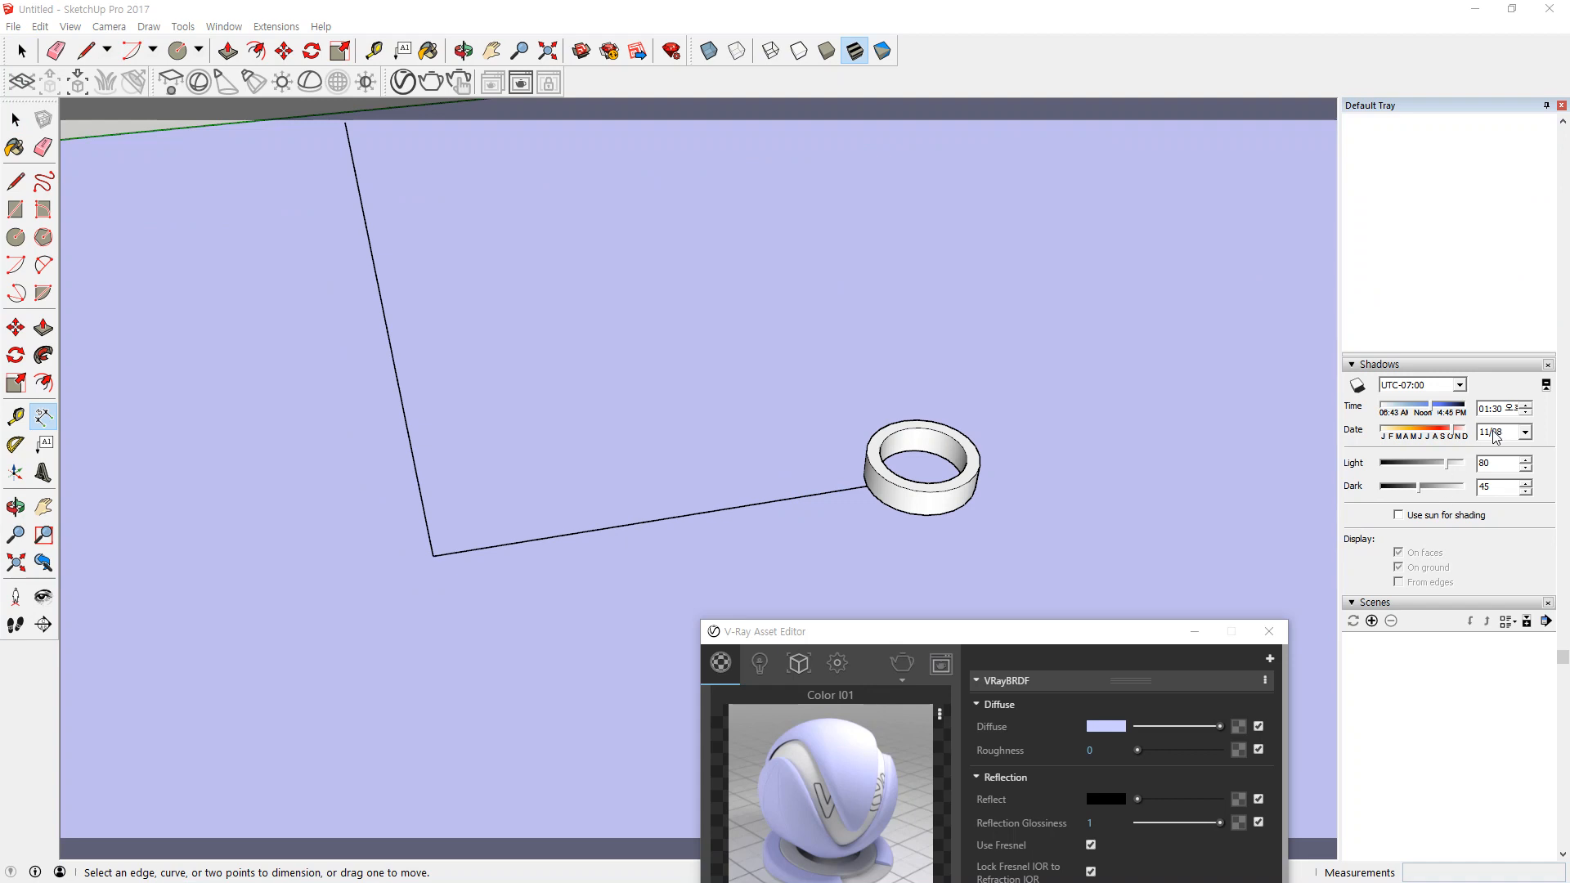
{"action": "left_click", "coordinate": [1514, 409]}
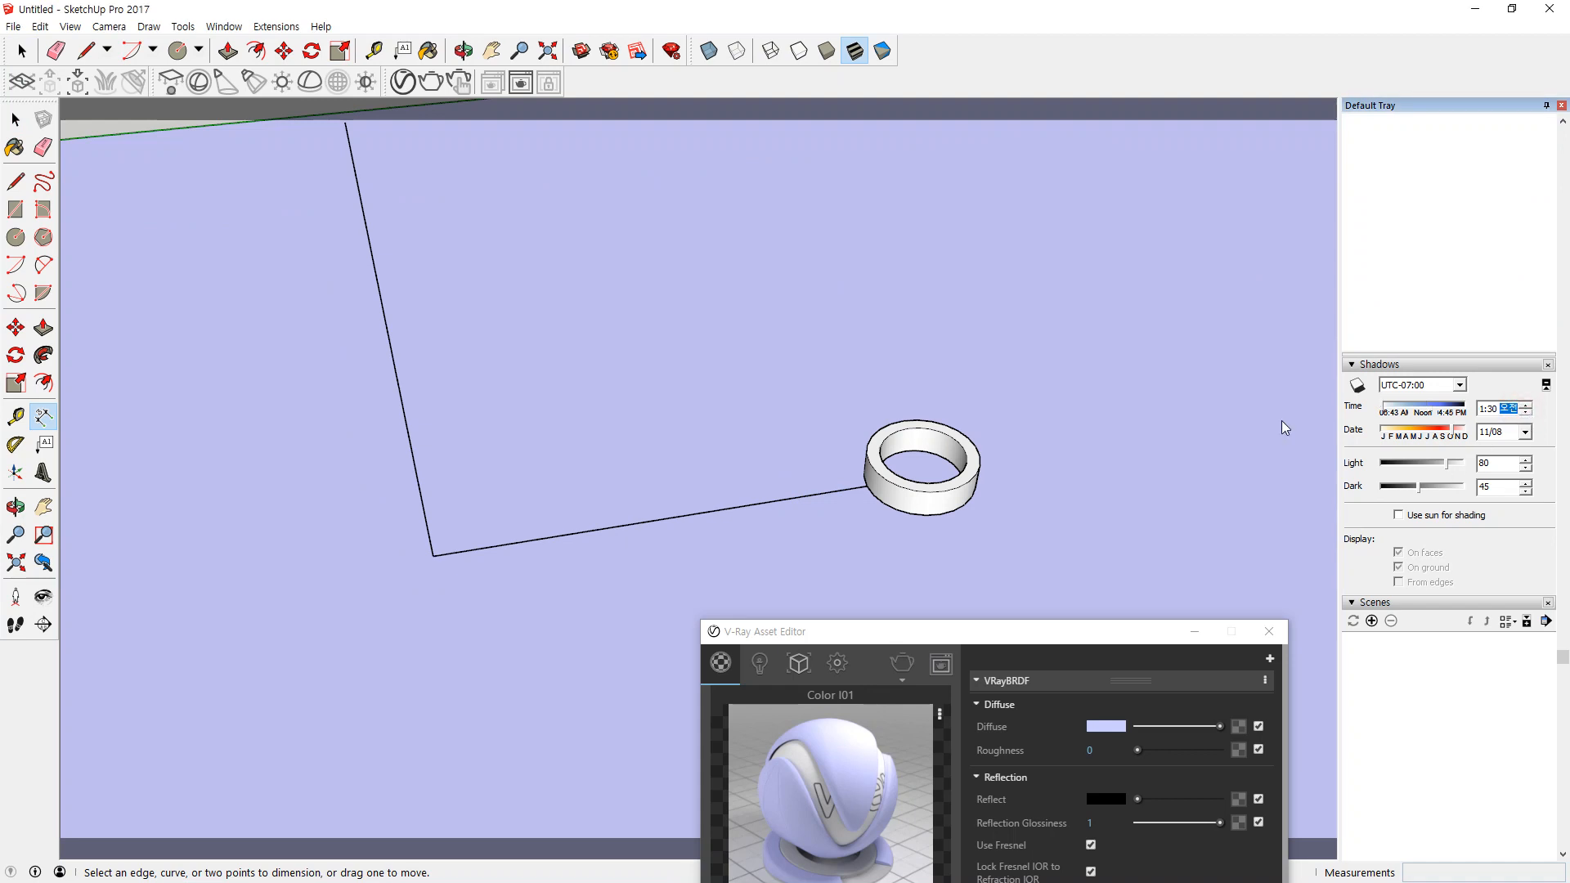
Render the ring view in V-Ray with region rendering turned off, view the full image and close the frame buffer.
{"action": "scroll", "coordinate": [667, 435], "scroll_direction": "down", "scroll_amount": 3}
{"action": "middle_click_drag", "start_coordinate": [627, 494], "coordinate": [722, 465]}
{"action": "scroll", "coordinate": [687, 498], "scroll_direction": "up", "scroll_amount": 3}
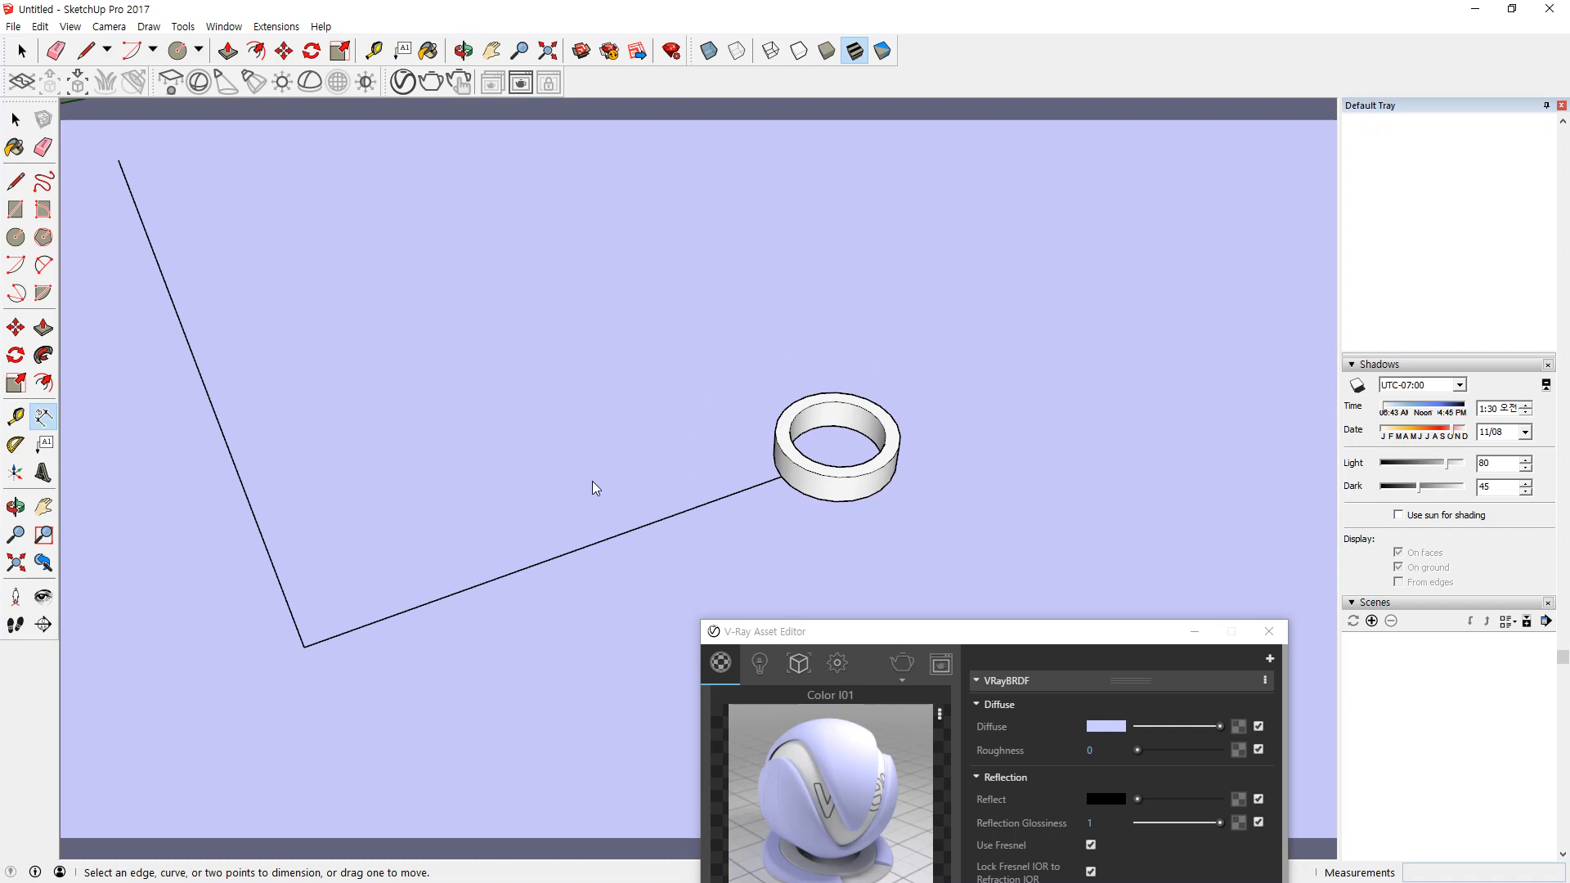
{"action": "middle_click_drag", "start_coordinate": [595, 488], "coordinate": [550, 493], "text": "shift"}
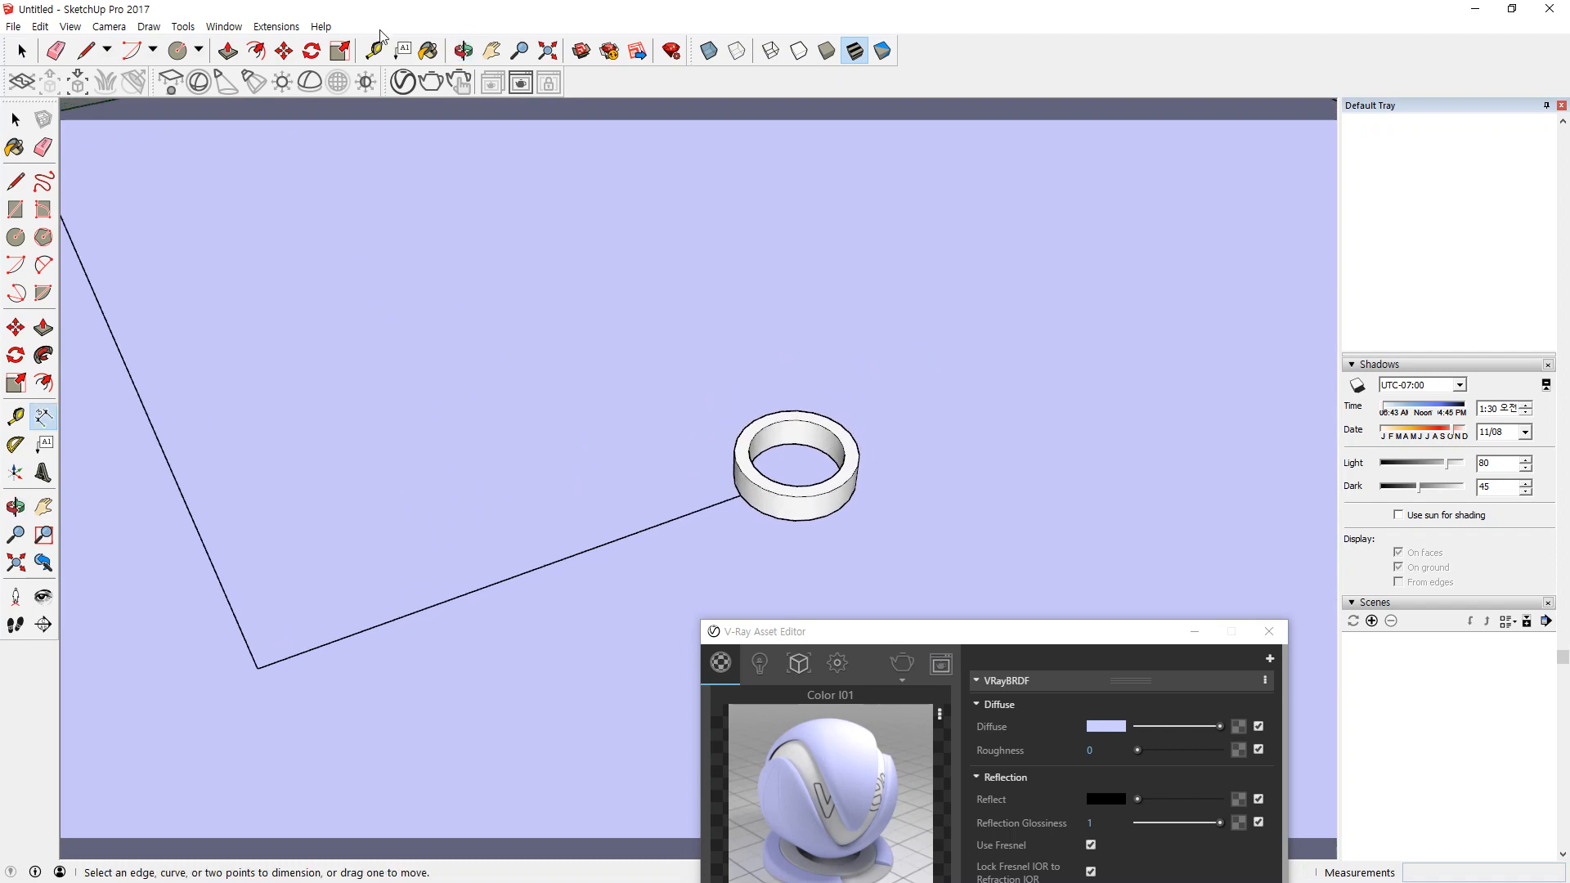
{"action": "left_click", "coordinate": [430, 83]}
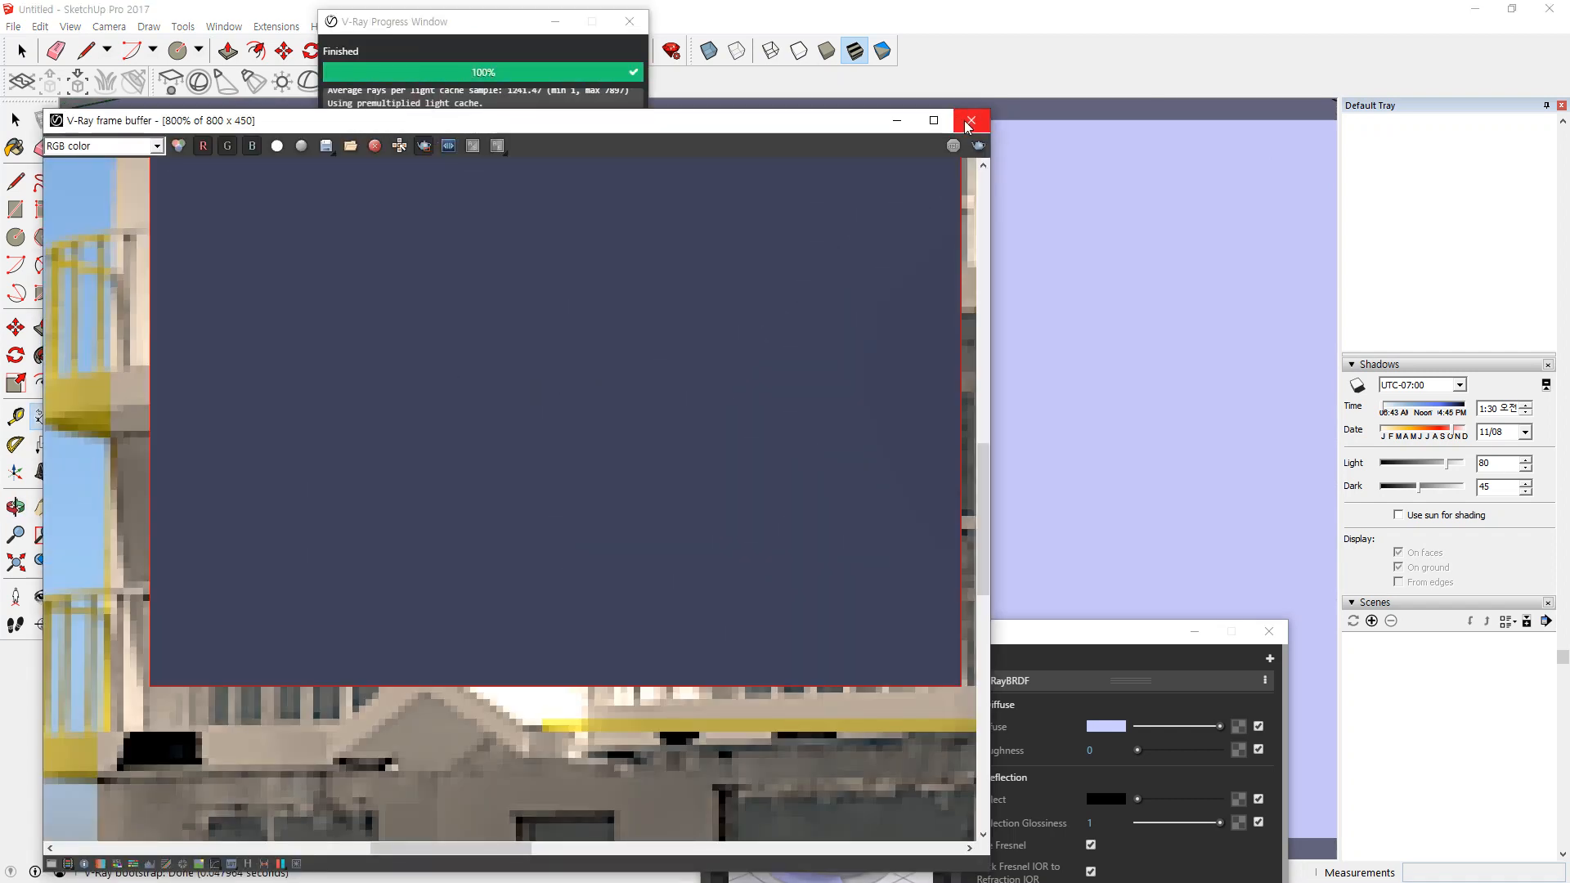
{"action": "left_click_drag", "start_coordinate": [783, 128], "coordinate": [839, 166]}
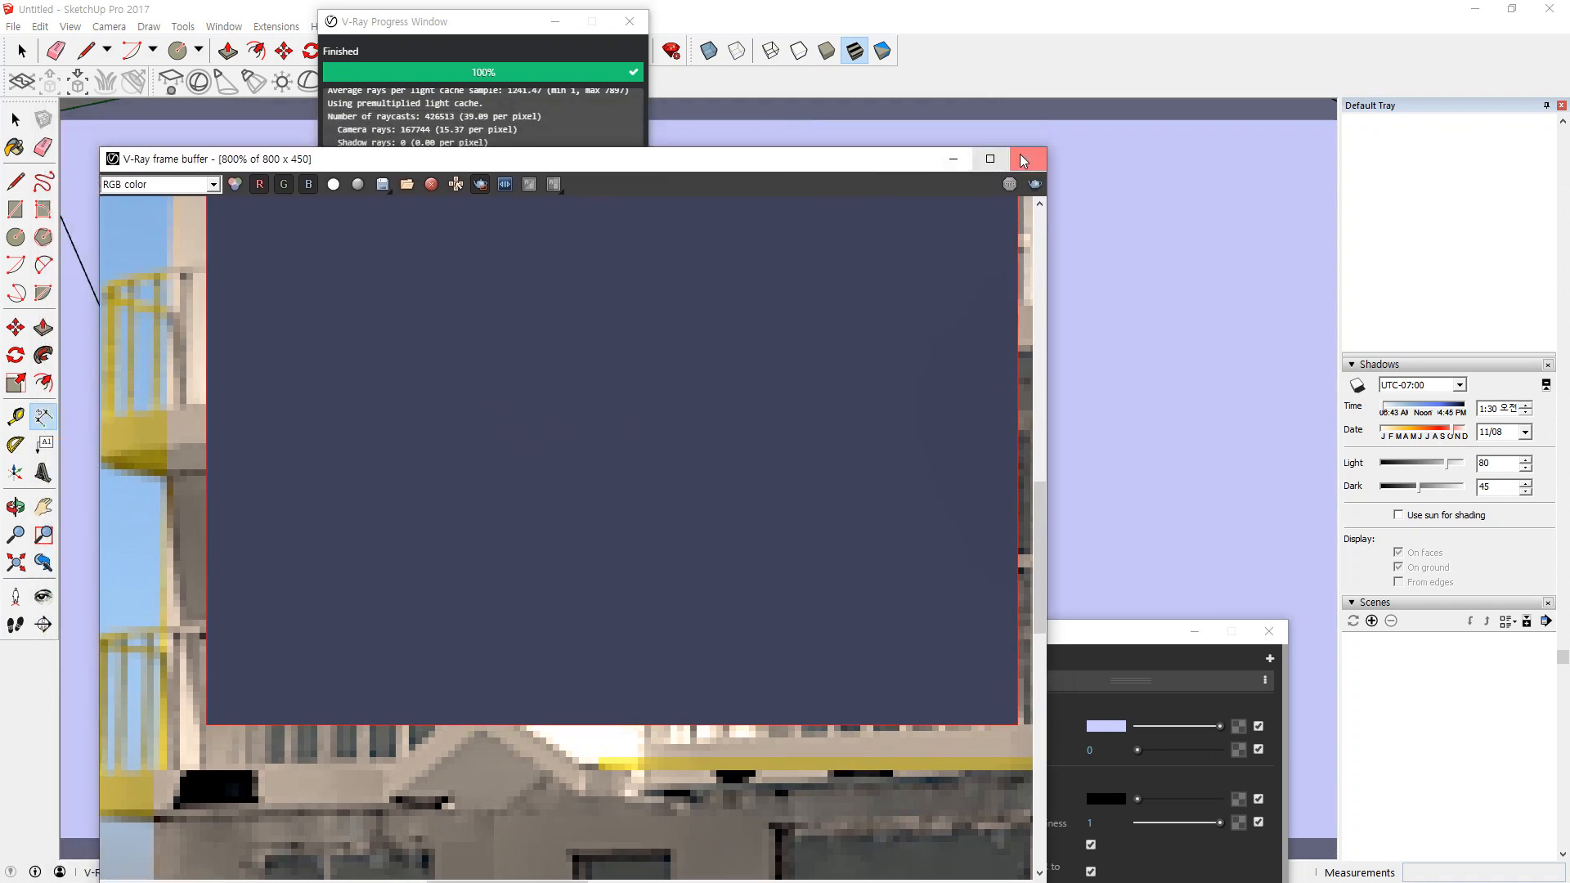
{"action": "left_click", "coordinate": [484, 188]}
{"action": "left_click", "coordinate": [1035, 186]}
{"action": "scroll", "coordinate": [690, 473], "scroll_direction": "down", "scroll_amount": 3}
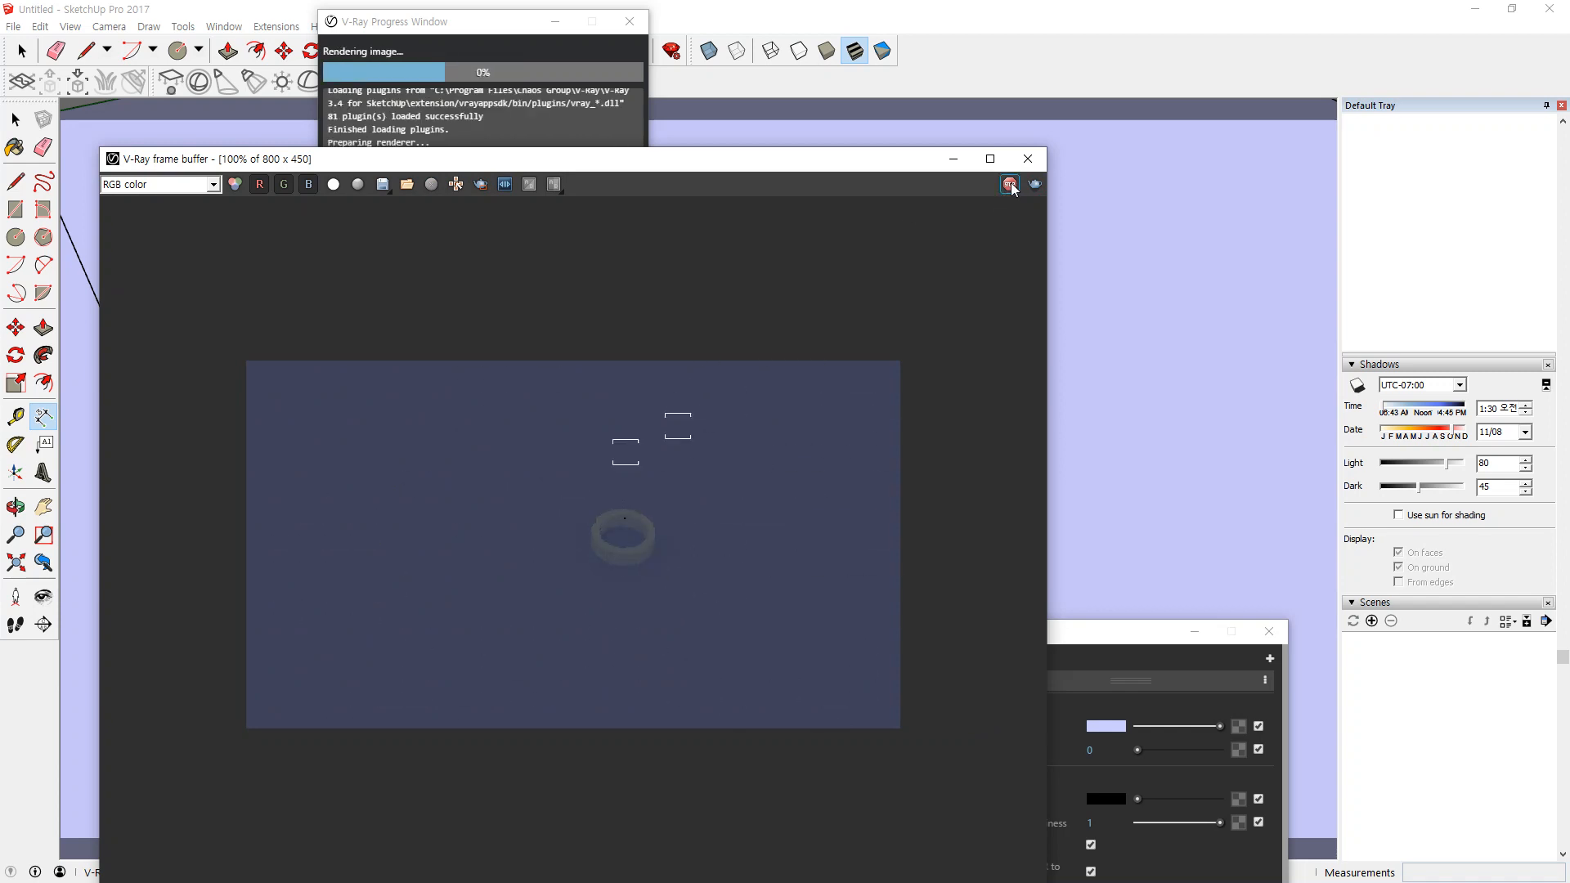
{"action": "left_click", "coordinate": [1028, 159]}
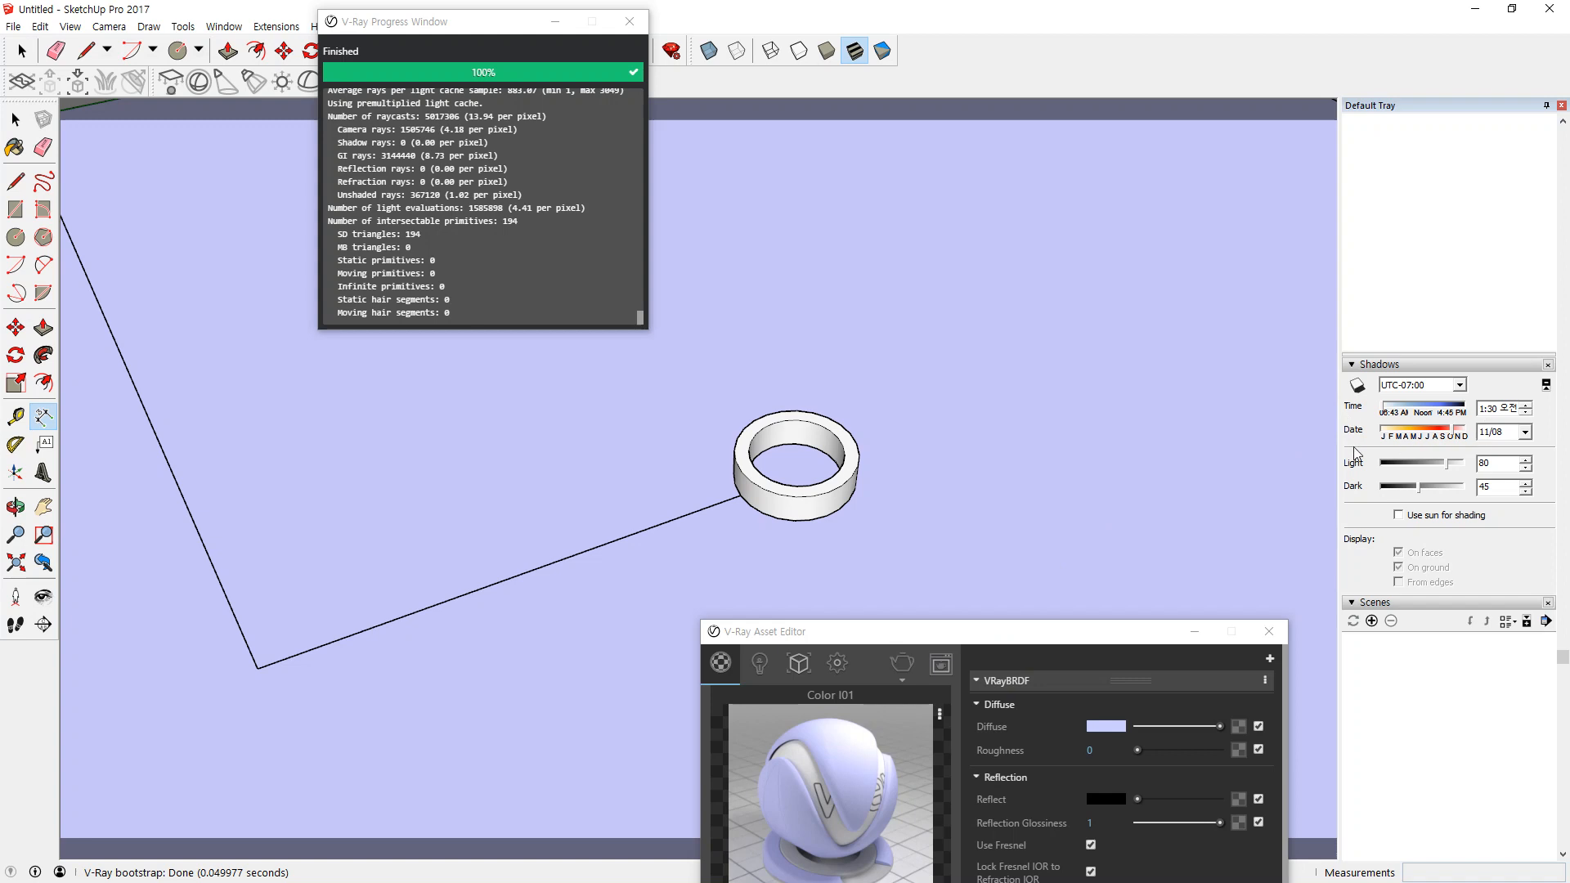
Set the shadow date to 07/29 and close the V-Ray progress window.
{"action": "left_click", "coordinate": [1430, 433]}
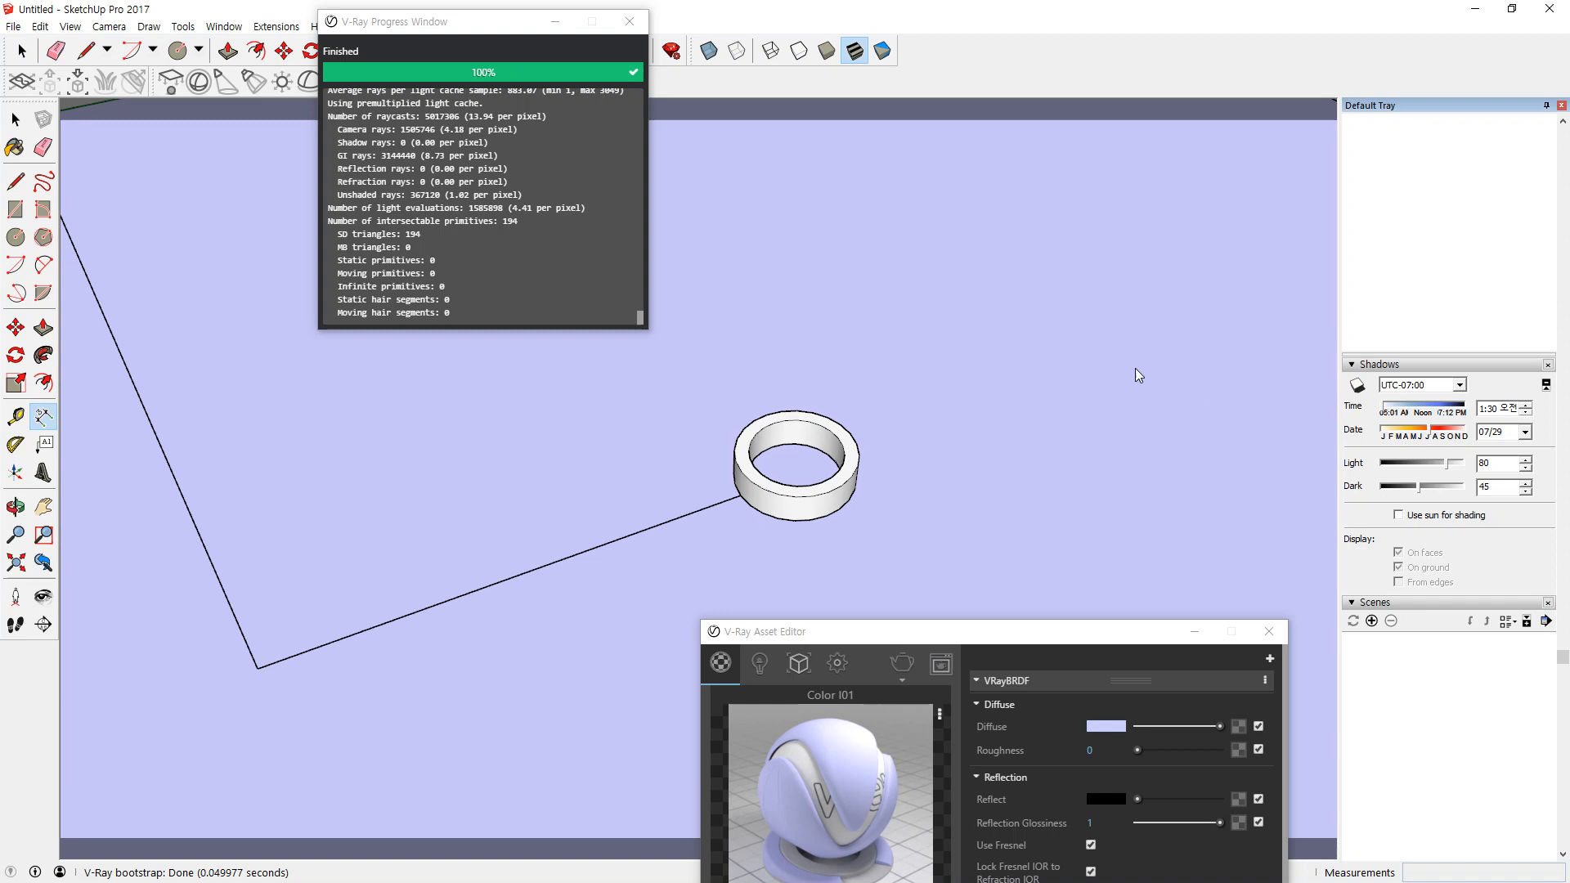
{"action": "left_click", "coordinate": [359, 284]}
{"action": "left_click", "coordinate": [630, 21]}
Place a V-Ray spot light at the top of the vertical line, aimed at the ring's base, with a narrow cone and penumbra around the ring.
{"action": "middle_click_drag", "start_coordinate": [655, 221], "coordinate": [599, 393]}
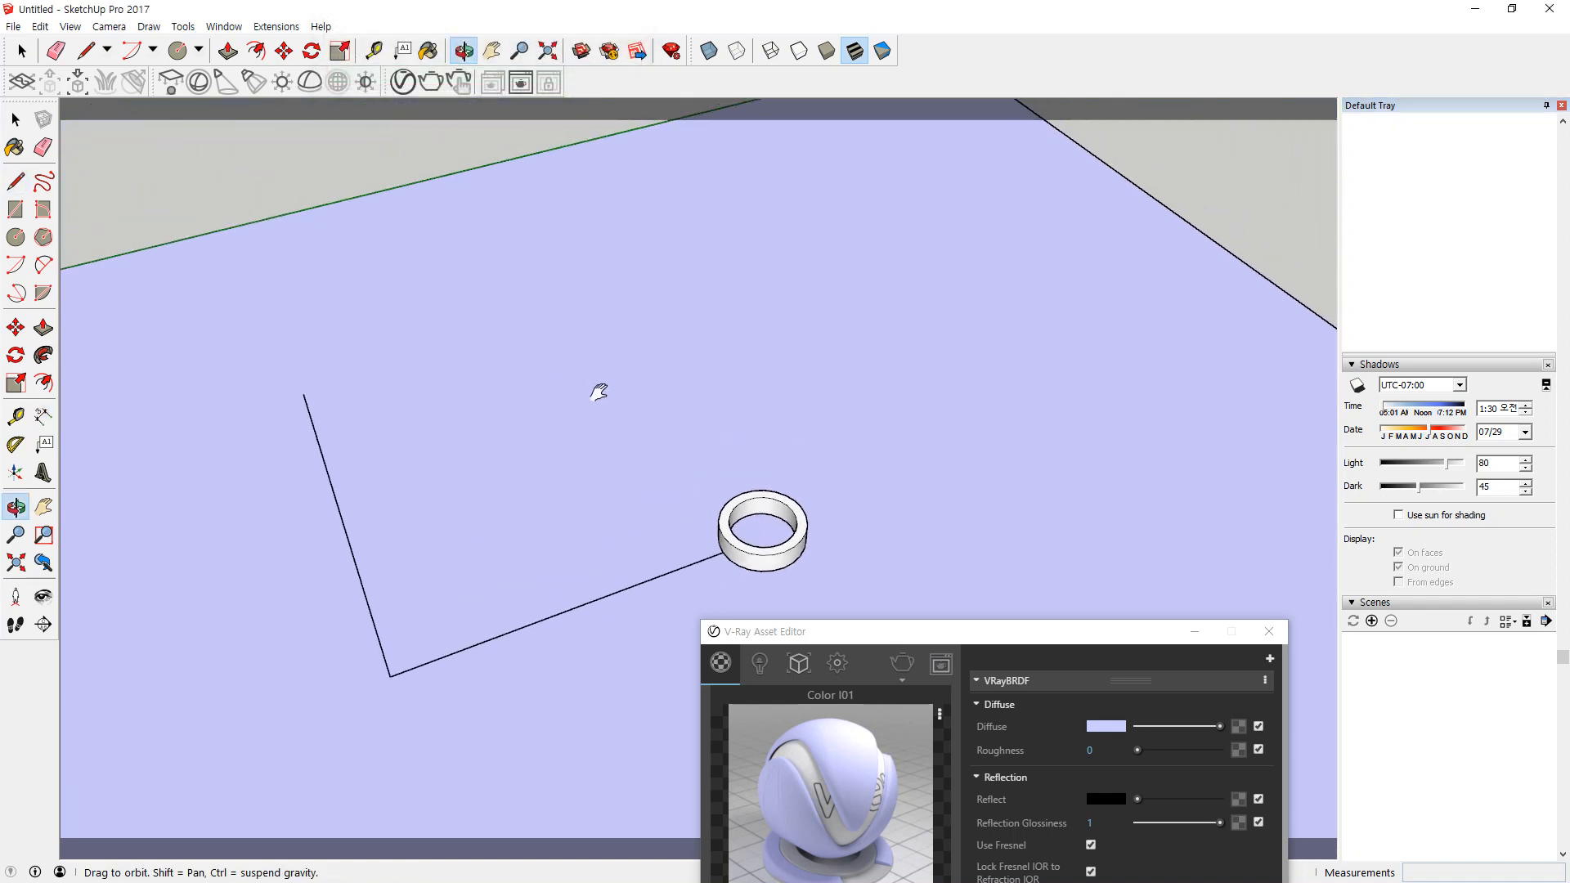
{"action": "left_click", "coordinate": [226, 83]}
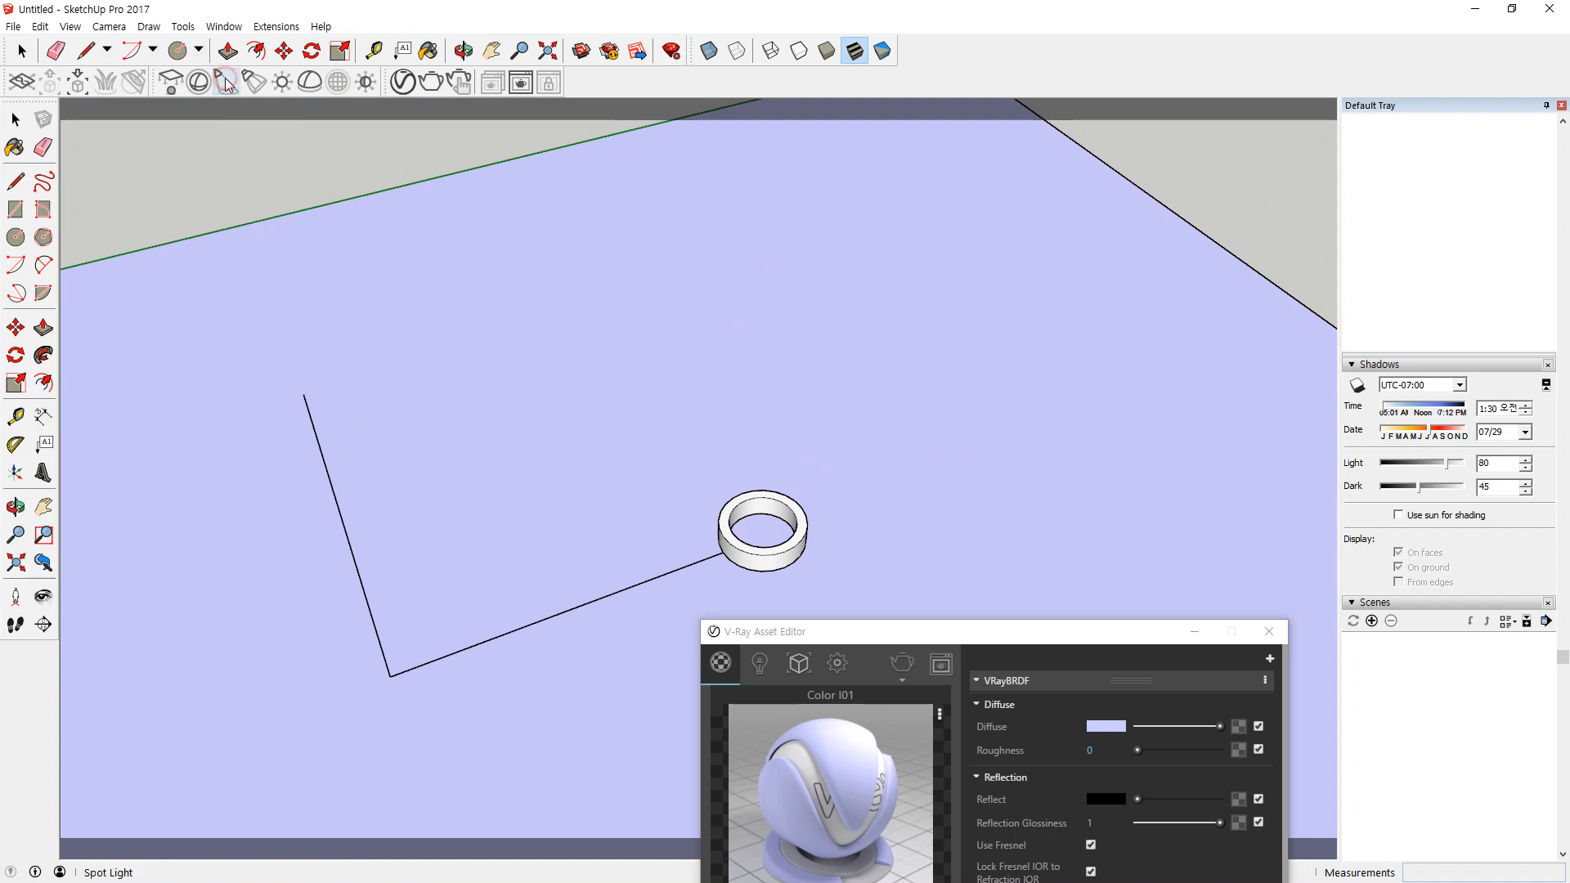
{"action": "left_click", "coordinate": [304, 396]}
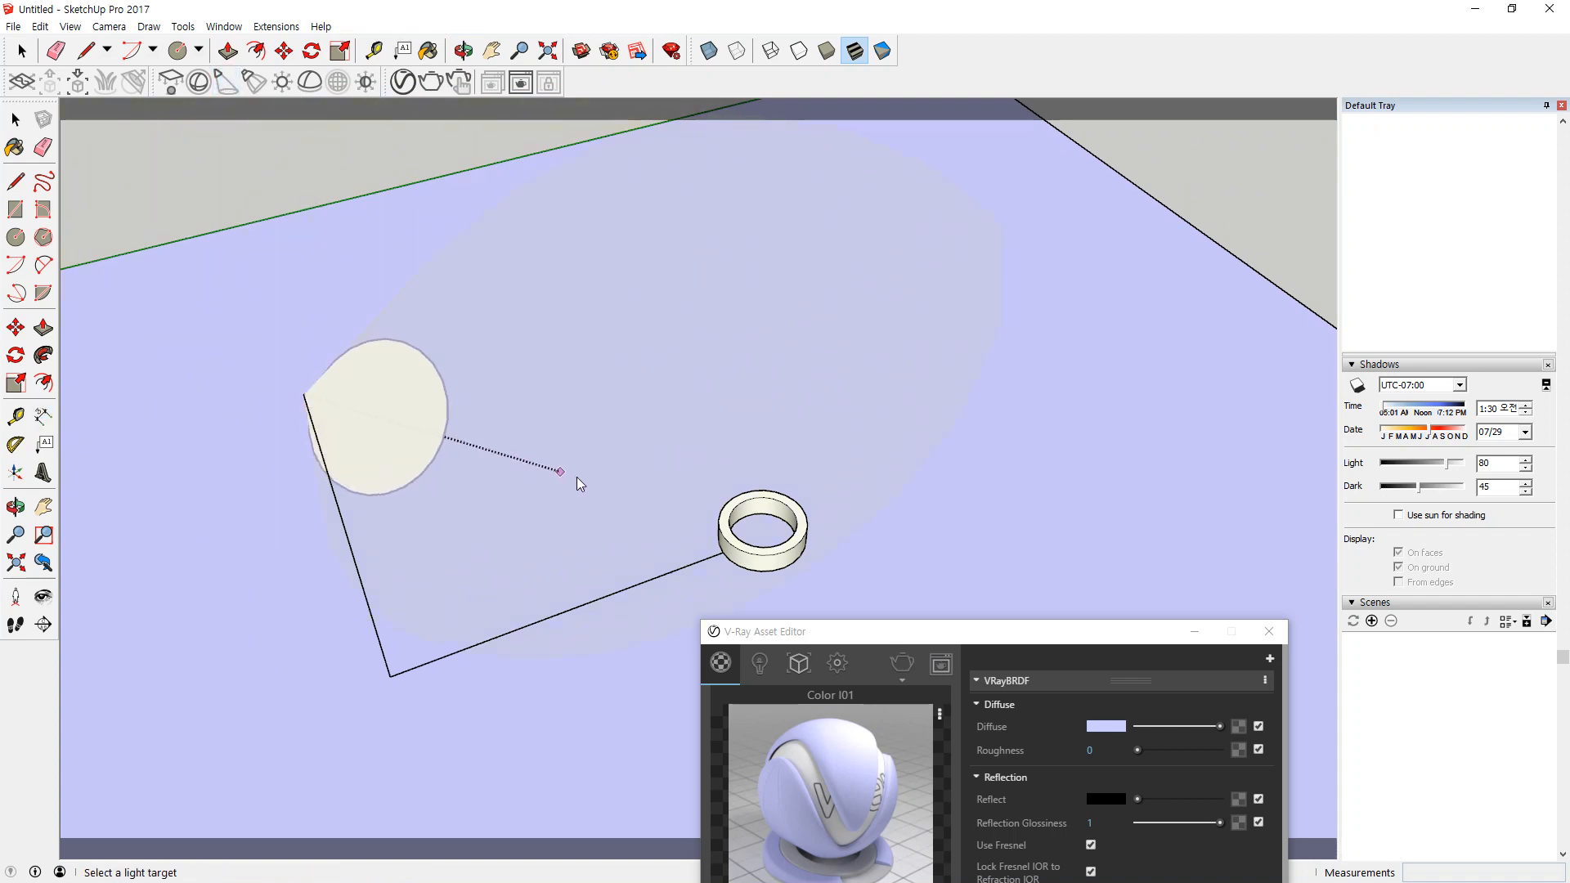
{"action": "left_click", "coordinate": [723, 555]}
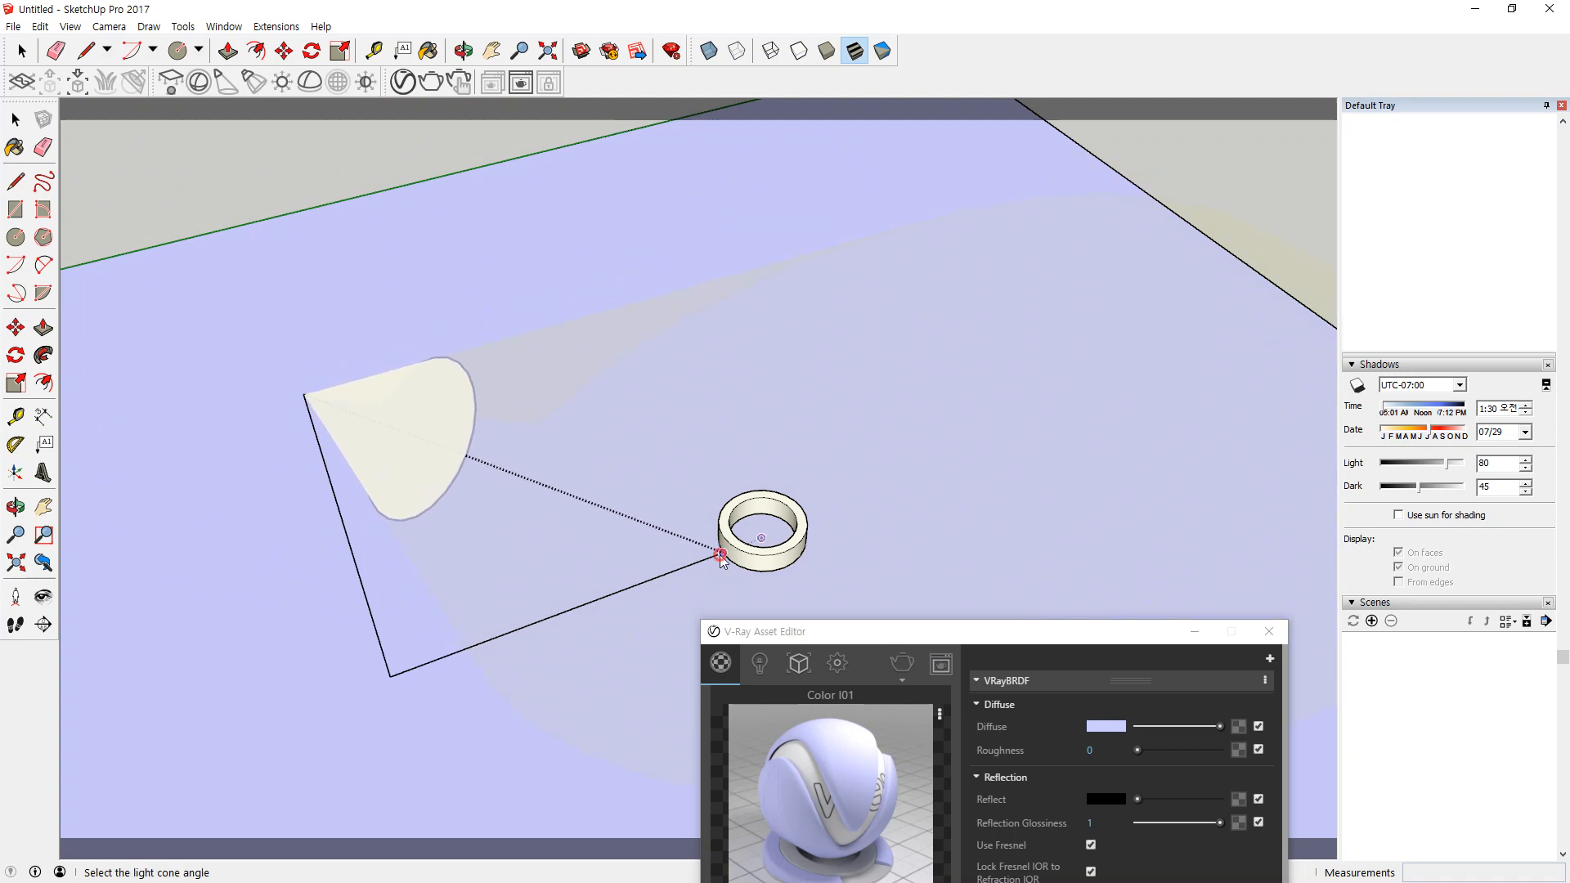
{"action": "left_click", "coordinate": [788, 530]}
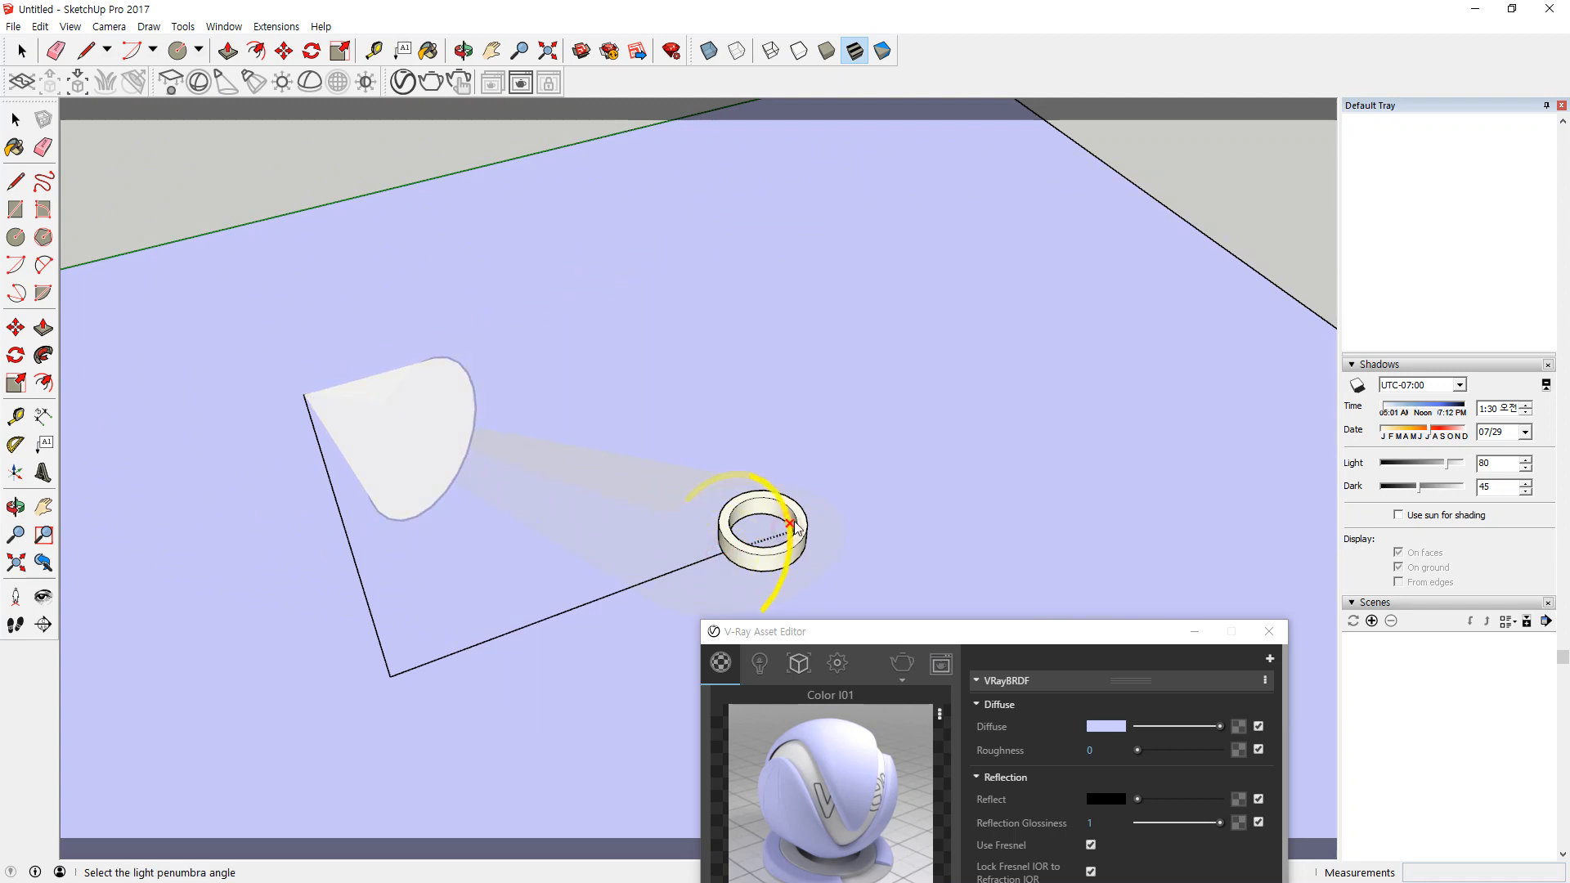
{"action": "left_click", "coordinate": [852, 487]}
Render a close-up of the ring lit by the spot light in V-Ray.
{"action": "middle_click_drag", "start_coordinate": [785, 515], "coordinate": [796, 561]}
{"action": "scroll", "coordinate": [798, 561], "scroll_direction": "up", "scroll_amount": 3}
{"action": "scroll", "coordinate": [799, 563], "scroll_direction": "up", "scroll_amount": 5}
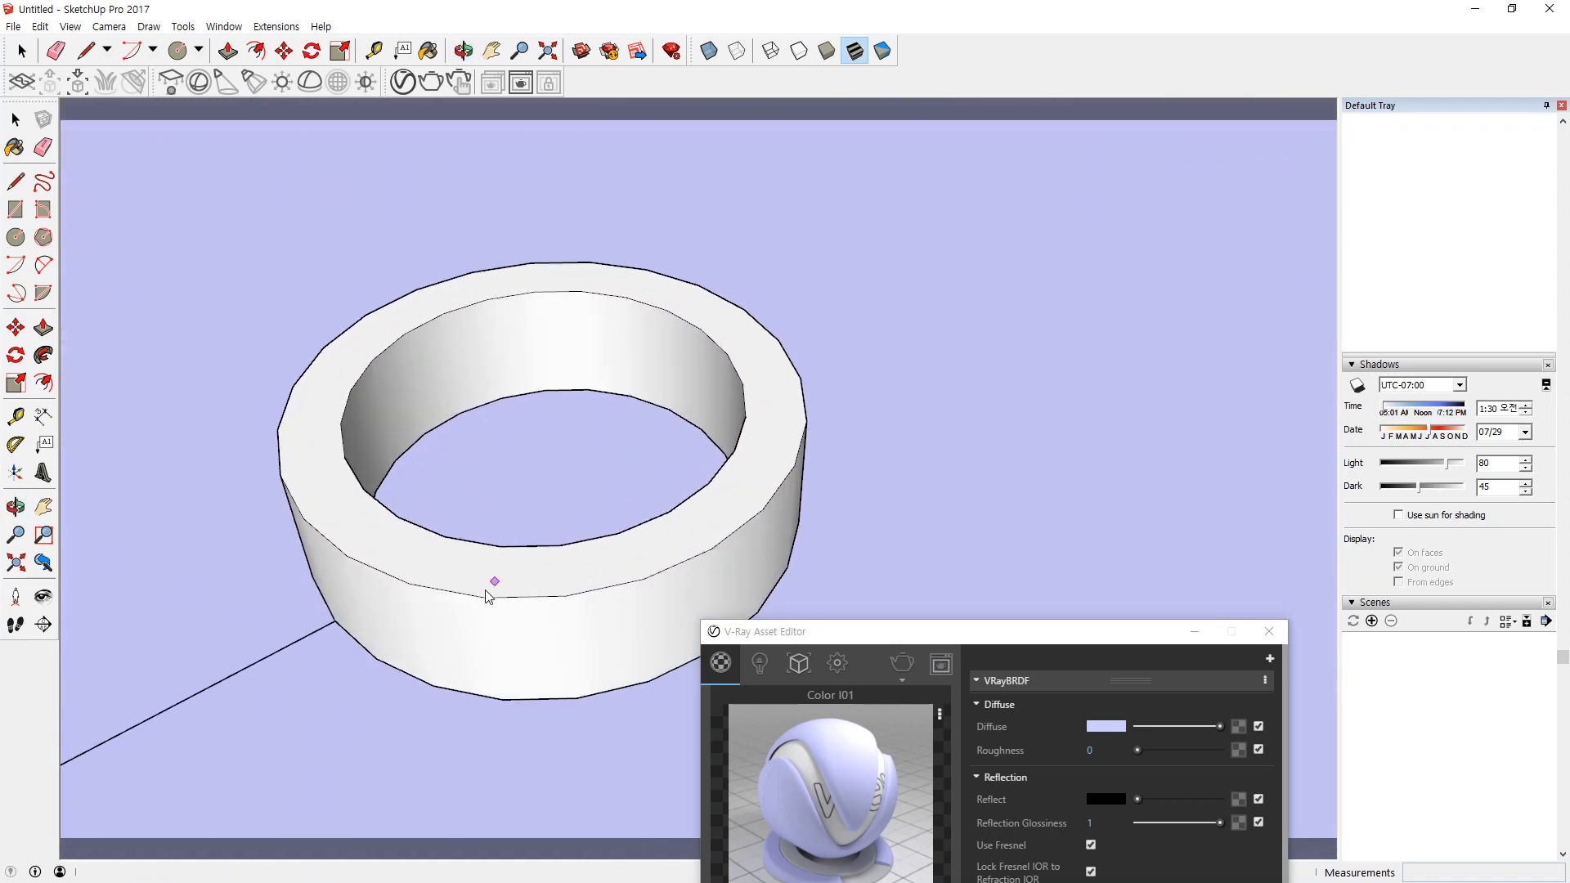
{"action": "middle_click_drag", "start_coordinate": [497, 581], "coordinate": [638, 526], "text": "shift"}
{"action": "left_click", "coordinate": [433, 88]}
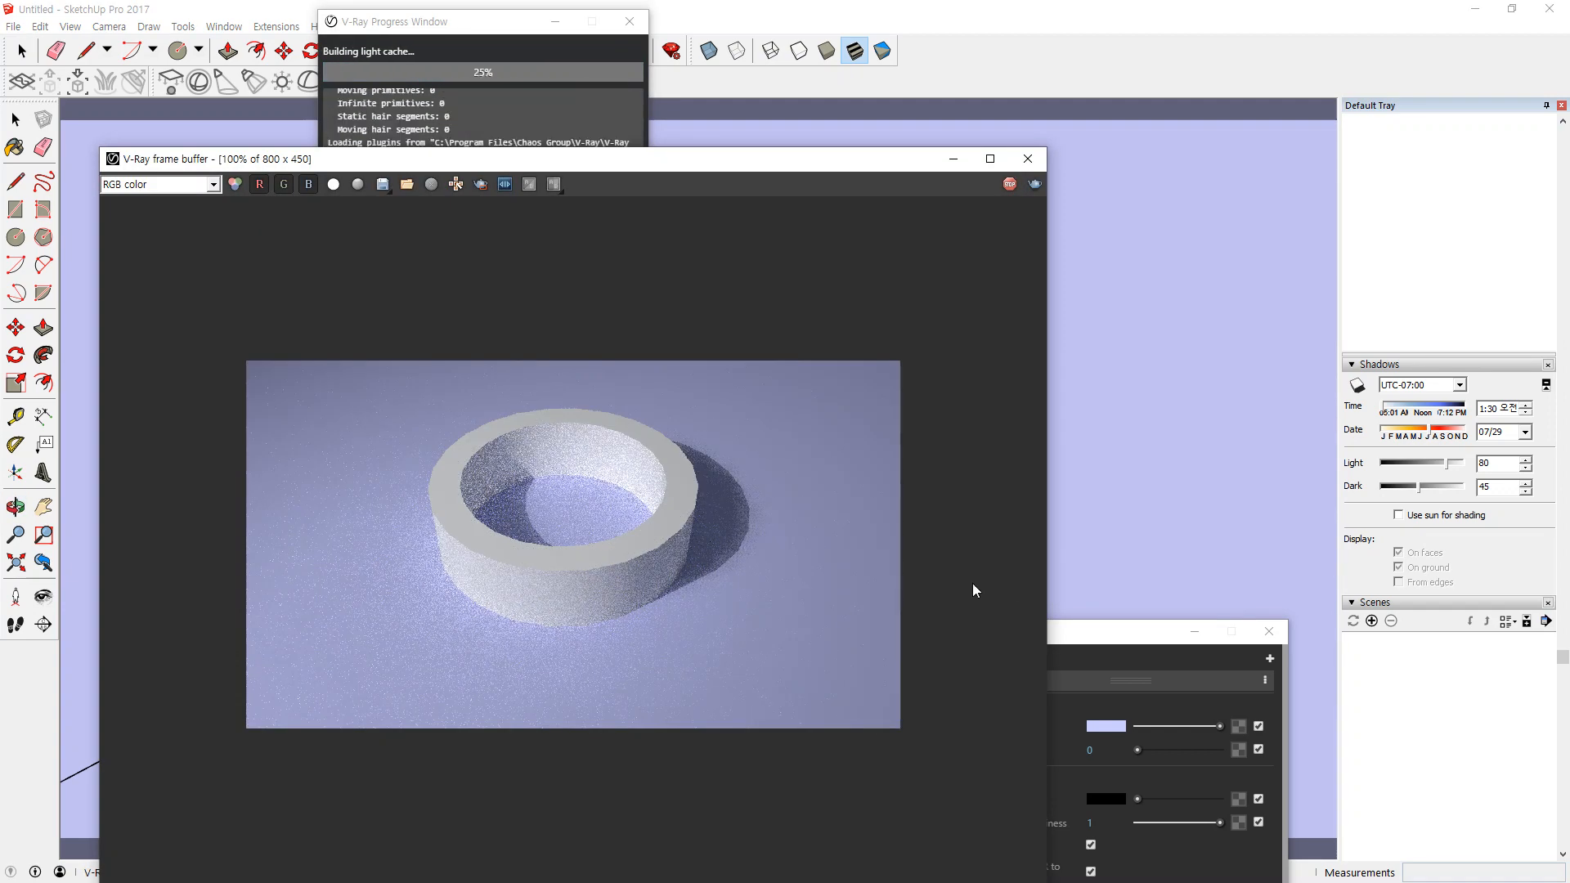
Change the diffuse color of the Color I01 material to dark blue, RGB 0, 0, 113.
{"action": "left_click_drag", "start_coordinate": [1088, 640], "coordinate": [1255, 365]}
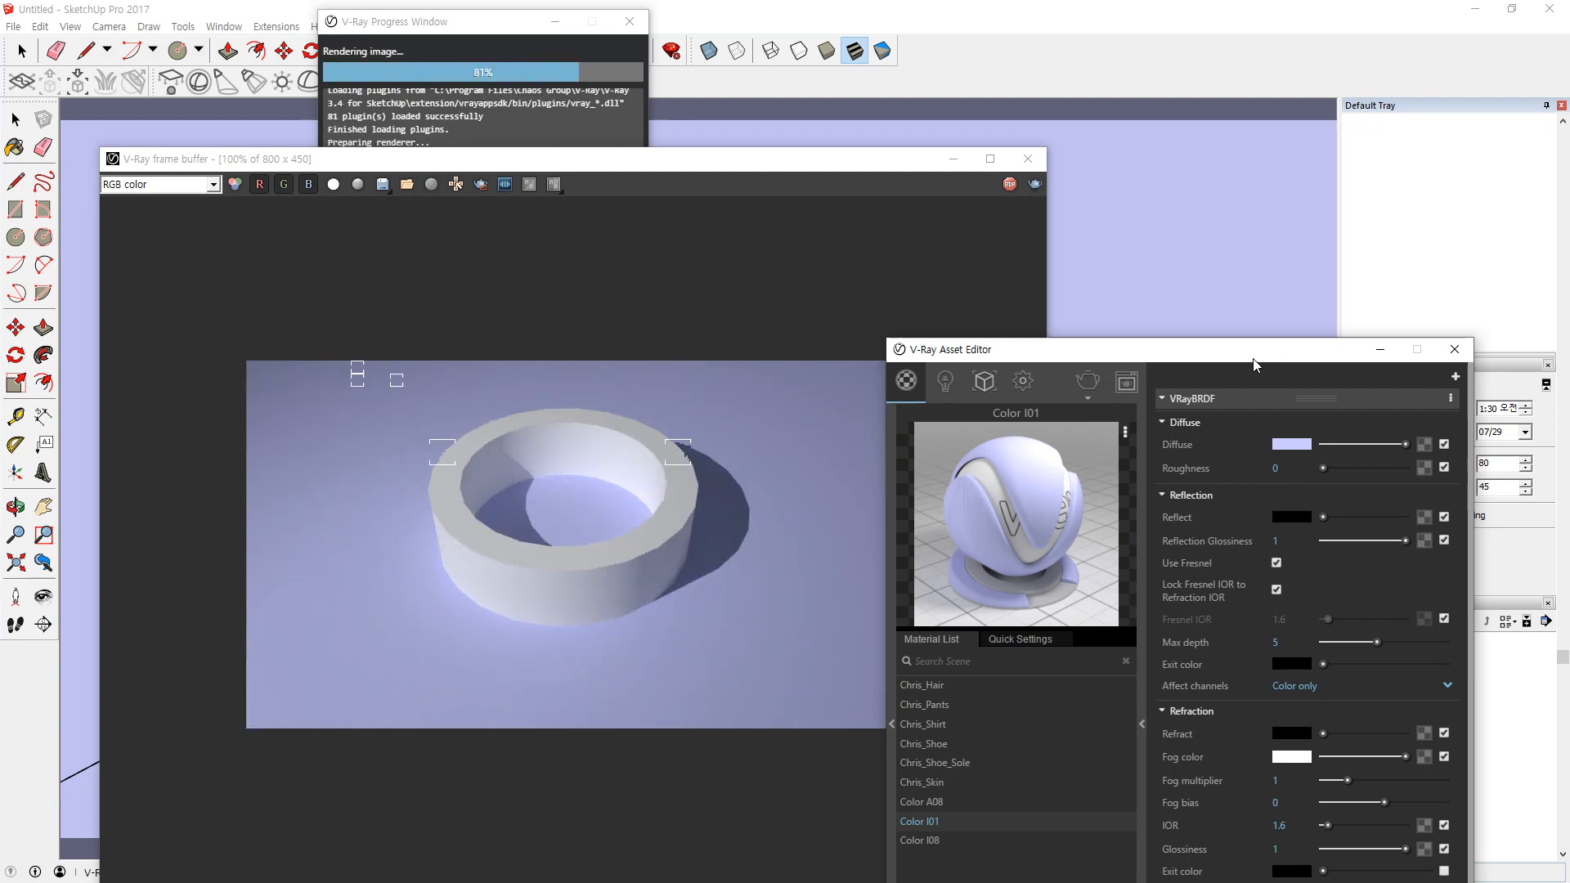
{"action": "left_click_drag", "start_coordinate": [1250, 365], "coordinate": [1214, 366]}
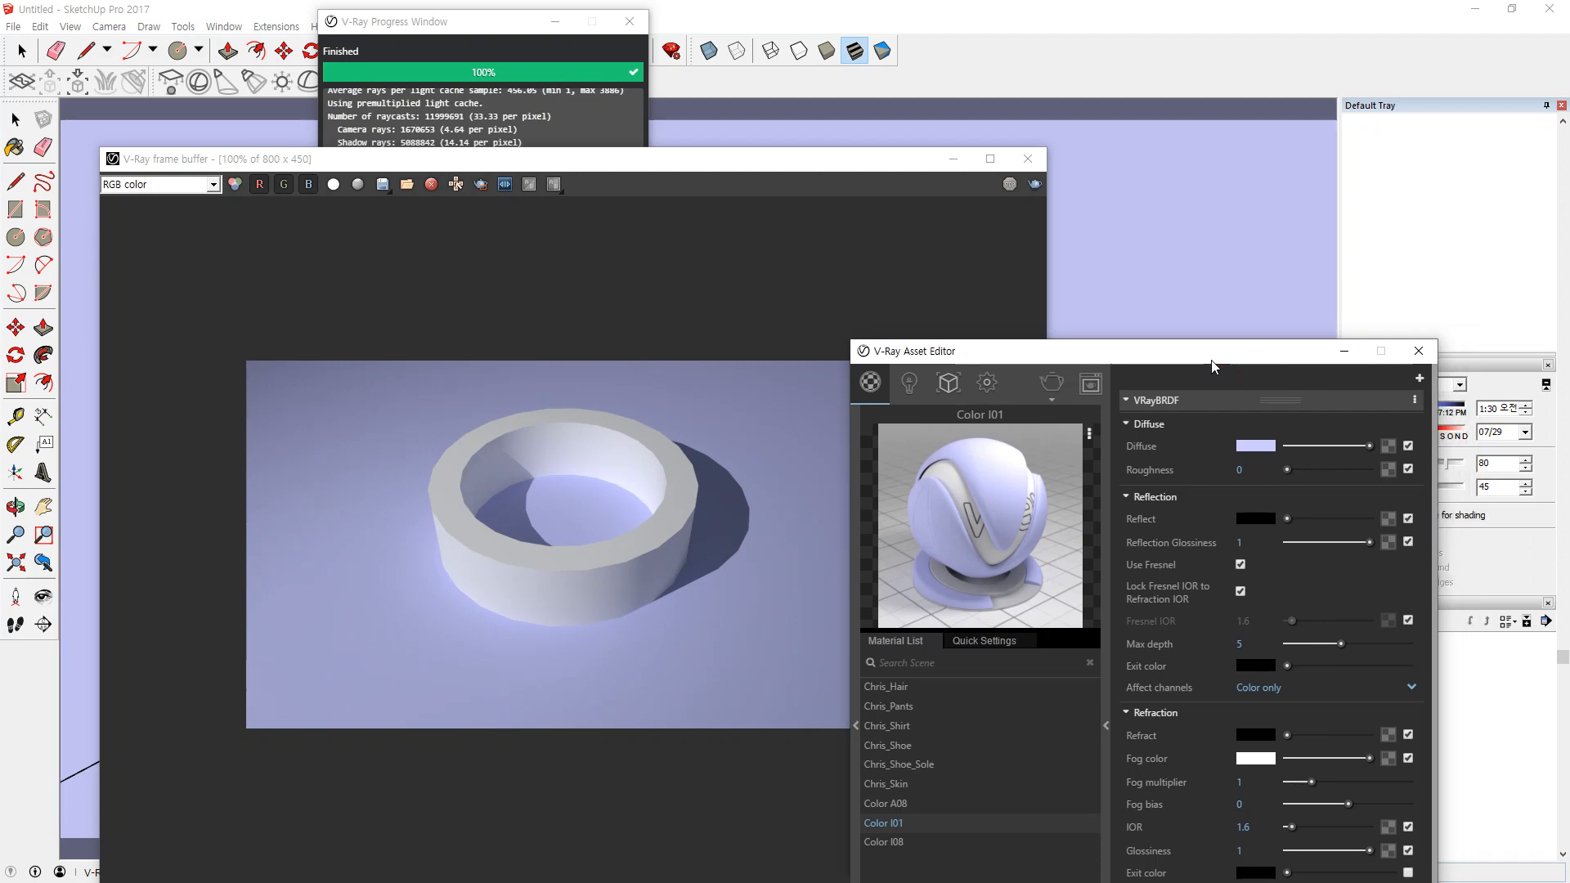
{"action": "left_click", "coordinate": [1264, 448]}
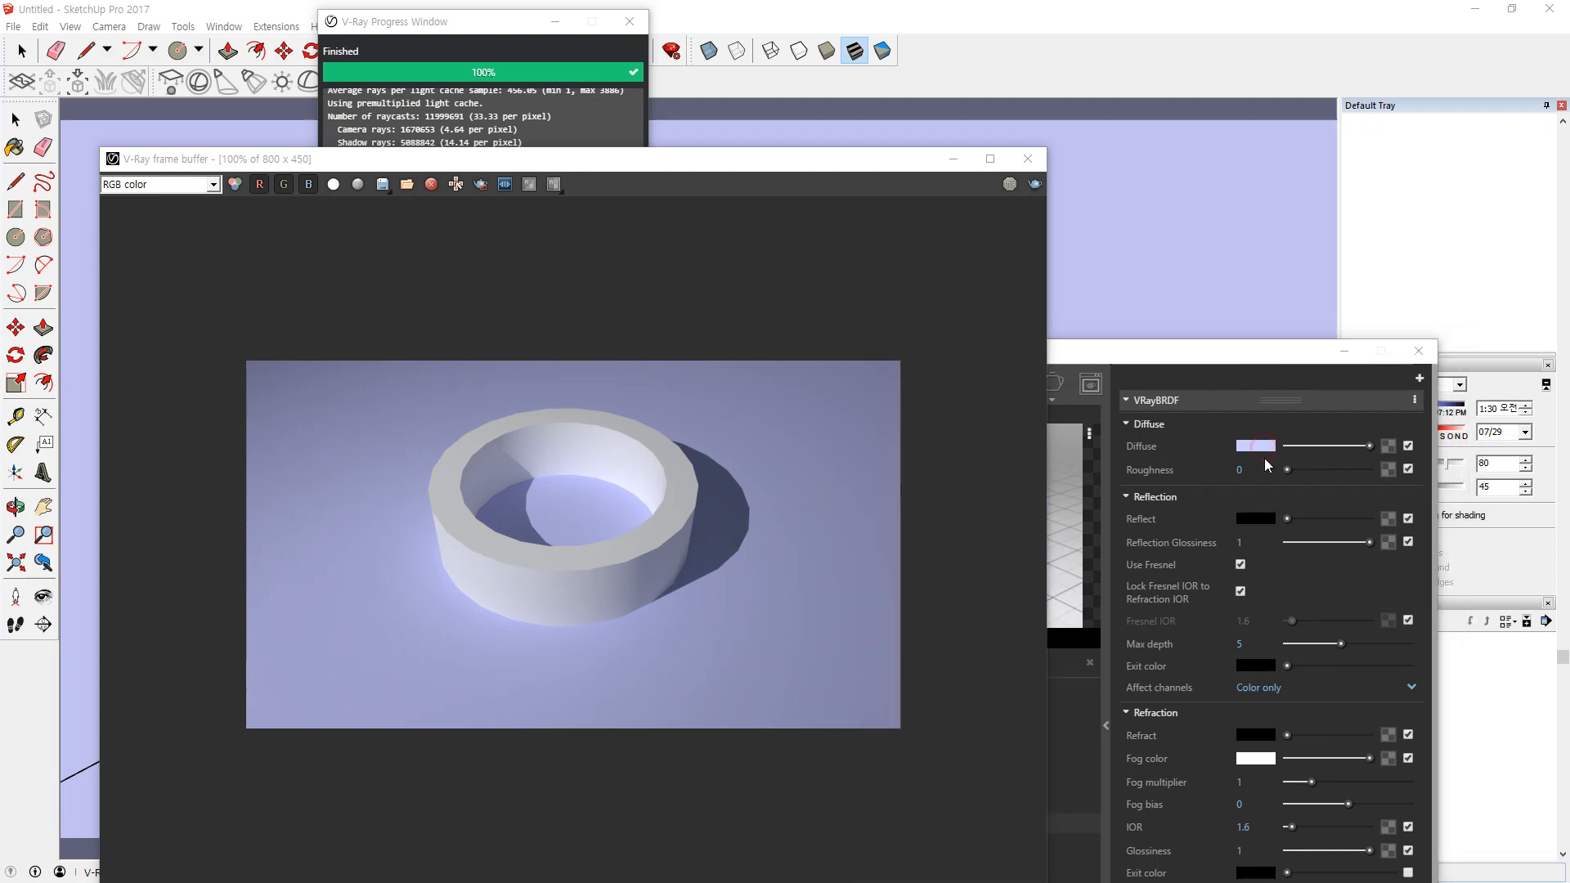
{"action": "left_click_drag", "start_coordinate": [1187, 384], "coordinate": [1244, 382]}
{"action": "left_click_drag", "start_coordinate": [1333, 433], "coordinate": [1339, 535]}
{"action": "left_click_drag", "start_coordinate": [1219, 379], "coordinate": [1372, 358]}
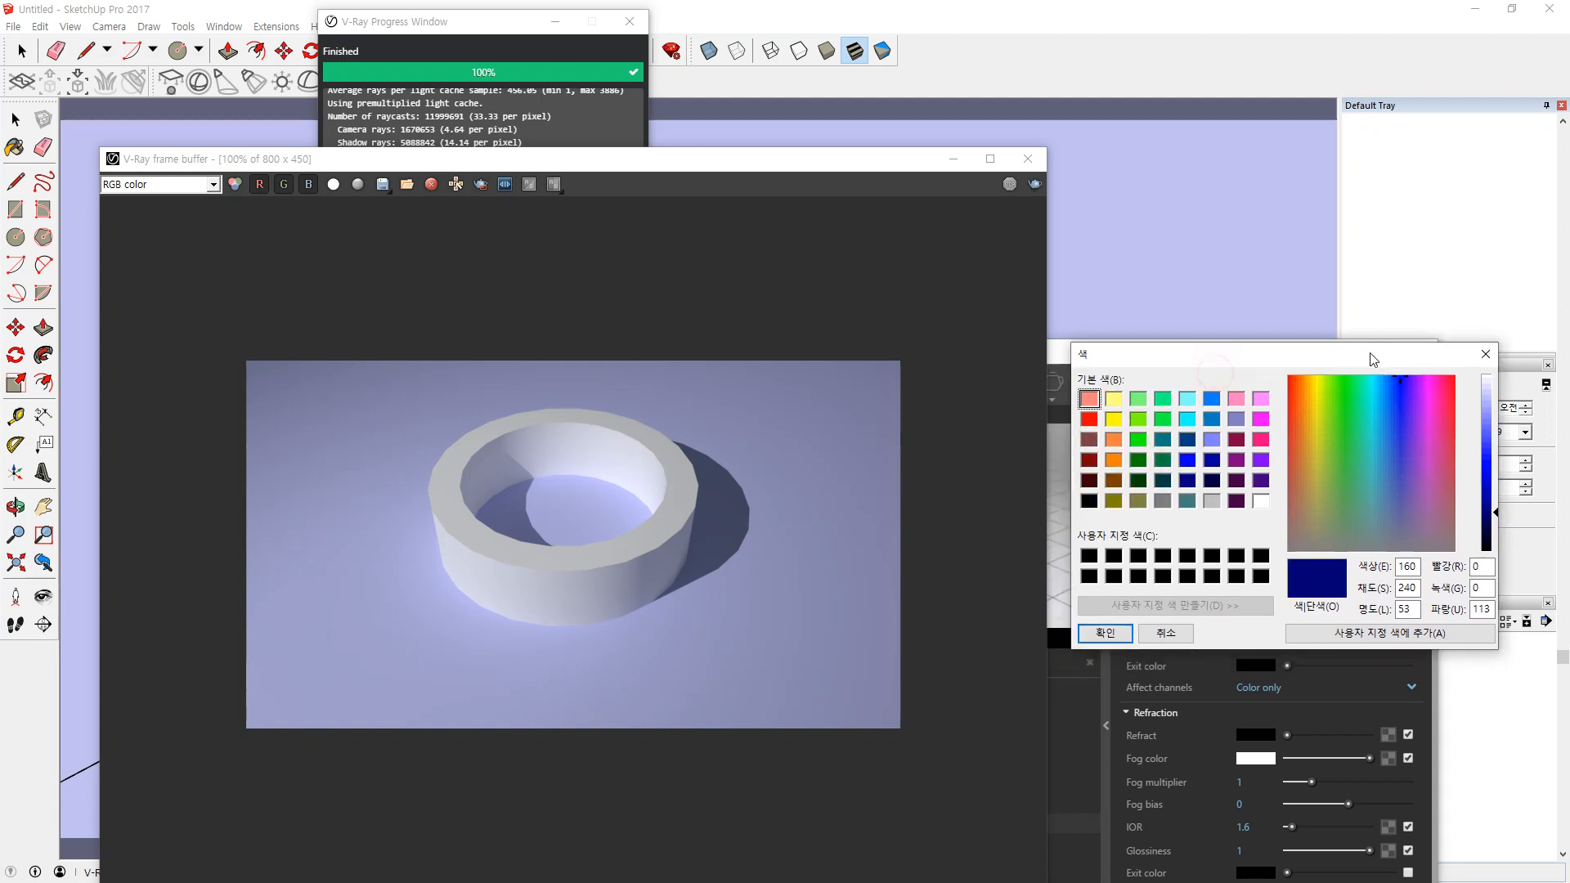
{"action": "left_click", "coordinate": [1103, 633]}
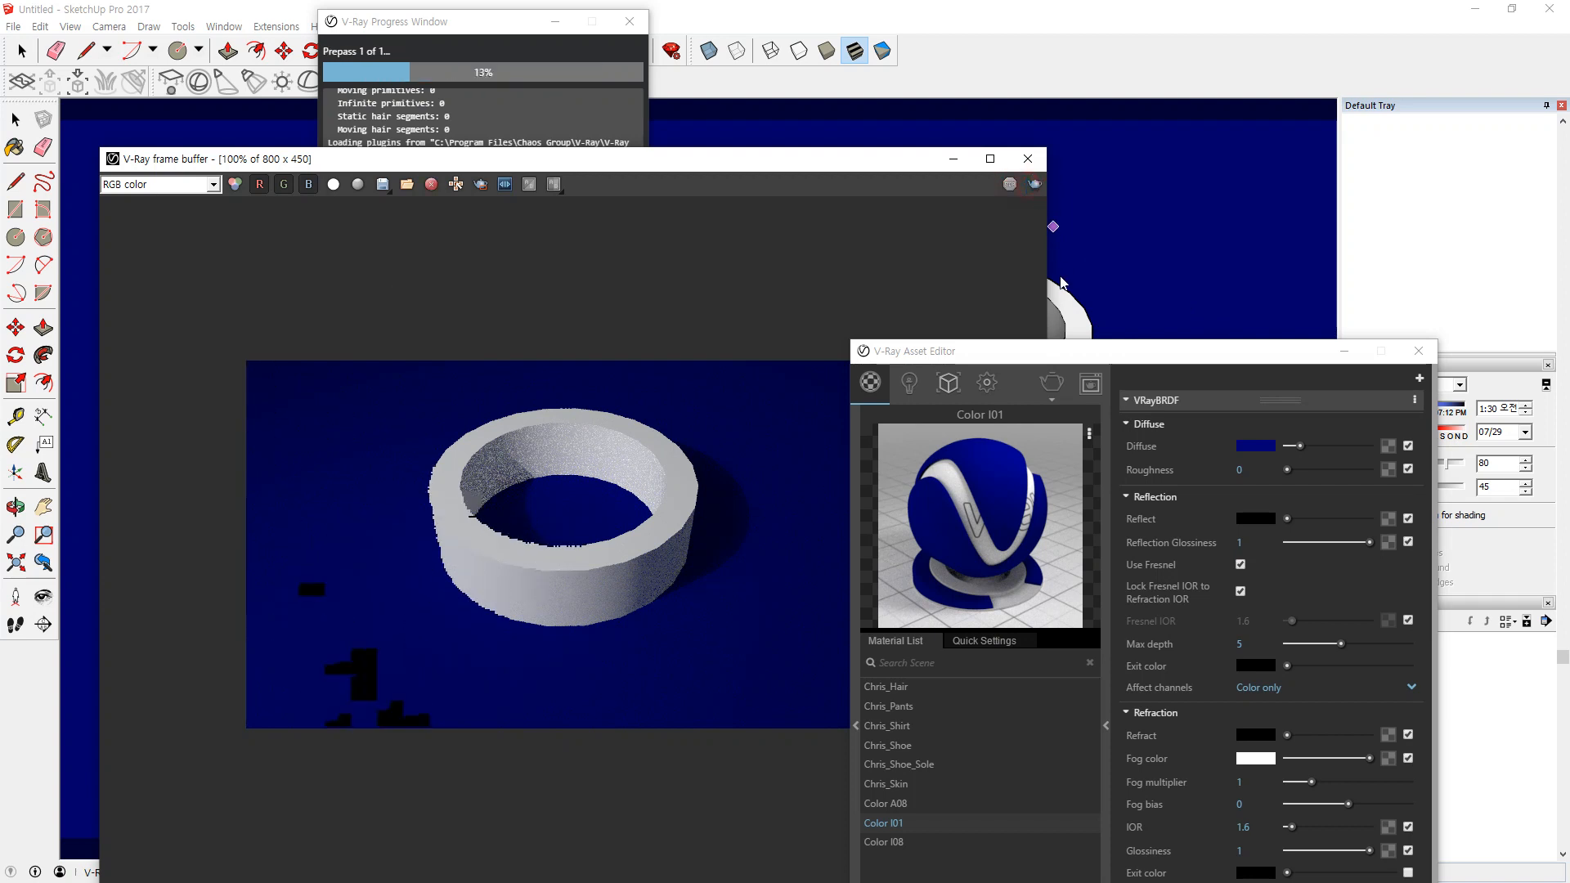
Render the ring on the dark blue ground and examine the image in the frame buffer.
{"action": "left_click", "coordinate": [1084, 380]}
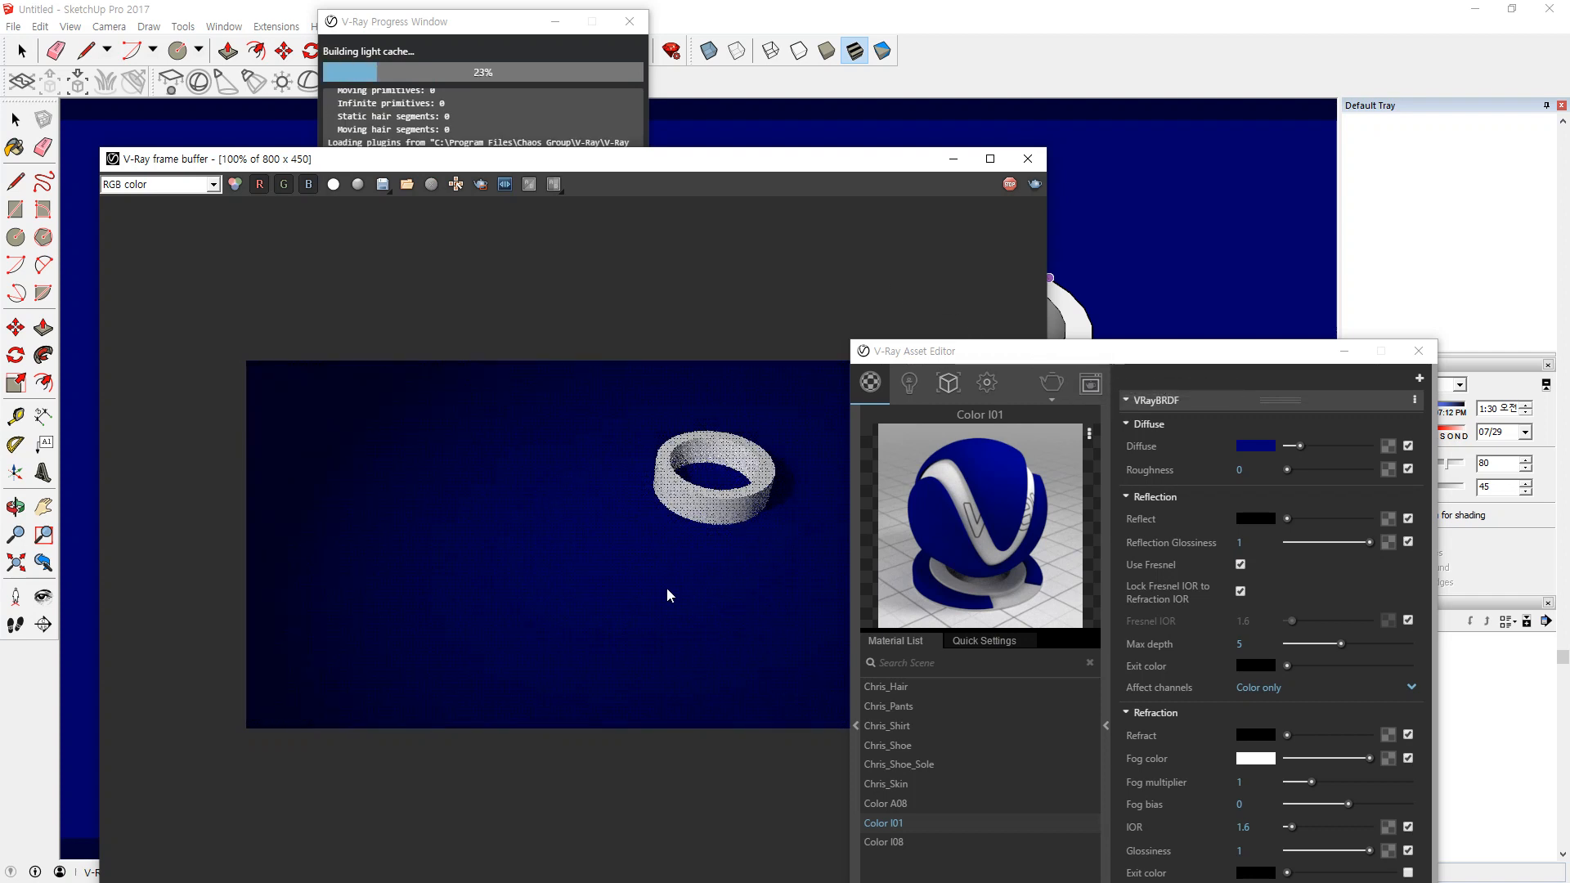
{"action": "left_click_drag", "start_coordinate": [752, 168], "coordinate": [576, 171]}
{"action": "scroll", "coordinate": [635, 463], "scroll_direction": "up", "scroll_amount": 1}
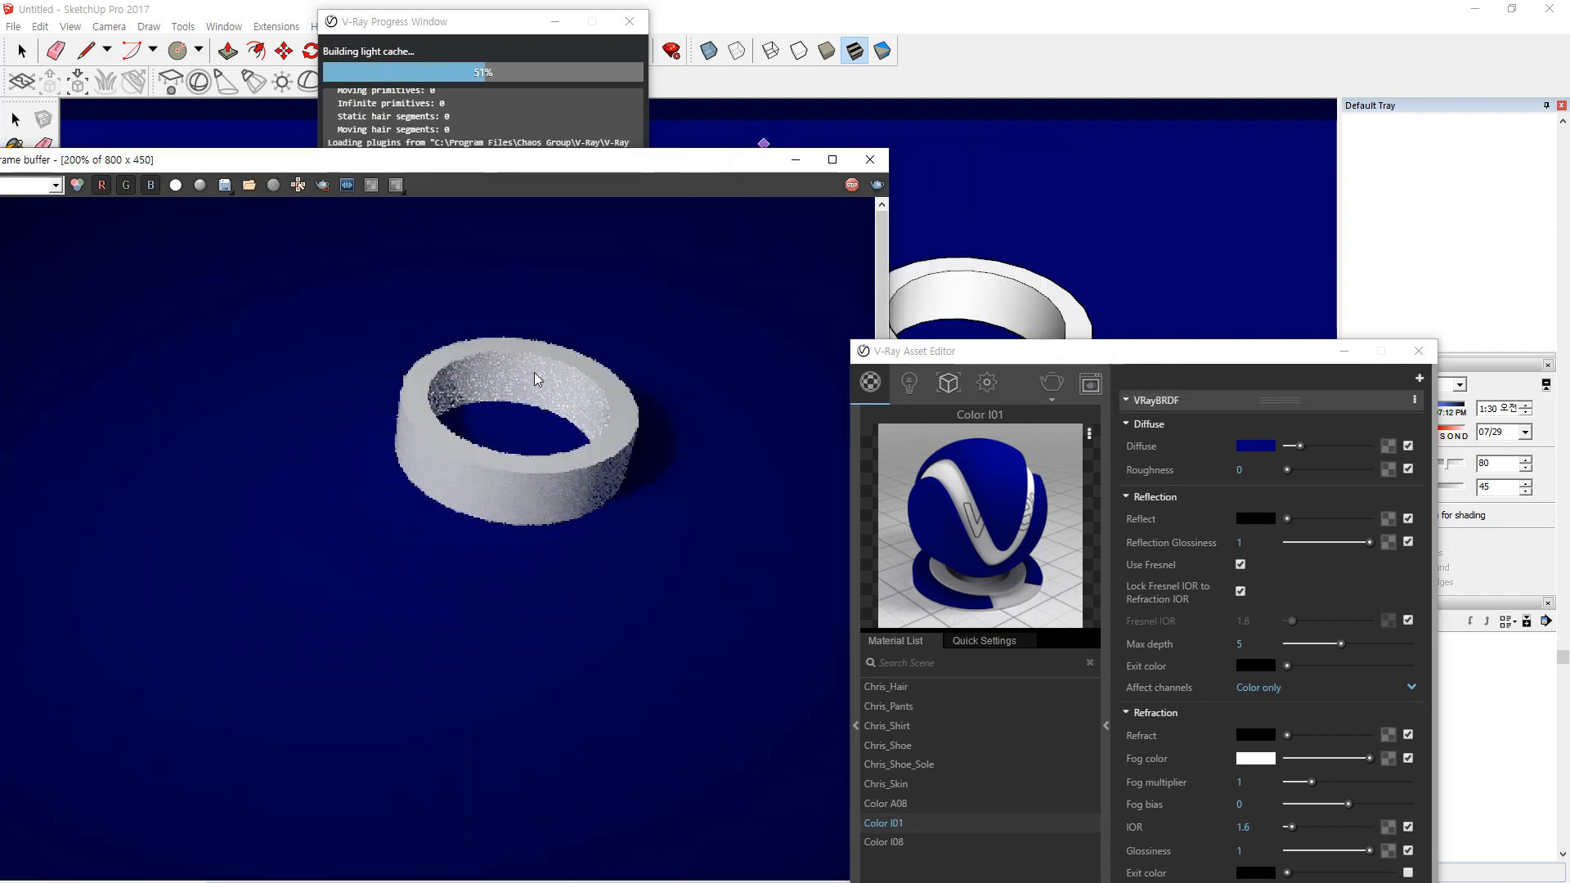
{"action": "scroll", "coordinate": [597, 366], "scroll_direction": "down", "scroll_amount": 1}
{"action": "scroll", "coordinate": [1041, 301], "scroll_direction": "up", "scroll_amount": 5}
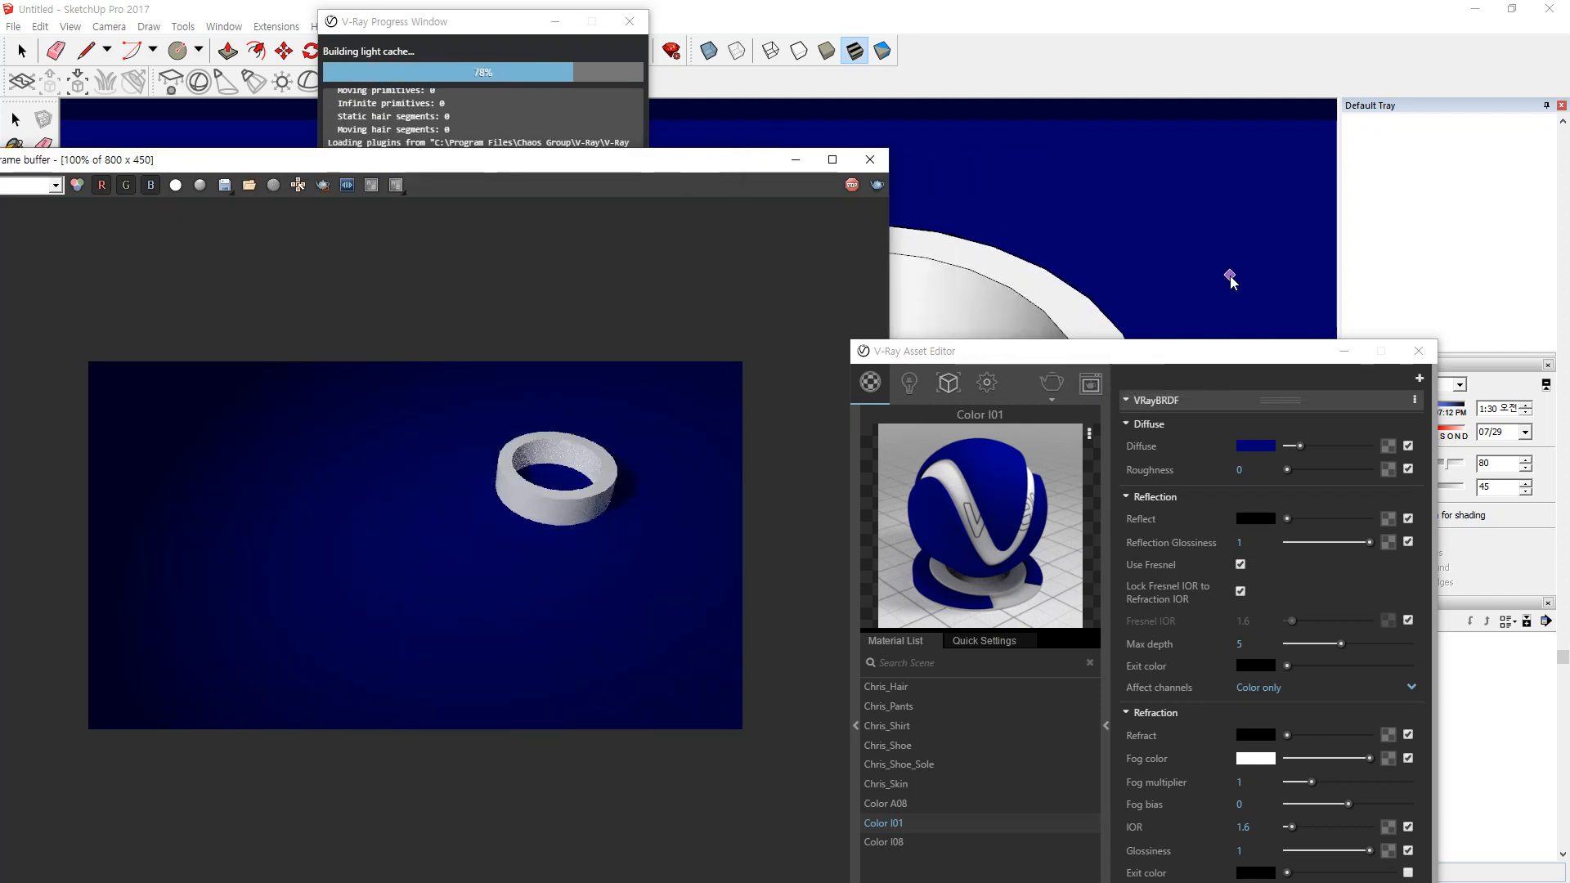
{"action": "scroll", "coordinate": [1293, 286], "scroll_direction": "up", "scroll_amount": 1}
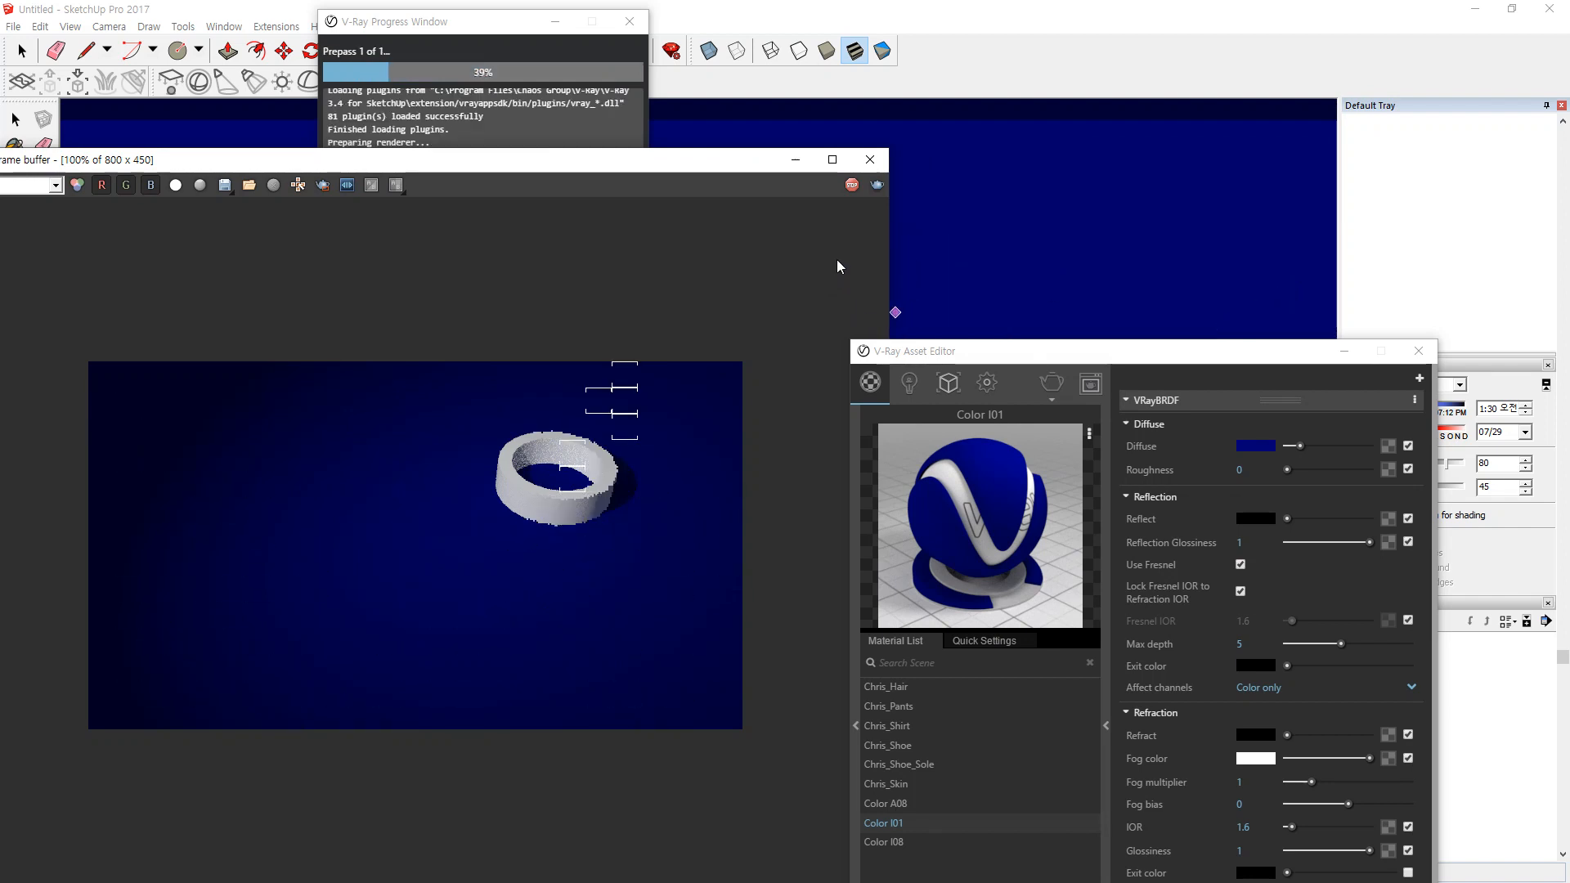
Check the V-Ray render settings, return to the Color I01 material and minimize the frame buffer.
{"action": "left_click_drag", "start_coordinate": [1013, 351], "coordinate": [783, 259]}
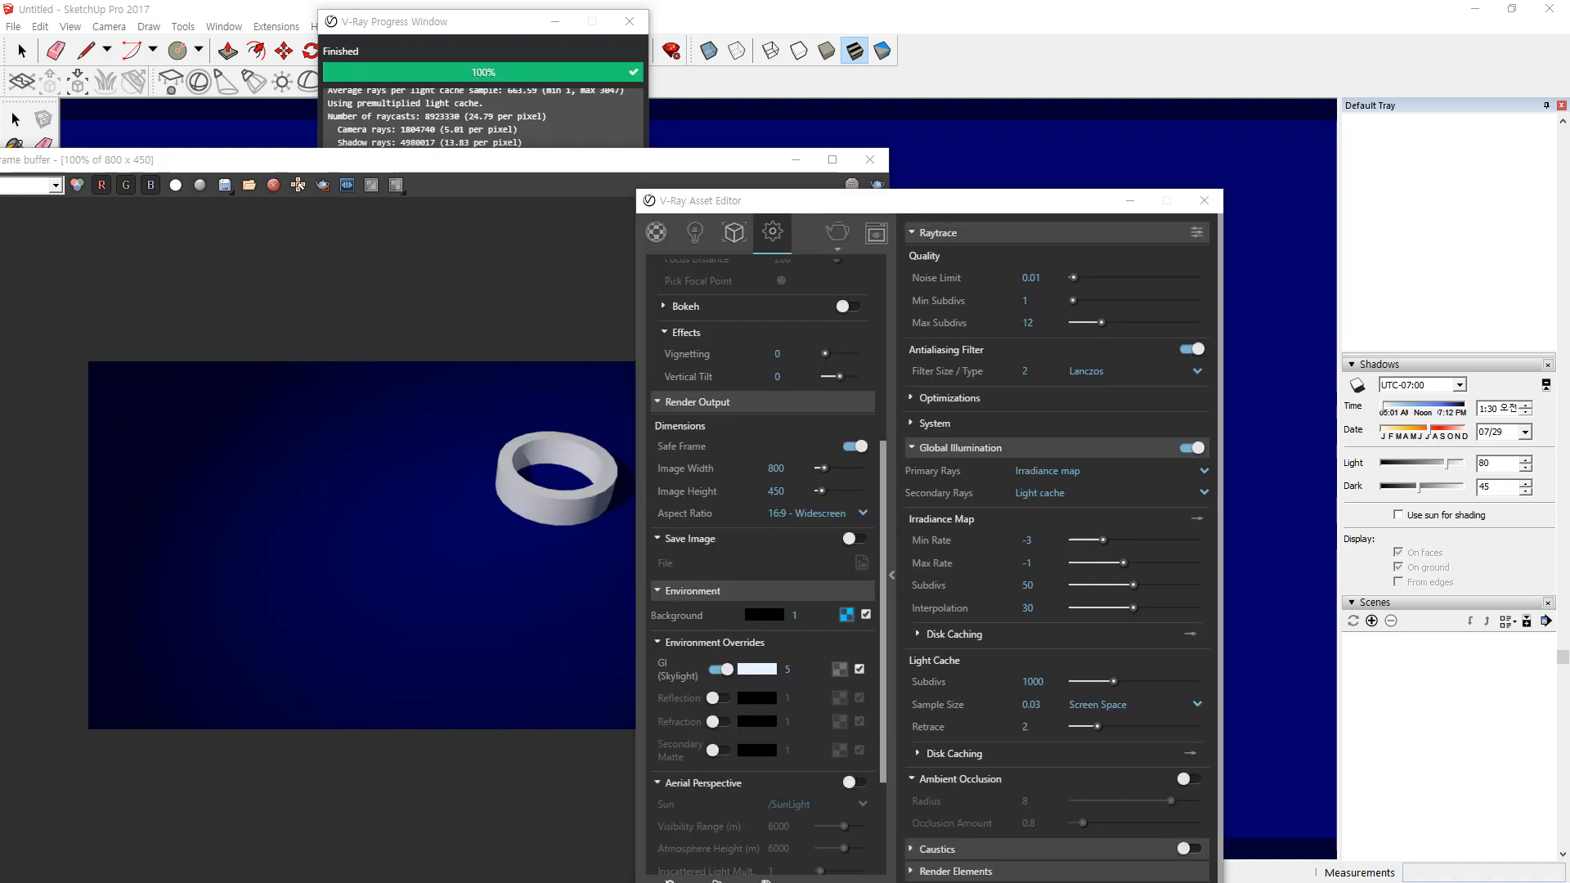
{"action": "left_click", "coordinate": [656, 232]}
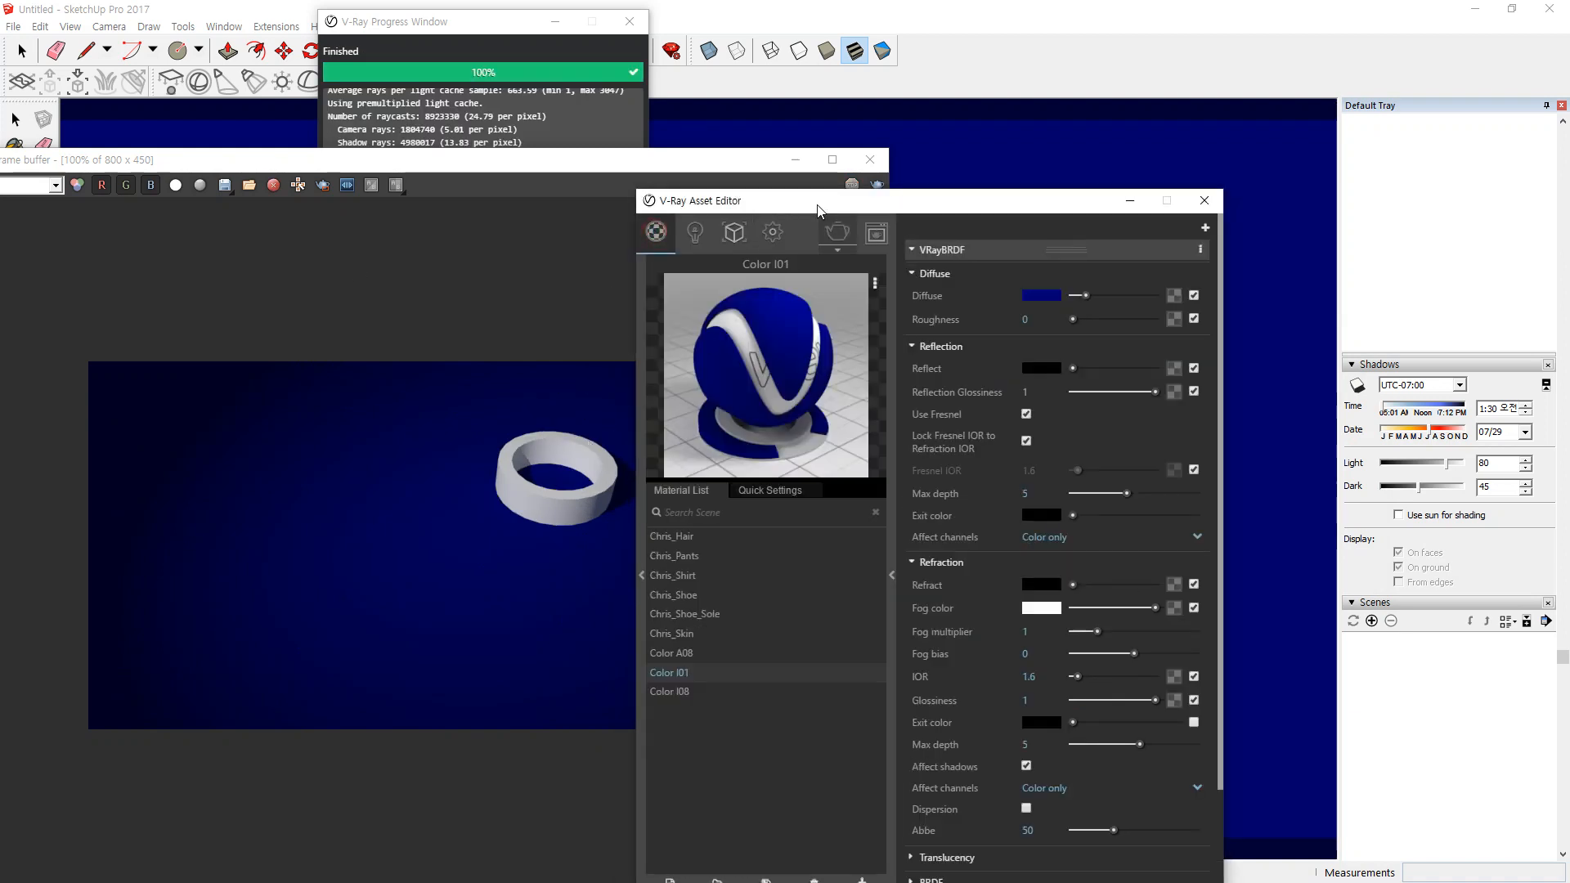
{"action": "left_click", "coordinate": [798, 162]}
{"action": "left_click_drag", "start_coordinate": [863, 206], "coordinate": [1159, 213]}
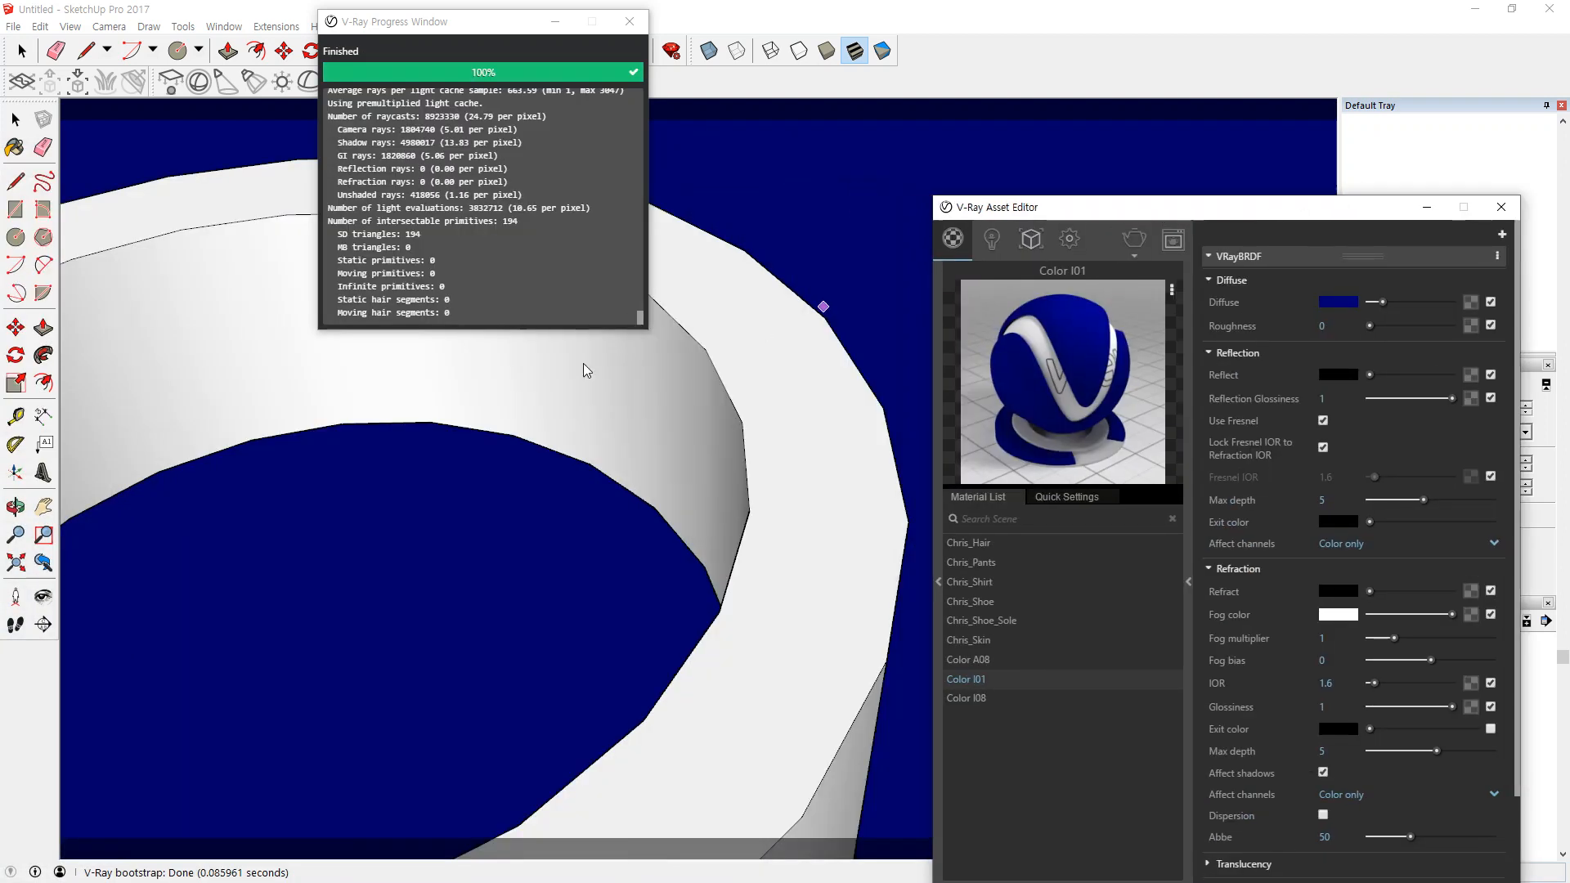
Select the ring group in the model.
{"action": "scroll", "coordinate": [576, 407], "scroll_direction": "down", "scroll_amount": 3}
{"action": "scroll", "coordinate": [518, 500], "scroll_direction": "down", "scroll_amount": 4}
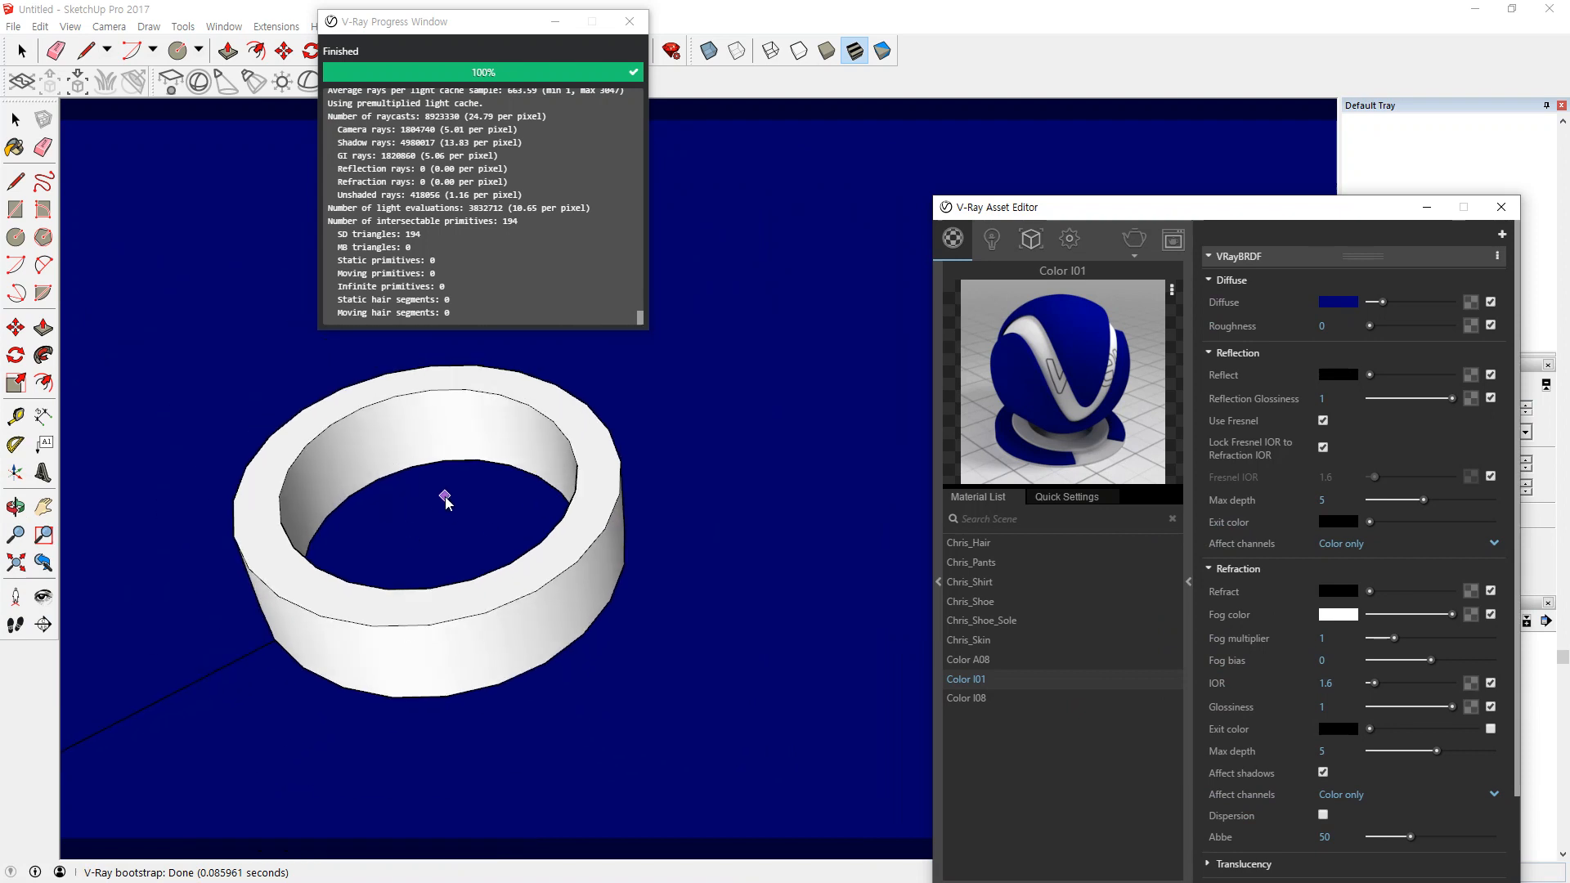
{"action": "middle_click_drag", "start_coordinate": [445, 499], "coordinate": [549, 474], "text": "shift"}
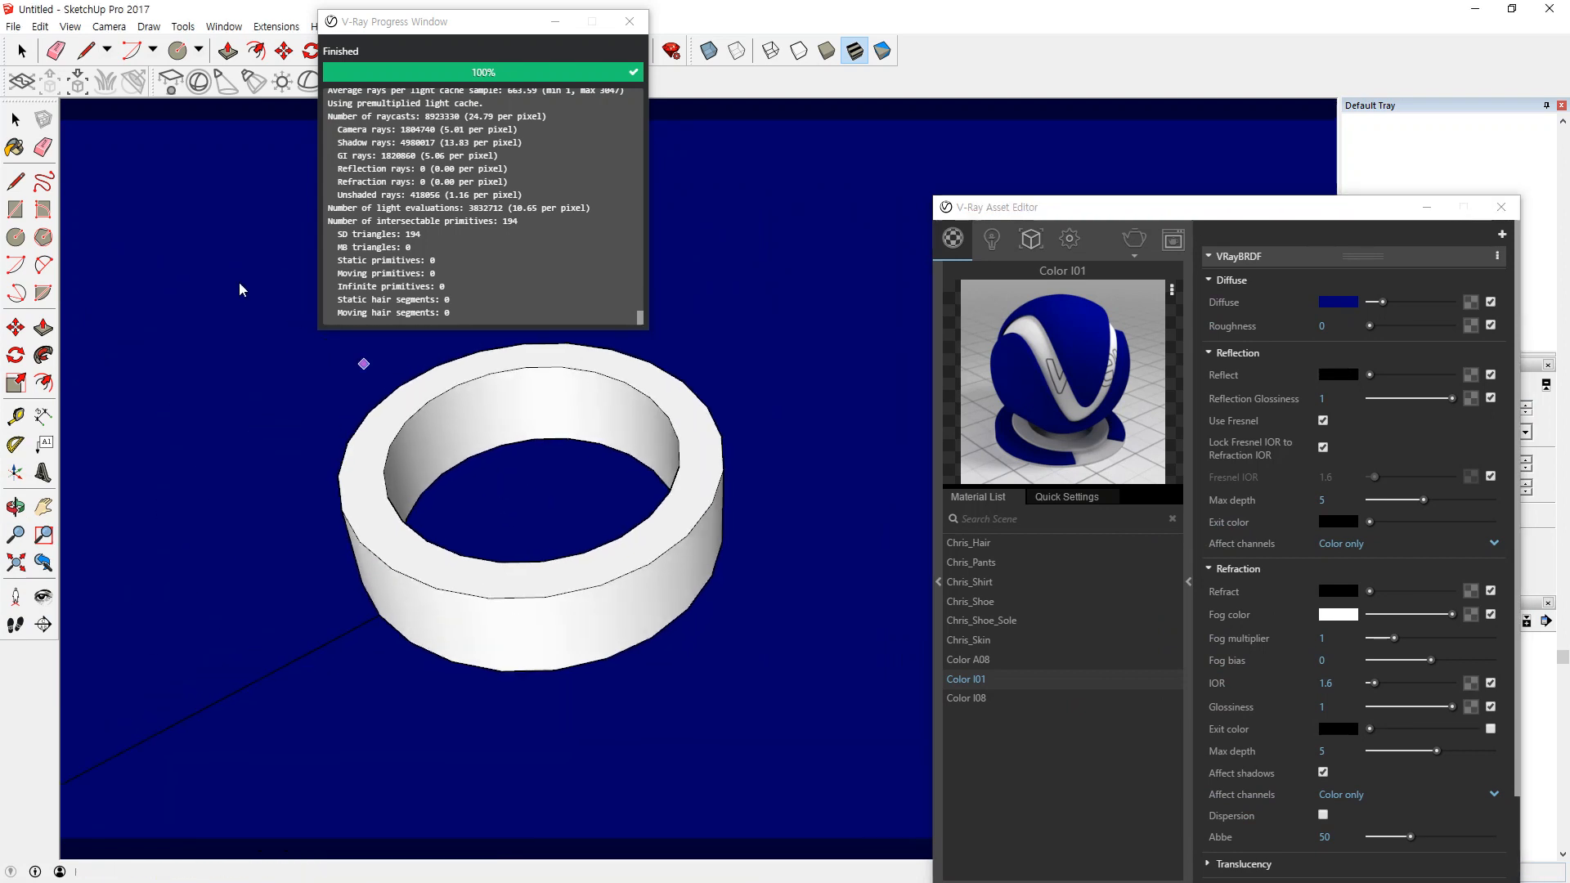
{"action": "left_click", "coordinate": [611, 397]}
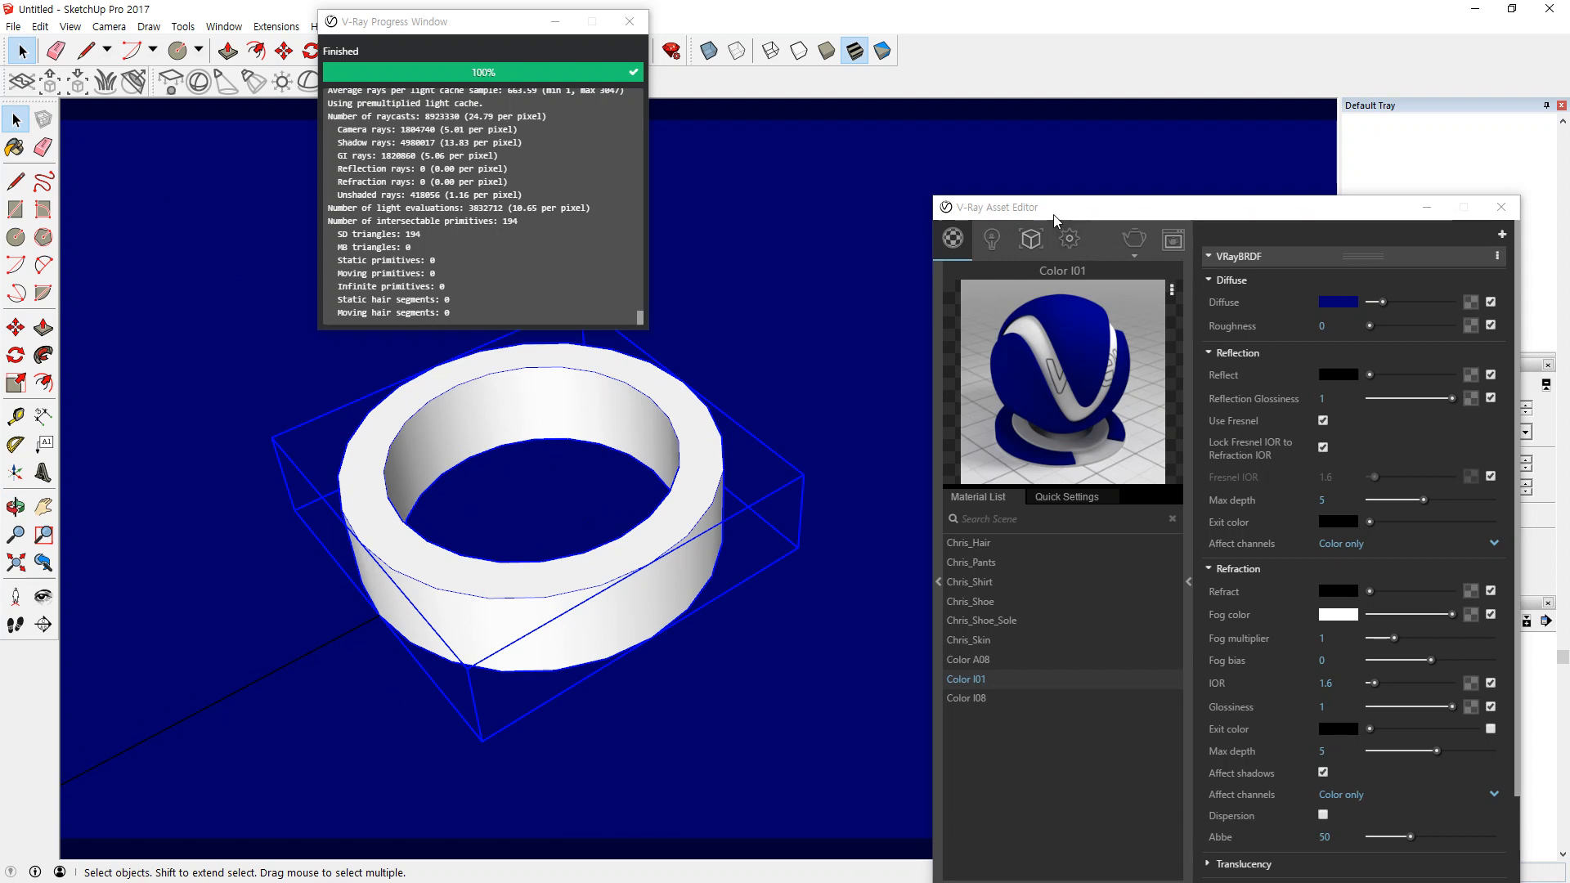
Add the Chrome Polished material from the Metal library to the scene and apply it to the selected ring.
{"action": "left_click_drag", "start_coordinate": [1053, 214], "coordinate": [1014, 130]}
{"action": "left_click", "coordinate": [900, 498]}
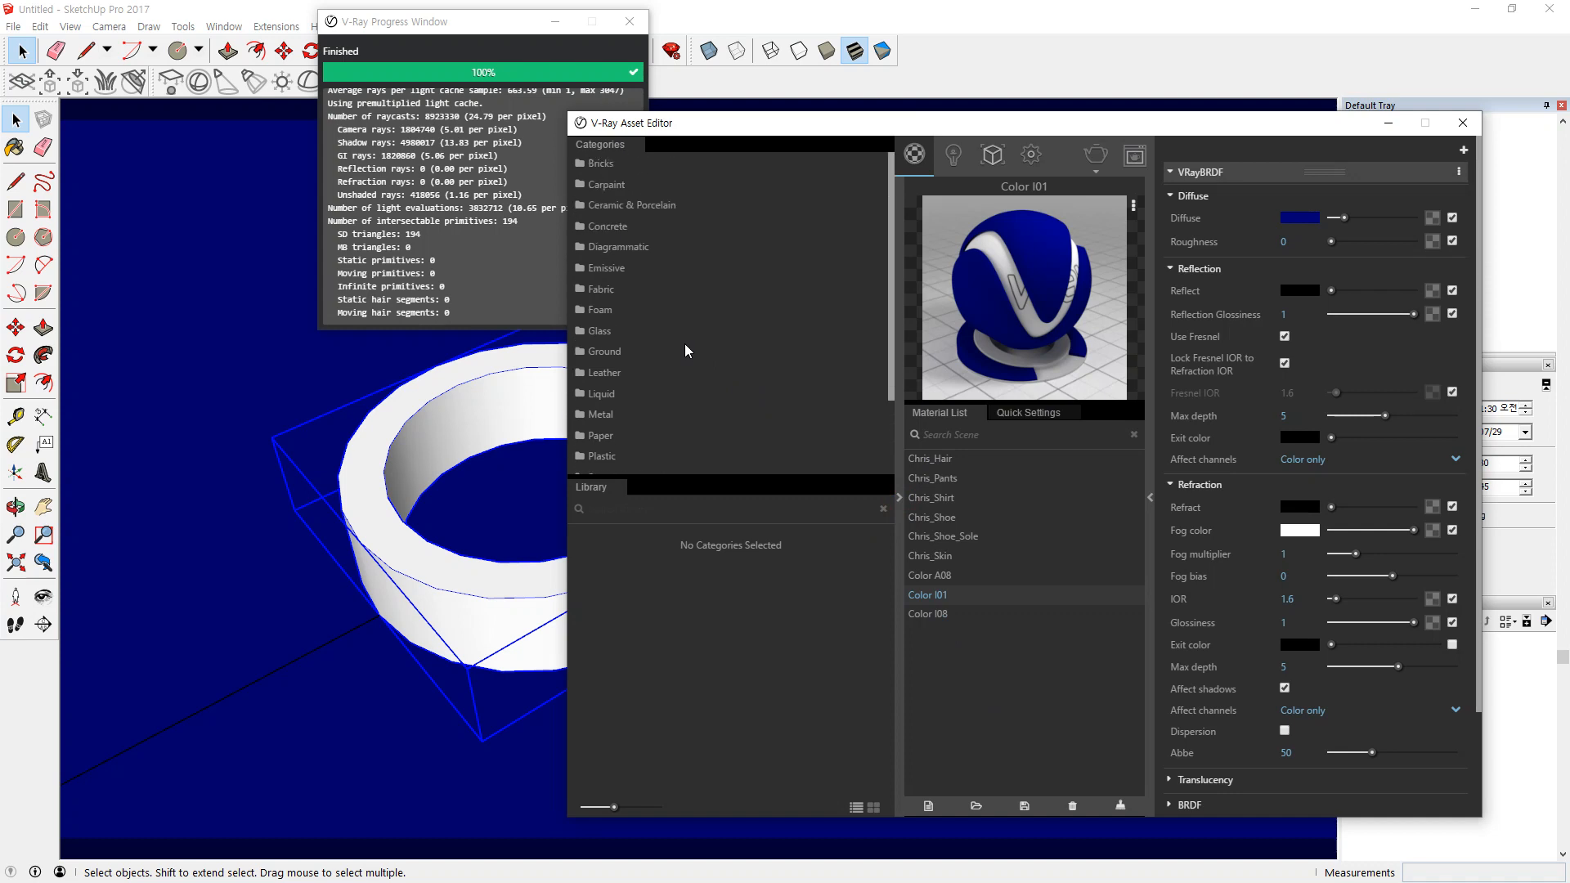
{"action": "left_click", "coordinate": [613, 414]}
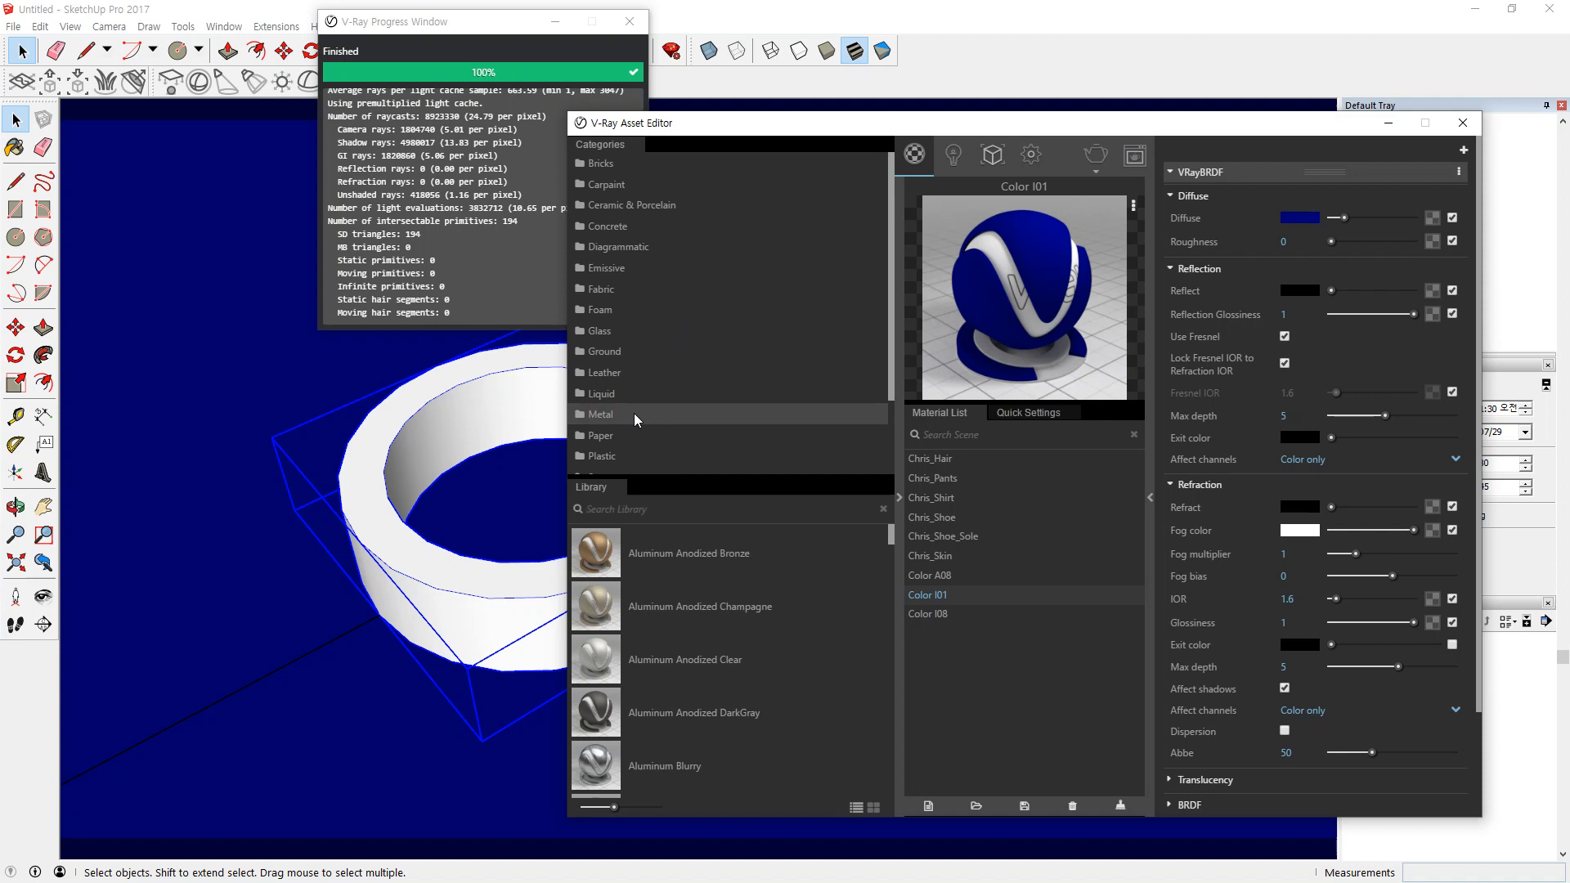
{"action": "scroll", "coordinate": [824, 662], "scroll_direction": "down", "scroll_amount": 5}
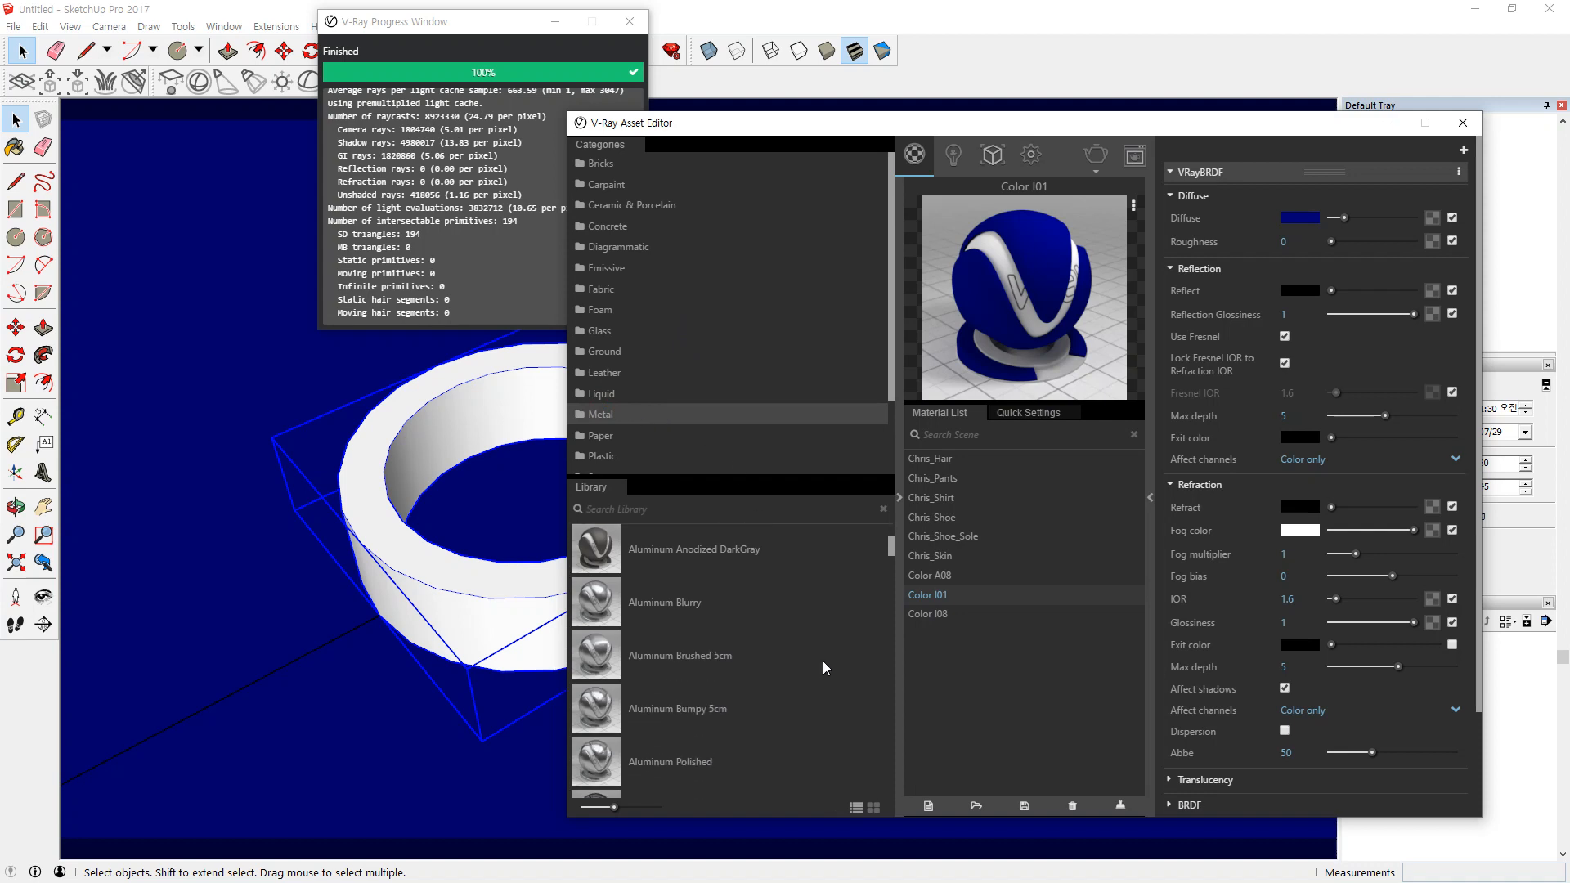
{"action": "scroll", "coordinate": [824, 668], "scroll_direction": "down", "scroll_amount": 1}
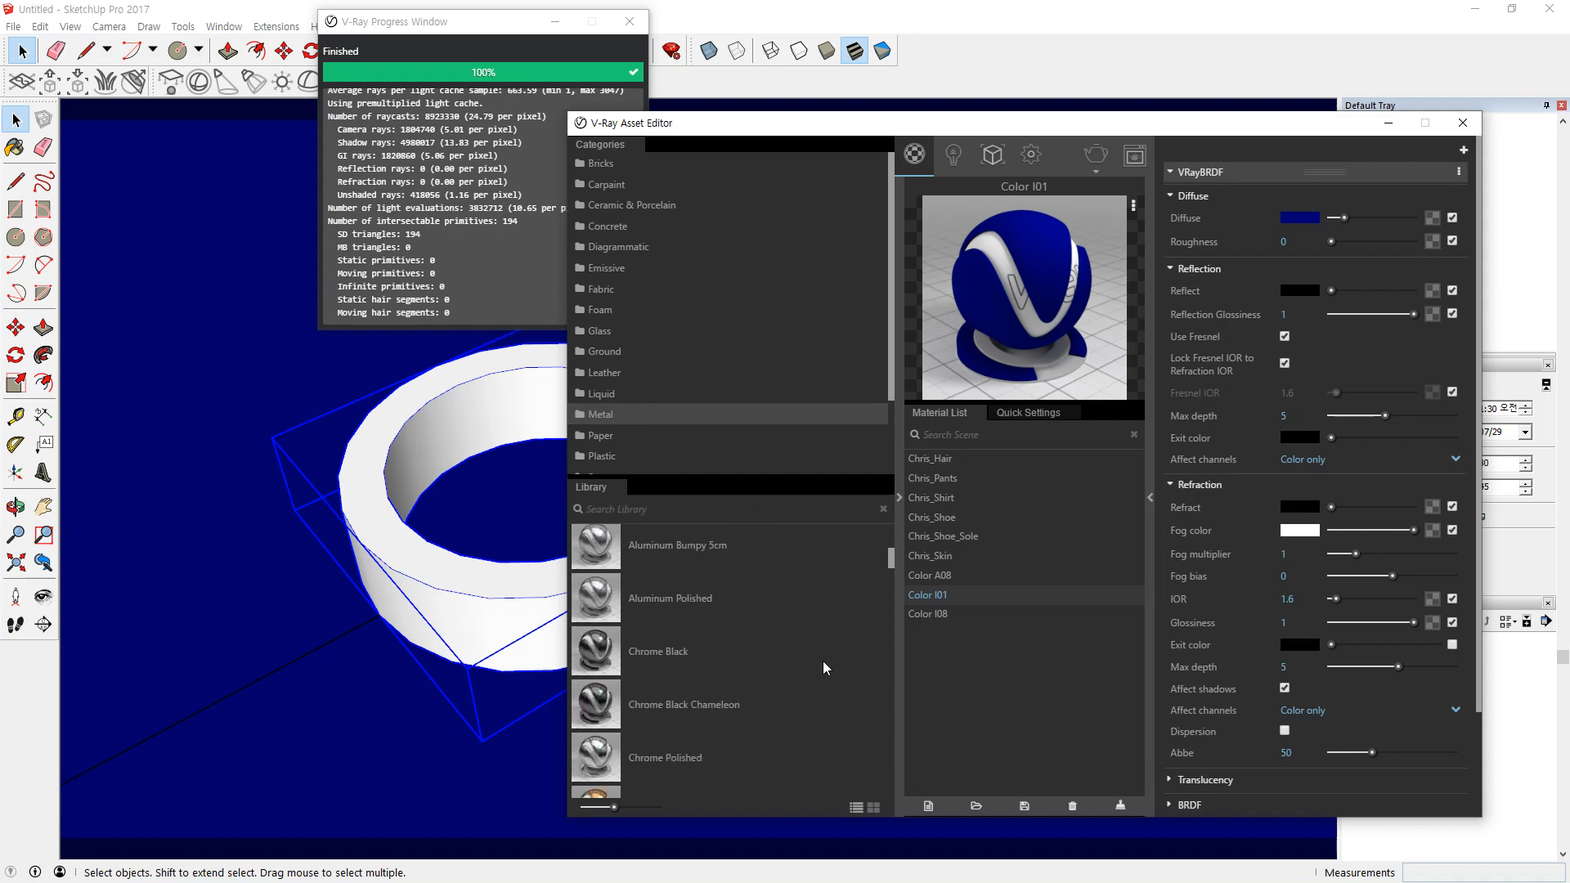
{"action": "scroll", "coordinate": [822, 660], "scroll_direction": "down", "scroll_amount": 2}
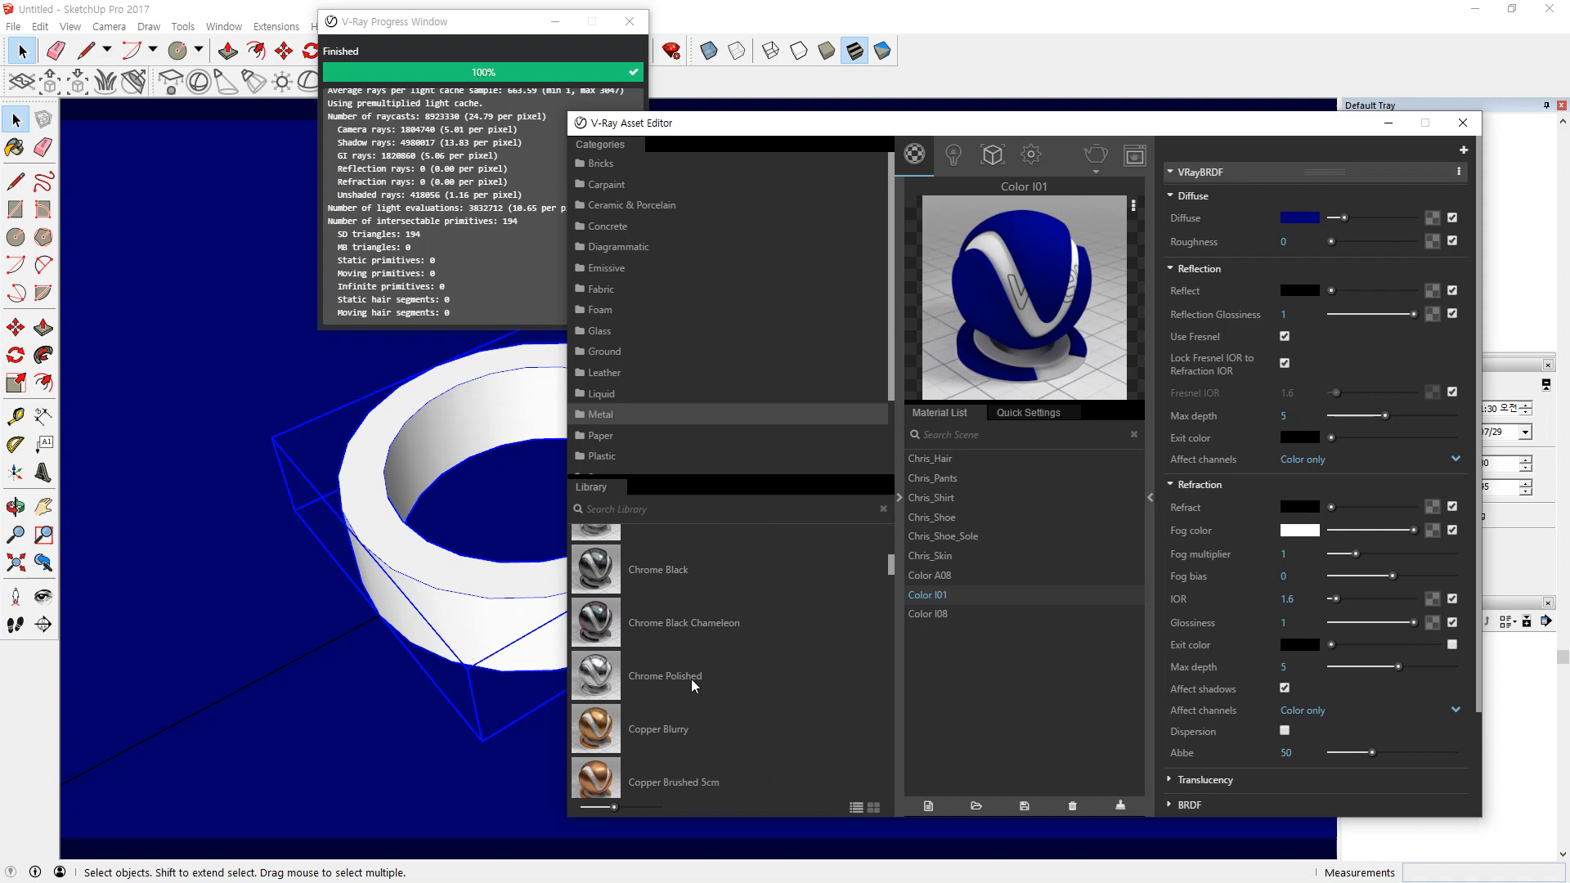
{"action": "key", "text": "super+plus"}
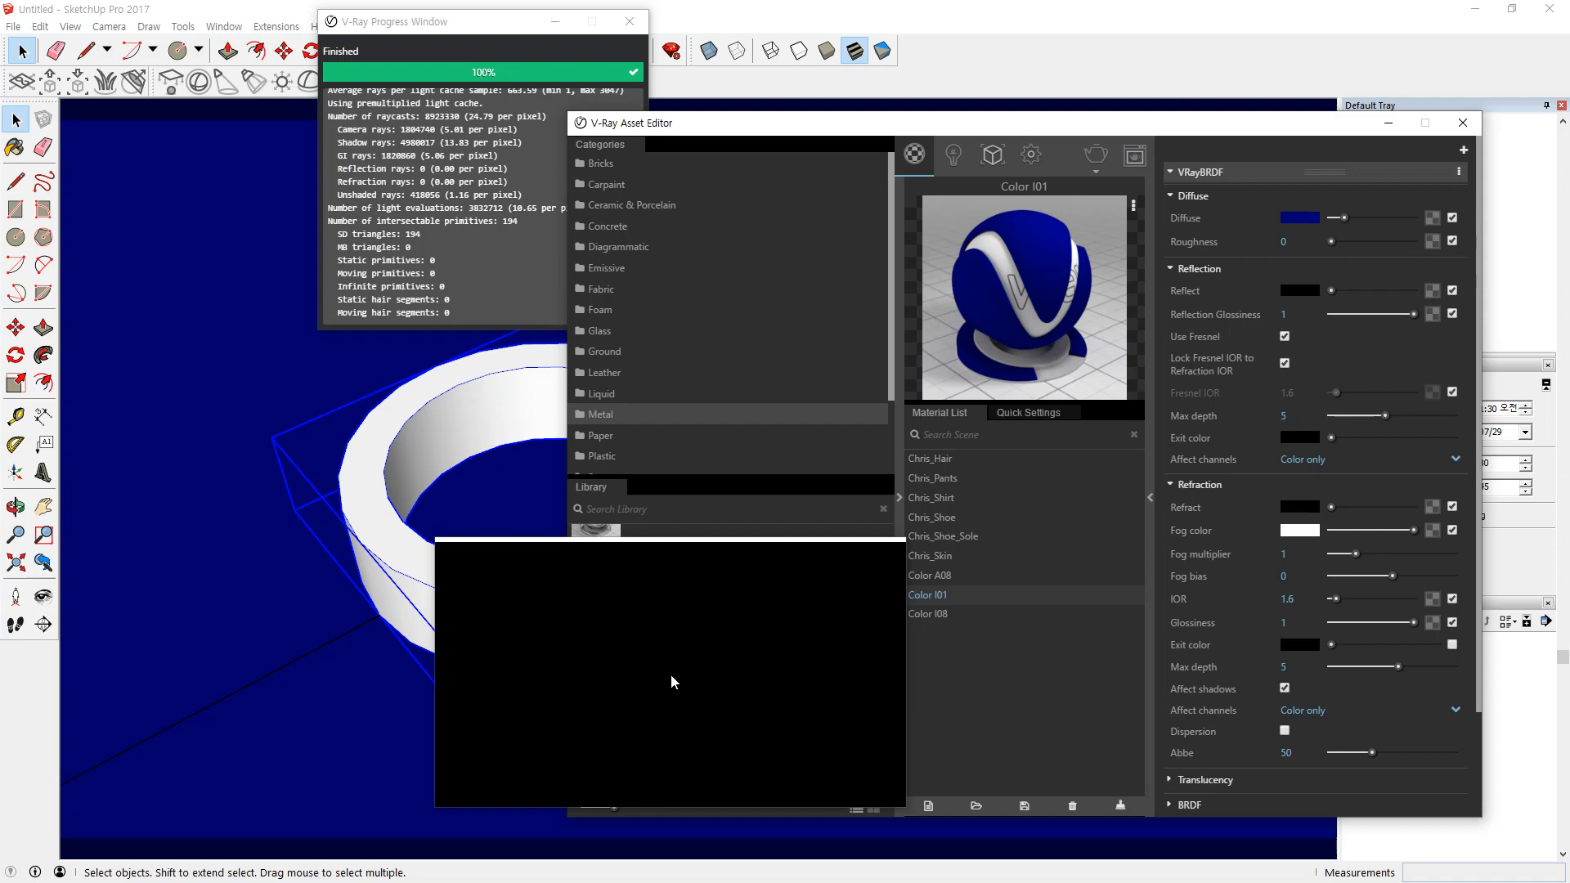
{"action": "left_click_drag", "start_coordinate": [595, 680], "coordinate": [985, 668]}
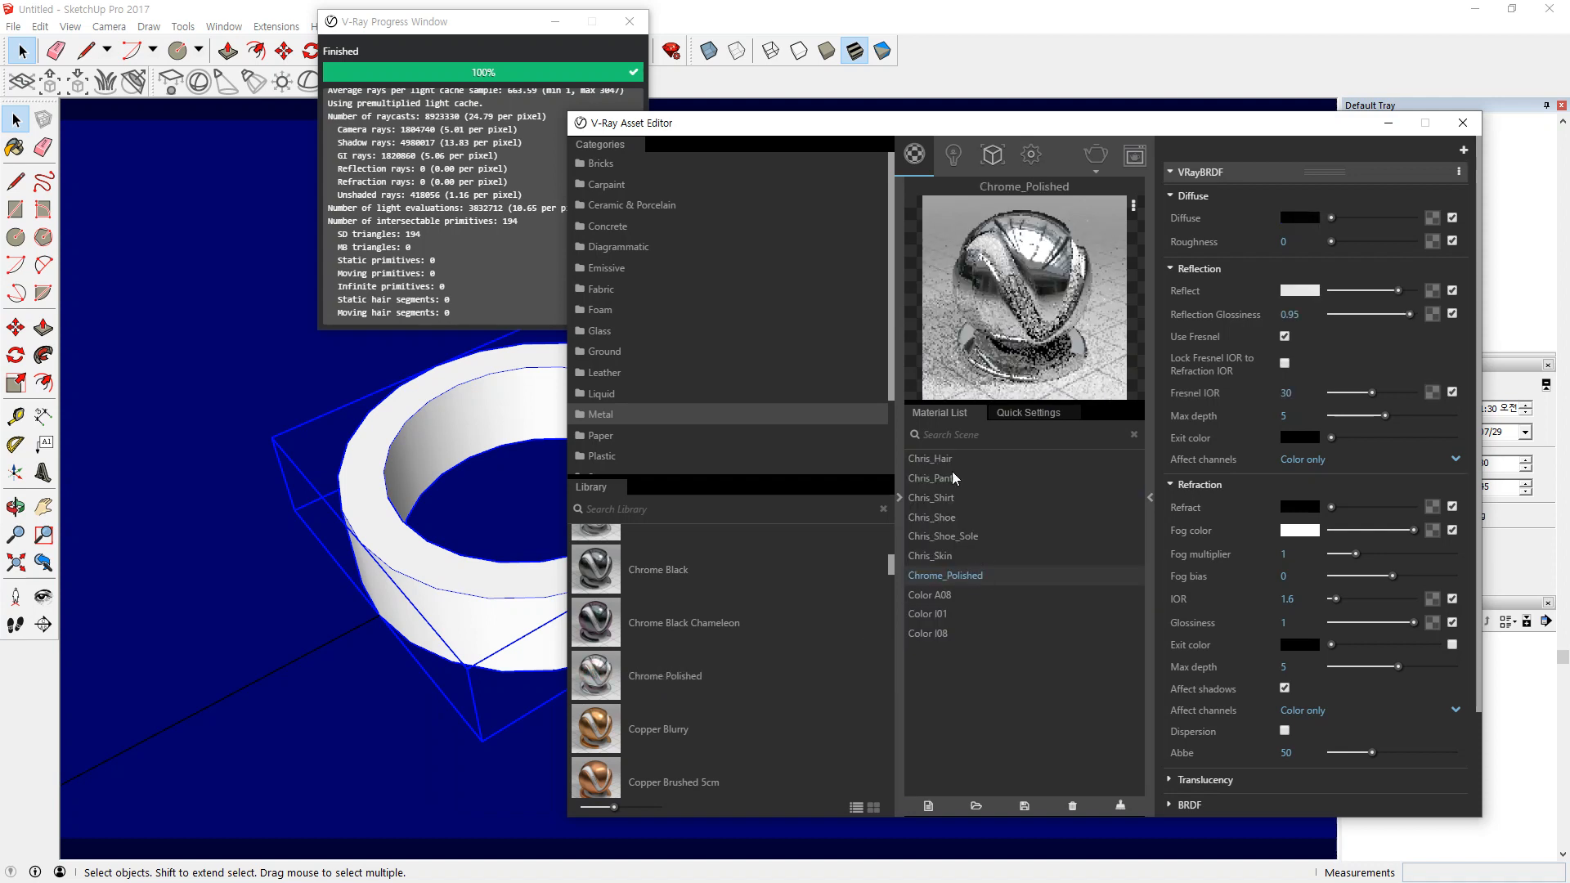
{"action": "right_click", "coordinate": [955, 576]}
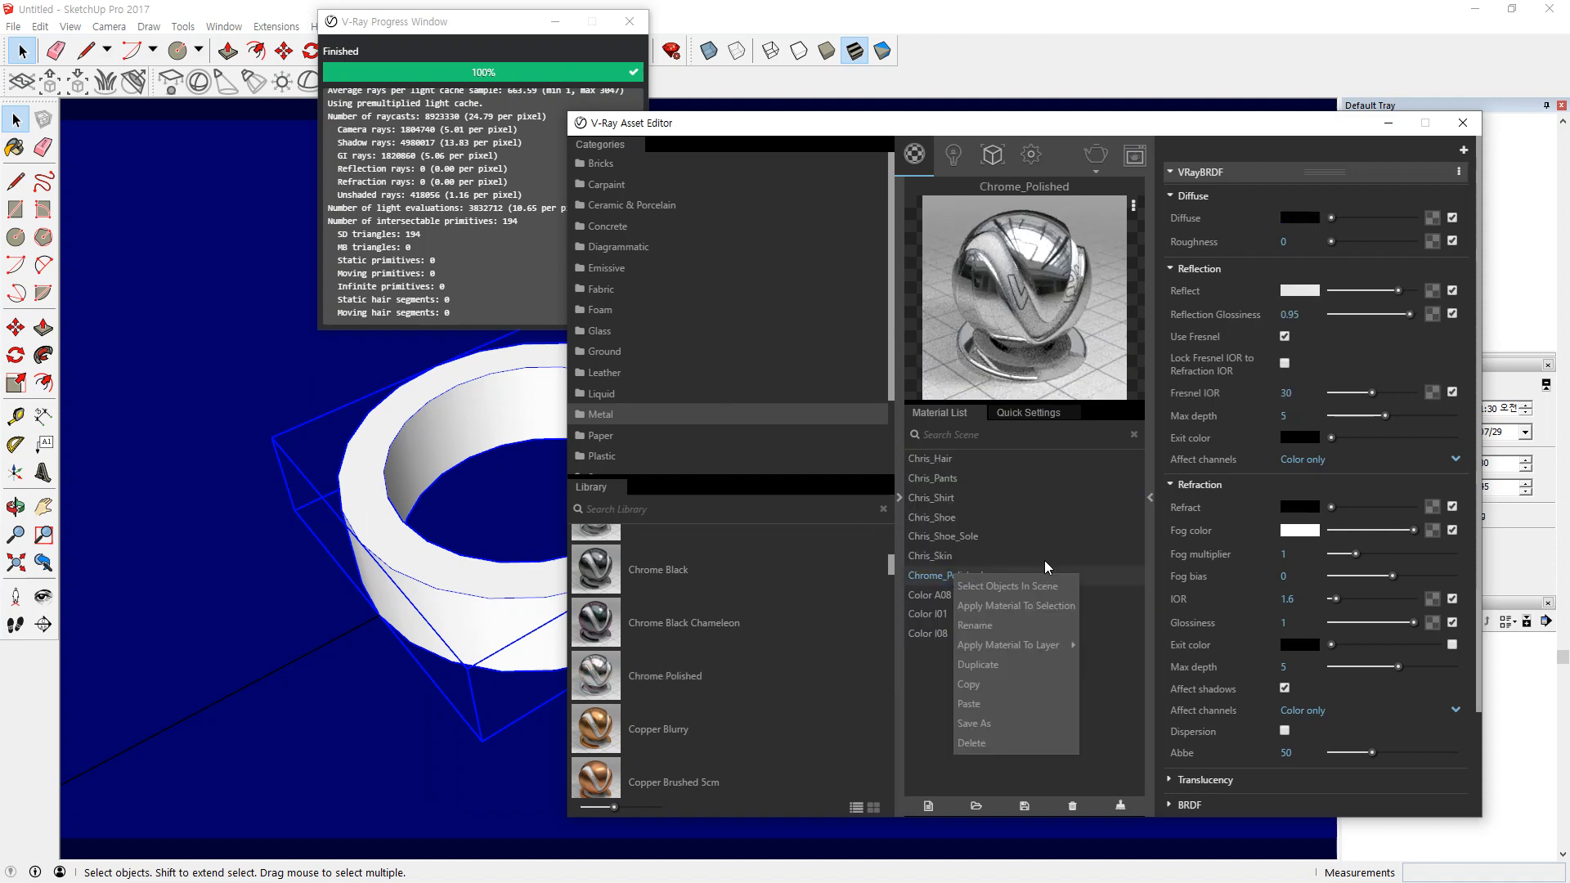
{"action": "left_click", "coordinate": [1029, 605]}
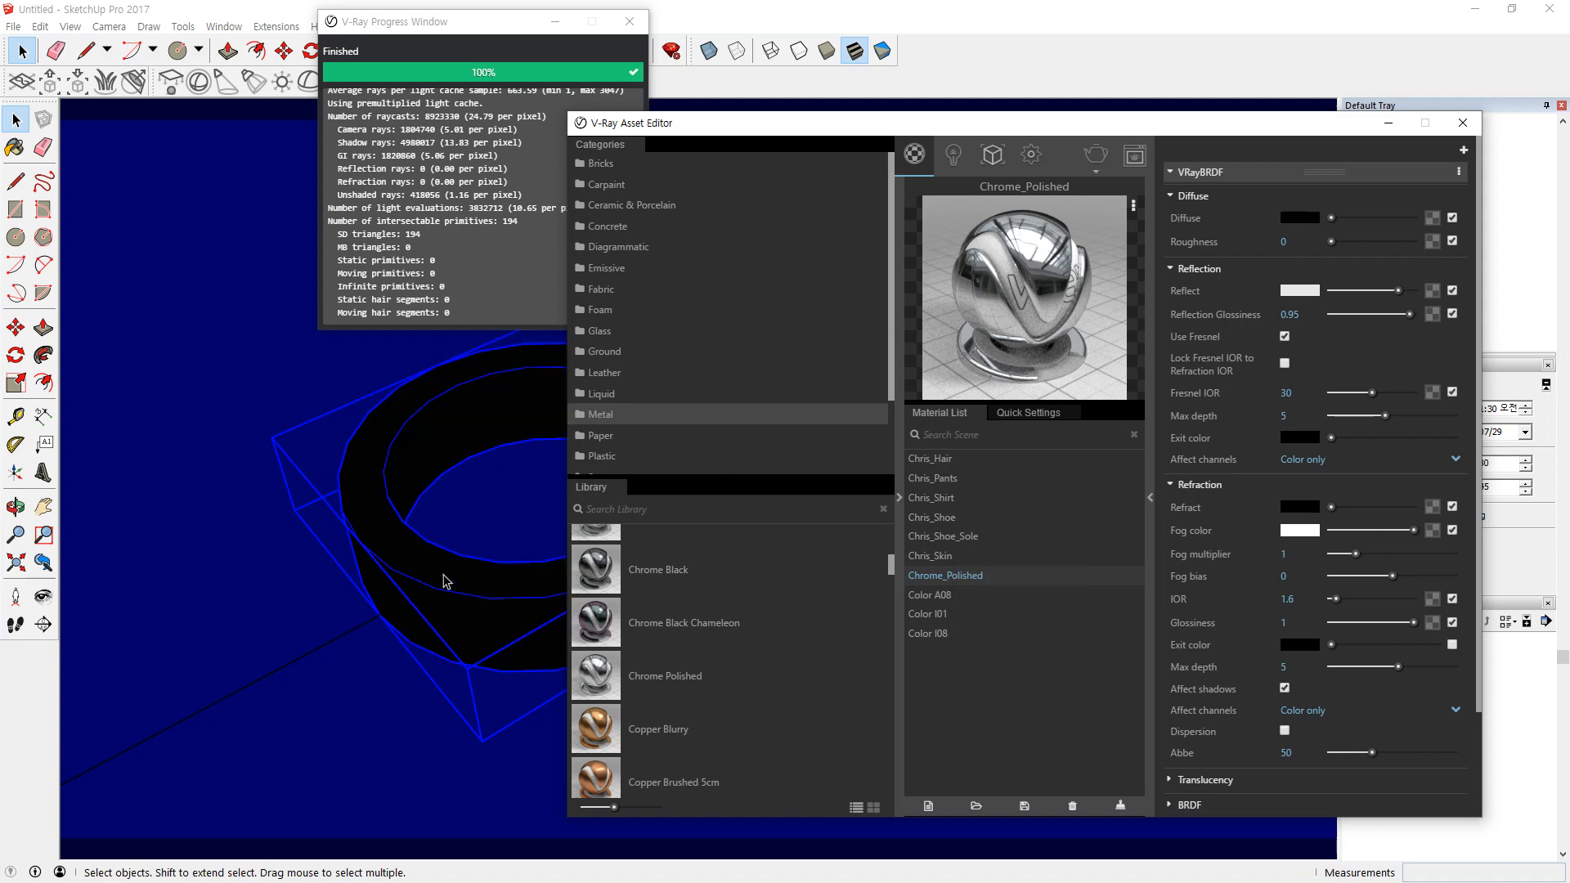
Render the chrome ring, examine the image in the frame buffer and close the buffer.
{"action": "left_click", "coordinate": [747, 82]}
{"action": "left_click_drag", "start_coordinate": [818, 124], "coordinate": [1157, 336]}
{"action": "left_click", "coordinate": [1435, 367]}
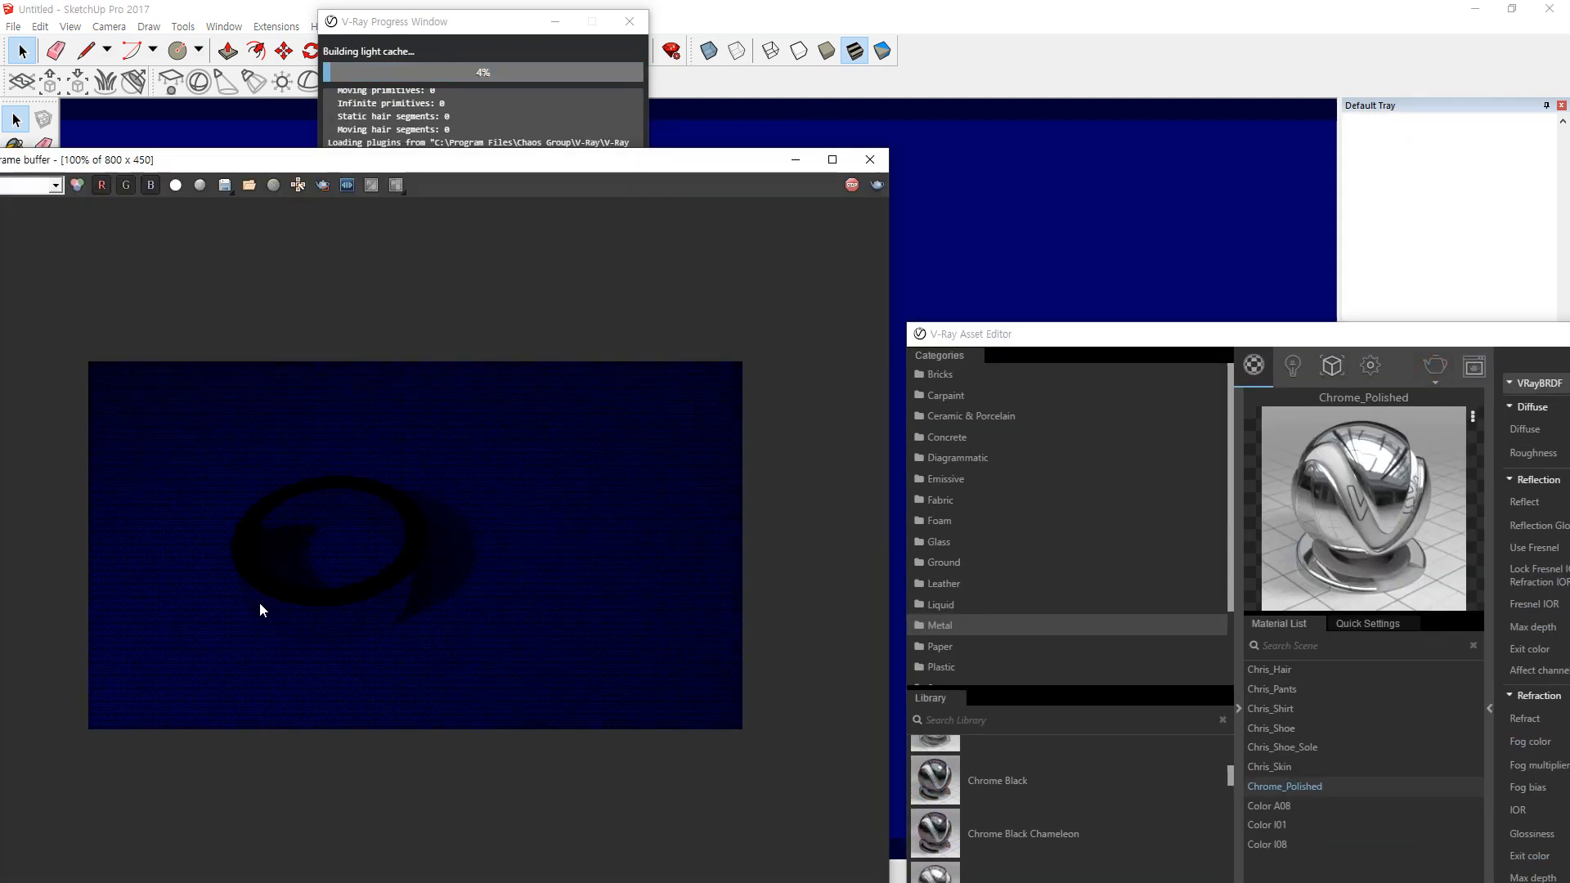
{"action": "scroll", "coordinate": [258, 588], "scroll_direction": "up", "scroll_amount": 1}
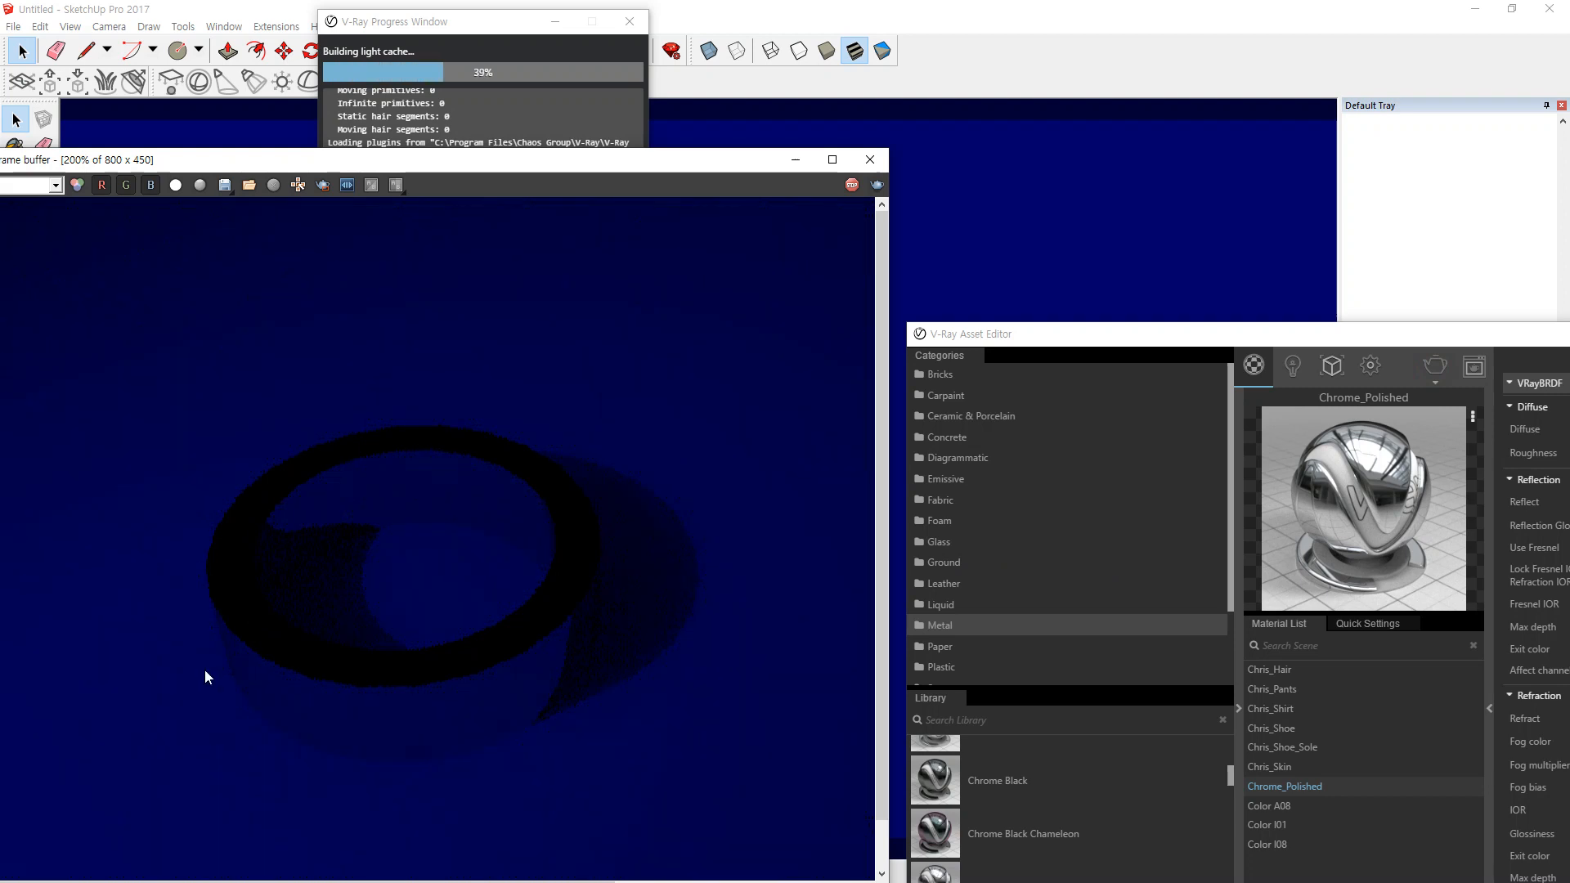
{"action": "scroll", "coordinate": [204, 669], "scroll_direction": "down", "scroll_amount": 1}
{"action": "left_click_drag", "start_coordinate": [462, 160], "coordinate": [525, 96]}
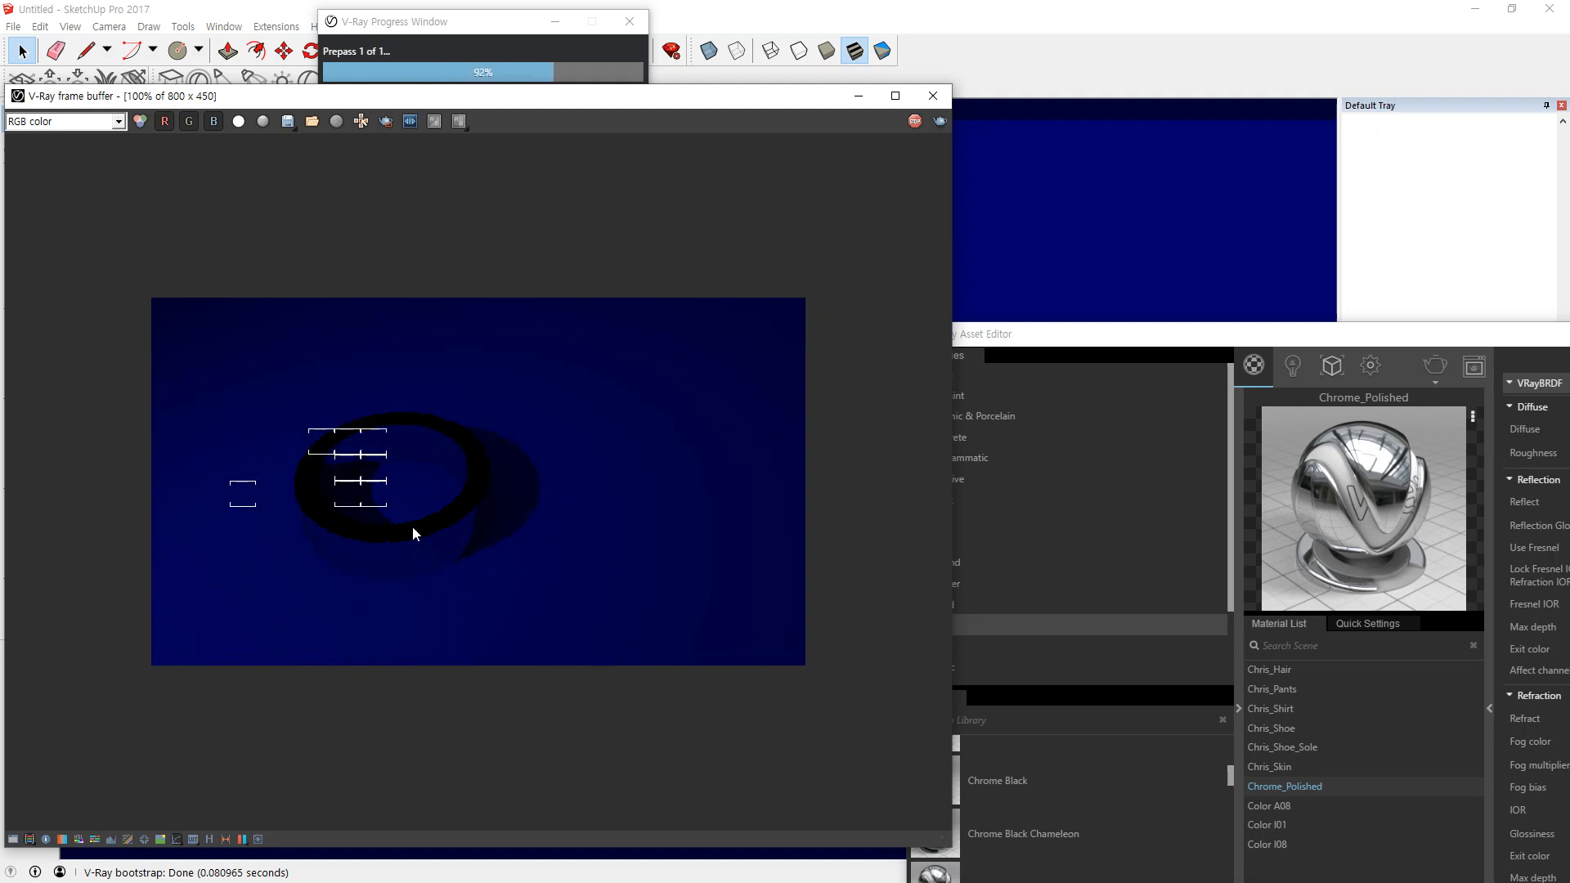
{"action": "left_click_drag", "start_coordinate": [512, 102], "coordinate": [751, 62]}
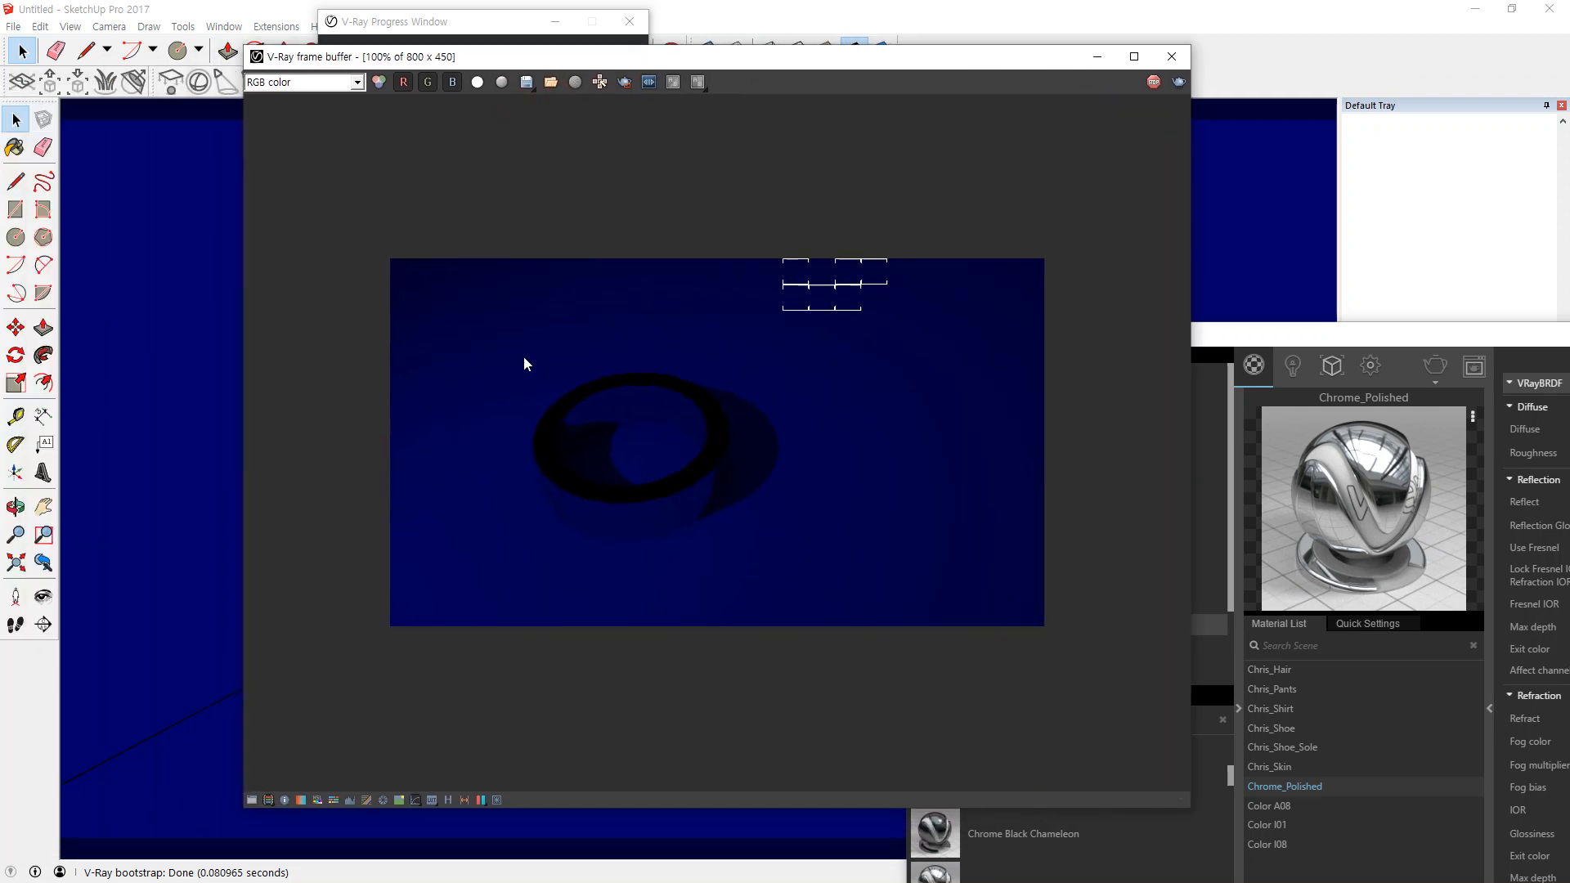
{"action": "left_click", "coordinate": [1171, 56]}
Enable Caustics in the V-Ray render settings.
{"action": "mouse_move", "coordinate": [477, 570]}
{"action": "middle_mouse_down"}
{"action": "mouse_move", "coordinate": [746, 442]}
{"action": "mouse_move", "coordinate": [712, 452]}
{"action": "mouse_move", "coordinate": [687, 507]}
{"action": "middle_mouse_up"}
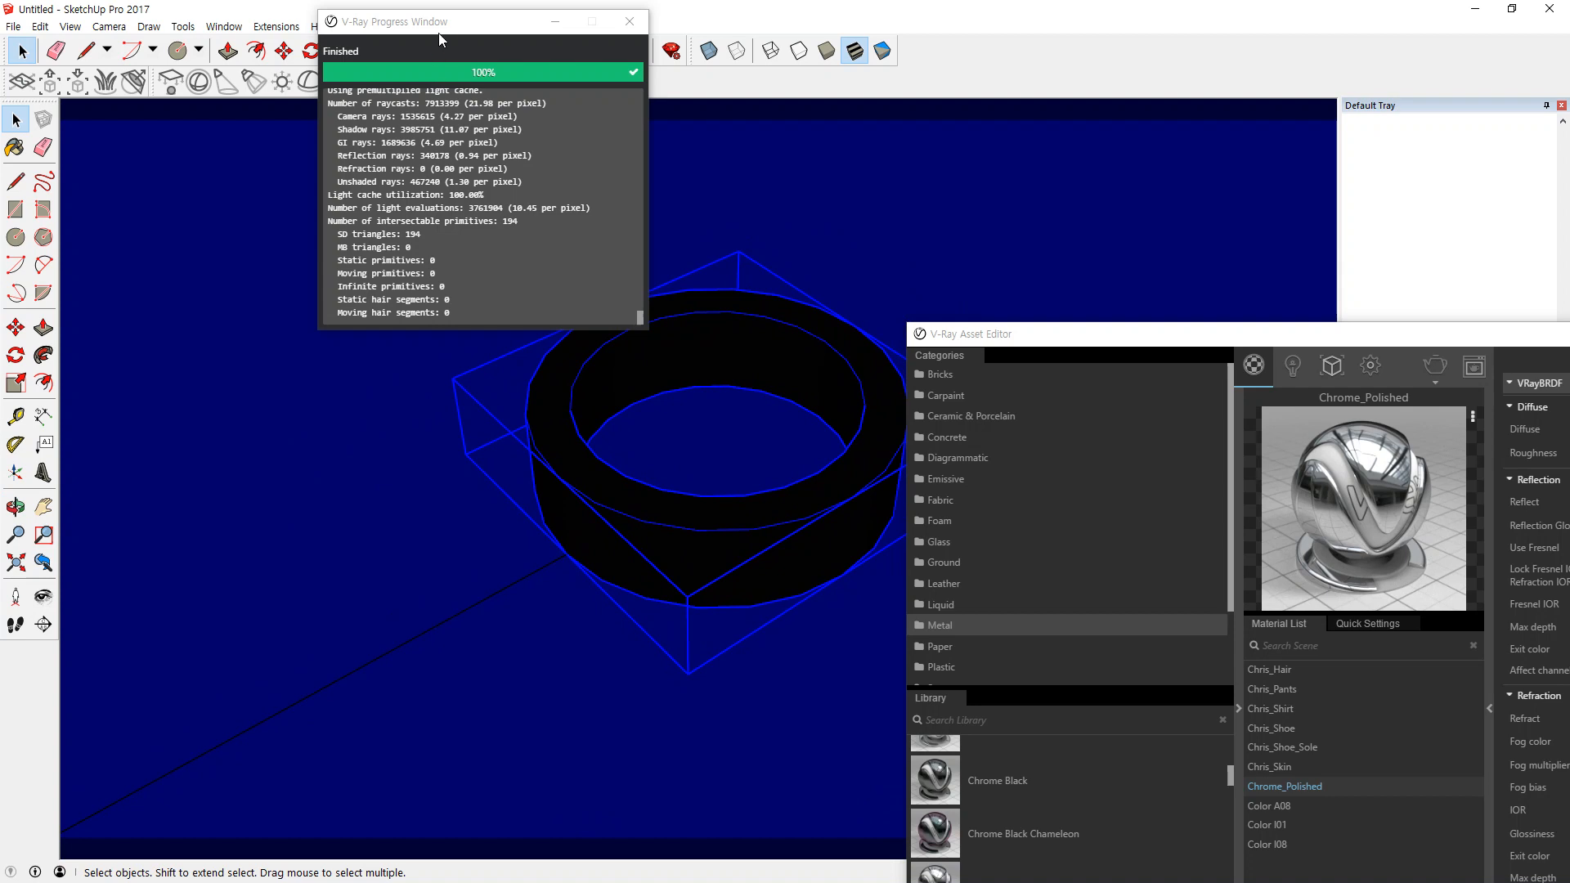
{"action": "left_click", "coordinate": [629, 22]}
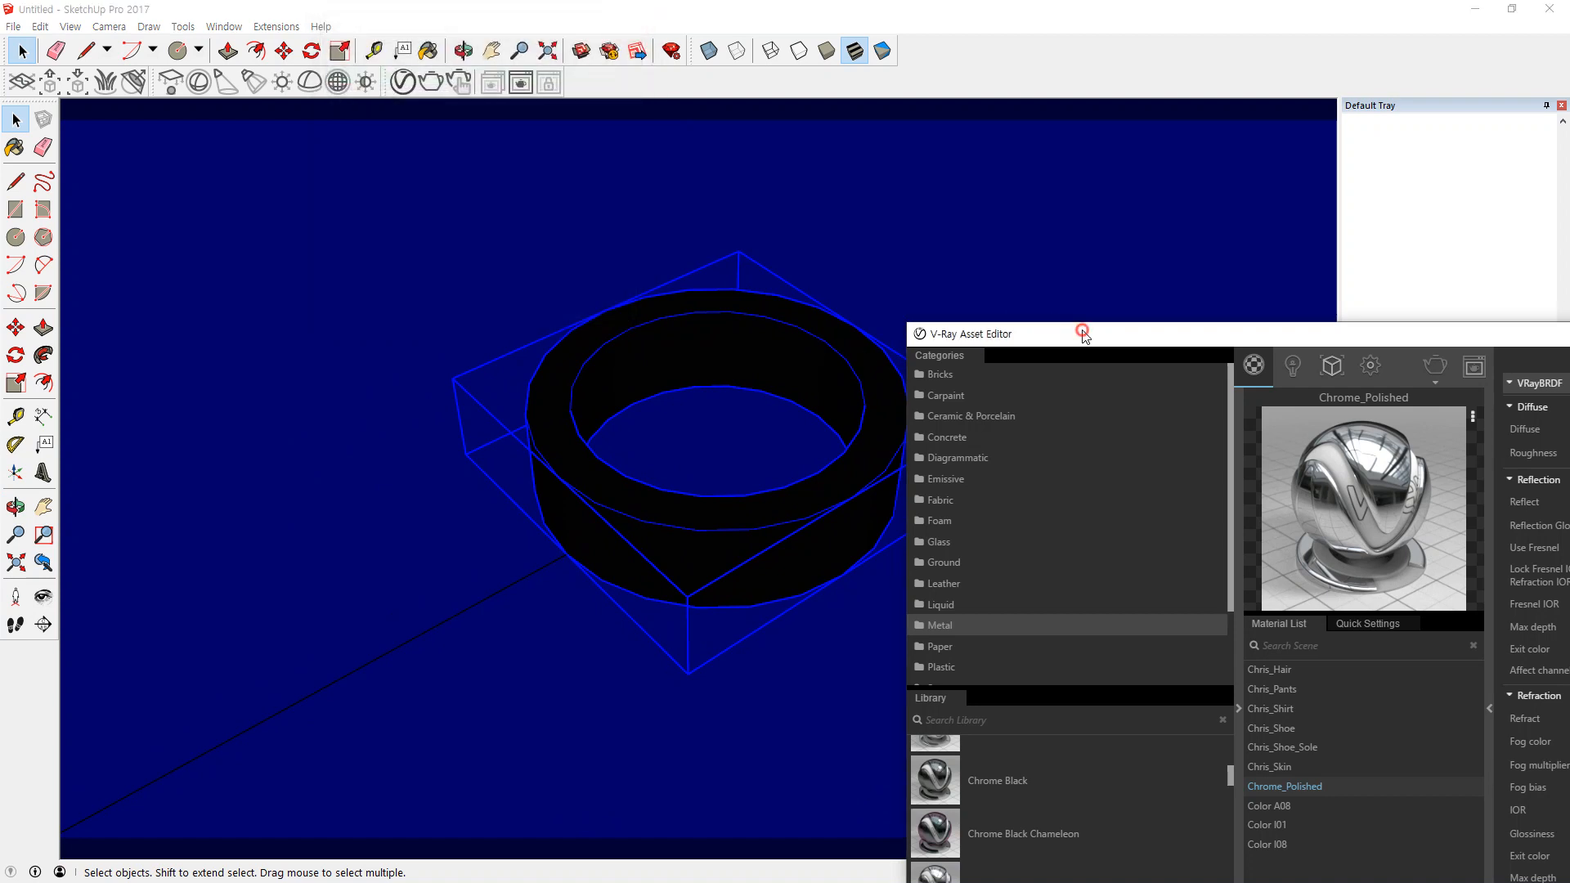
{"action": "left_click_drag", "start_coordinate": [1077, 325], "coordinate": [938, 151]}
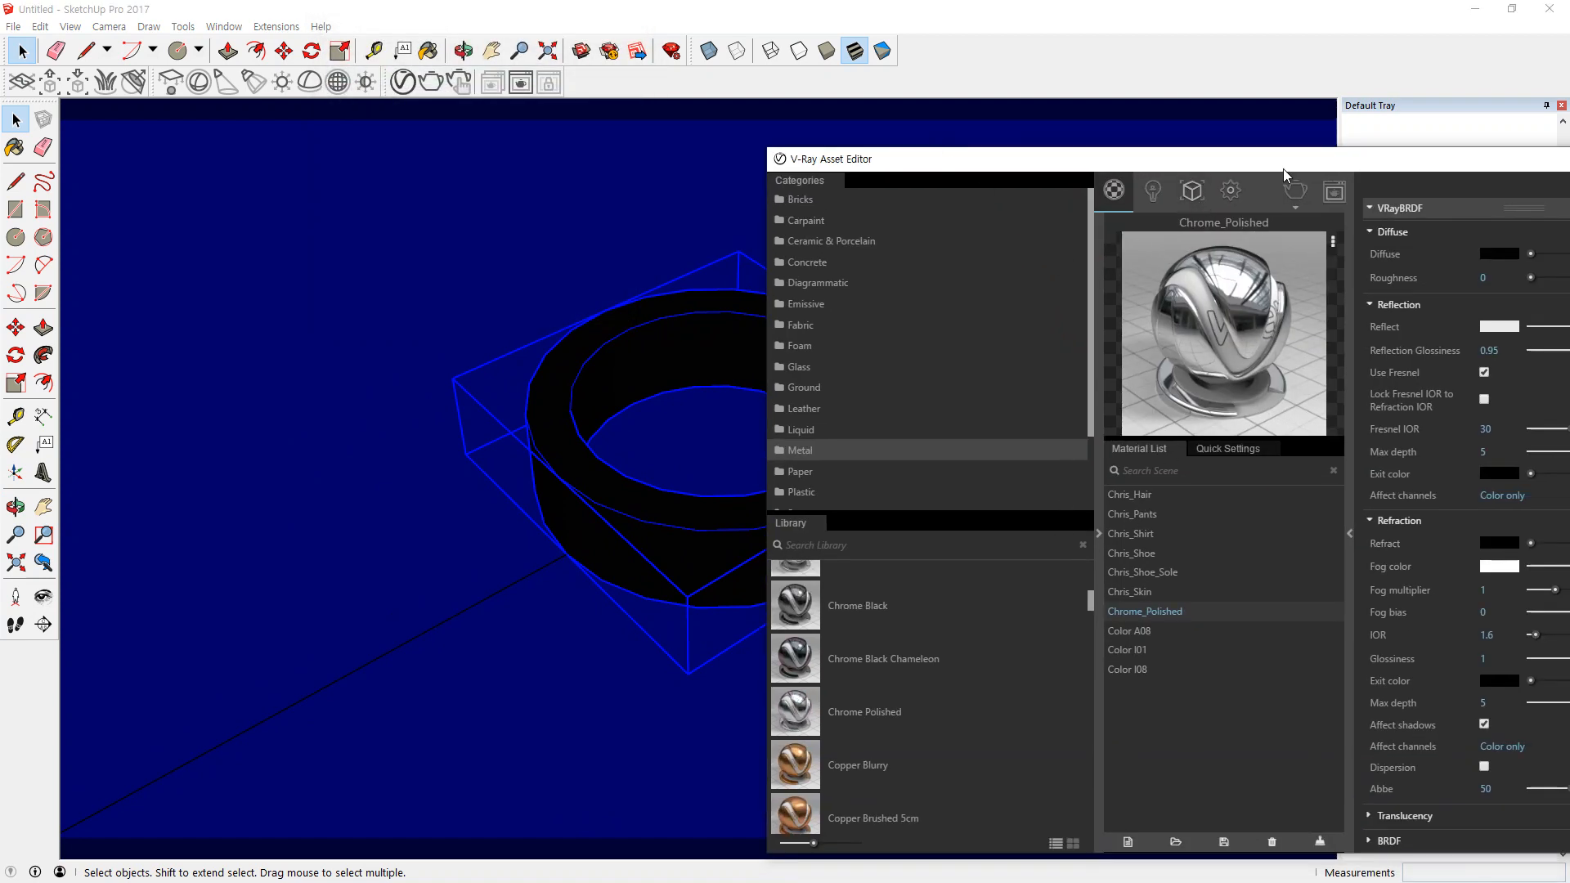
{"action": "left_click", "coordinate": [1237, 193]}
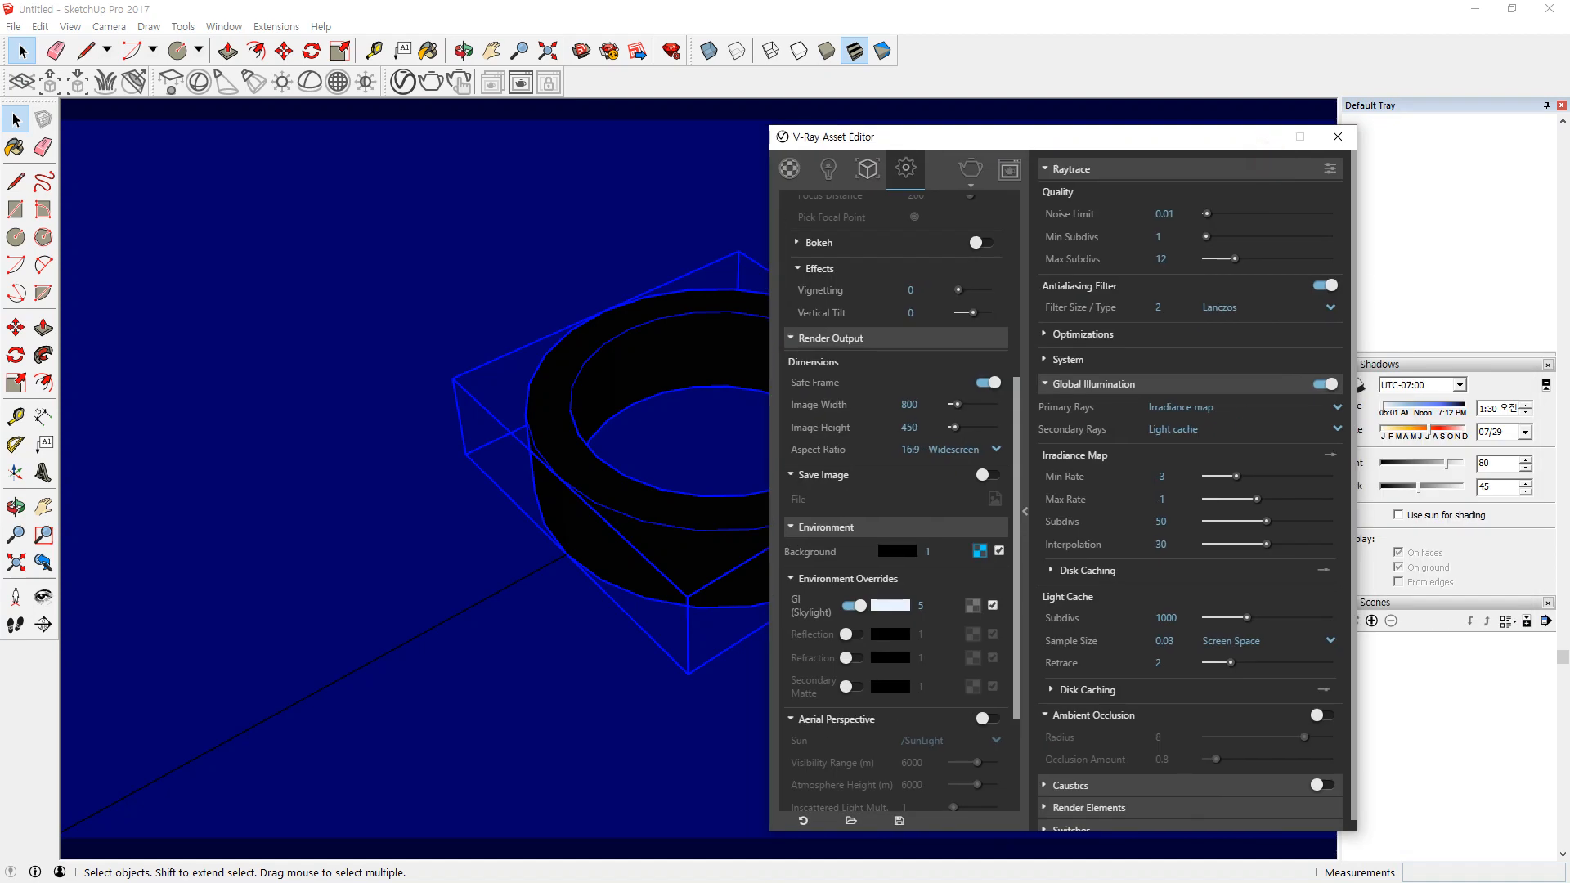
{"action": "left_click_drag", "start_coordinate": [843, 137], "coordinate": [801, 75]}
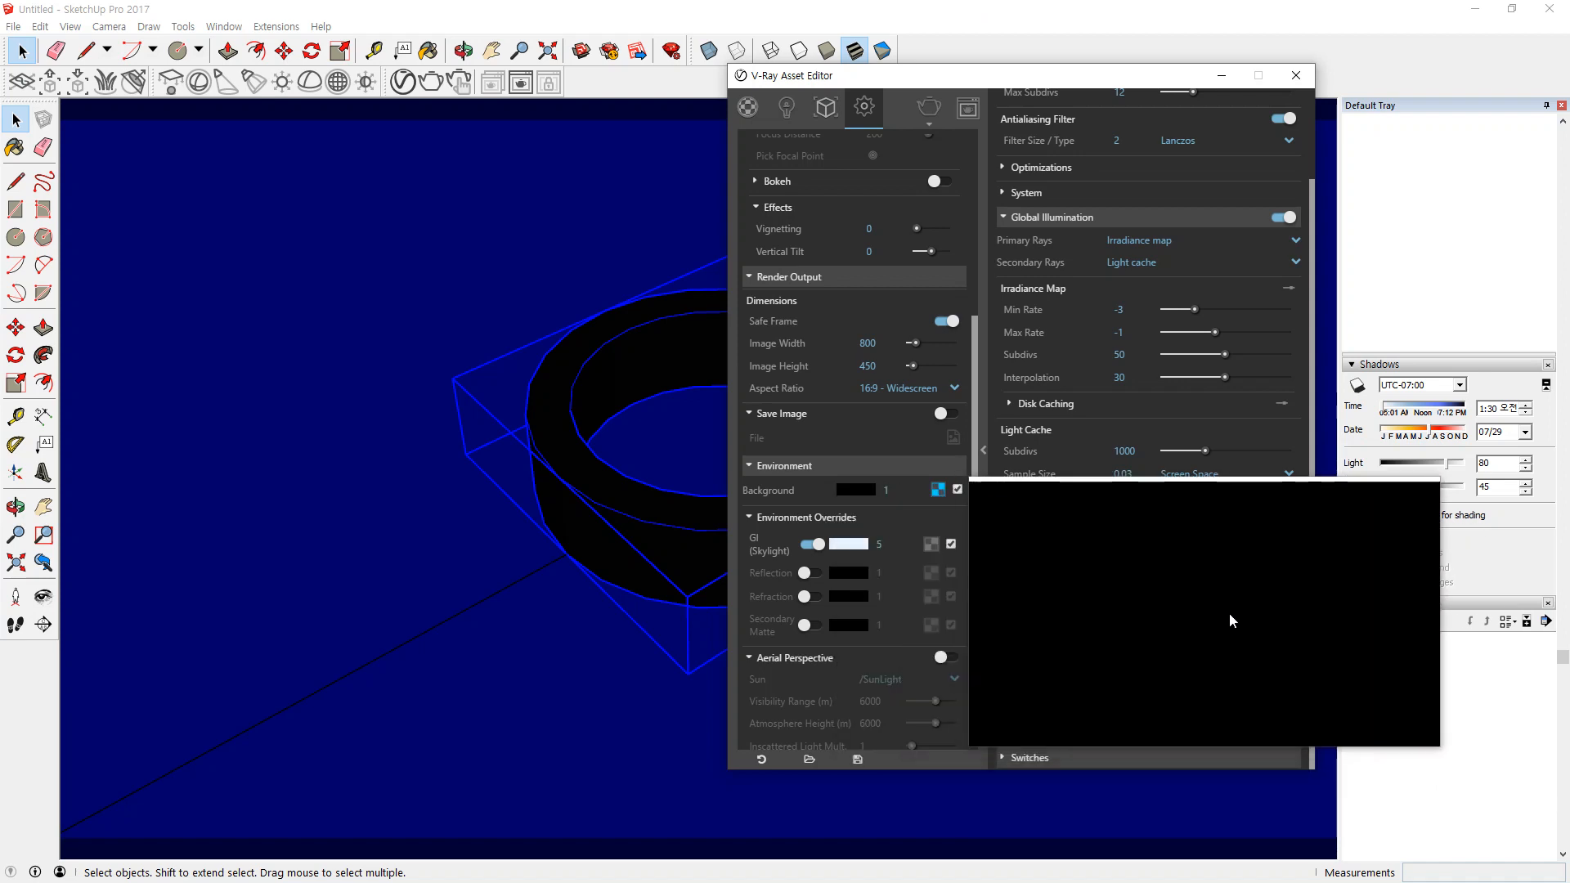
{"action": "left_click", "coordinate": [1281, 623]}
{"action": "scroll", "coordinate": [1276, 625], "scroll_direction": "up", "scroll_amount": 1}
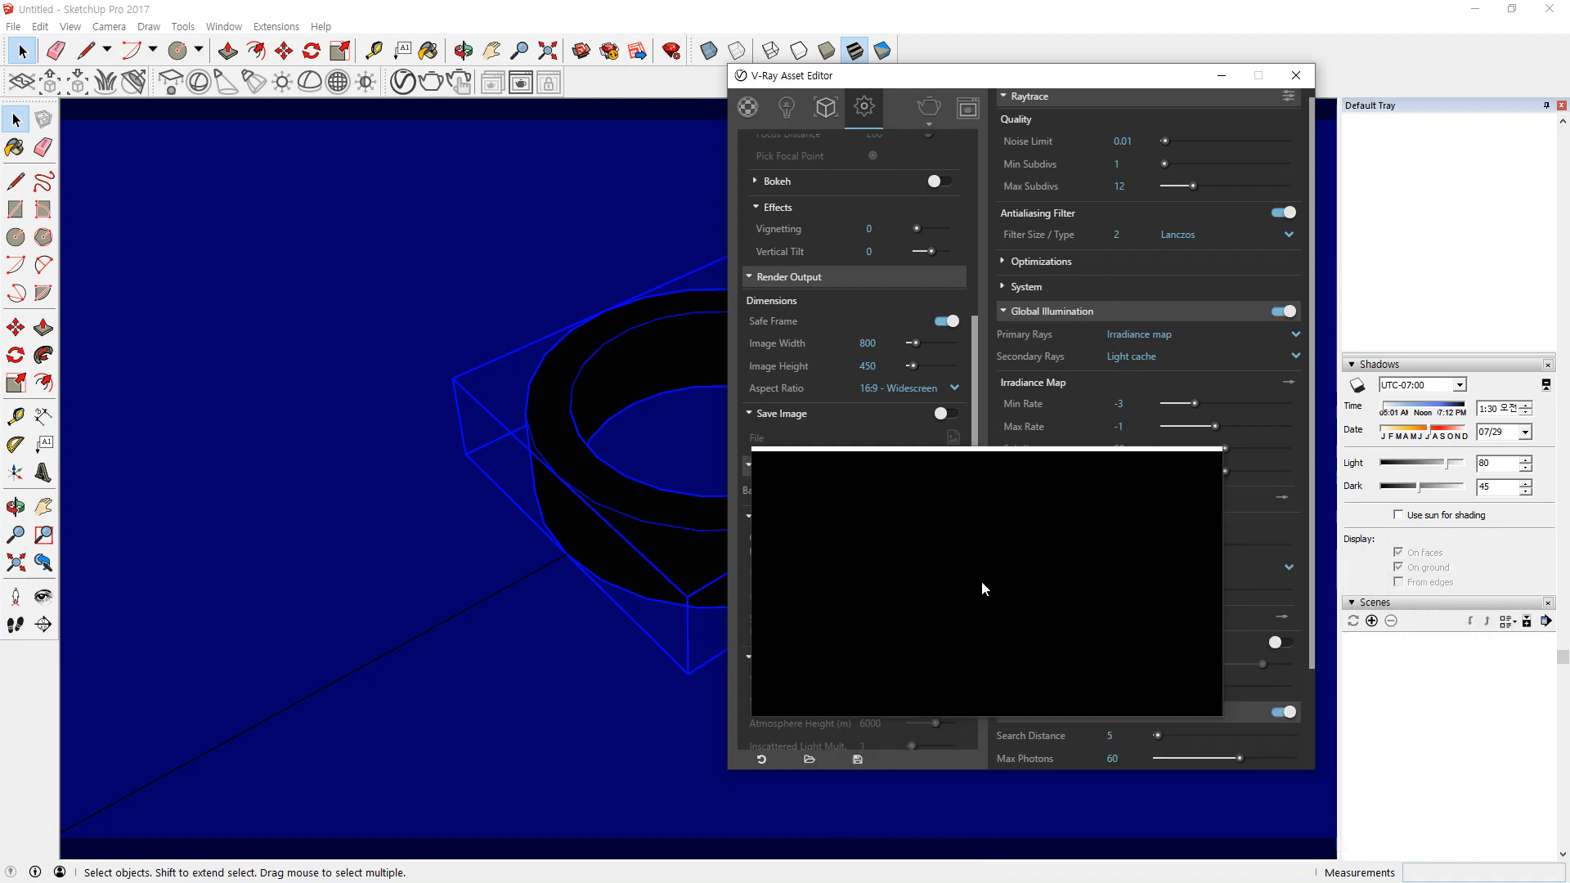
{"action": "key", "text": "super+Escape"}
Render the chrome ring with caustics enabled and examine the image in the frame buffer.
{"action": "left_click", "coordinate": [930, 108]}
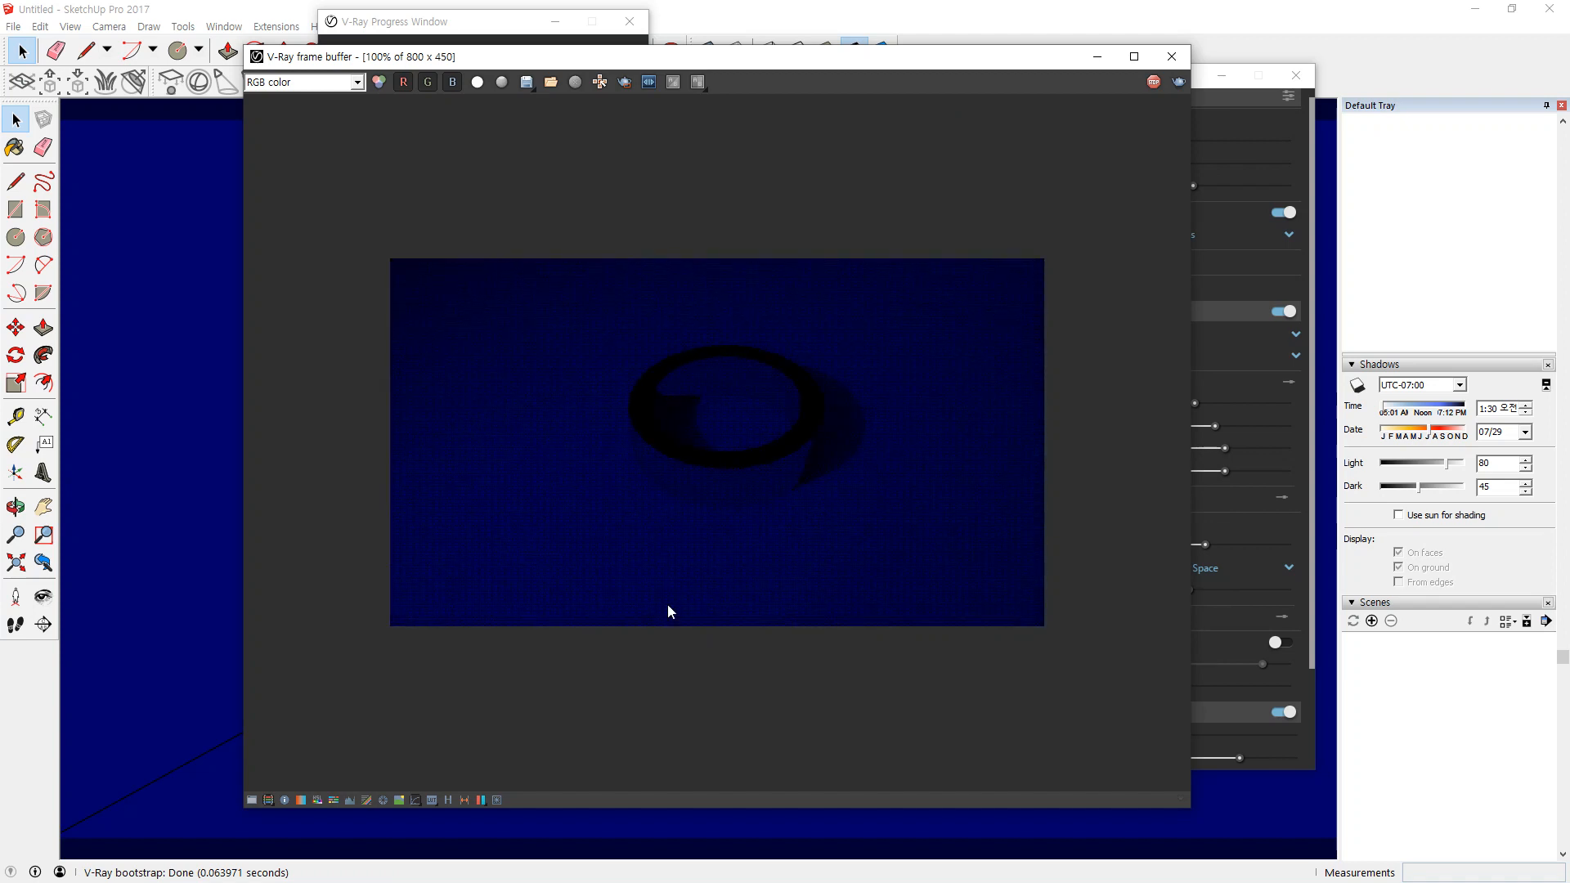
{"action": "scroll", "coordinate": [661, 487], "scroll_direction": "up", "scroll_amount": 1}
{"action": "scroll", "coordinate": [754, 548], "scroll_direction": "down", "scroll_amount": 1}
{"action": "left_click_drag", "start_coordinate": [842, 67], "coordinate": [744, 194]}
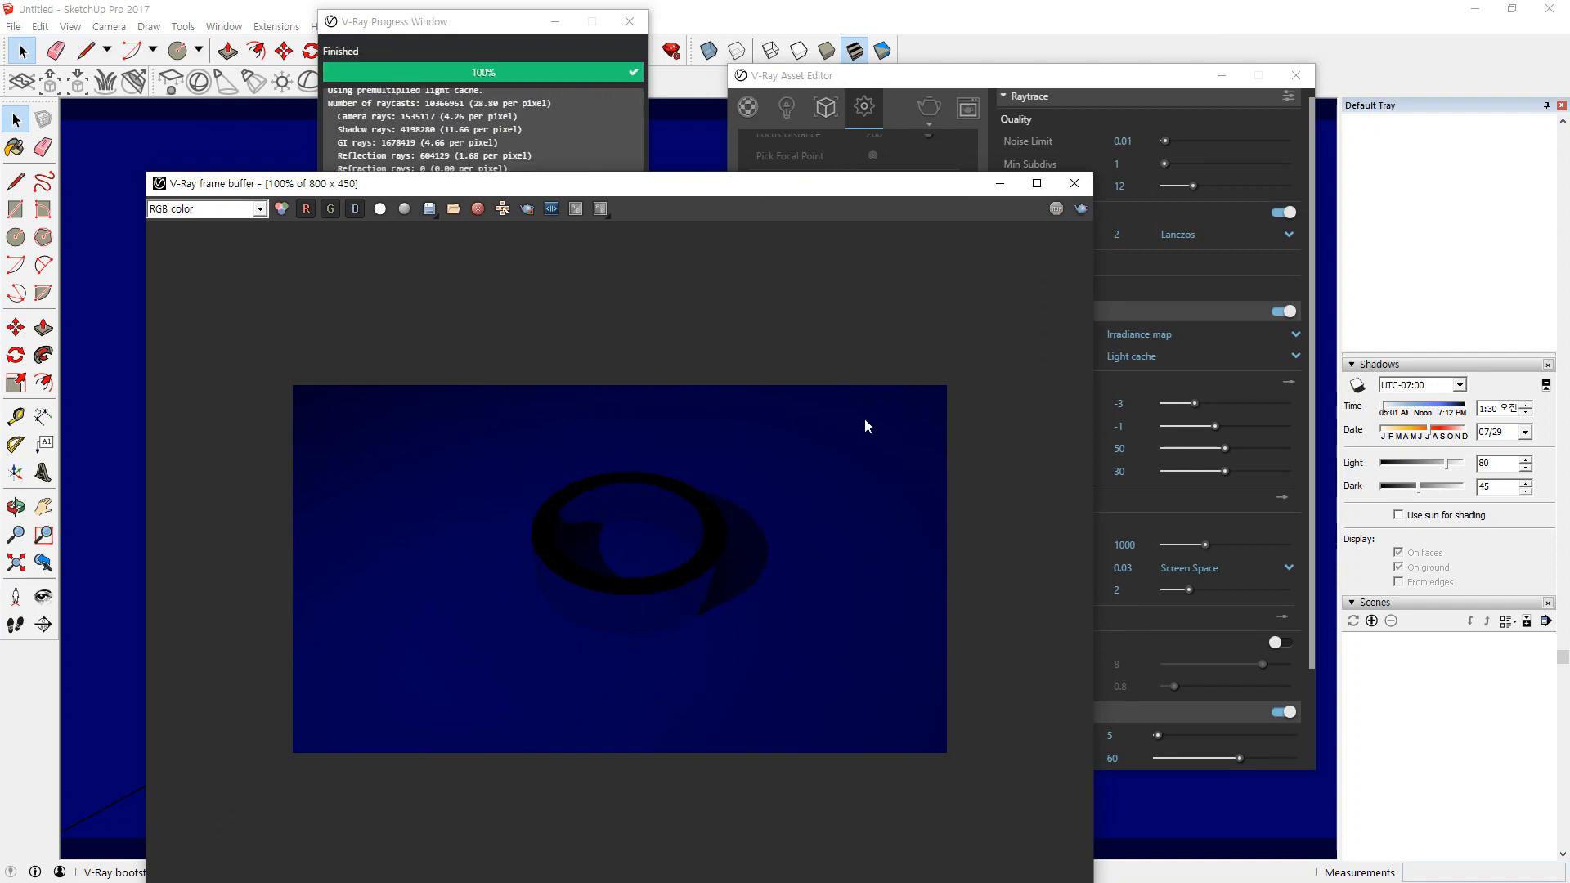
{"action": "left_click_drag", "start_coordinate": [839, 193], "coordinate": [773, 165]}
Set the caustics multiplier to 10.
{"action": "left_click_drag", "start_coordinate": [1080, 75], "coordinate": [1183, 75]}
{"action": "scroll", "coordinate": [1239, 634], "scroll_direction": "down", "scroll_amount": 3}
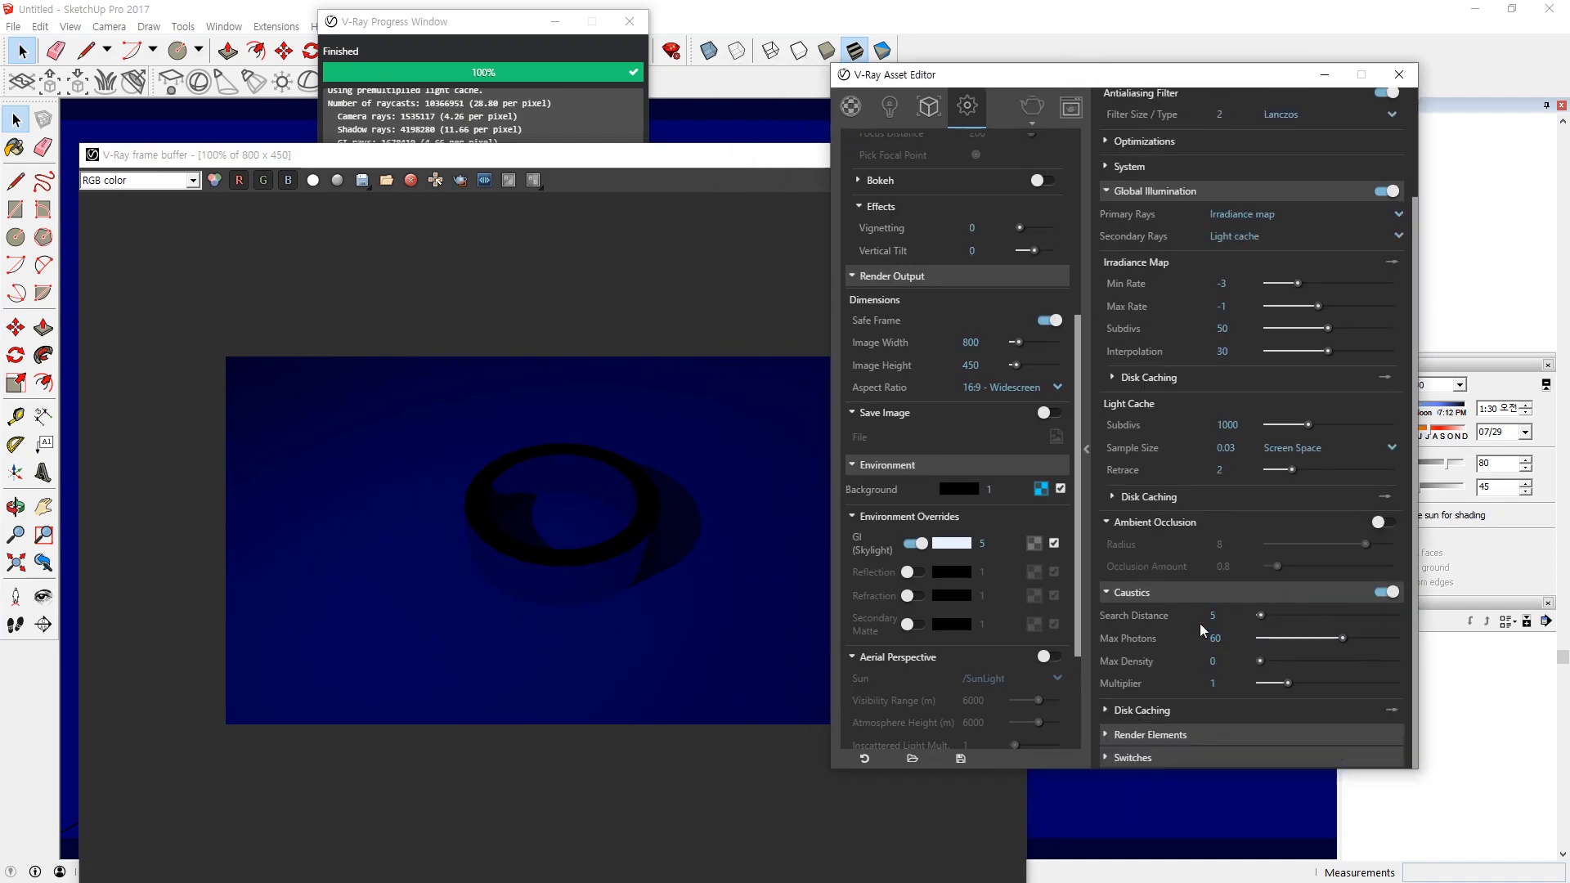
{"action": "scroll", "coordinate": [1228, 648], "scroll_direction": "up", "scroll_amount": 2}
{"action": "key", "text": "super+plus"}
{"action": "scroll", "coordinate": [1228, 676], "scroll_direction": "down", "scroll_amount": 2}
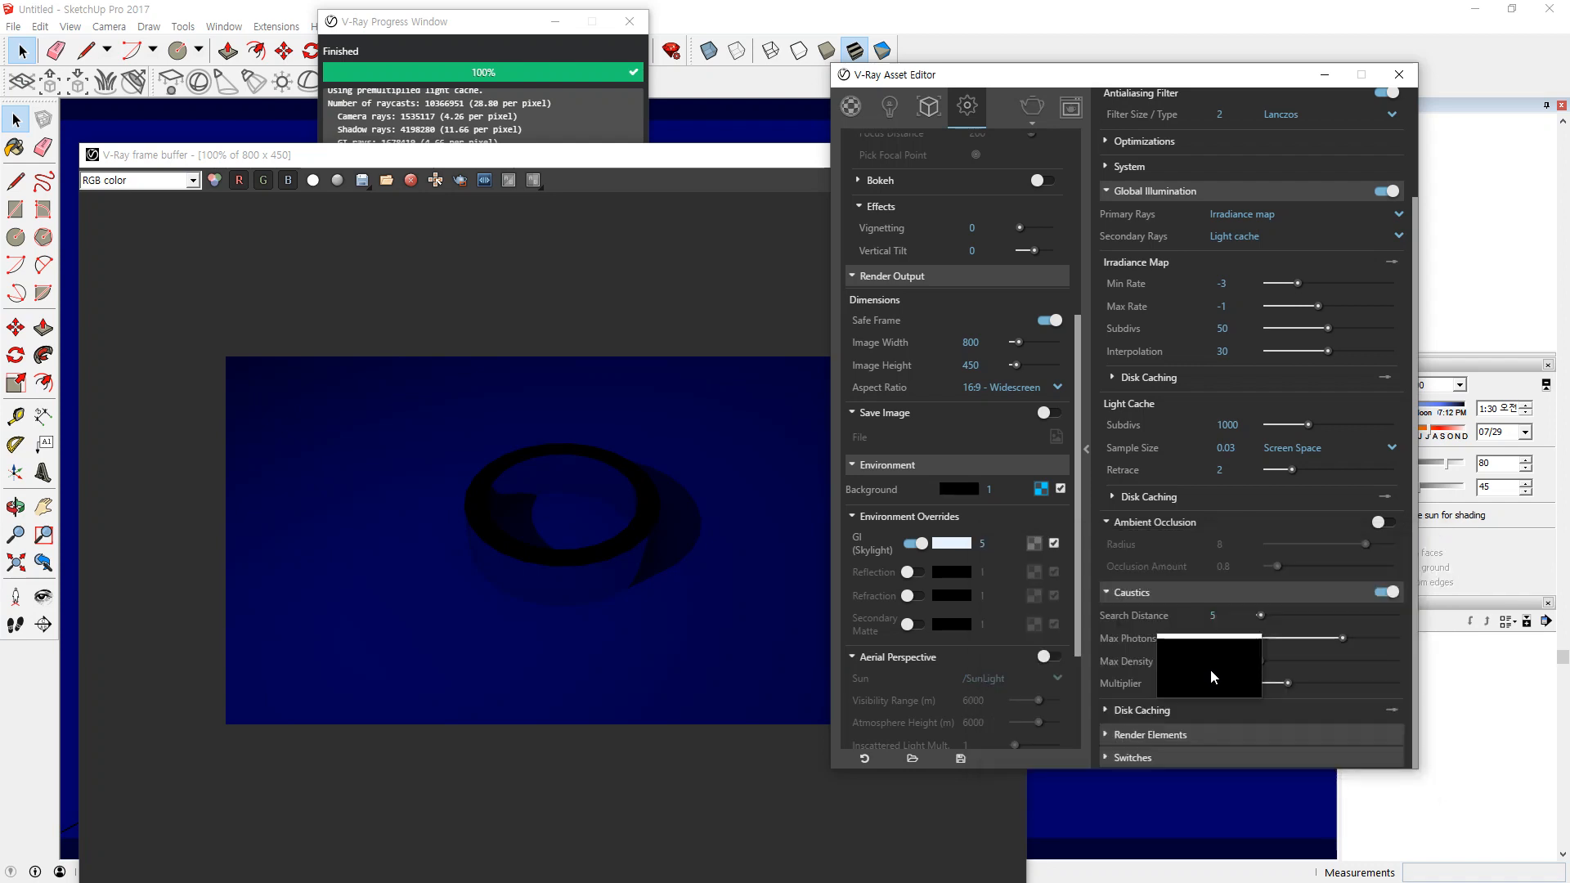
{"action": "type", "text": "10"}
{"action": "key", "text": "Return"}
Render the ring again and examine the caustics inside it at higher magnification.
{"action": "left_click", "coordinate": [722, 301]}
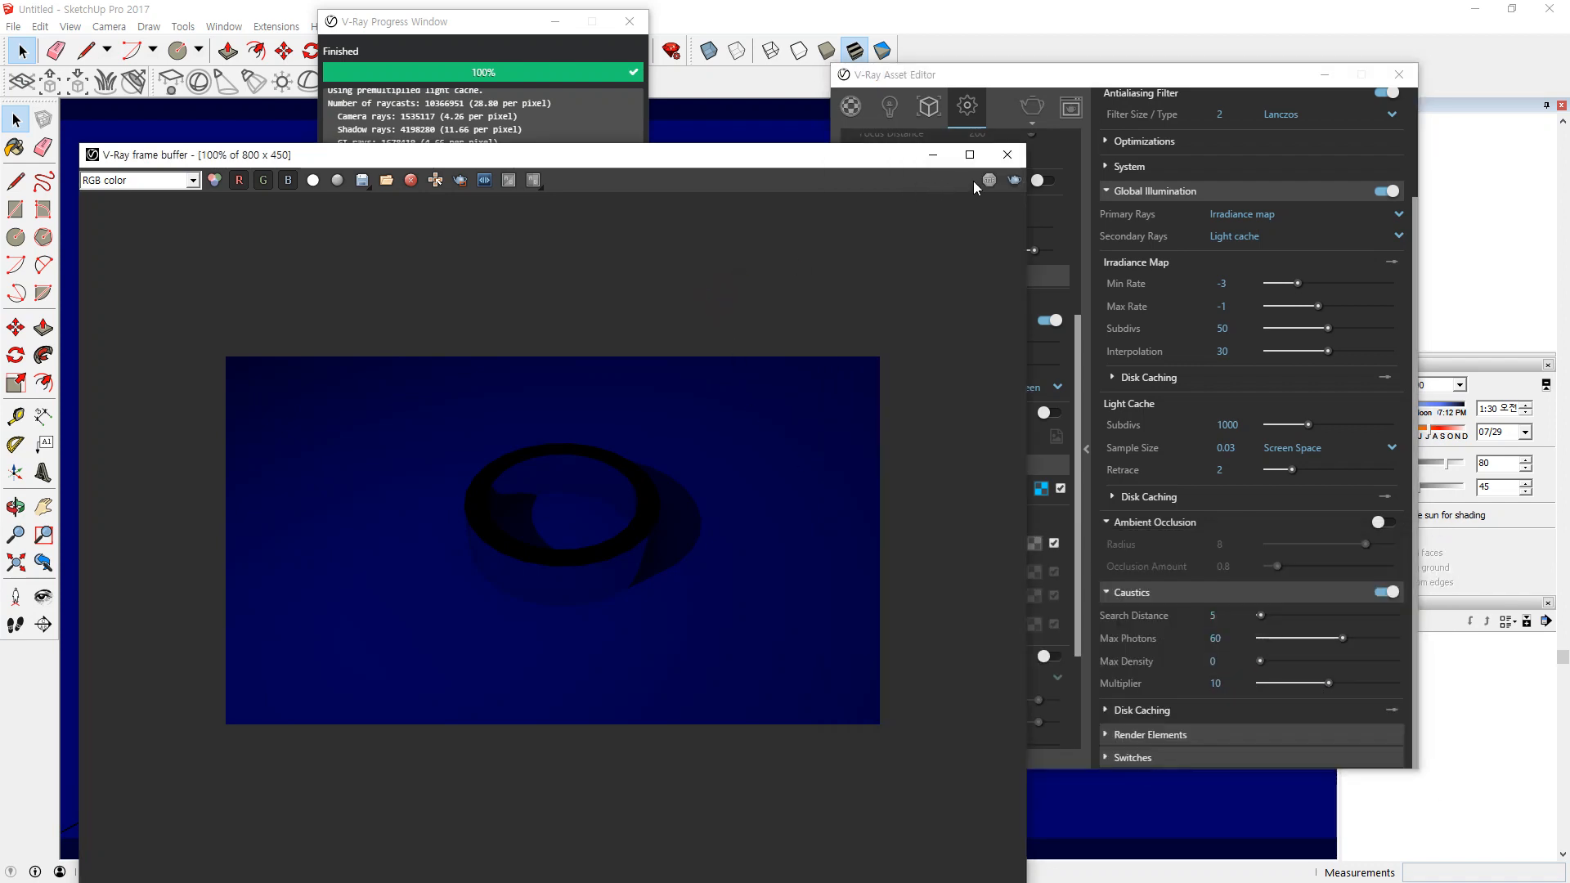
{"action": "left_click", "coordinate": [1014, 181]}
{"action": "left_click", "coordinate": [1007, 154]}
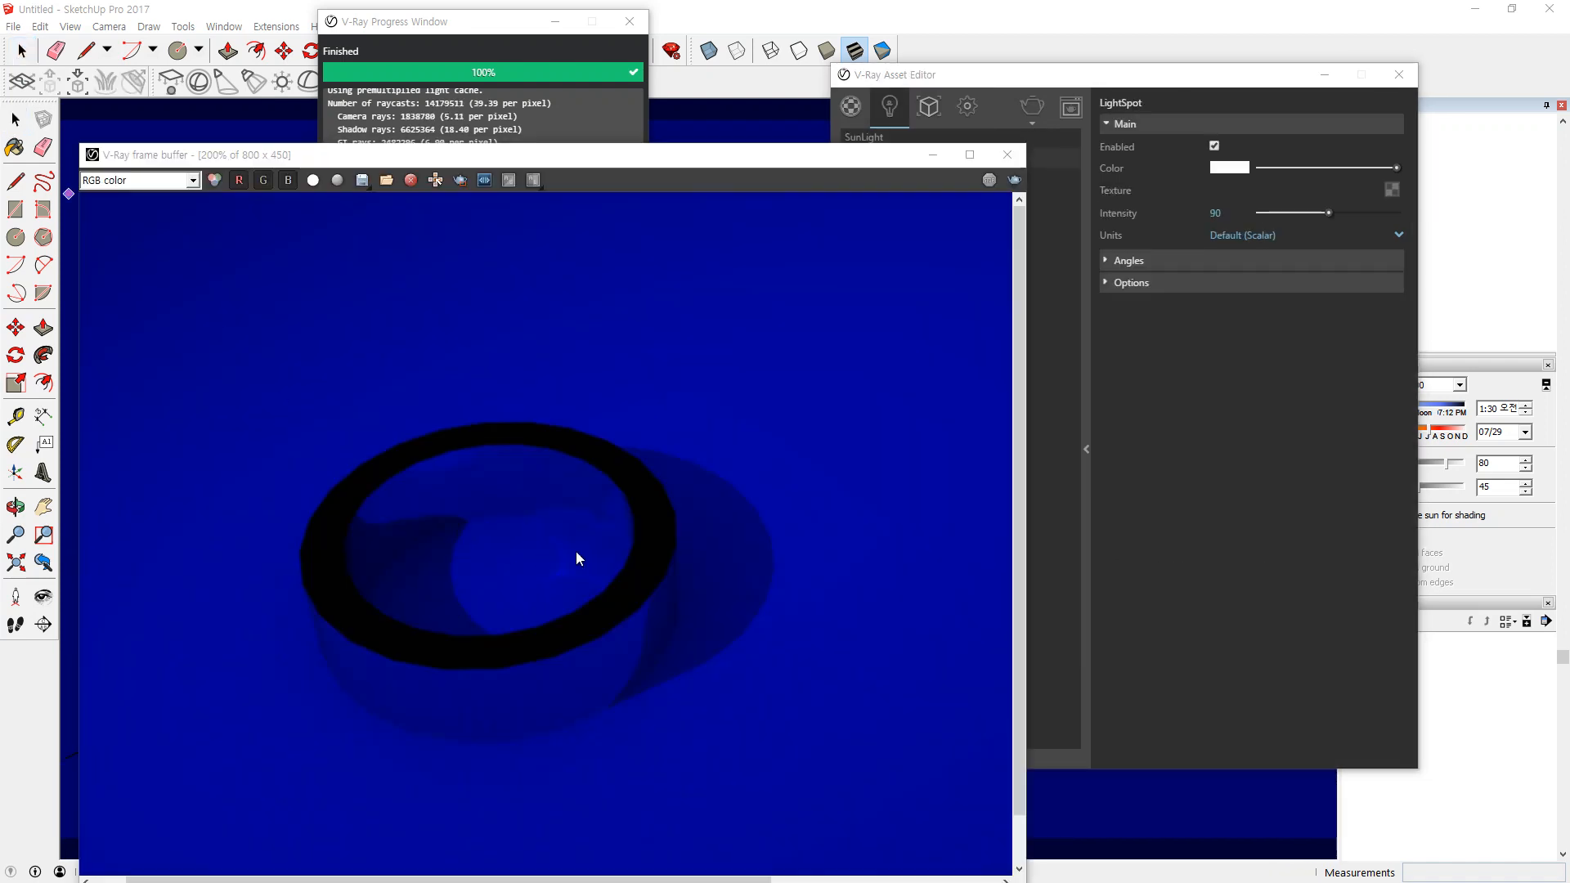
{"action": "scroll", "coordinate": [579, 599], "scroll_direction": "up", "scroll_amount": 4}
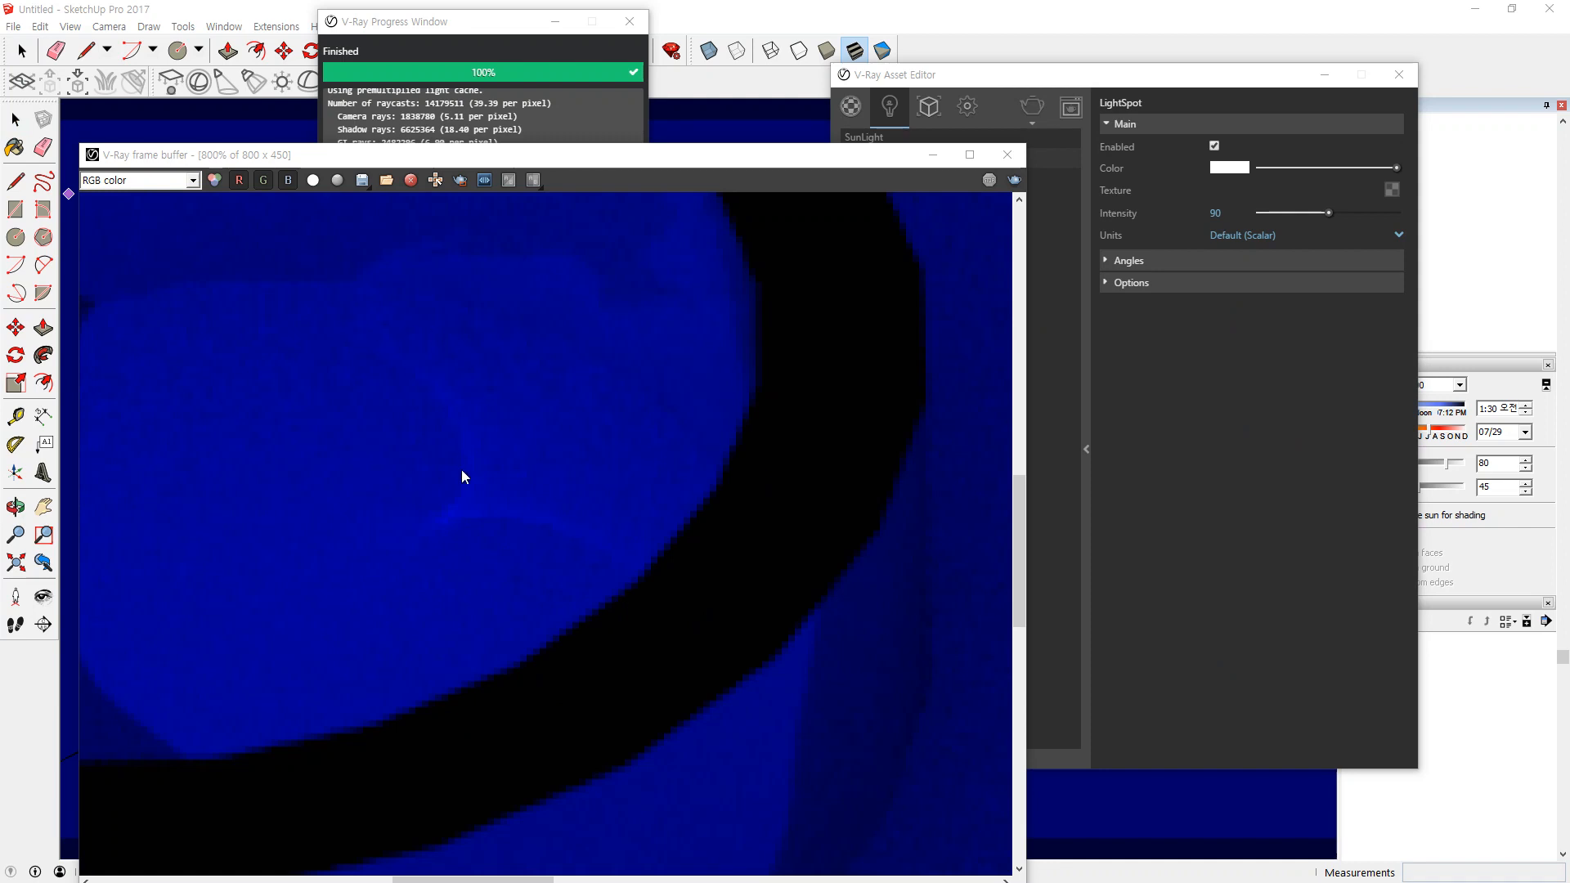
{"action": "scroll", "coordinate": [564, 558], "scroll_direction": "down", "scroll_amount": 1}
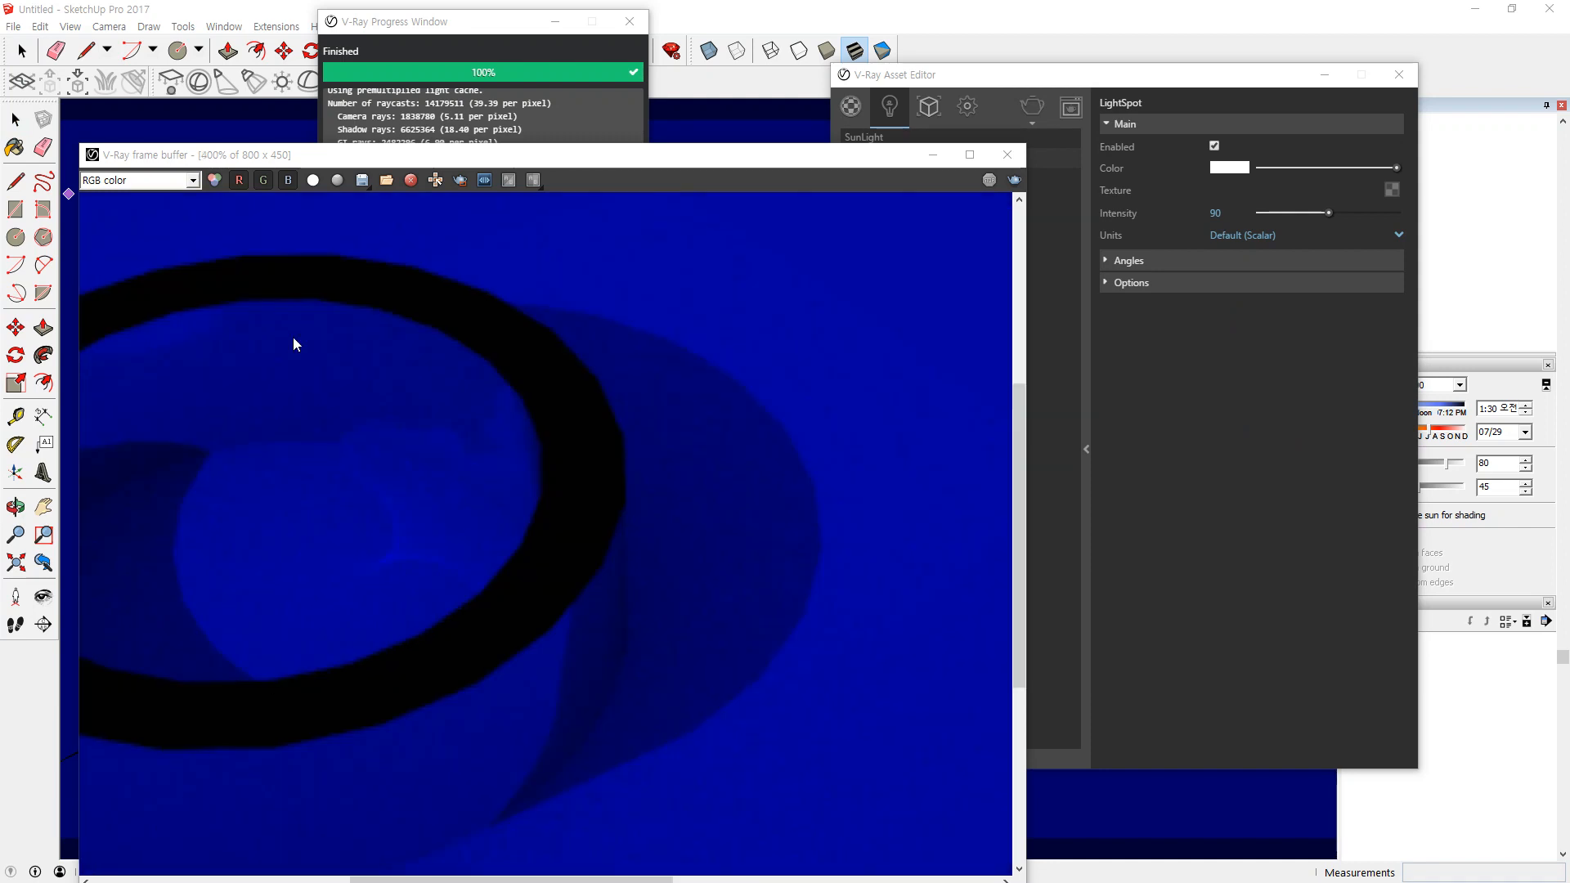
{"action": "left_click_drag", "start_coordinate": [448, 148], "coordinate": [447, 98]}
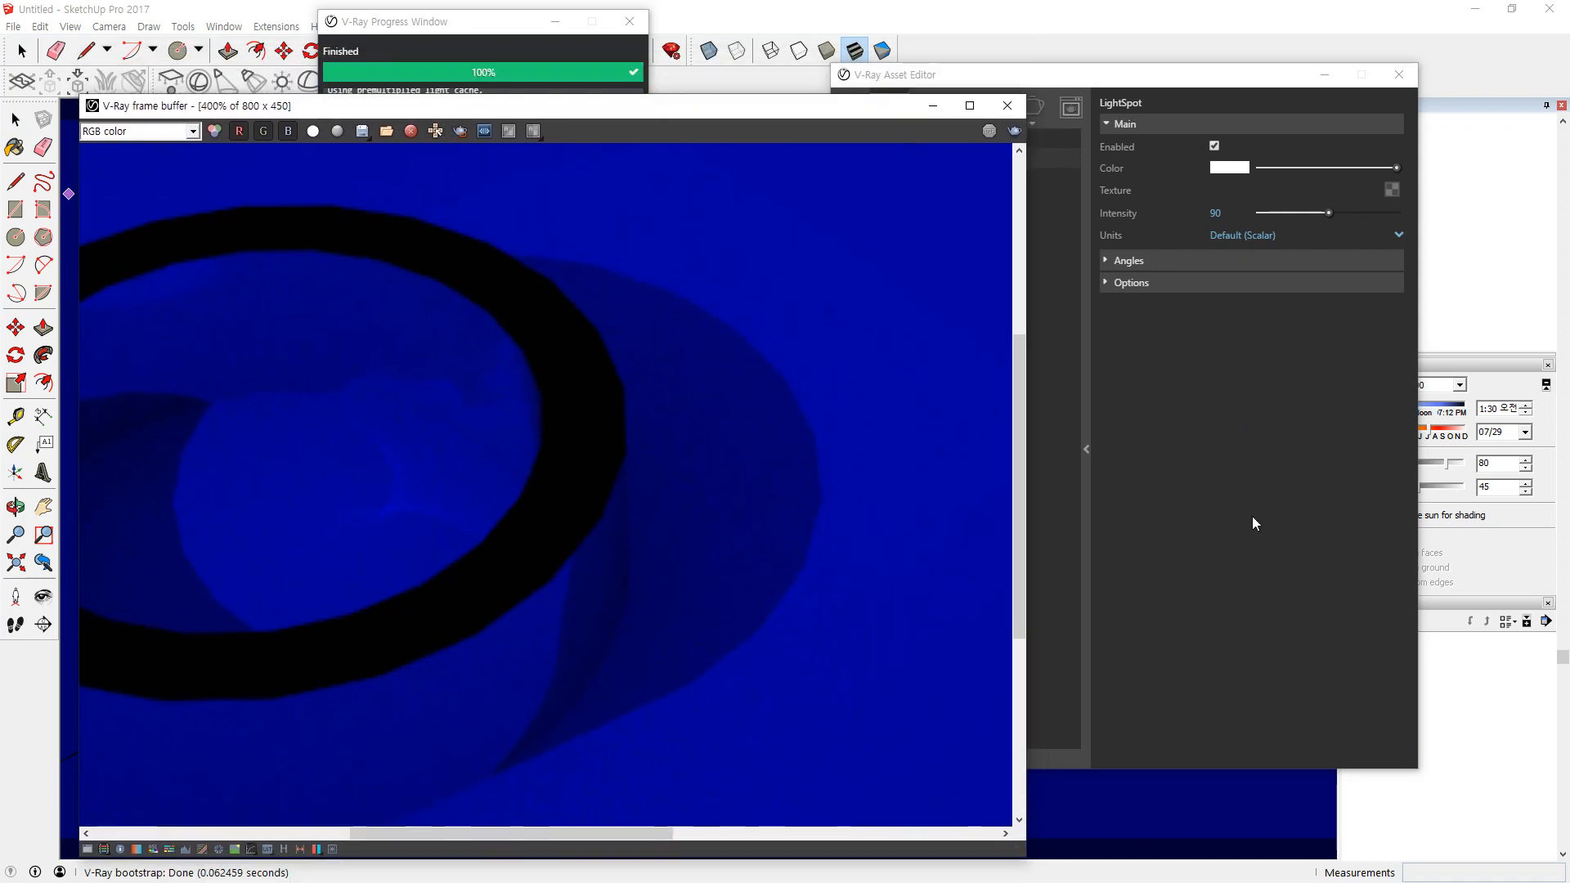
Set the V-Ray Spot Light's intensity to 120 and render the ring again.
{"action": "left_click", "coordinate": [1252, 517]}
{"action": "left_click_drag", "start_coordinate": [1229, 214], "coordinate": [1054, 190]}
{"action": "type", "text": "120"}
{"action": "key", "text": "Return"}
{"action": "left_click", "coordinate": [768, 125]}
{"action": "left_click", "coordinate": [1014, 131]}
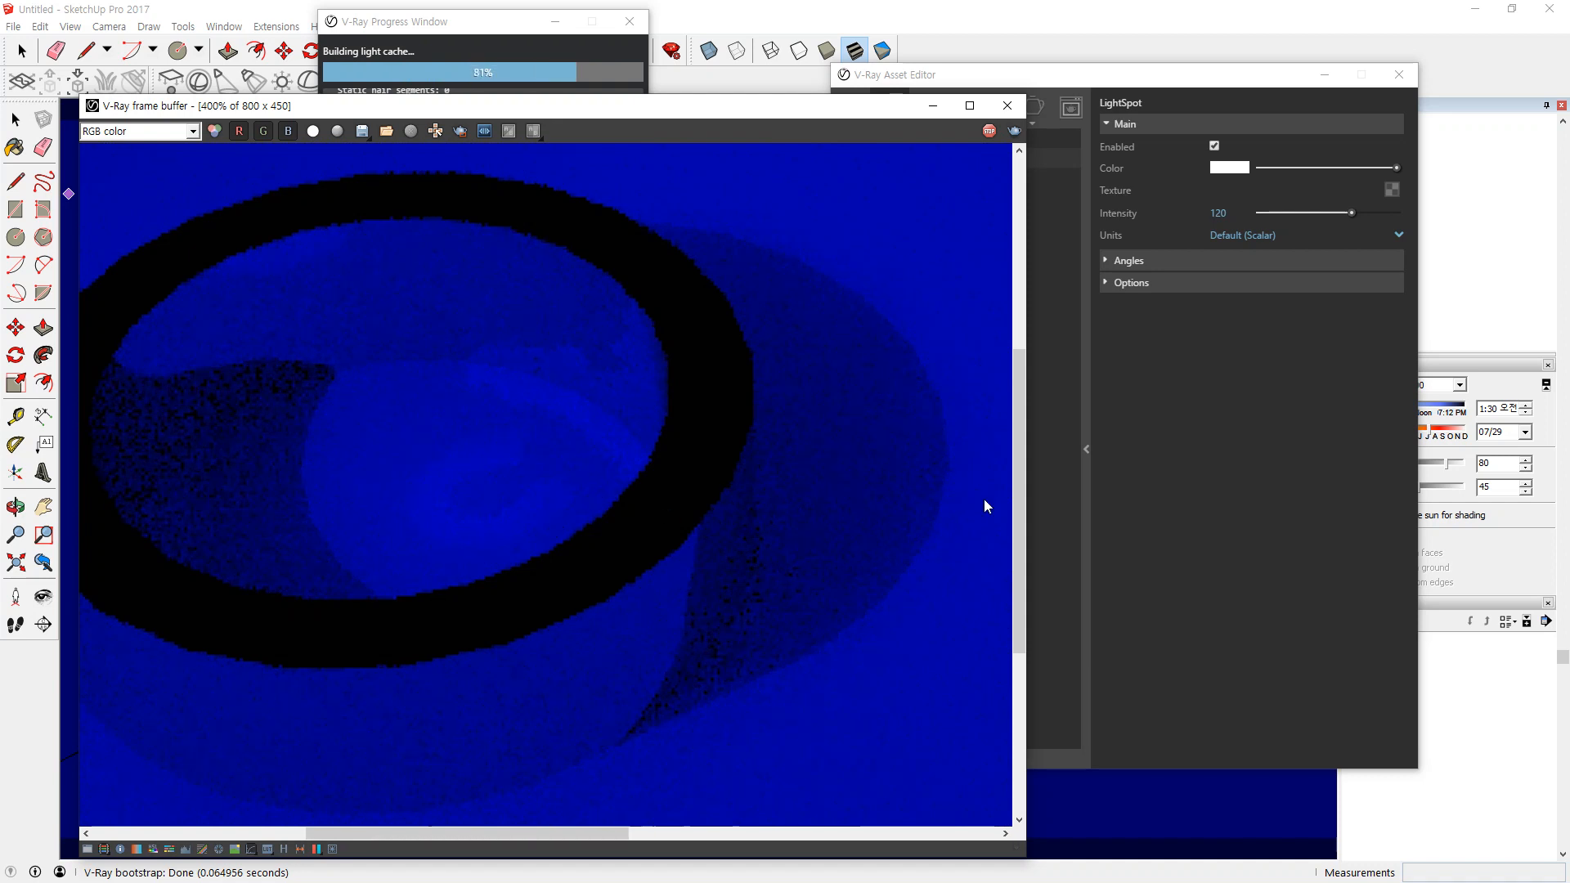
{"action": "left_click", "coordinate": [1246, 434]}
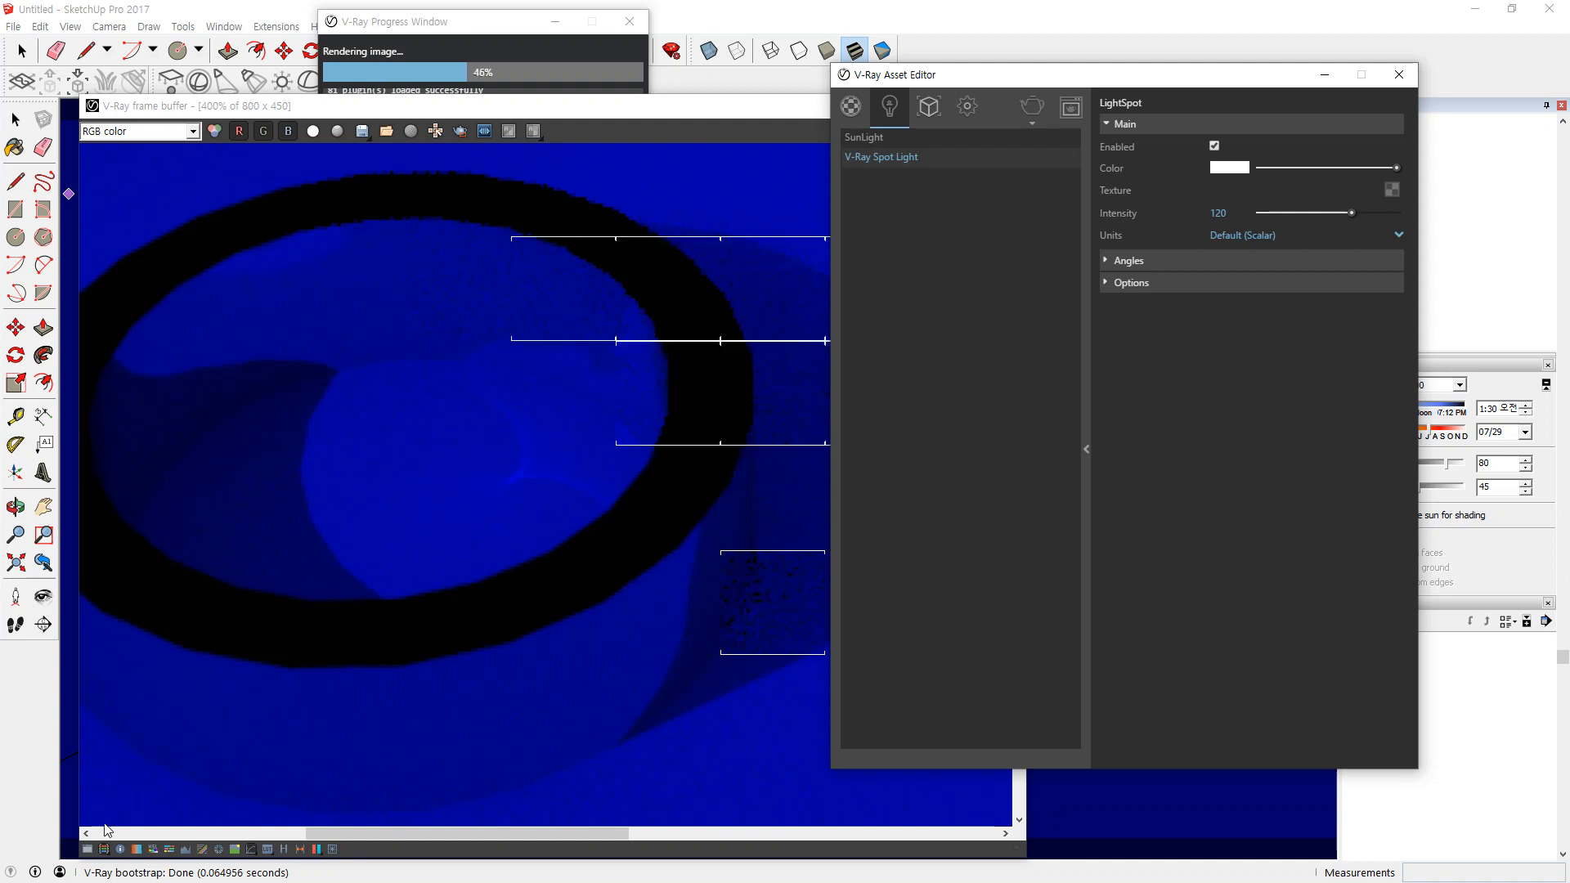
Try the exposure, highlight burn and contrast corrections on the rendered image.
{"action": "left_click", "coordinate": [87, 851]}
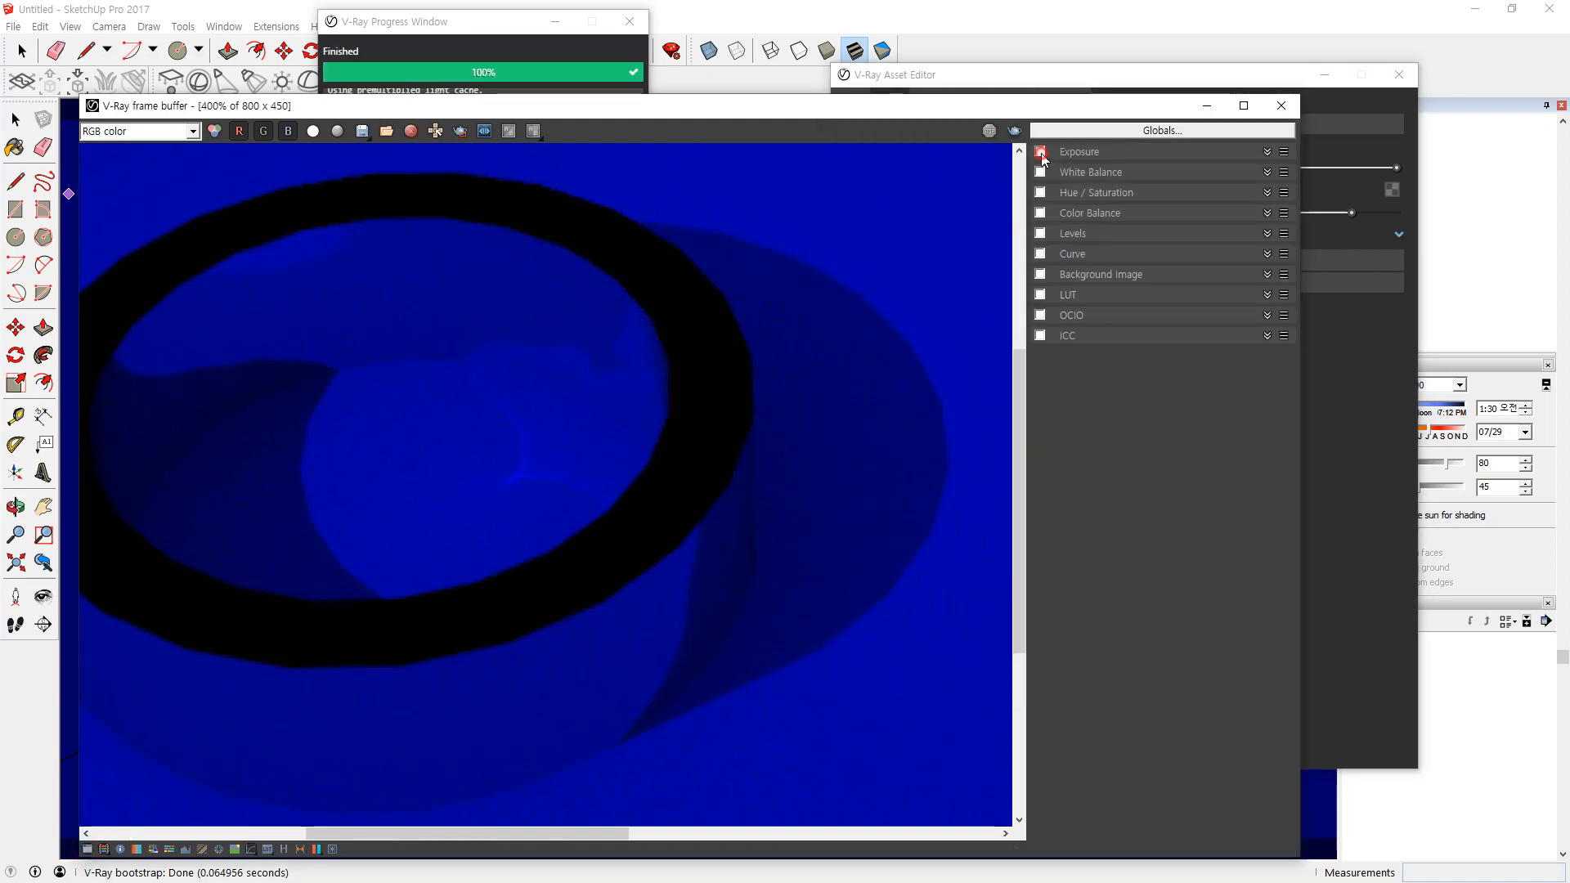
{"action": "left_click", "coordinate": [1267, 151]}
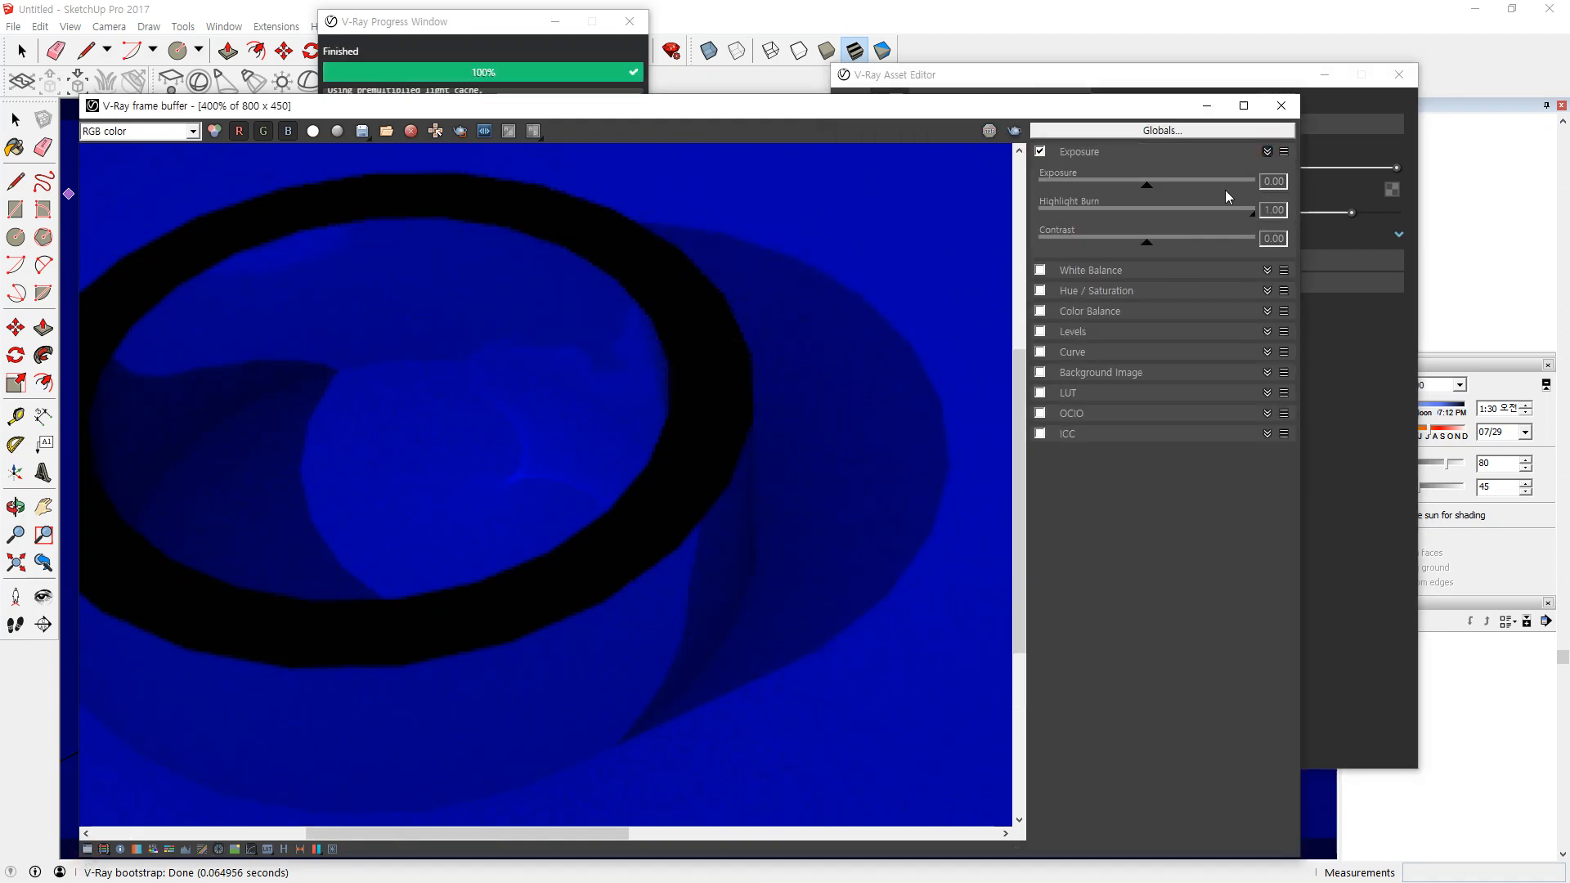
{"action": "left_click_drag", "start_coordinate": [1198, 193], "coordinate": [1137, 193]}
{"action": "mouse_move", "coordinate": [1171, 245]}
{"action": "left_mouse_down"}
{"action": "mouse_move", "coordinate": [1234, 253]}
{"action": "mouse_move", "coordinate": [1138, 246]}
{"action": "mouse_move", "coordinate": [1160, 245]}
{"action": "mouse_move", "coordinate": [1148, 217]}
{"action": "mouse_move", "coordinate": [1239, 224]}
{"action": "left_mouse_up"}
{"action": "left_click", "coordinate": [1152, 211]}
{"action": "left_click_drag", "start_coordinate": [1125, 253], "coordinate": [1149, 252]}
Raise the caustics max density in the render settings and render the ring again.
{"action": "left_click", "coordinate": [1383, 456]}
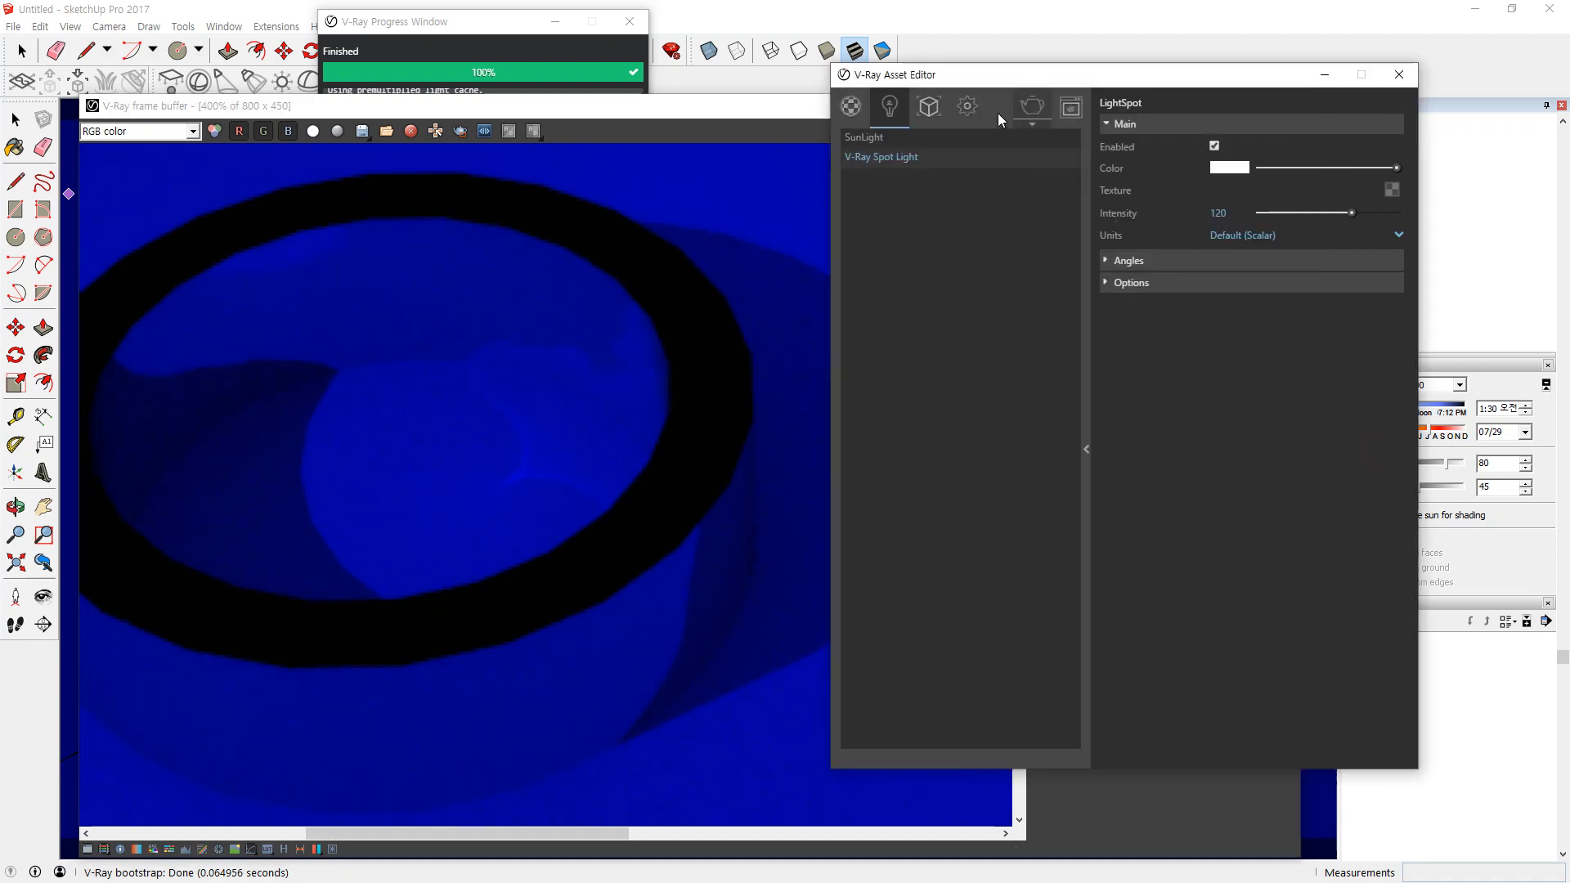
{"action": "left_click", "coordinate": [967, 107]}
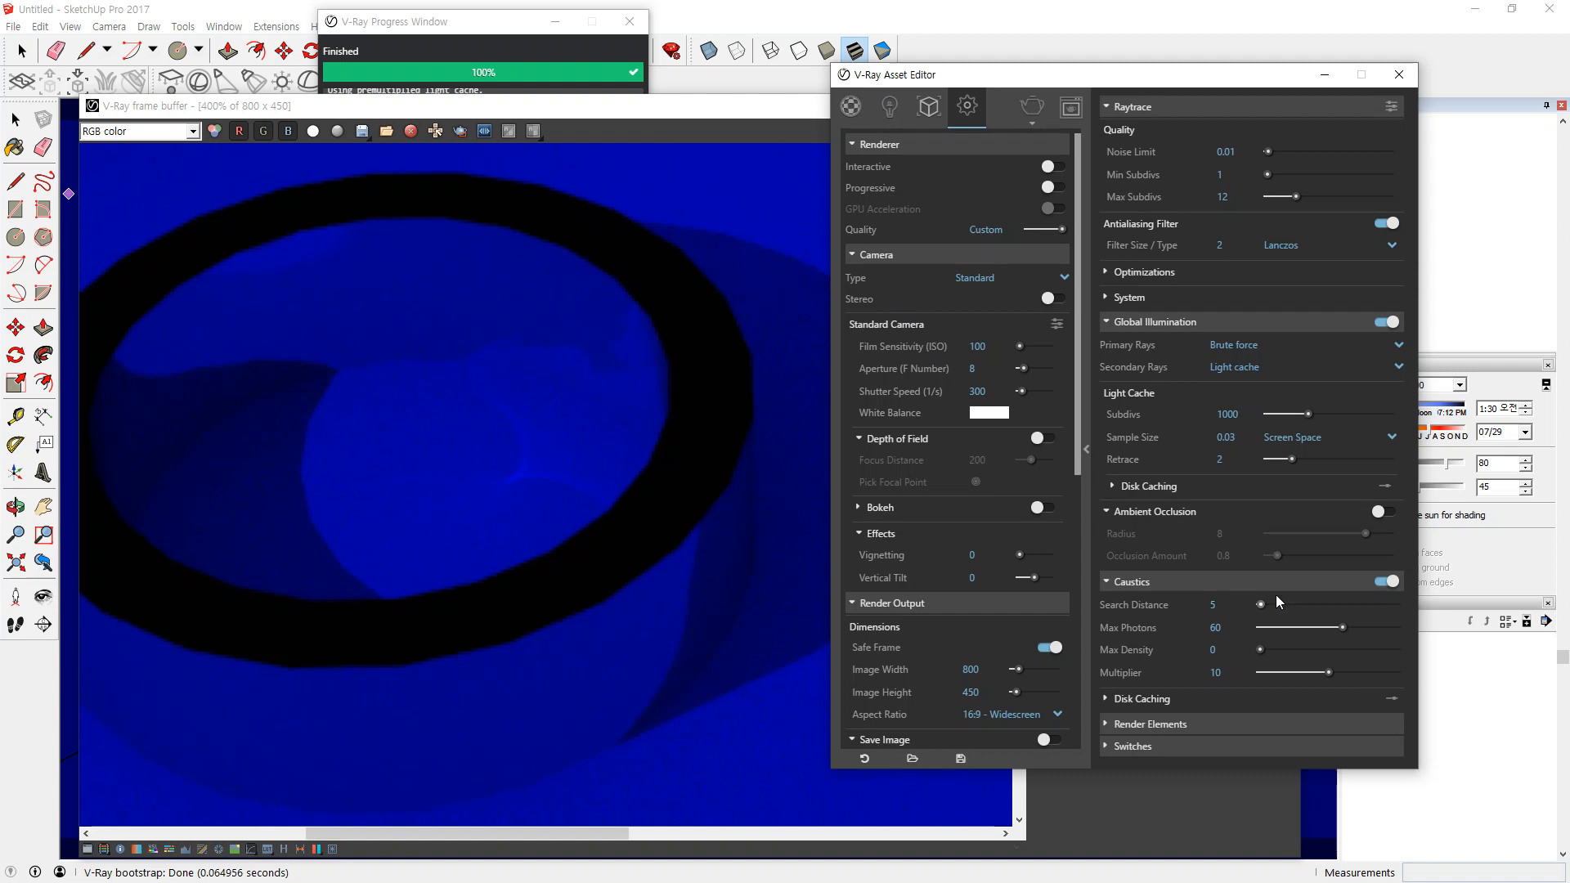
{"action": "left_click_drag", "start_coordinate": [1259, 654], "coordinate": [1336, 650]}
{"action": "left_click", "coordinate": [751, 139]}
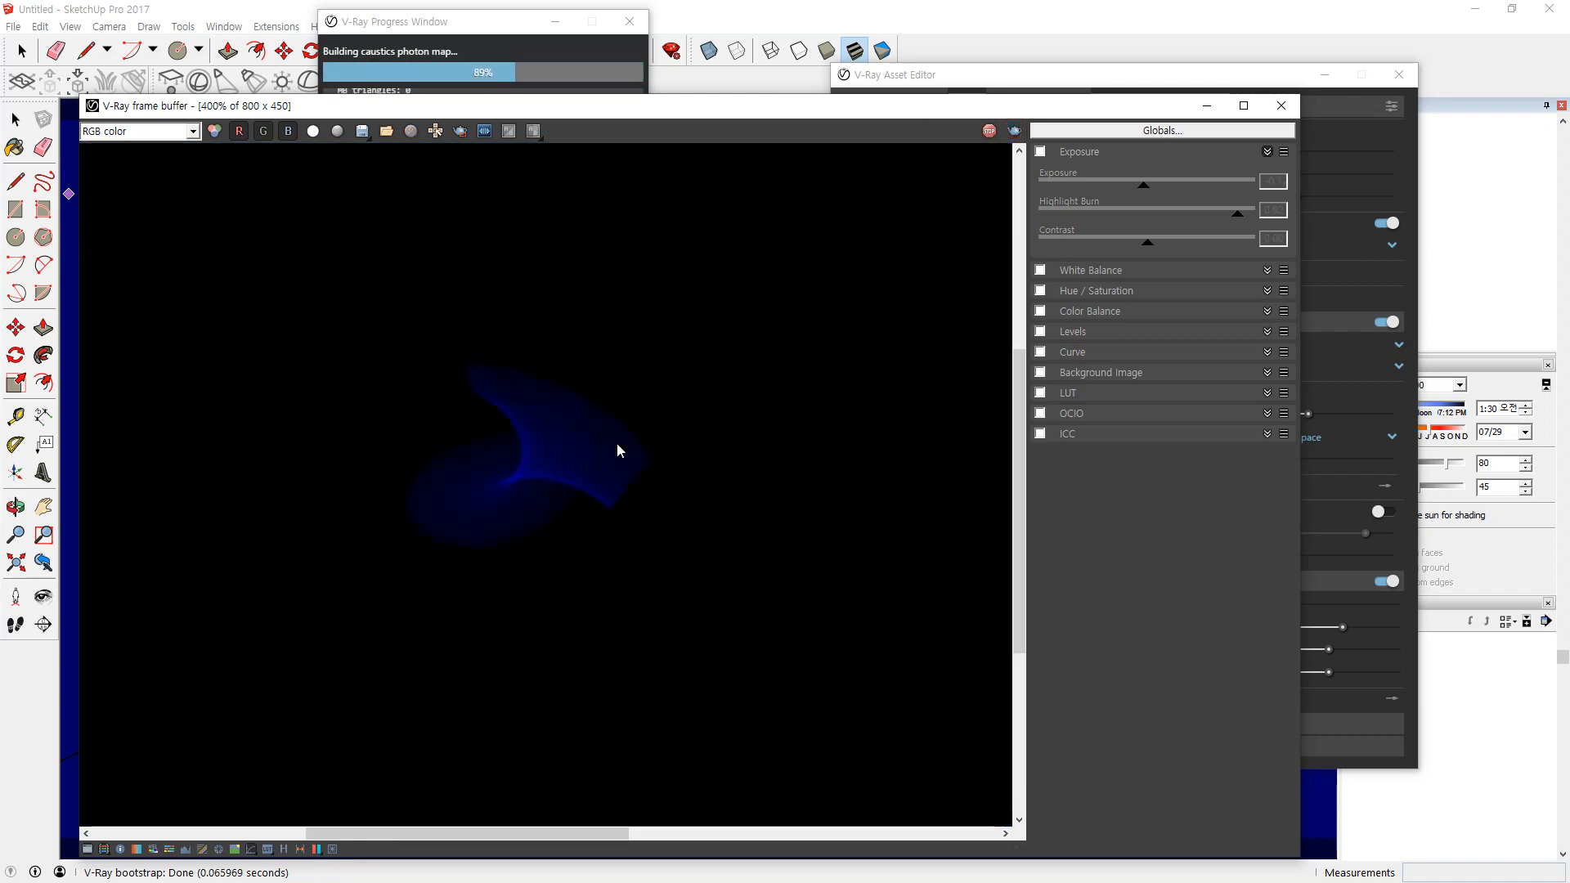
Hide the image corrections beside the rendered image and render the ring again.
{"action": "scroll", "coordinate": [605, 597], "scroll_direction": "down", "scroll_amount": 1}
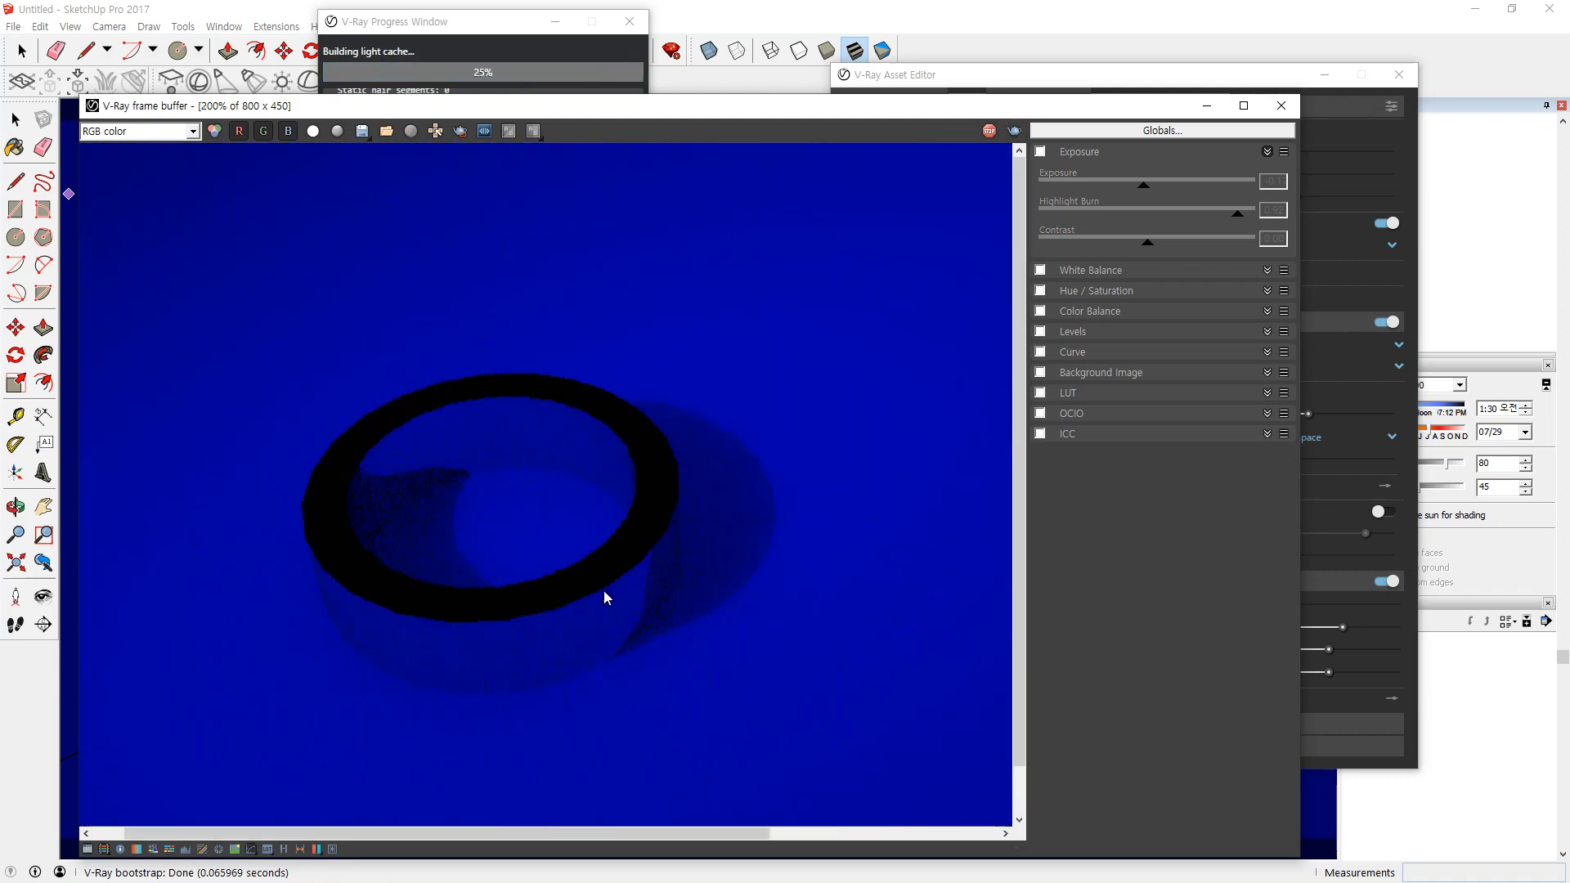
{"action": "scroll", "coordinate": [306, 653], "scroll_direction": "up", "scroll_amount": 1}
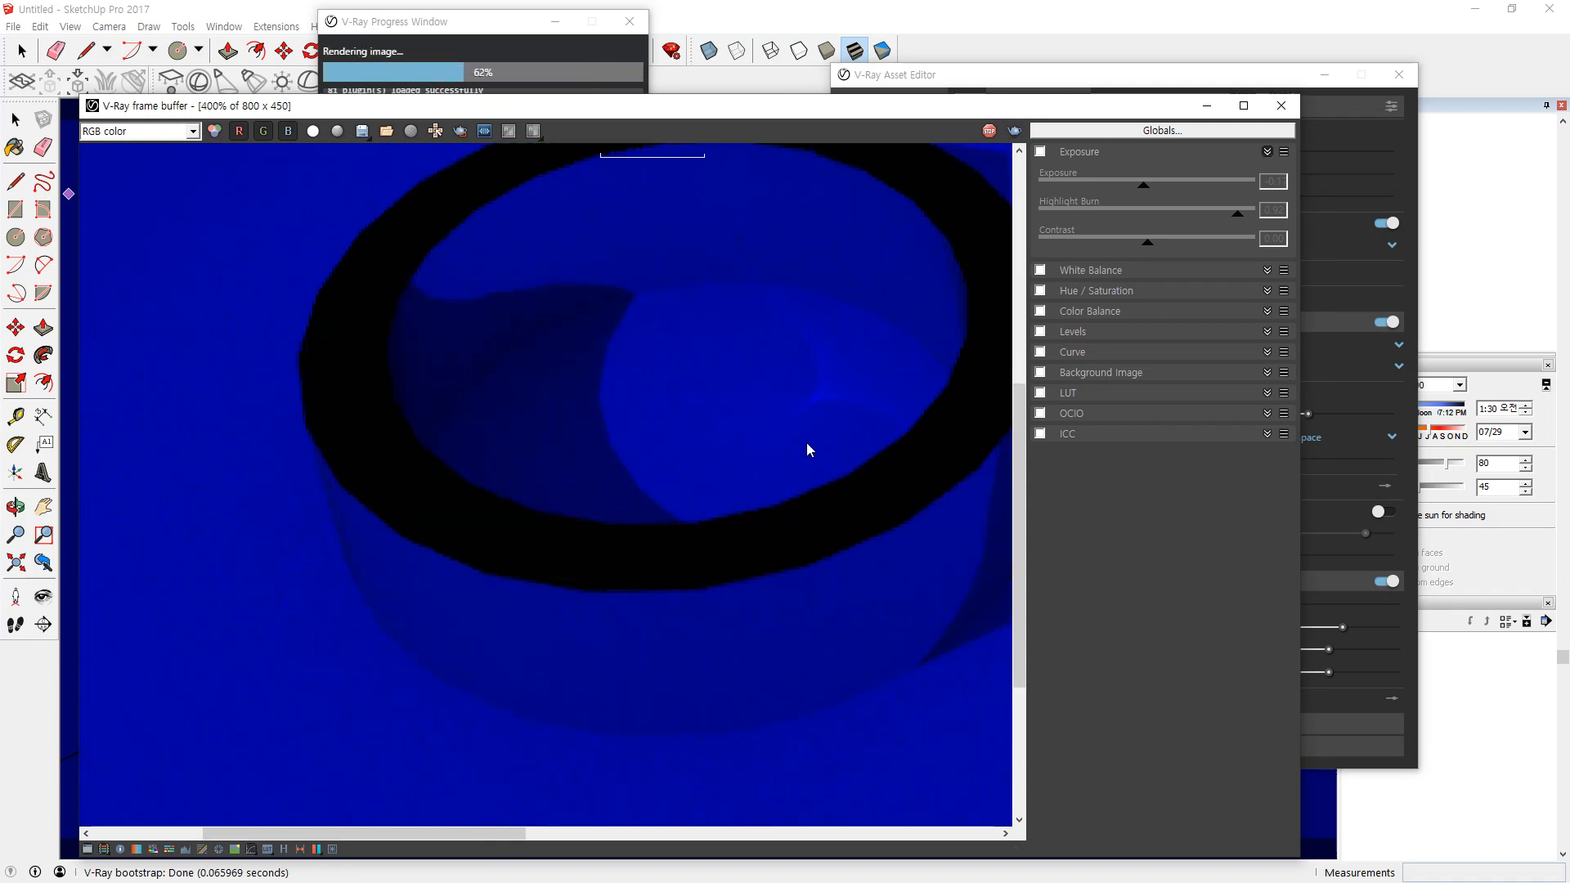
{"action": "left_click", "coordinate": [1272, 78]}
{"action": "left_click_drag", "start_coordinate": [1222, 81], "coordinate": [1372, 157]}
{"action": "left_click", "coordinate": [1419, 423]}
{"action": "left_click", "coordinate": [1407, 454]}
{"action": "left_click", "coordinate": [893, 121]}
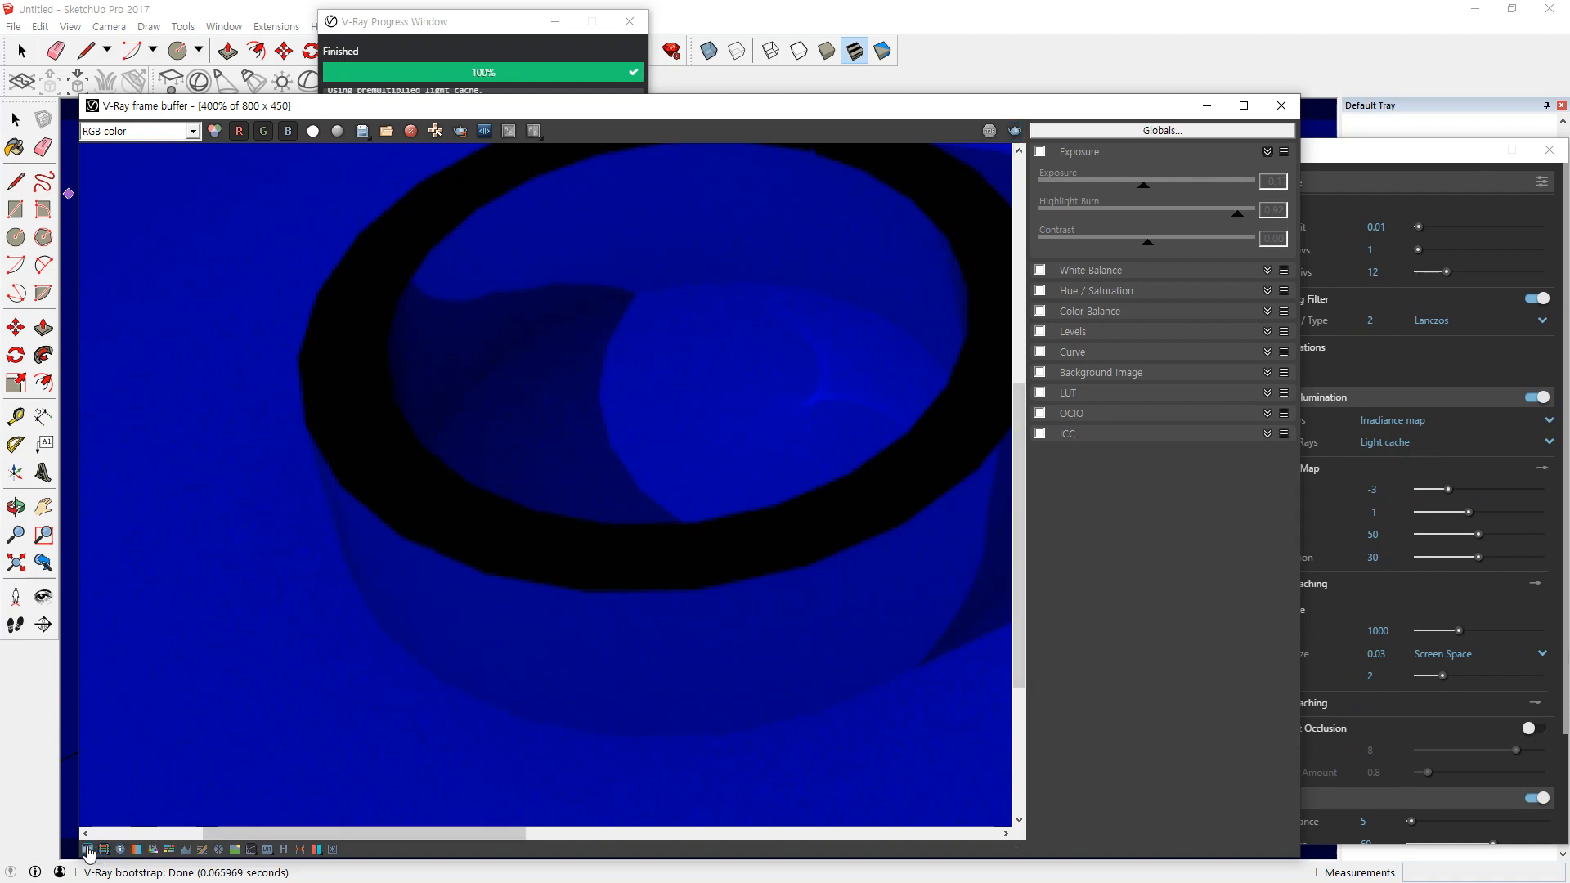
{"action": "left_click", "coordinate": [120, 851]}
{"action": "left_click", "coordinate": [1014, 131]}
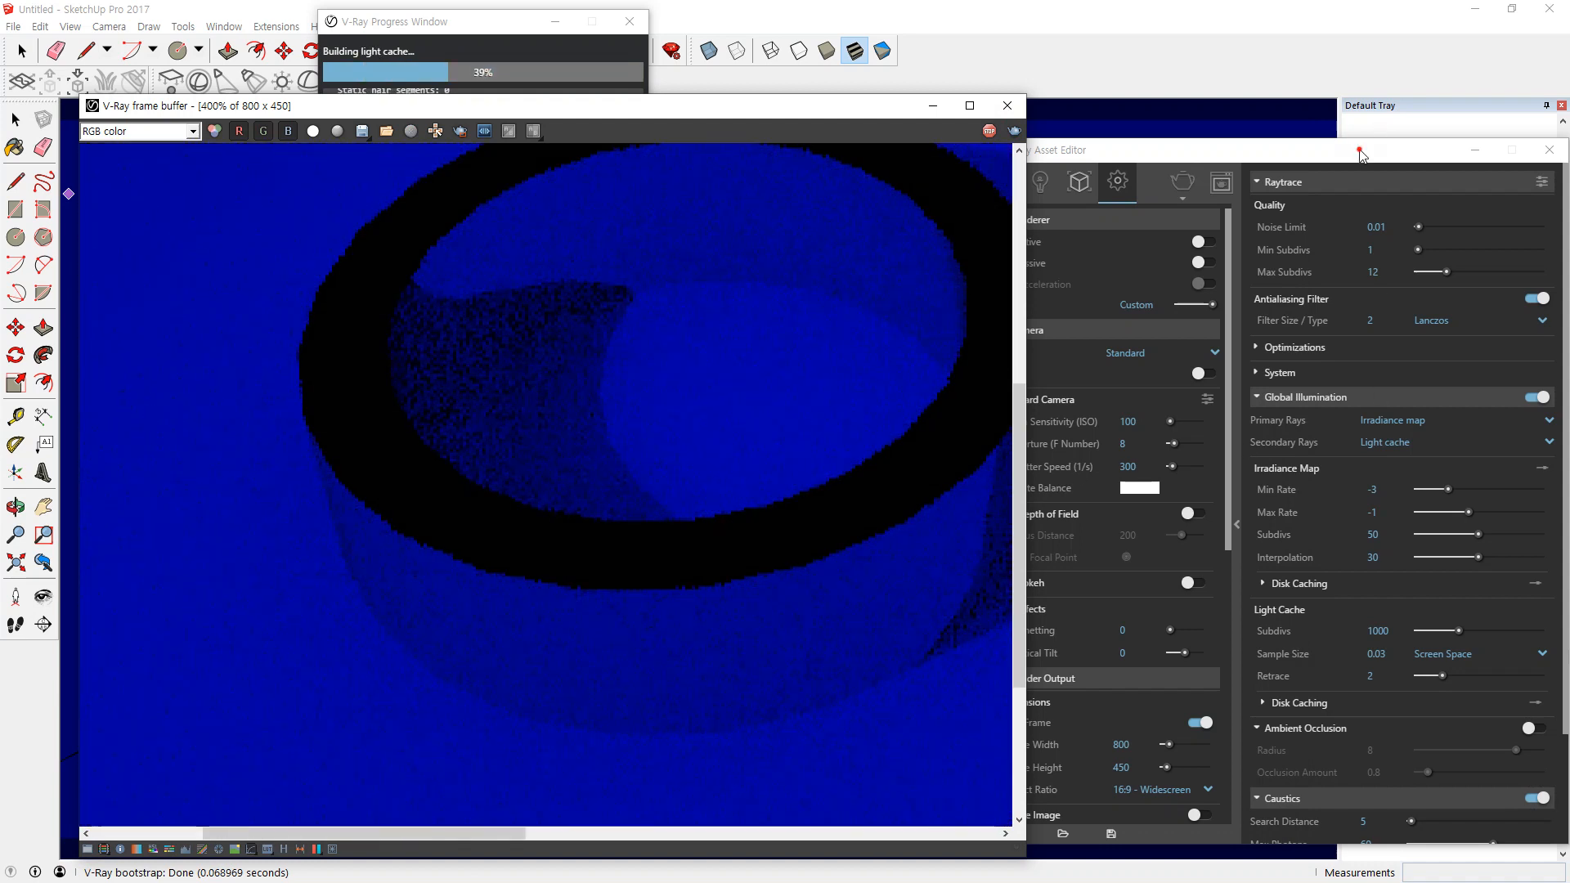
Arrange the render settings and the frame buffer side by side, with the caustics settings in view.
{"action": "left_click_drag", "start_coordinate": [1359, 150], "coordinate": [1298, 65]}
{"action": "scroll", "coordinate": [1336, 557], "scroll_direction": "down", "scroll_amount": 3}
{"action": "scroll", "coordinate": [1337, 556], "scroll_direction": "down", "scroll_amount": 1}
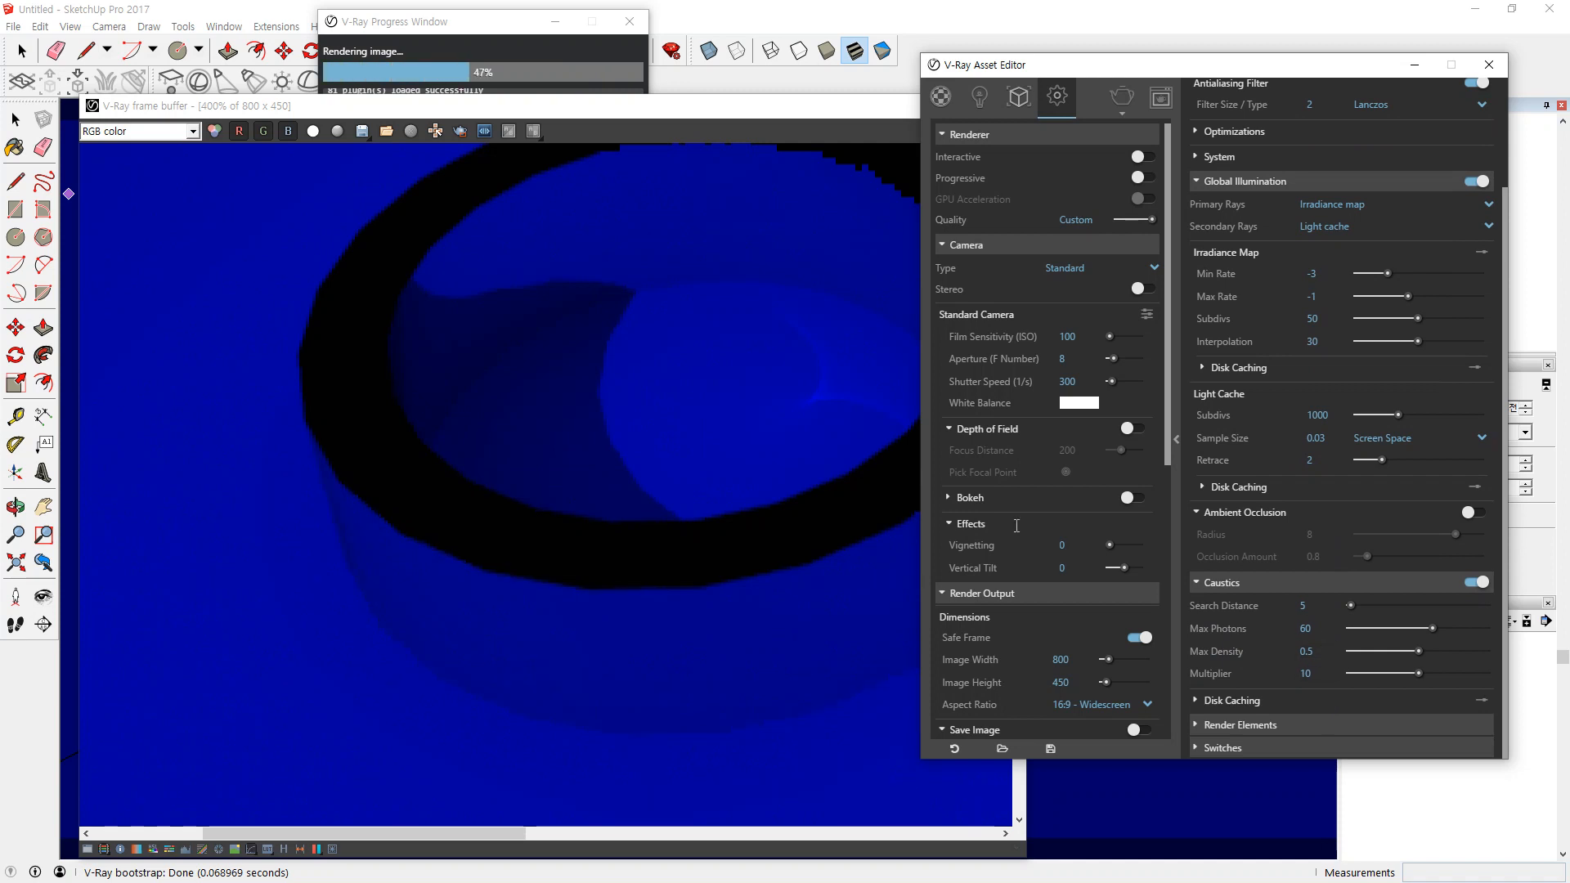
{"action": "left_click_drag", "start_coordinate": [754, 108], "coordinate": [678, 117]}
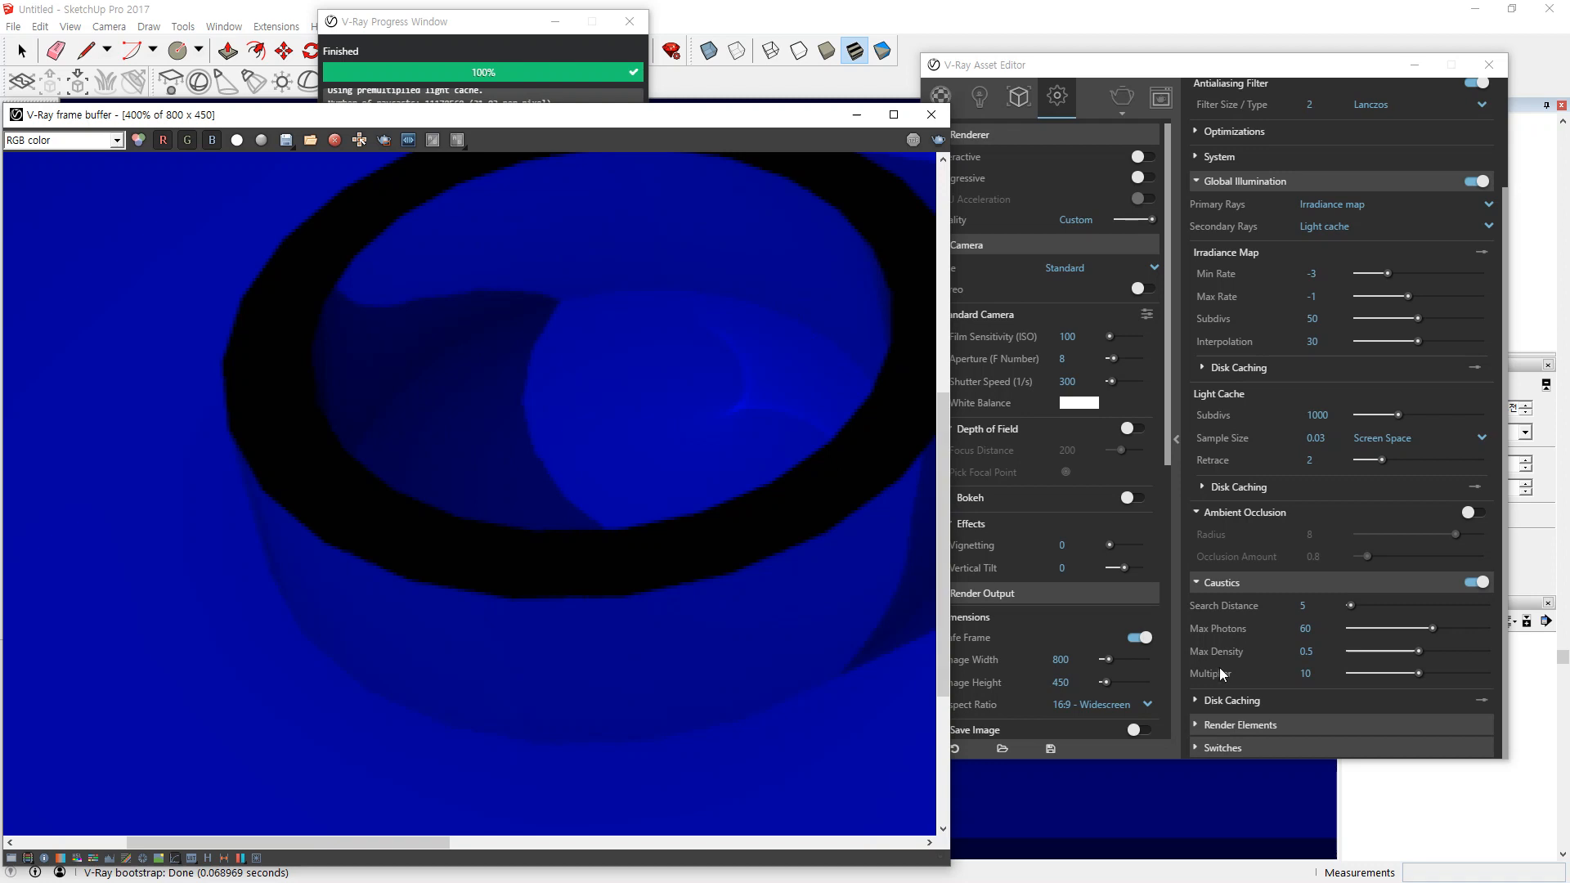
Set the caustics multiplier to 50 and render the ring again.
{"action": "double_click", "coordinate": [1309, 672]}
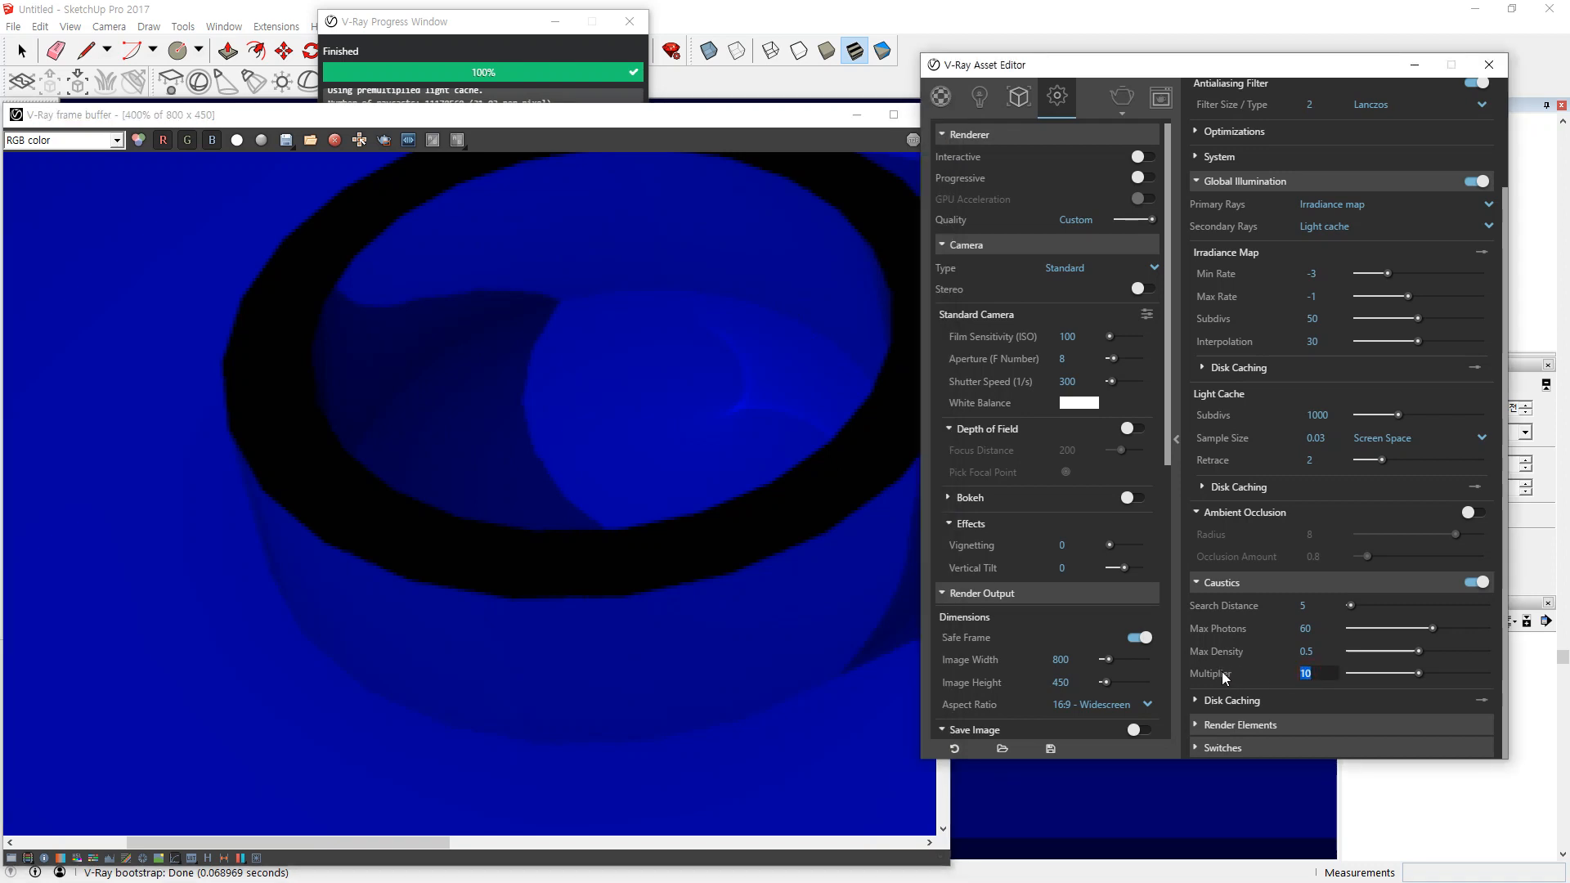
{"action": "type", "text": "50"}
{"action": "key", "text": "Return"}
{"action": "left_click", "coordinate": [815, 166]}
{"action": "left_click", "coordinate": [938, 139]}
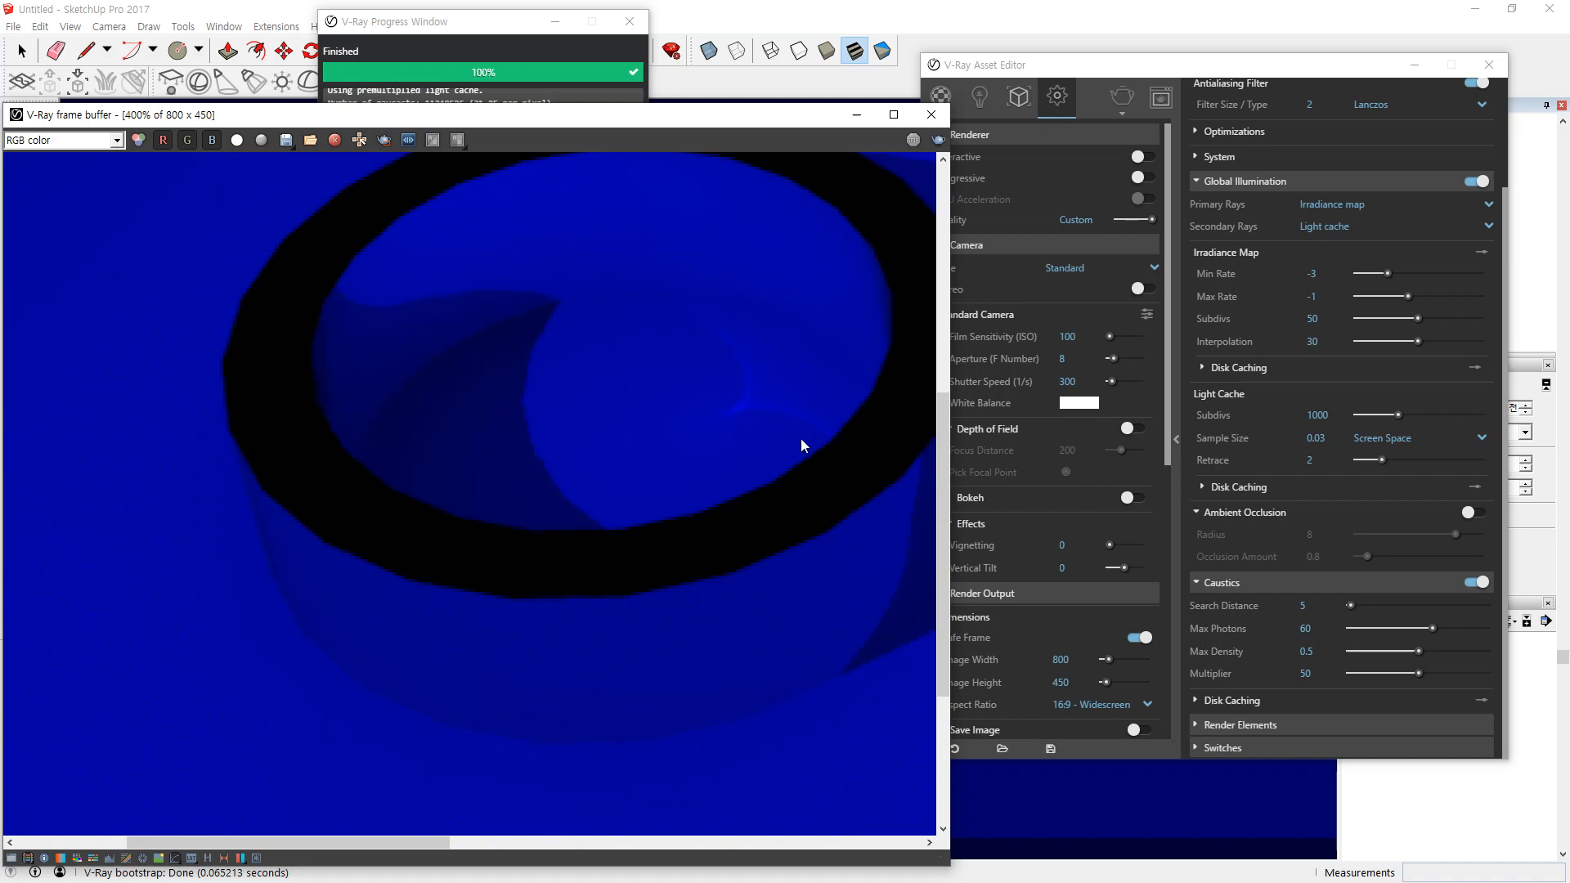
Set the caustics multiplier to 1 and render the ring again for comparison.
{"action": "left_click", "coordinate": [1323, 664]}
{"action": "type", "text": "1"}
{"action": "key", "text": "Return"}
{"action": "left_click", "coordinate": [880, 214]}
{"action": "left_click", "coordinate": [938, 140]}
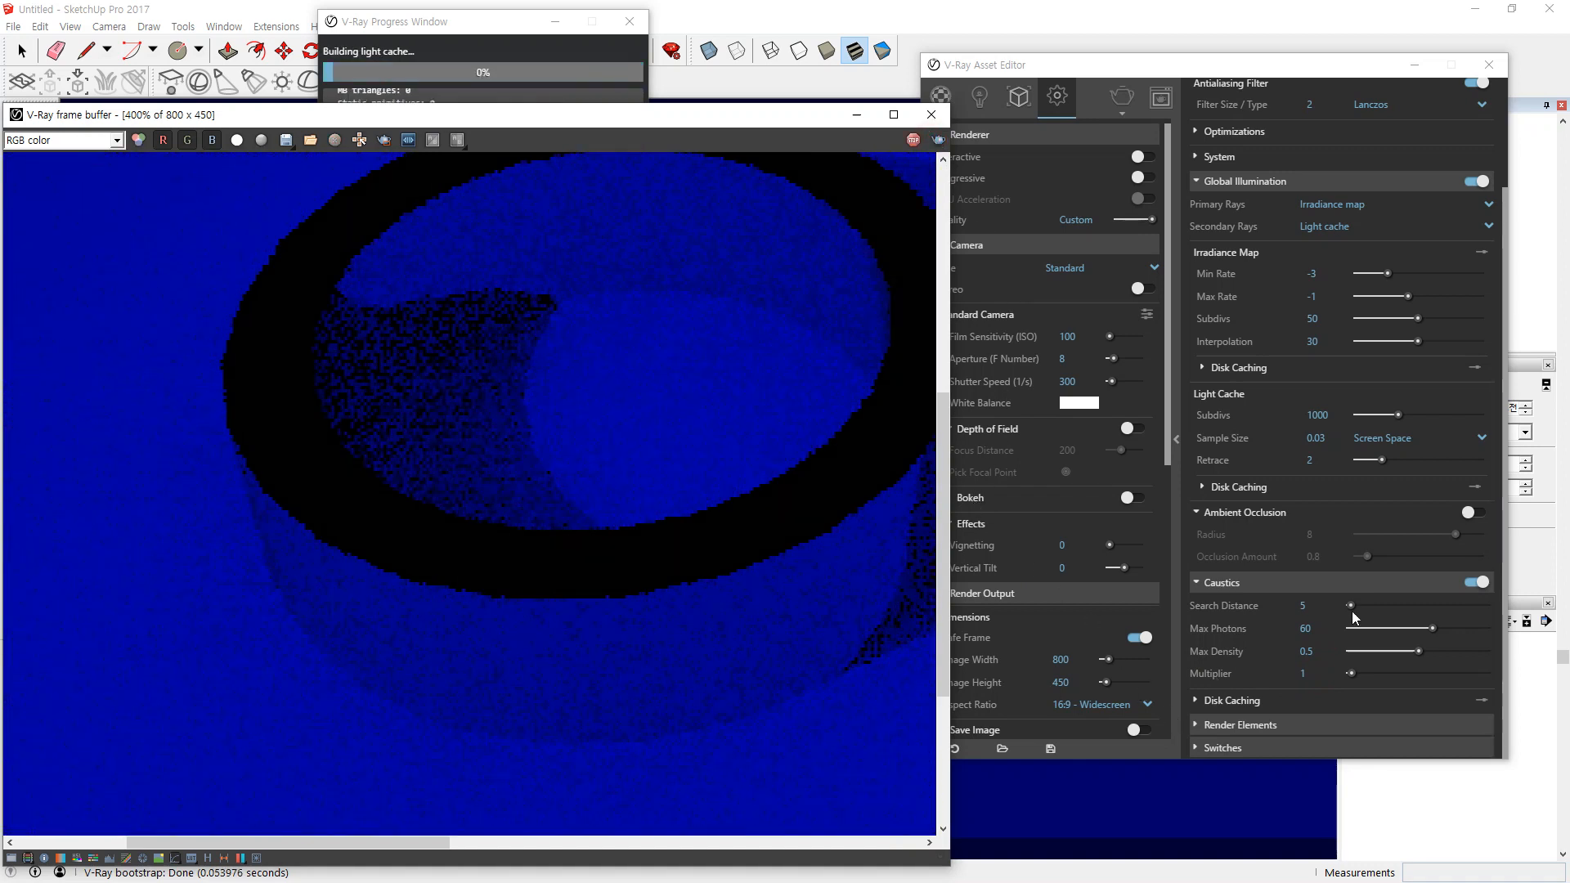
Set the caustics max photons to 6000 and render only a region around the light reflection inside the ring.
{"action": "left_click", "coordinate": [1313, 629]}
{"action": "type", "text": "00"}
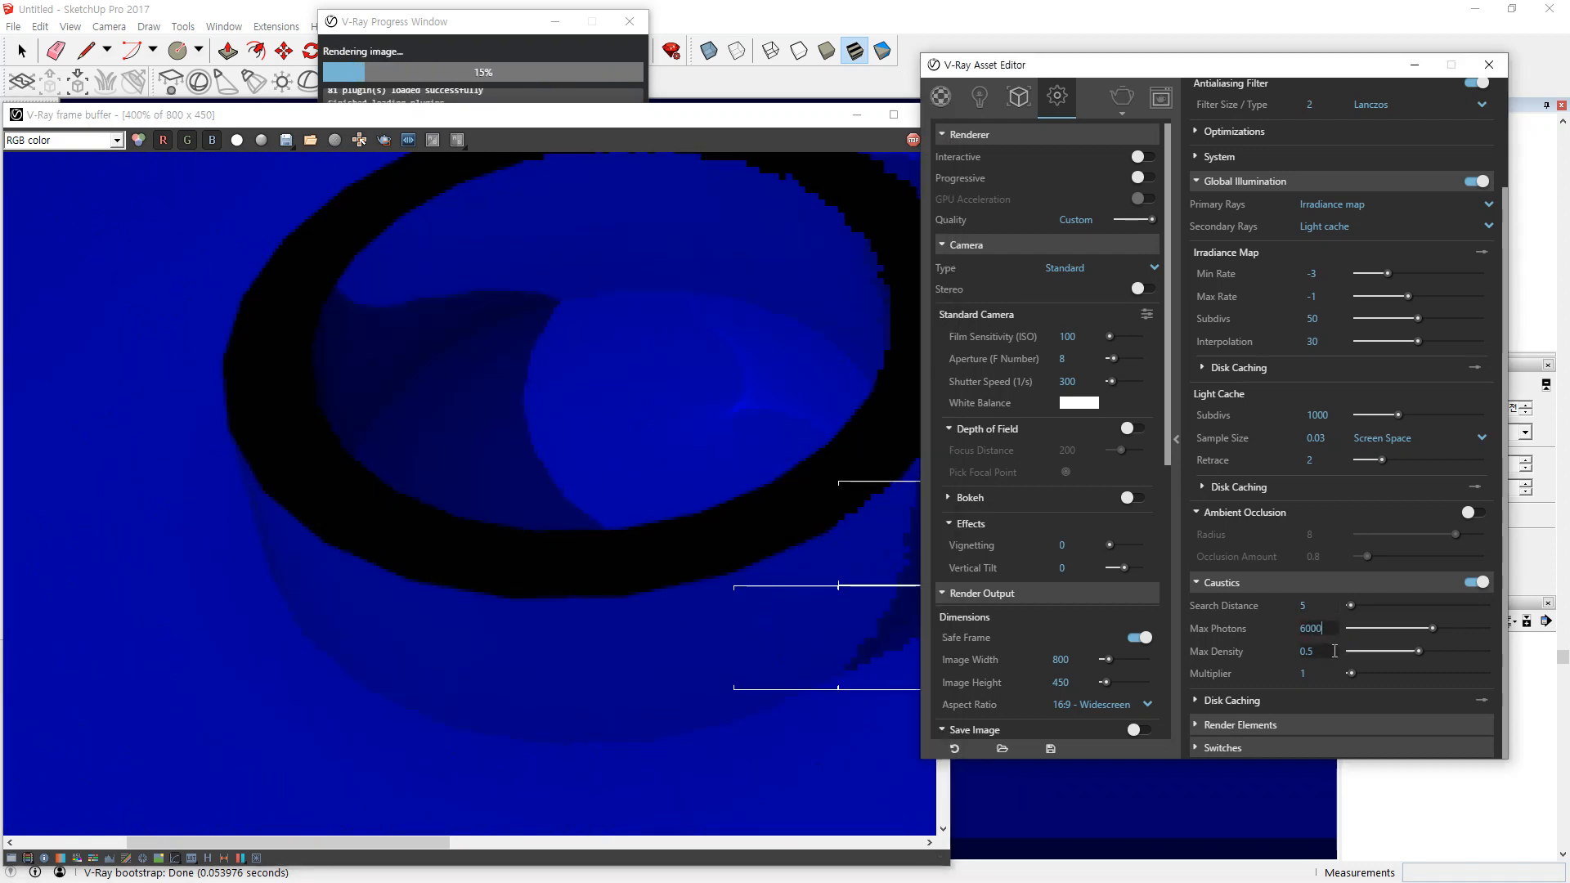
{"action": "left_click", "coordinate": [874, 206]}
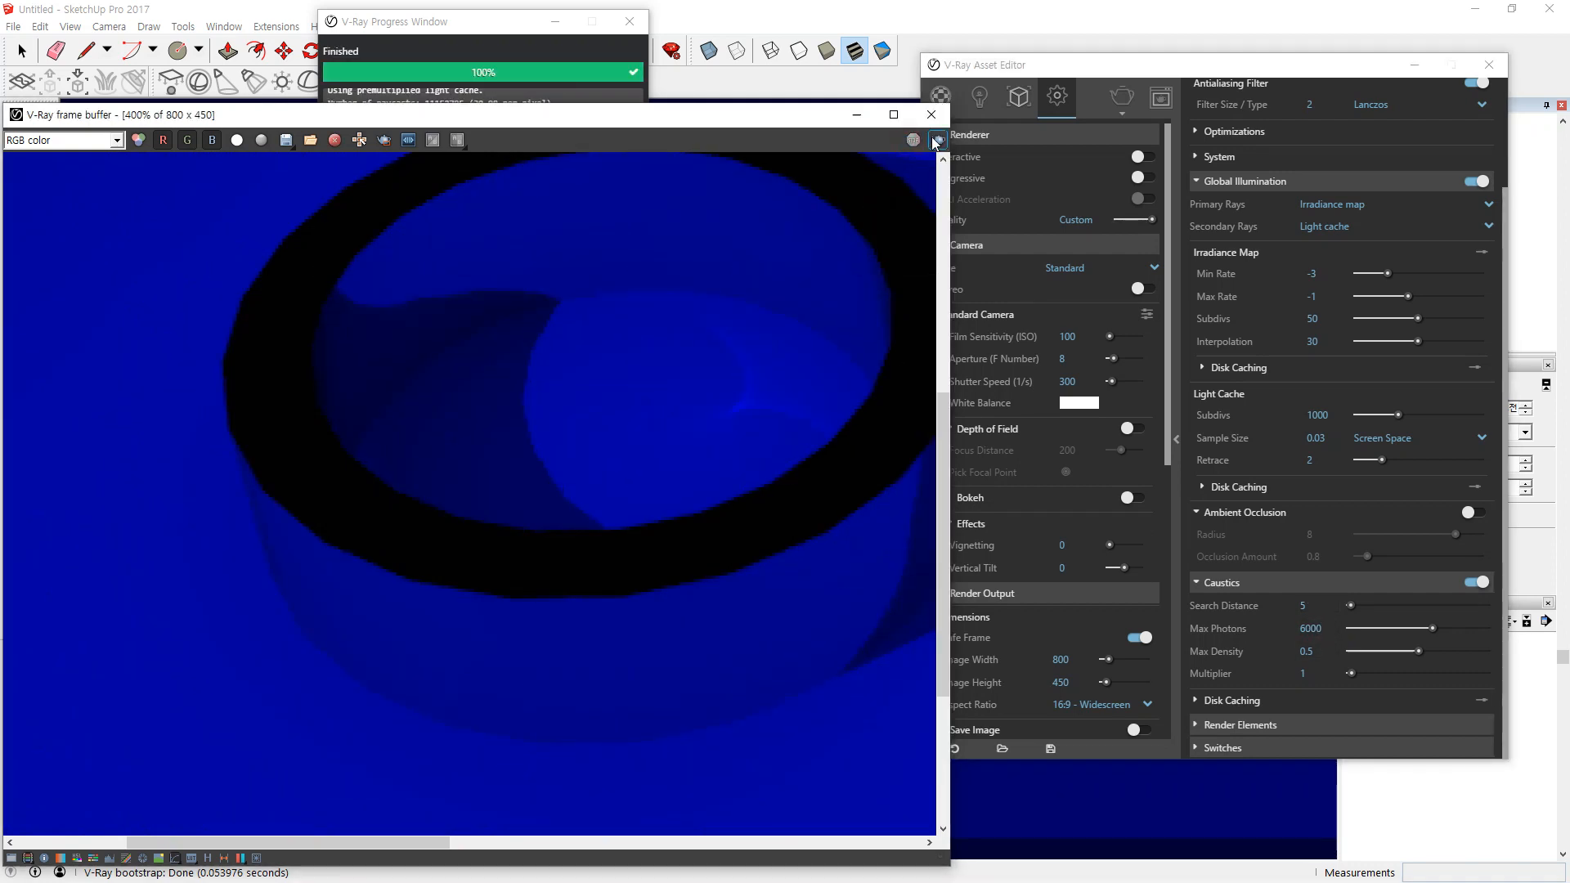
{"action": "left_click", "coordinate": [384, 140]}
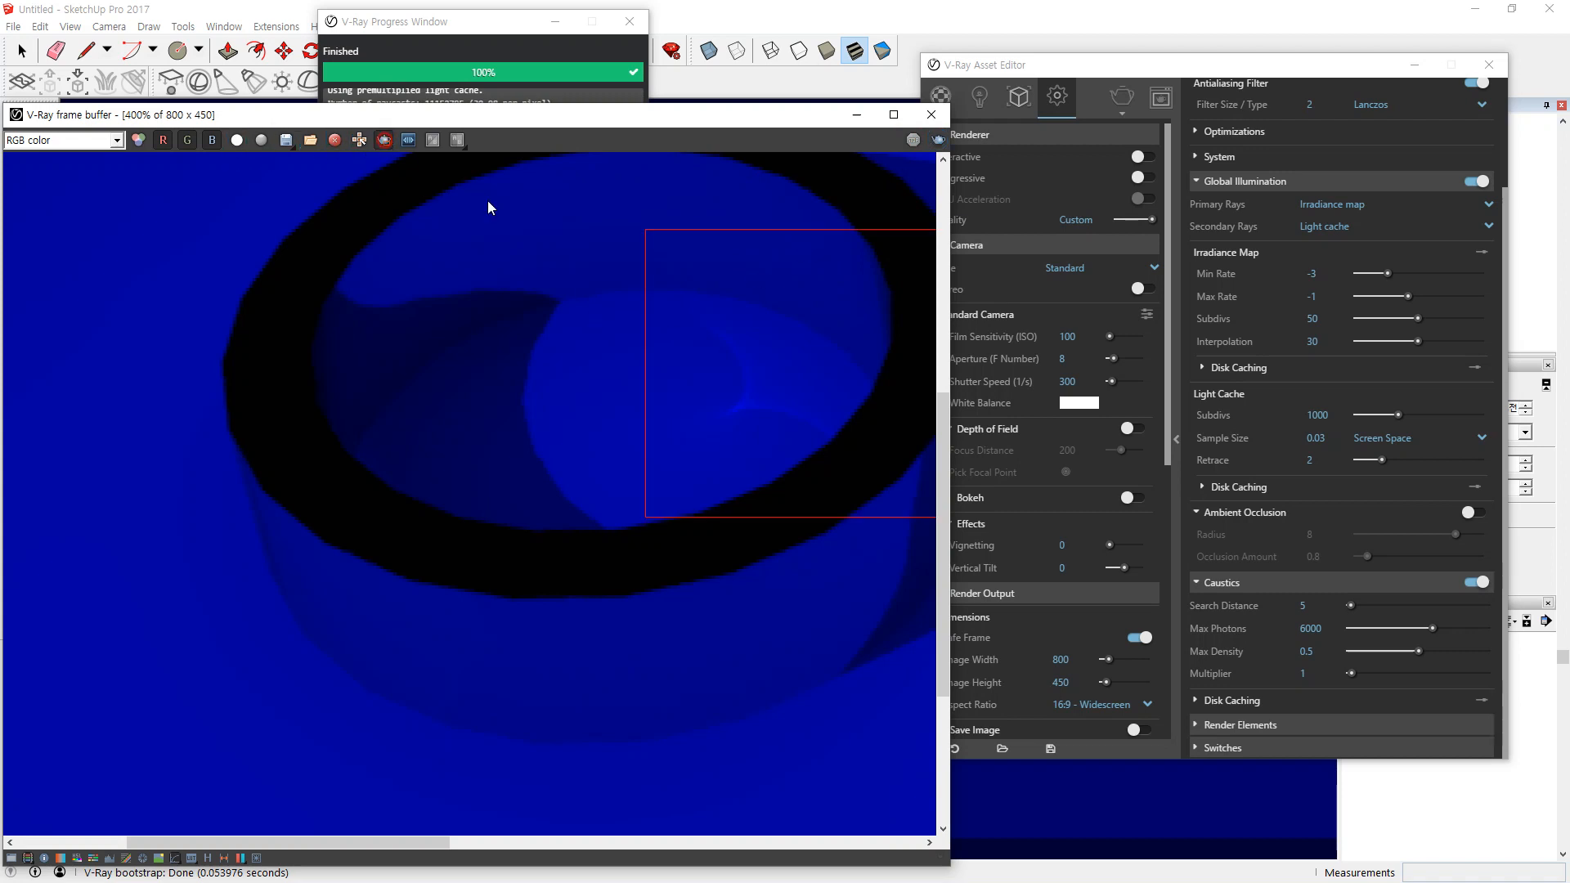
{"action": "left_click_drag", "start_coordinate": [587, 249], "coordinate": [930, 562]}
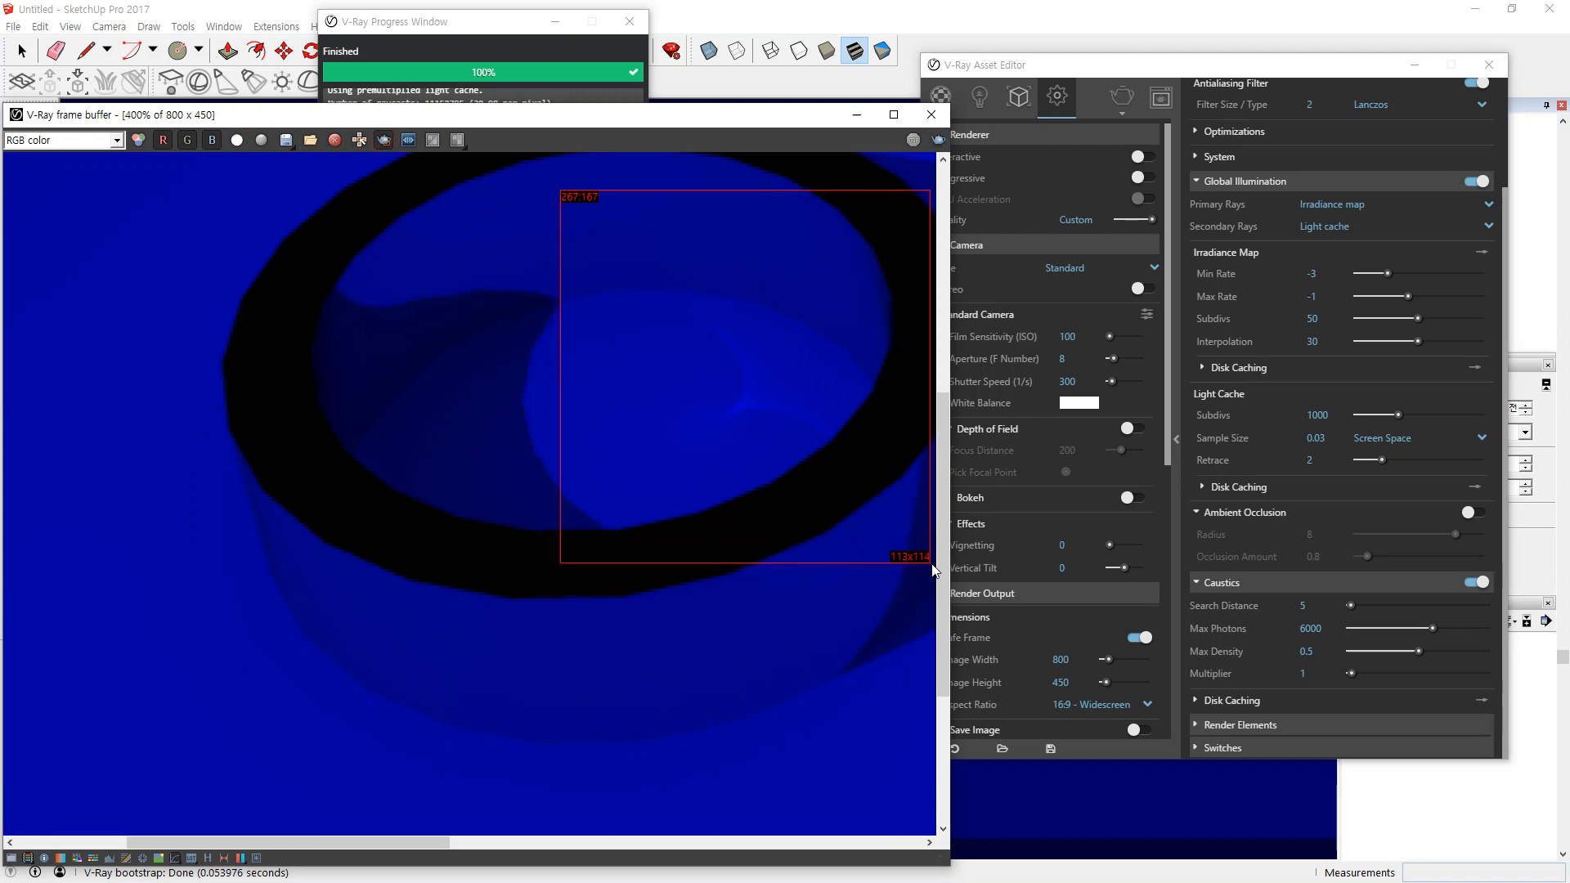
{"action": "left_click", "coordinate": [940, 140]}
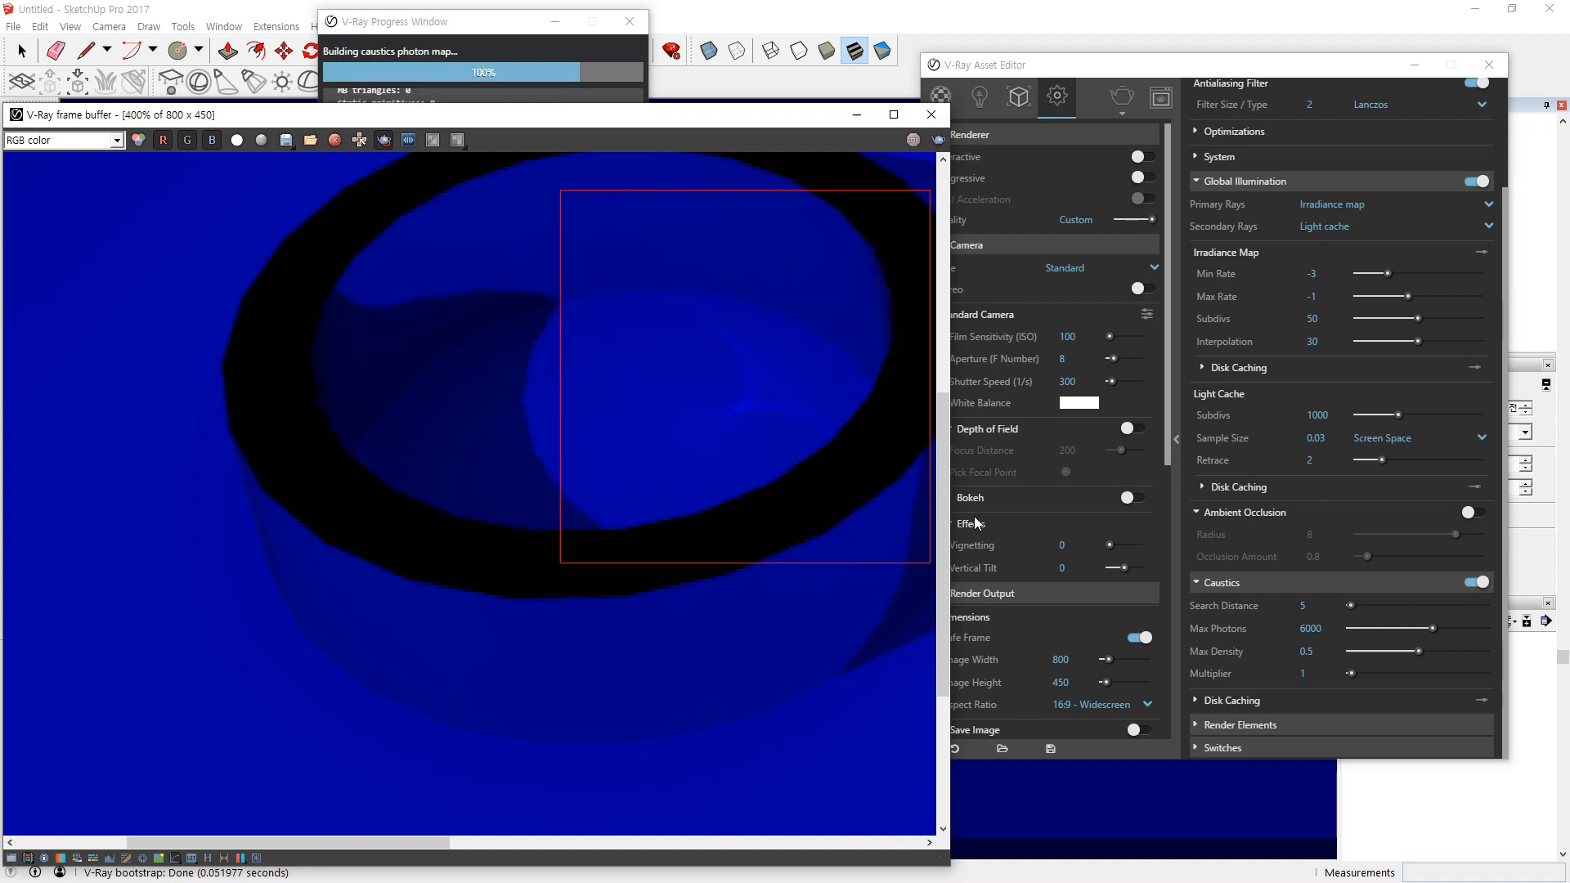
Set the caustics multiplier to 100 and the max density to 1, rendering the region after each change.
{"action": "left_click", "coordinate": [1311, 674]}
{"action": "type", "text": "100"}
{"action": "key", "text": "Return"}
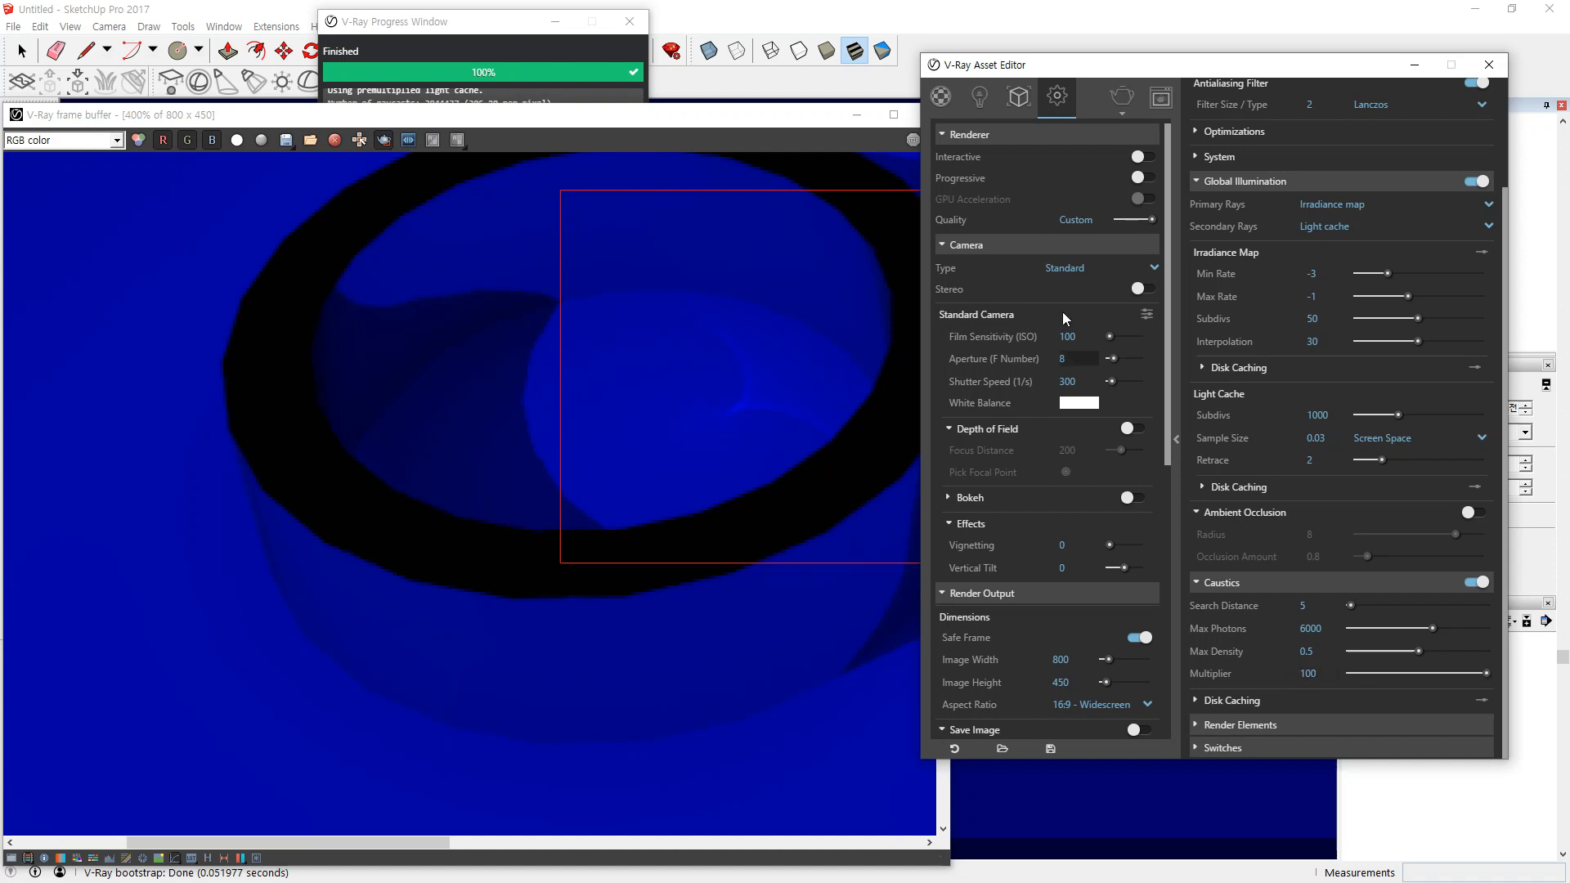
{"action": "left_click_drag", "start_coordinate": [822, 128], "coordinate": [748, 139]}
{"action": "left_click", "coordinate": [865, 151]}
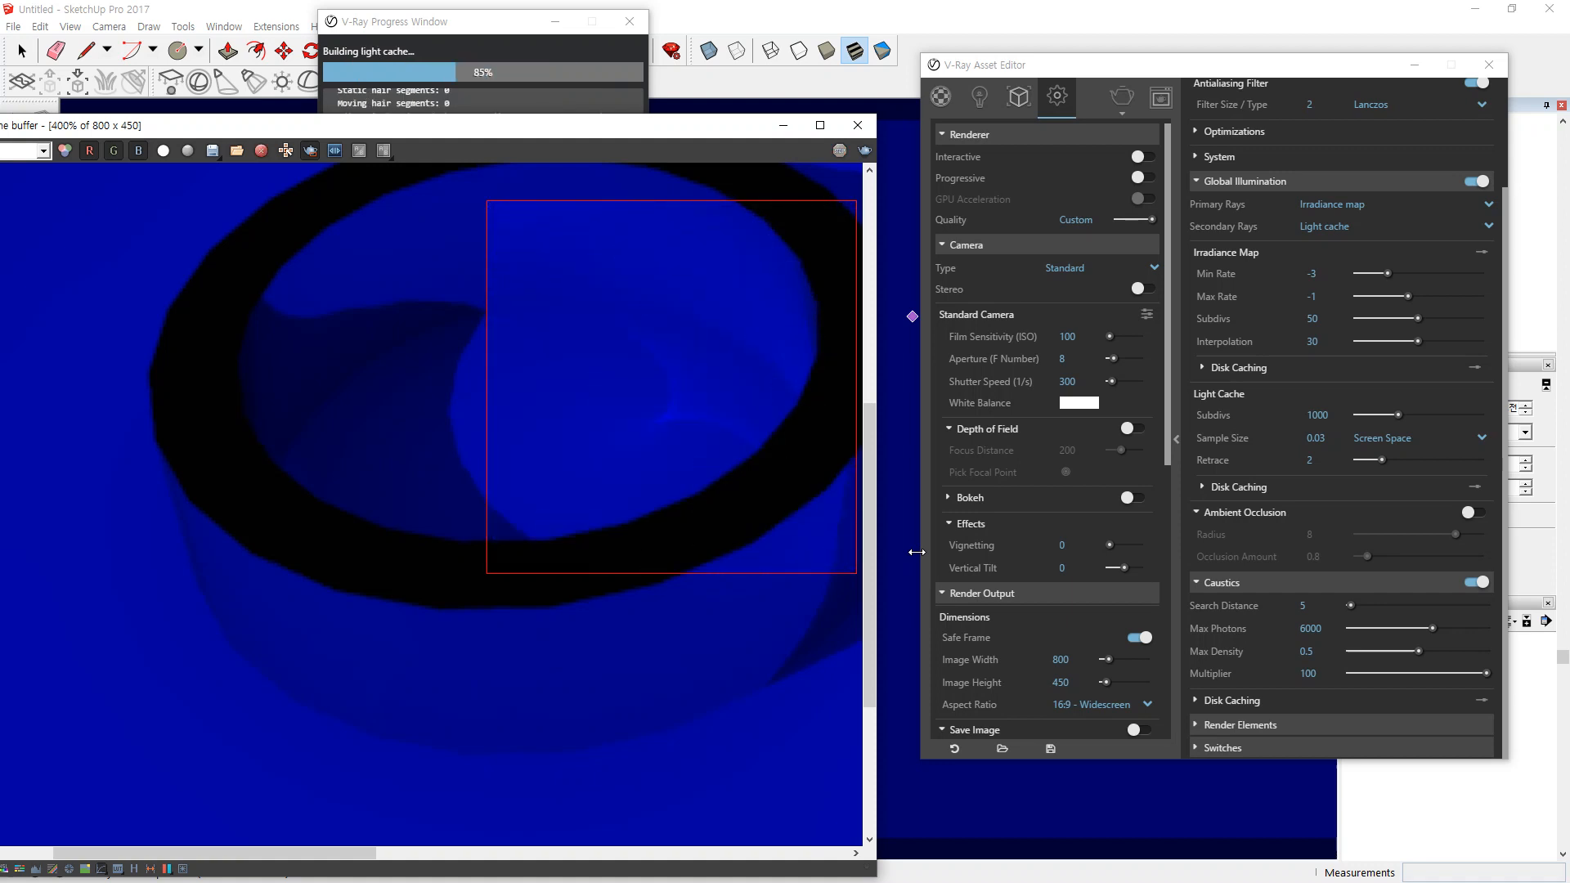
{"action": "left_click_drag", "start_coordinate": [1418, 651], "coordinate": [1488, 652]}
{"action": "left_click", "coordinate": [865, 151]}
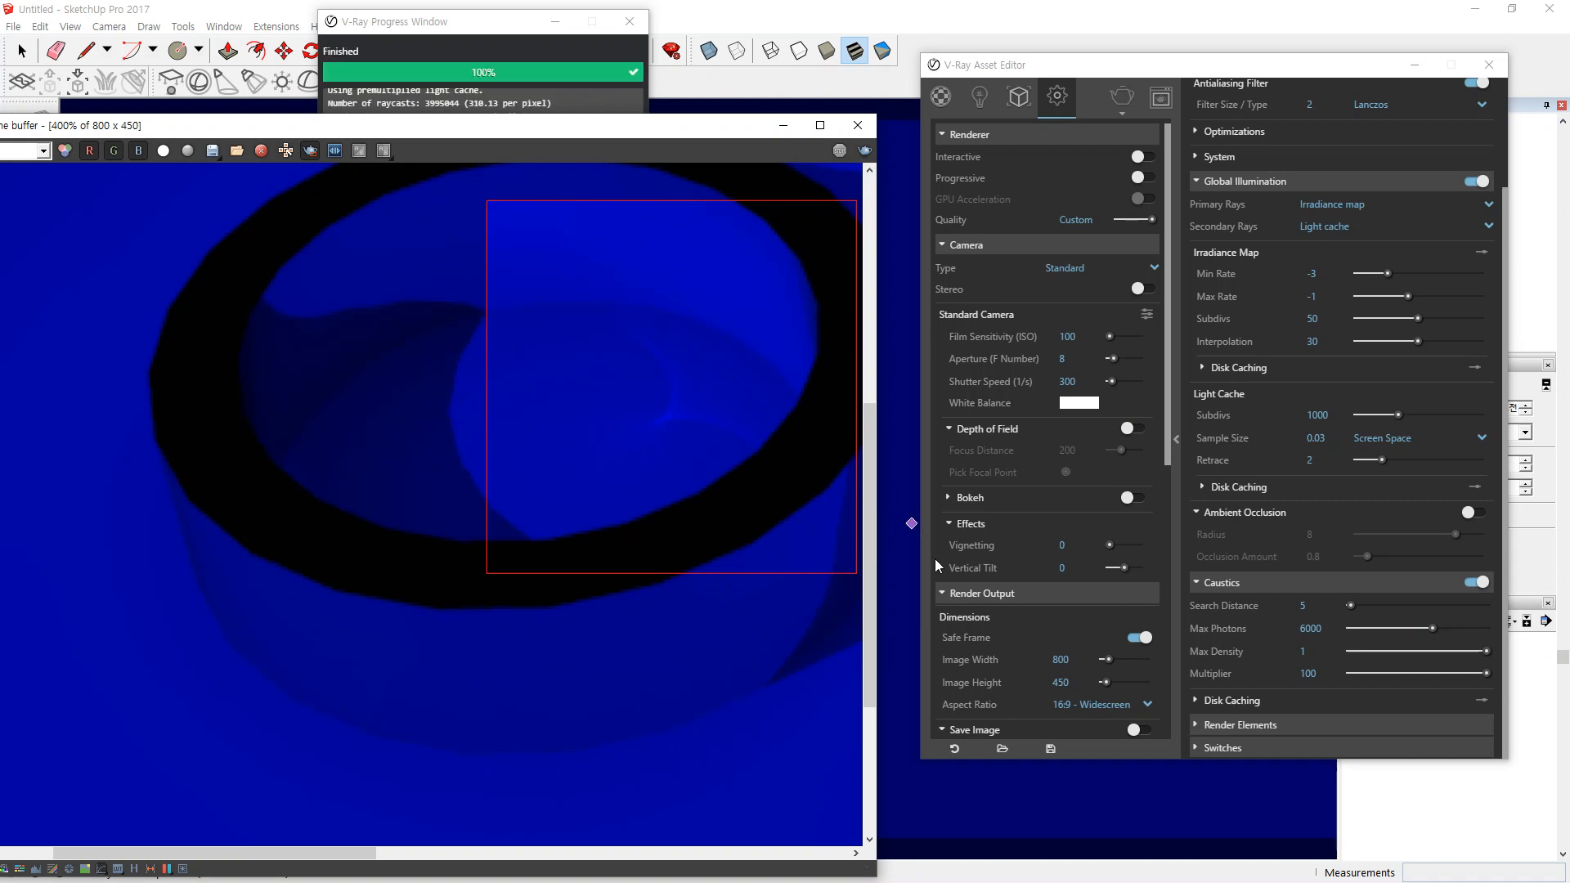
Set the caustics search distance to 20 and render the region again.
{"action": "left_click", "coordinate": [1312, 605]}
{"action": "type", "text": "20"}
{"action": "key", "text": "Return"}
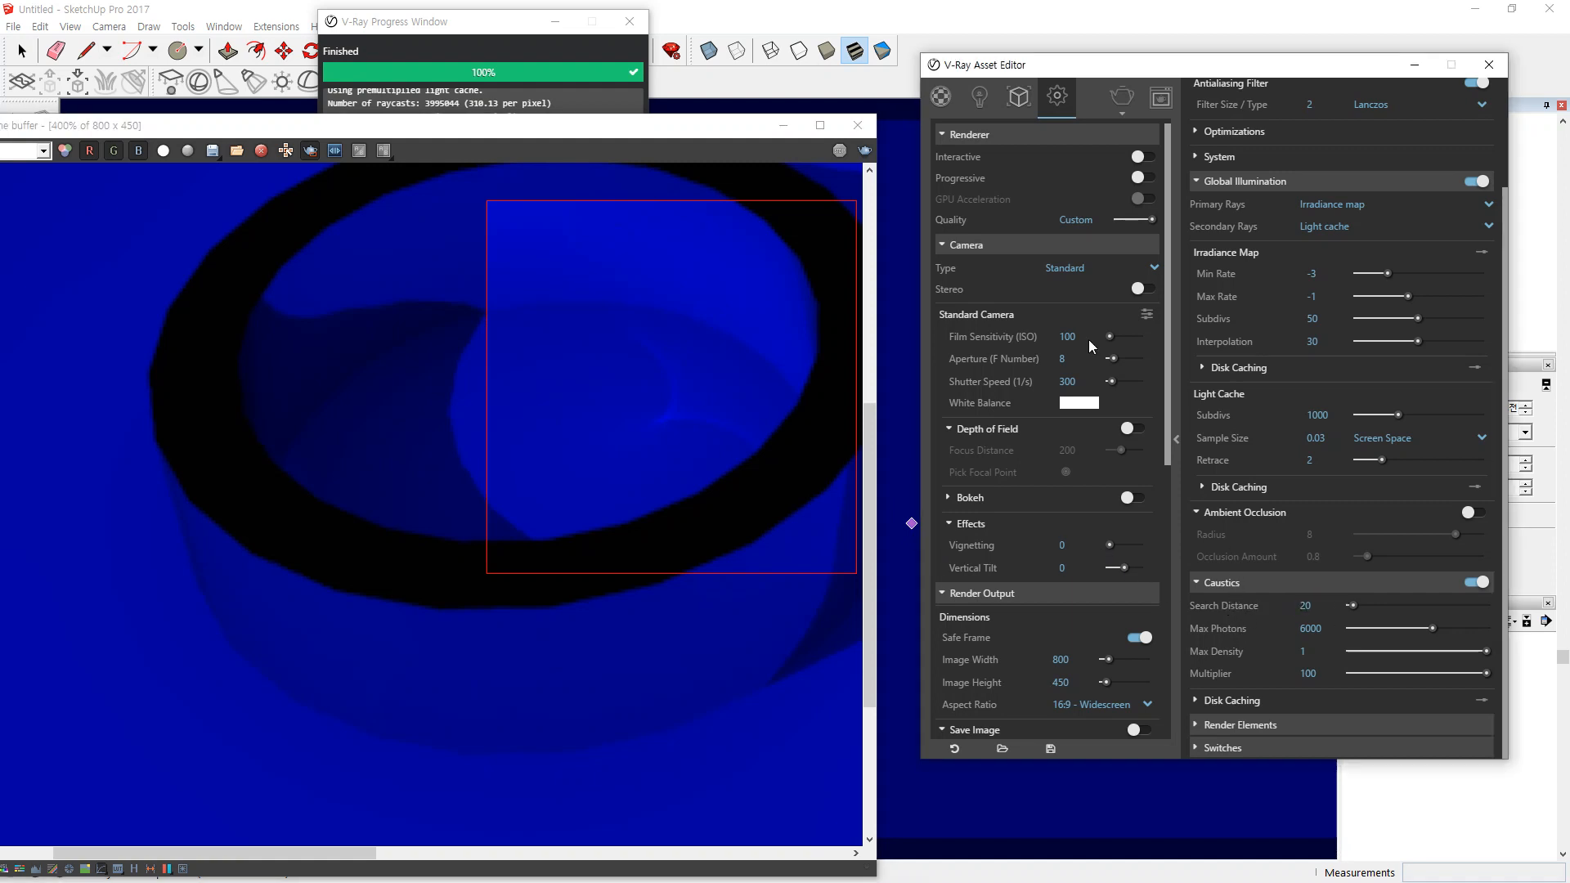
{"action": "left_click", "coordinate": [864, 151]}
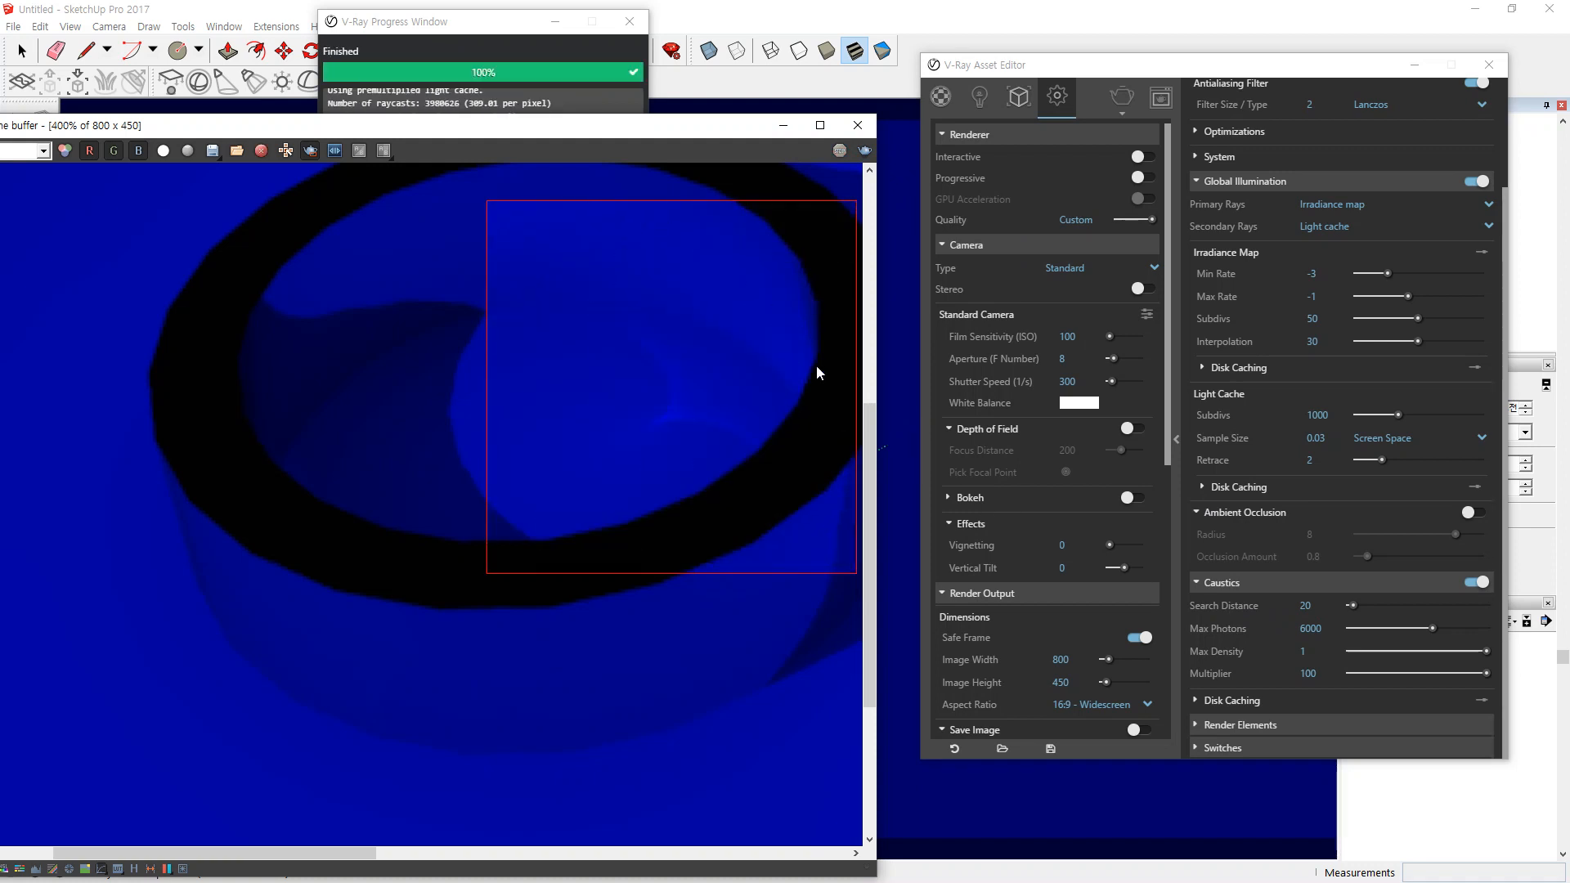
Try a much larger caustics search distance, and set it back to 5.
{"action": "left_click_drag", "start_coordinate": [1396, 608], "coordinate": [1457, 606]}
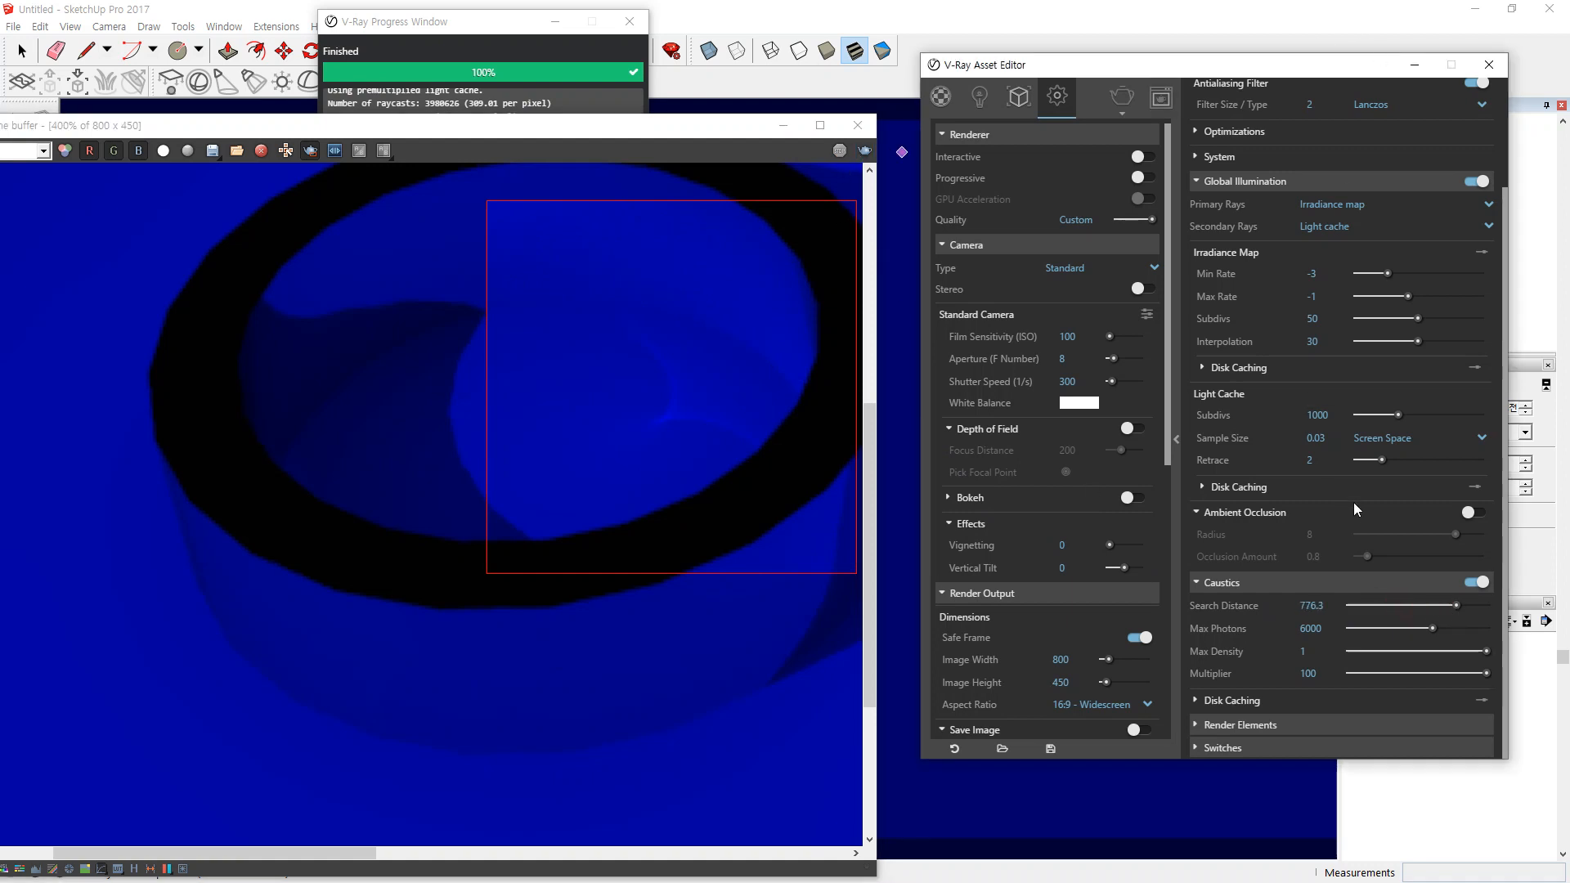
{"action": "left_click", "coordinate": [1358, 605]}
{"action": "left_click_drag", "start_coordinate": [1357, 606], "coordinate": [1258, 607]}
{"action": "type", "text": "5"}
{"action": "key", "text": "Return"}
Brighten the blue diffuse color of the Color I08 and Color I01 materials and render the region again.
{"action": "left_click", "coordinate": [977, 96]}
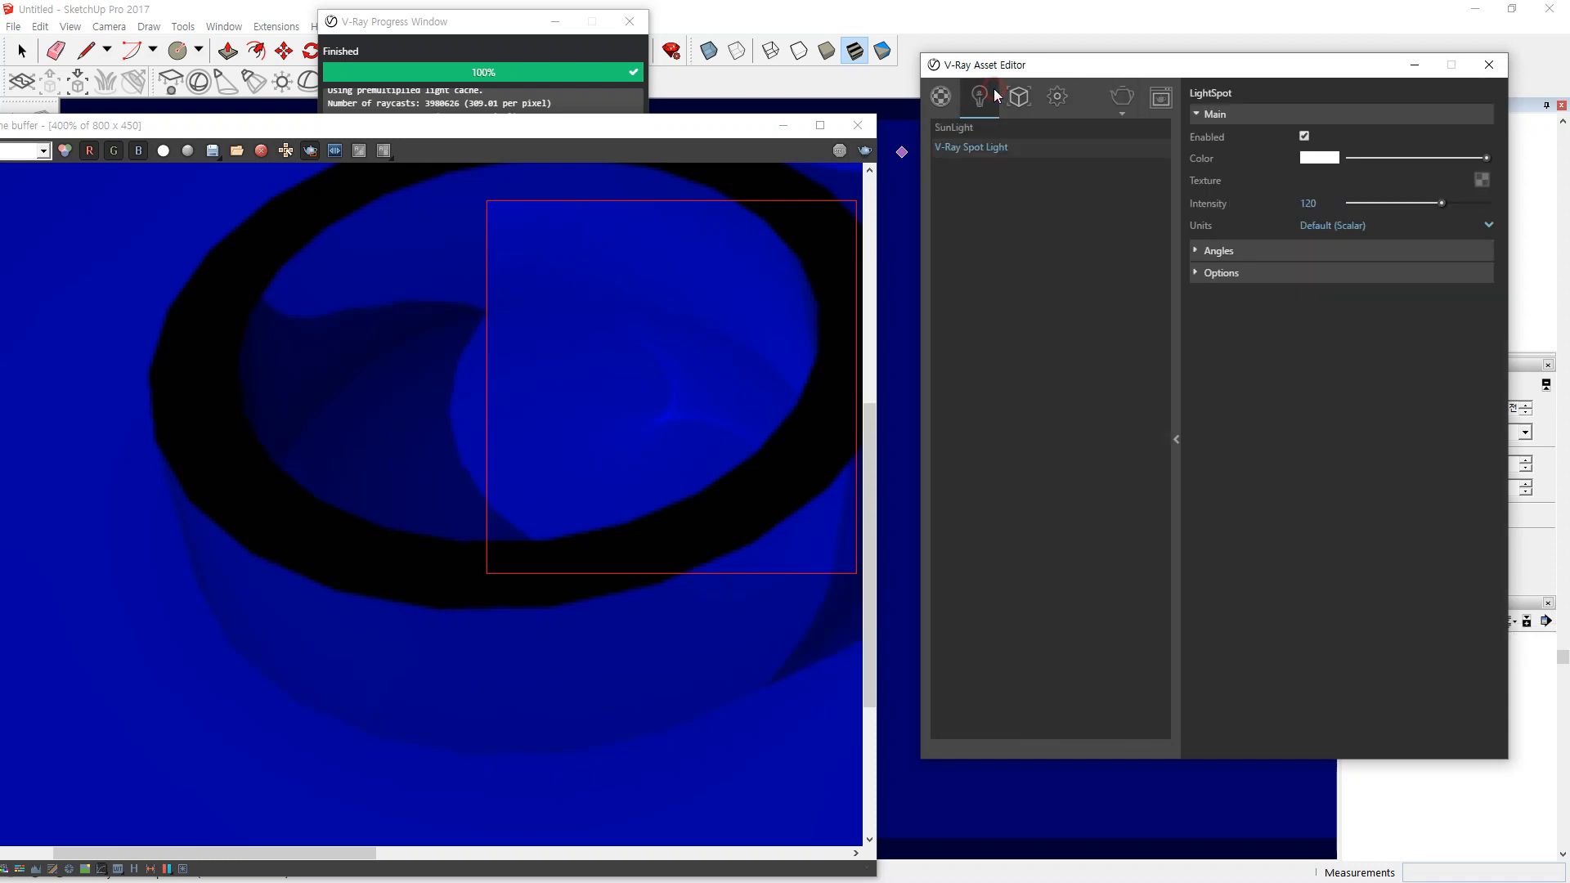
{"action": "left_click", "coordinate": [940, 98]}
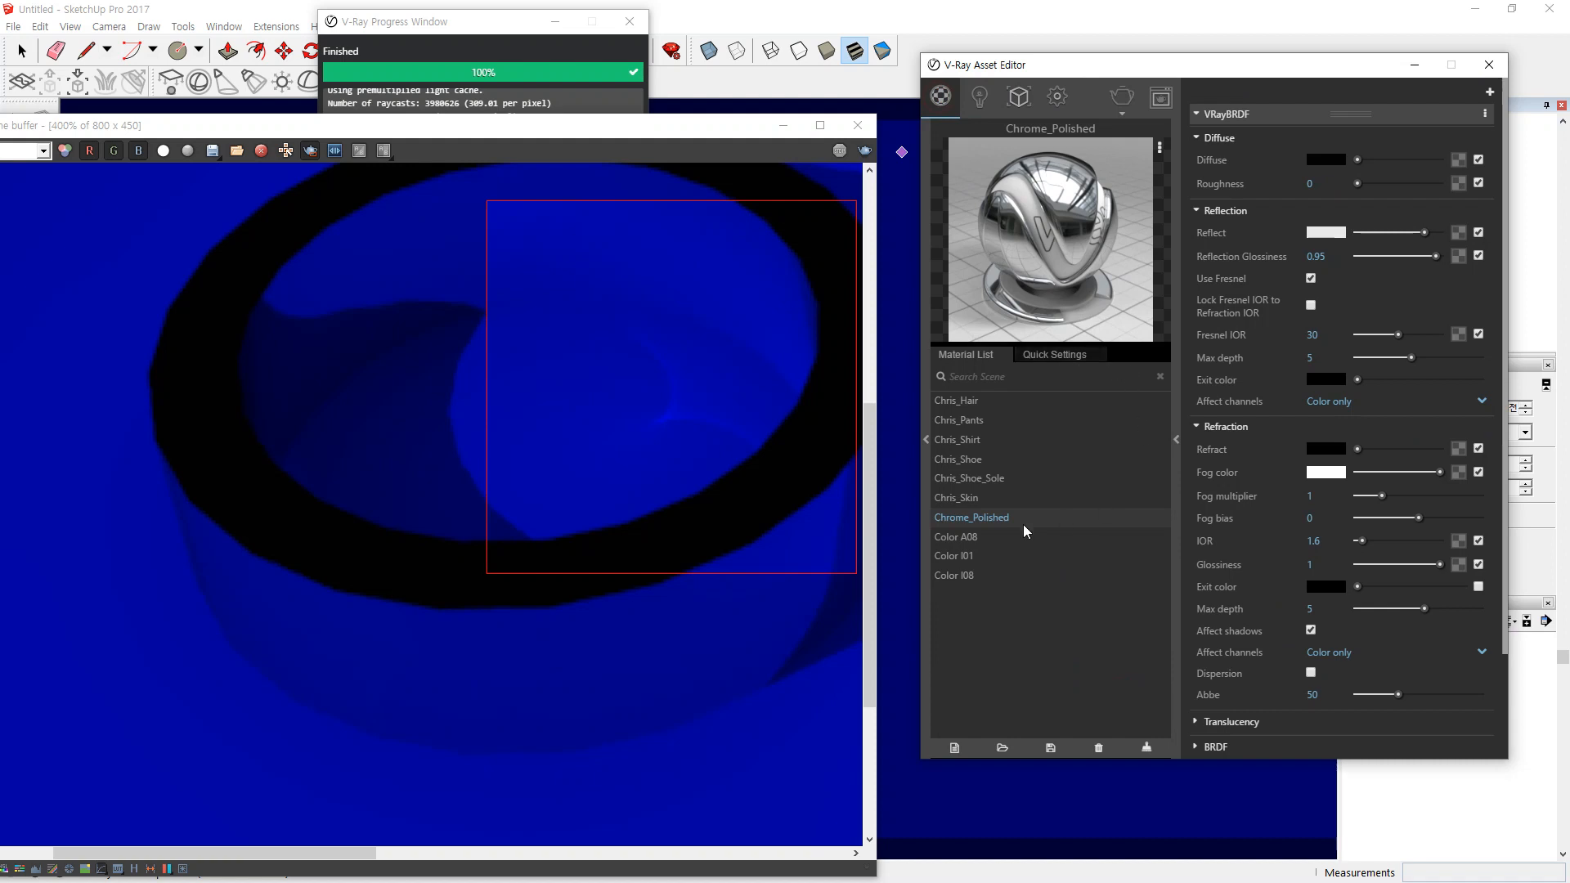
{"action": "left_click", "coordinate": [973, 538]}
{"action": "left_click", "coordinate": [969, 555]}
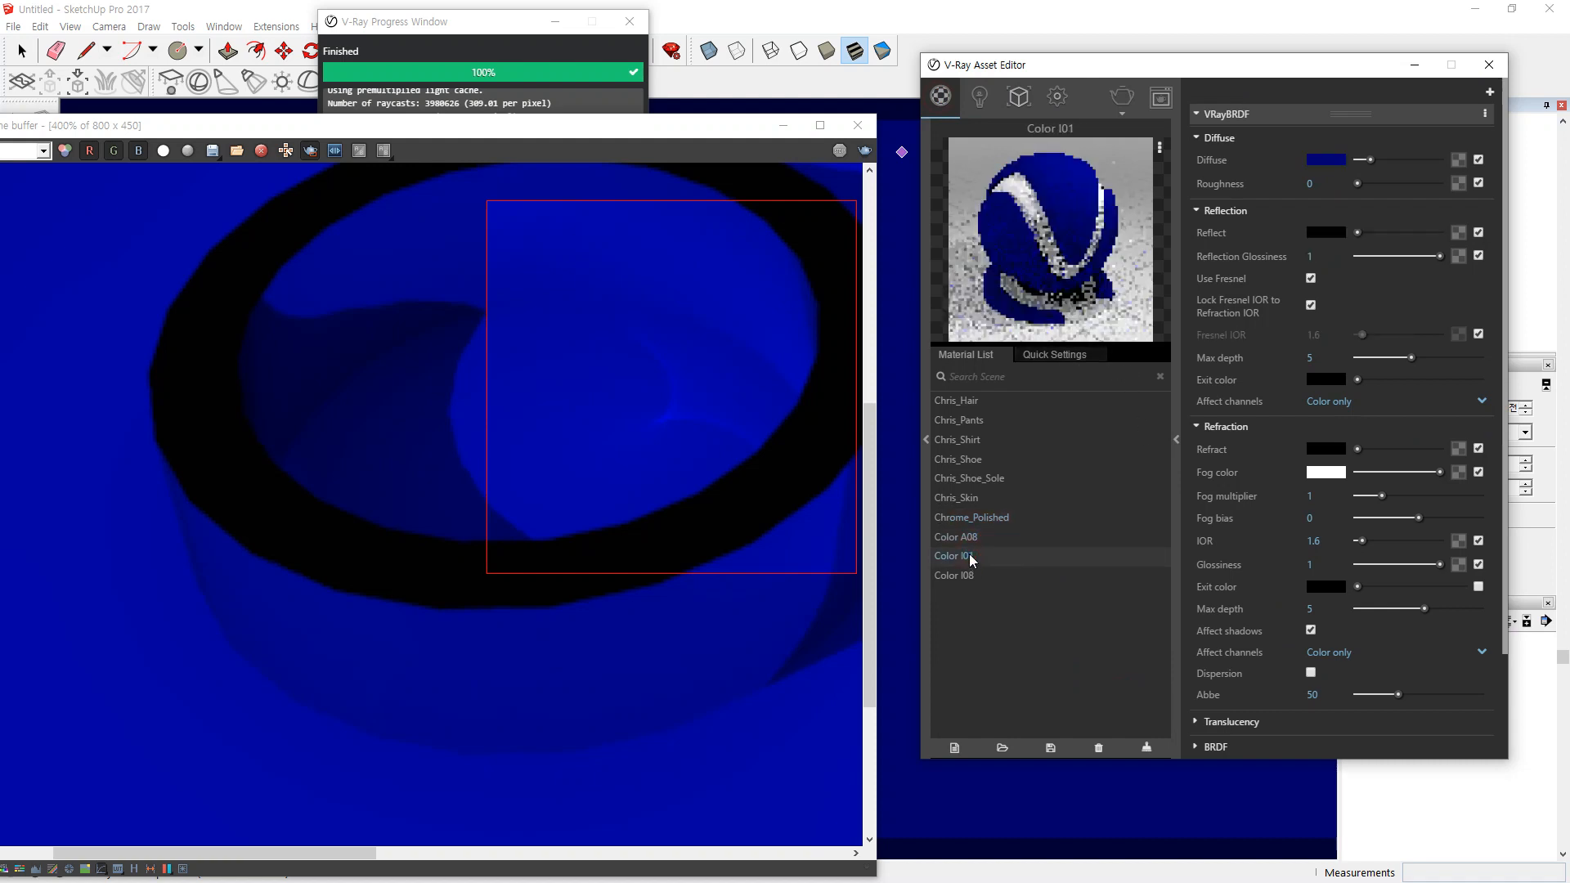
{"action": "left_click", "coordinate": [966, 576]}
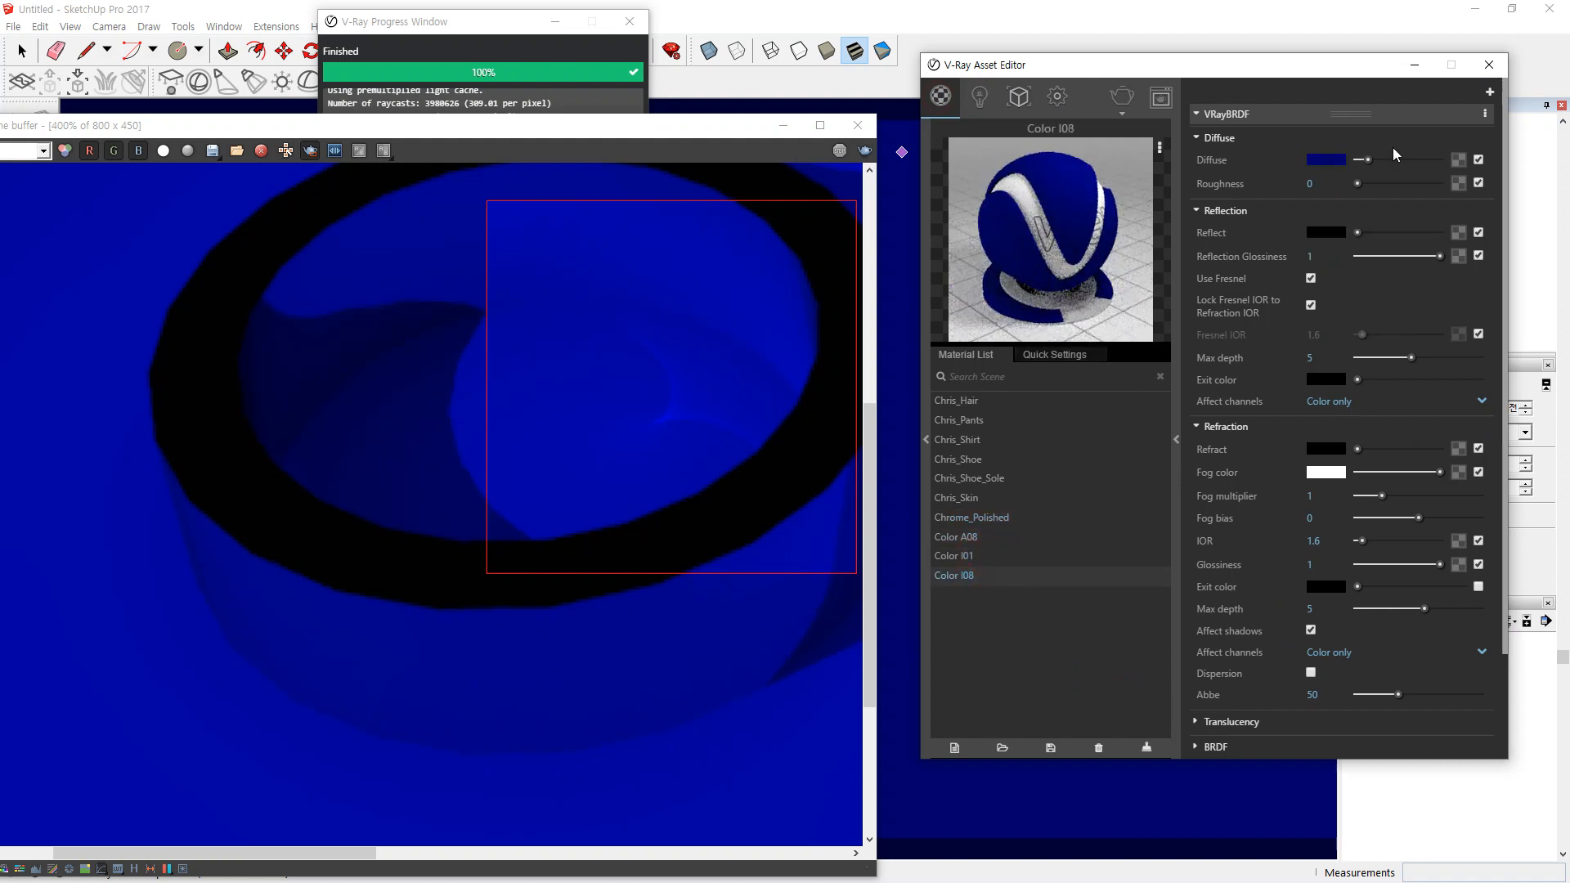
{"action": "left_click_drag", "start_coordinate": [1375, 162], "coordinate": [1435, 157]}
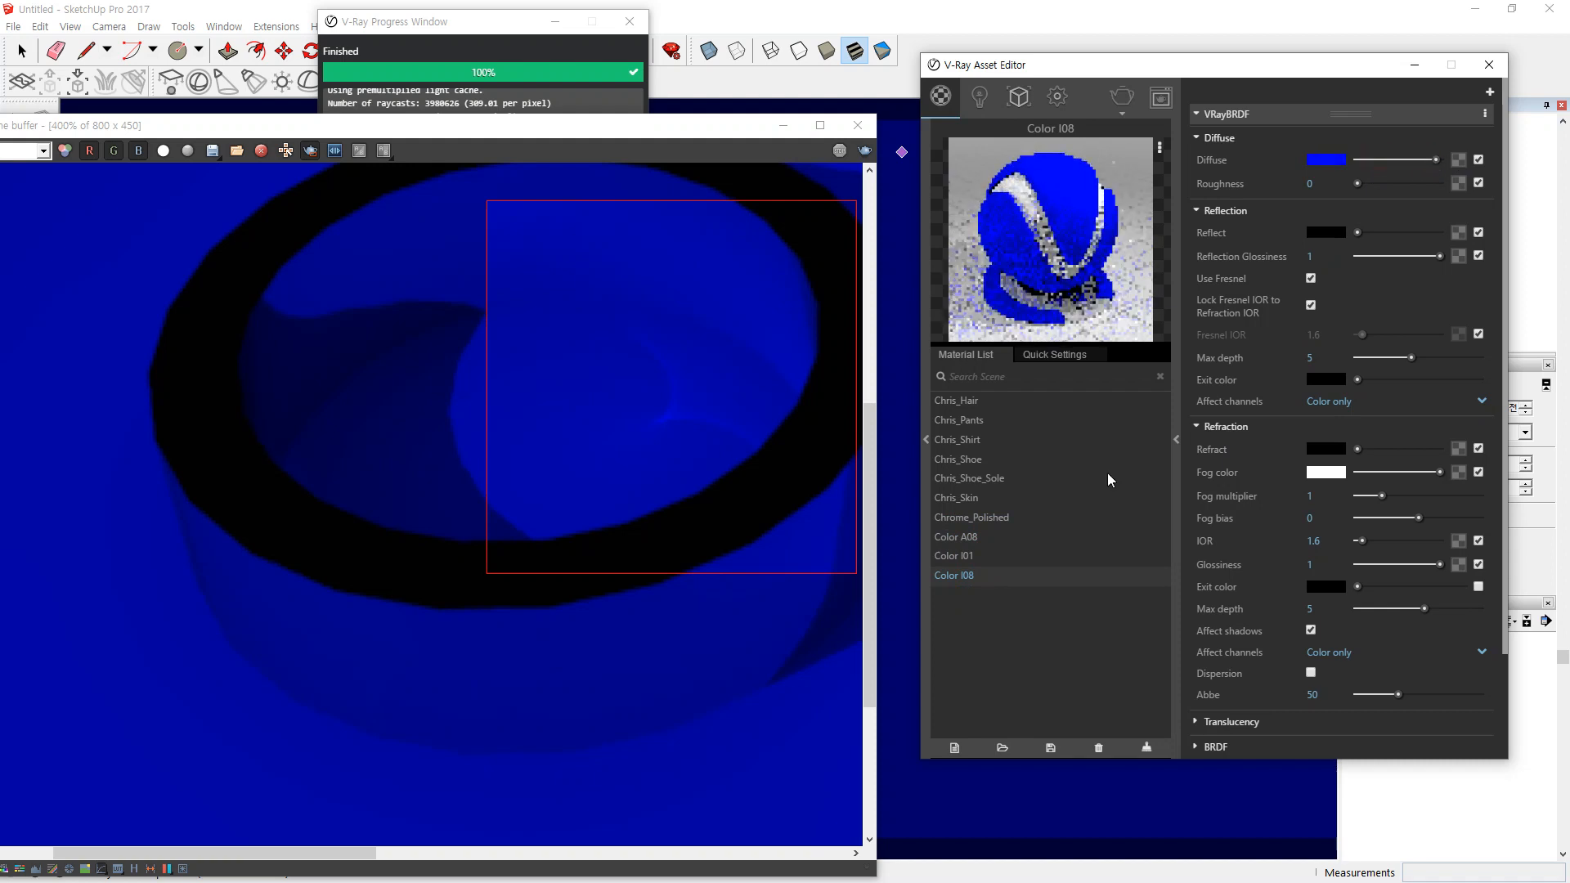
{"action": "left_click", "coordinate": [954, 556]}
{"action": "left_click_drag", "start_coordinate": [1406, 161], "coordinate": [1434, 159]}
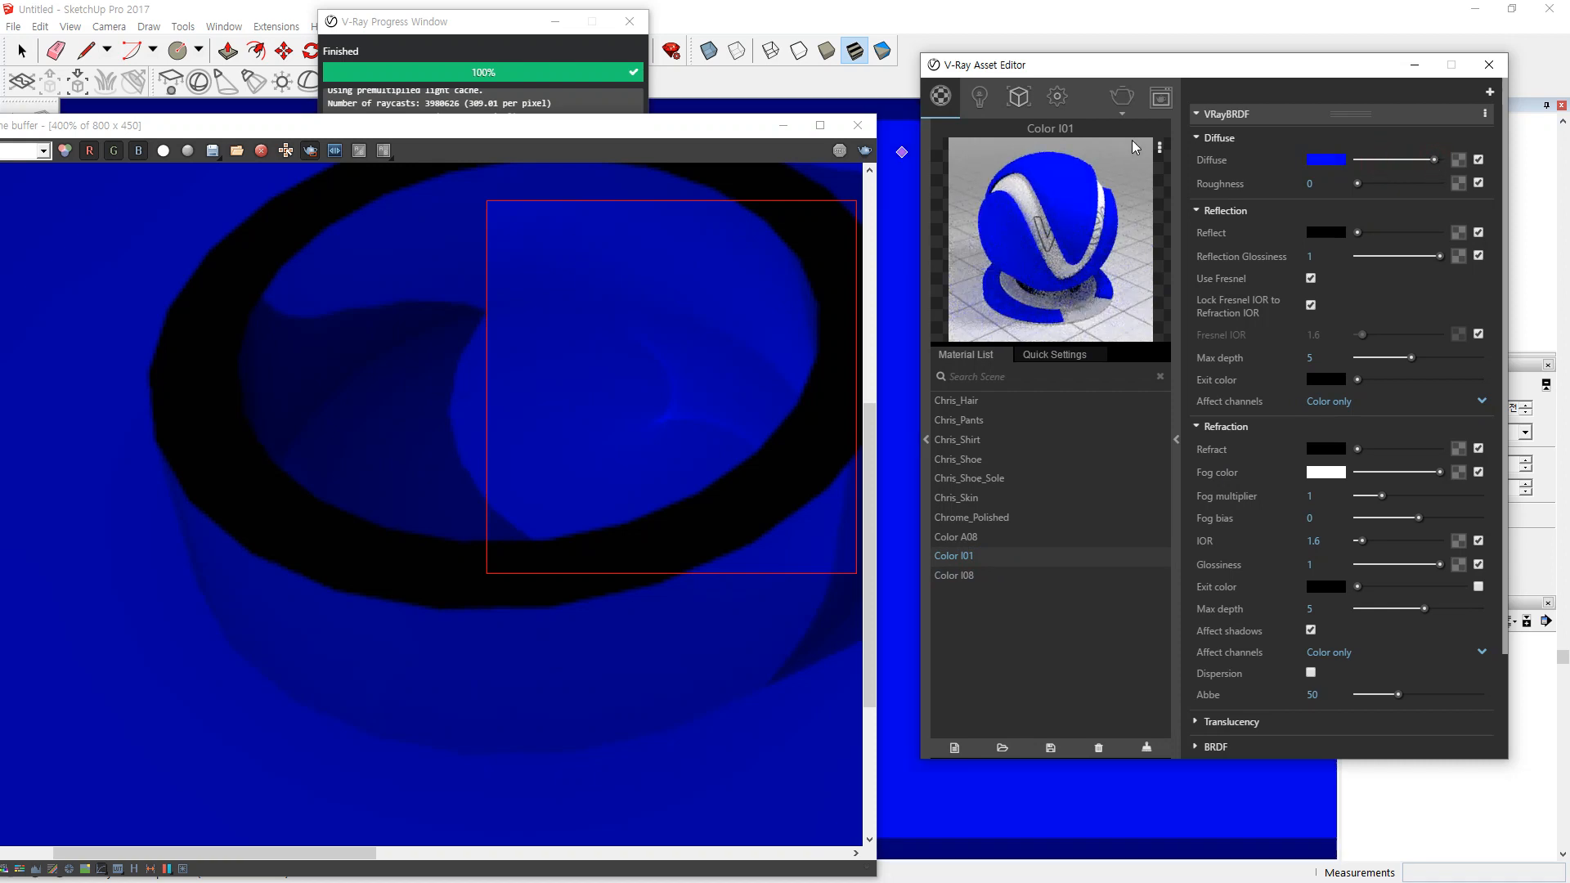
{"action": "left_click", "coordinate": [1117, 106]}
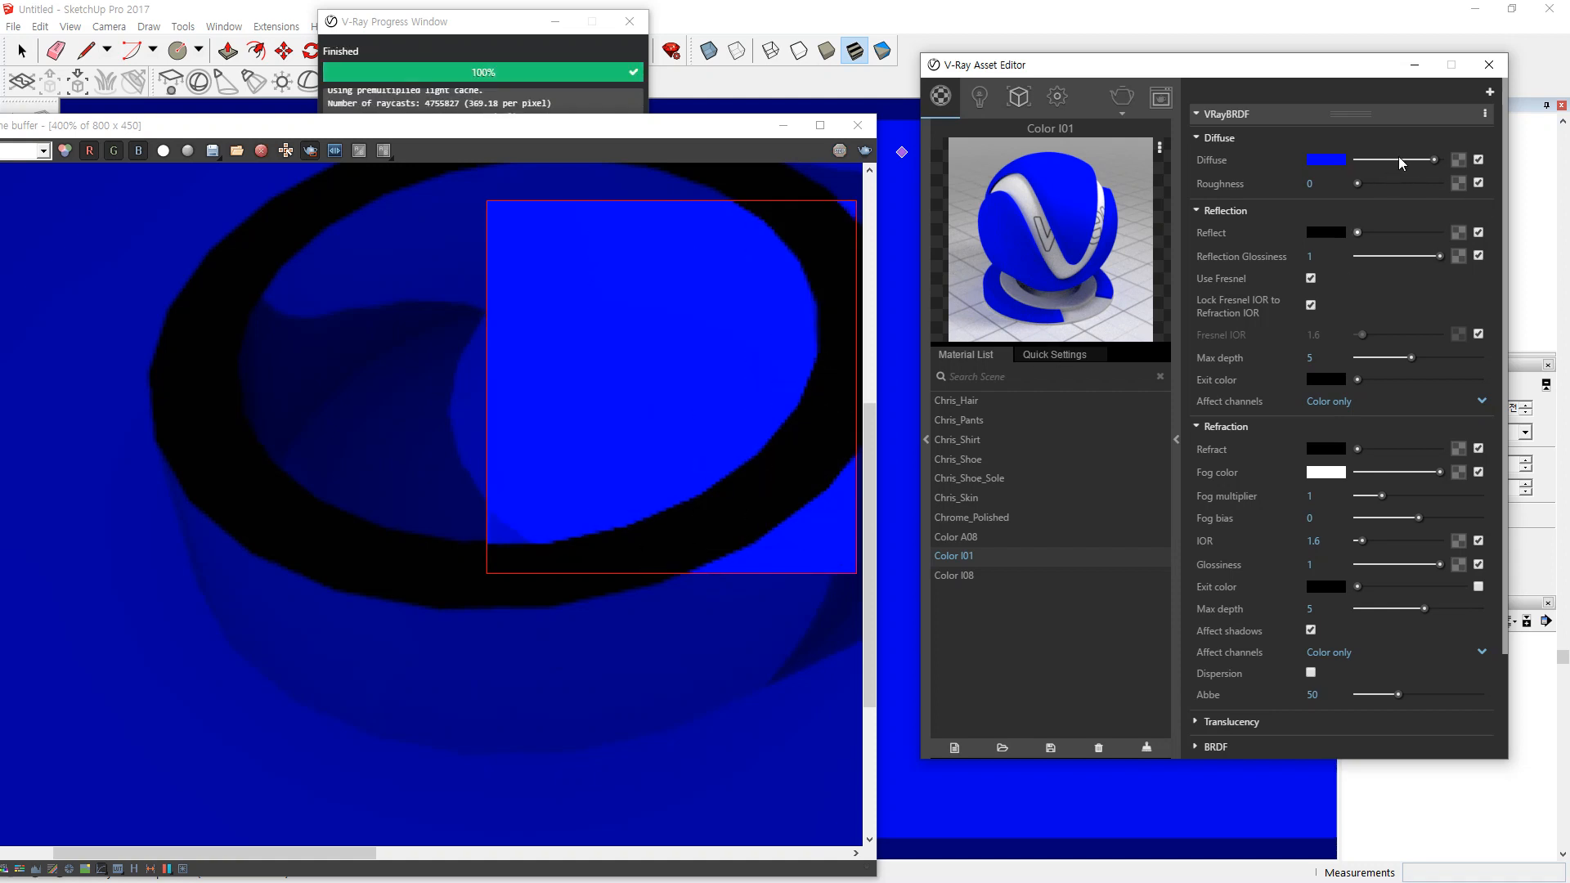
Darken the Color I01 material's diffuse color to black and render the region again.
{"action": "left_click", "coordinate": [1355, 159]}
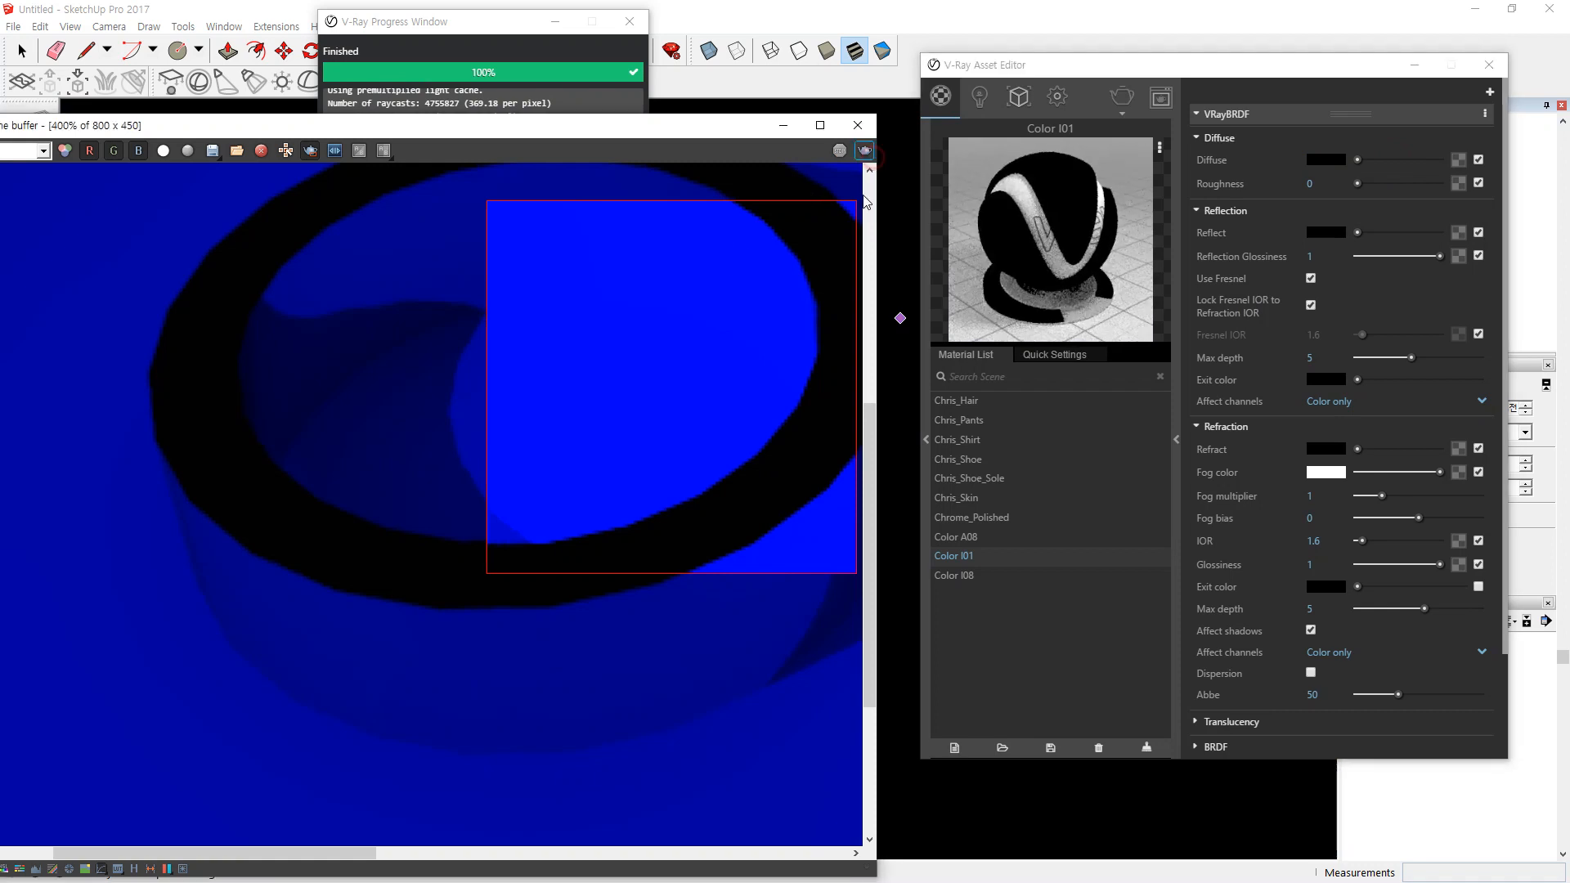
{"action": "left_click", "coordinate": [865, 150]}
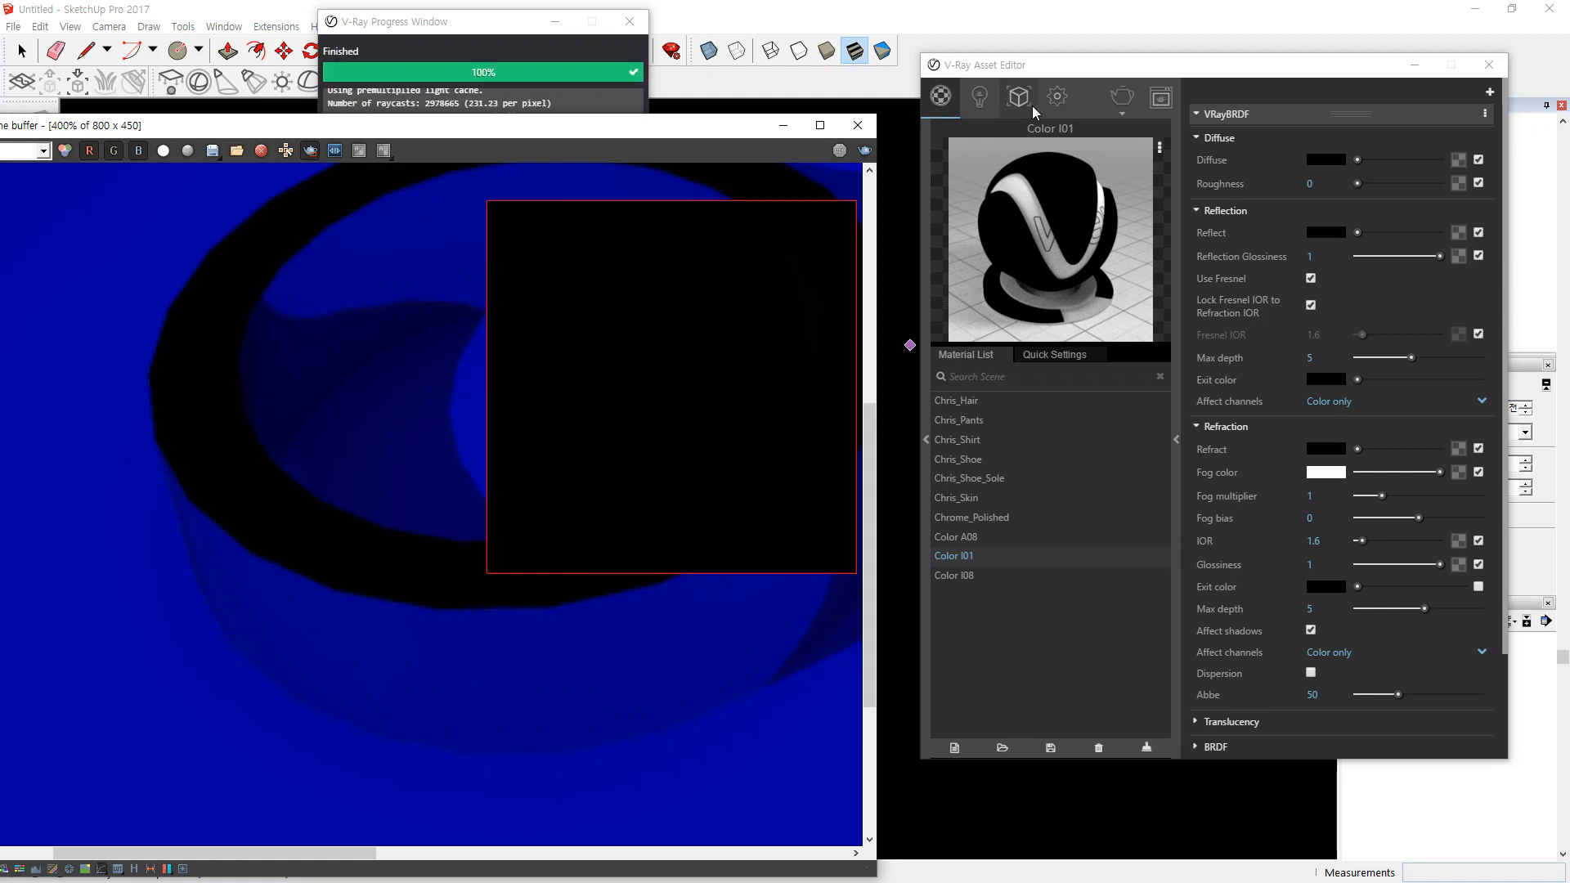
Examine the rendered caustics inside the ring at 800% magnification, and switch caustics off and back on in the render settings.
{"action": "left_click", "coordinate": [1057, 96]}
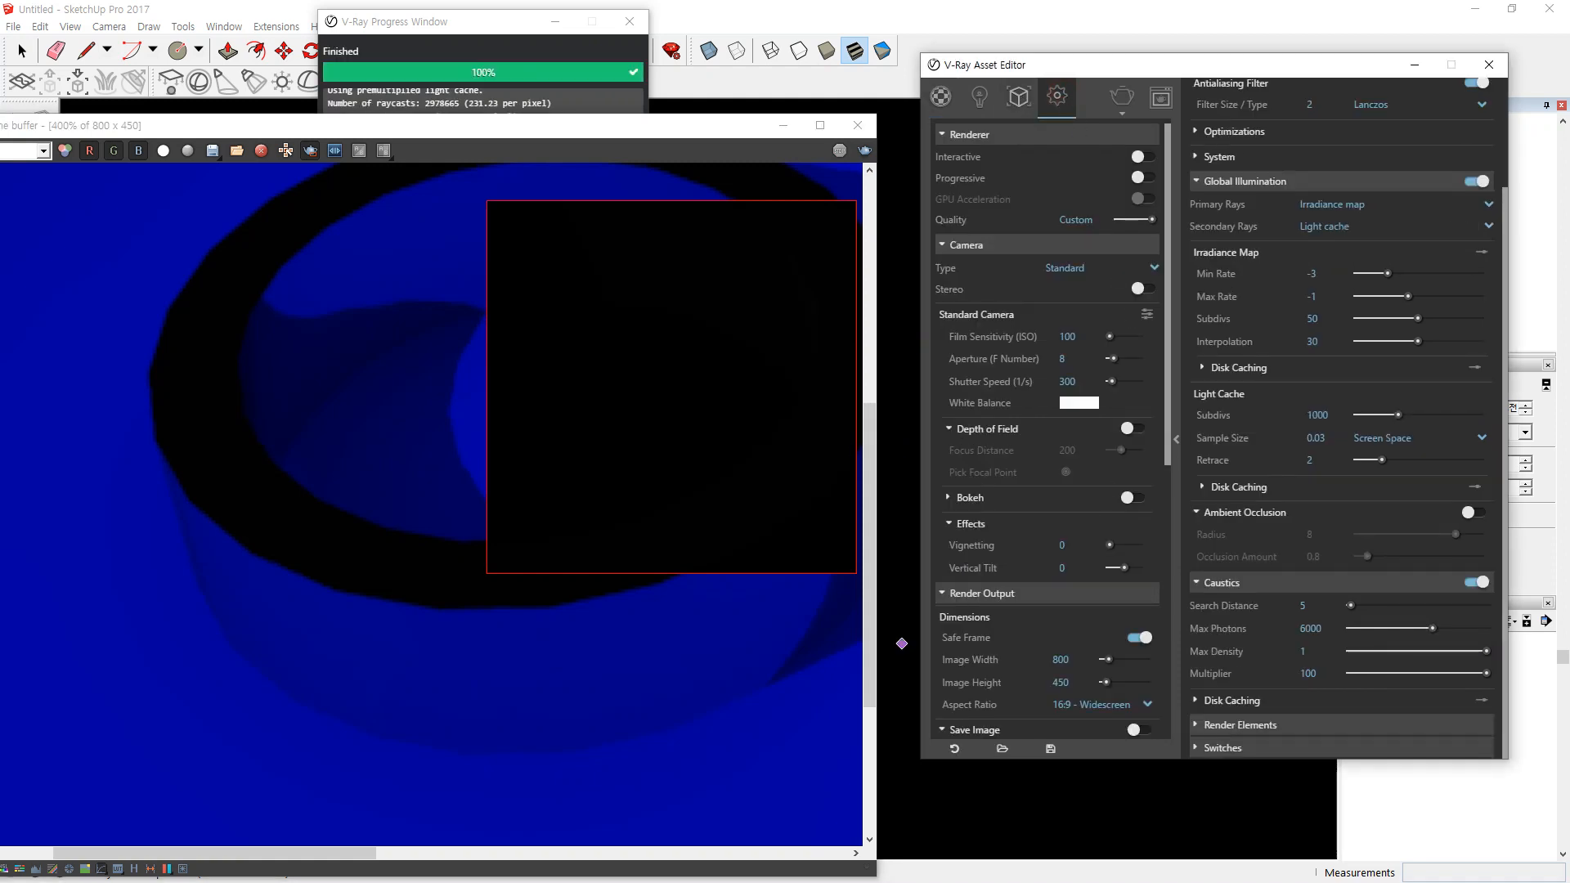
{"action": "scroll", "coordinate": [1046, 425], "scroll_direction": "down", "scroll_amount": 4}
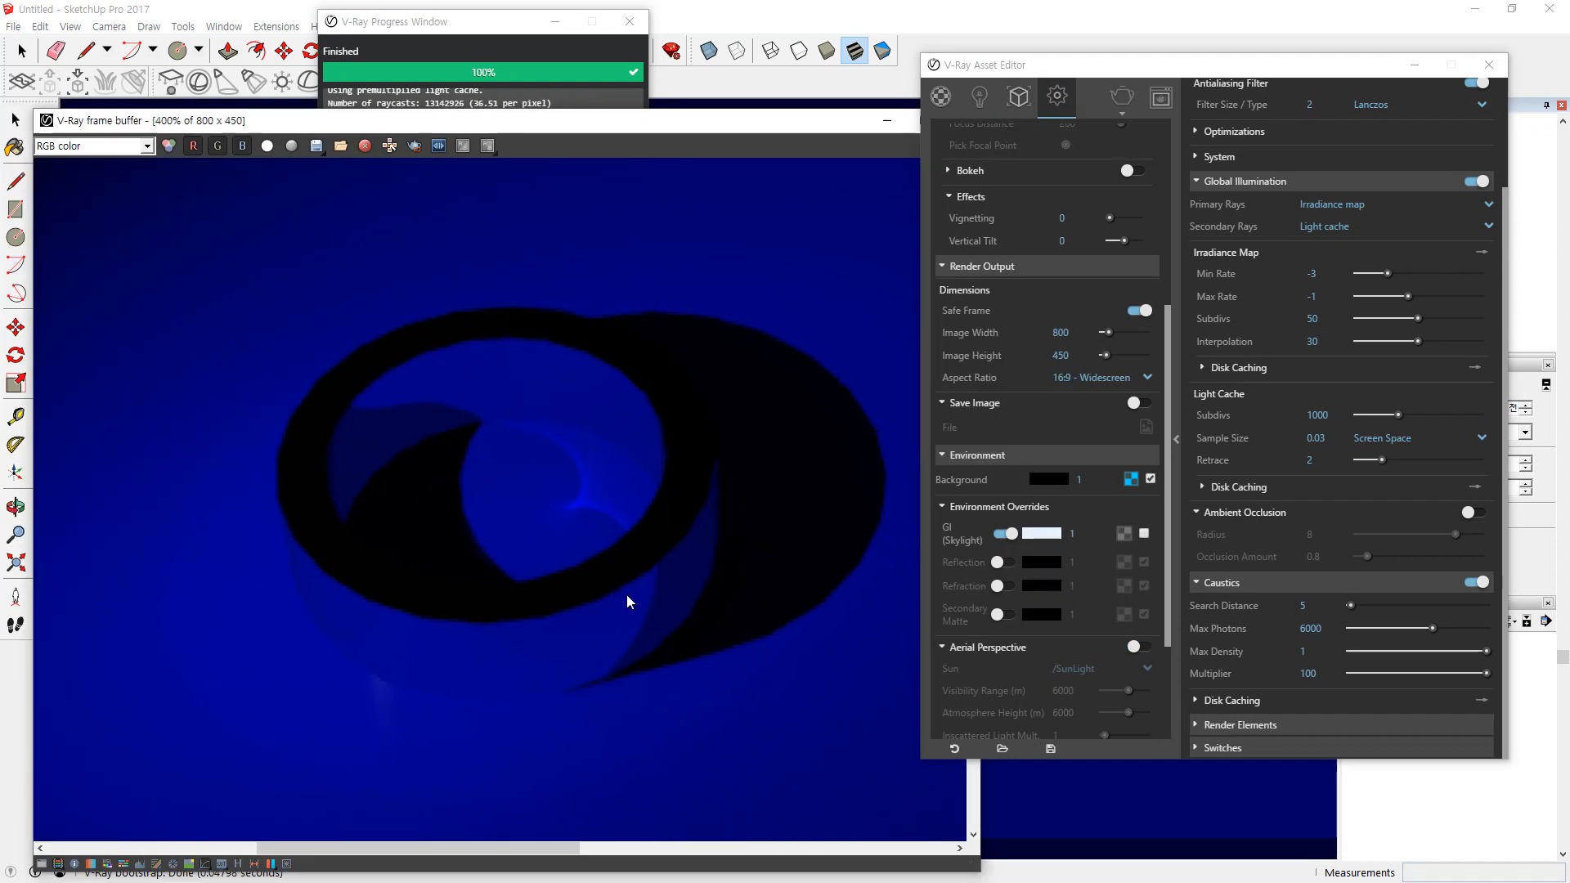
{"action": "scroll", "coordinate": [606, 507], "scroll_direction": "up", "scroll_amount": 1}
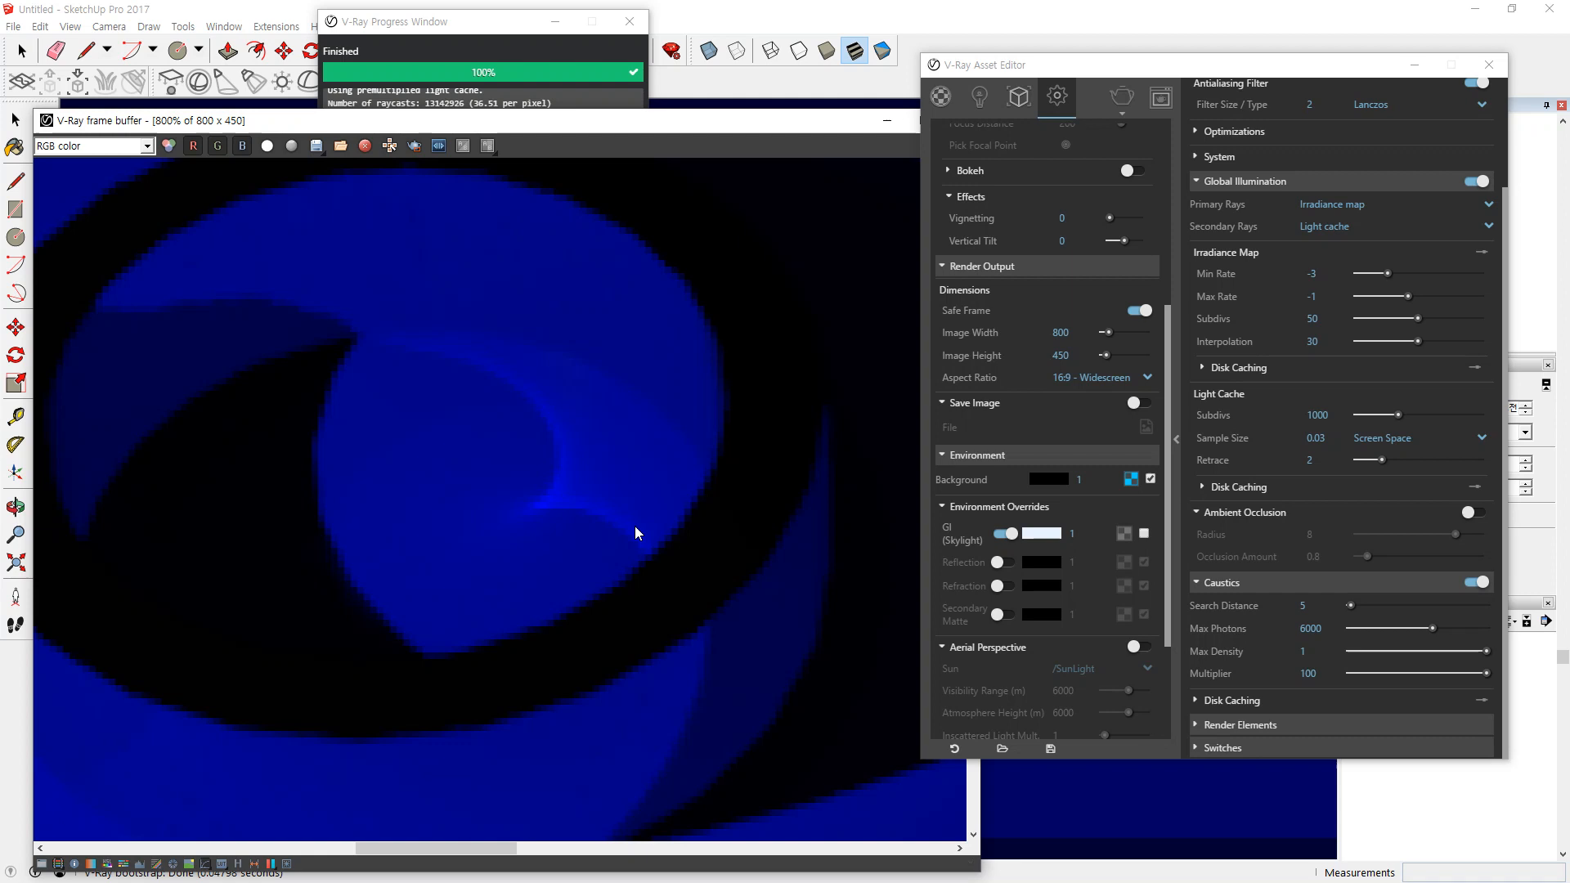
{"action": "left_click", "coordinate": [1482, 582]}
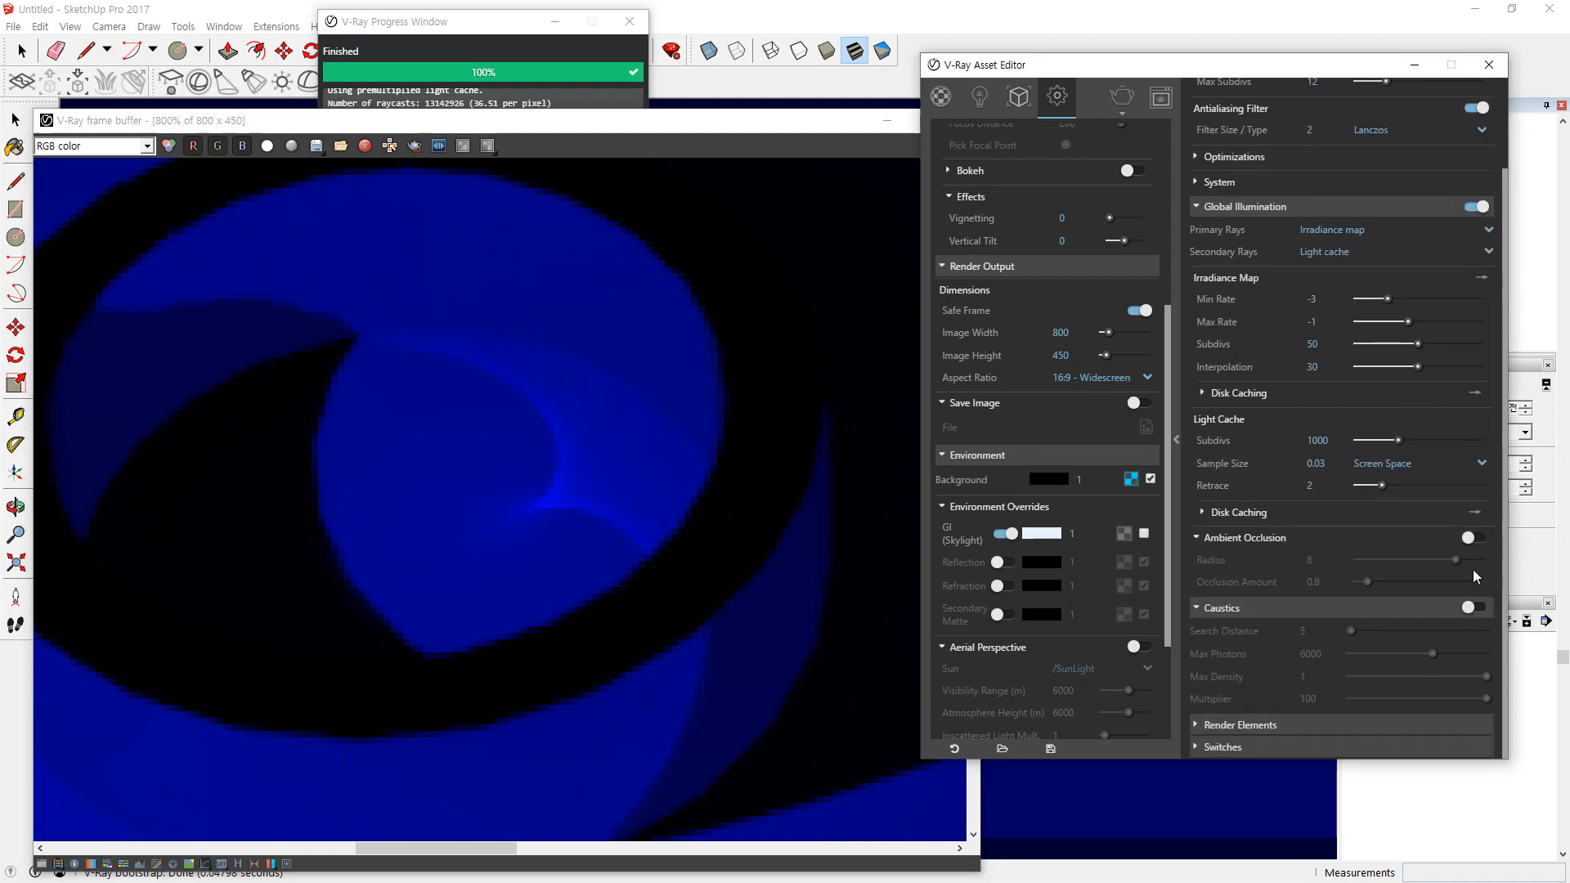
{"action": "left_click", "coordinate": [1472, 607]}
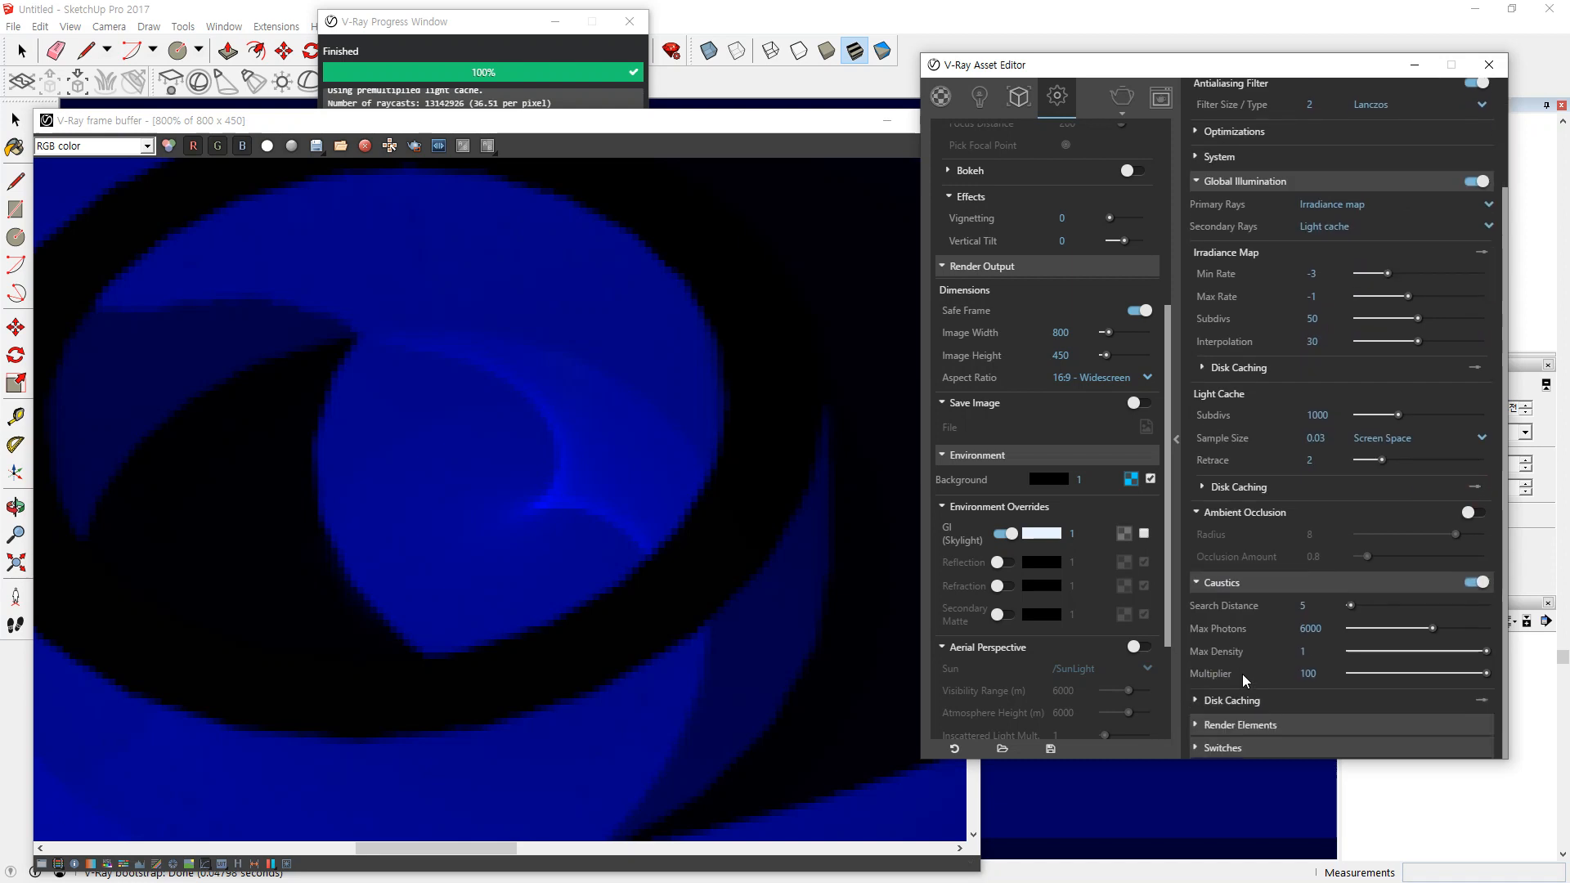